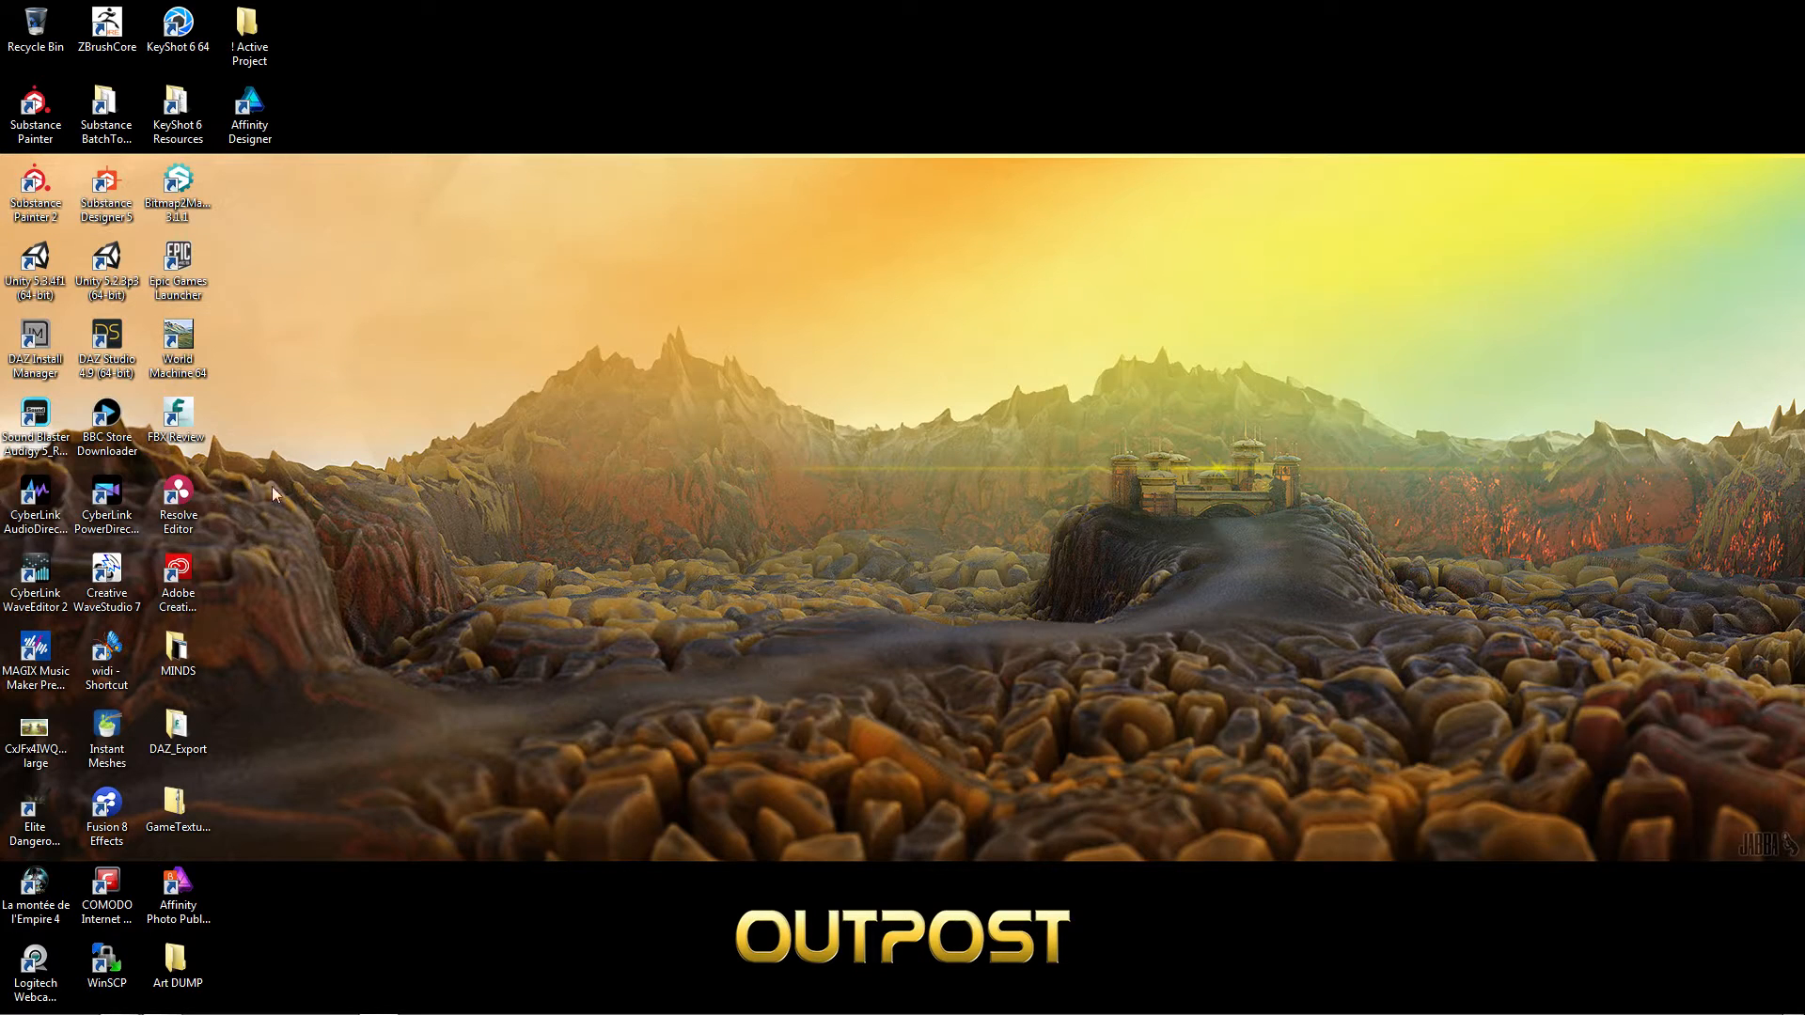
Switch to Firefox and examine the Daytime Skybox At Night Tutorial render at full size
mouse_move(377, 1007)
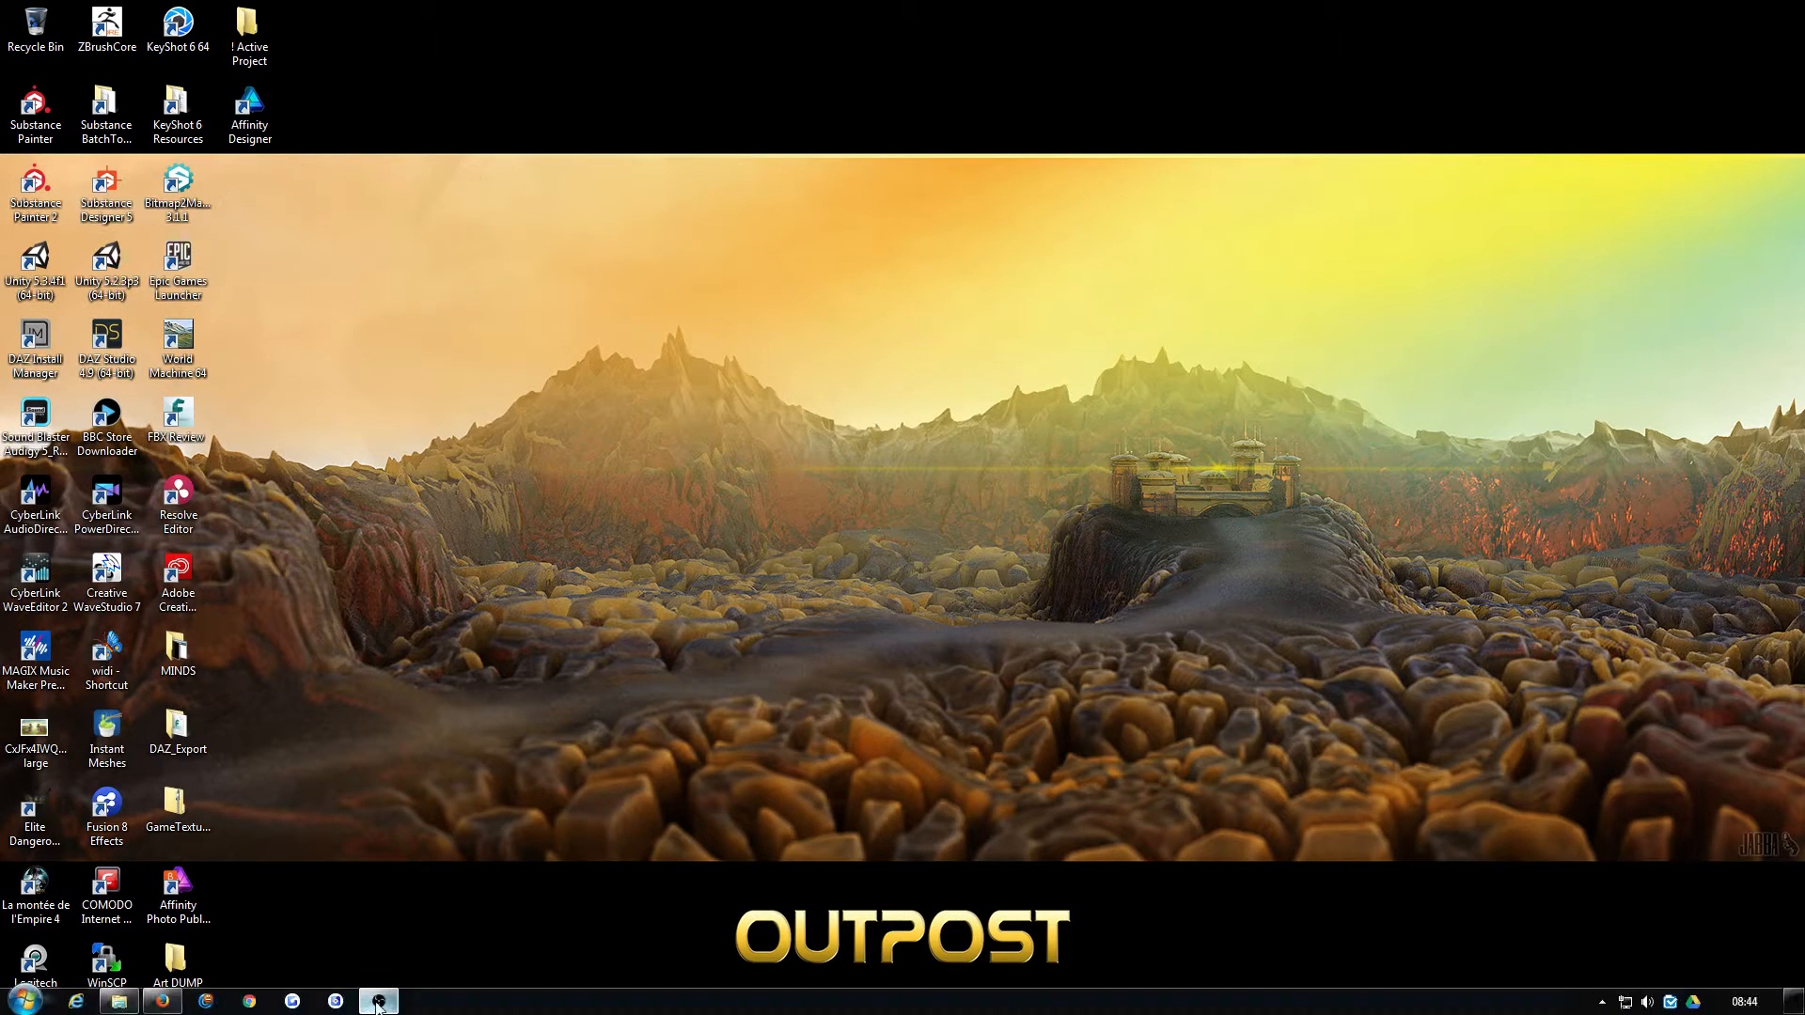
left_click(161, 1002)
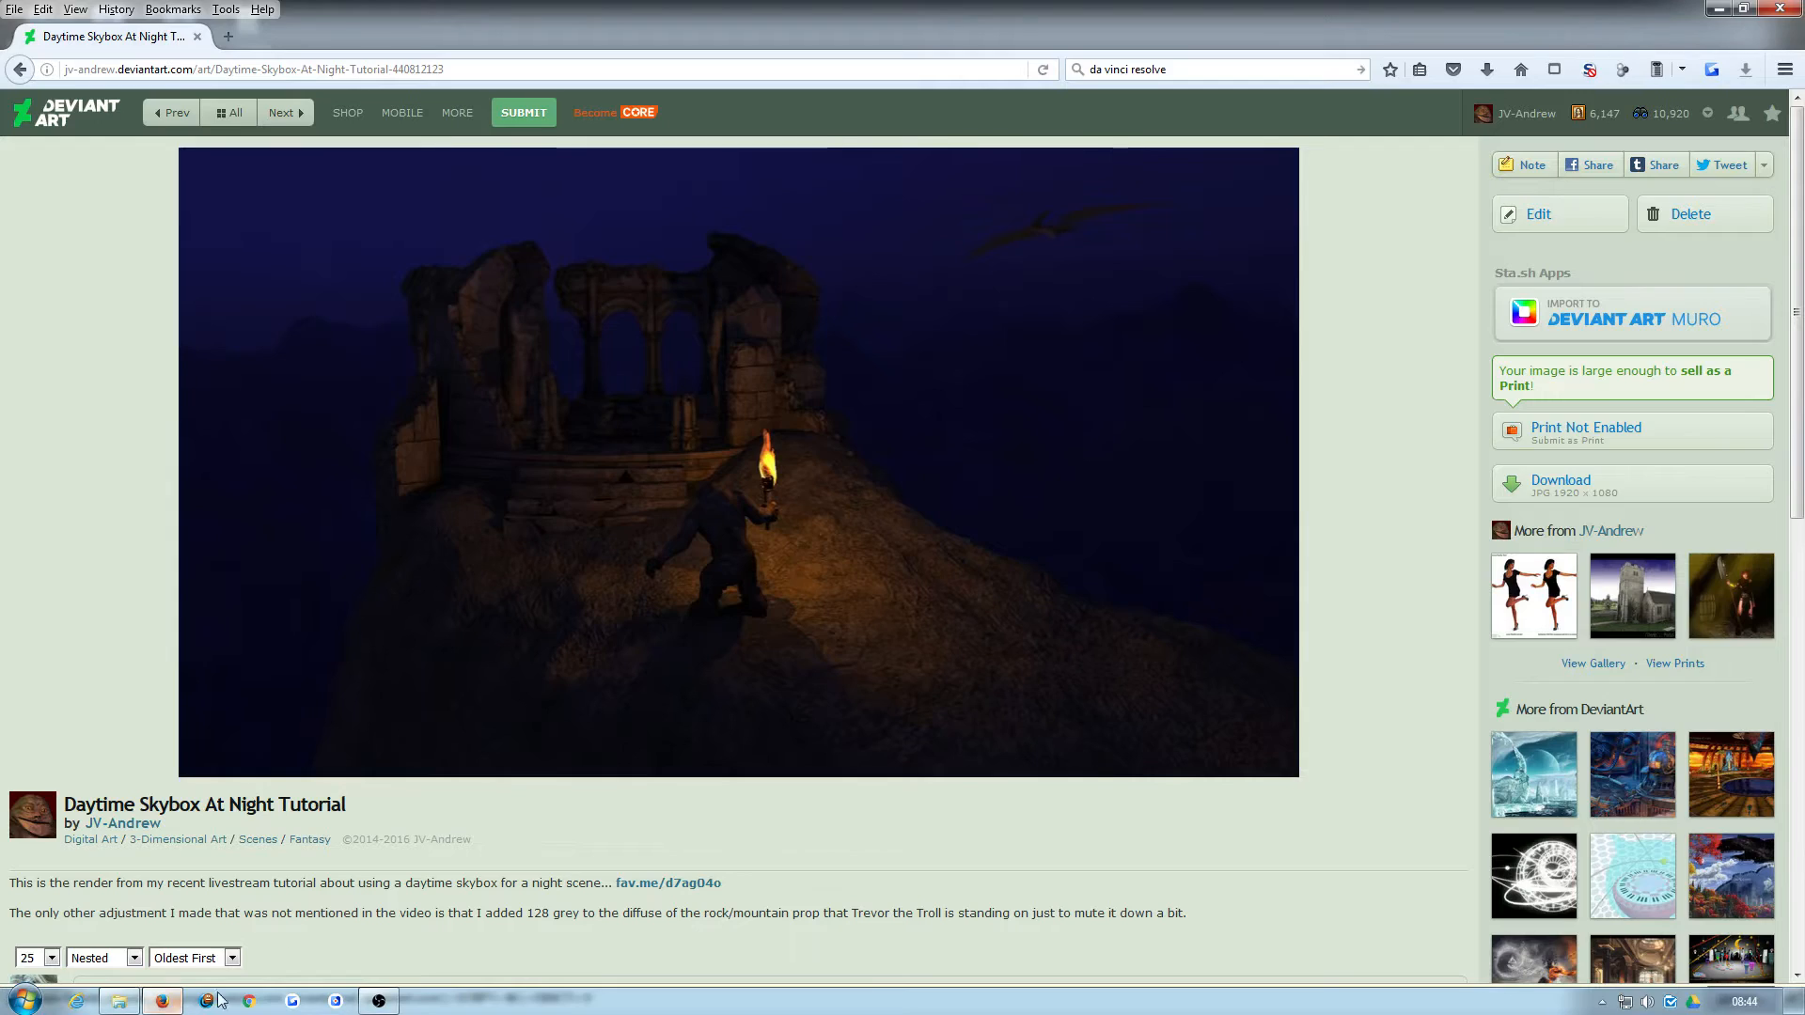
left_click(663, 409)
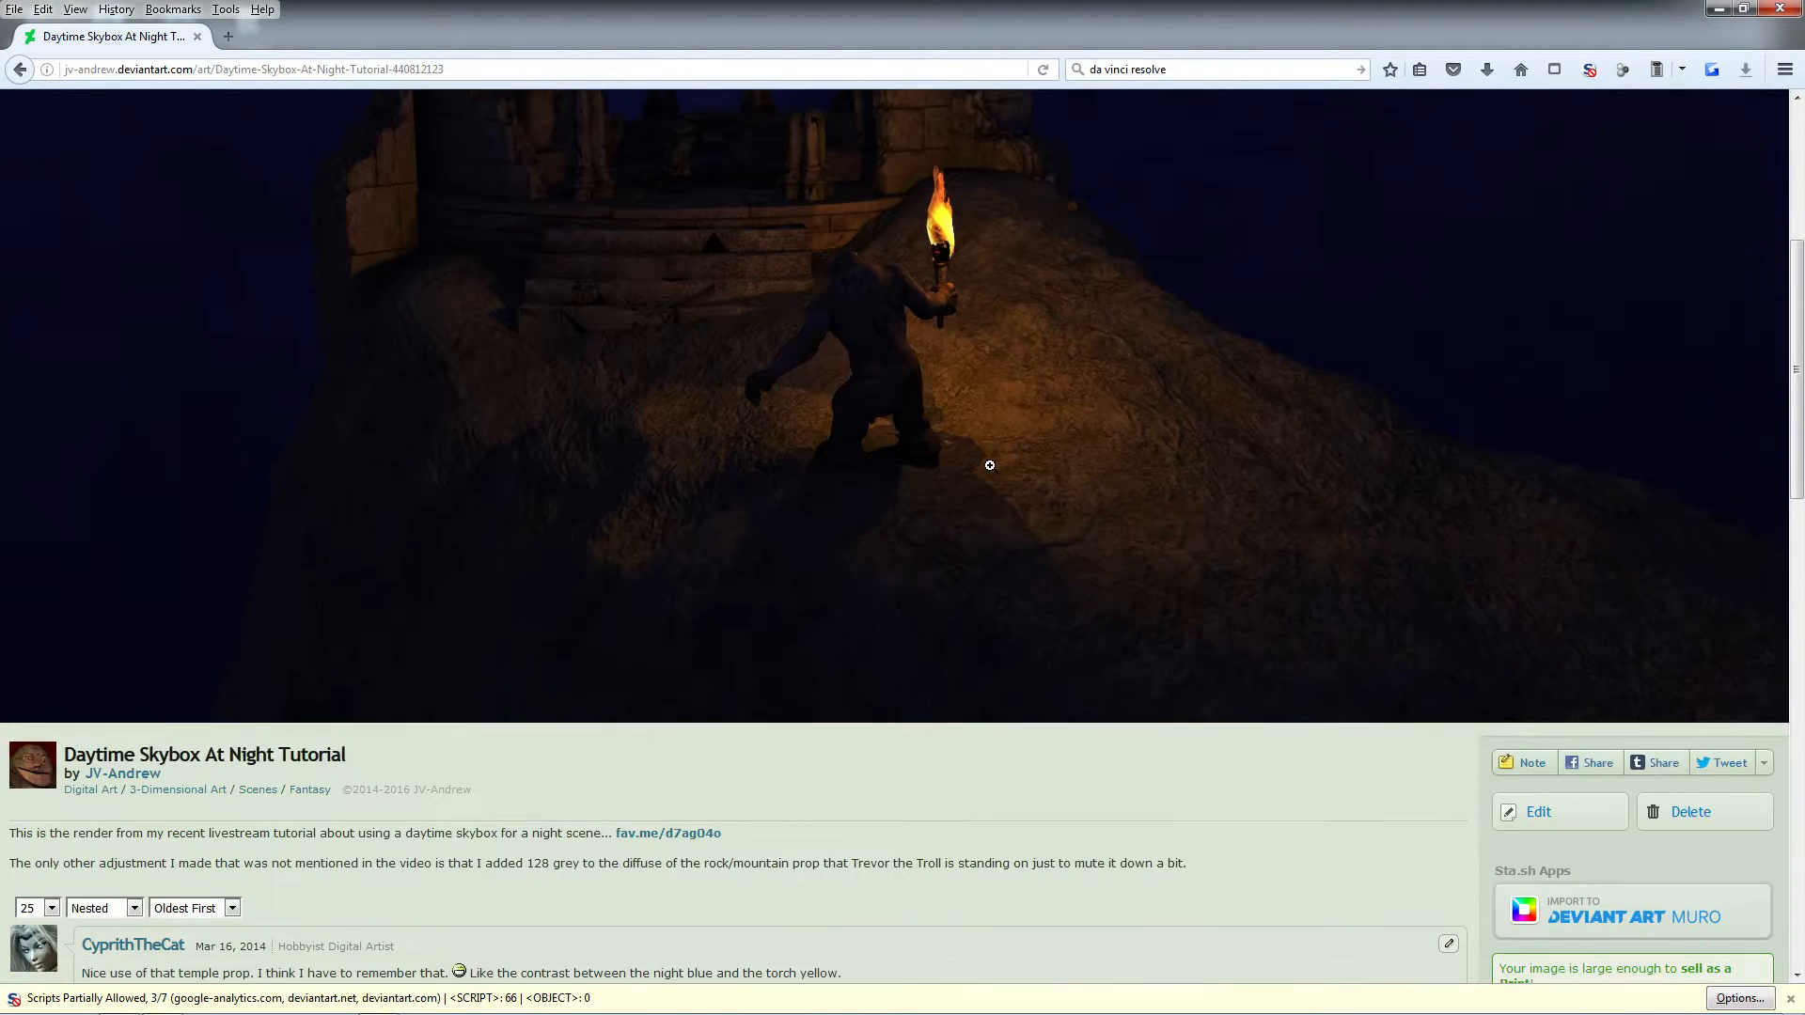
left_click(990, 465)
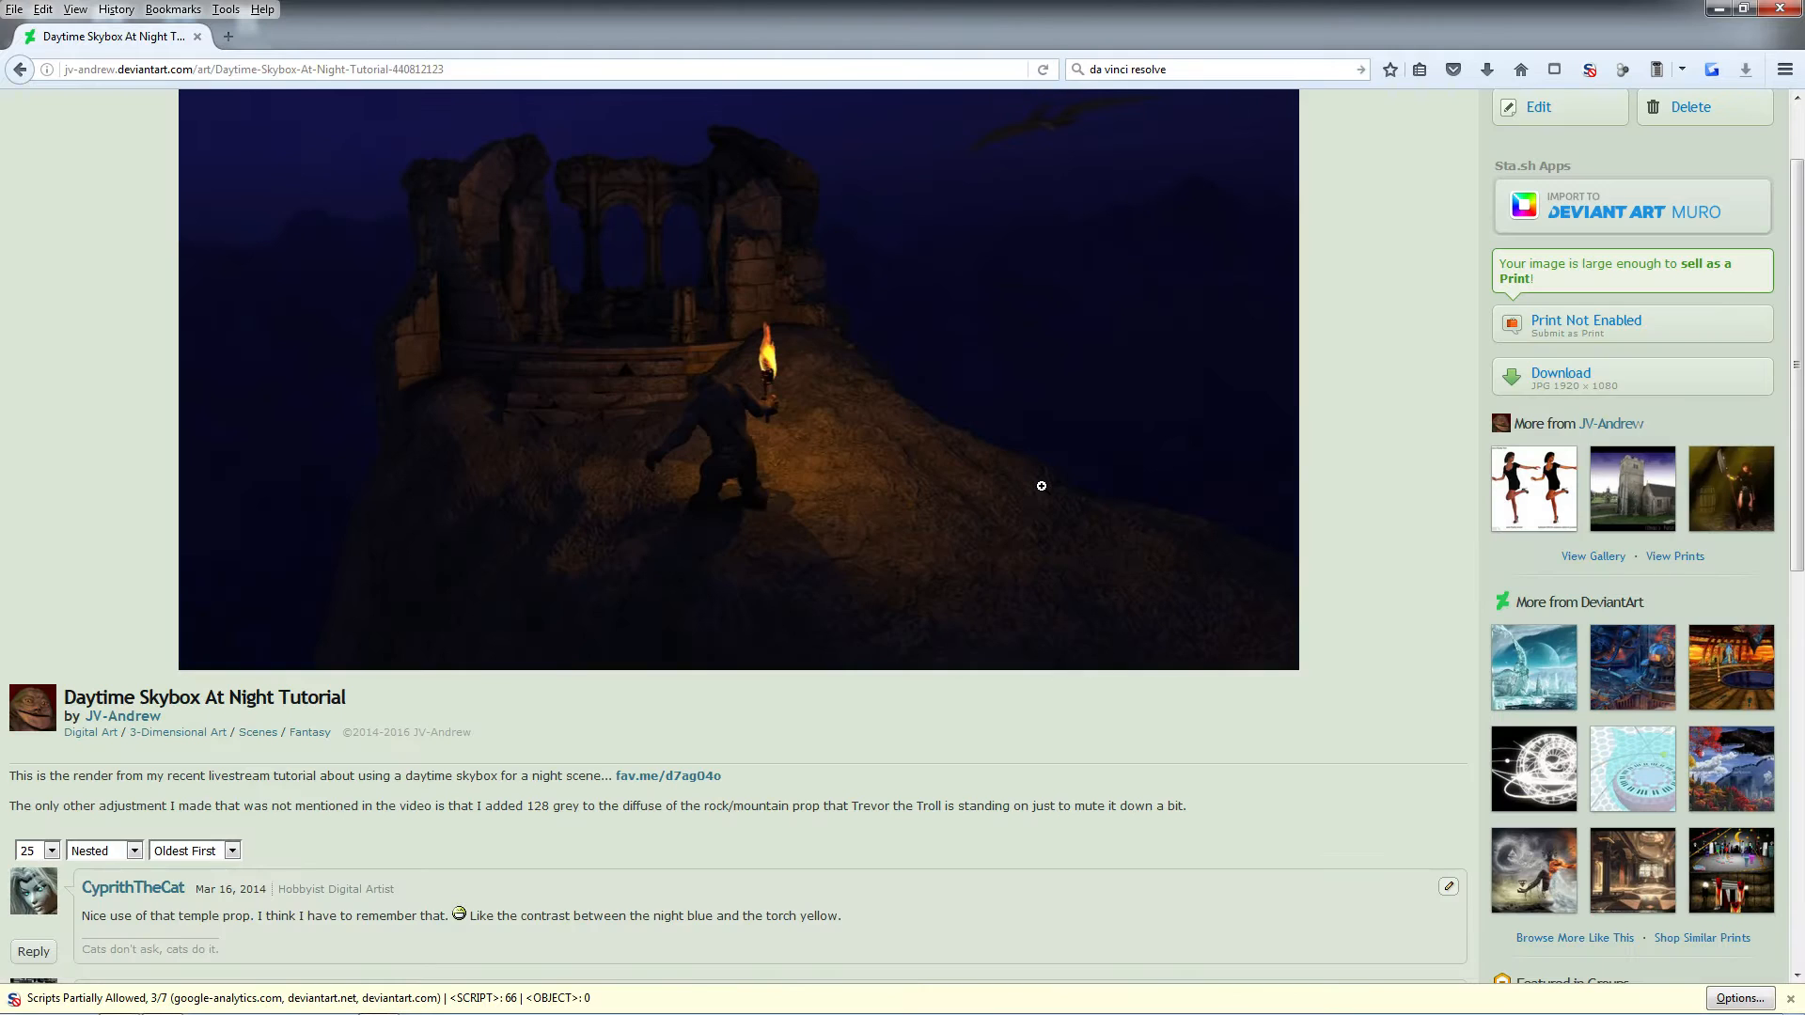
scroll(1041, 486, "up", 2)
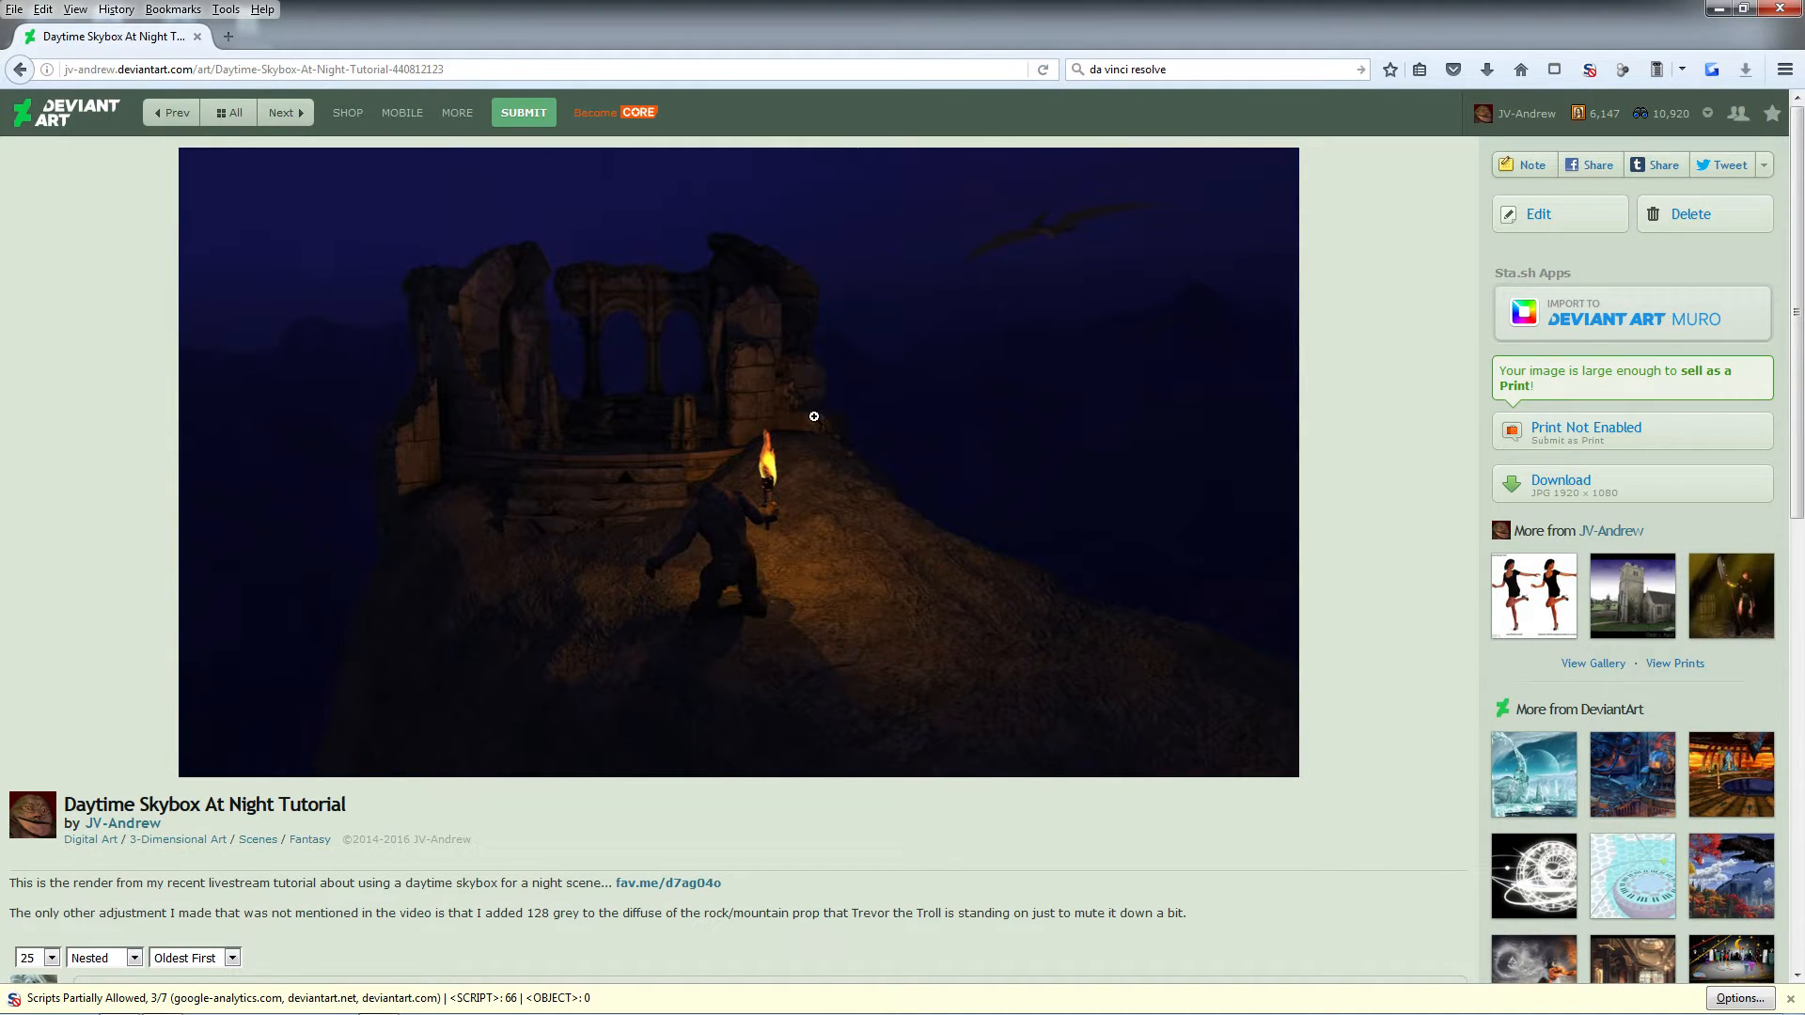
left_click(862, 413)
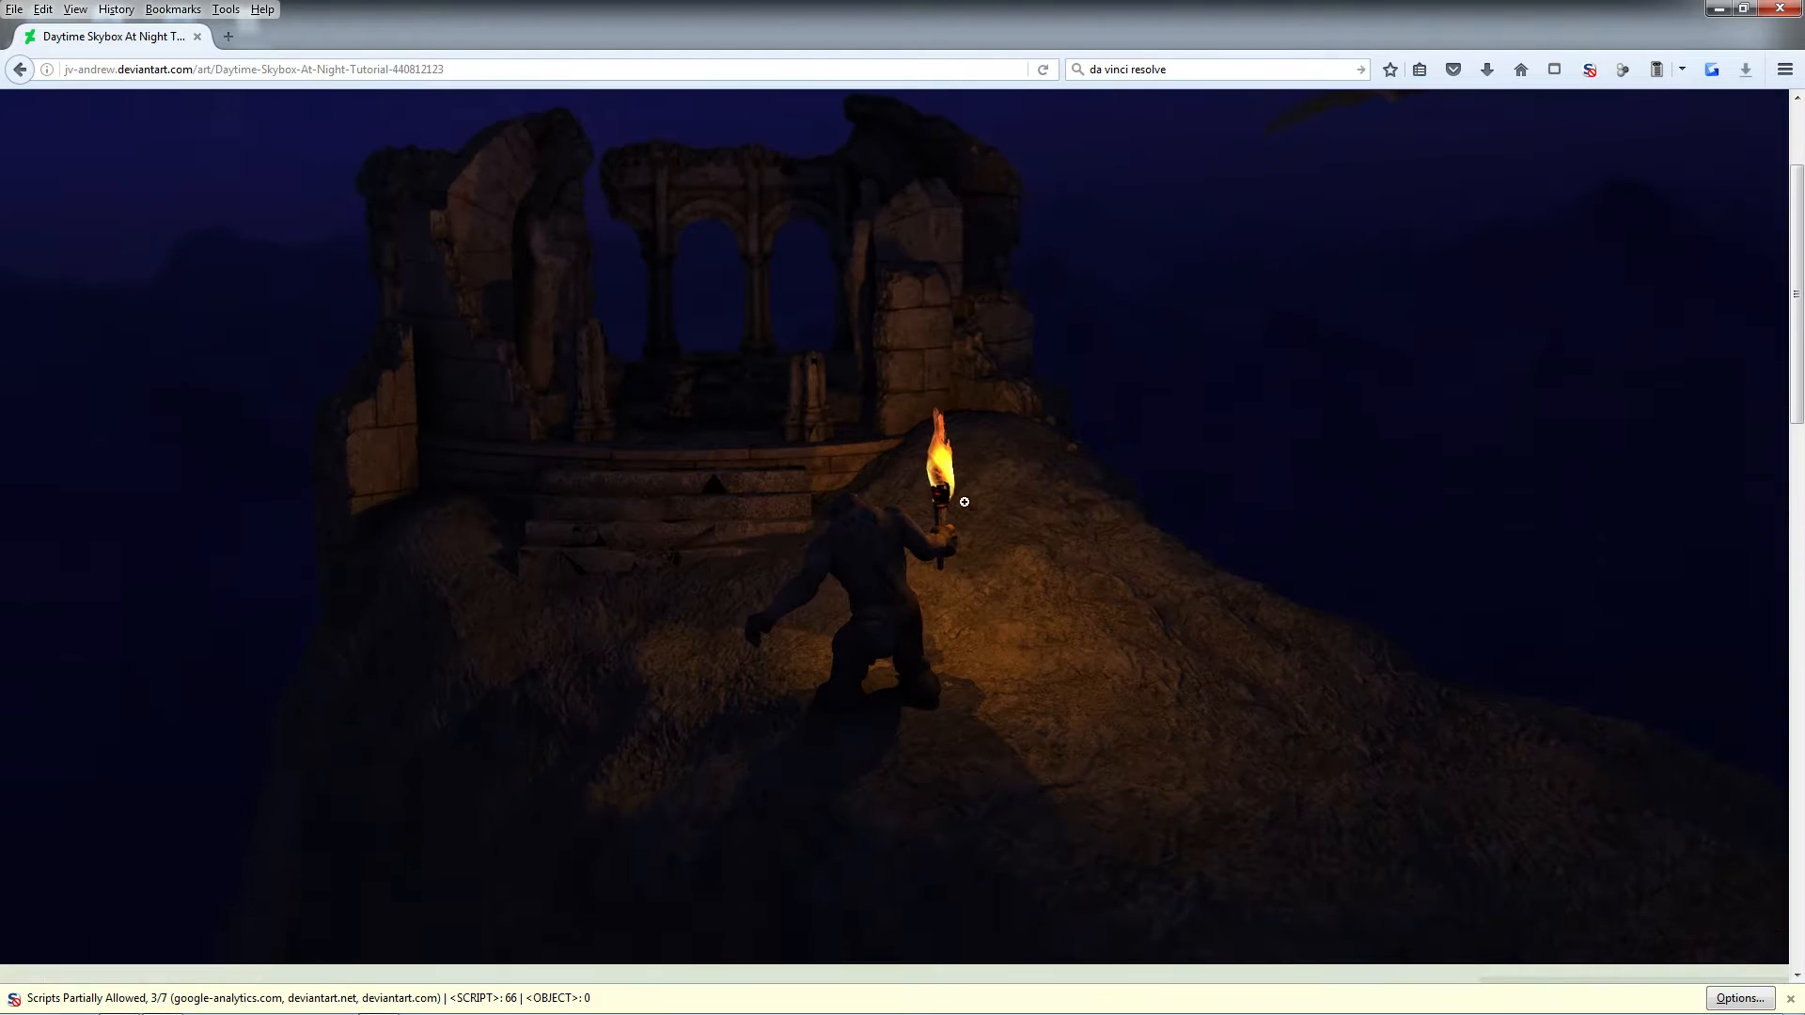
scroll(1006, 498, "up", 3)
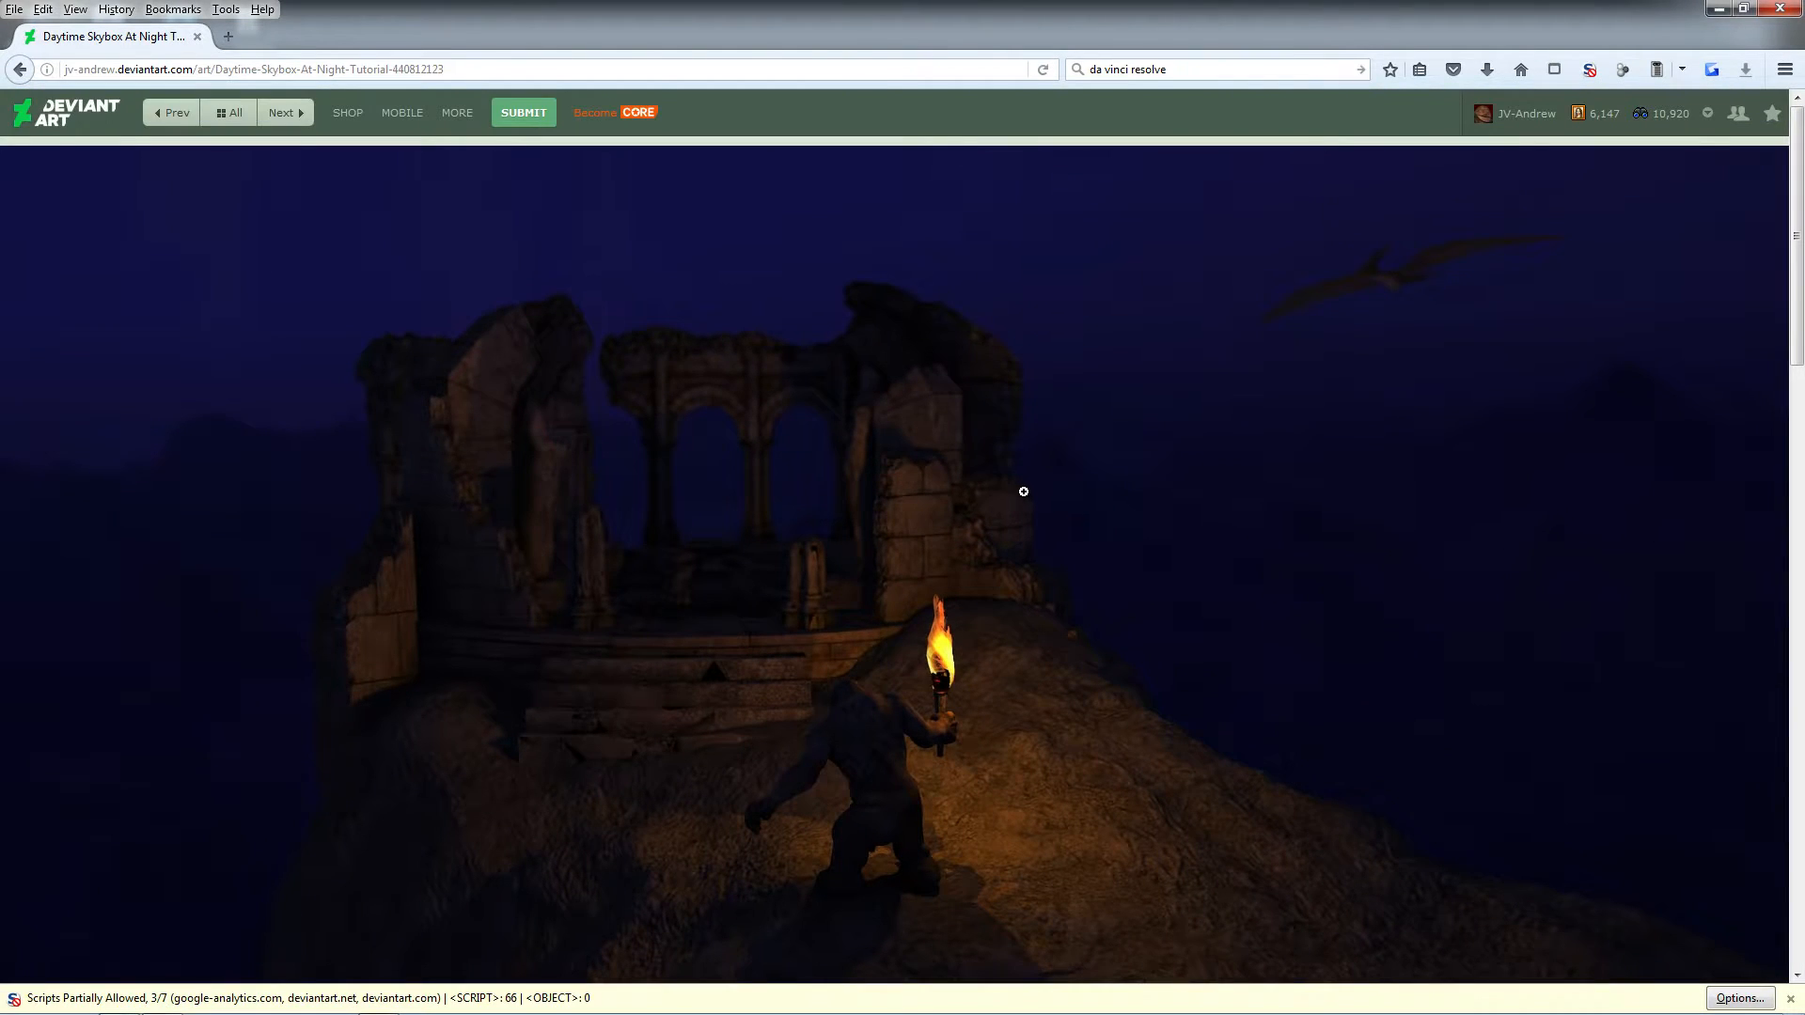
scroll(1023, 492, "down", 2)
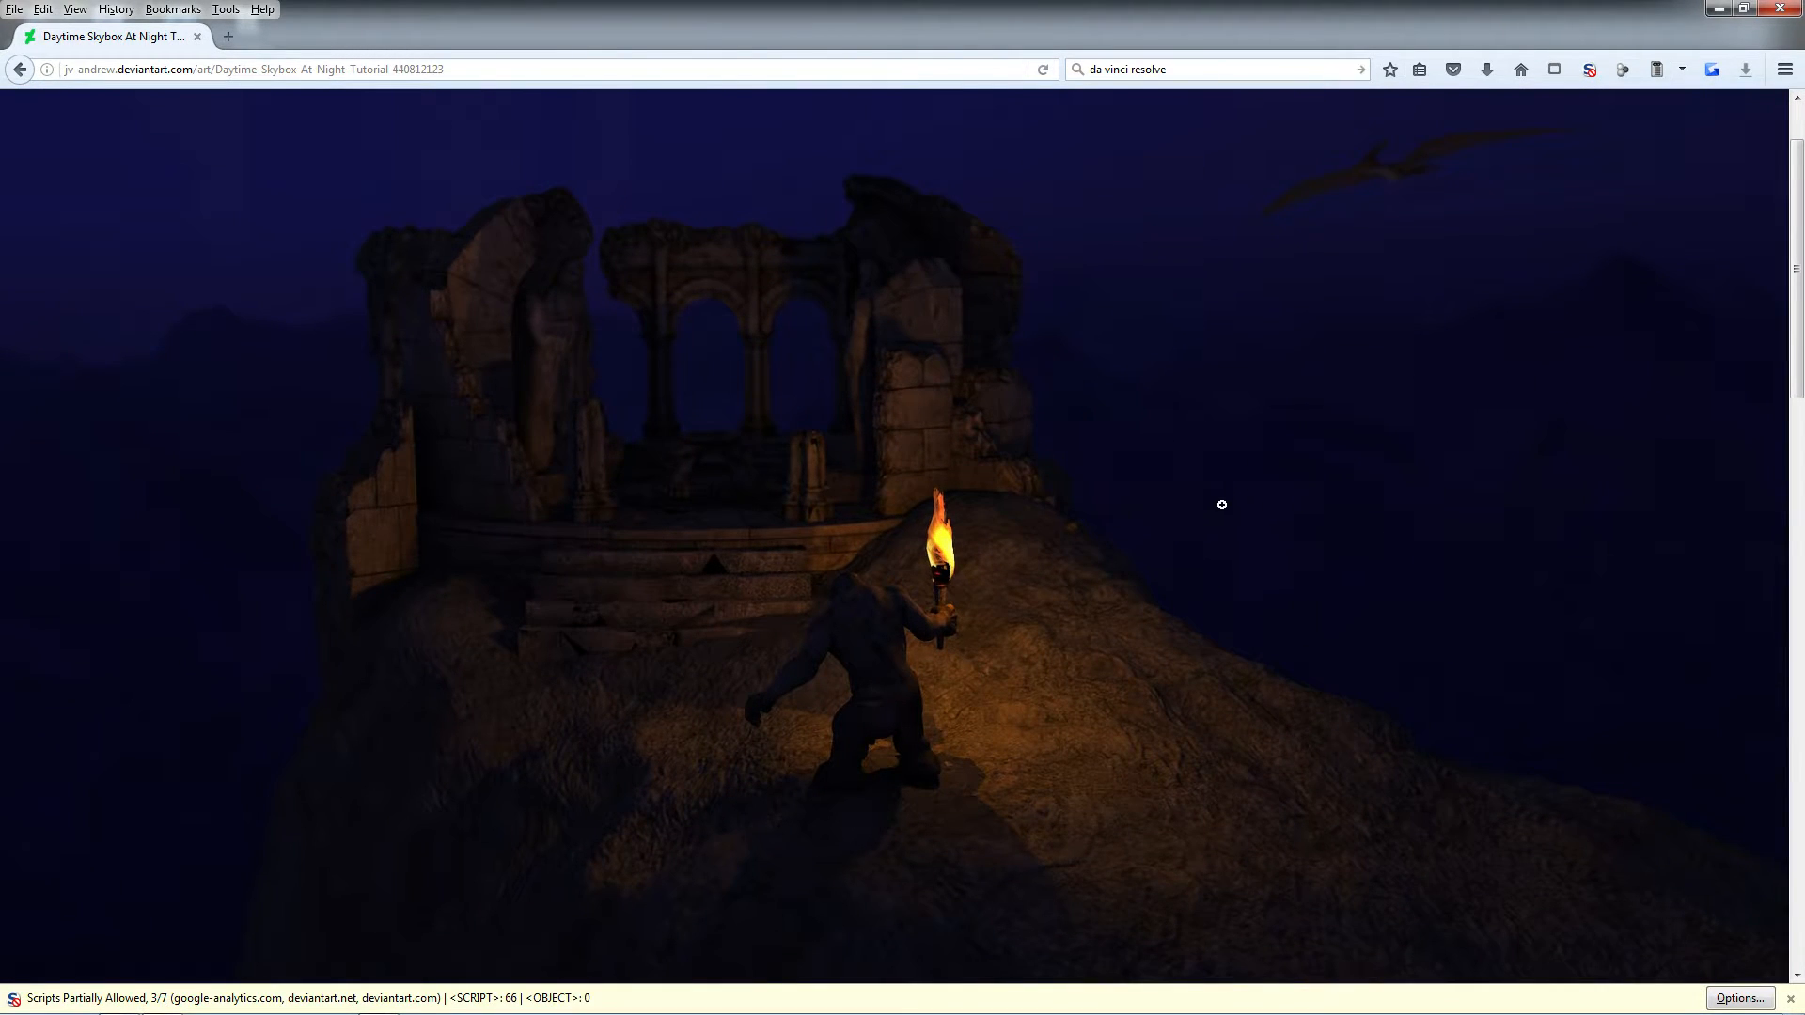
scroll(1222, 505, "up", 2)
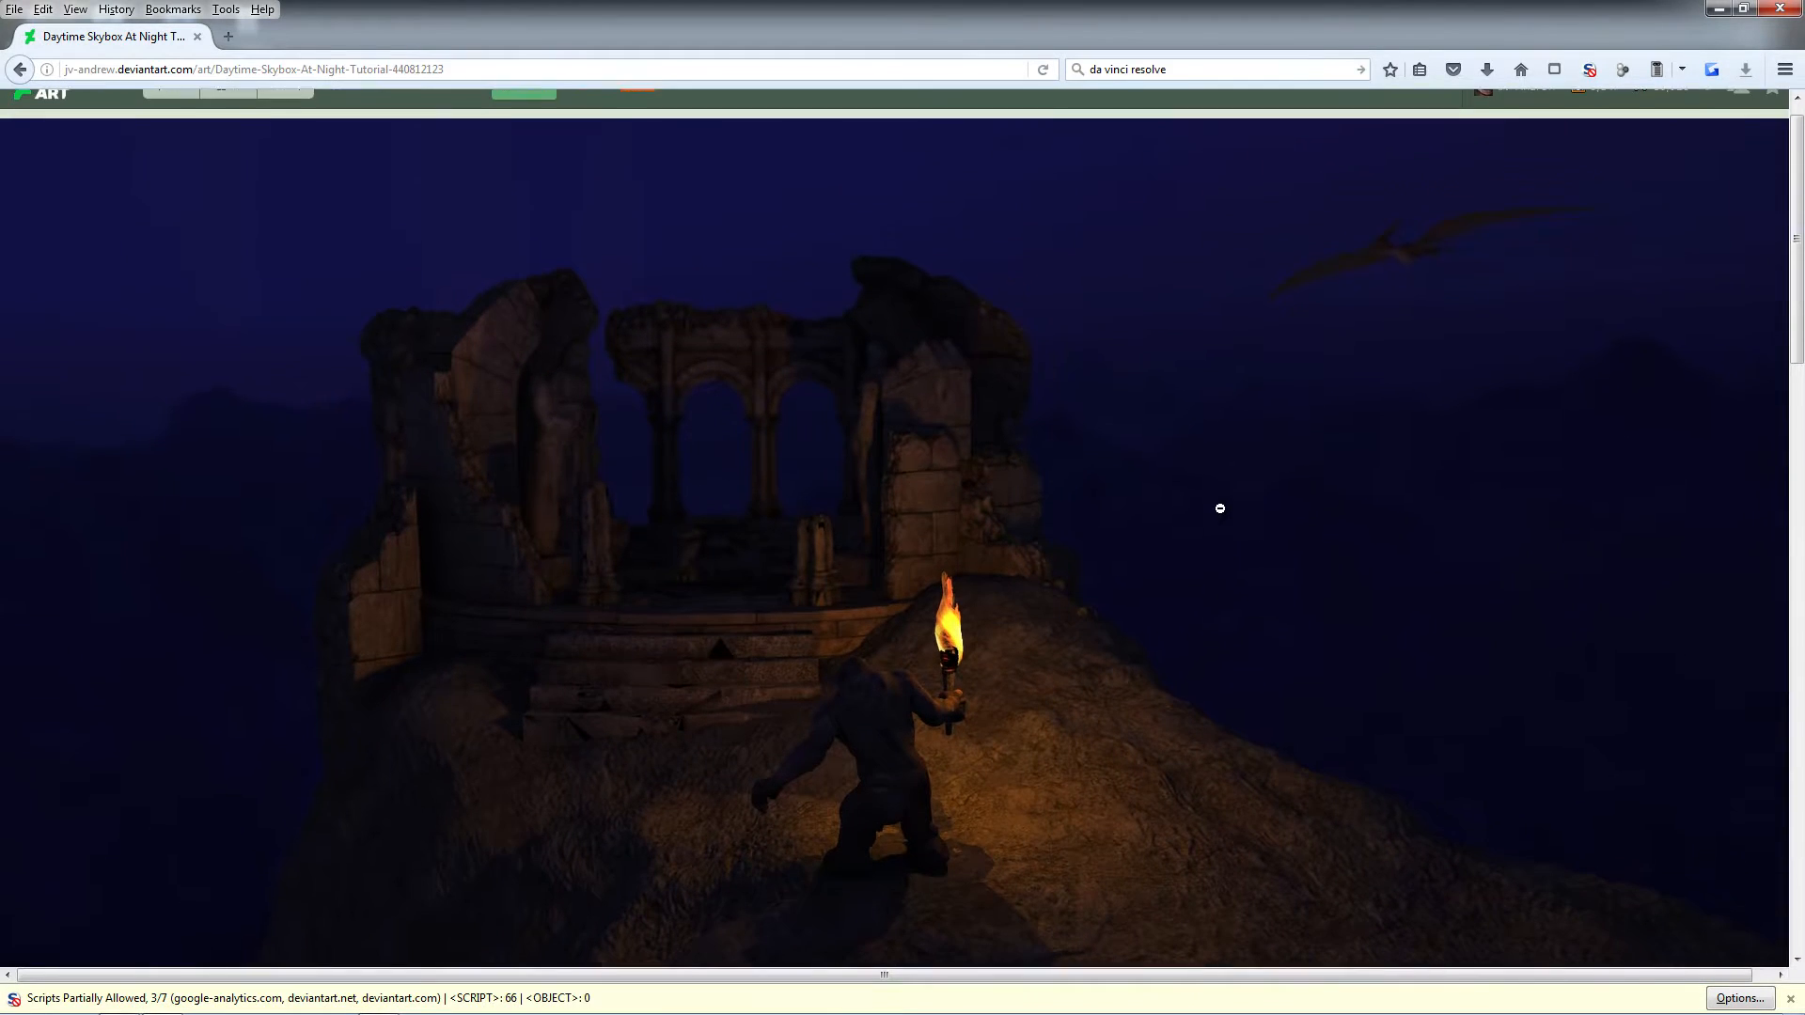
left_click(1218, 506)
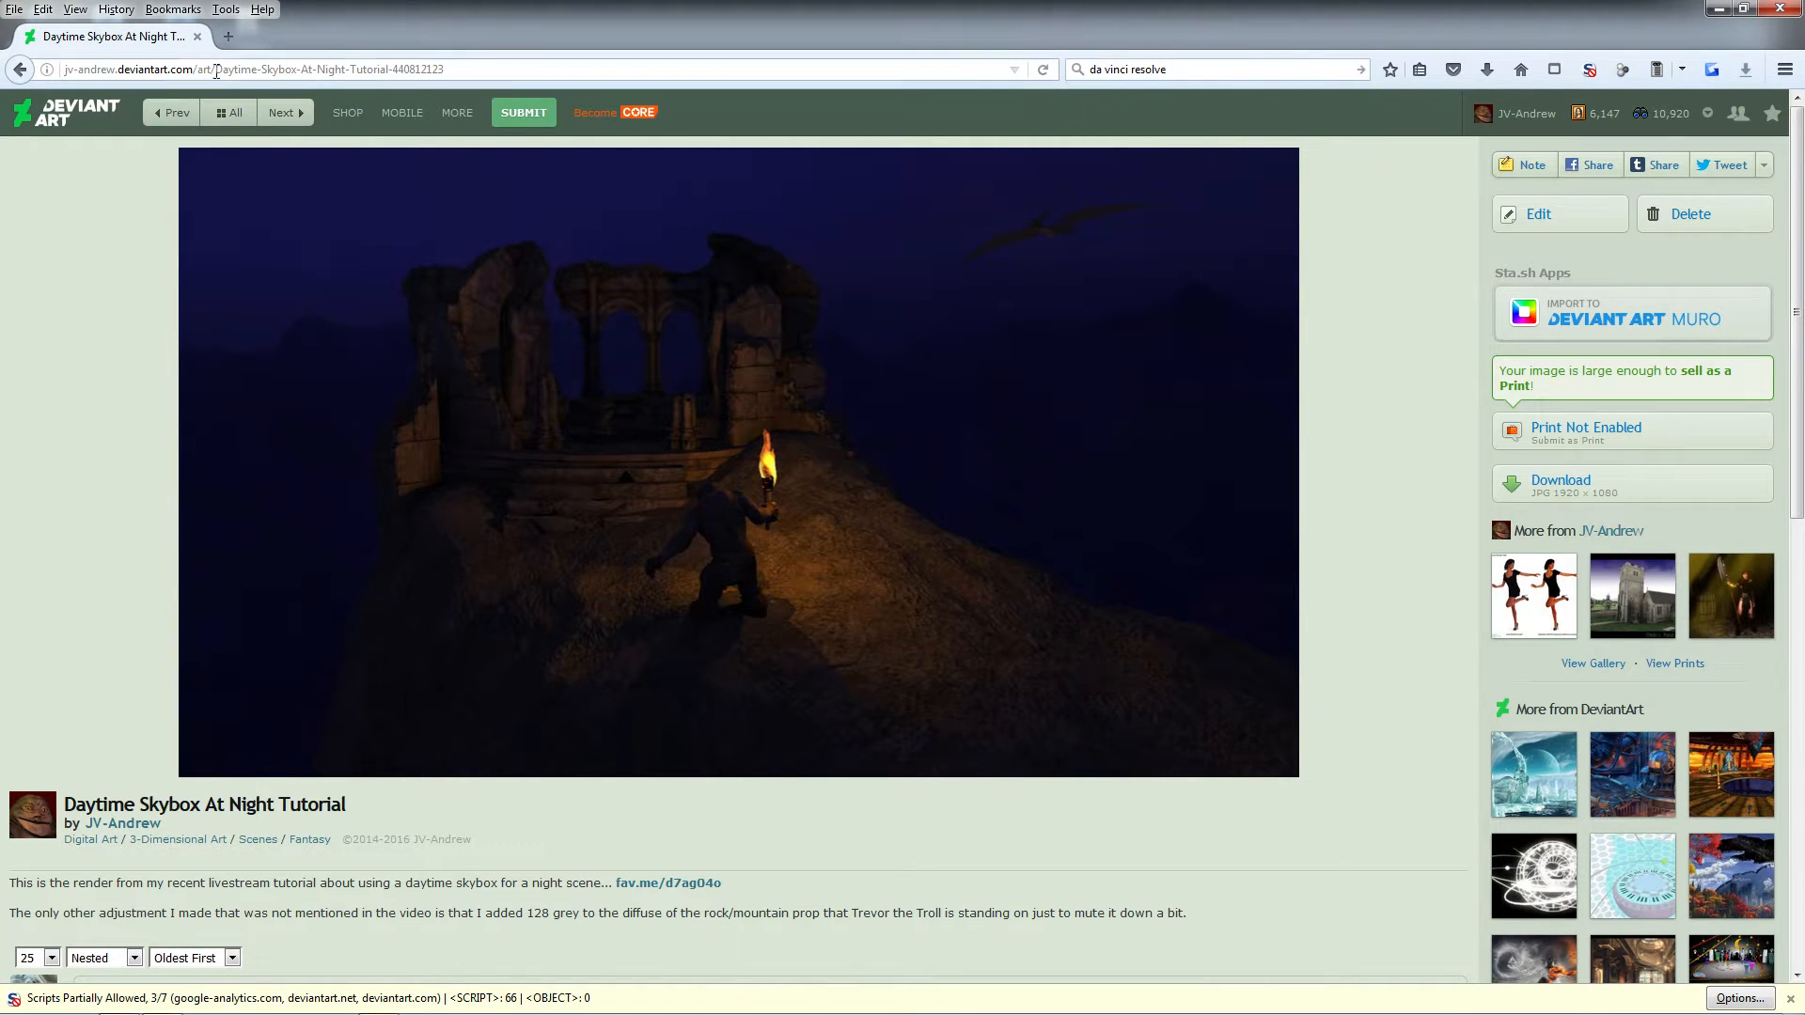
Search the web for da vinci resolve in a new tab and view the download options on Blackmagic Design's DaVinci Resolve page
left_click(228, 36)
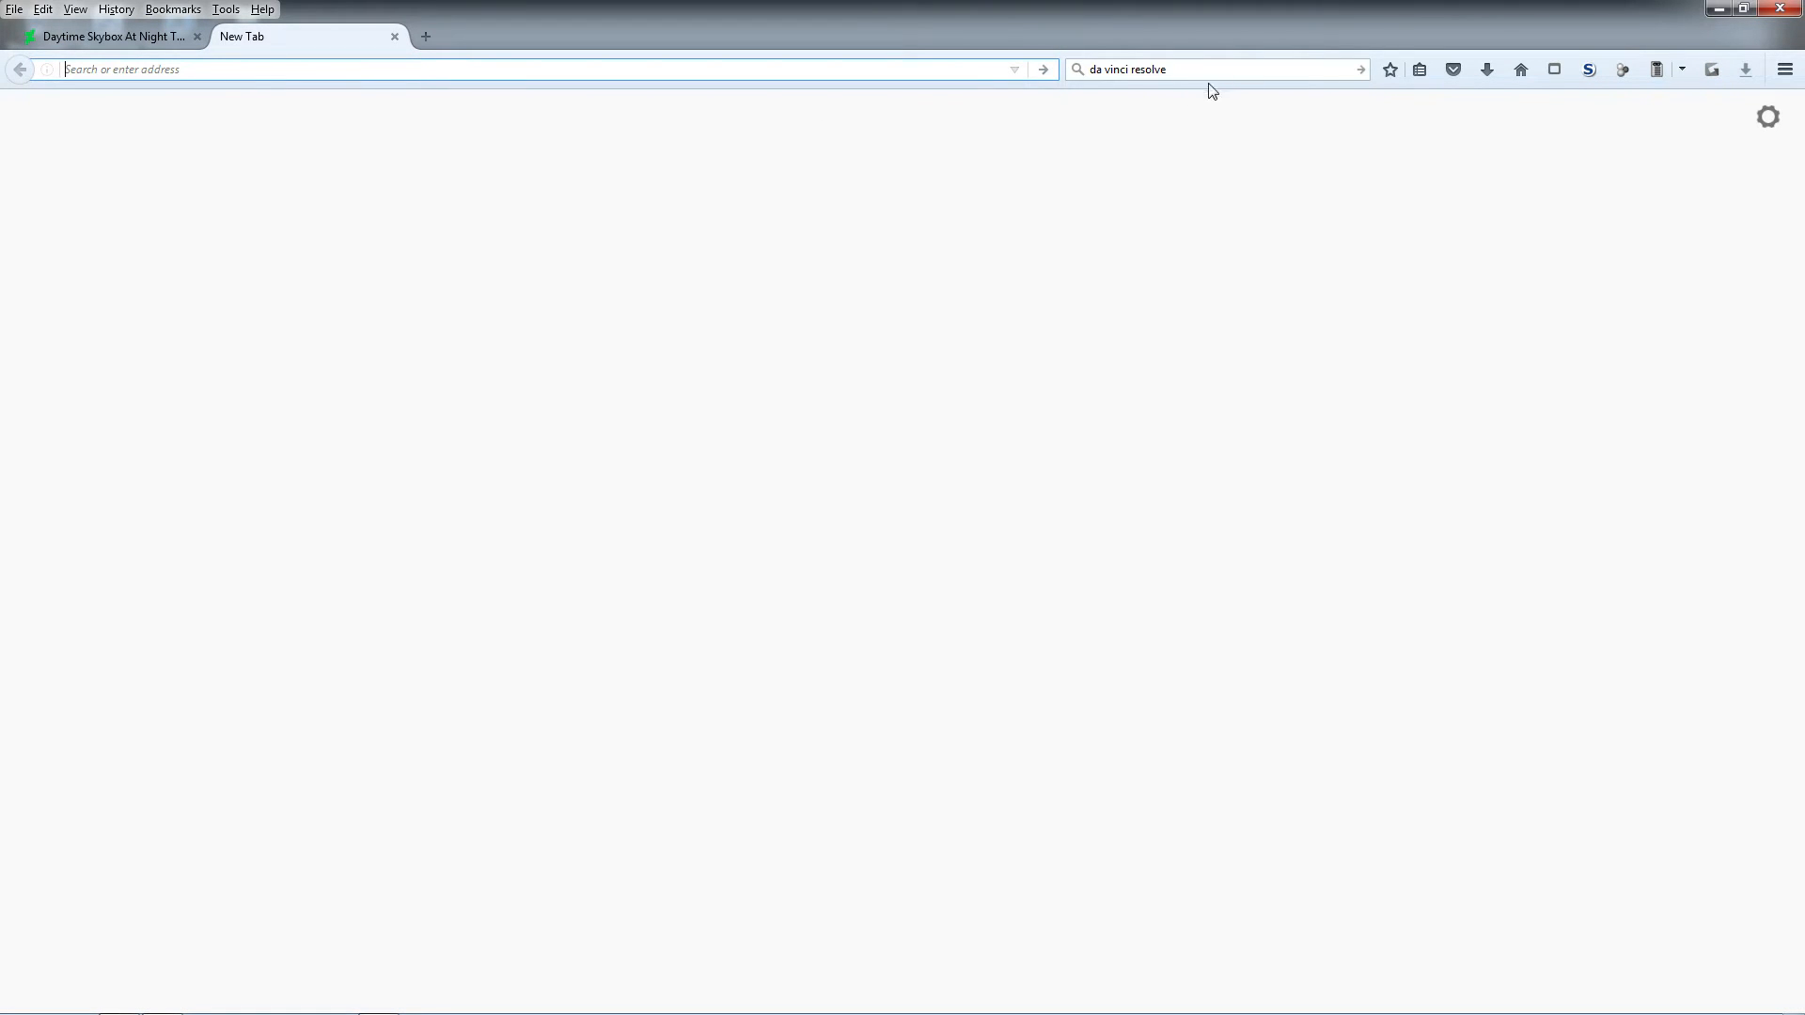
left_click(1360, 69)
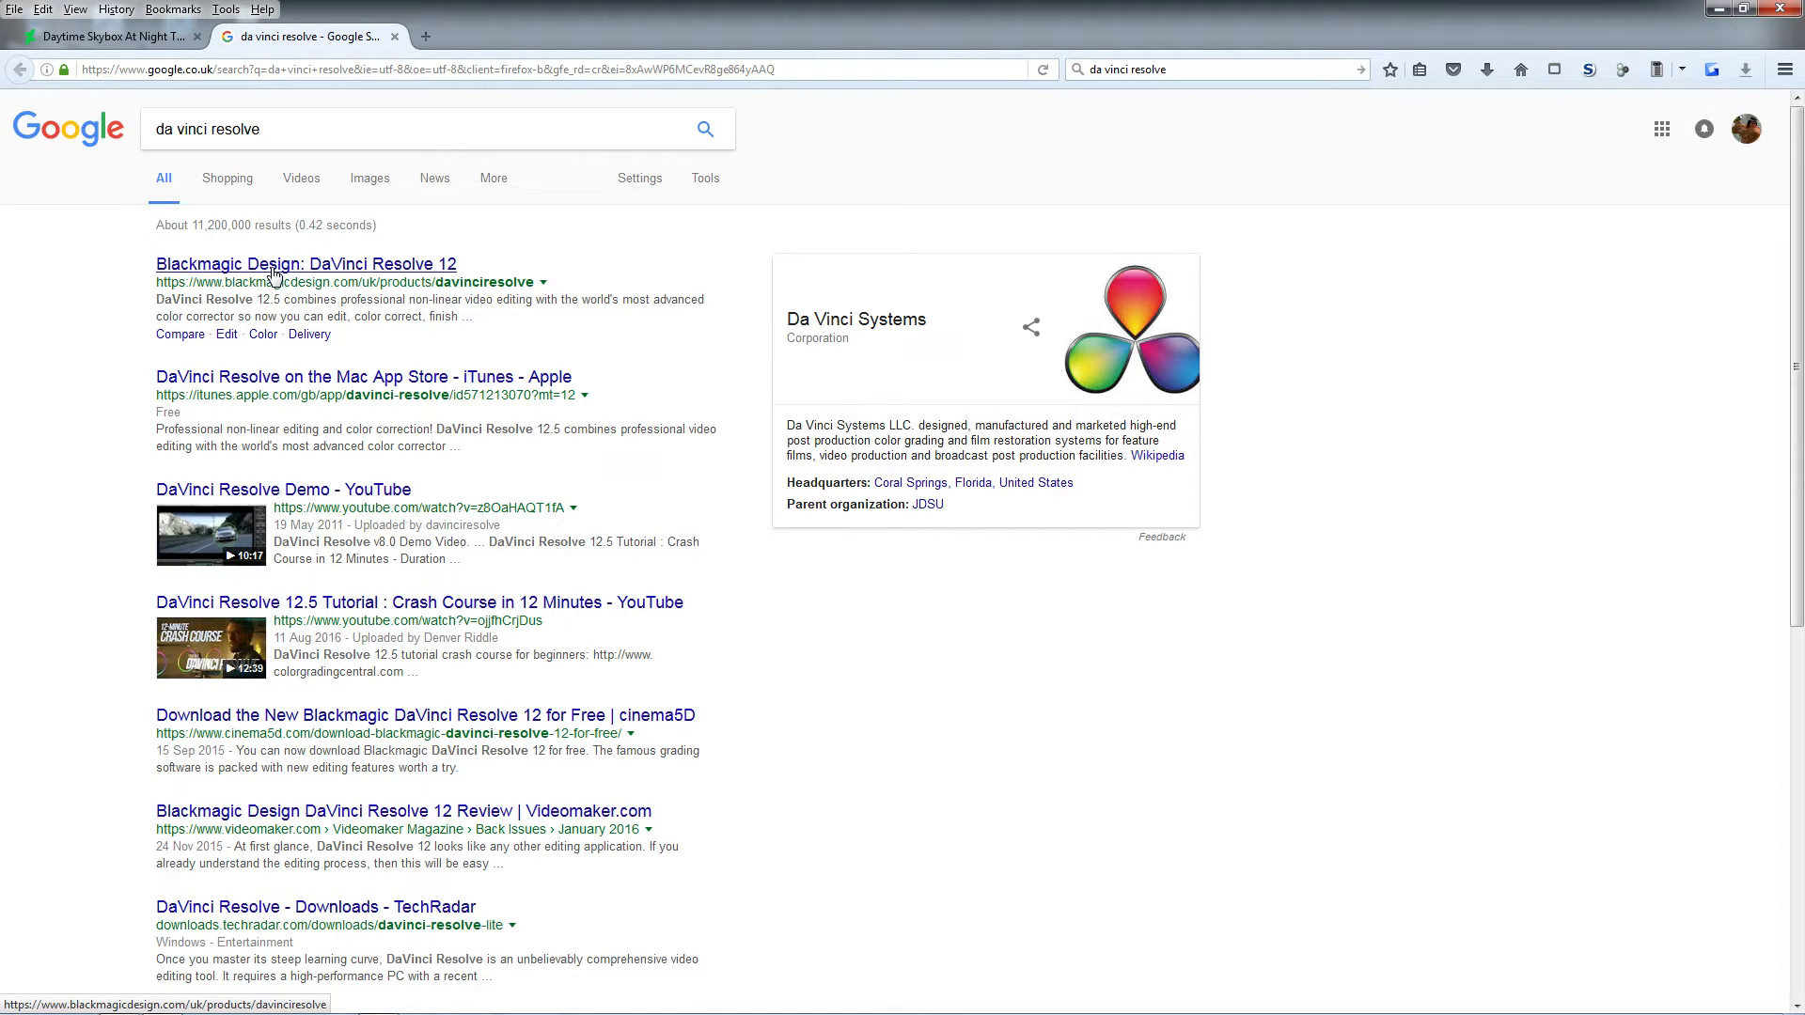
left_click(273, 266)
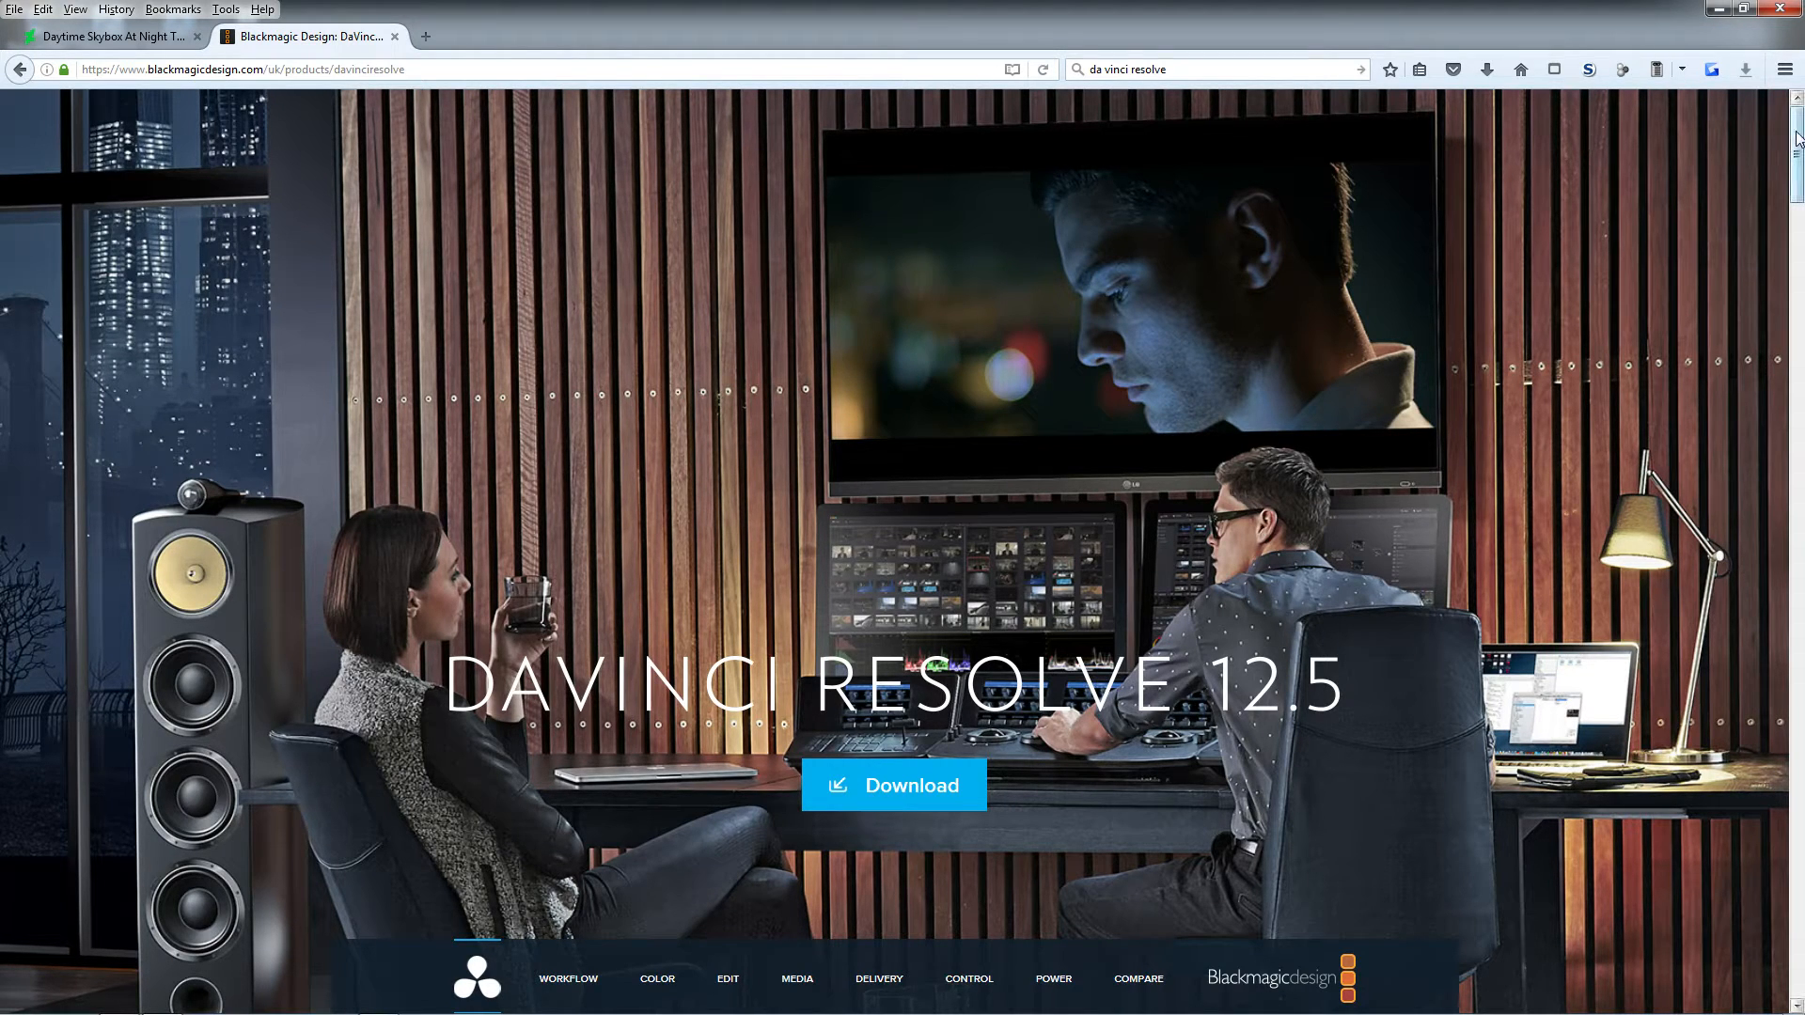
left_click_drag(1793, 141, 1763, 943)
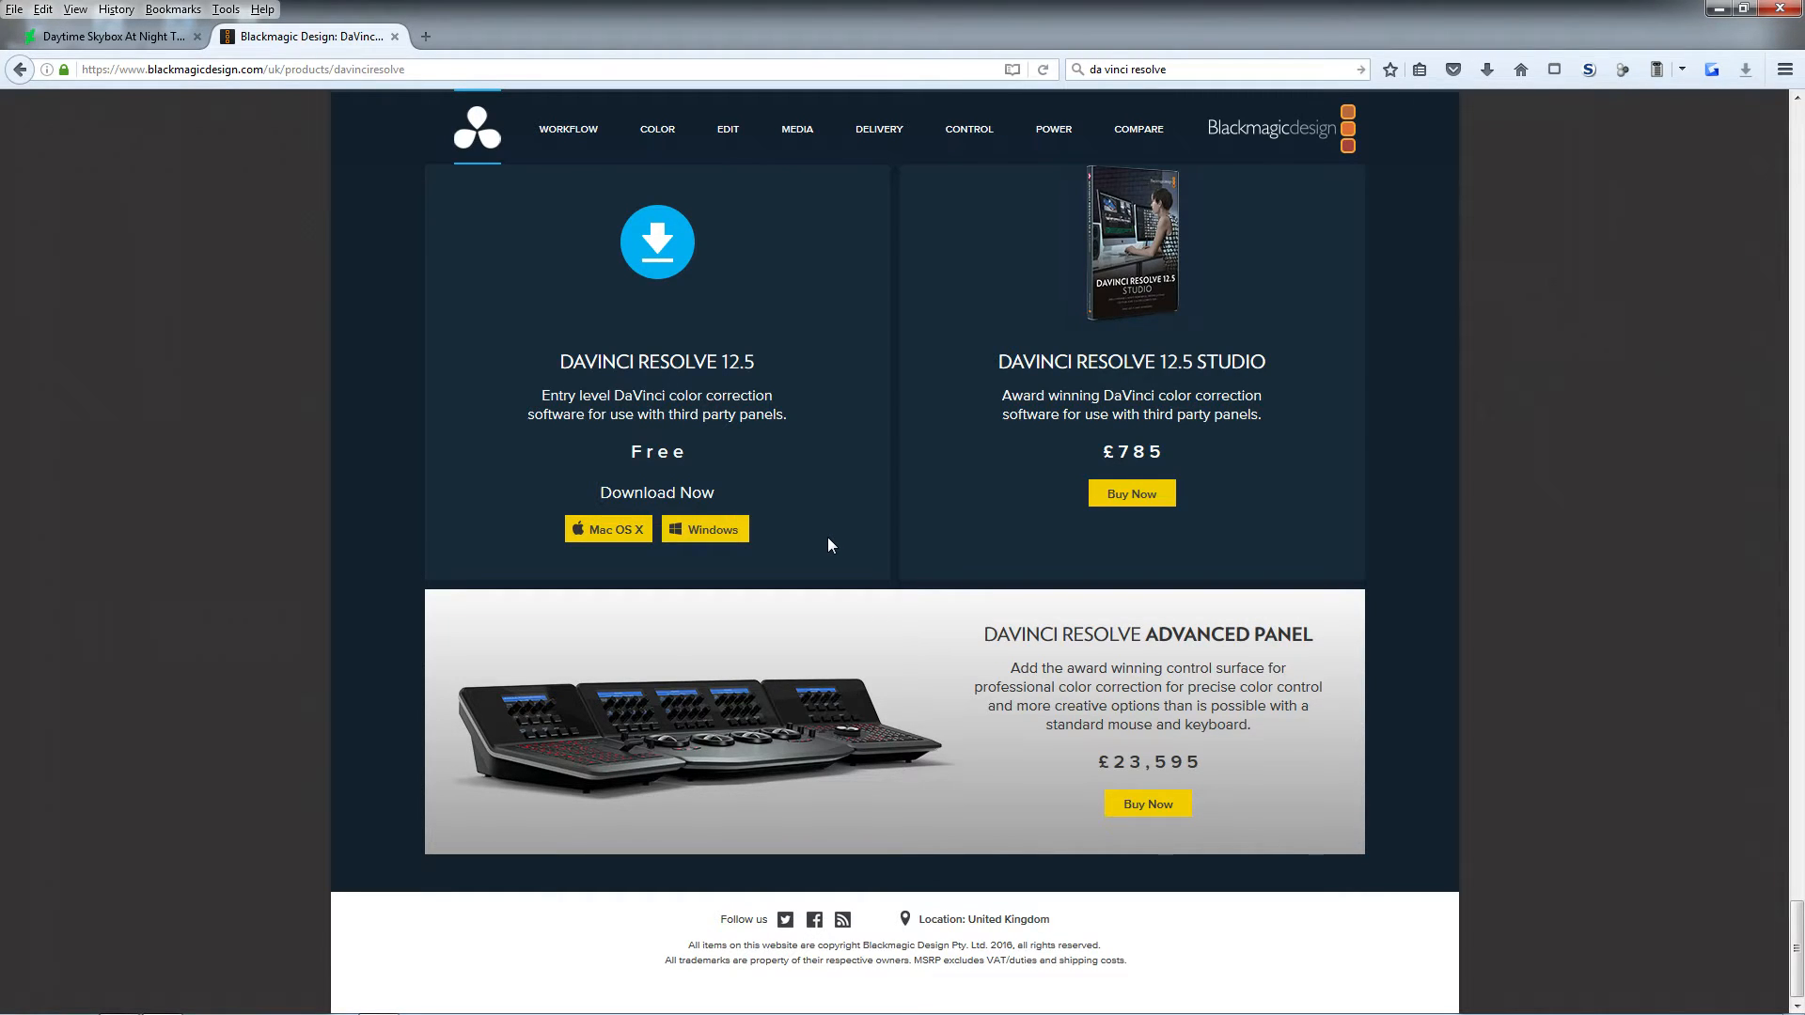
Minimize the browser, launch DaVinci Resolve from the desktop and open the Untitled Project
left_click(1718, 8)
double_click(194, 493)
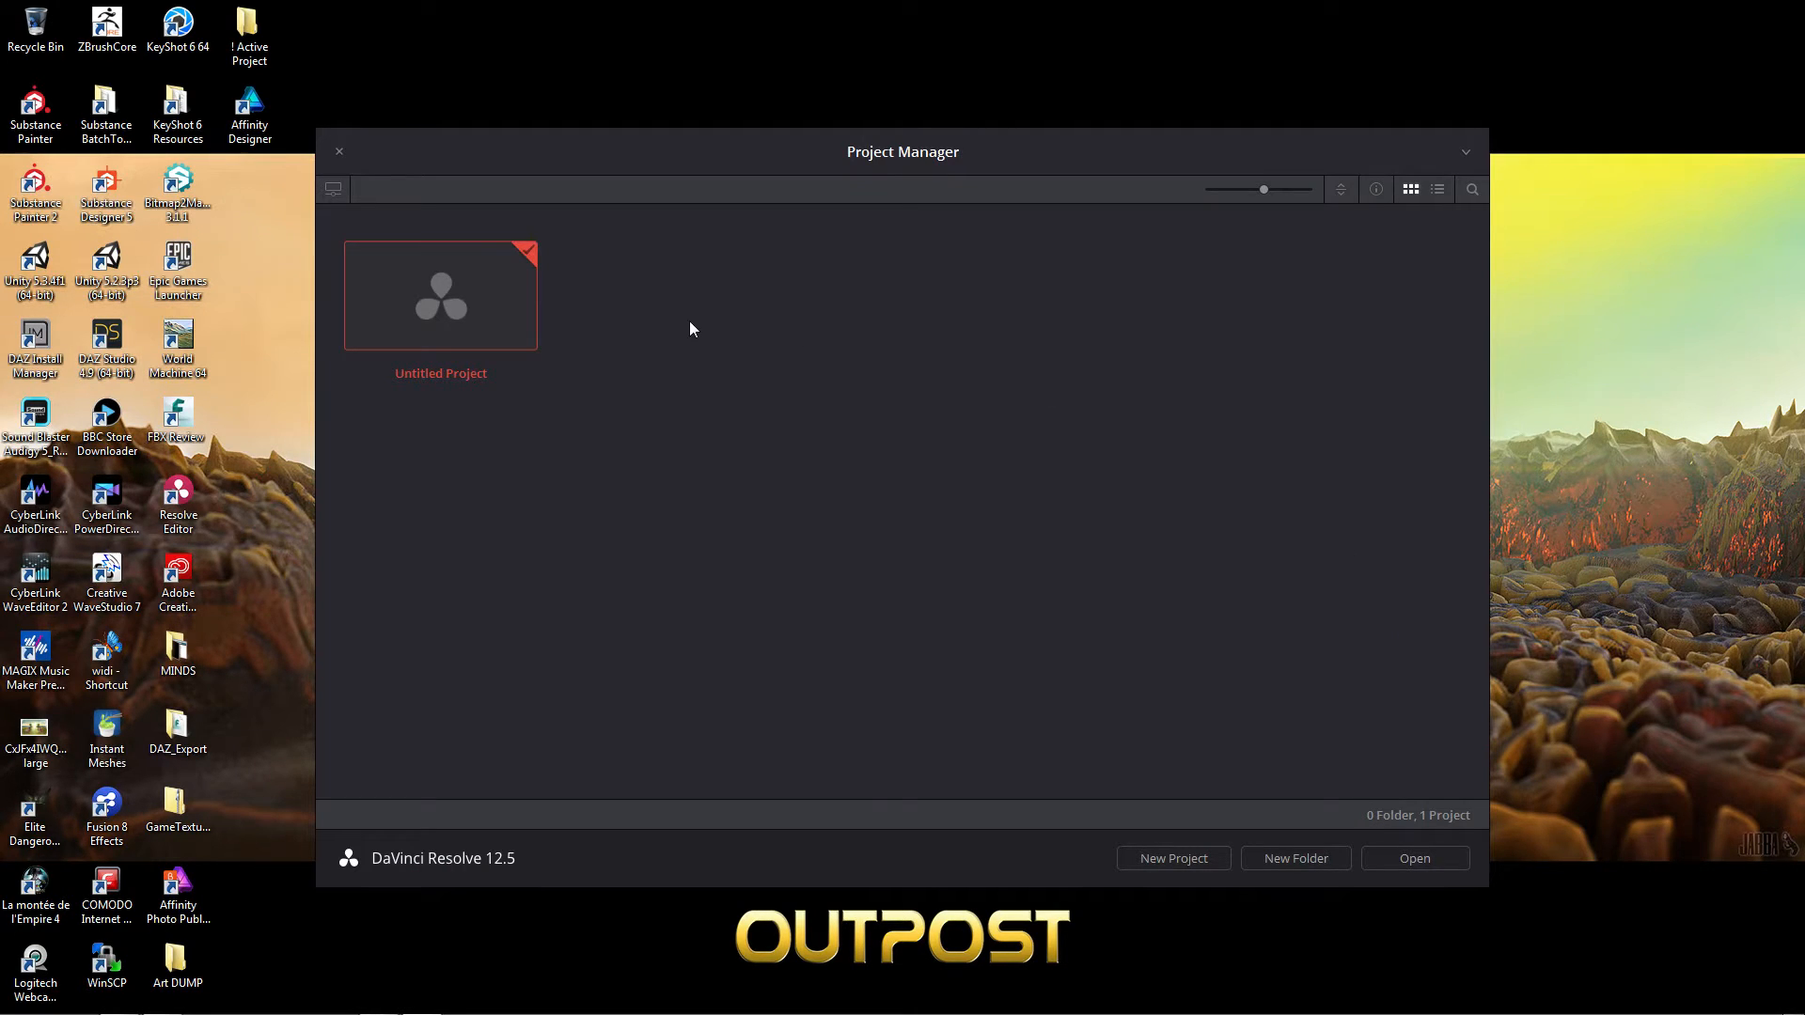
double_click(451, 322)
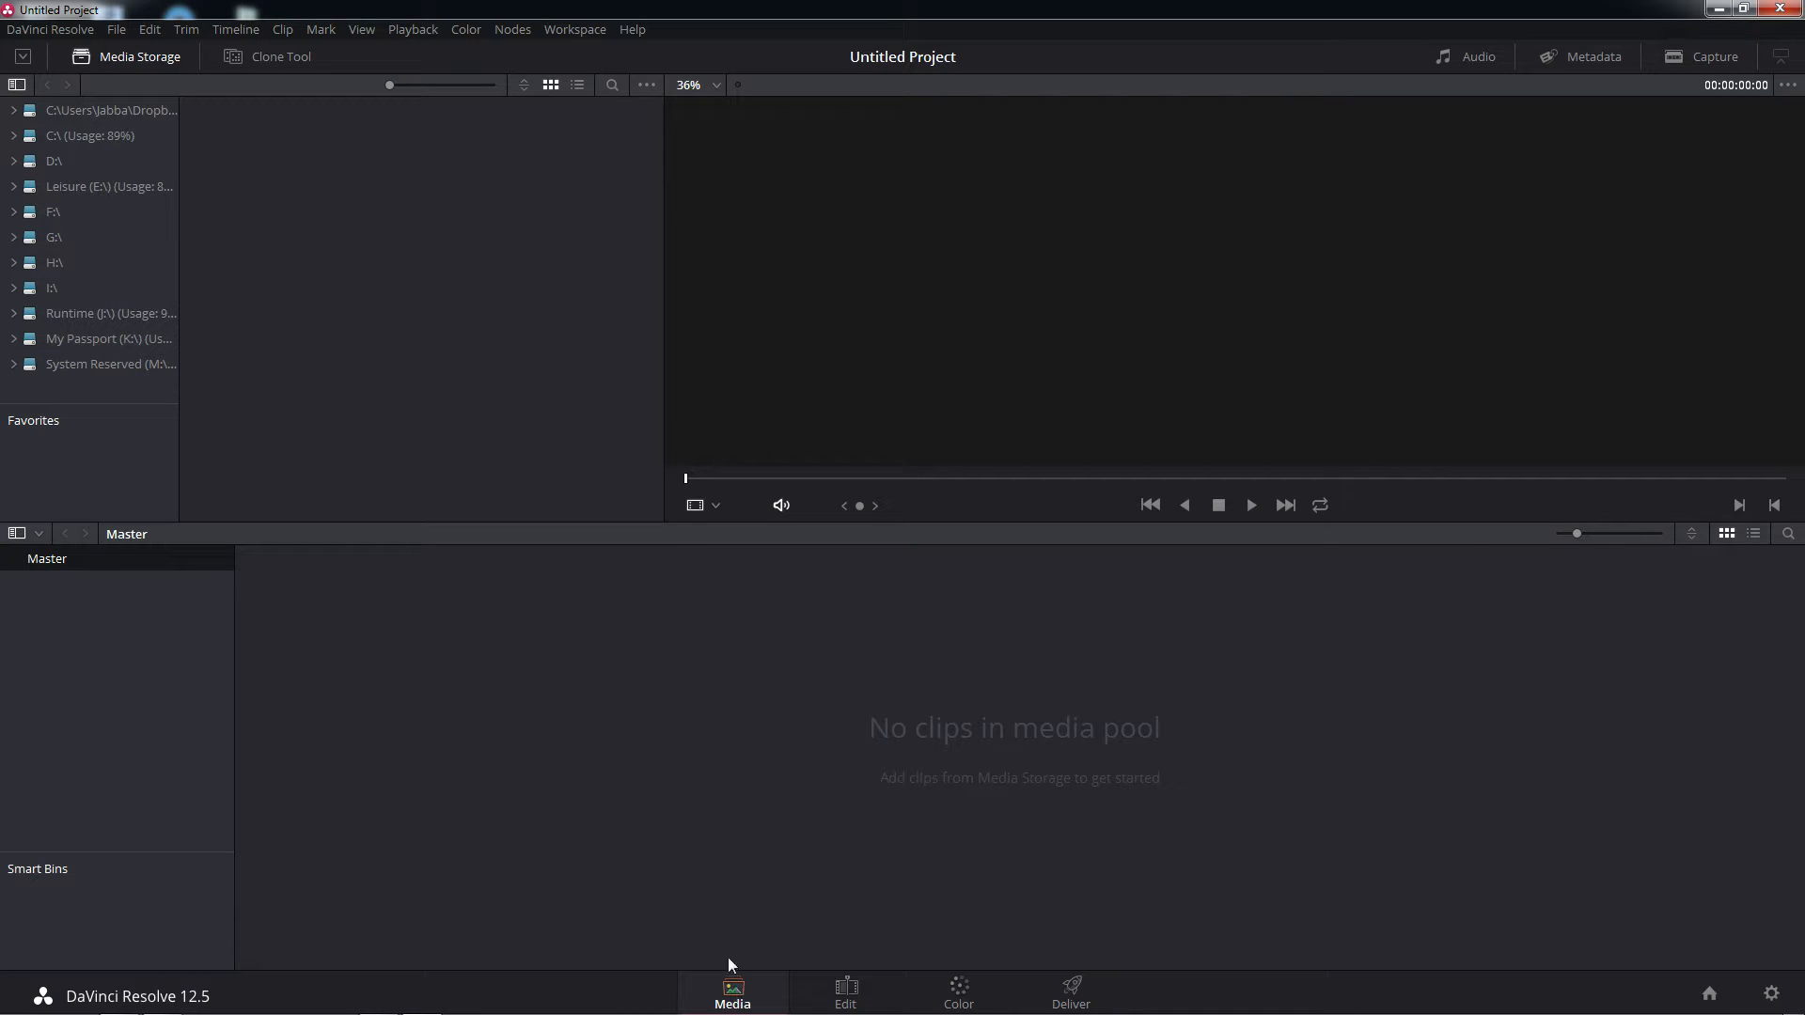
Look through the Edit, Color and Deliver pages, including the OpenFX library, and return to the Media page
left_click(849, 999)
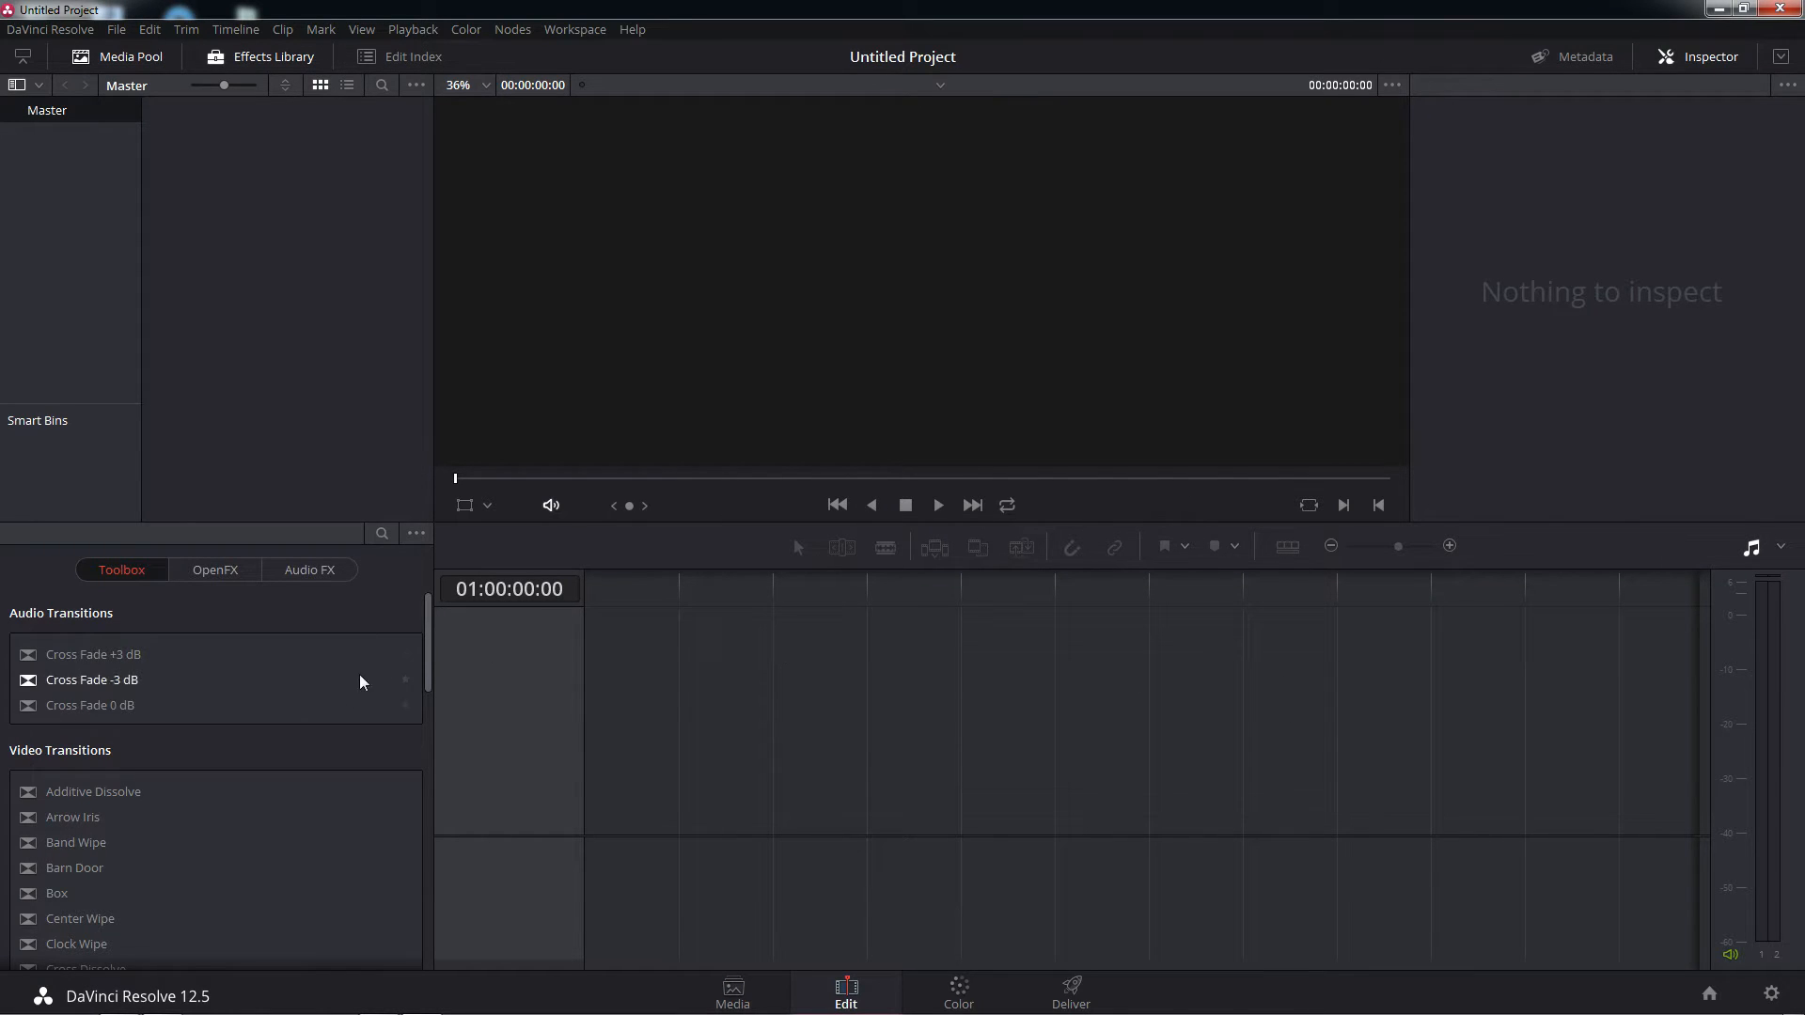
mouse_move(428, 636)
left_mouse_down()
mouse_move(438, 810)
mouse_move(448, 641)
left_mouse_up()
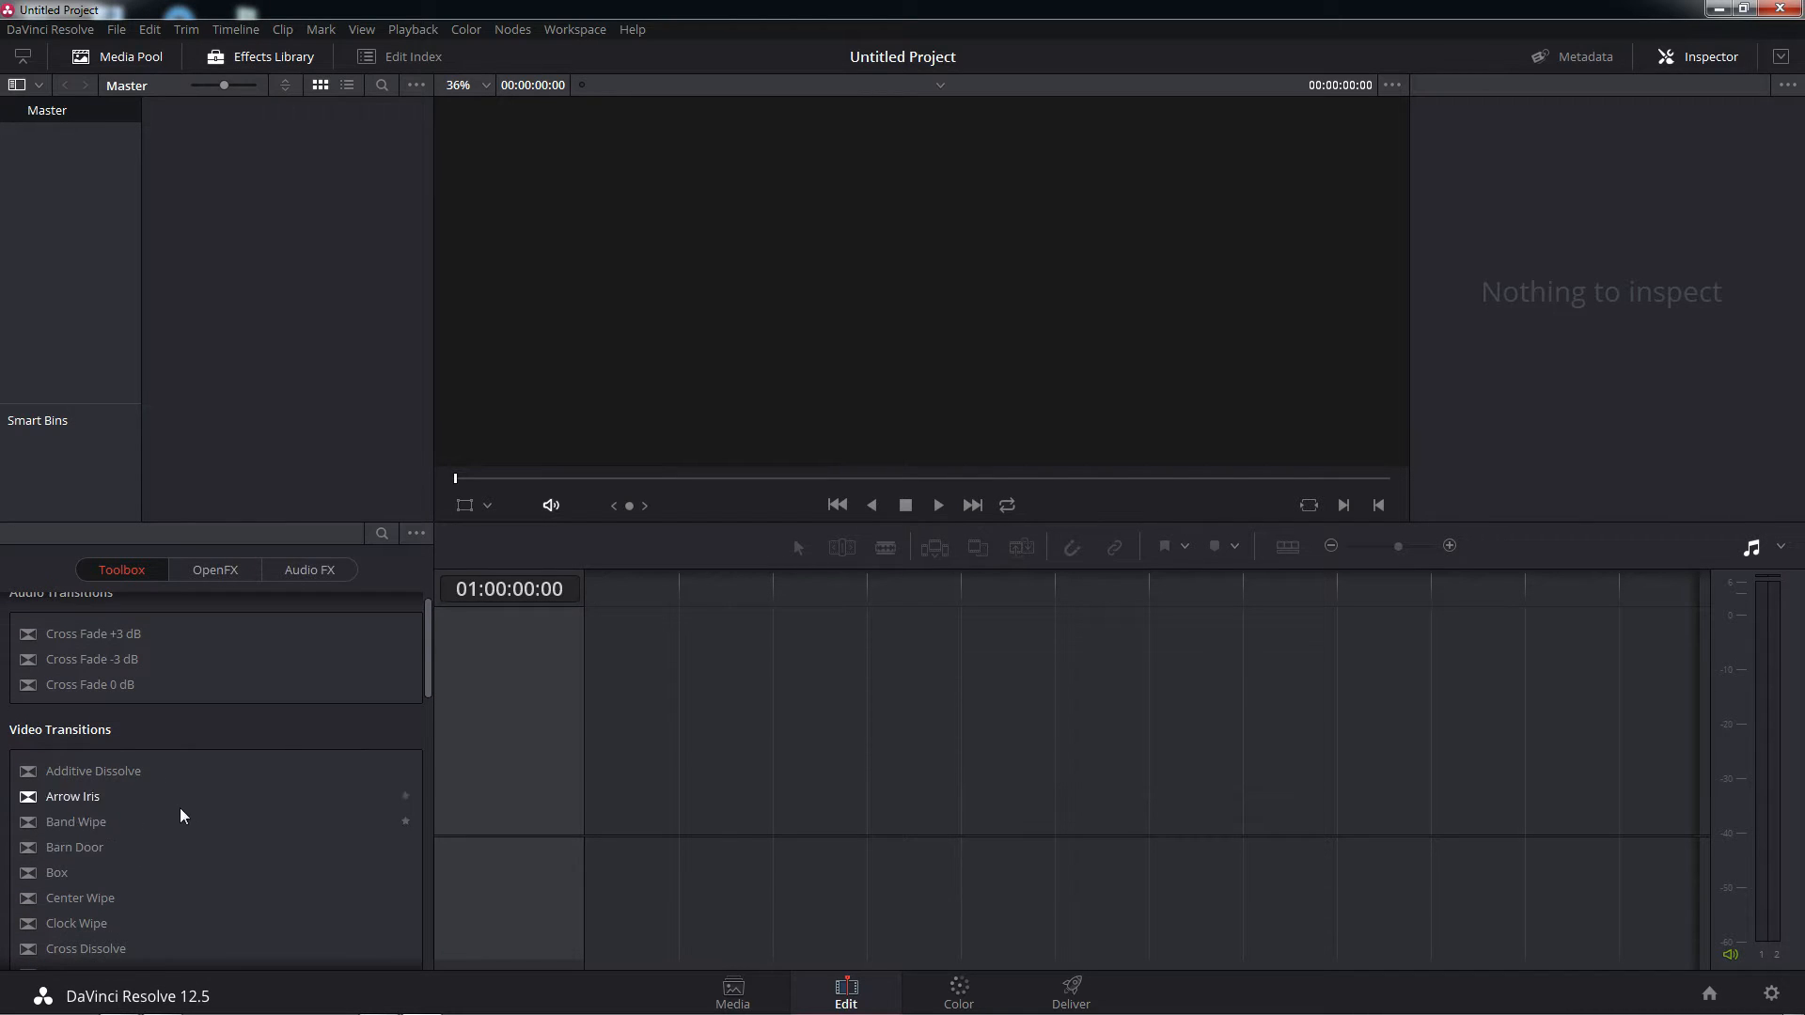
left_click(959, 985)
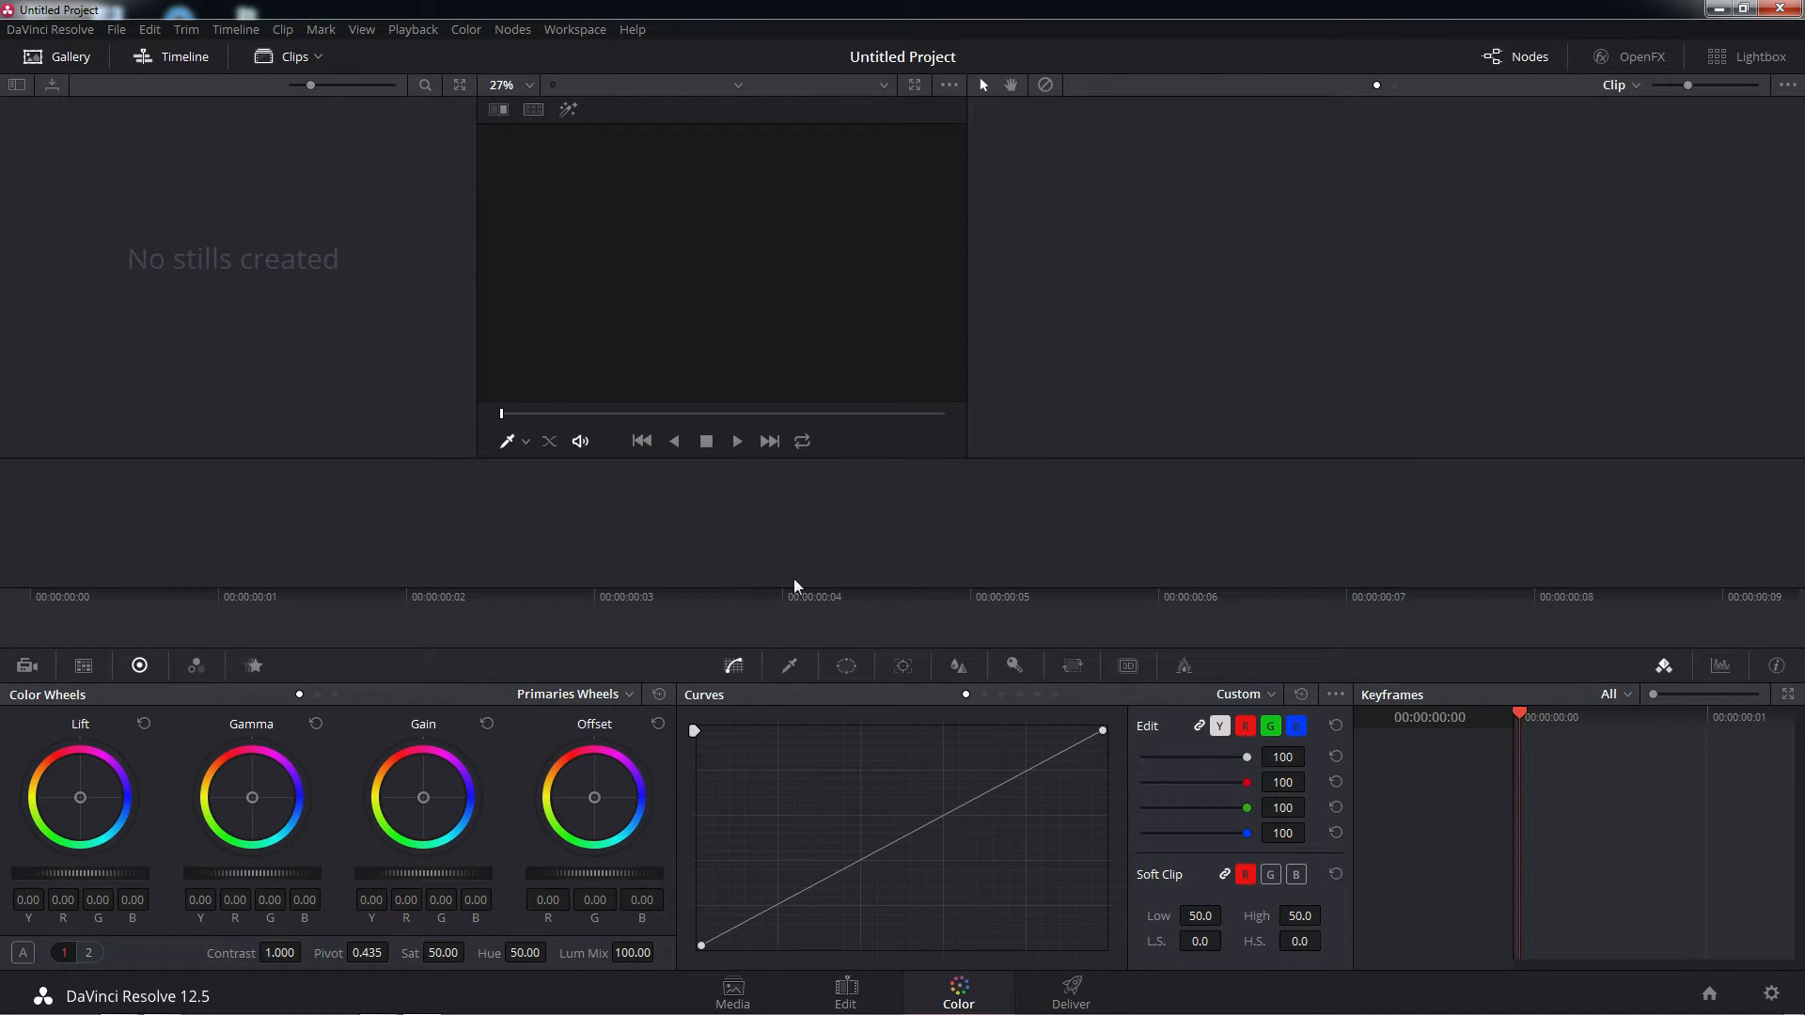
left_click(1636, 57)
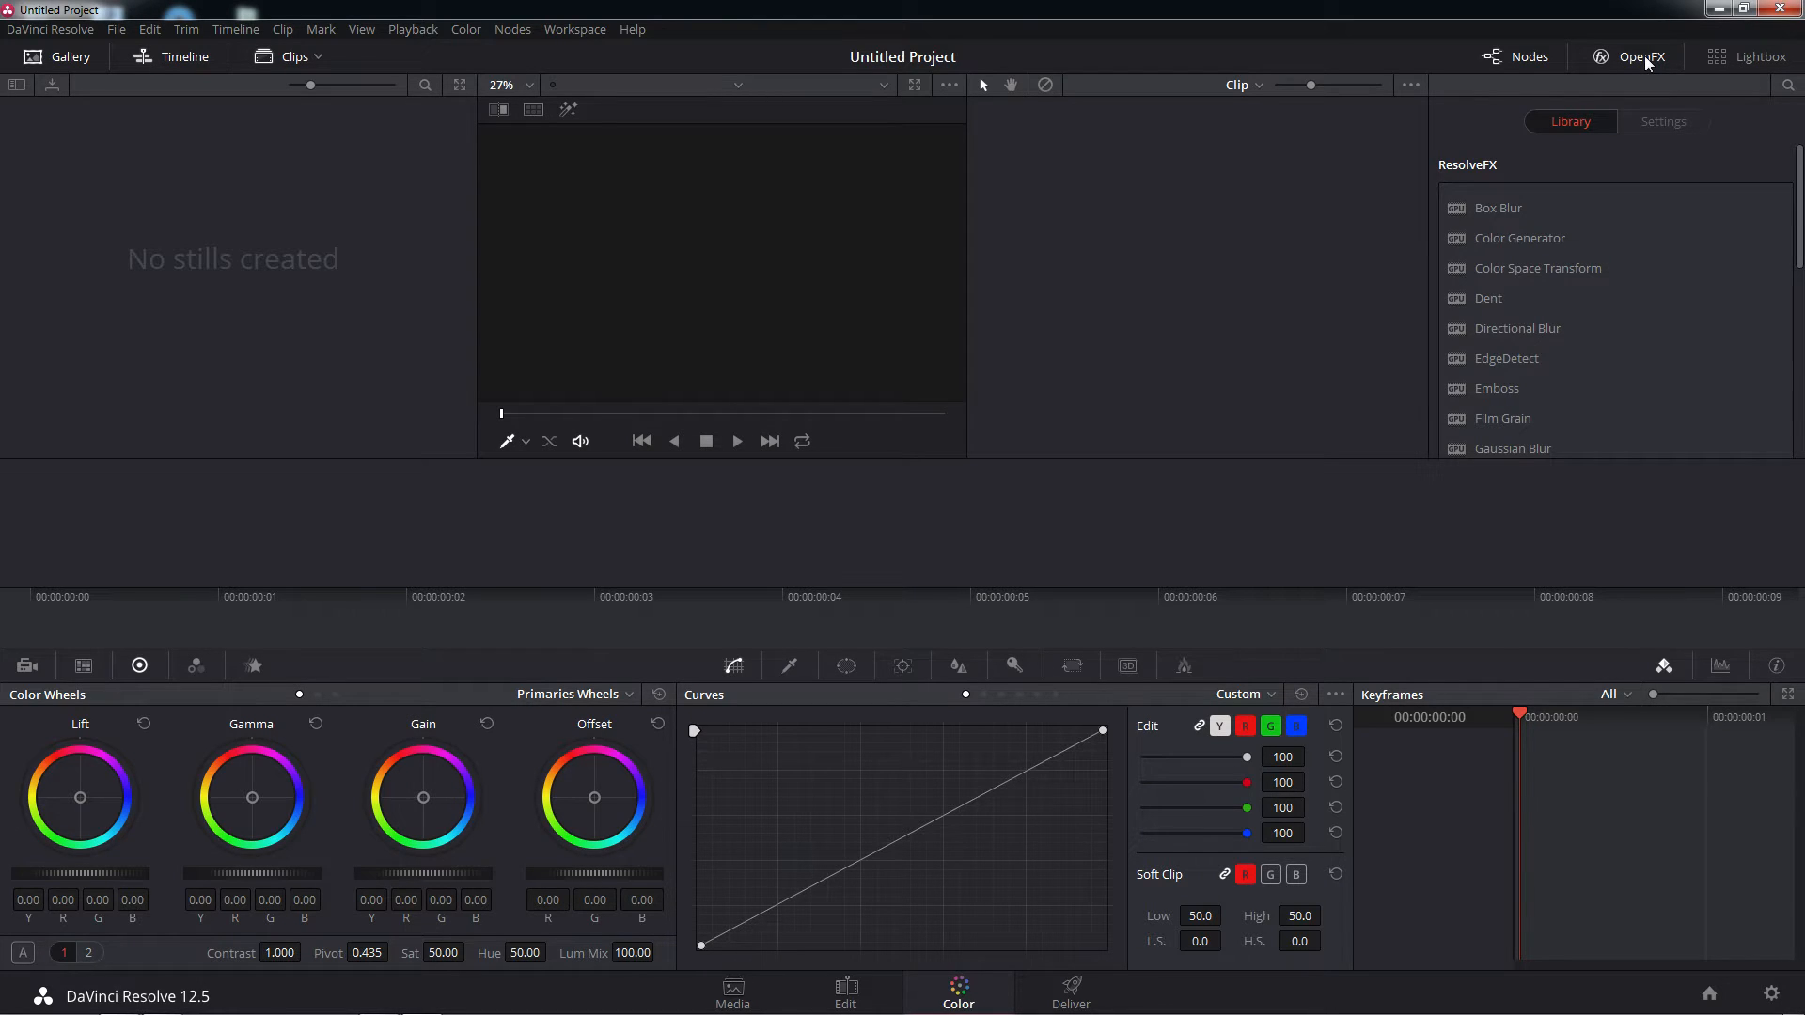
left_click(1643, 58)
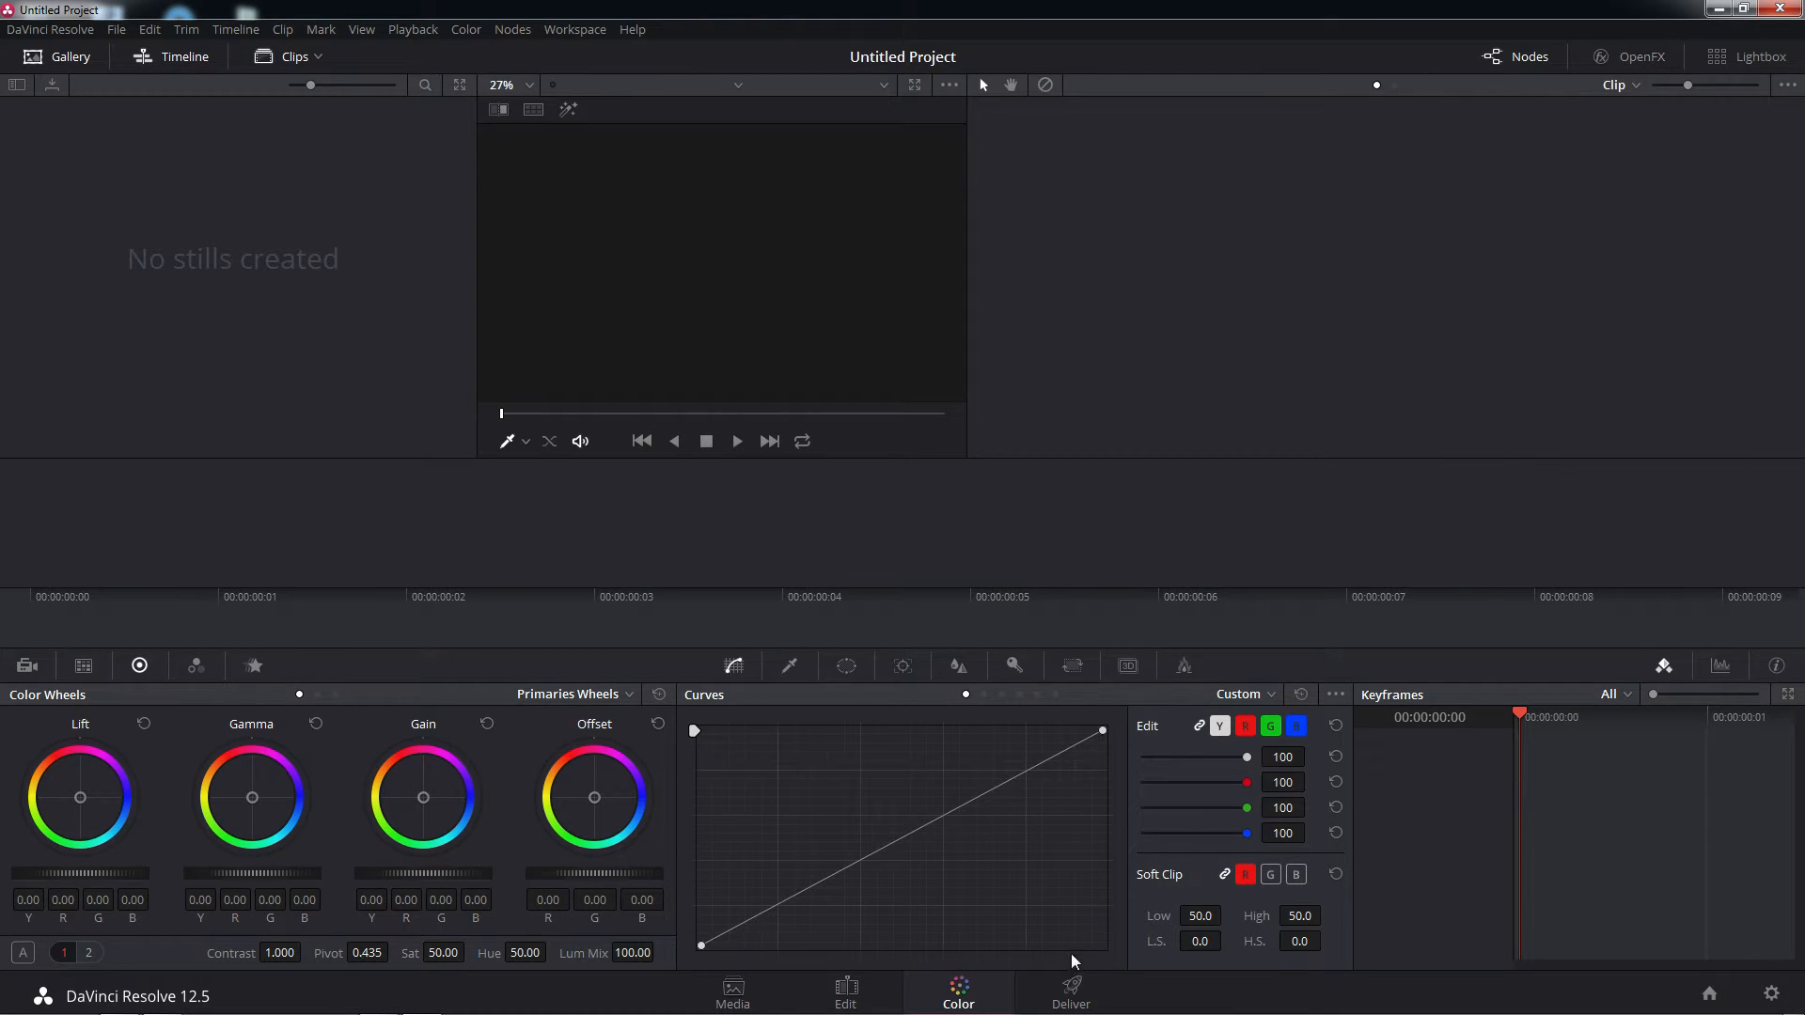
left_click(1071, 996)
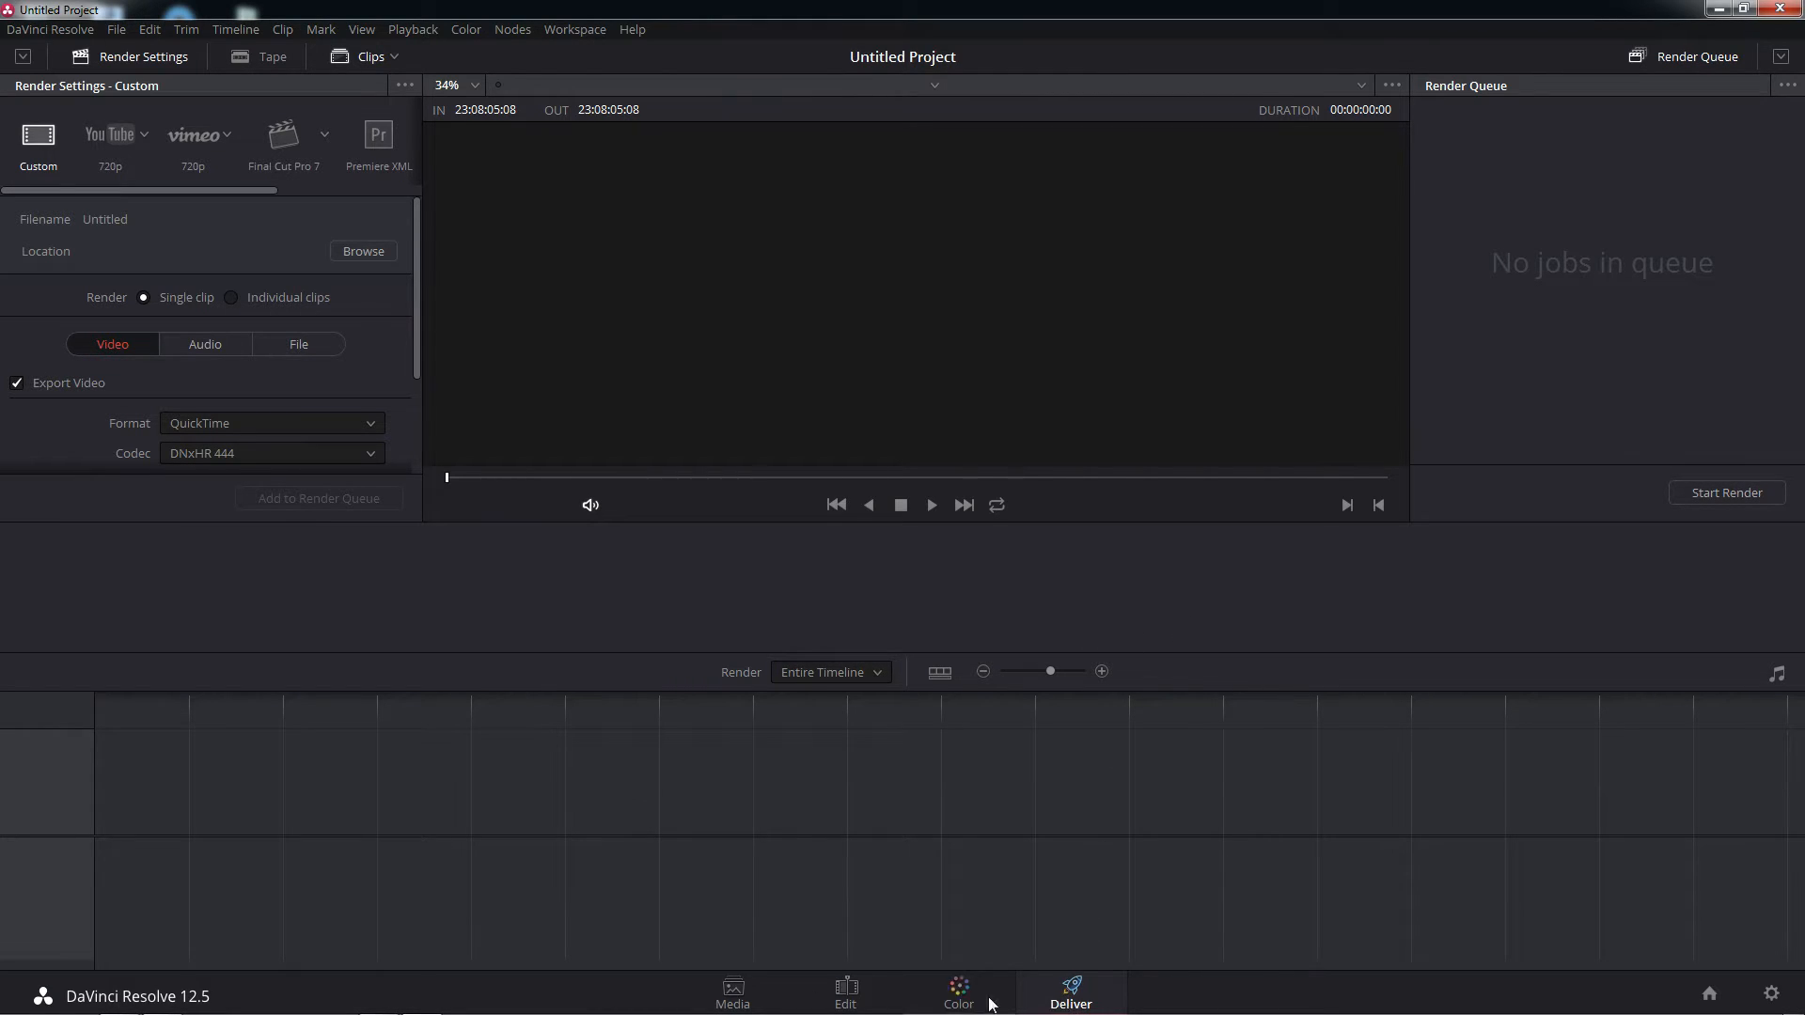
left_click(733, 995)
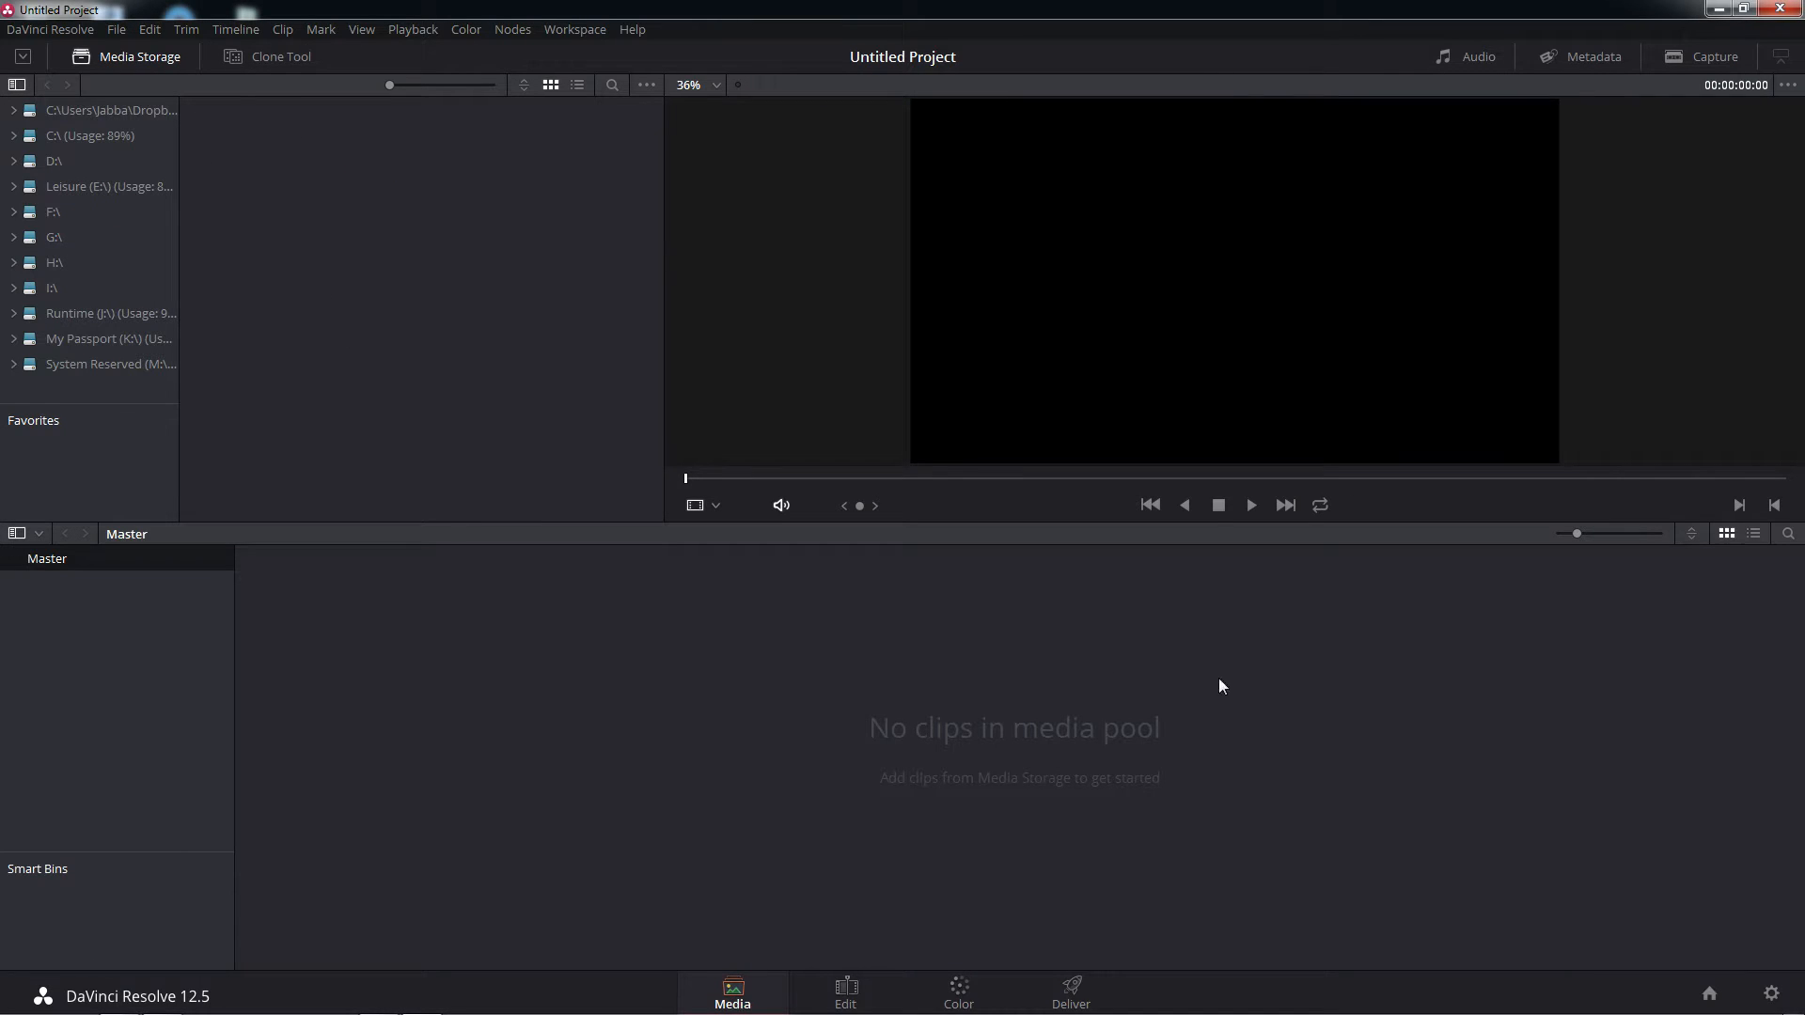
Shrink the DaVinci Resolve window to expose the desktop and open the ! Active Project folder beside the media pool
left_click(1744, 9)
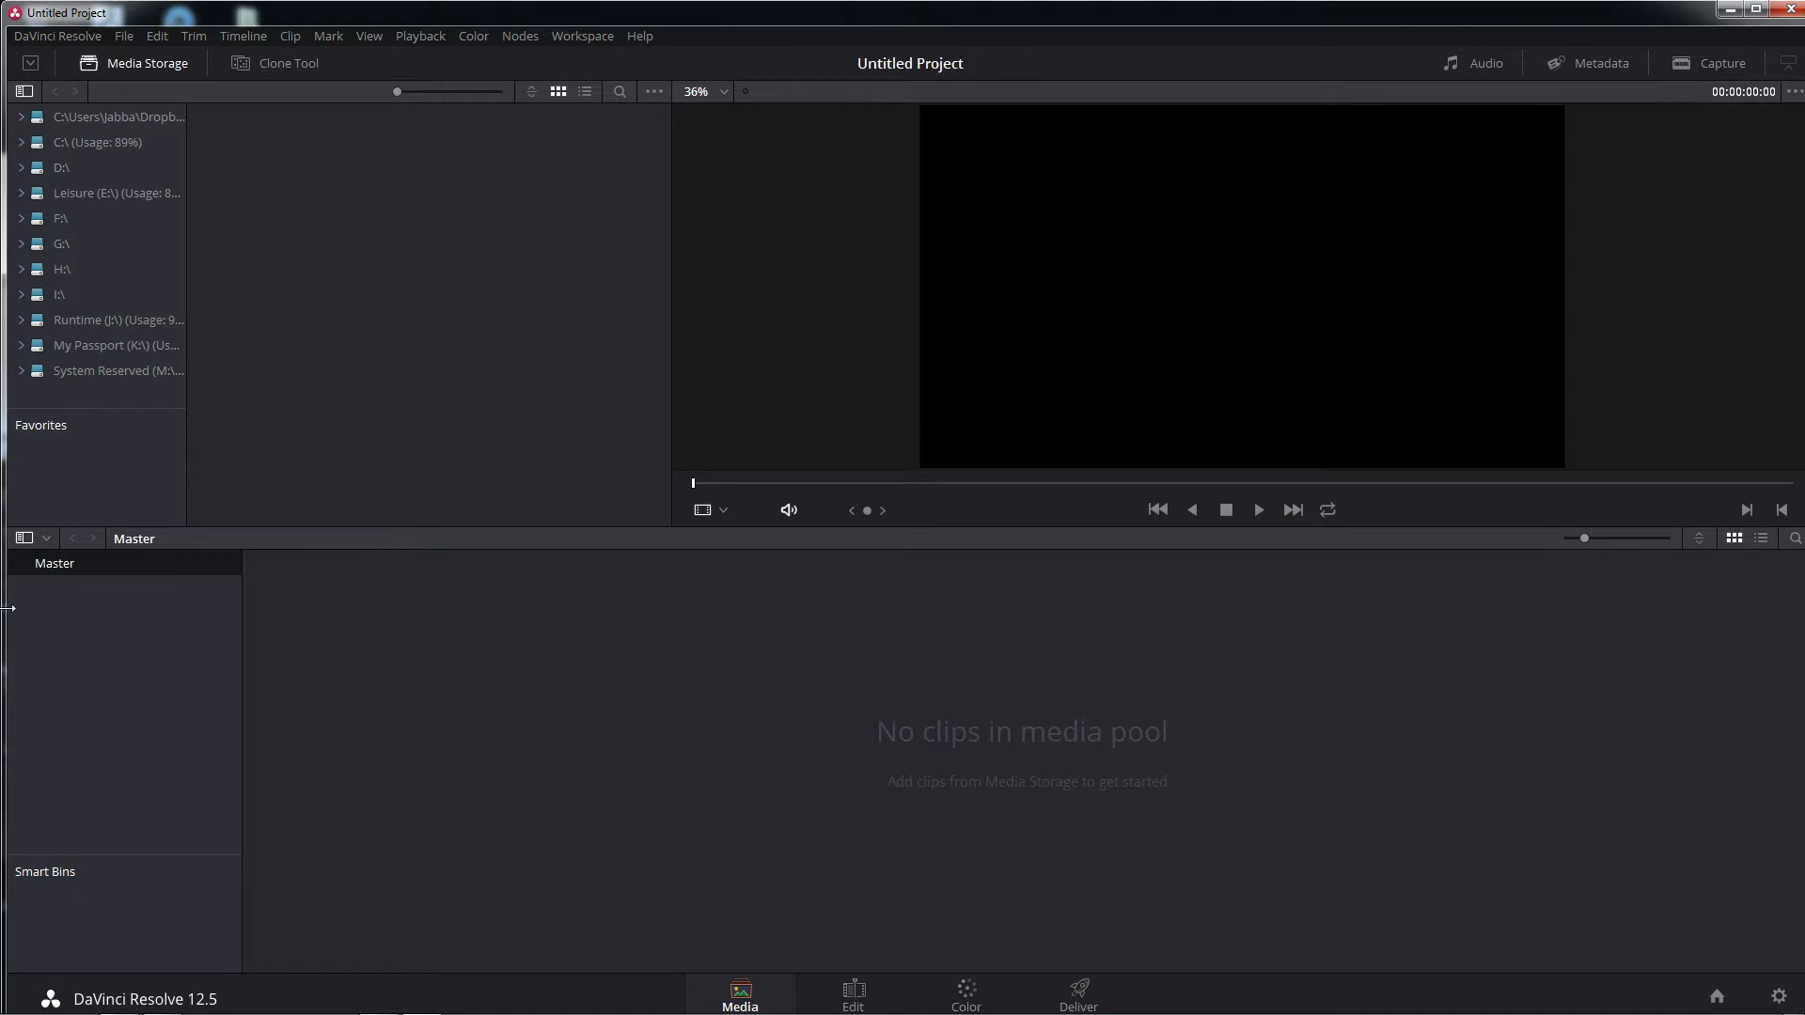
left_click_drag(7, 608, 374, 611)
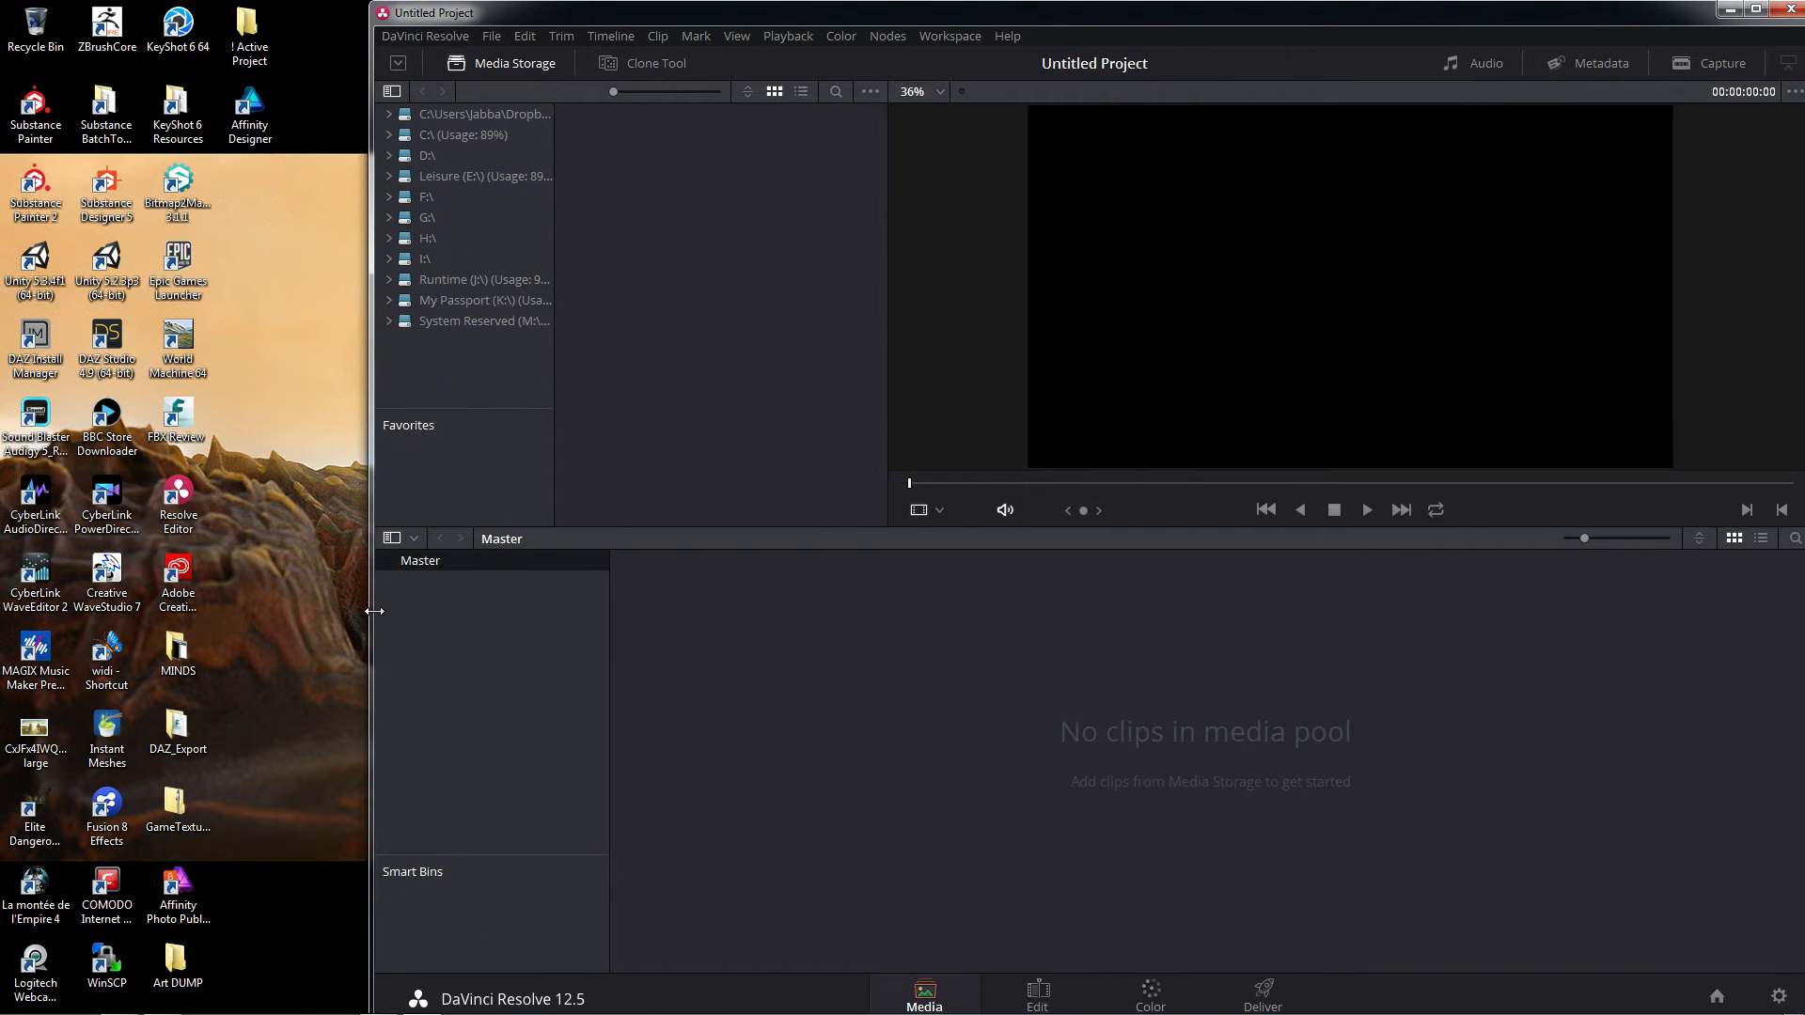
double_click(258, 43)
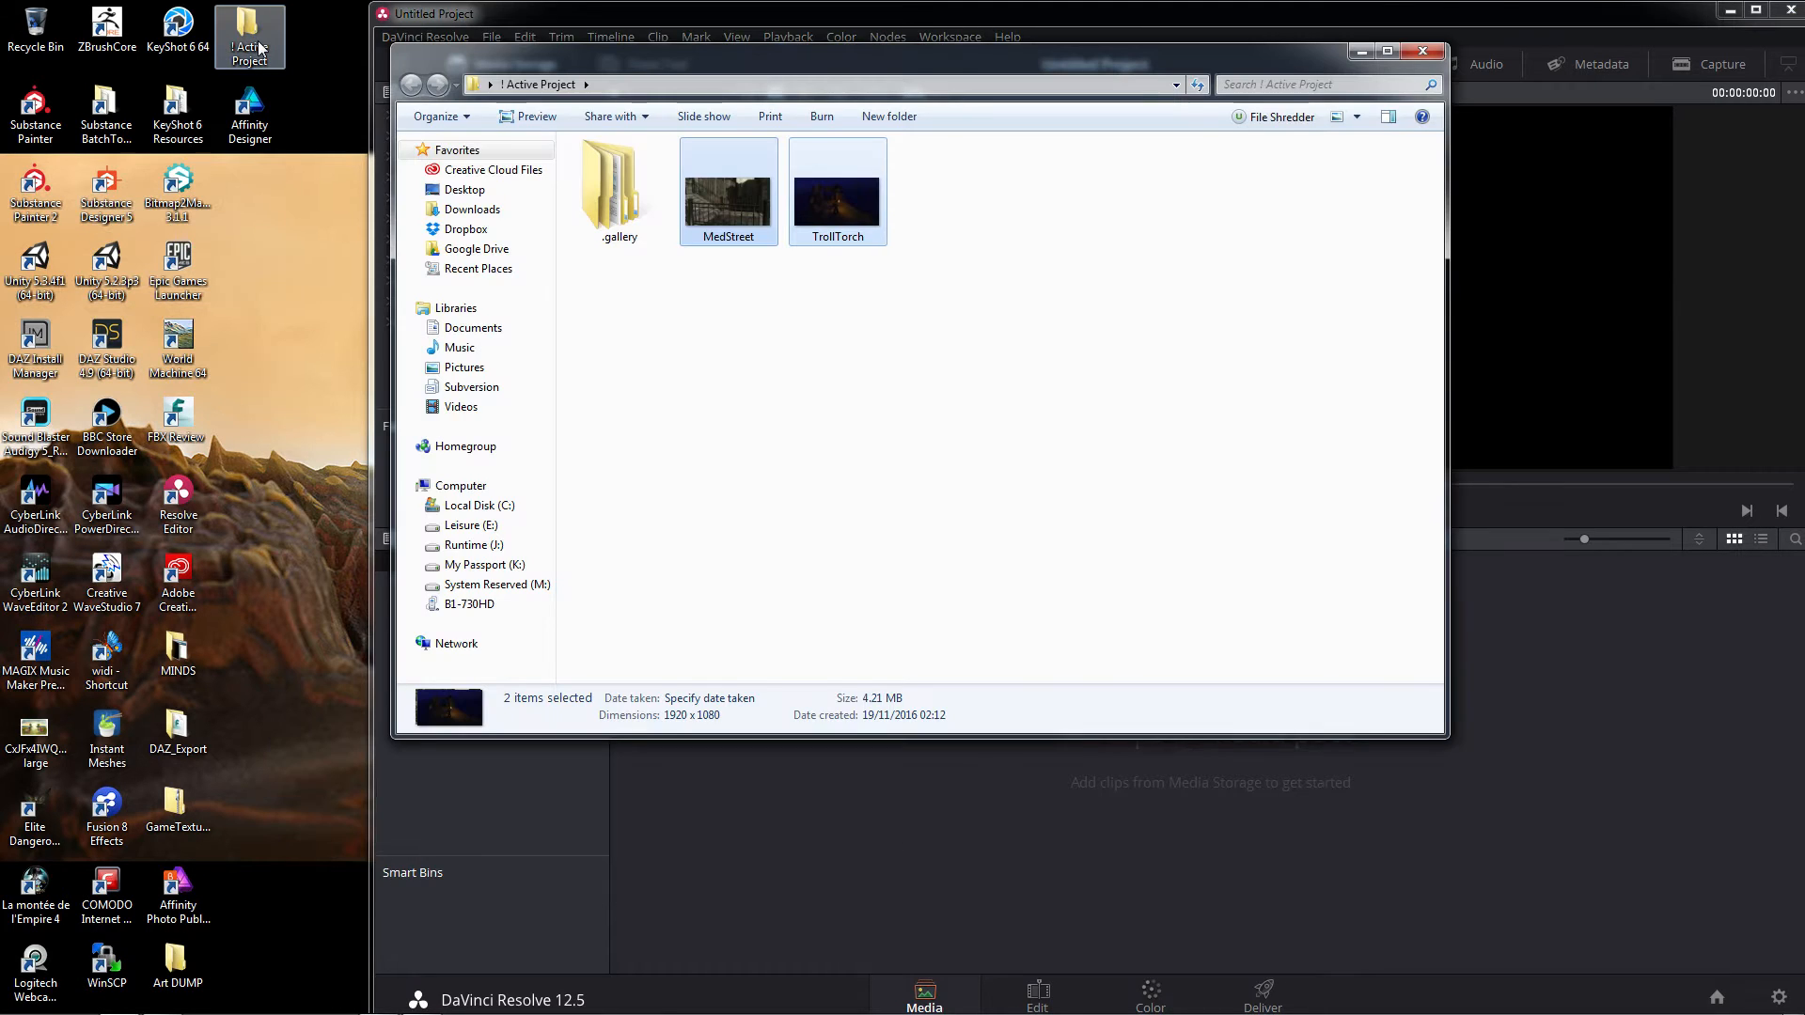
left_click_drag(769, 77, 592, 88)
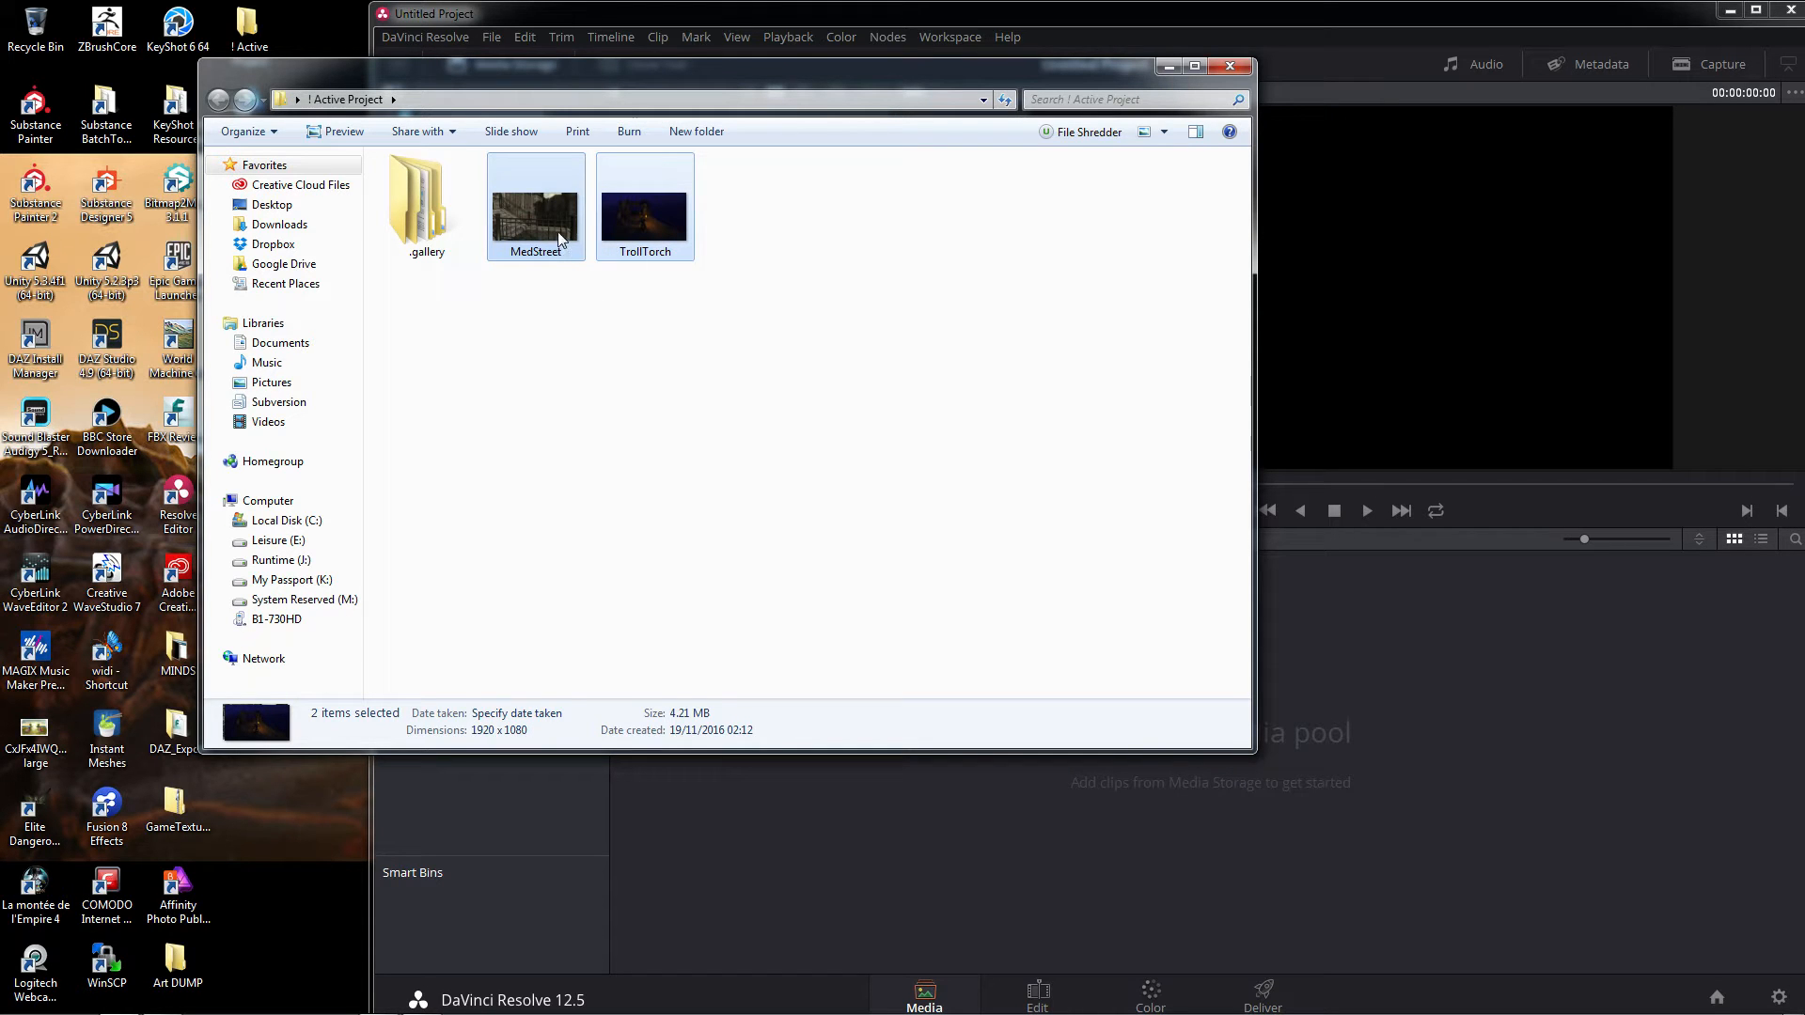
View the TrollTorch and MedStreet images in Windows Photo Viewer and close the viewer
left_click(655, 238)
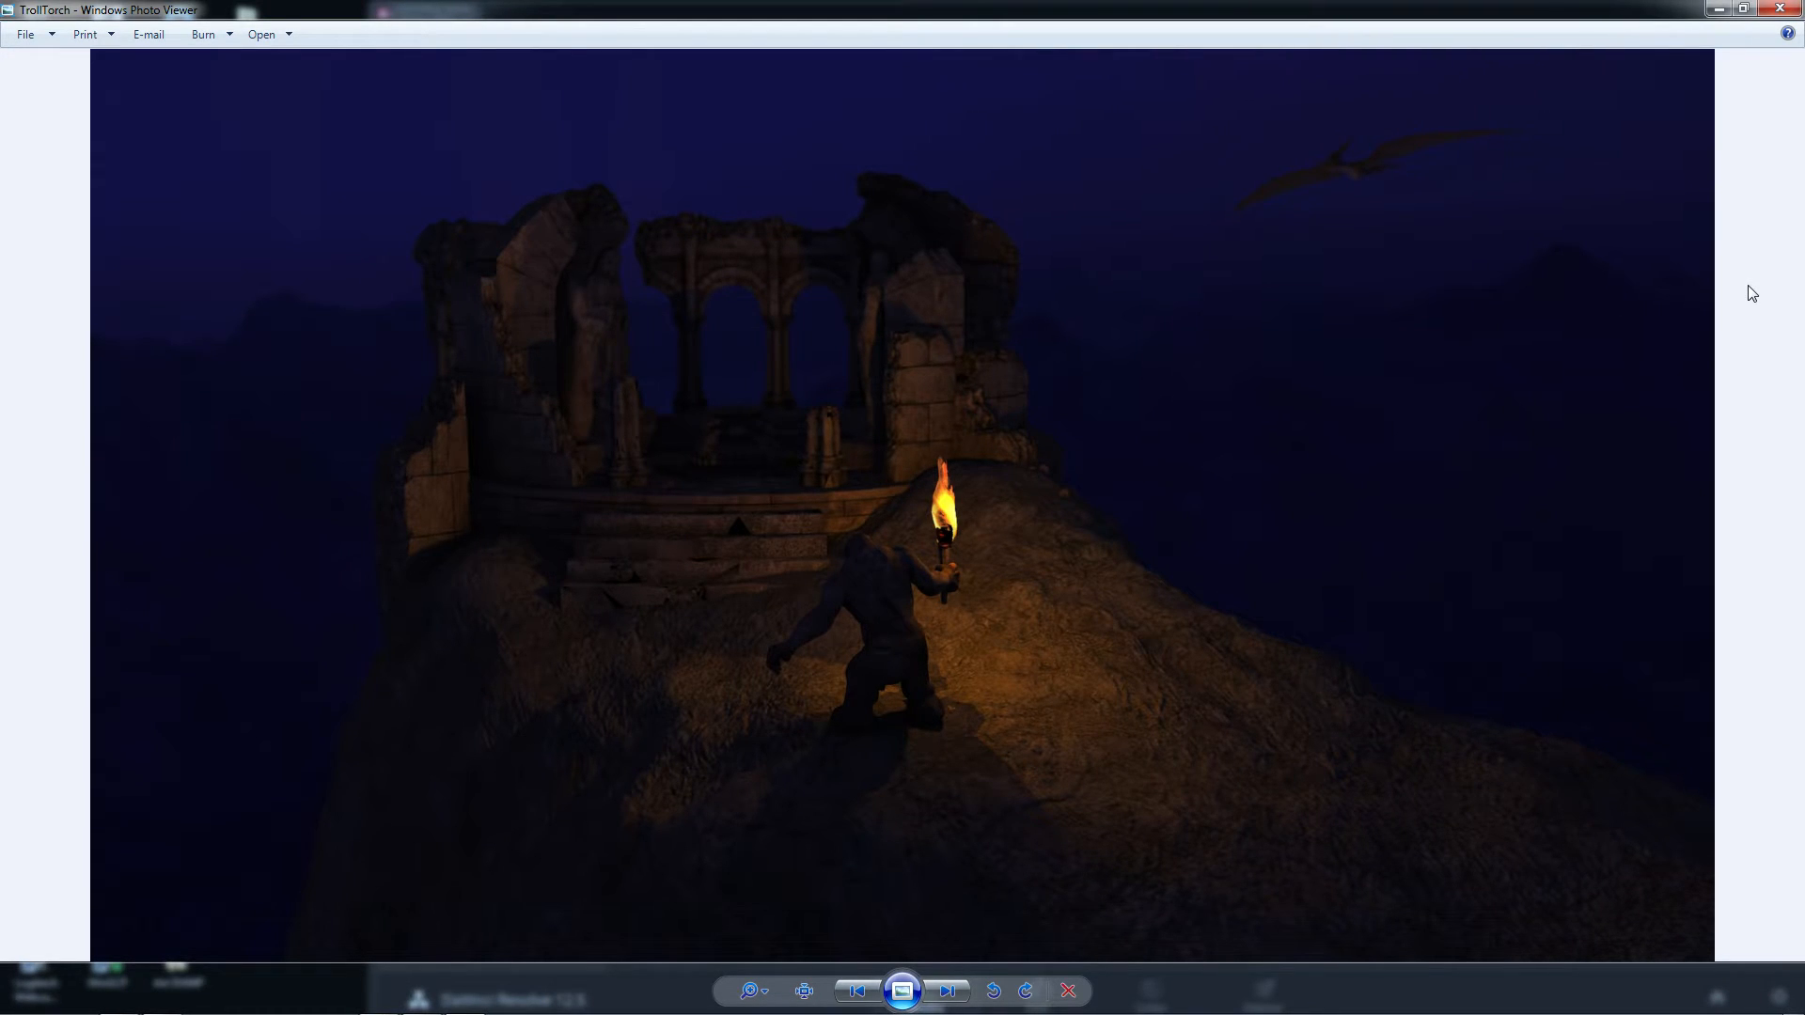
key("Left")
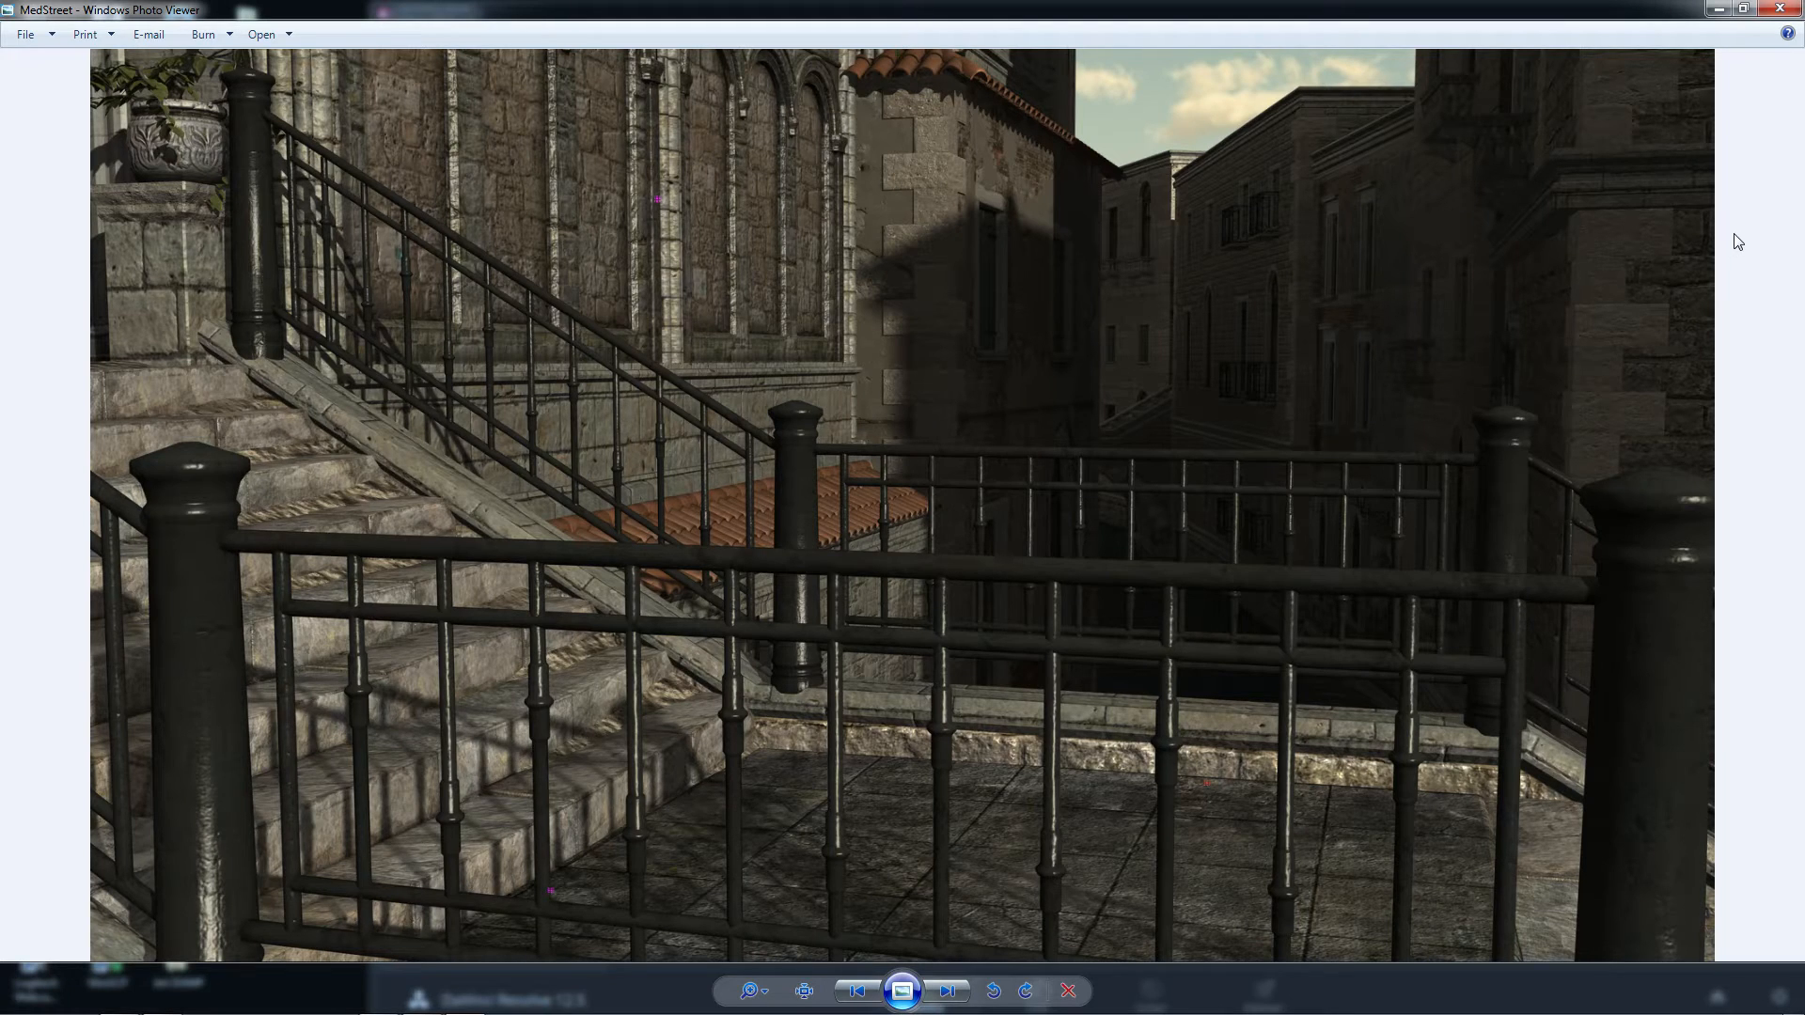
left_click(1786, 10)
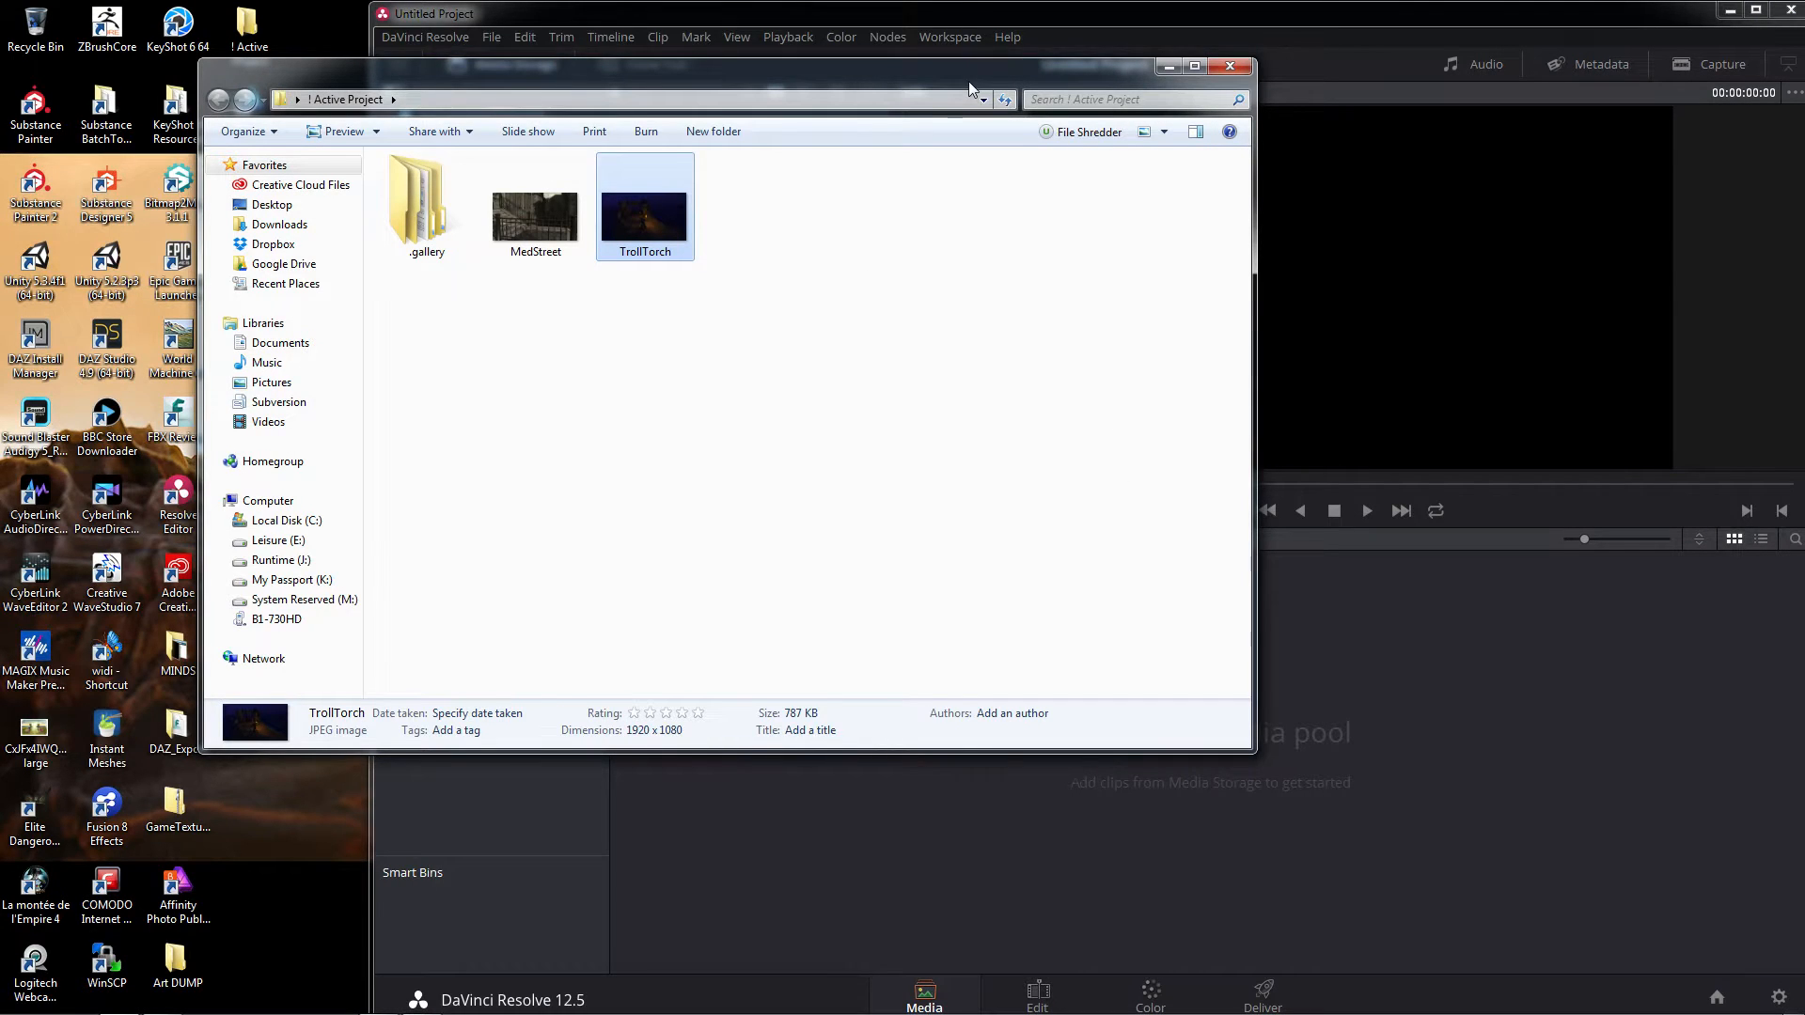
Import the MedStreet and TrollTorch images from the folder into the Master bin of the media pool and maximize DaVinci Resolve
left_click_drag(968, 81, 829, 128)
left_click_drag(606, 250, 377, 372)
left_click_drag(393, 259, 1325, 752)
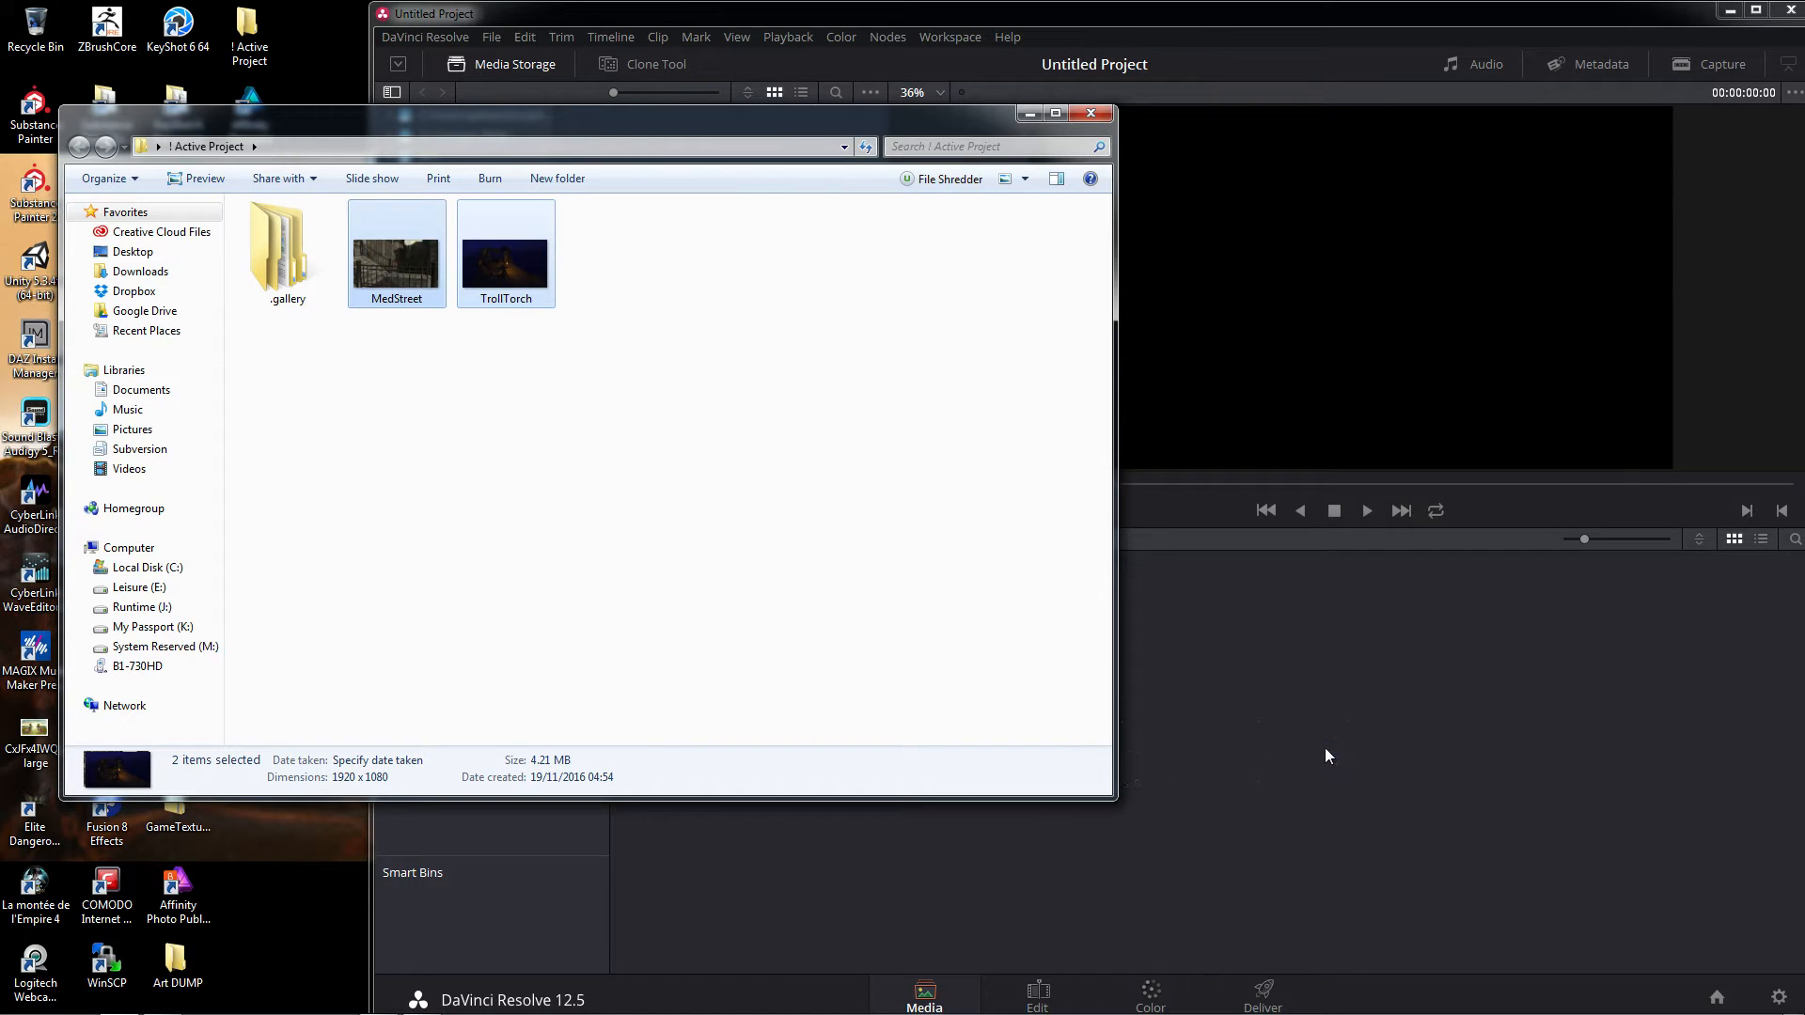
left_click(1400, 26)
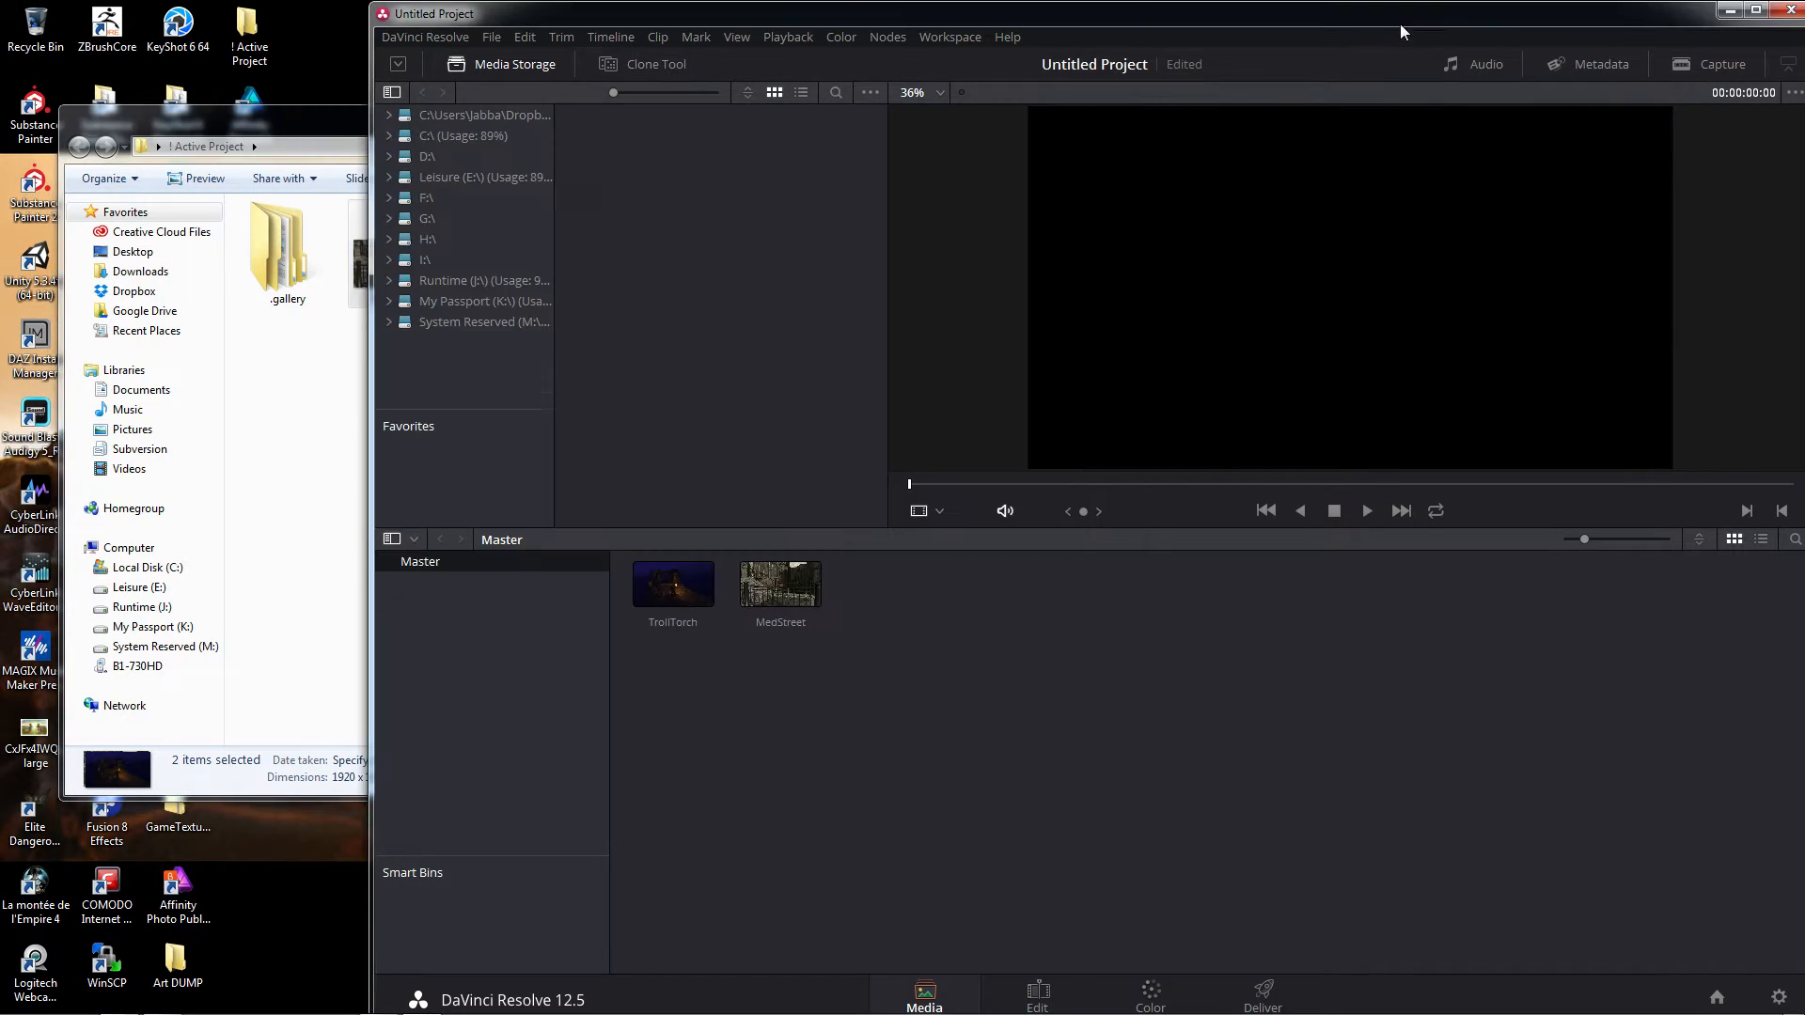
left_click(1755, 9)
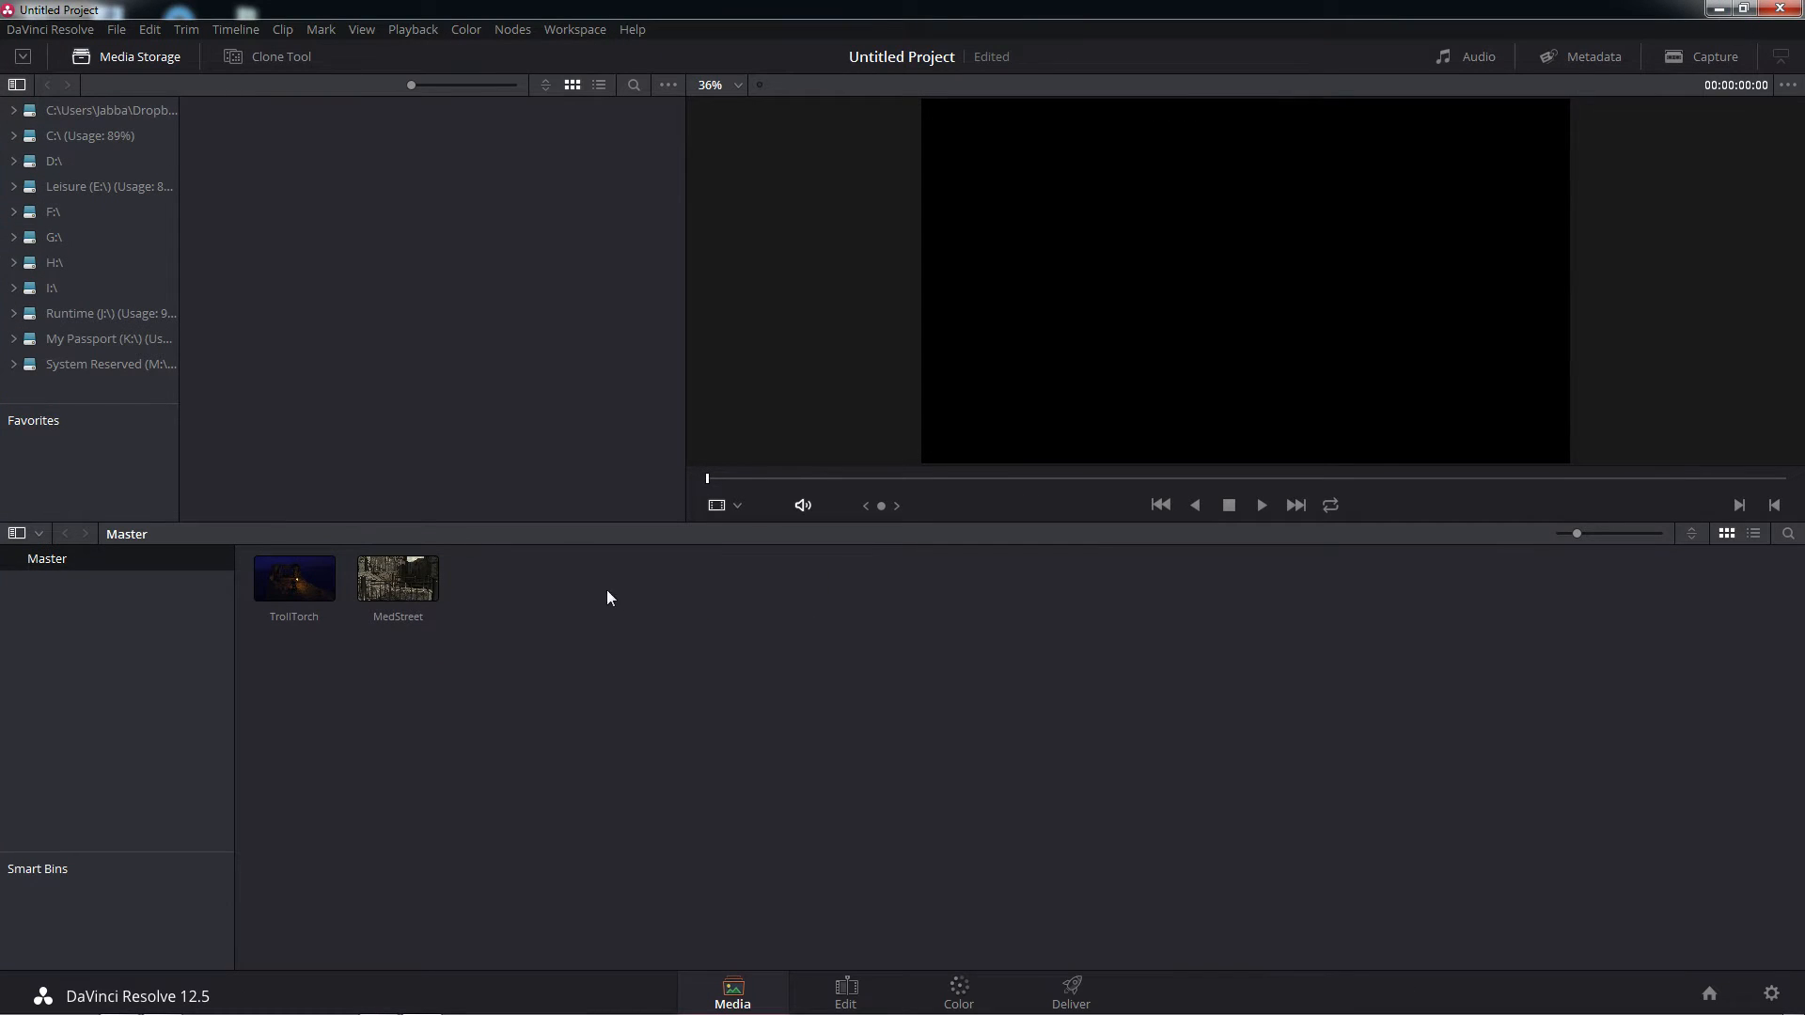
right_click(90, 624)
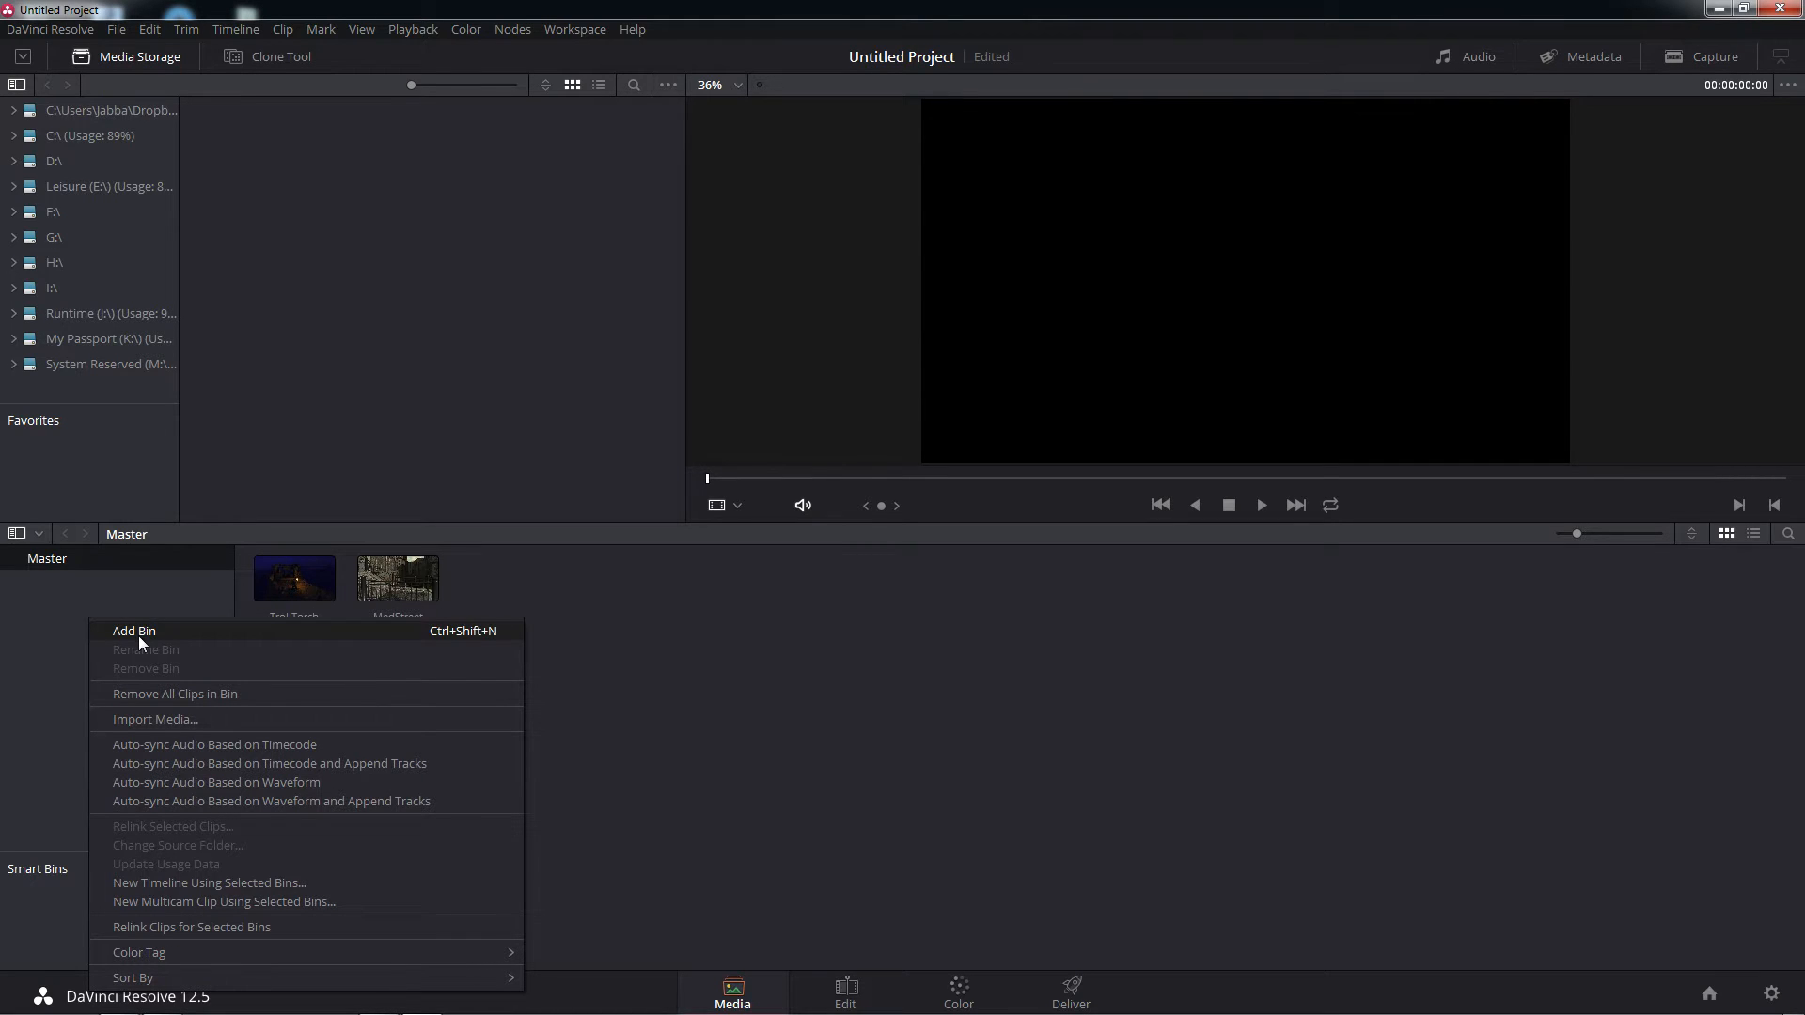
left_click(120, 598)
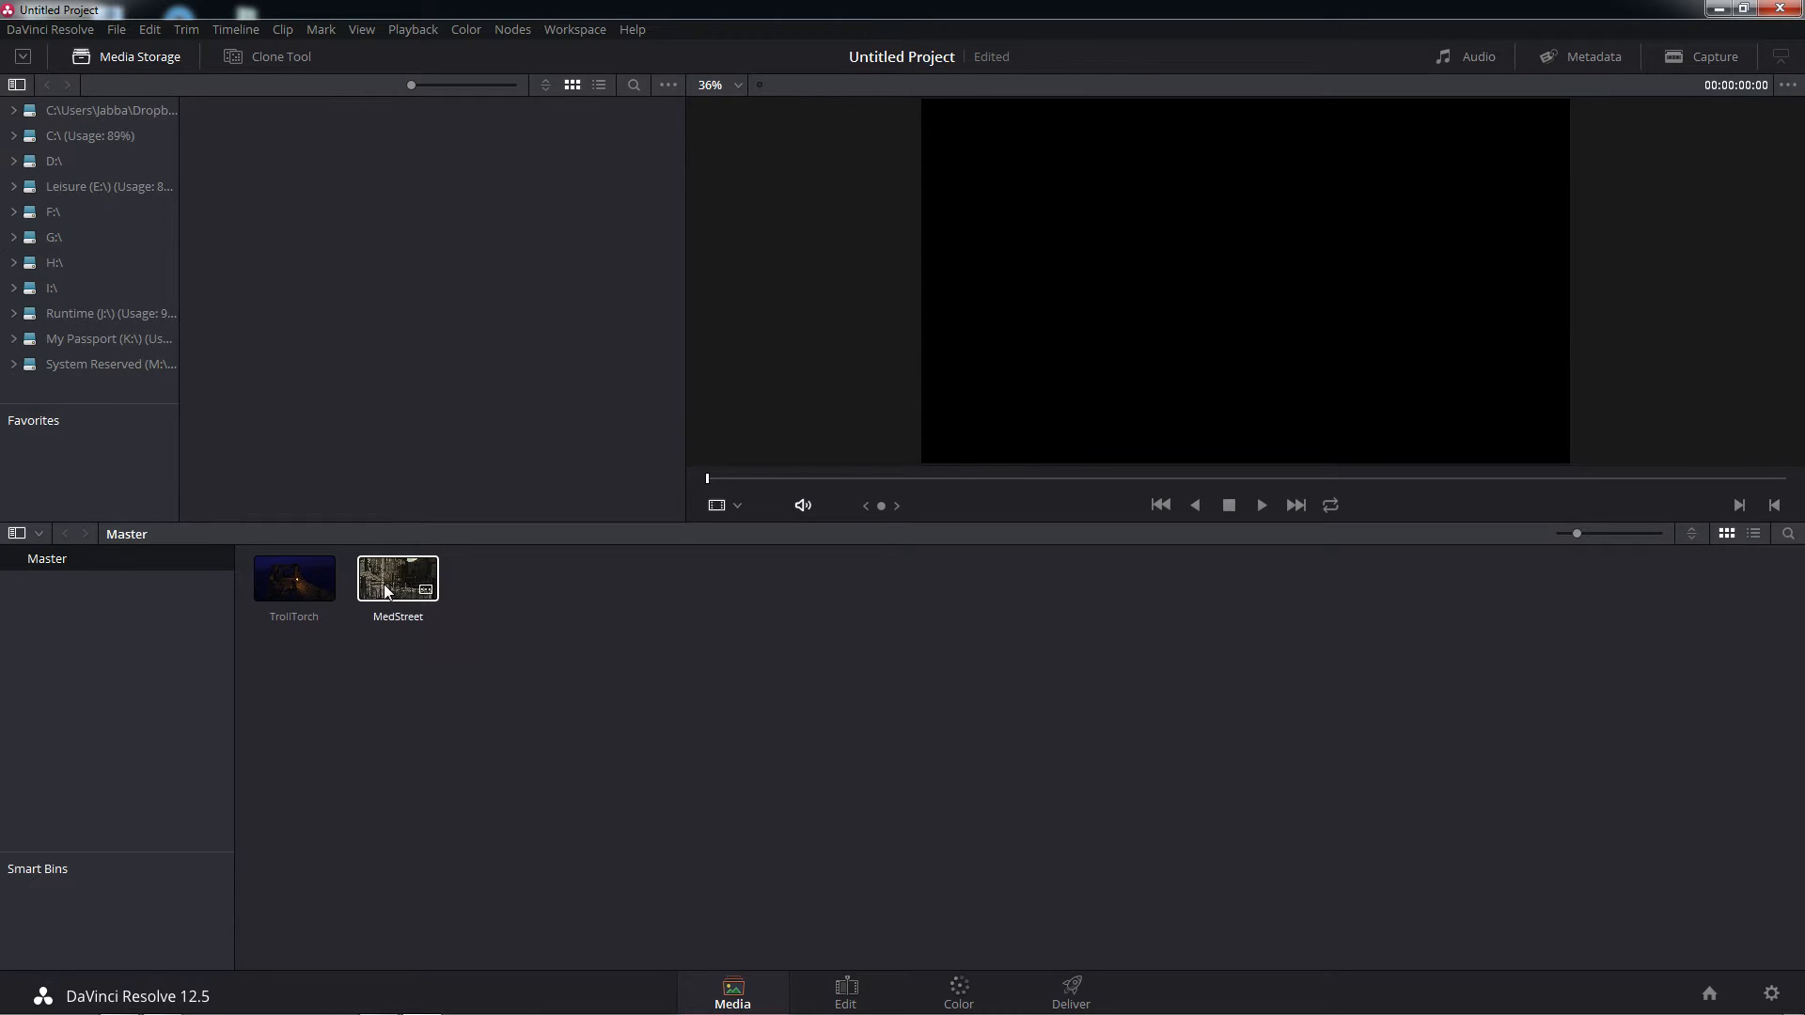
On the Edit page, place the TrollTorch clip at the start of a new timeline with MedStreet directly after it
left_click(849, 995)
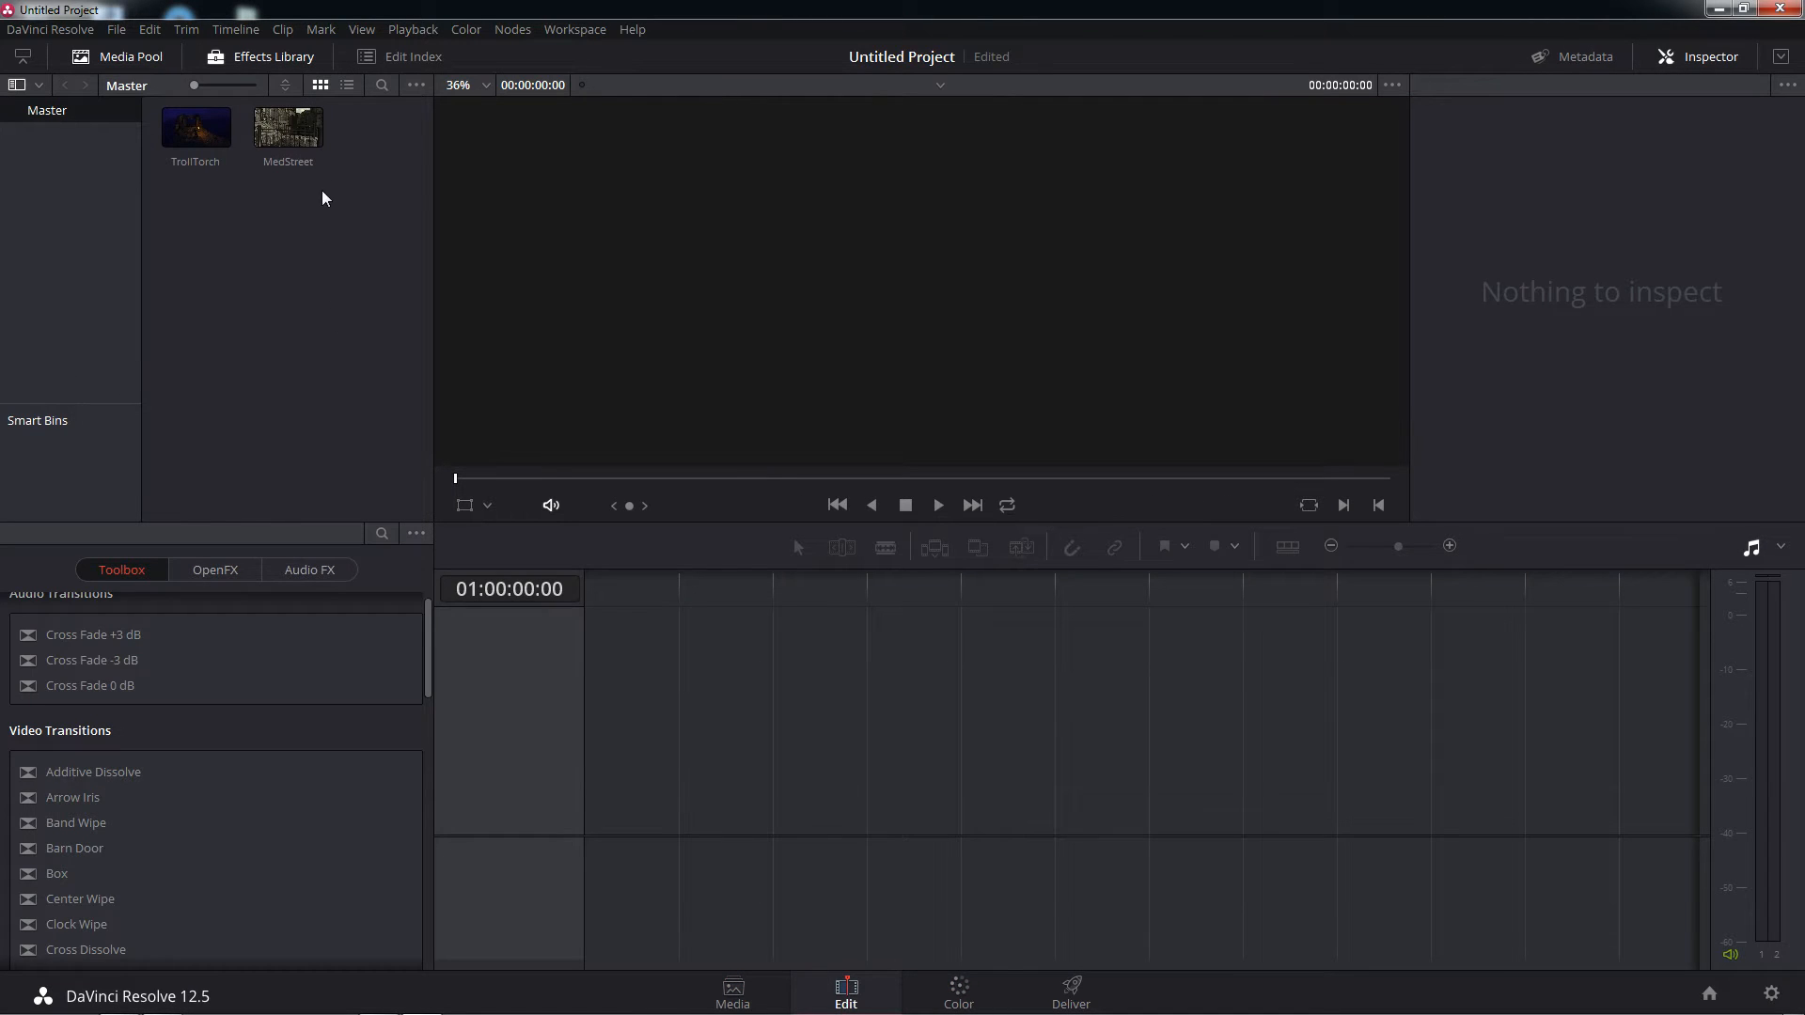
left_click_drag(184, 134, 624, 787)
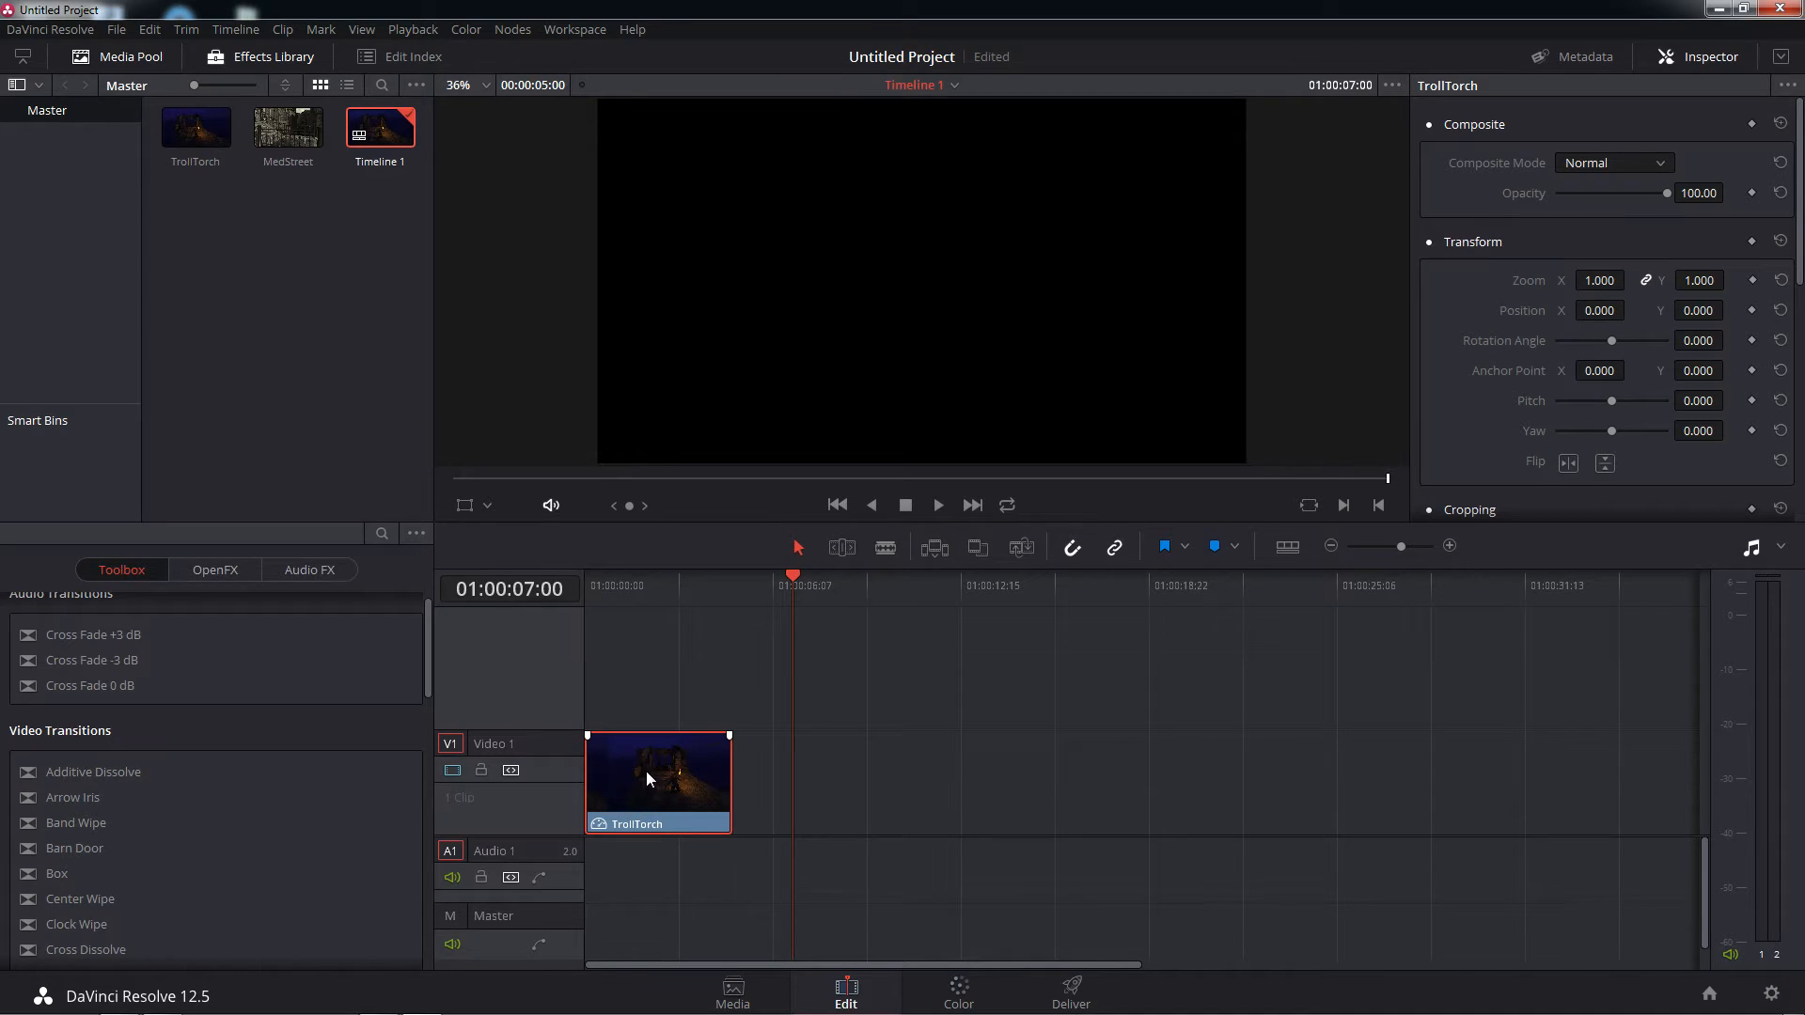
left_click_drag(286, 125, 792, 793)
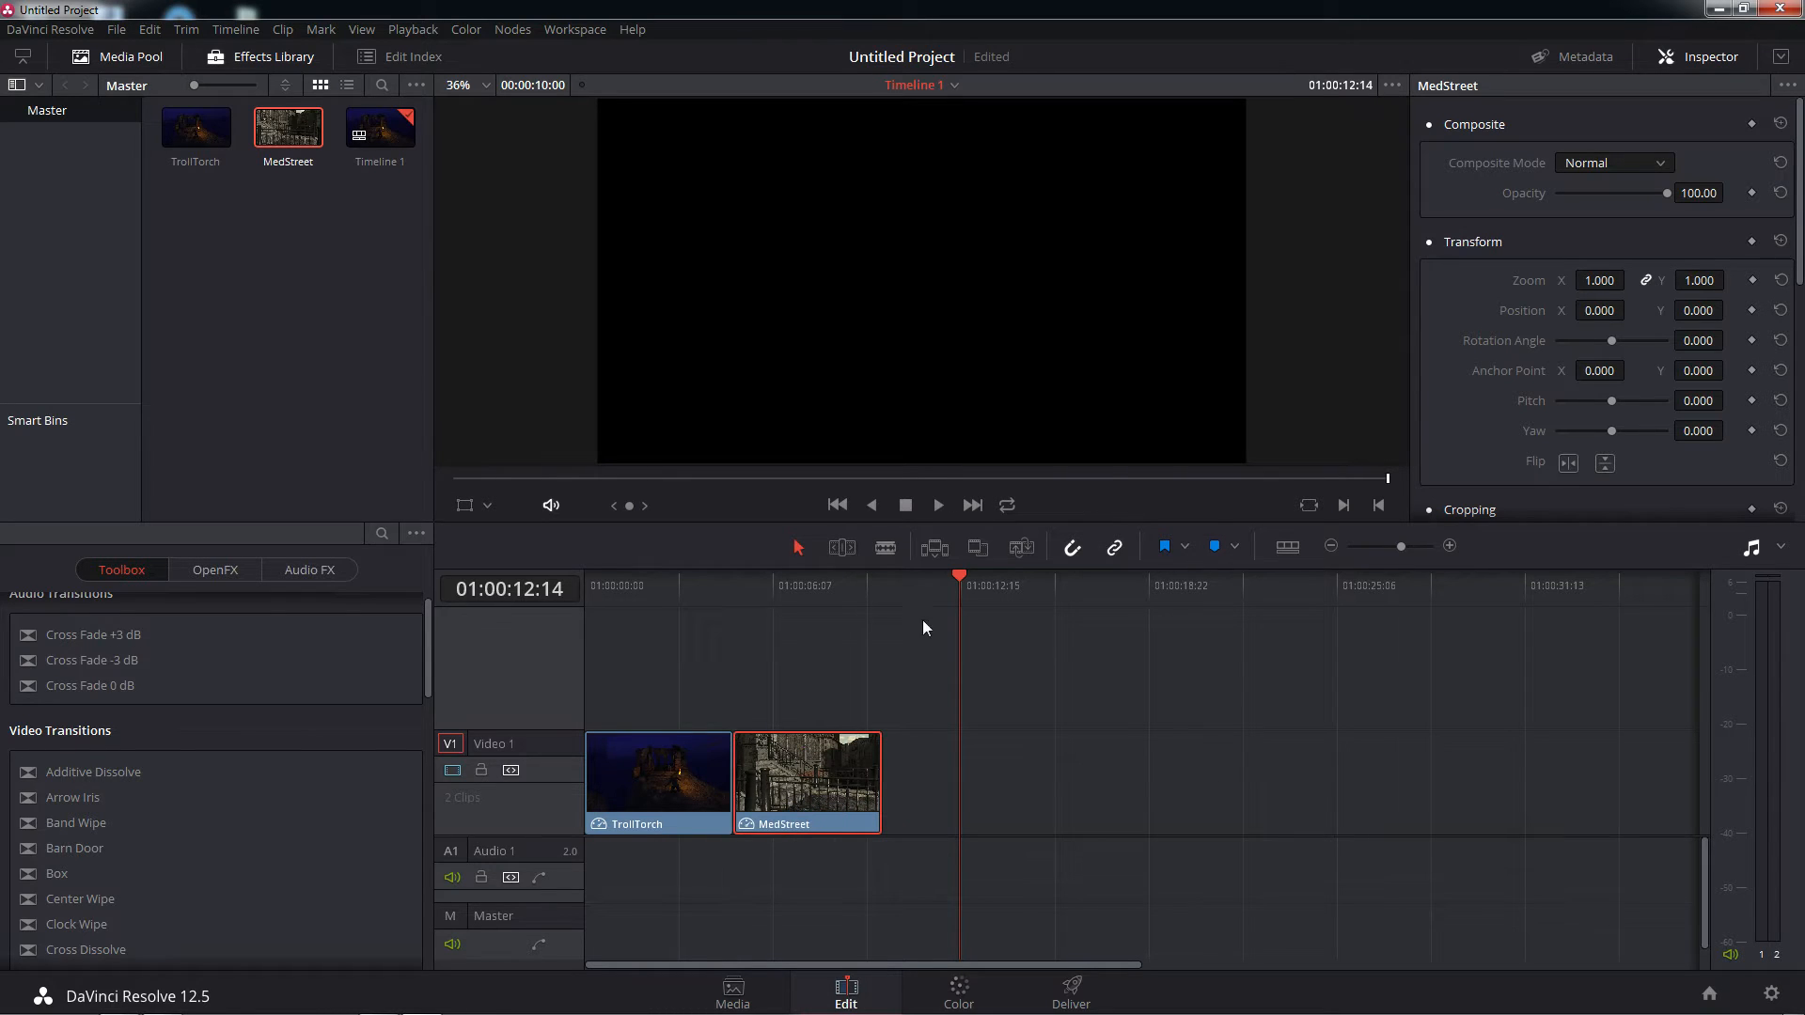
Play the timeline from its start through both clips, stop, and scrub the playhead back to the middle of TrollTorch
left_click(843, 509)
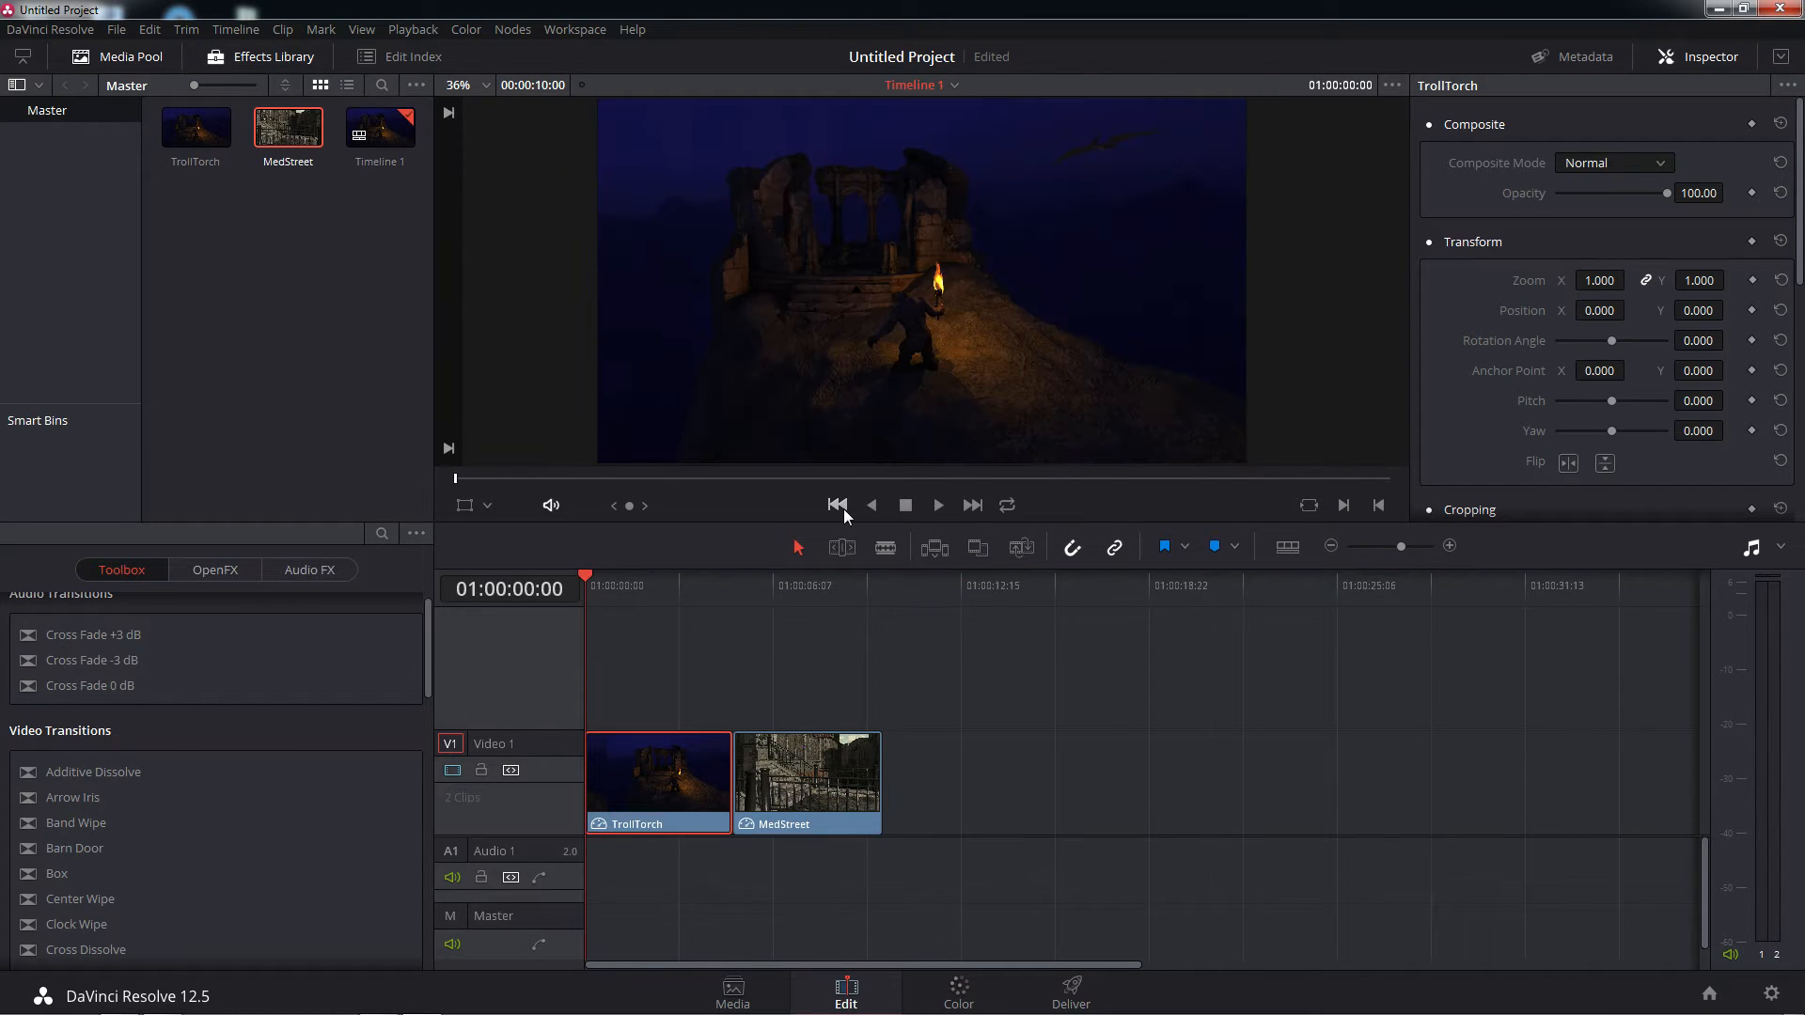
left_click(939, 505)
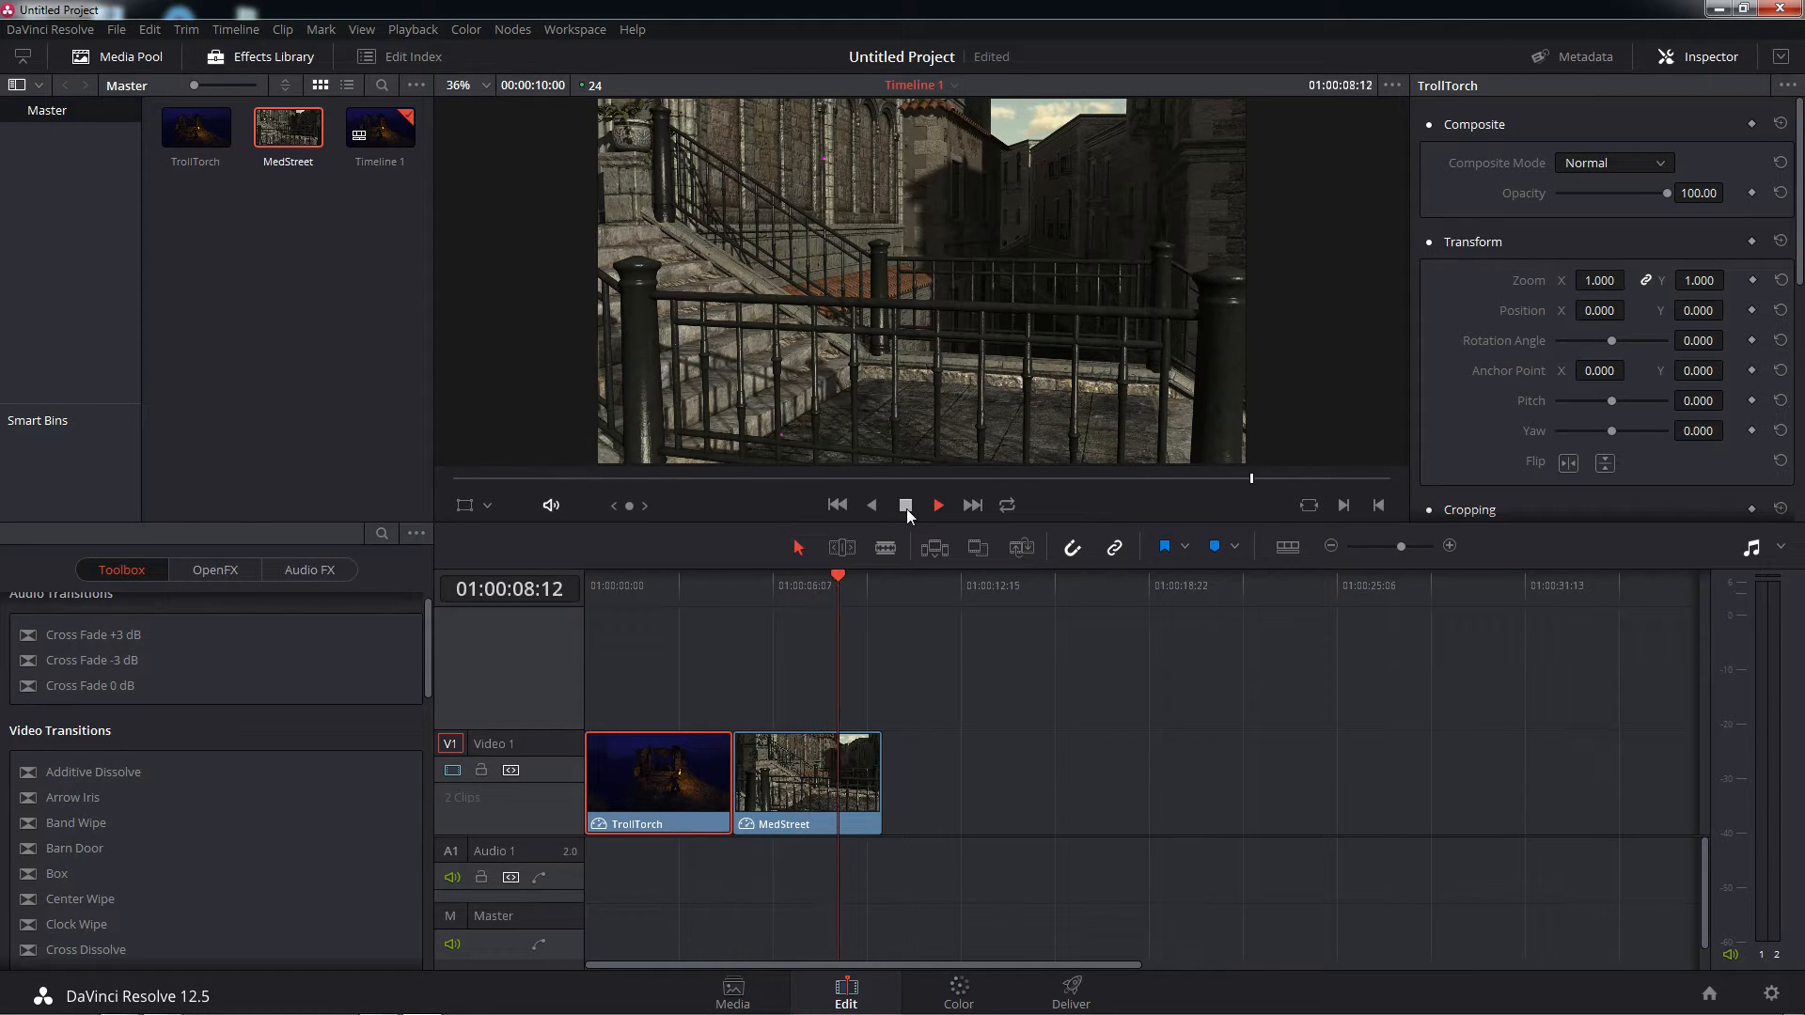
left_click(906, 510)
left_click_drag(863, 577, 658, 594)
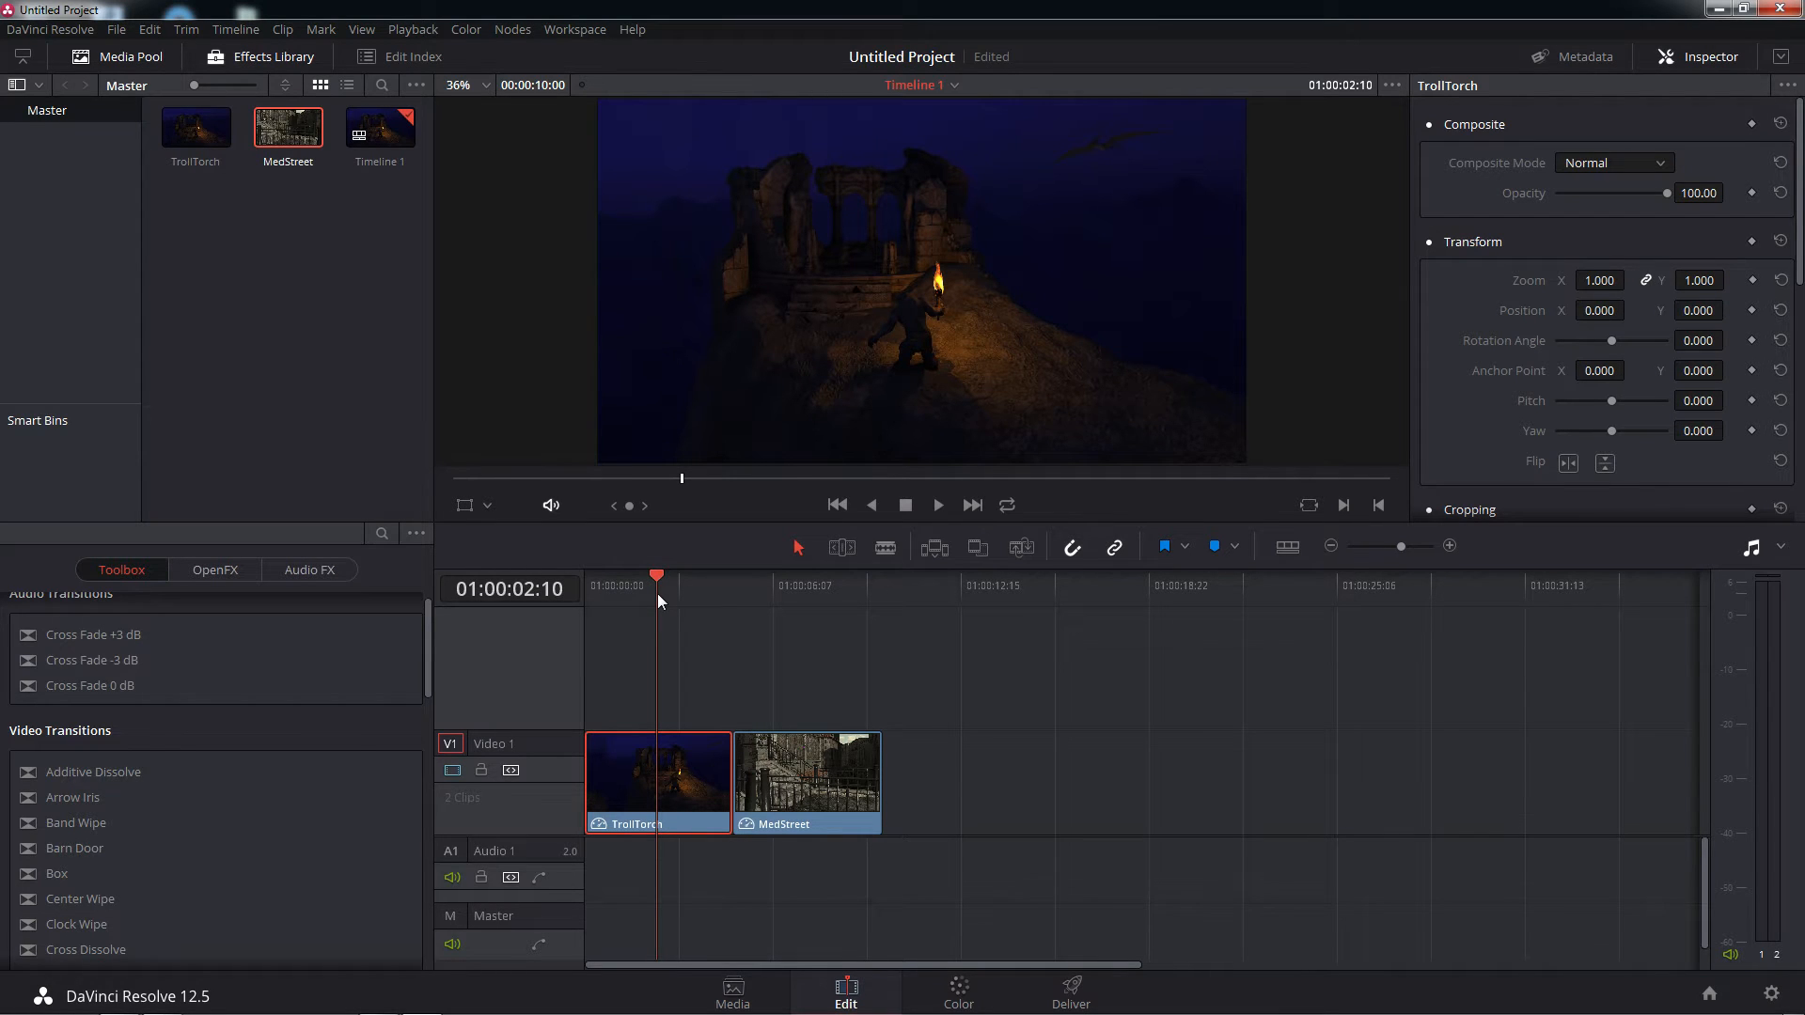
mouse_move(658, 595)
left_mouse_down()
mouse_move(804, 604)
mouse_move(670, 606)
left_mouse_up()
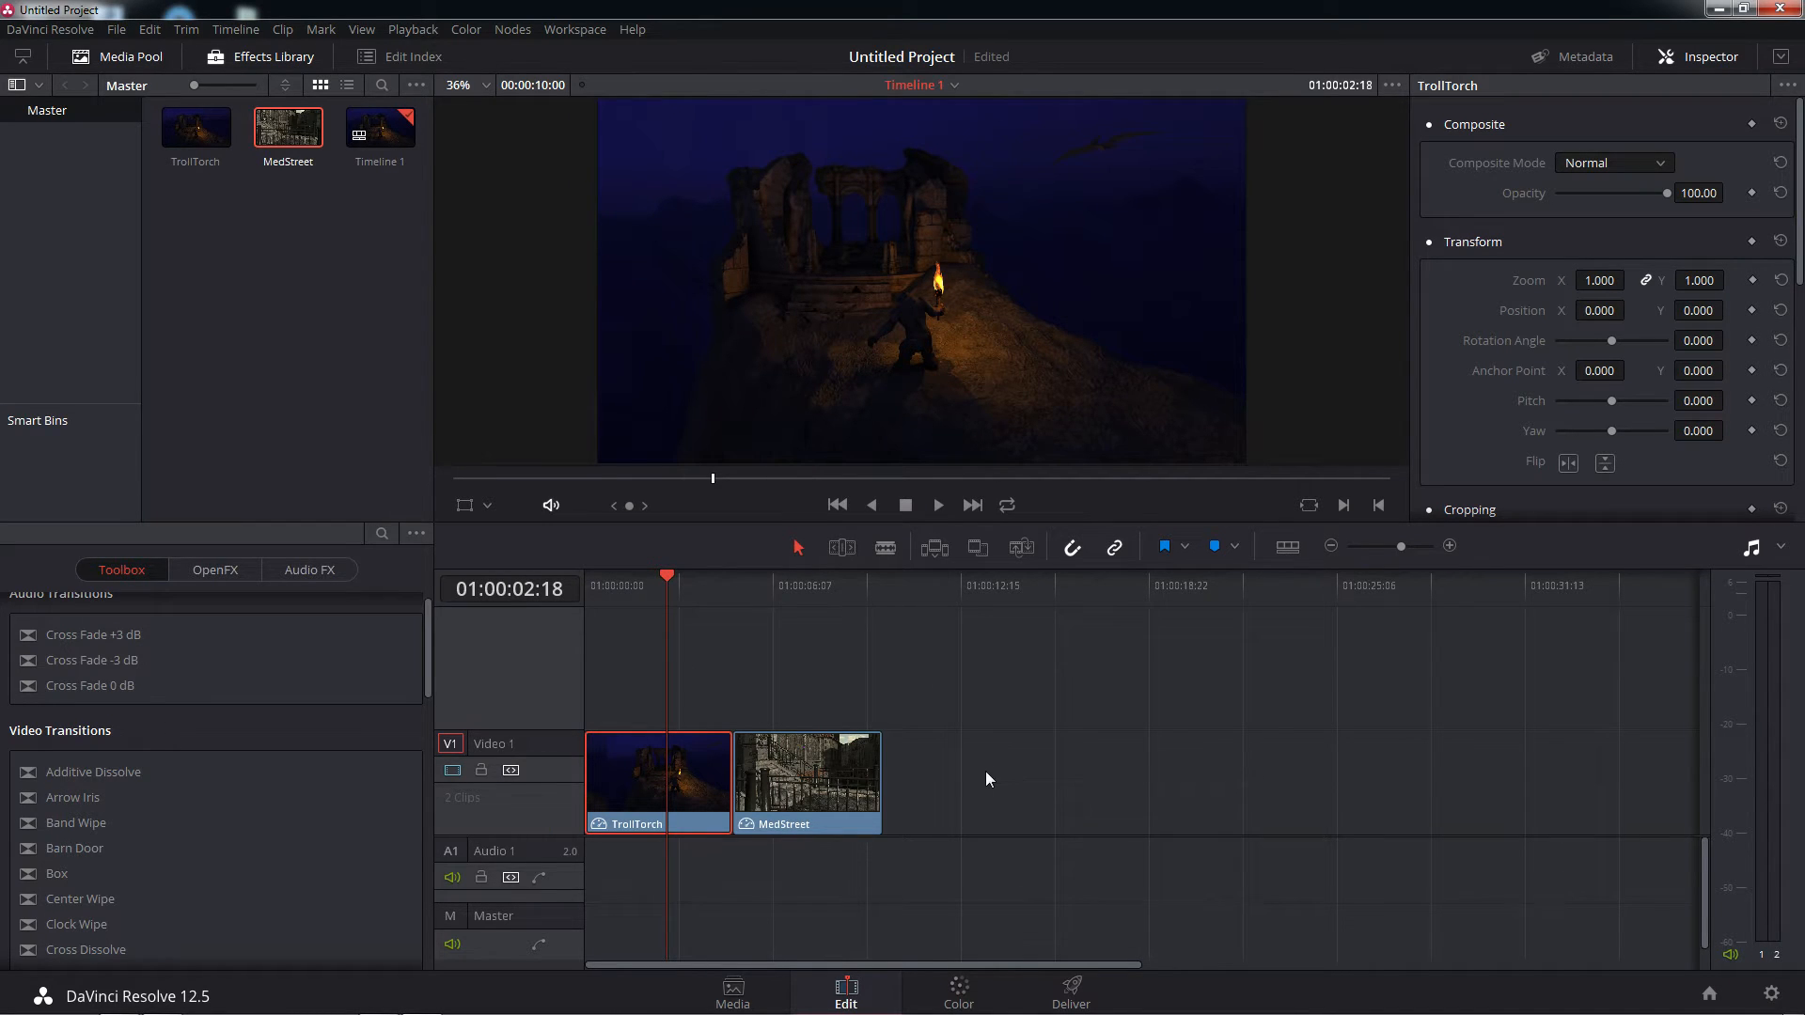
Open the Color page and briefly play and scrub the TrollTorch clip in the viewer
left_click(961, 990)
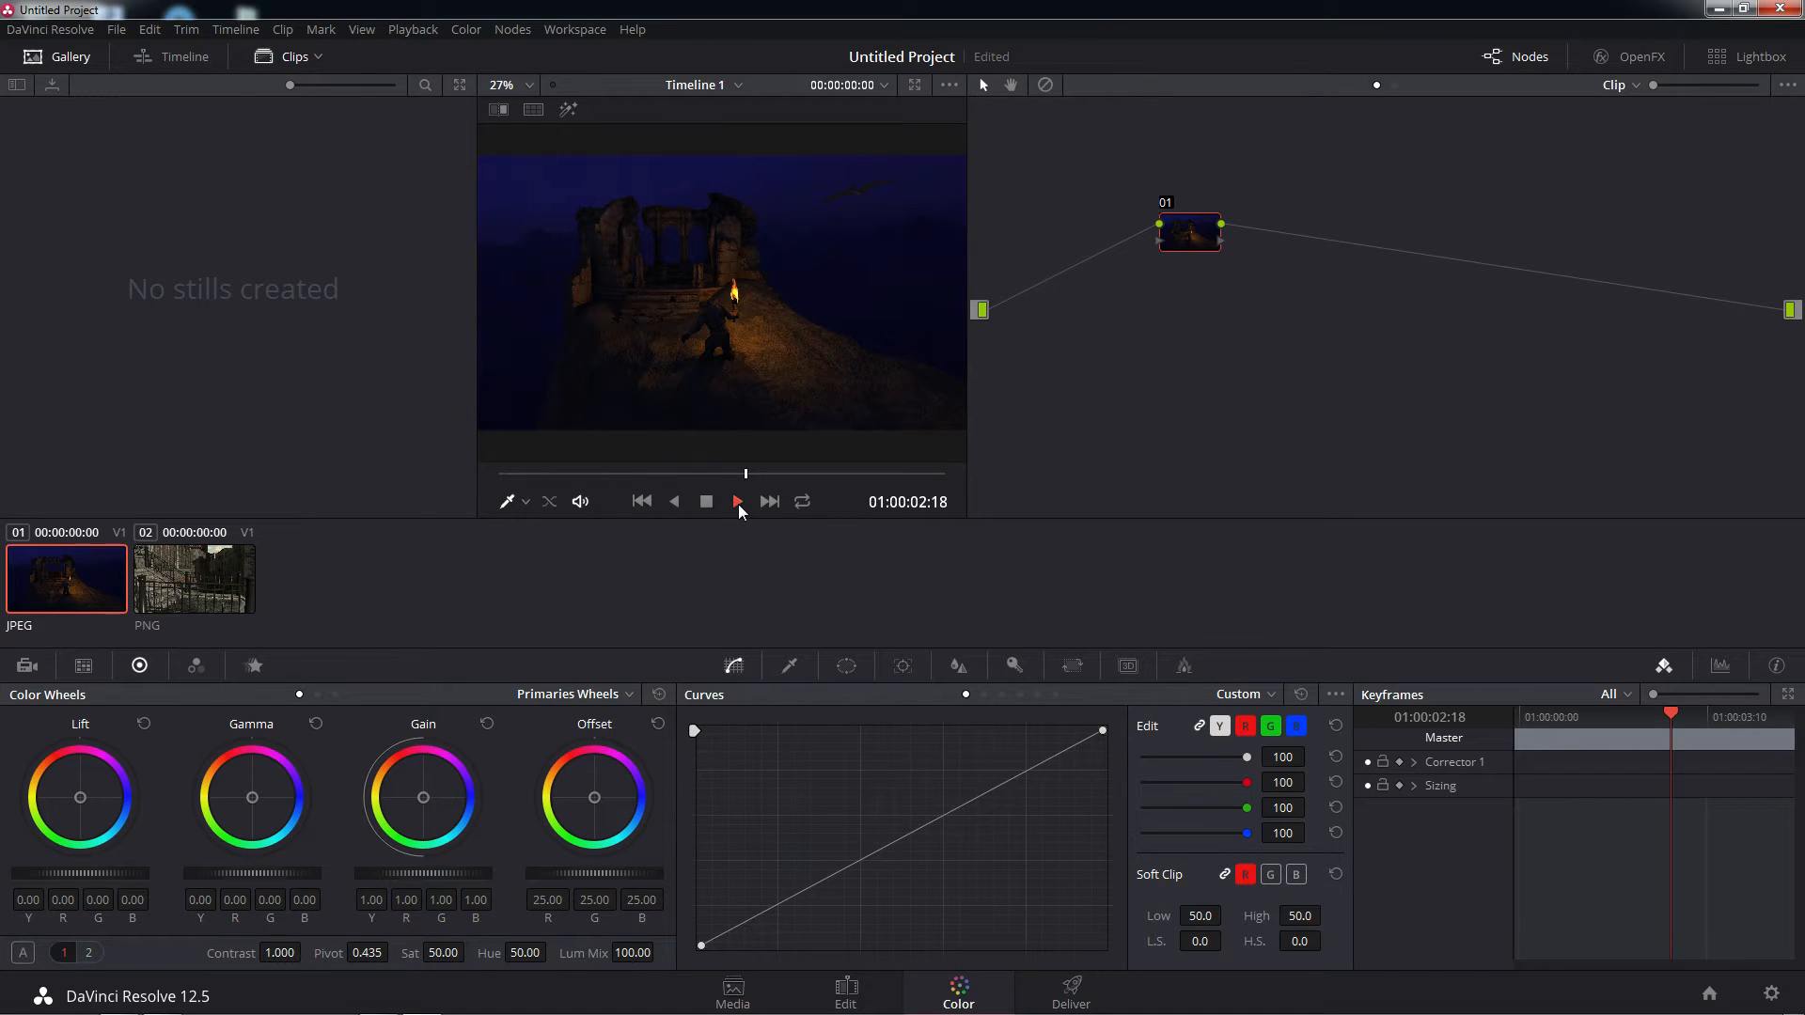
left_click(738, 504)
left_click(709, 502)
left_click(679, 476)
Switch back and forth between the MedStreet and TrollTorch clips to compare them, finishing on TrollTorch
left_click(196, 583)
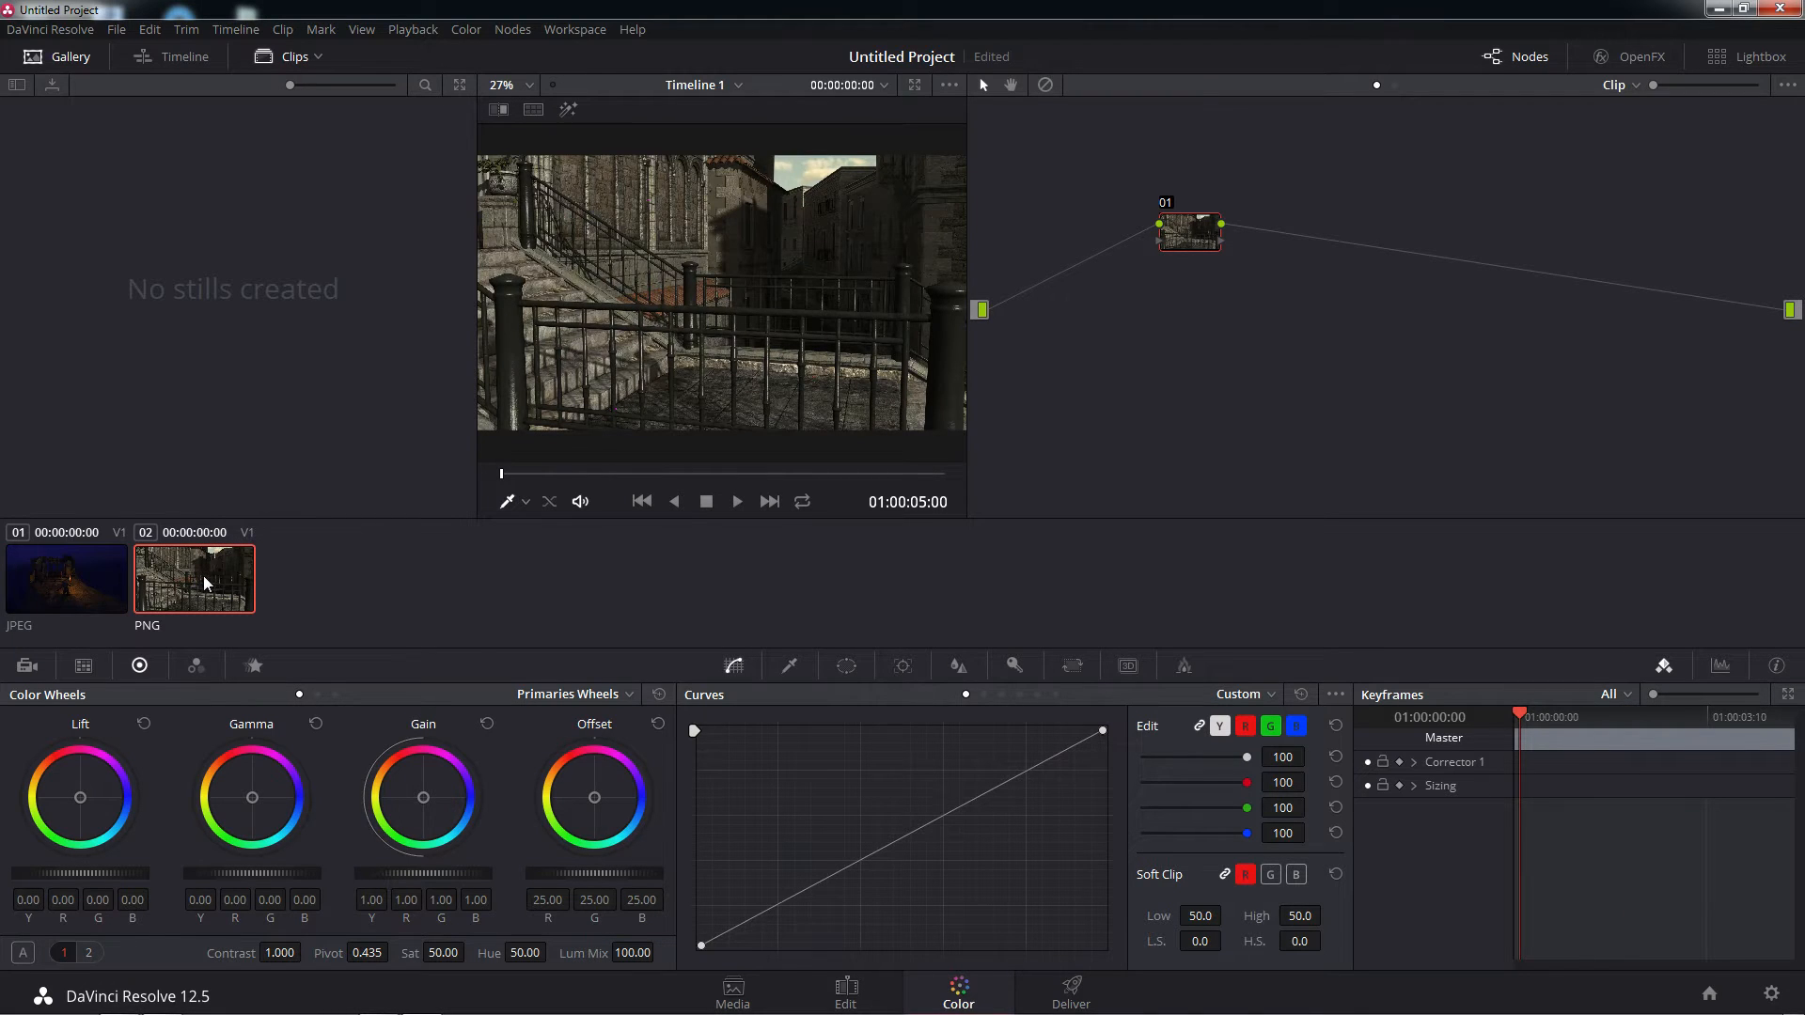
left_click(82, 572)
left_click(205, 589)
left_click(99, 579)
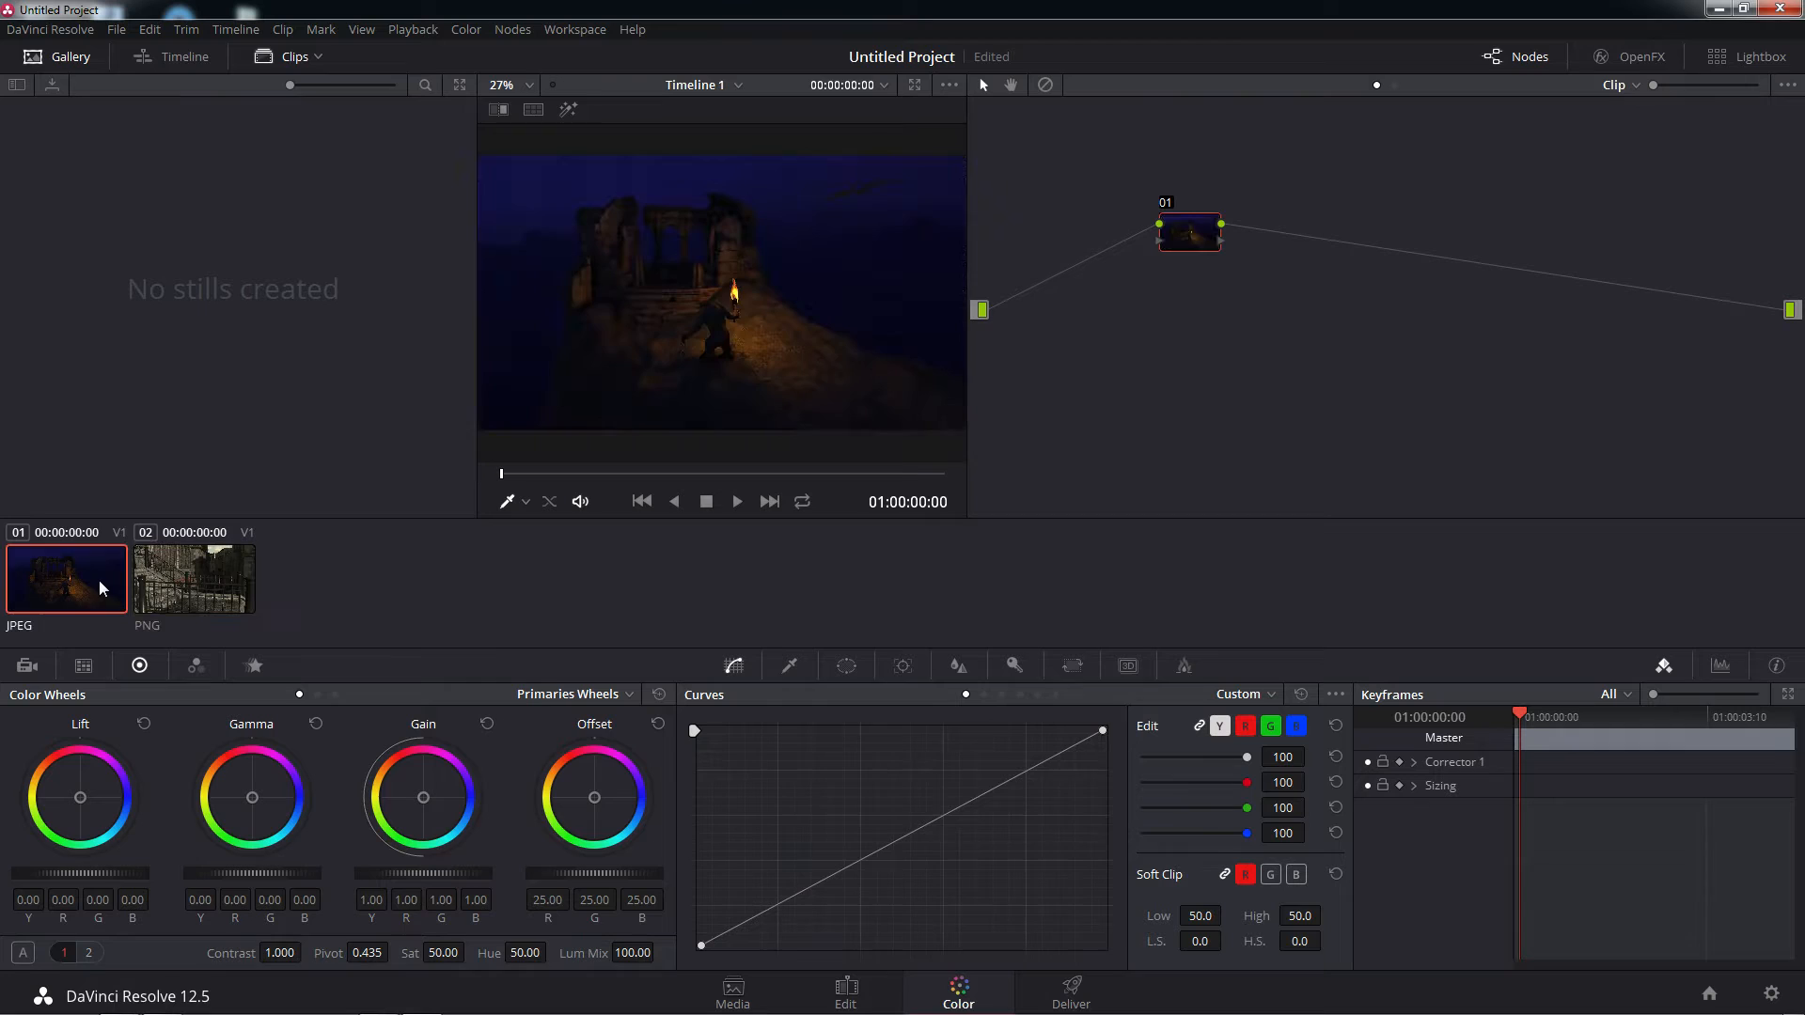
left_click(211, 599)
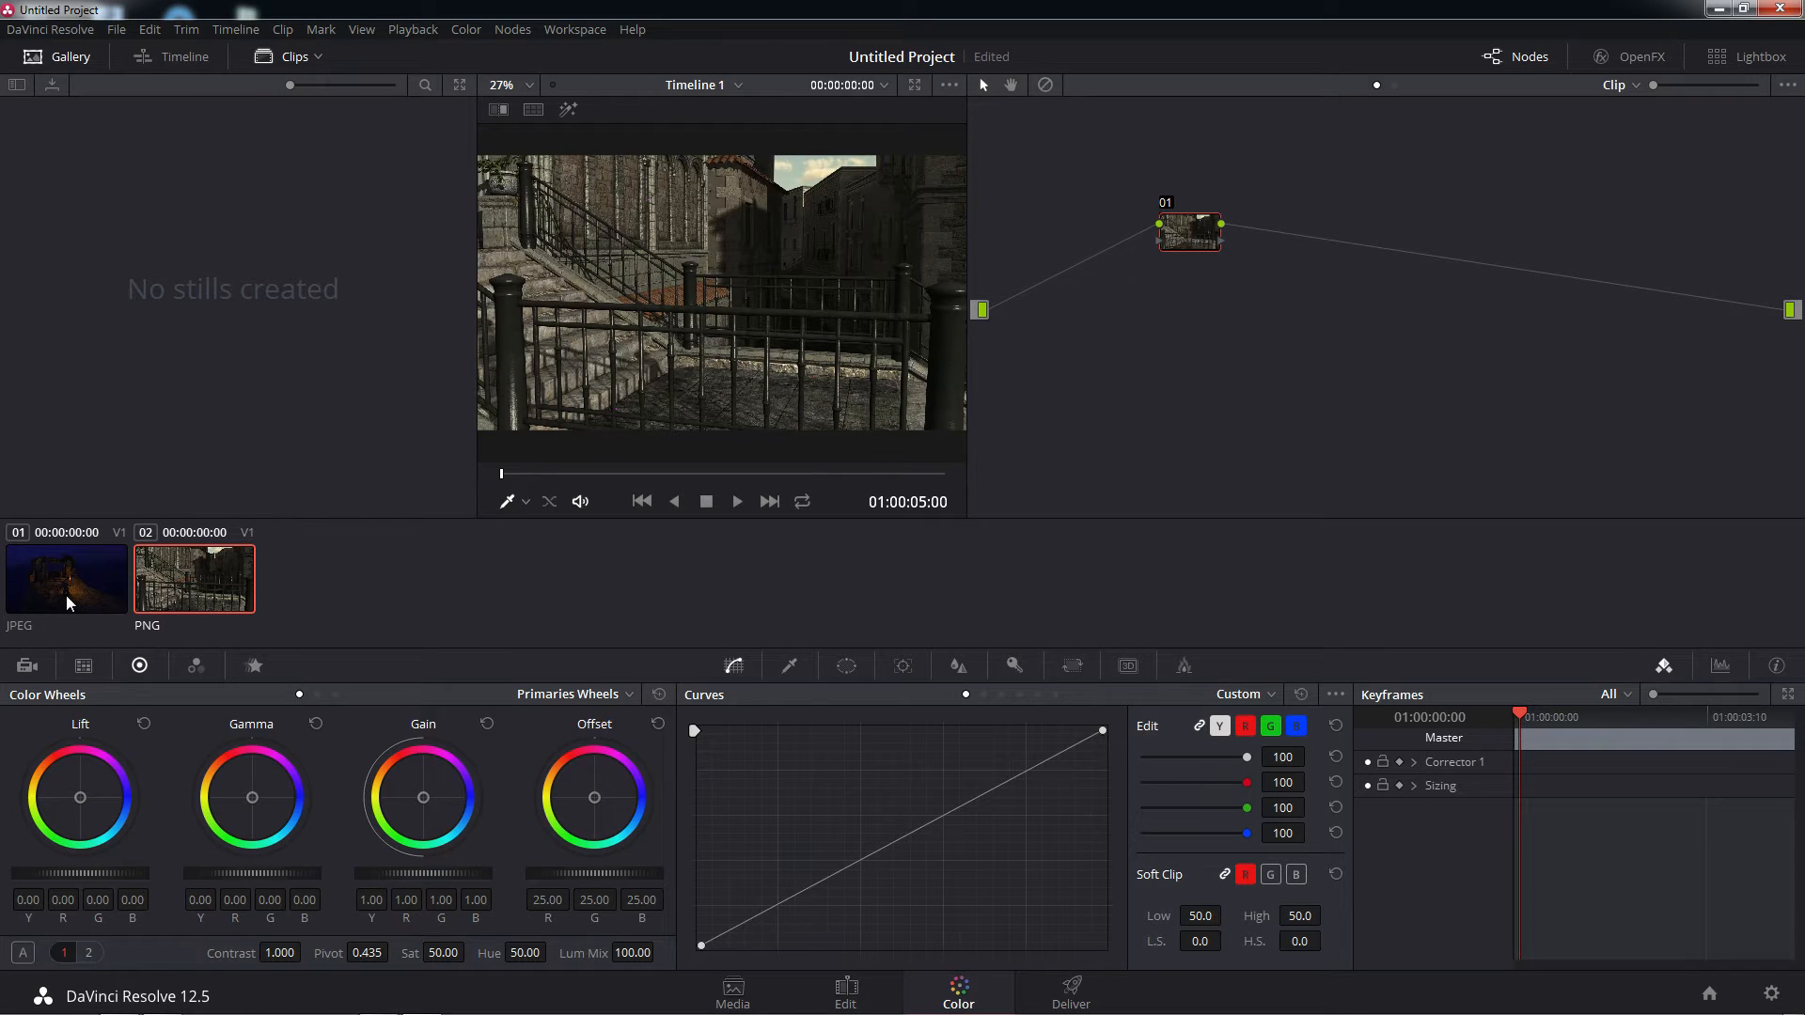
left_click(65, 595)
left_click(179, 594)
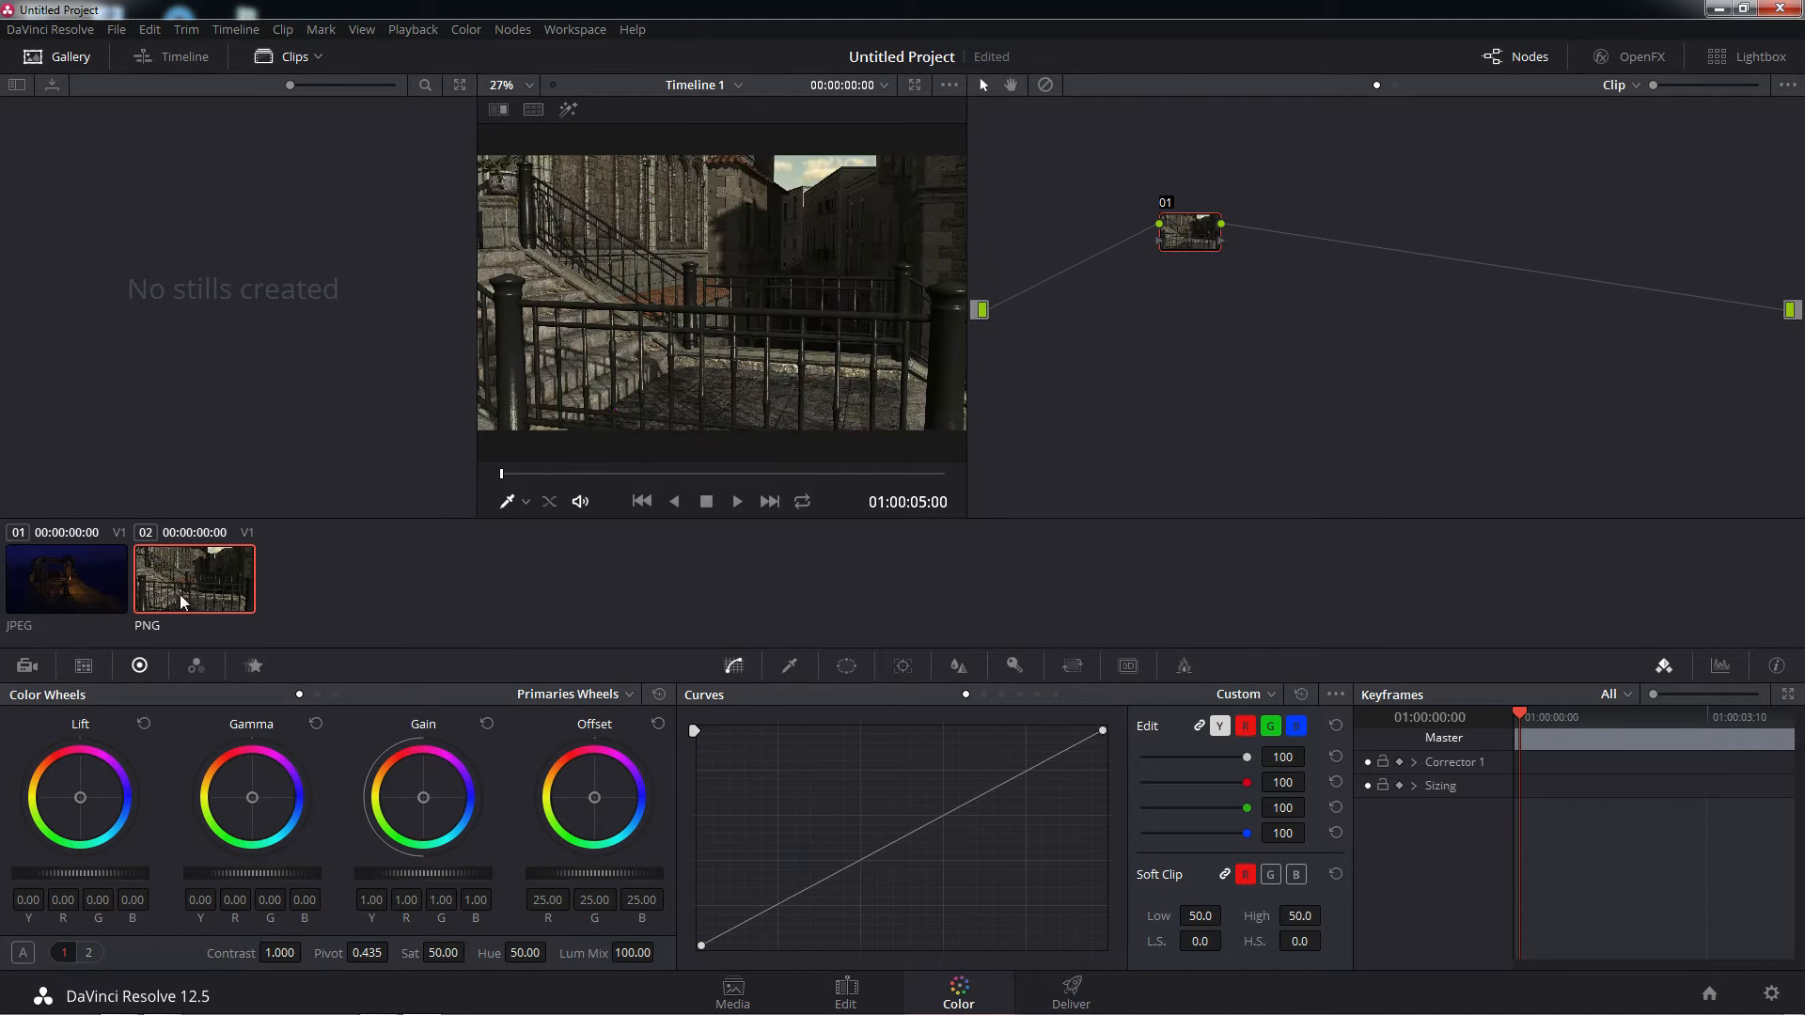
left_click(80, 594)
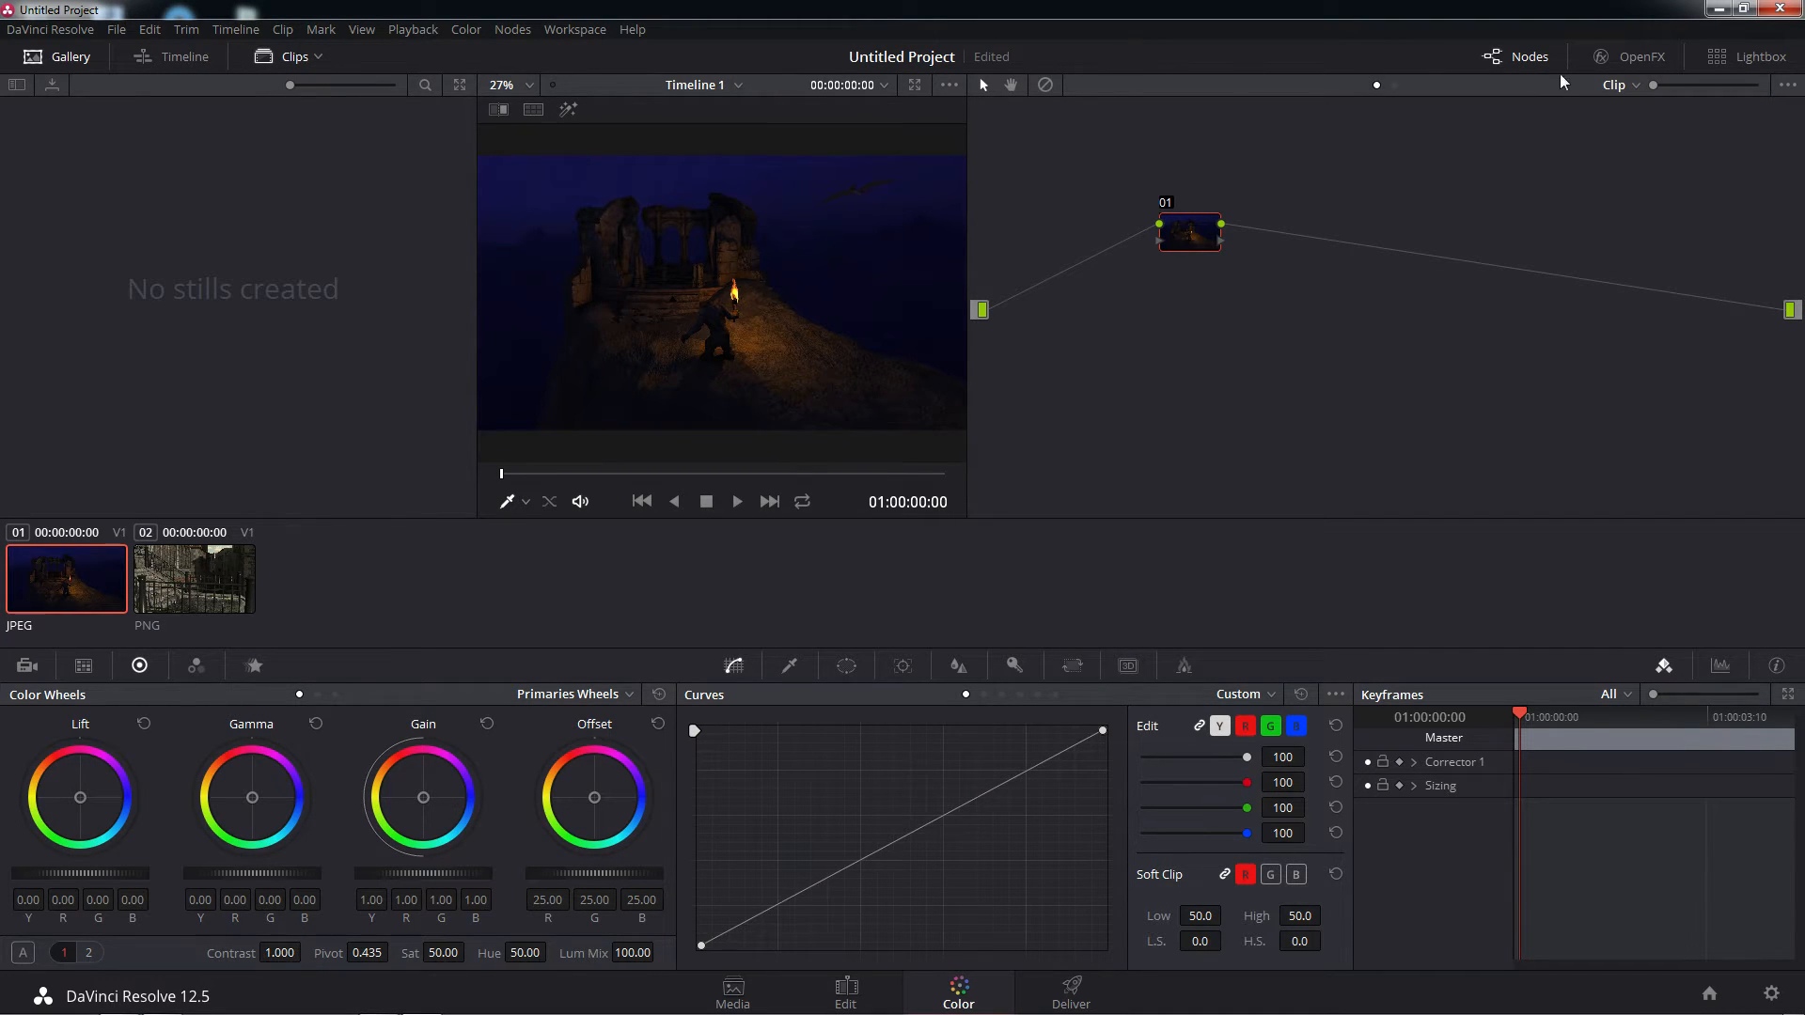
View both clips in the Lightbox, then display the OpenFX library beside the node graph
left_click(1736, 59)
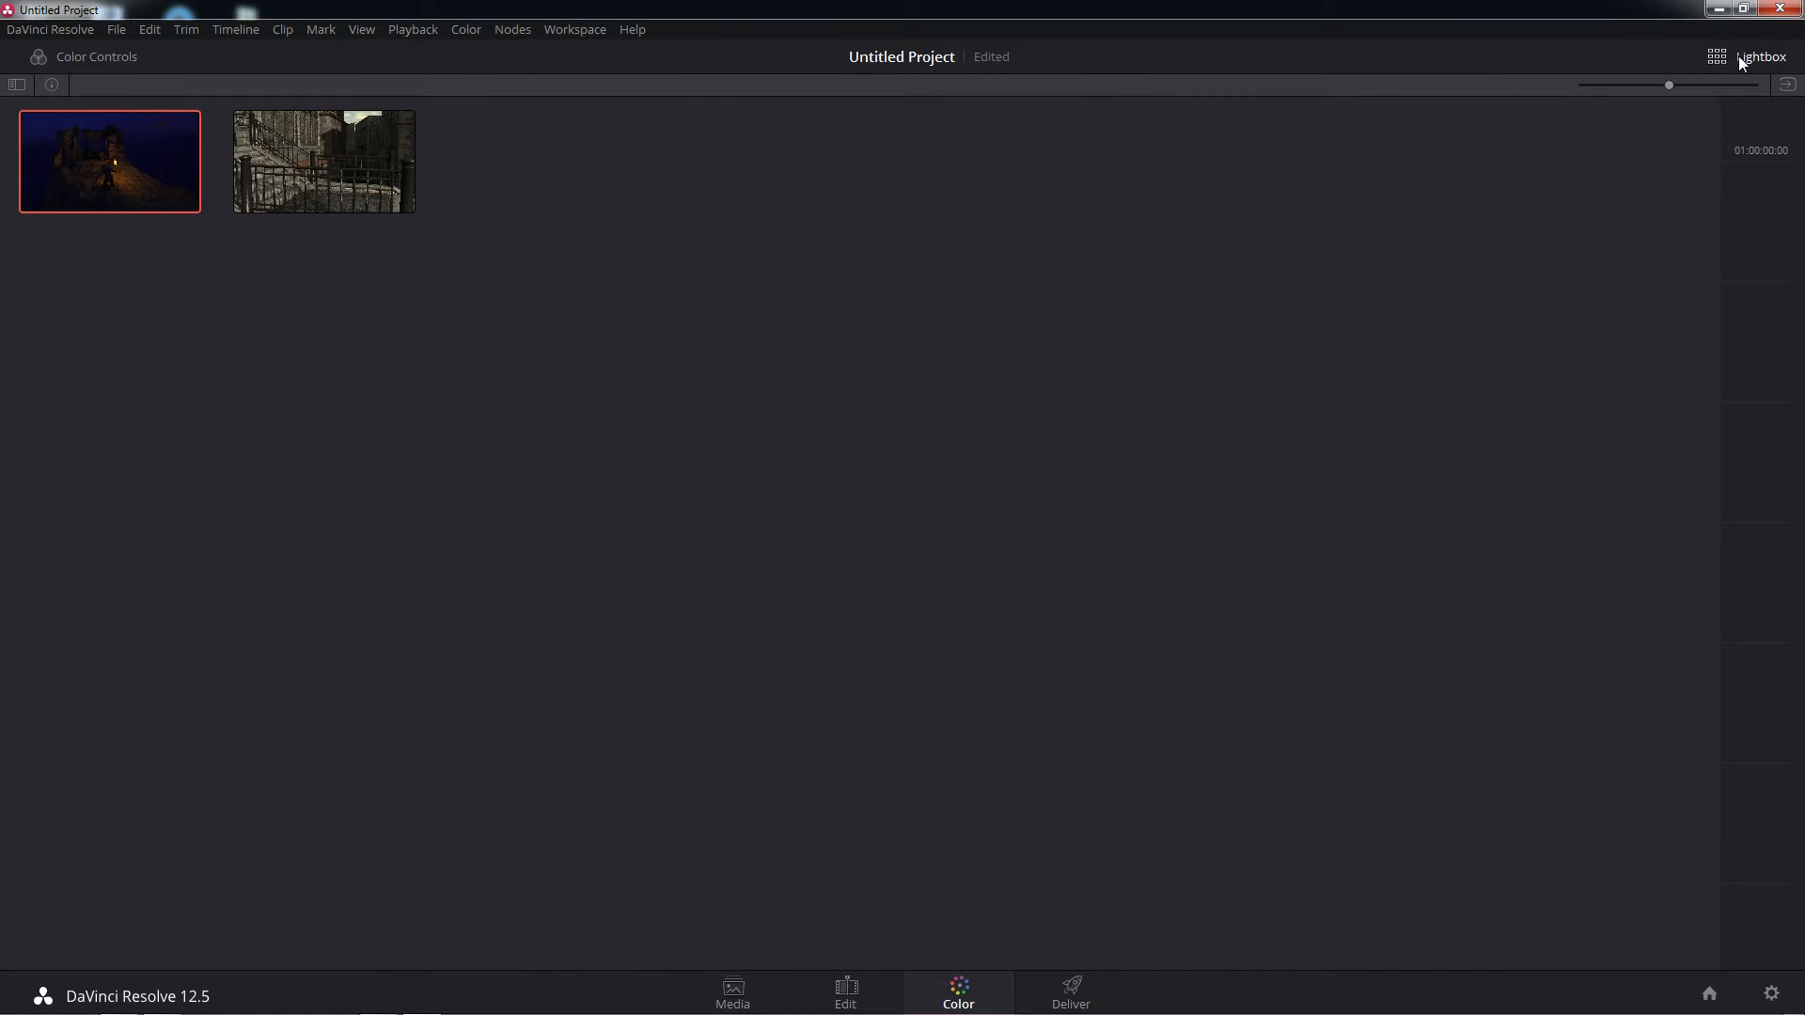
left_click(1760, 59)
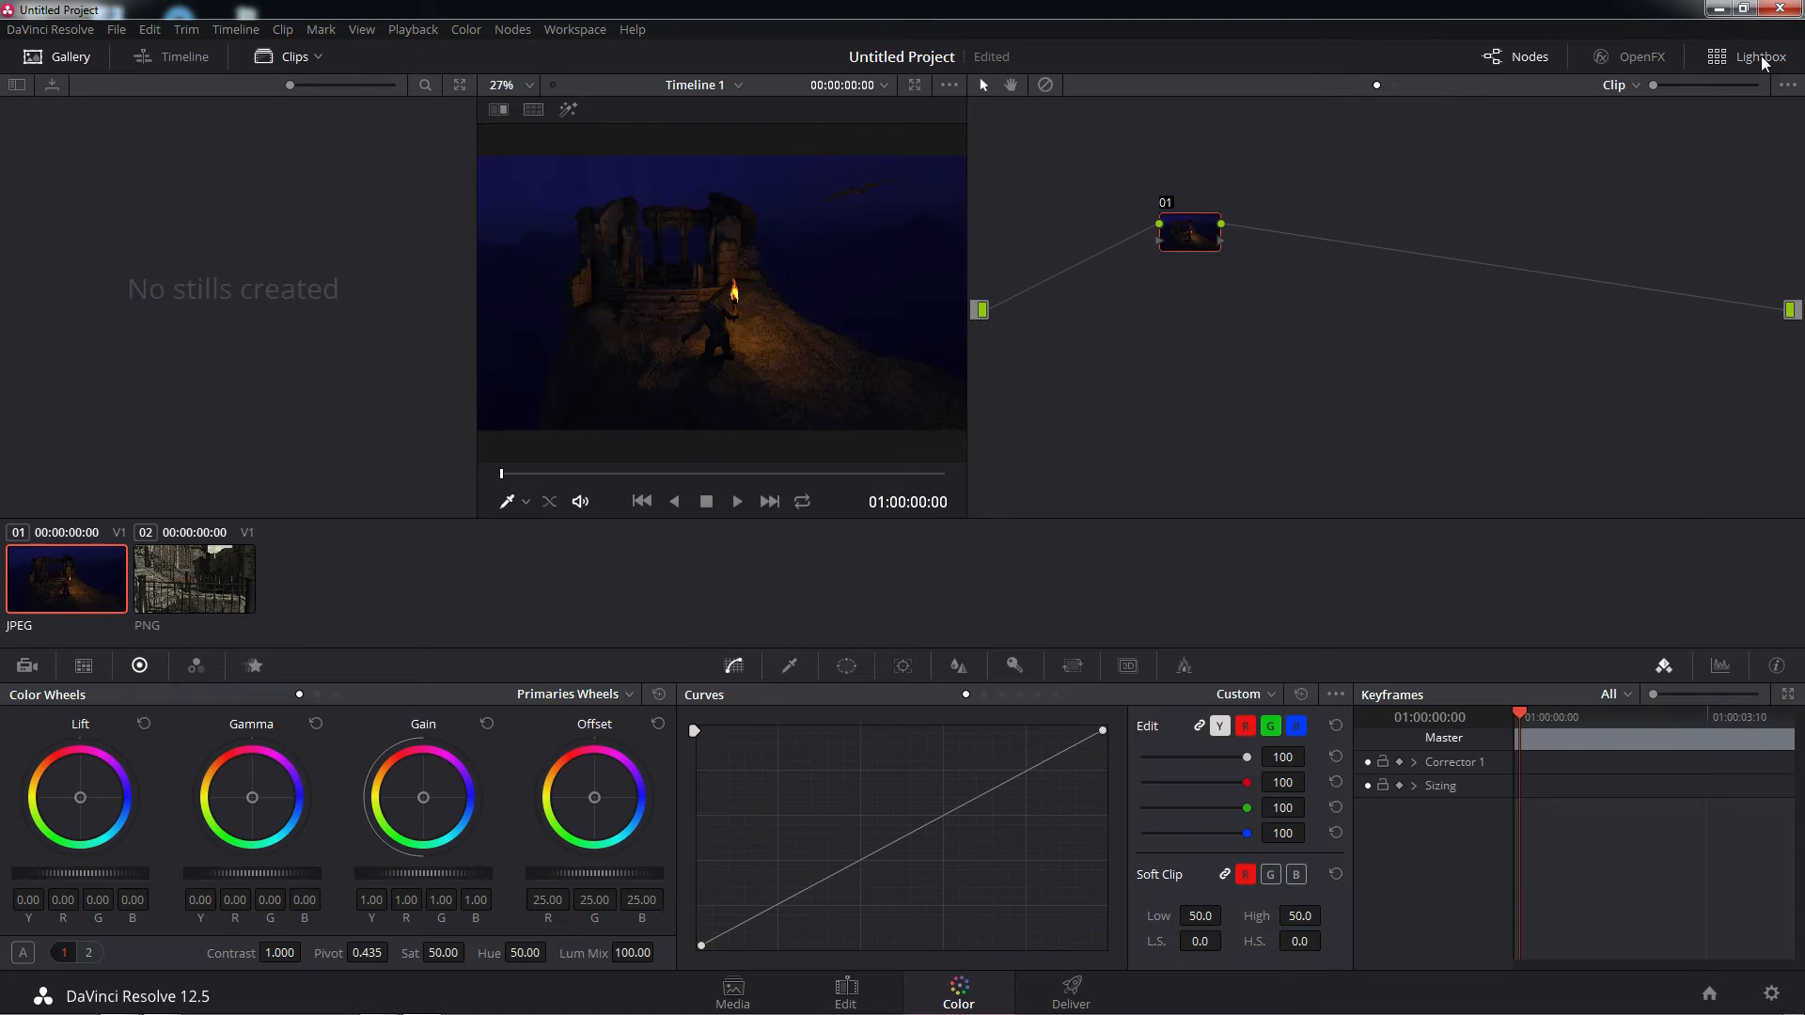
left_click(1636, 53)
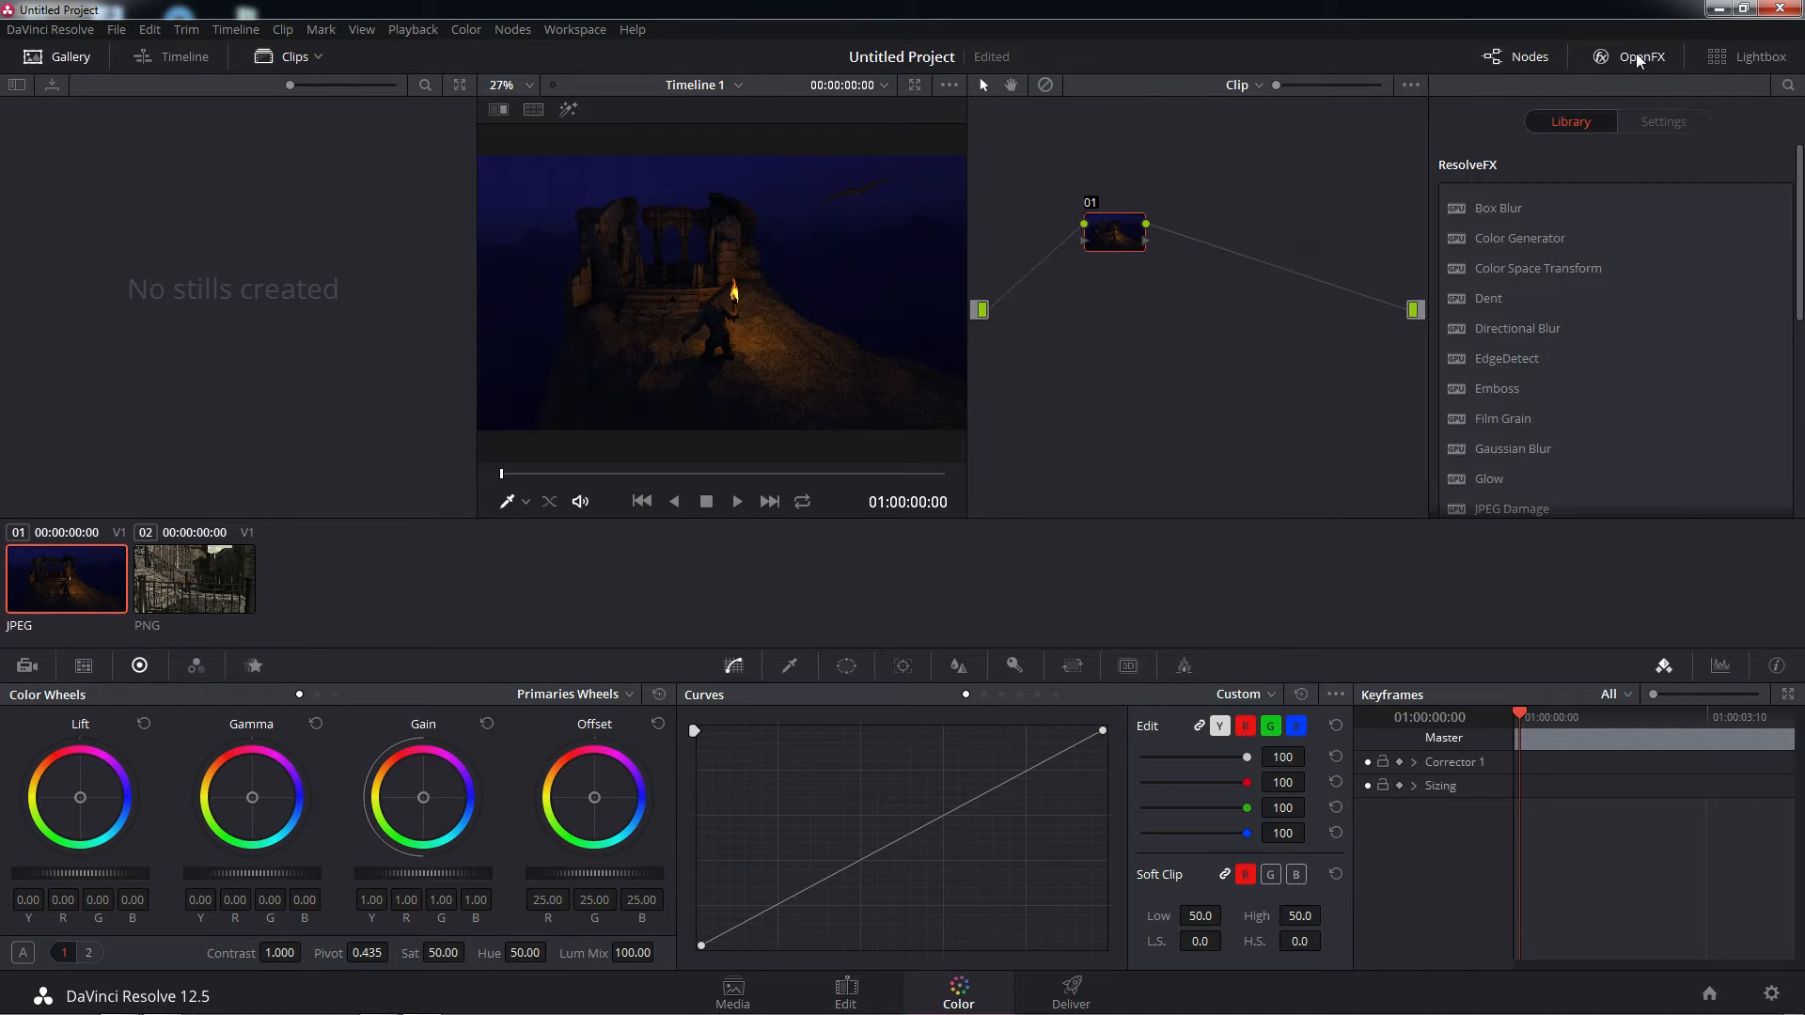
left_click(1637, 53)
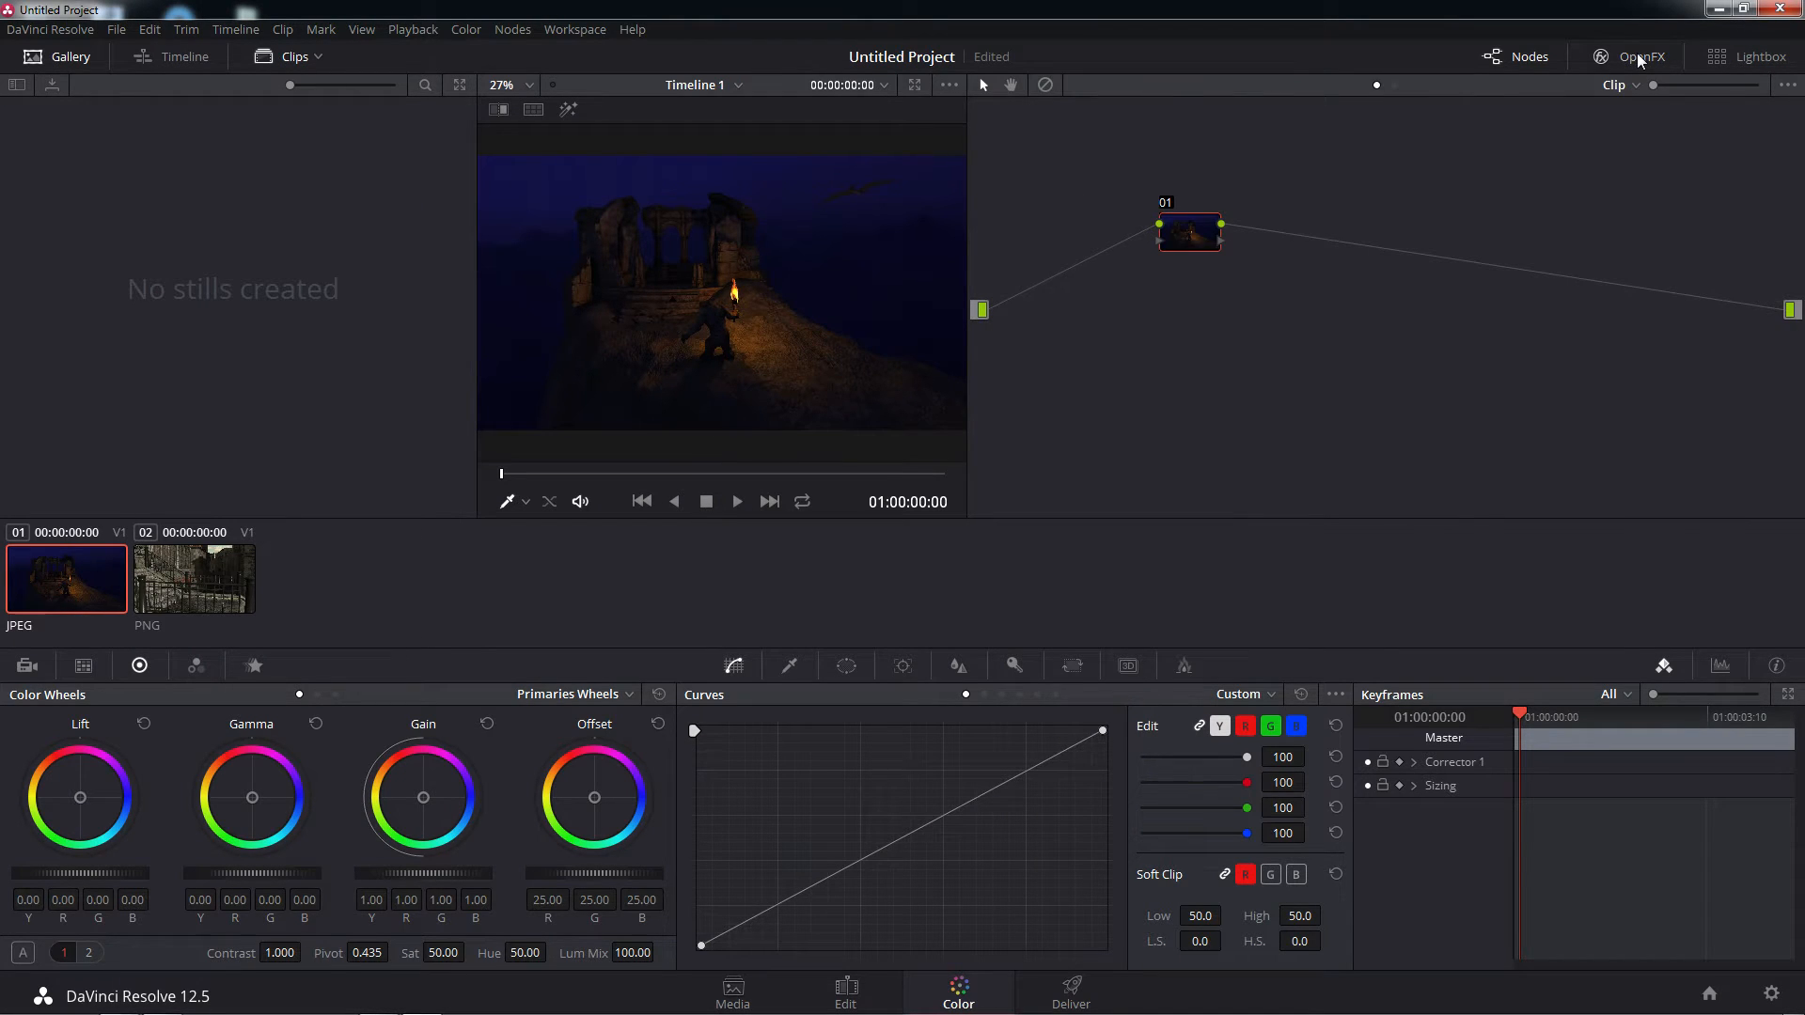
left_click(1637, 52)
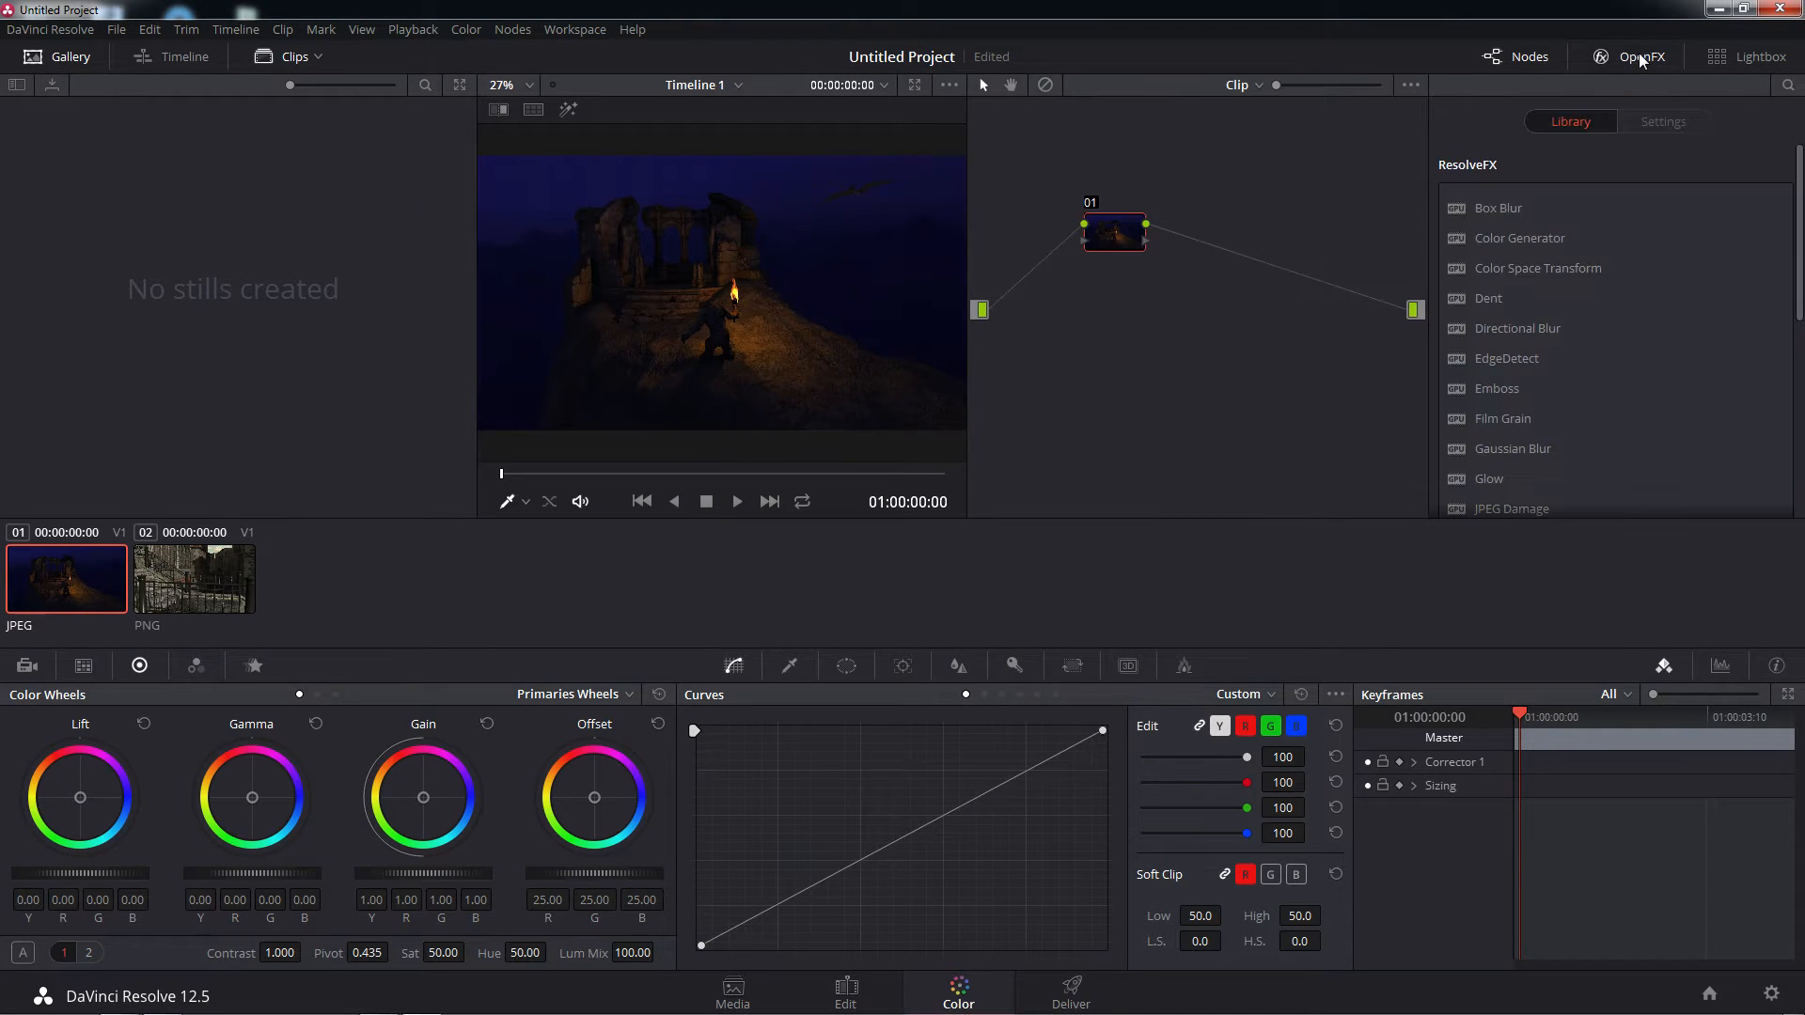
left_click(1527, 54)
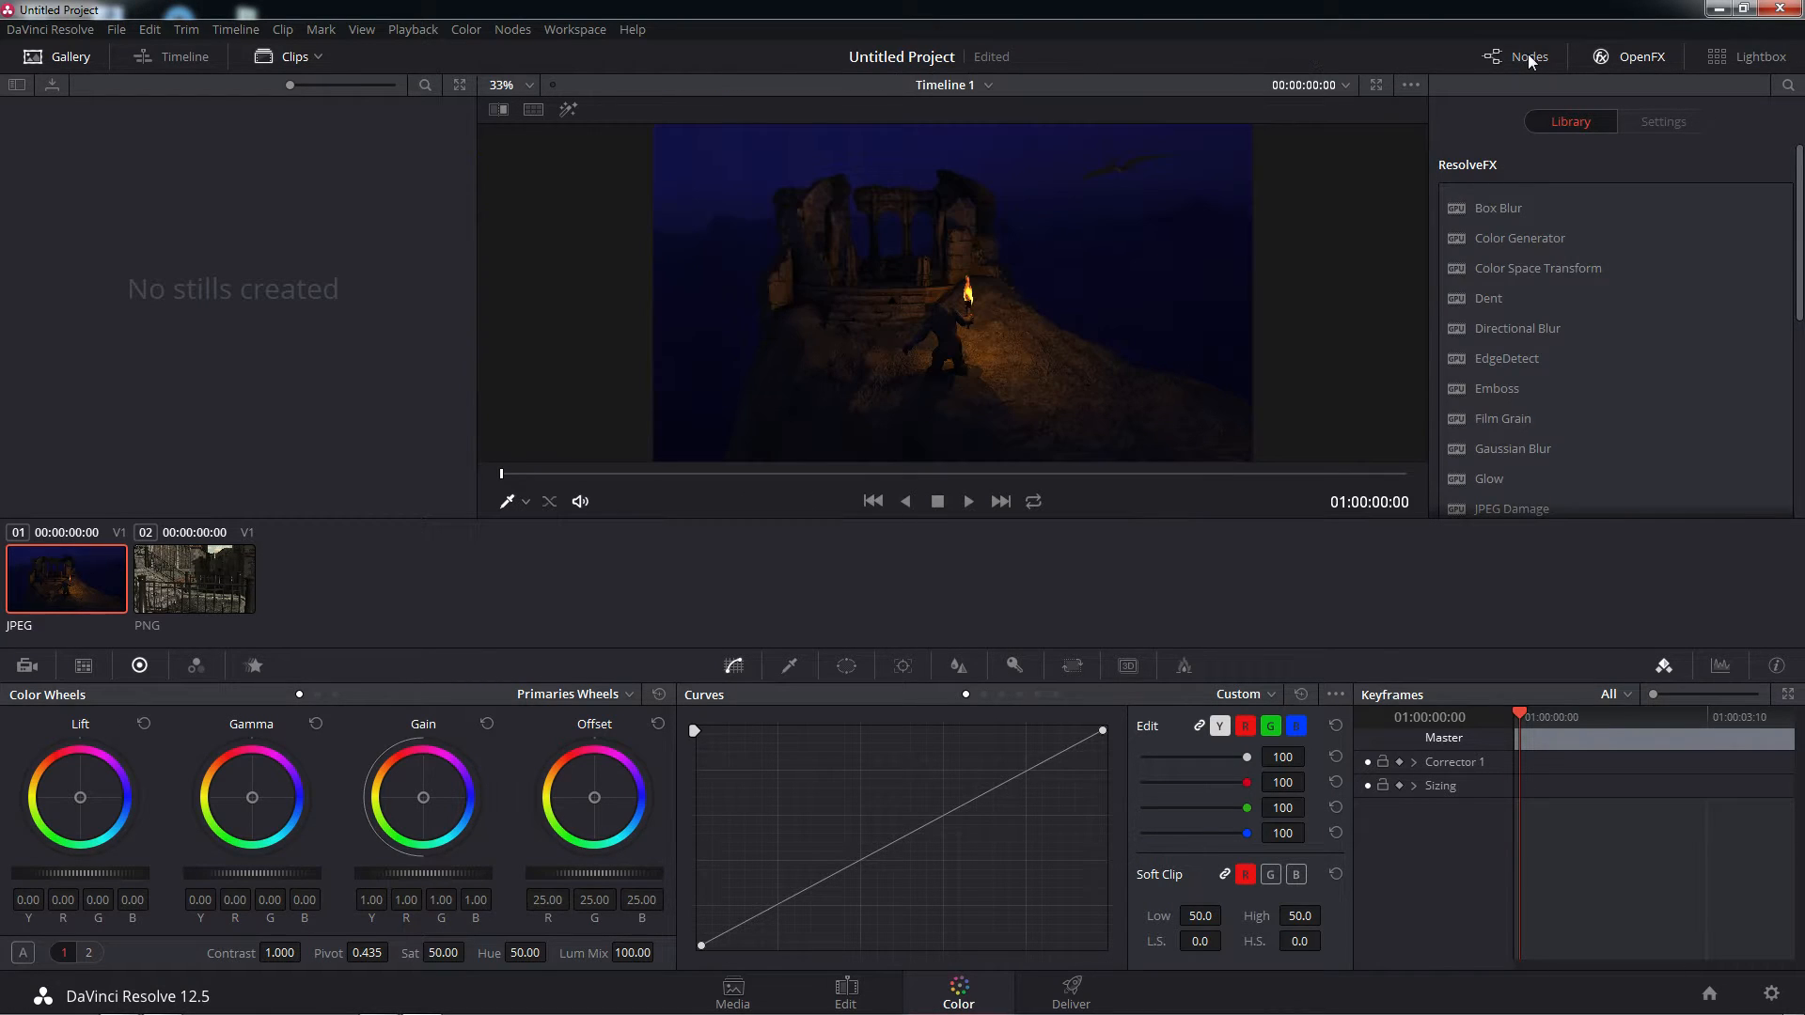
left_click(1531, 54)
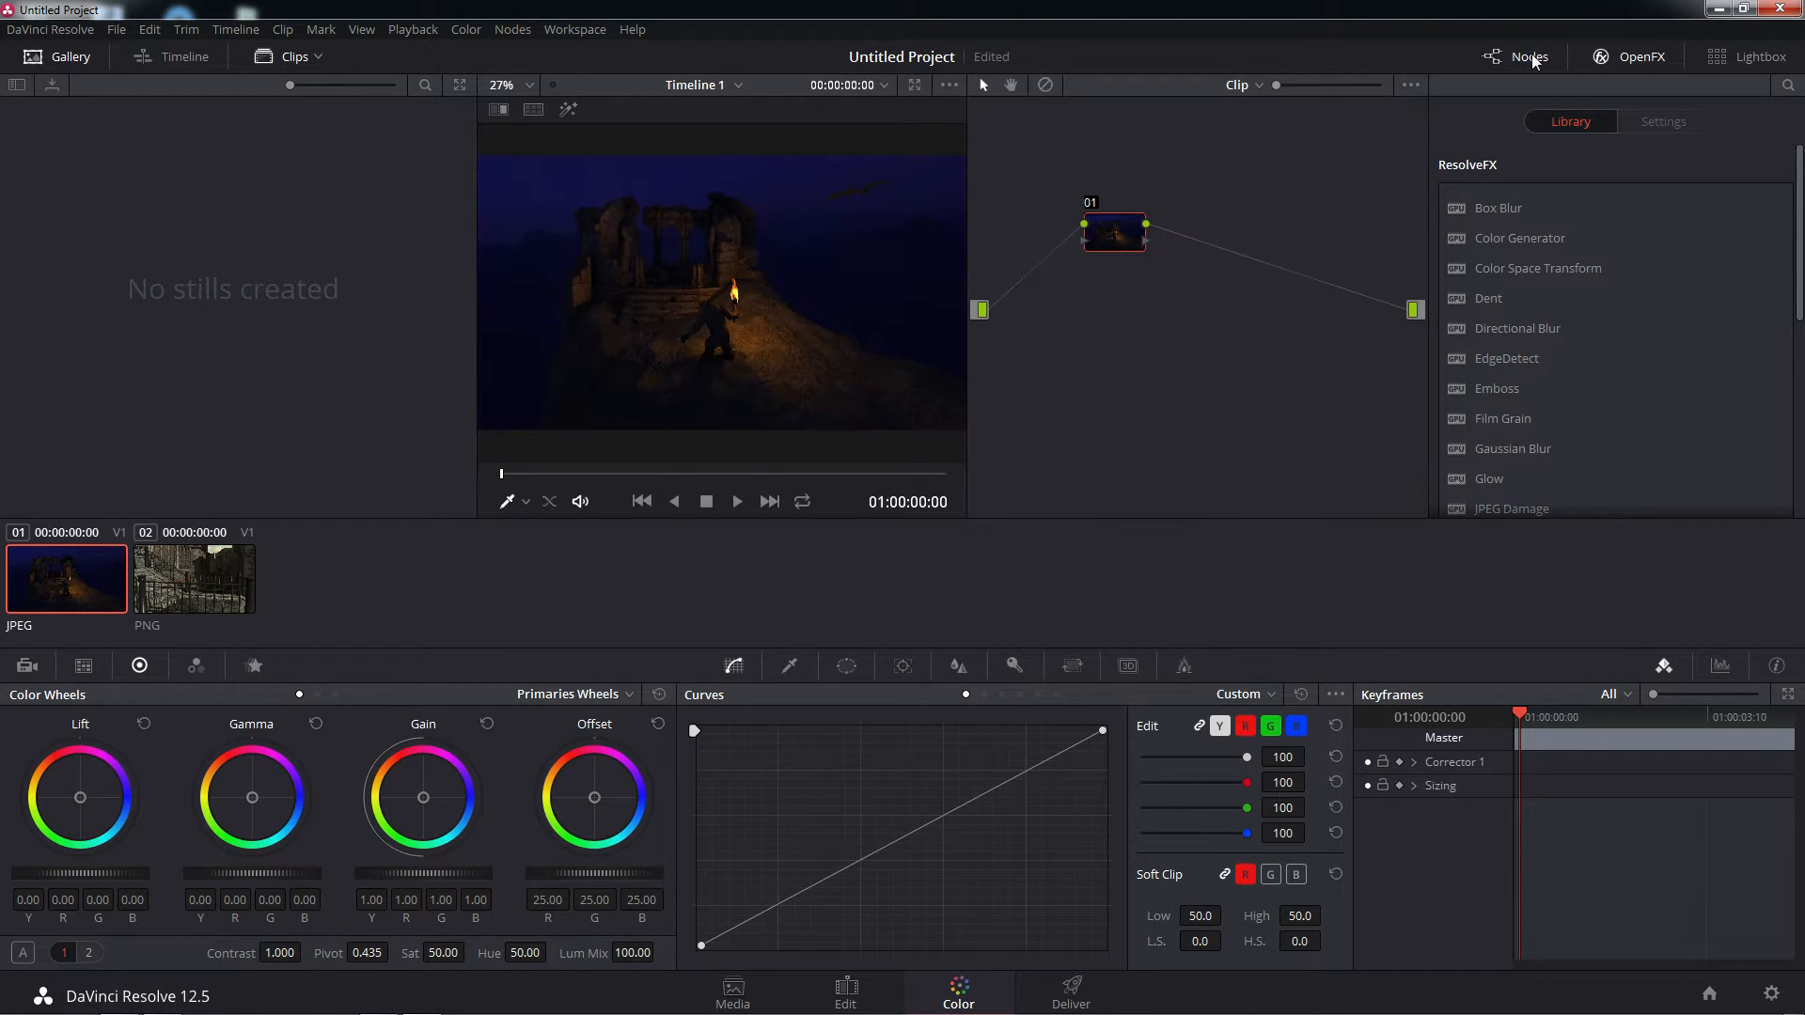
Show the mini timeline below the clip thumbnails and alternate between MedStreet and TrollTorch, ending on TrollTorch
left_click(285, 57)
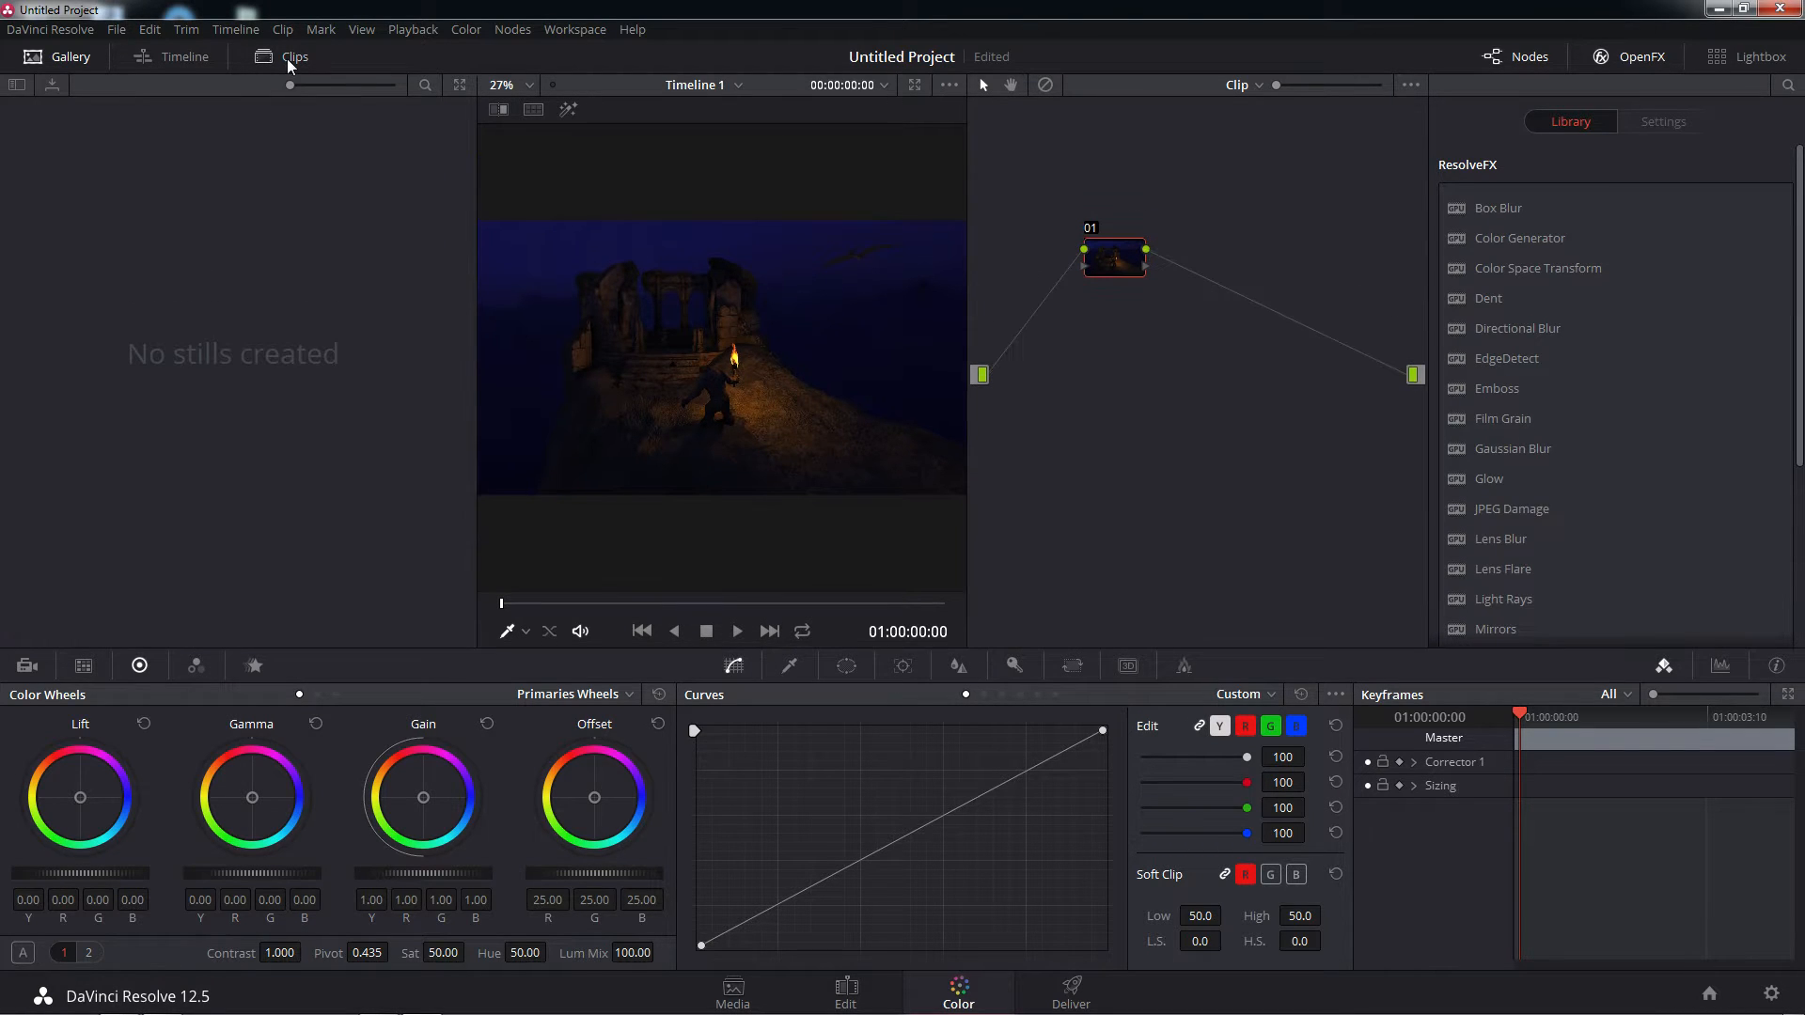
left_click(290, 58)
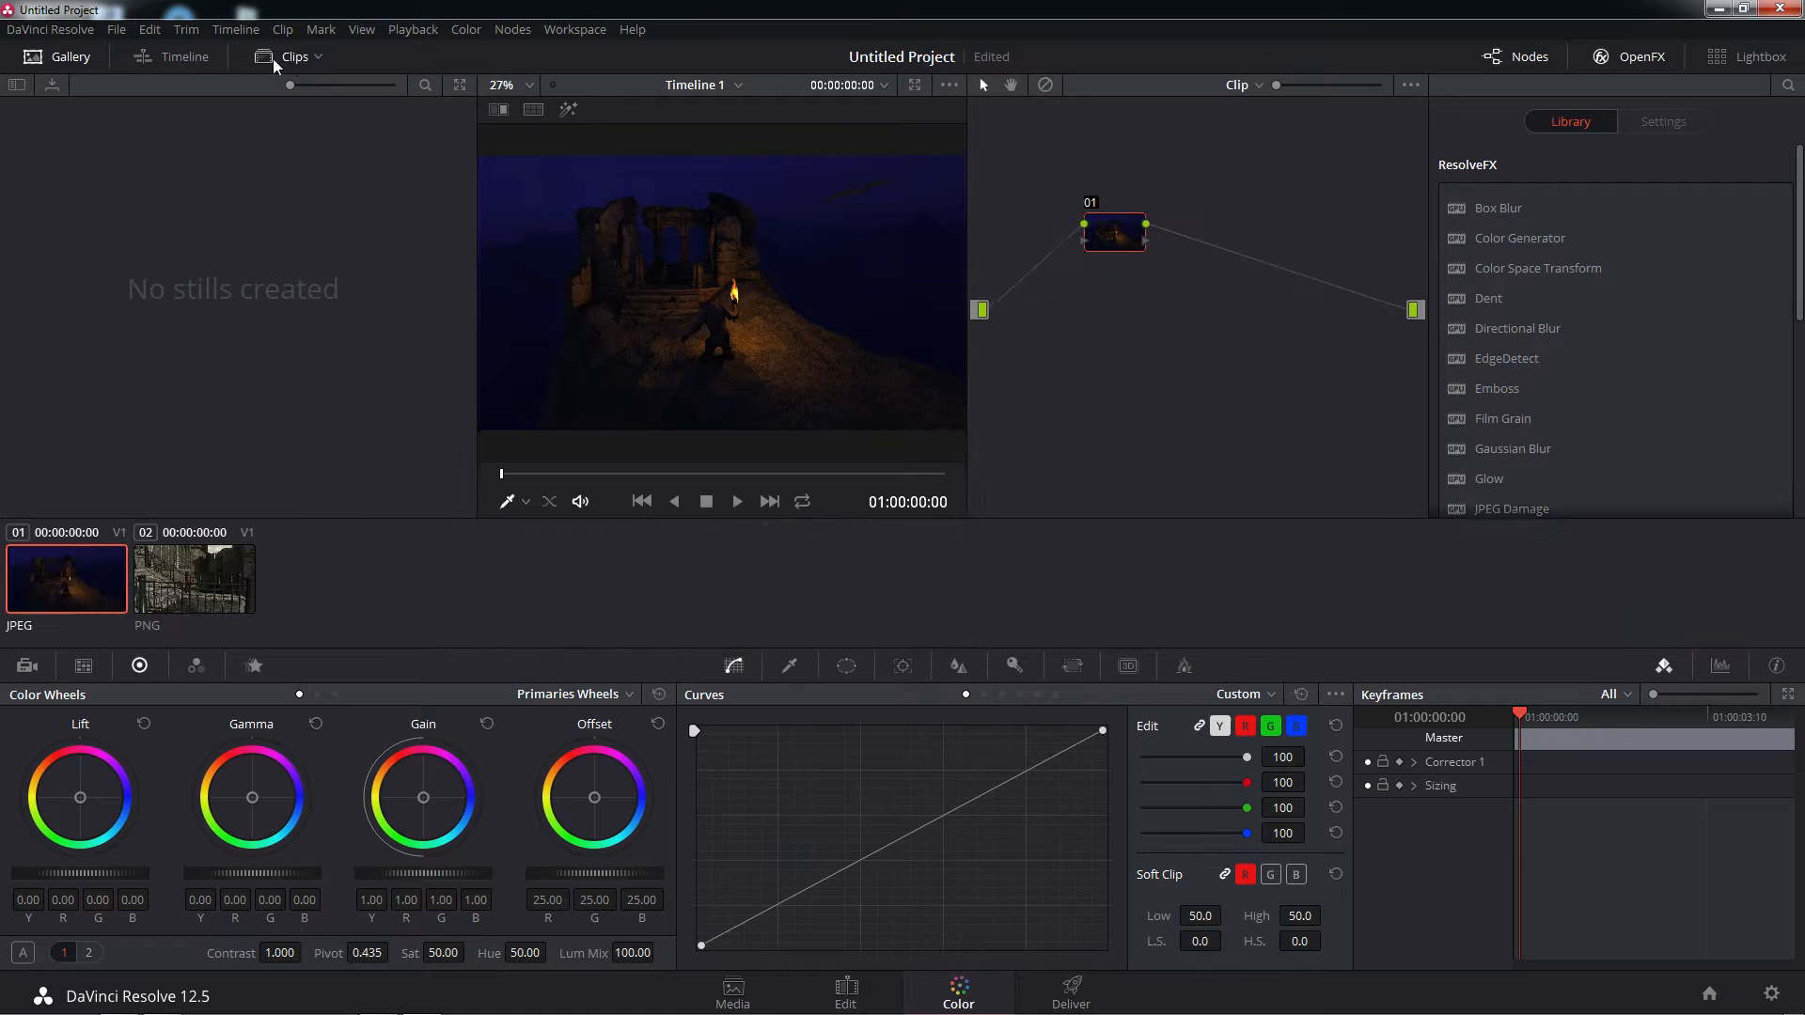
left_click(177, 58)
left_click(177, 58)
left_click(178, 58)
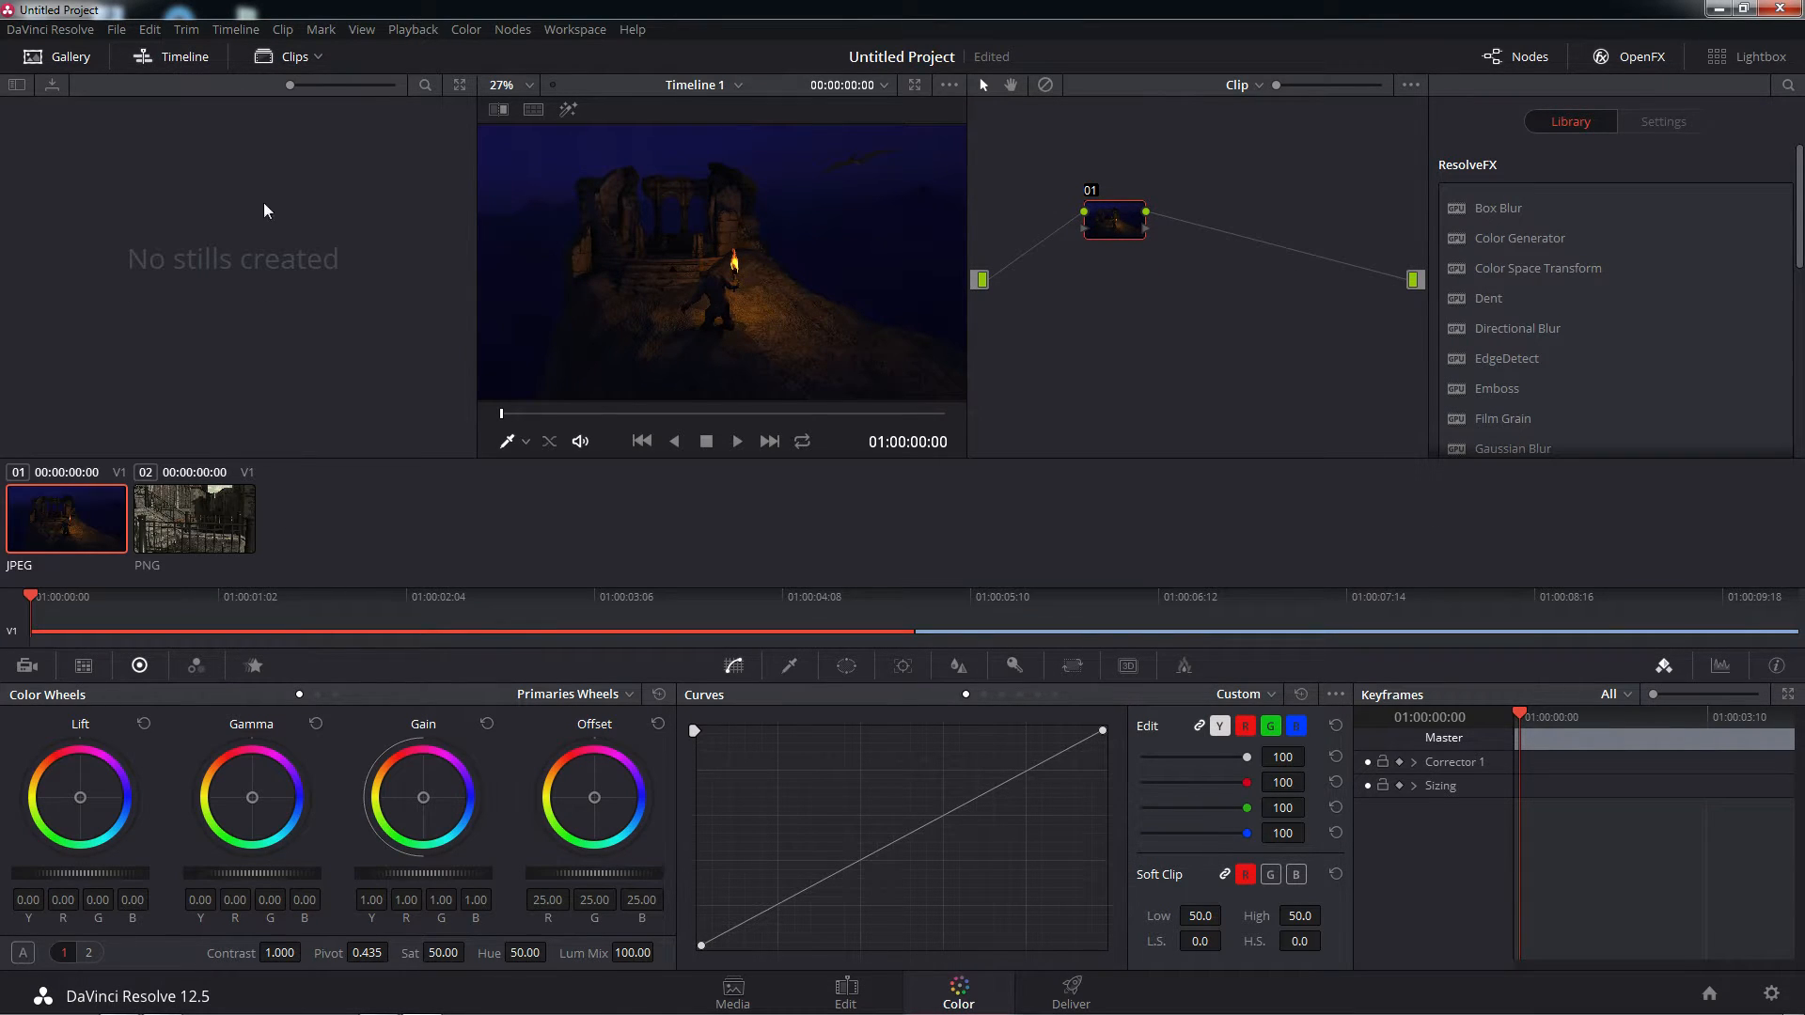
left_click(203, 531)
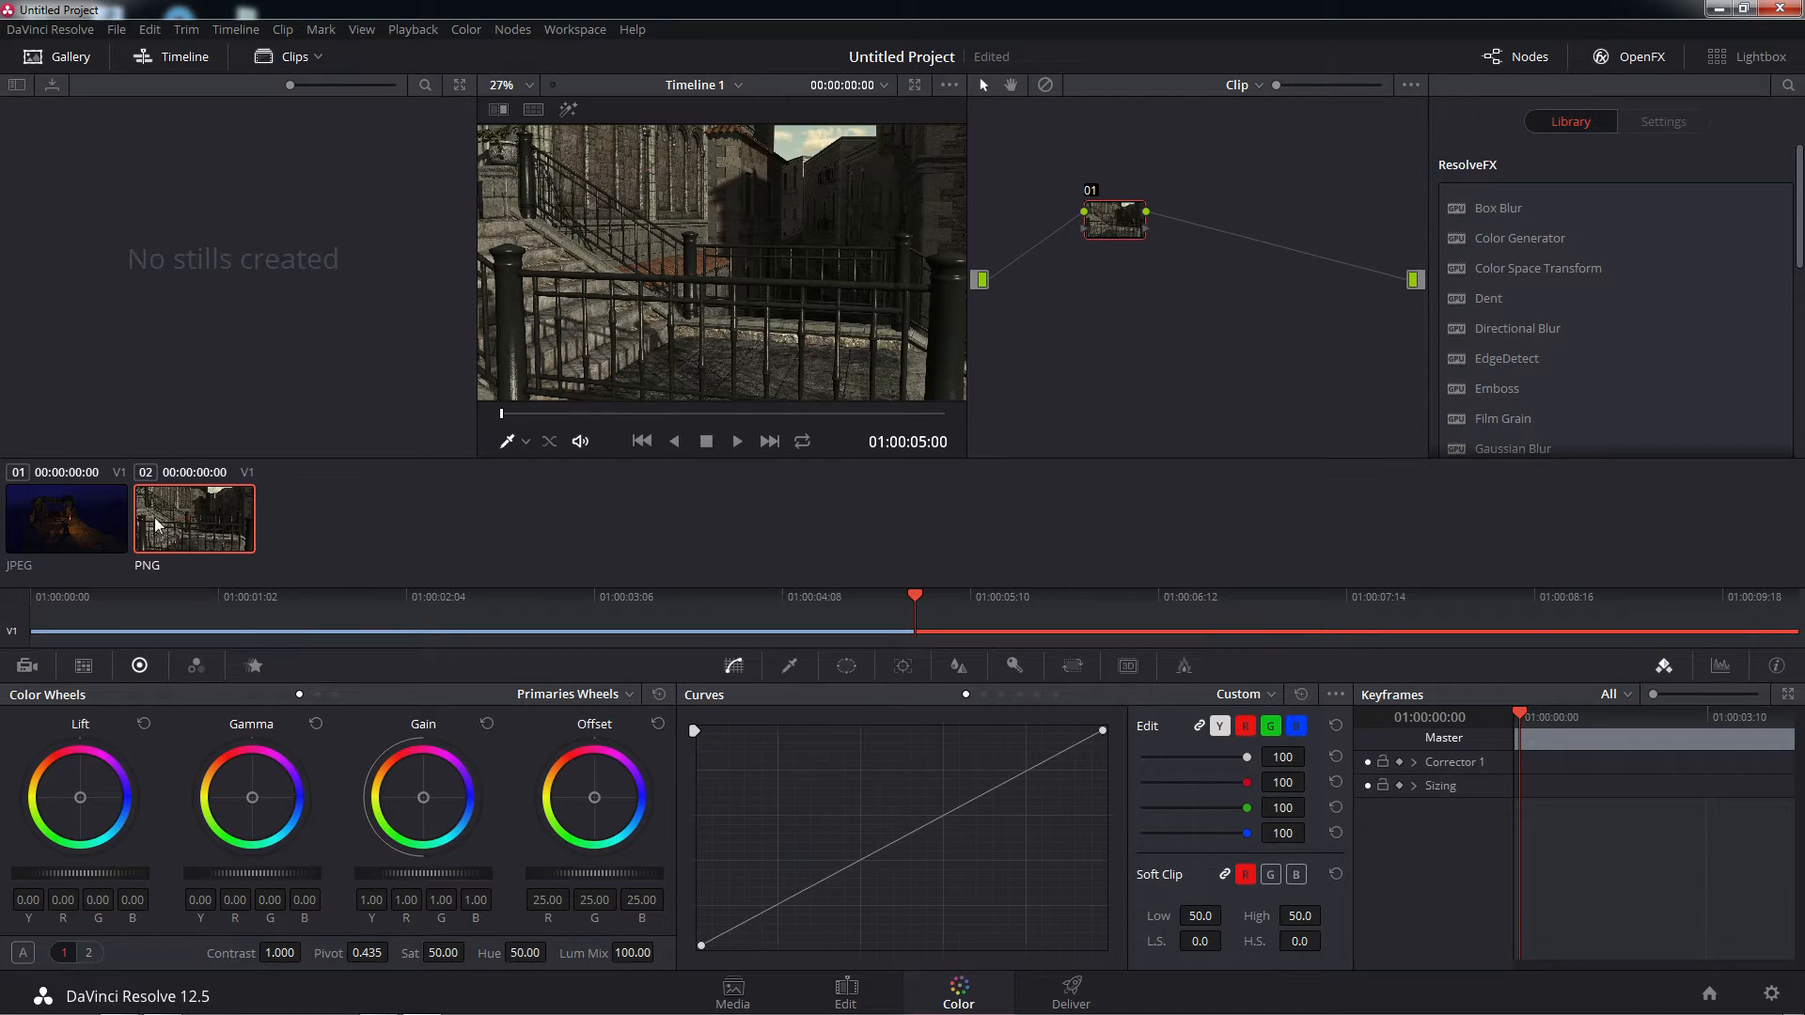
left_click(102, 516)
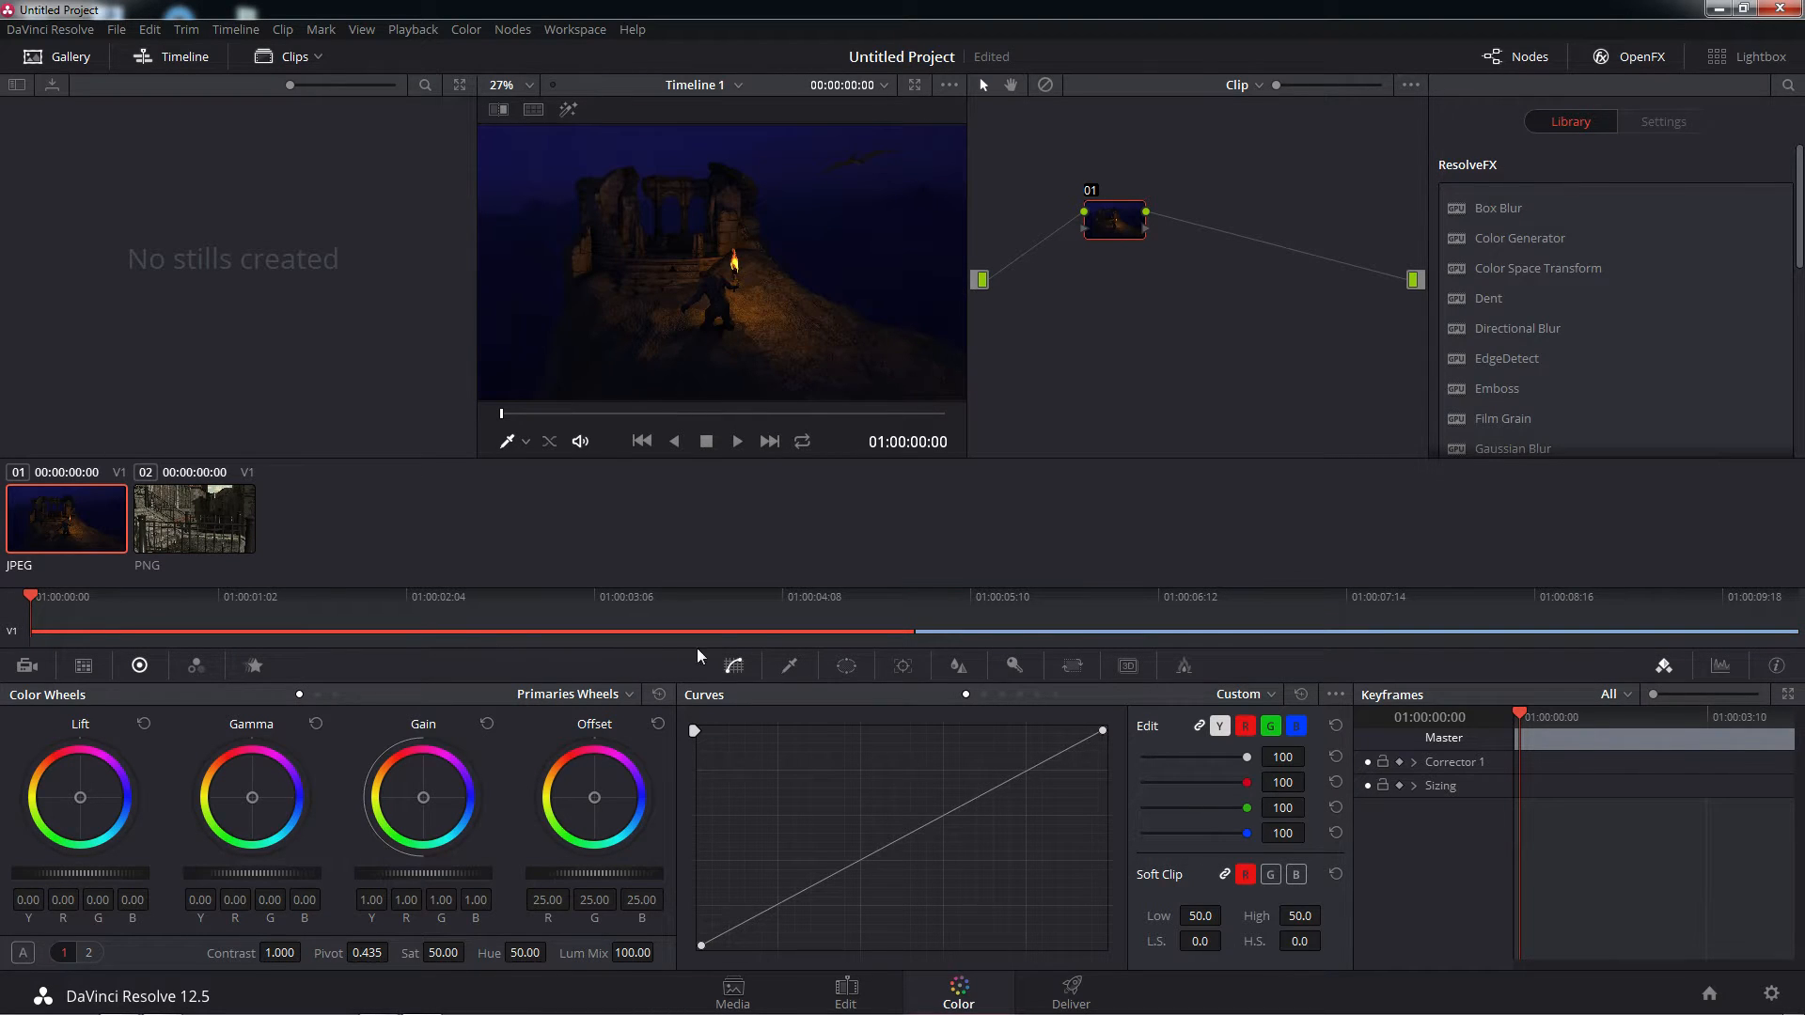
left_click(228, 522)
left_click(89, 525)
Hide the gallery, mini timeline and clip thumbnails to enlarge the viewer
left_click(79, 61)
left_click(78, 58)
left_click(74, 59)
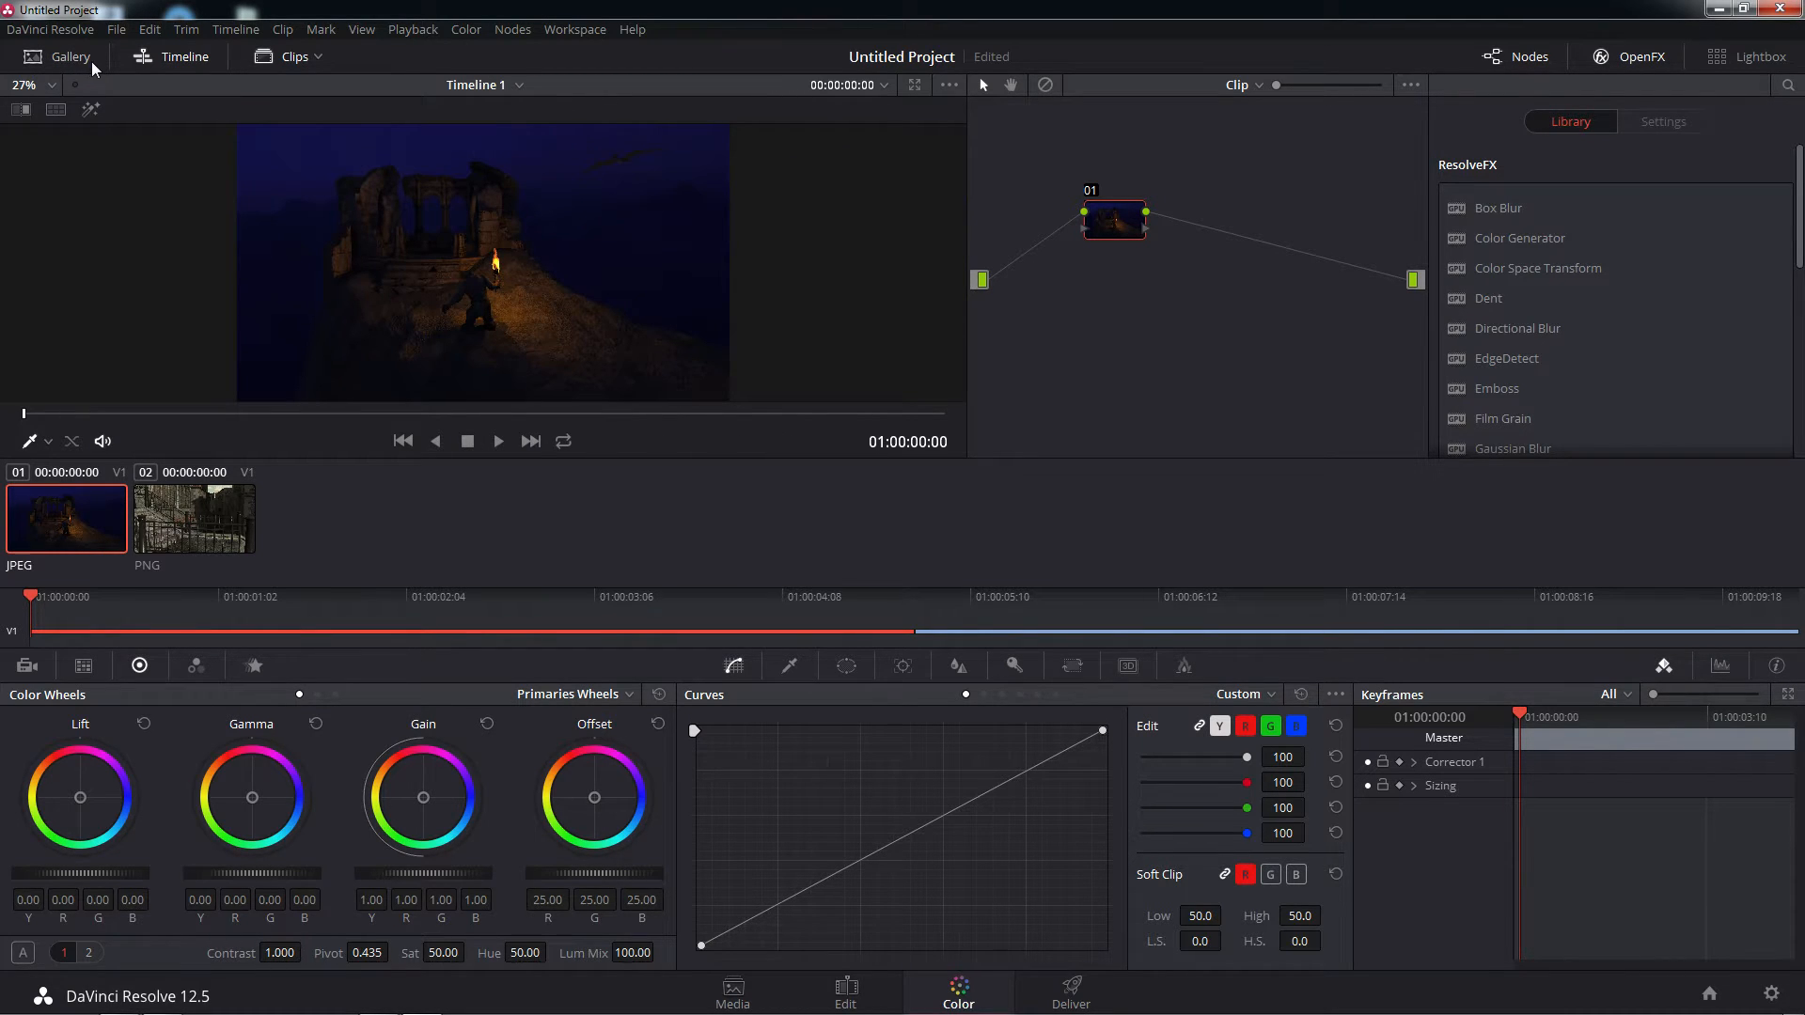
left_click(178, 54)
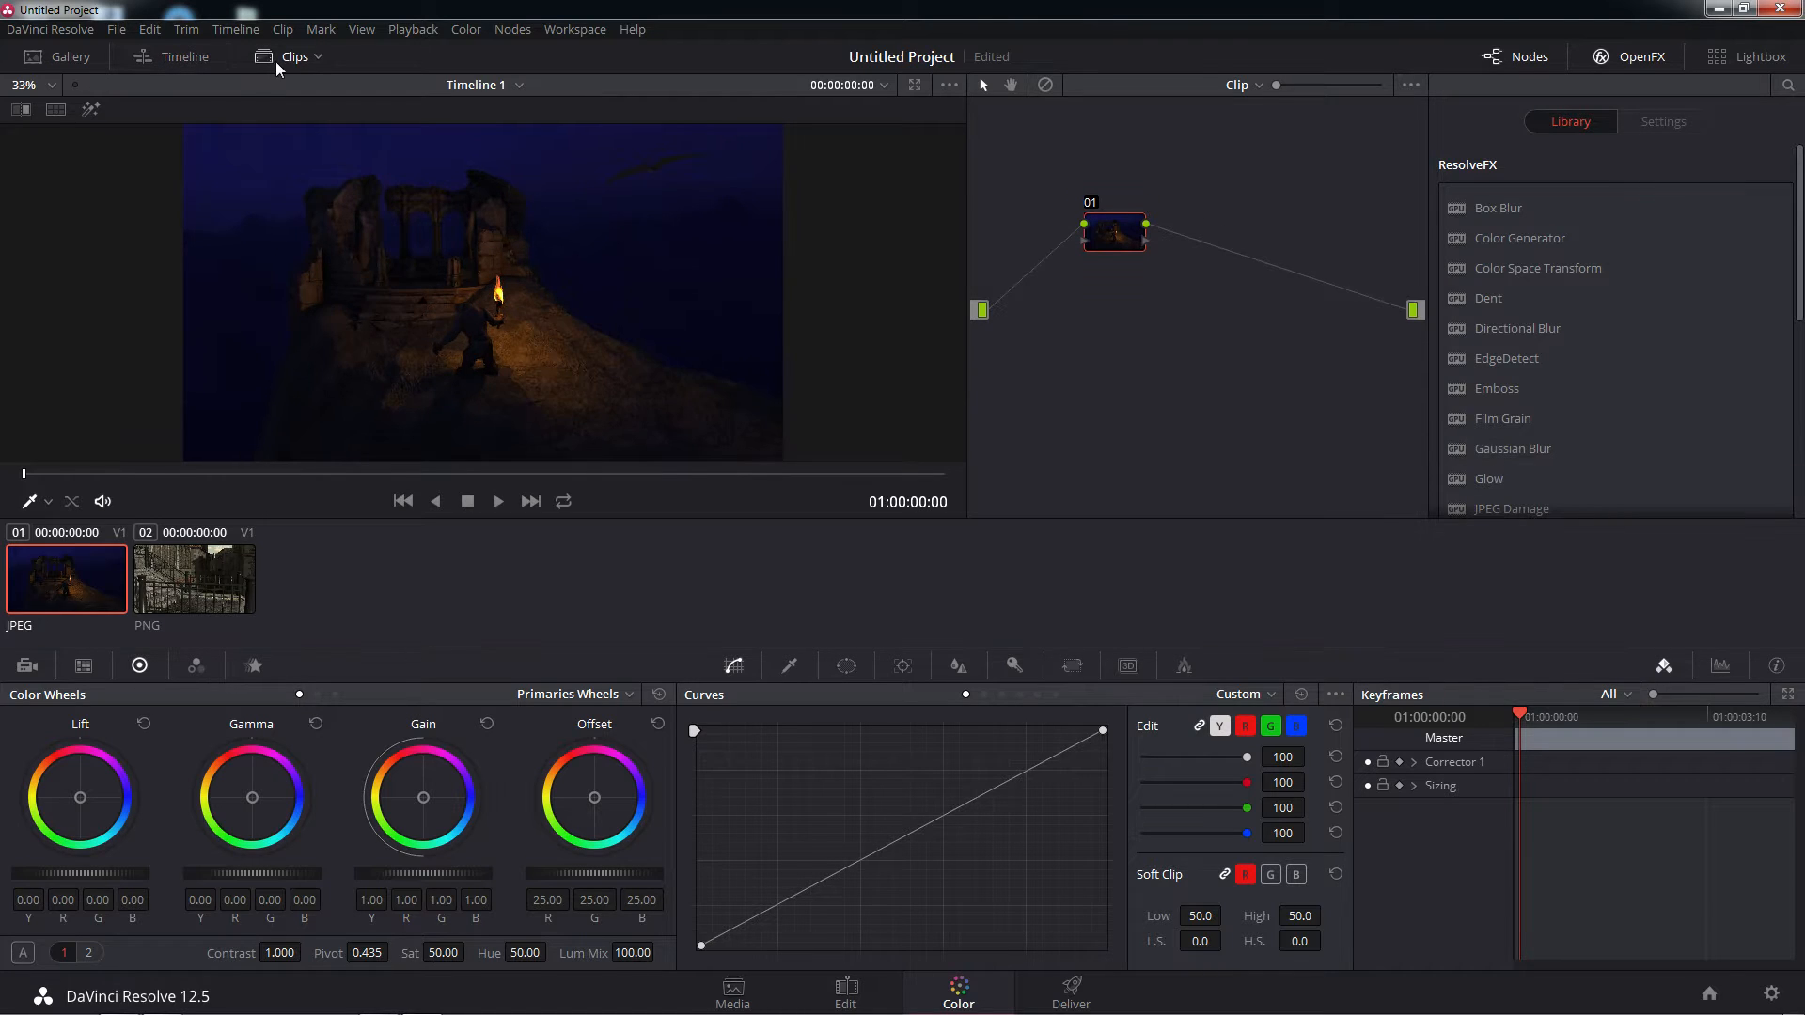
left_click(288, 63)
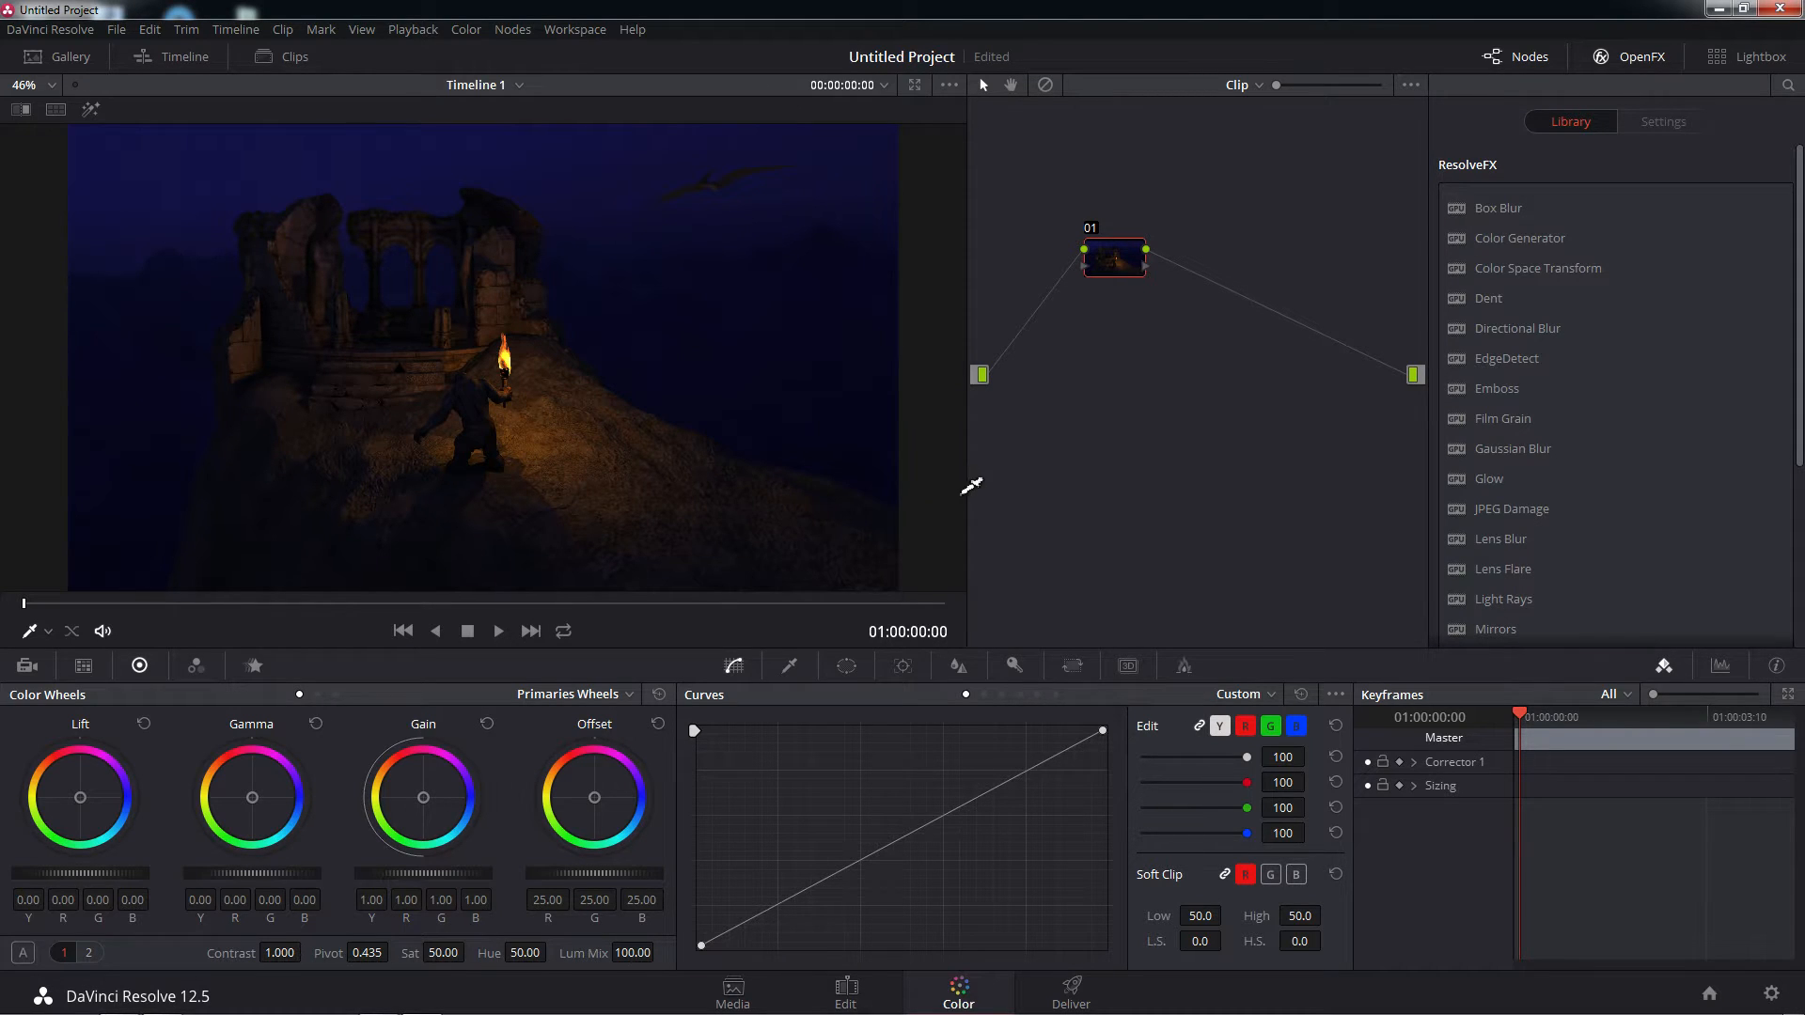
Try the EdgeDetect effect from the OpenFX library on node 01 and reset the node's grade
mouse_move(1111, 261)
left_mouse_down()
mouse_move(1119, 238)
mouse_move(1202, 224)
mouse_move(1086, 256)
mouse_move(1131, 304)
mouse_move(1101, 267)
left_mouse_up()
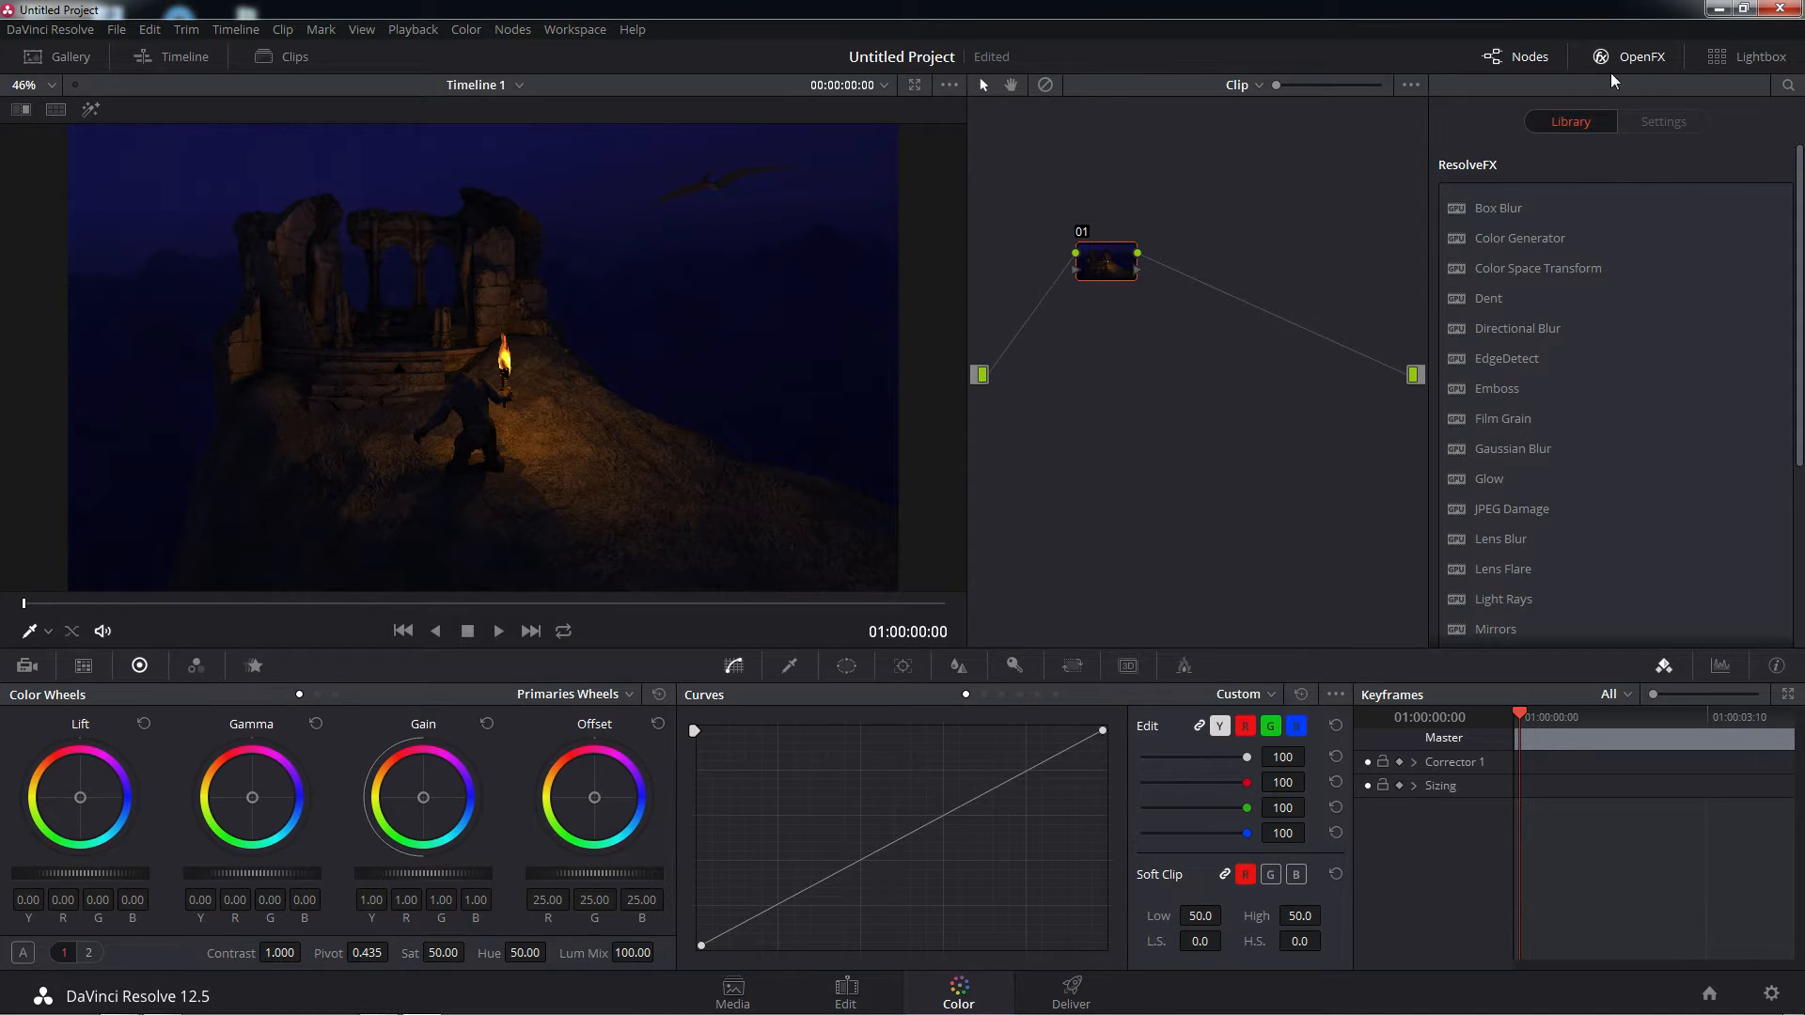
left_click(1652, 60)
left_click(1652, 59)
left_click(1460, 364)
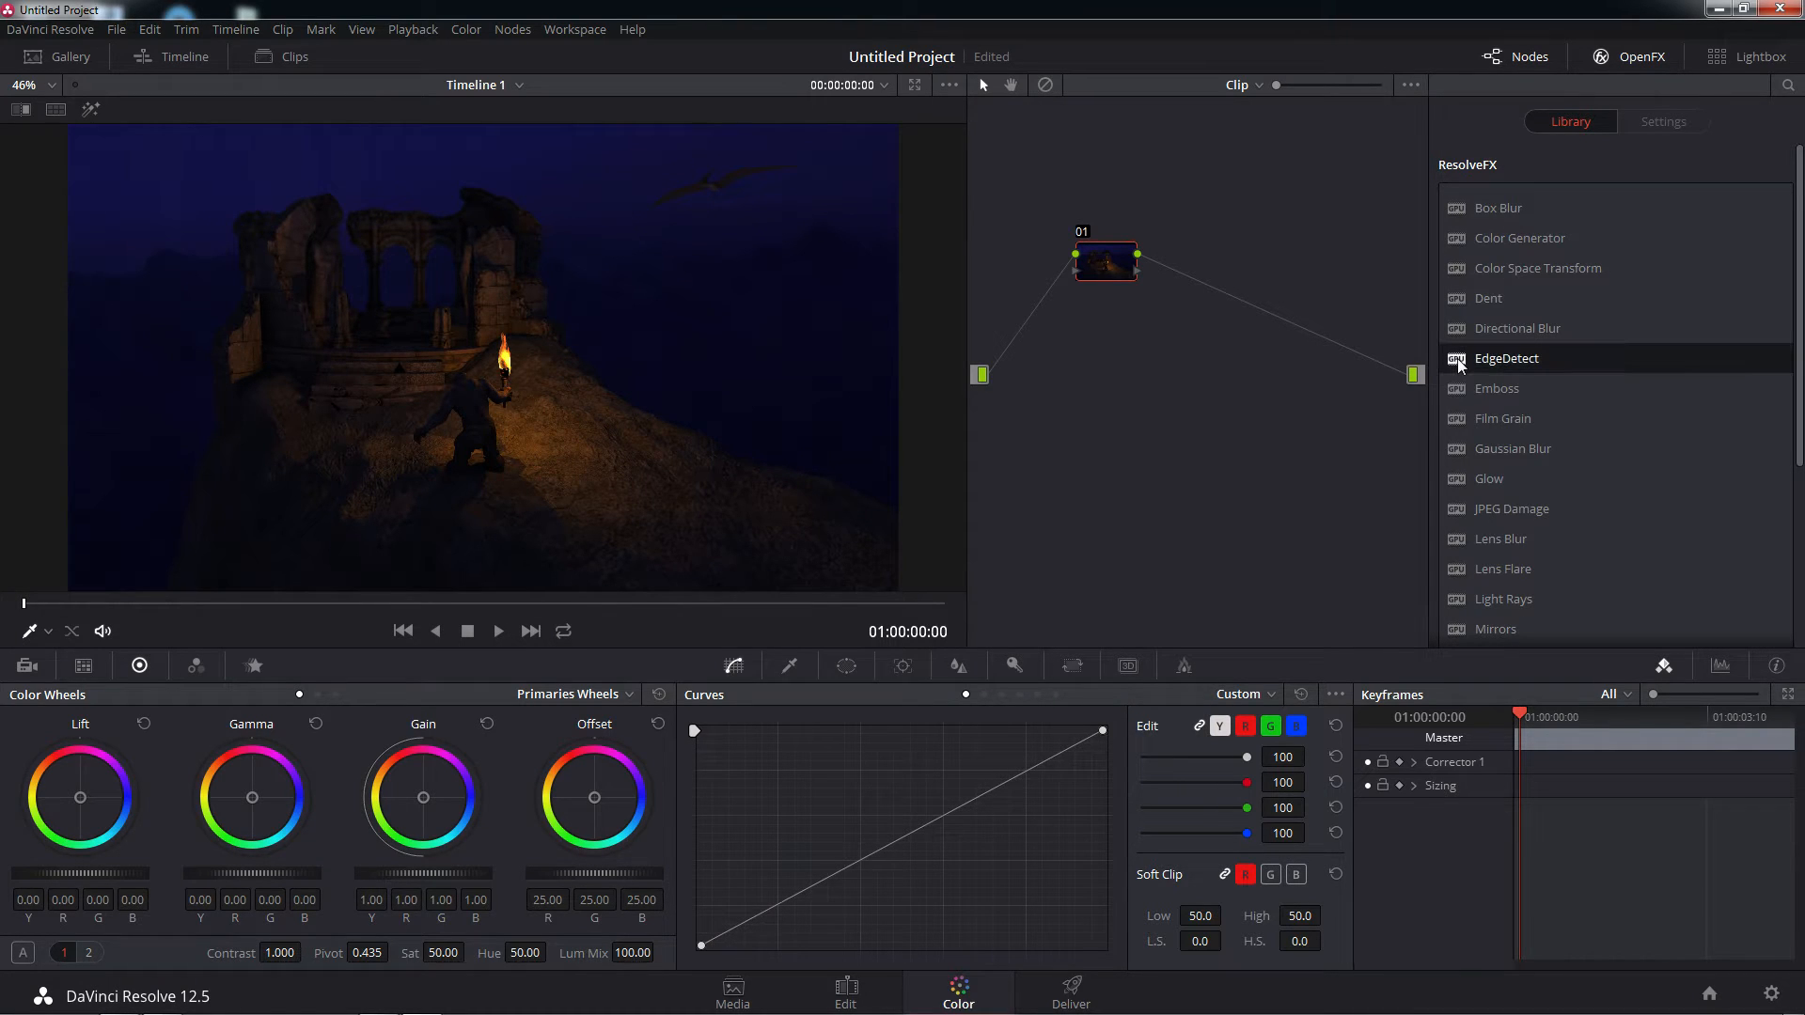
left_click_drag(1458, 366, 1106, 260)
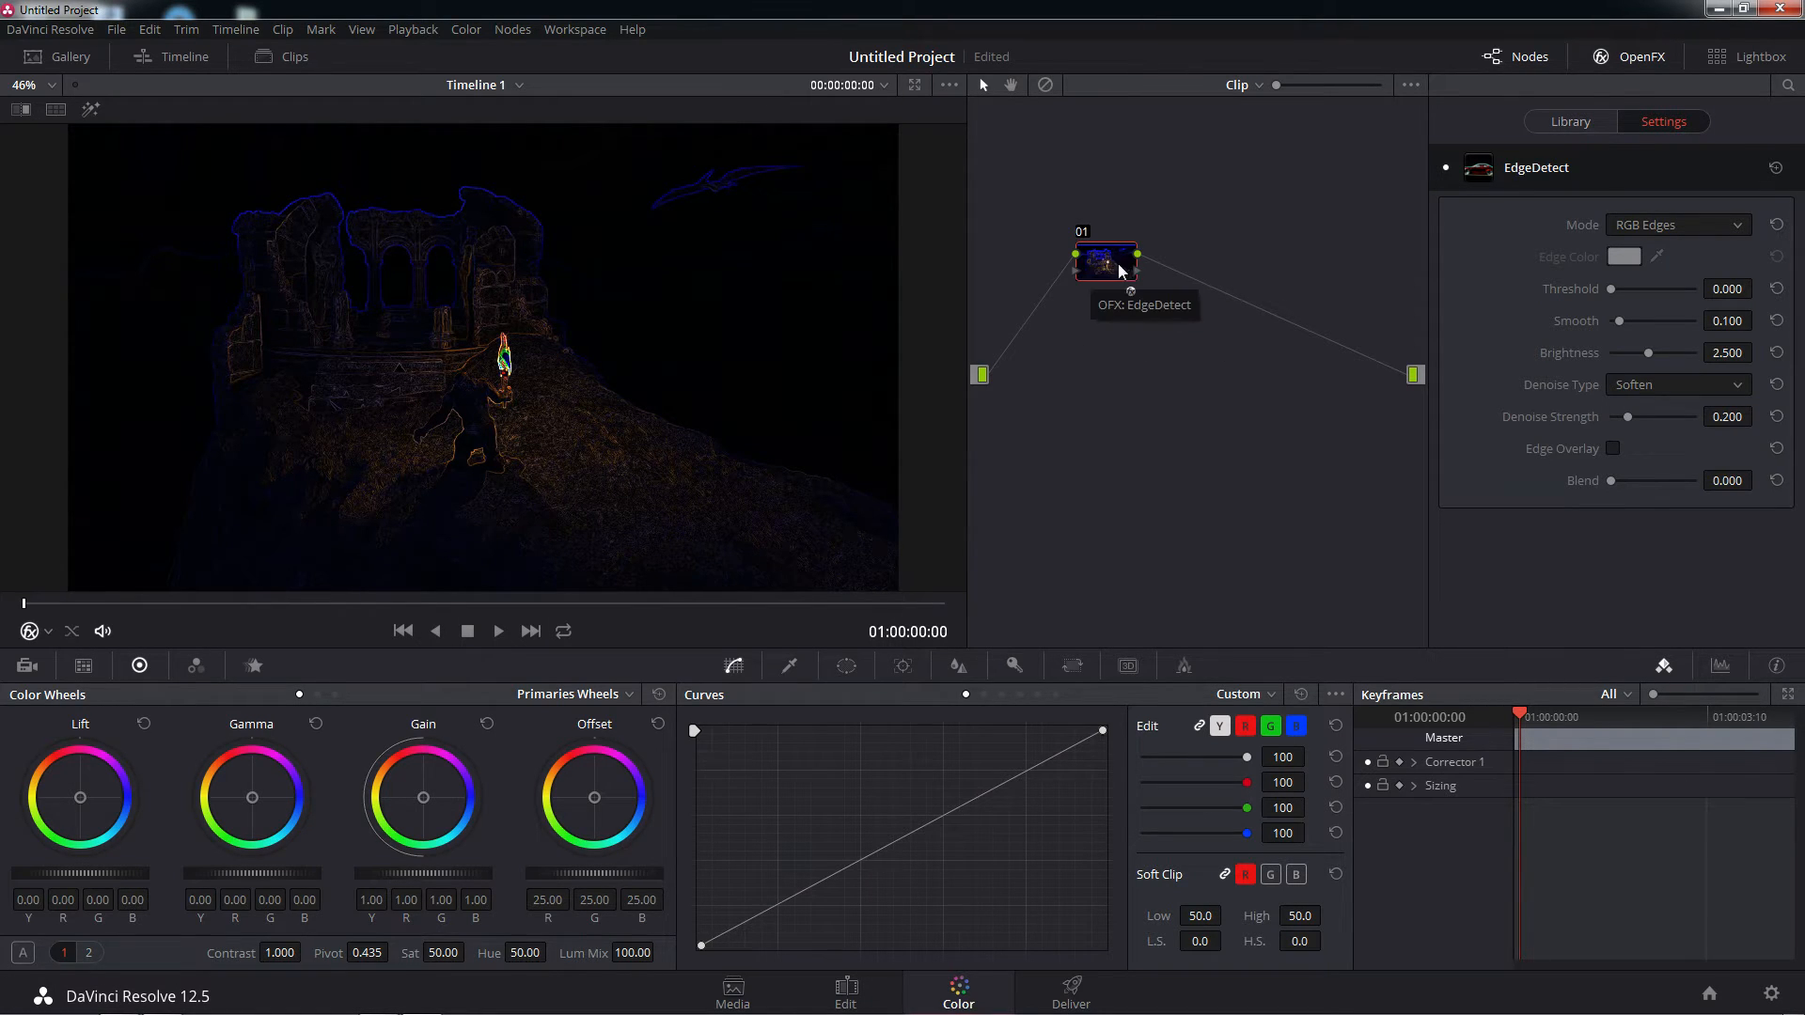
right_click(1117, 264)
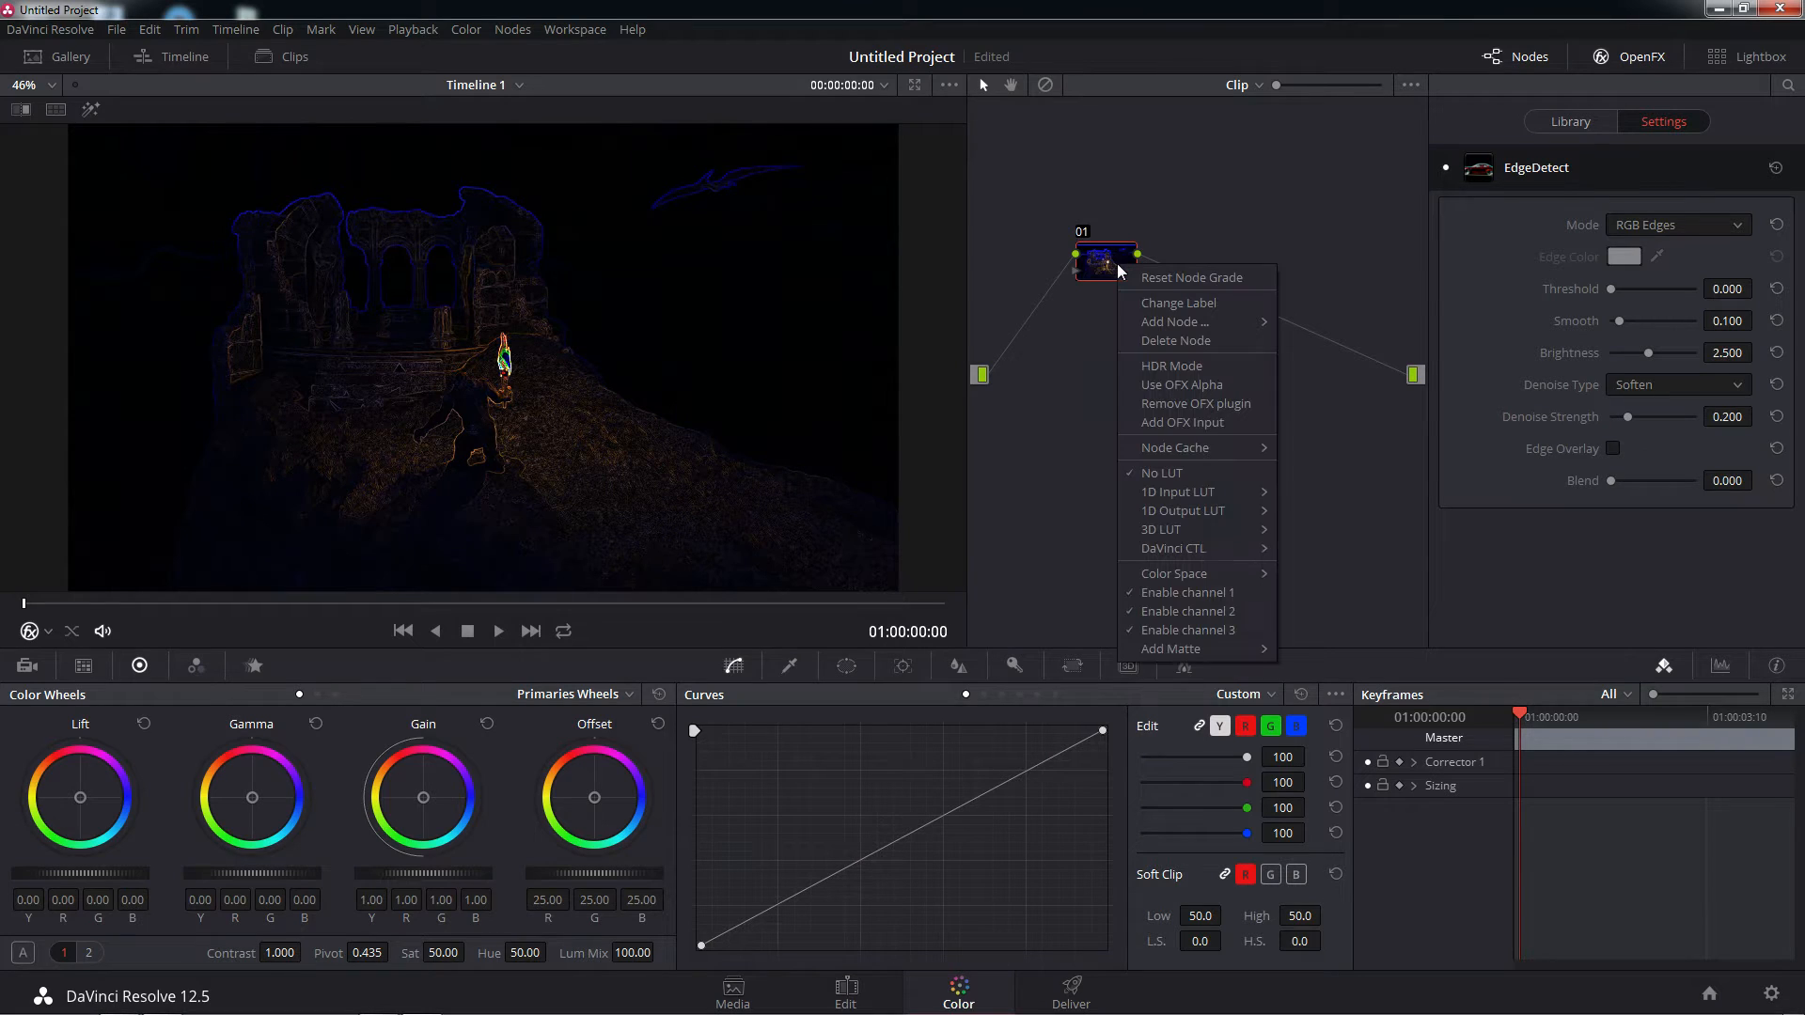
left_click(1173, 280)
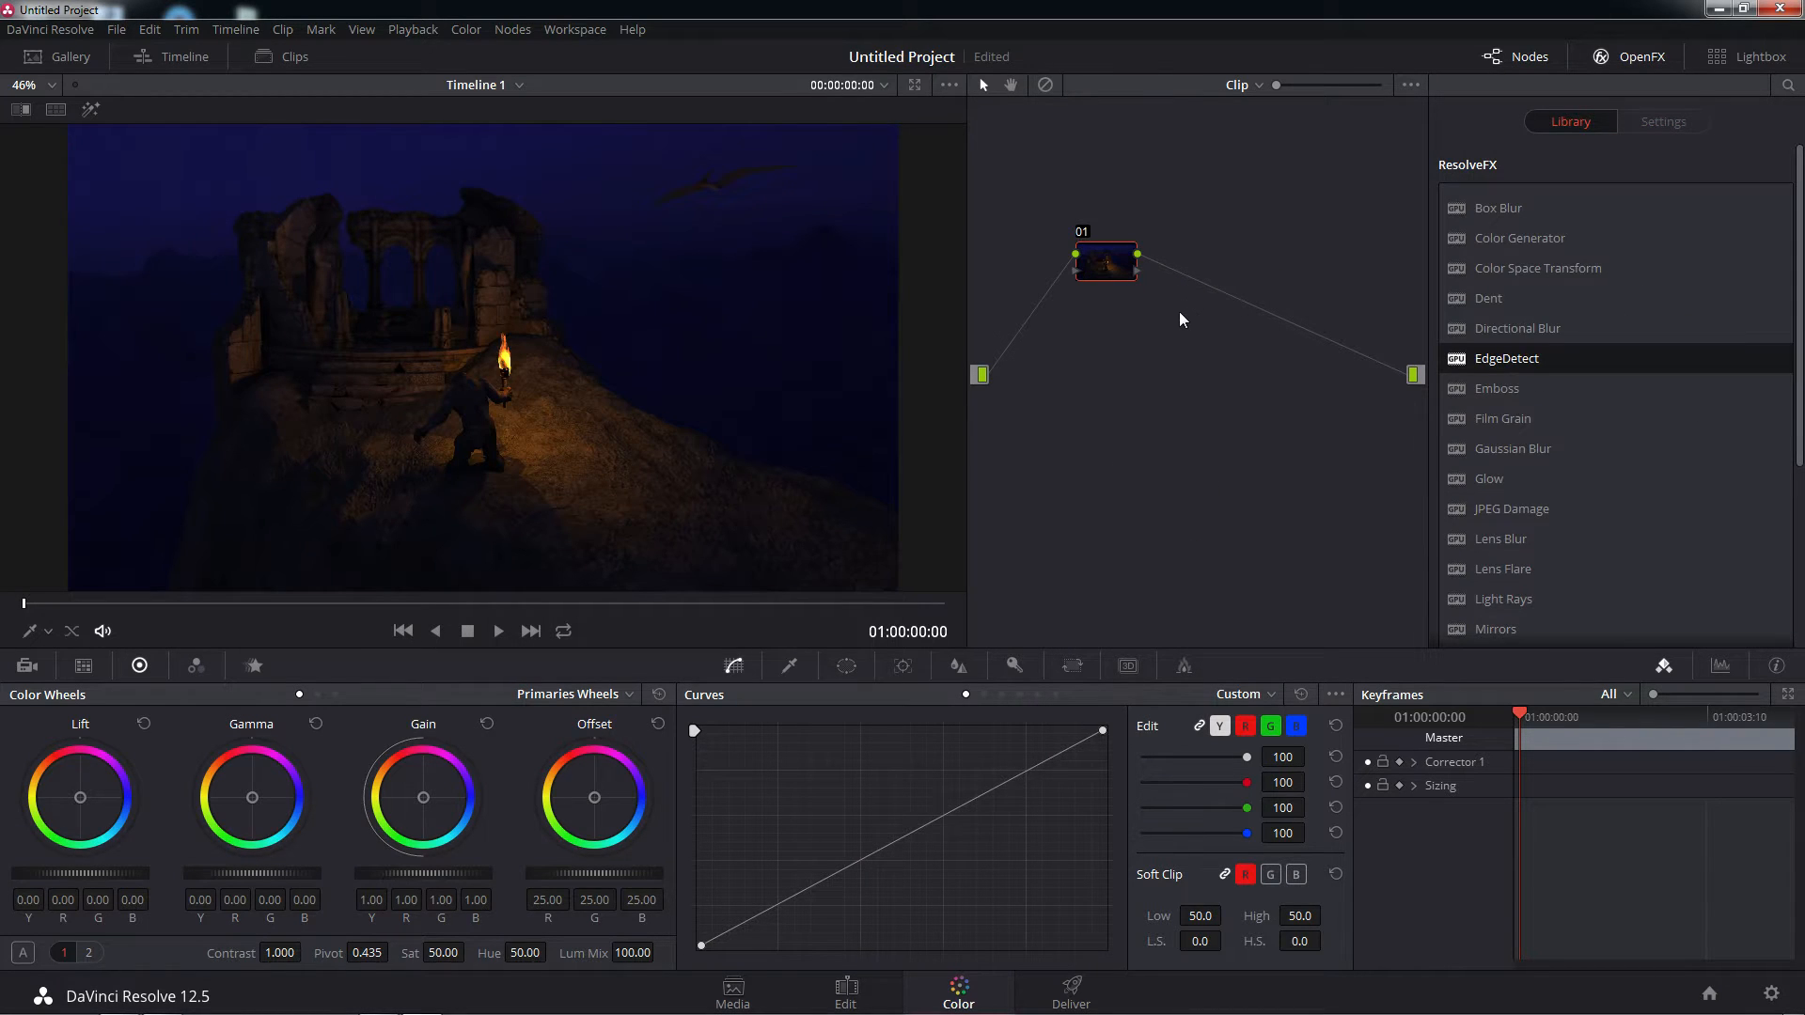
Move node 01 closer to the source input and add a serial node after it
left_click_drag(1110, 270, 1076, 278)
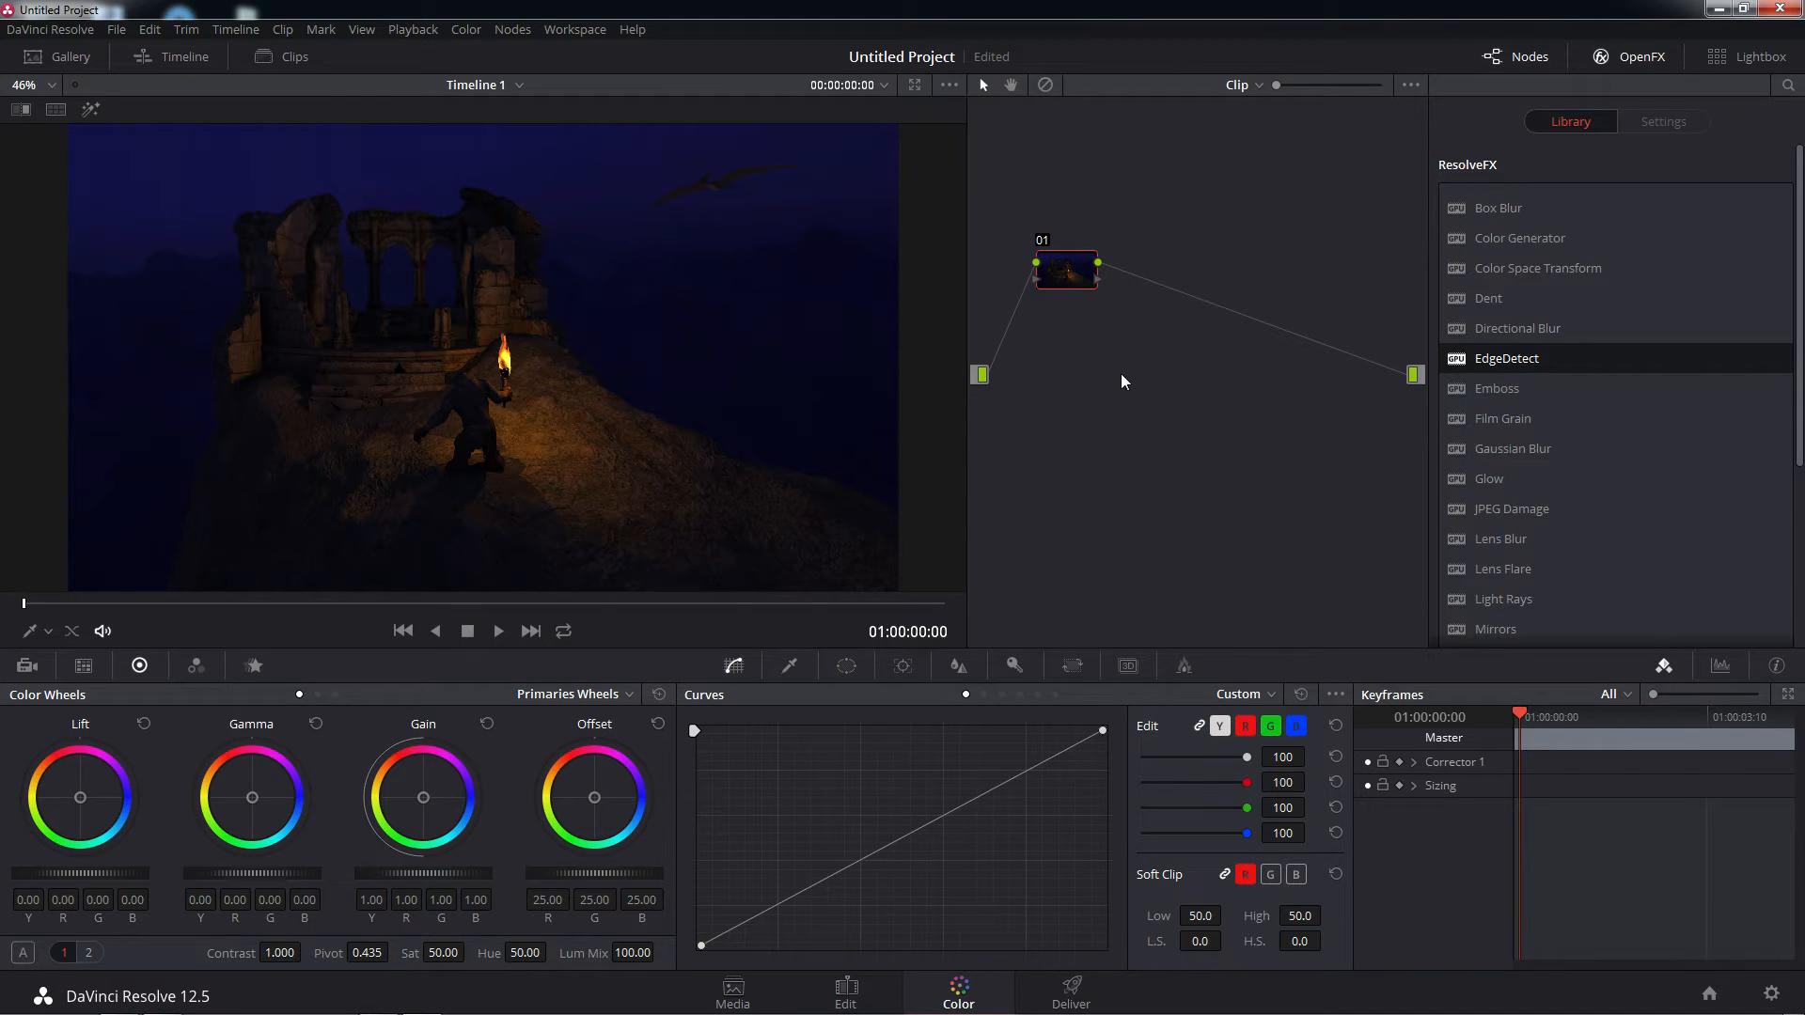
right_click(1070, 282)
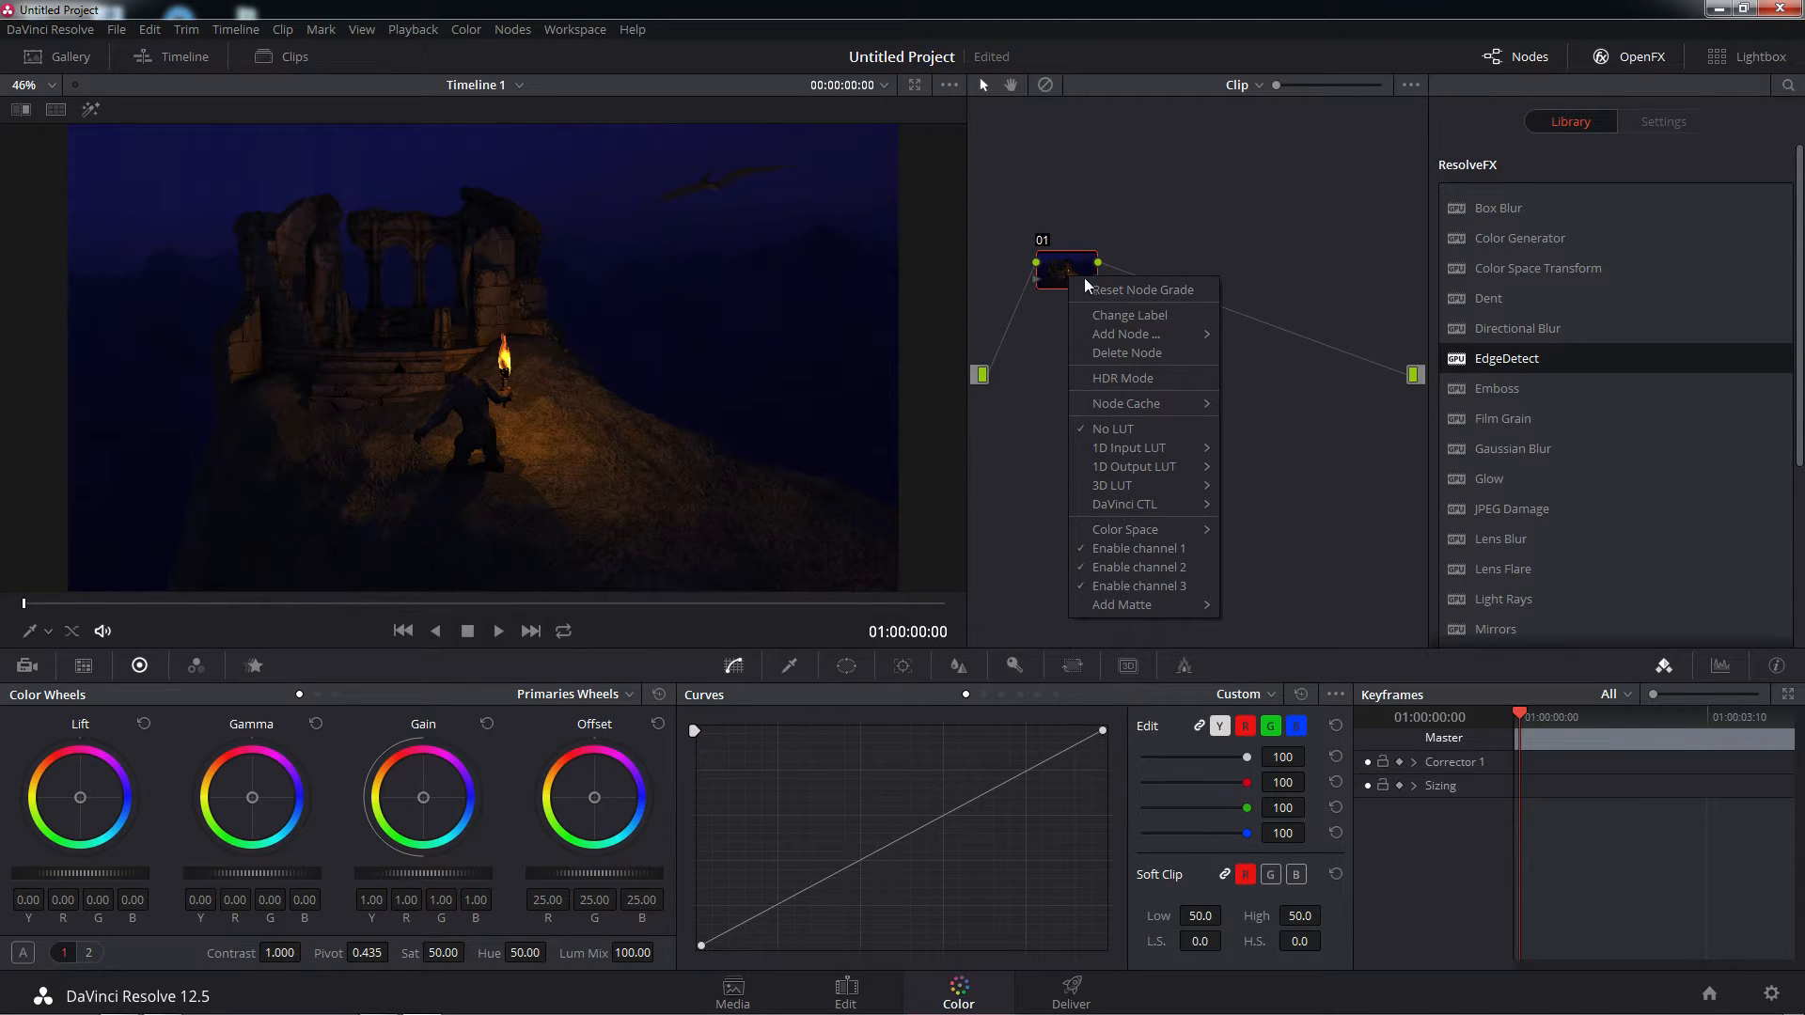
mouse_move(1132, 335)
left_click(1265, 341)
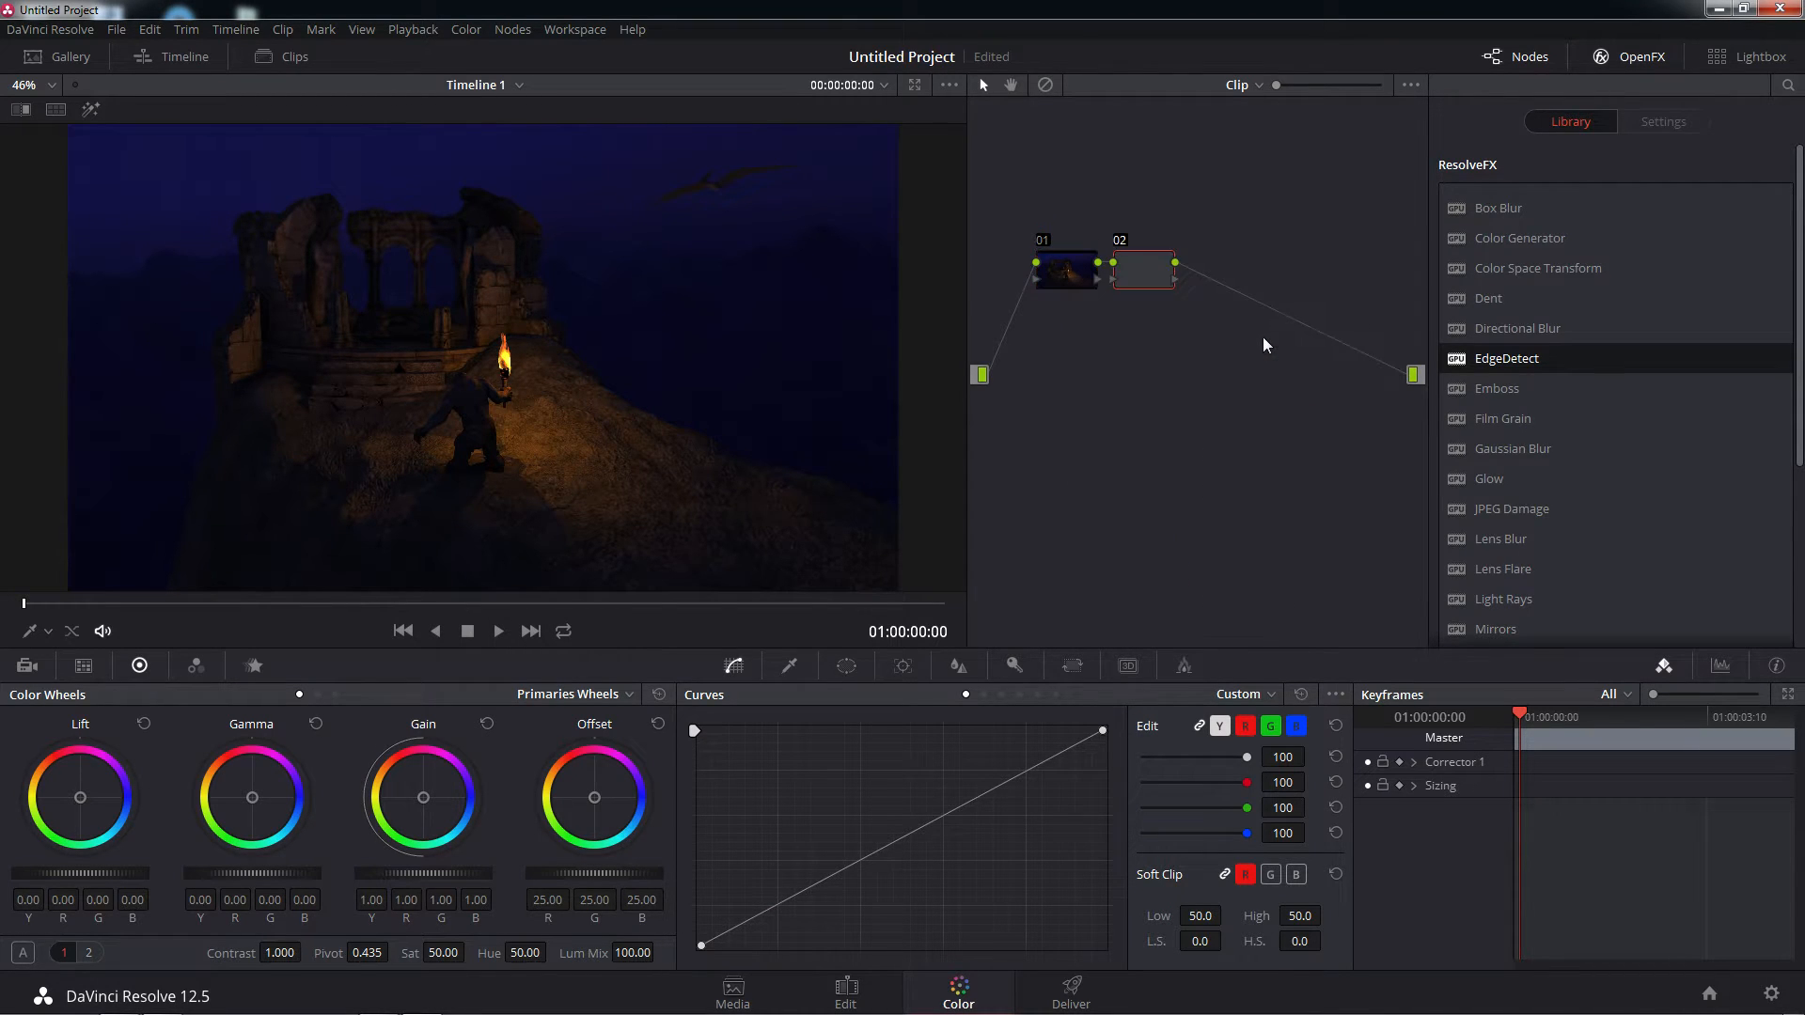
Add a serial node after node 02
right_click(1161, 272)
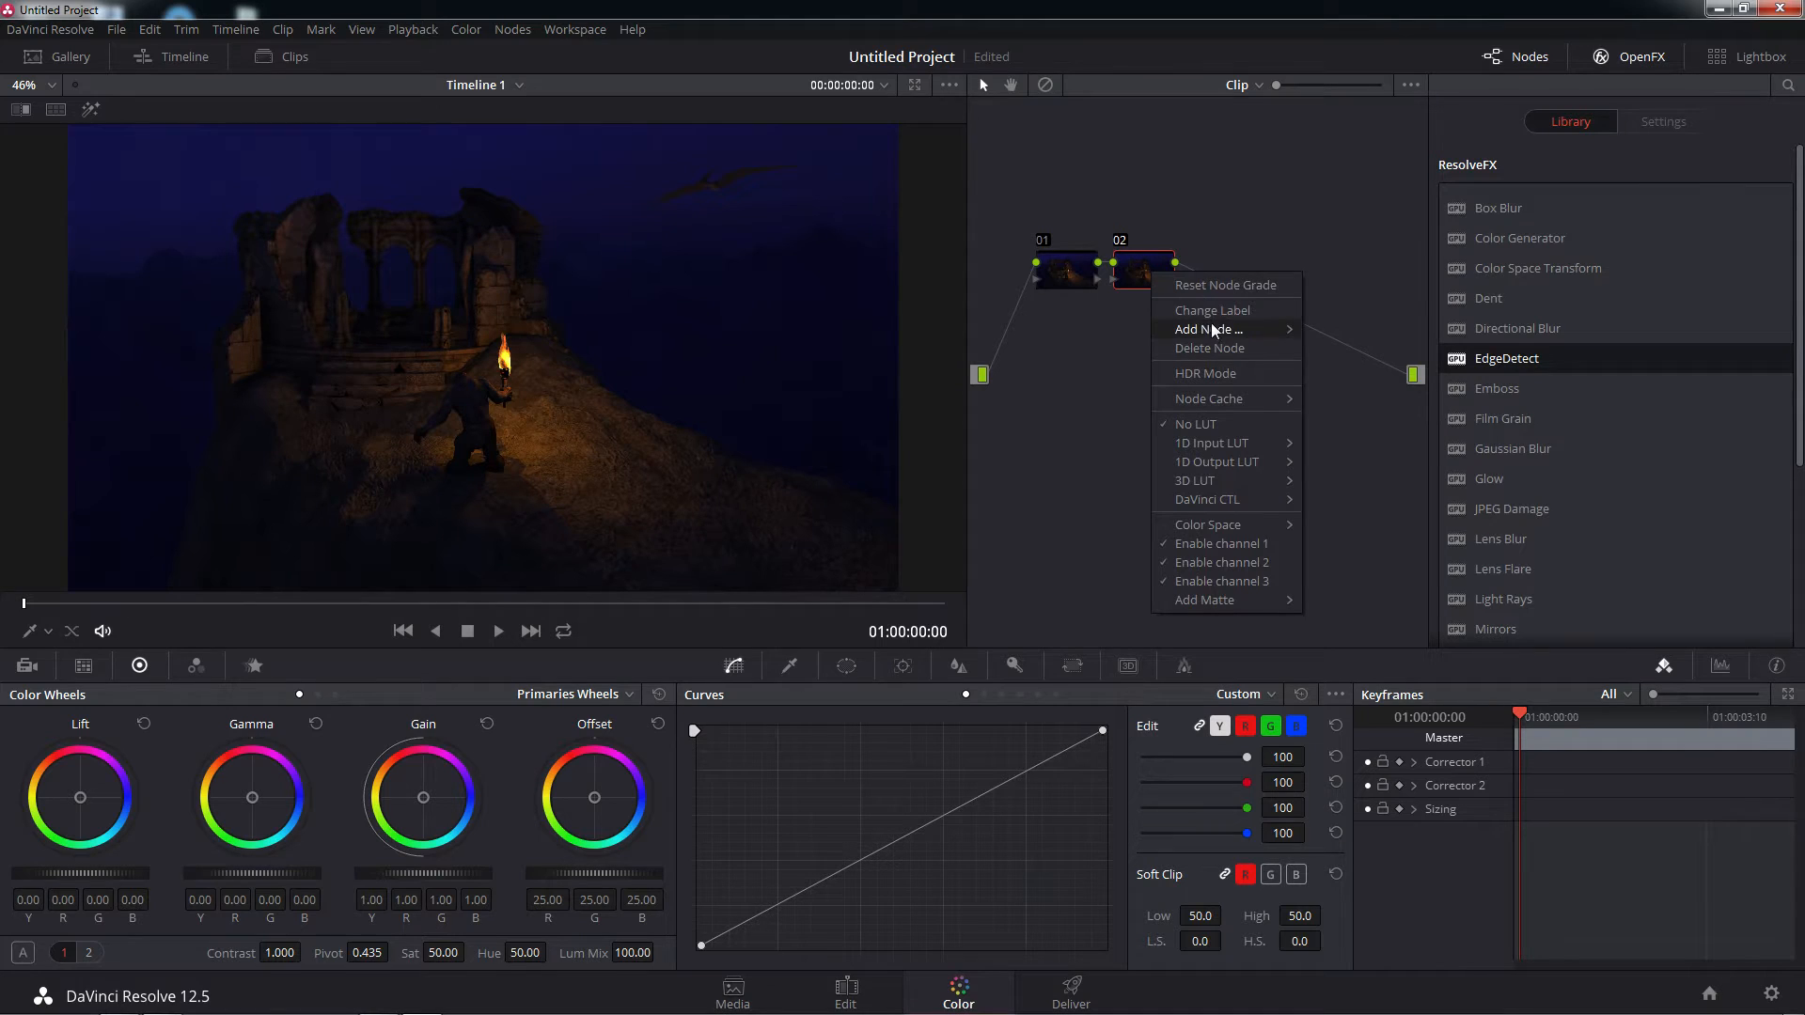
mouse_move(1210, 325)
left_click(1333, 336)
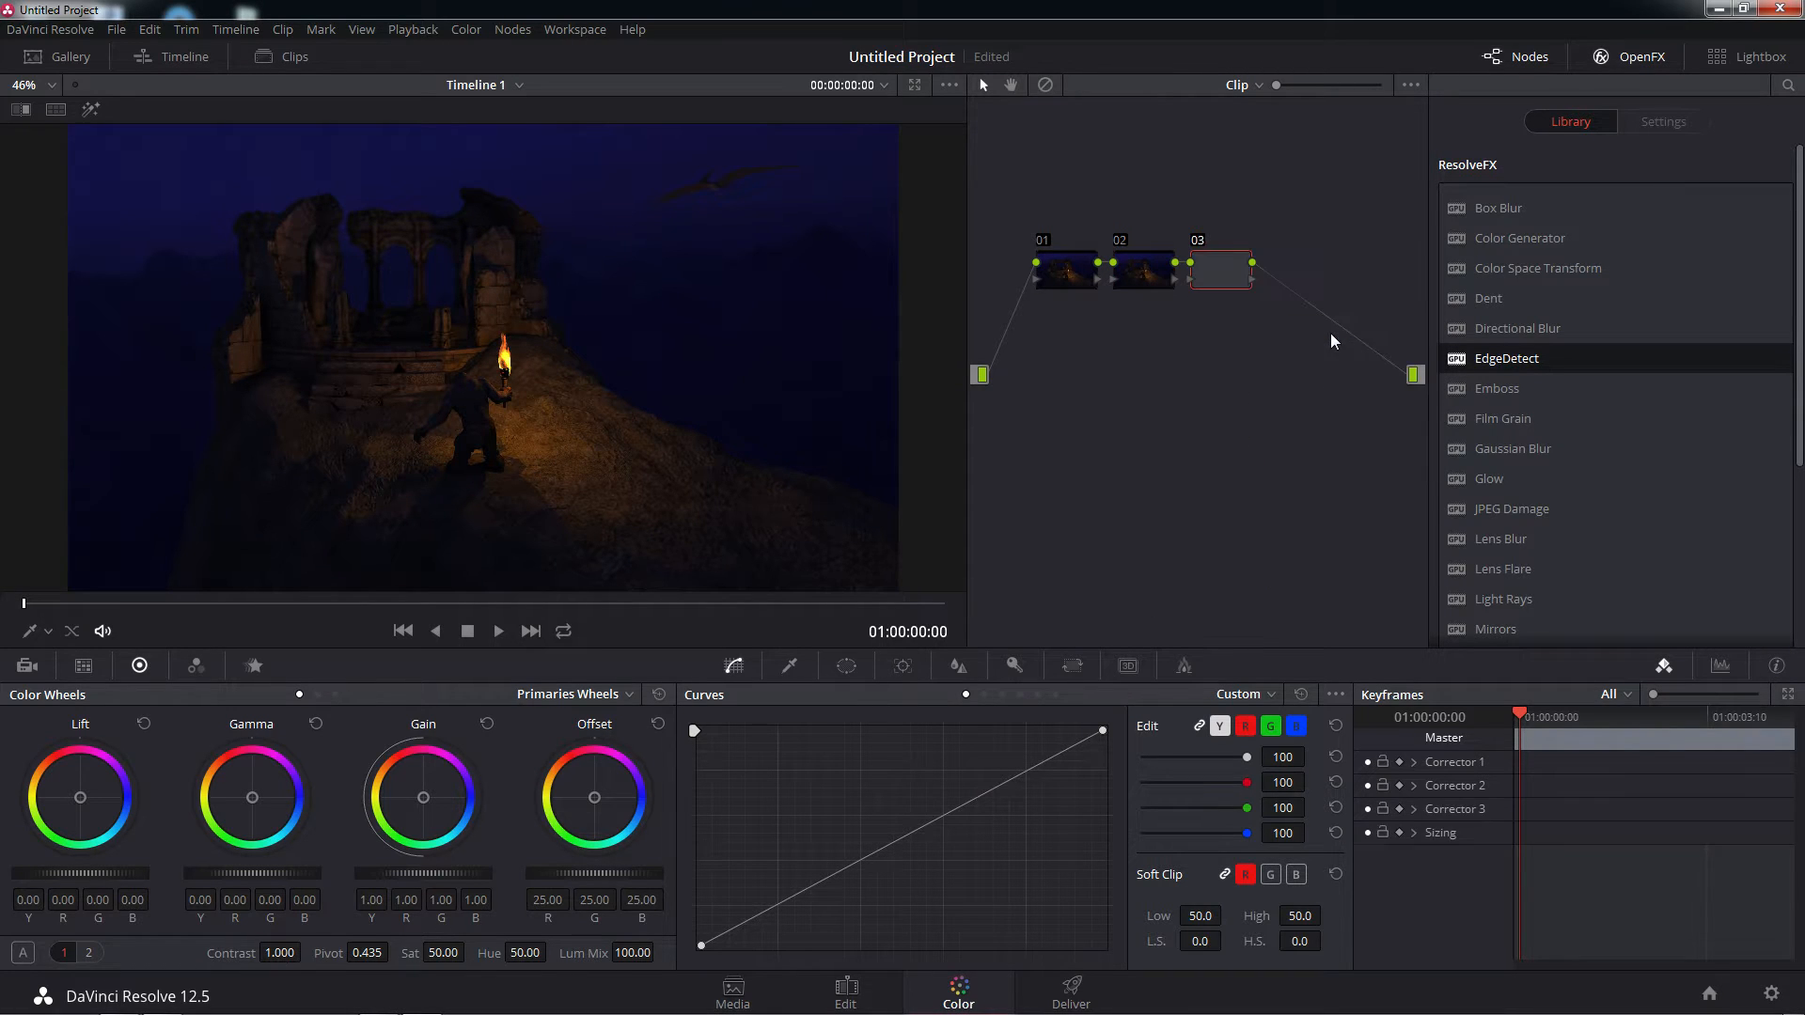
Spread the three nodes apart in the node graph, with node 02 raised above nodes 01 and 03
left_click_drag(1221, 277, 1288, 290)
left_click_drag(1085, 269, 1152, 240)
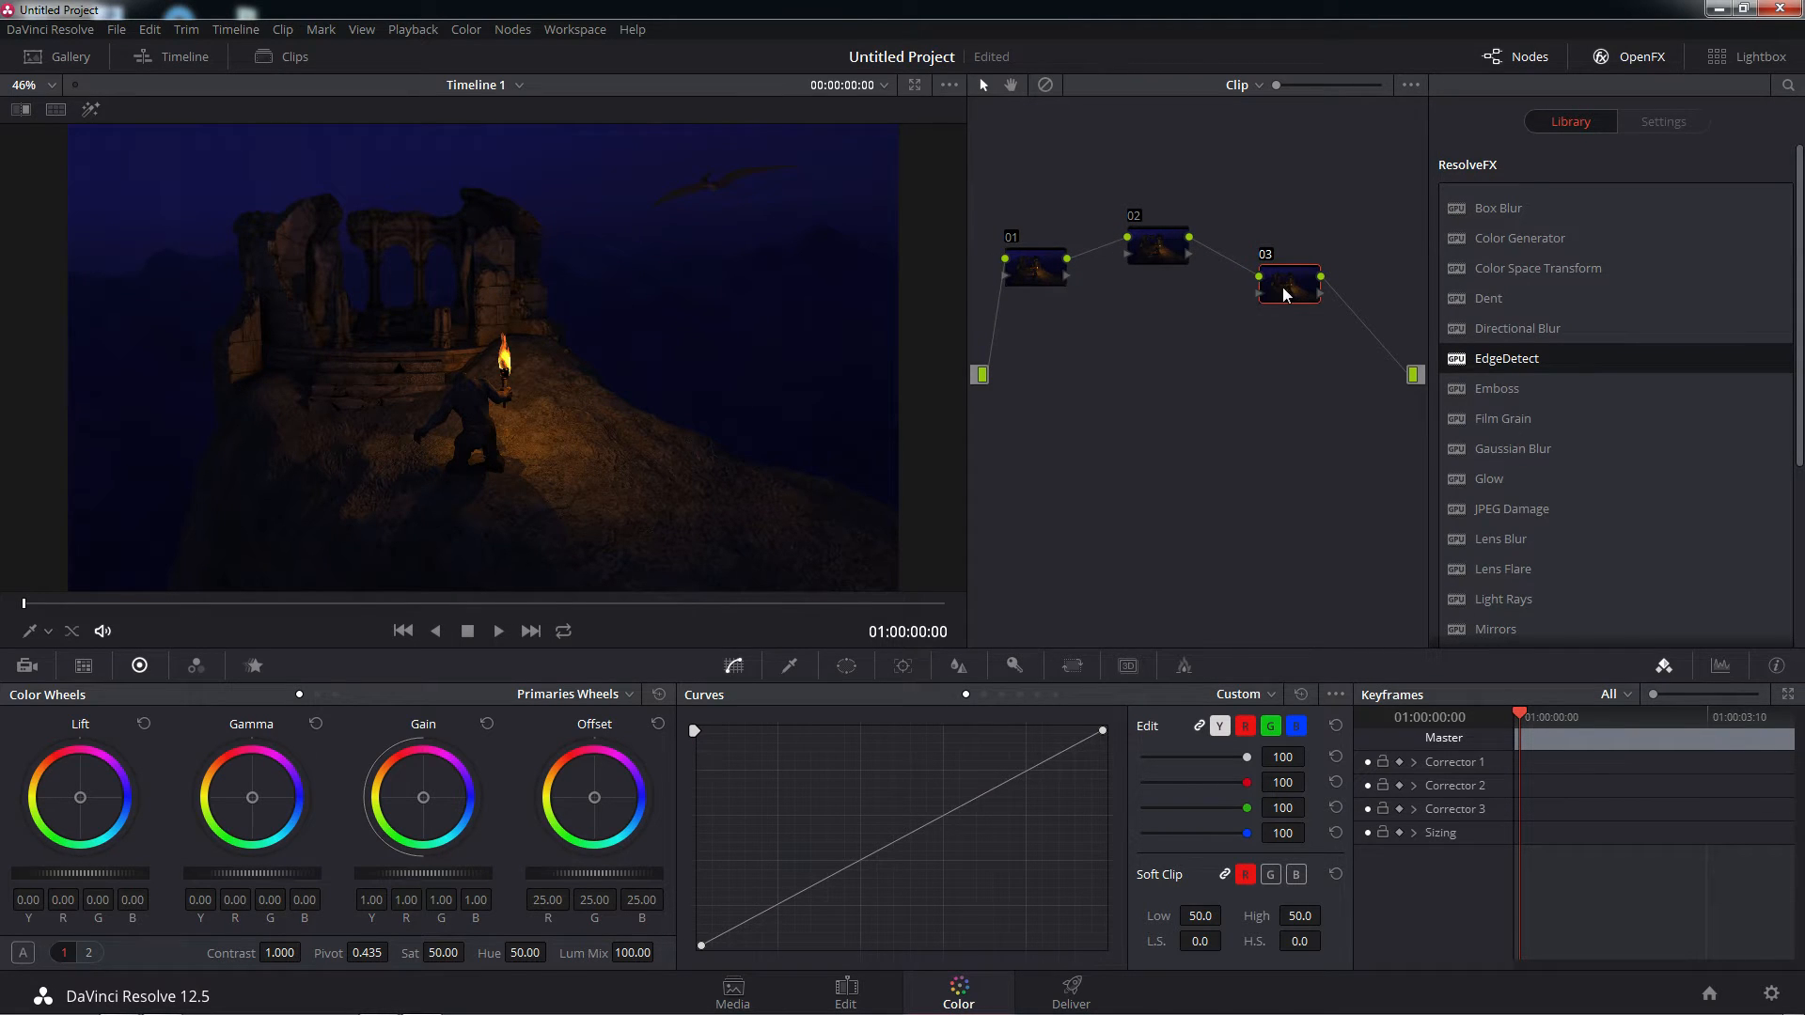
left_click_drag(1284, 289, 1268, 283)
left_click_drag(1276, 282, 1307, 284)
left_click_drag(1150, 256, 1192, 253)
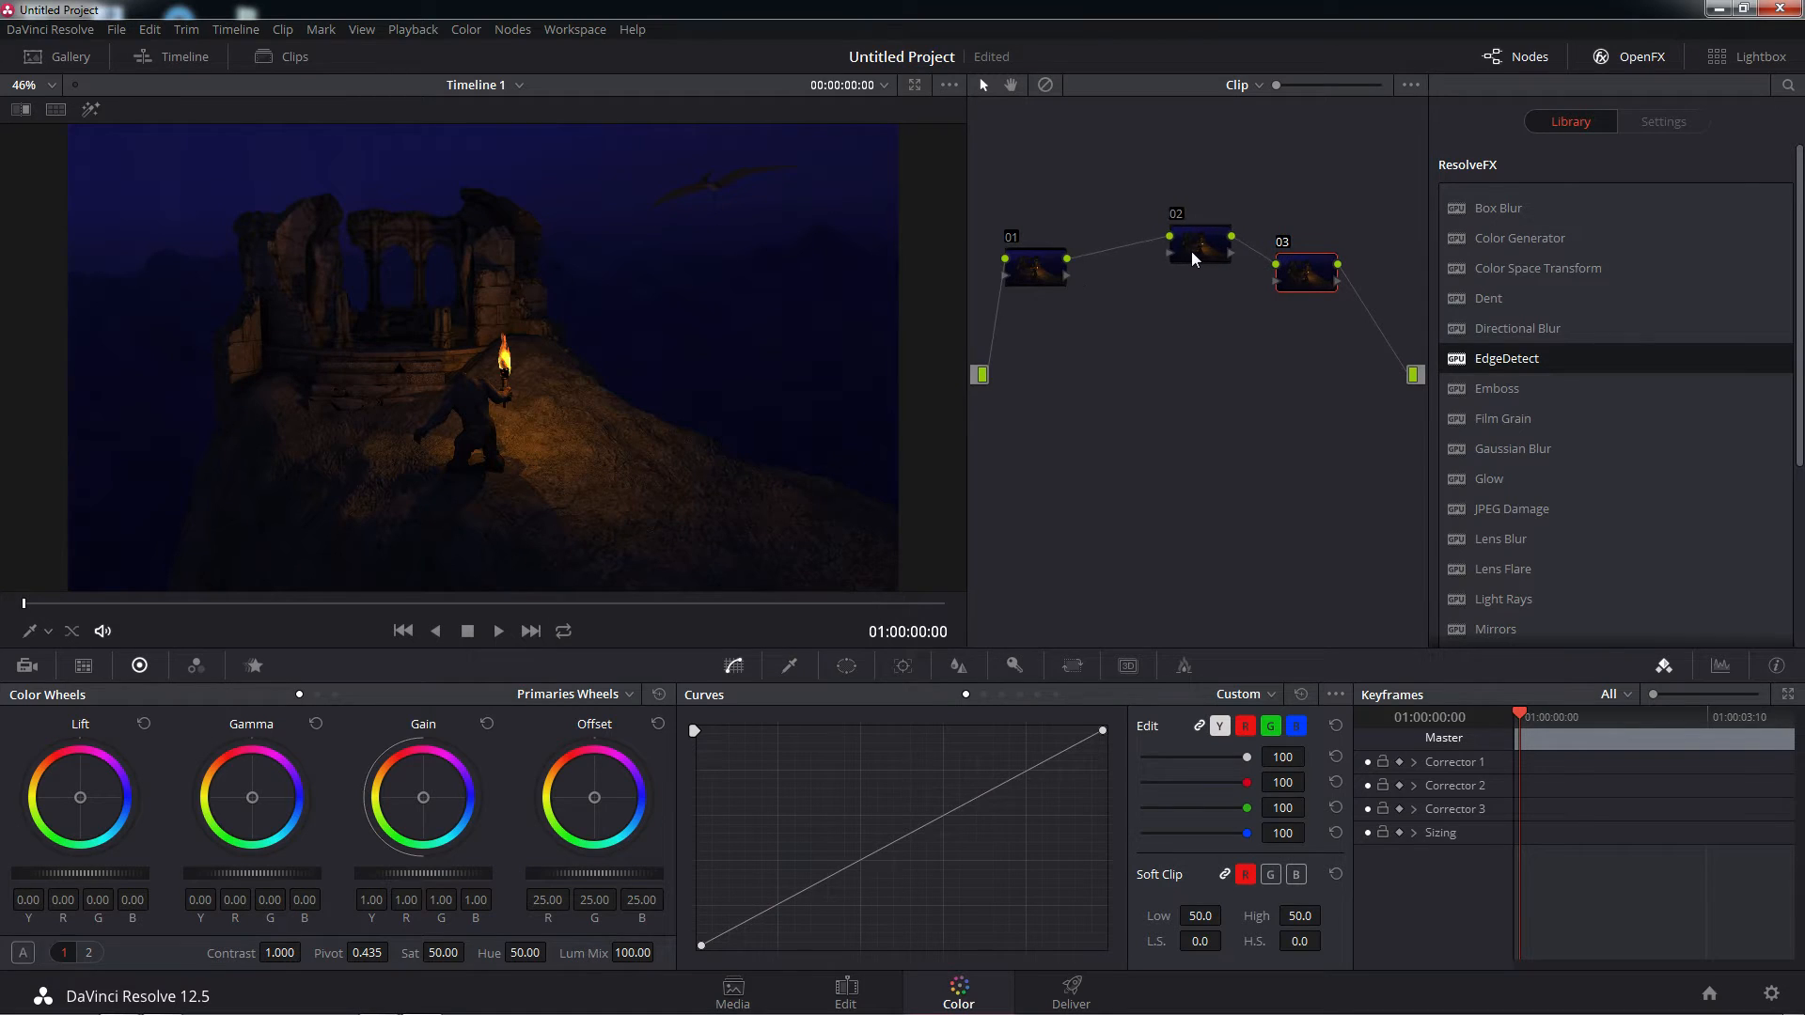
left_click_drag(1026, 269, 1061, 285)
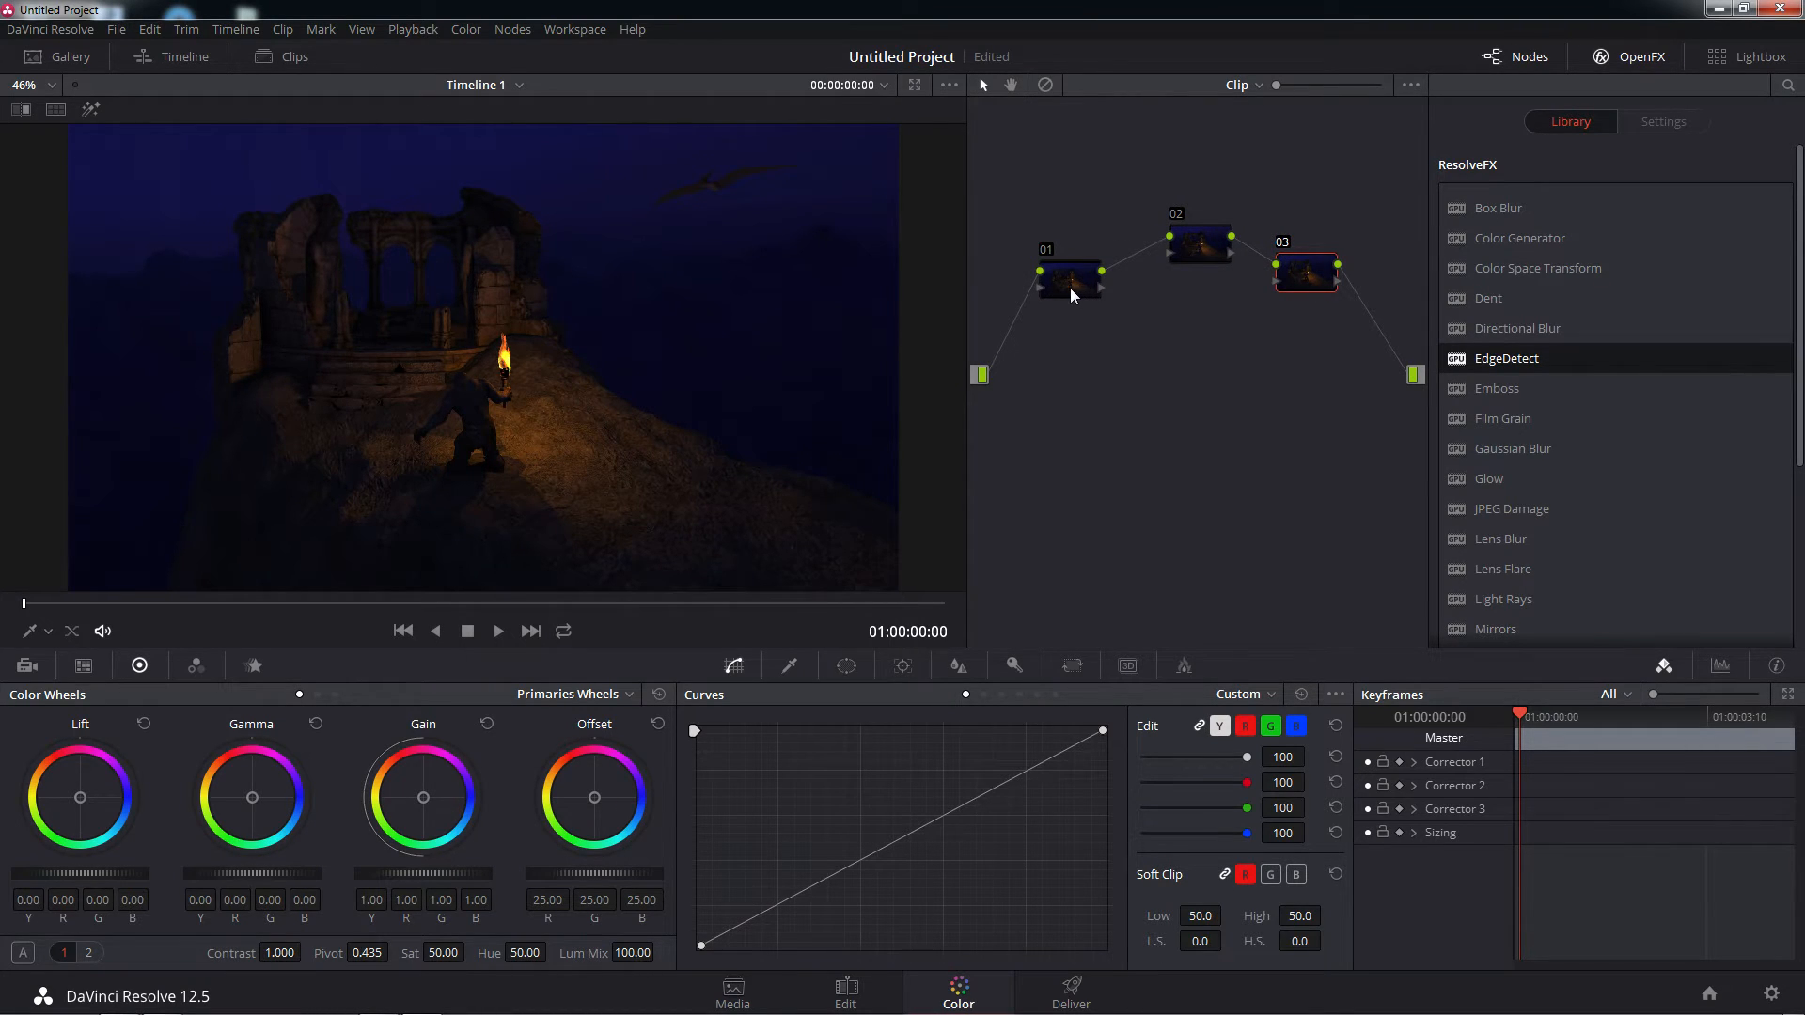
right_click(1070, 294)
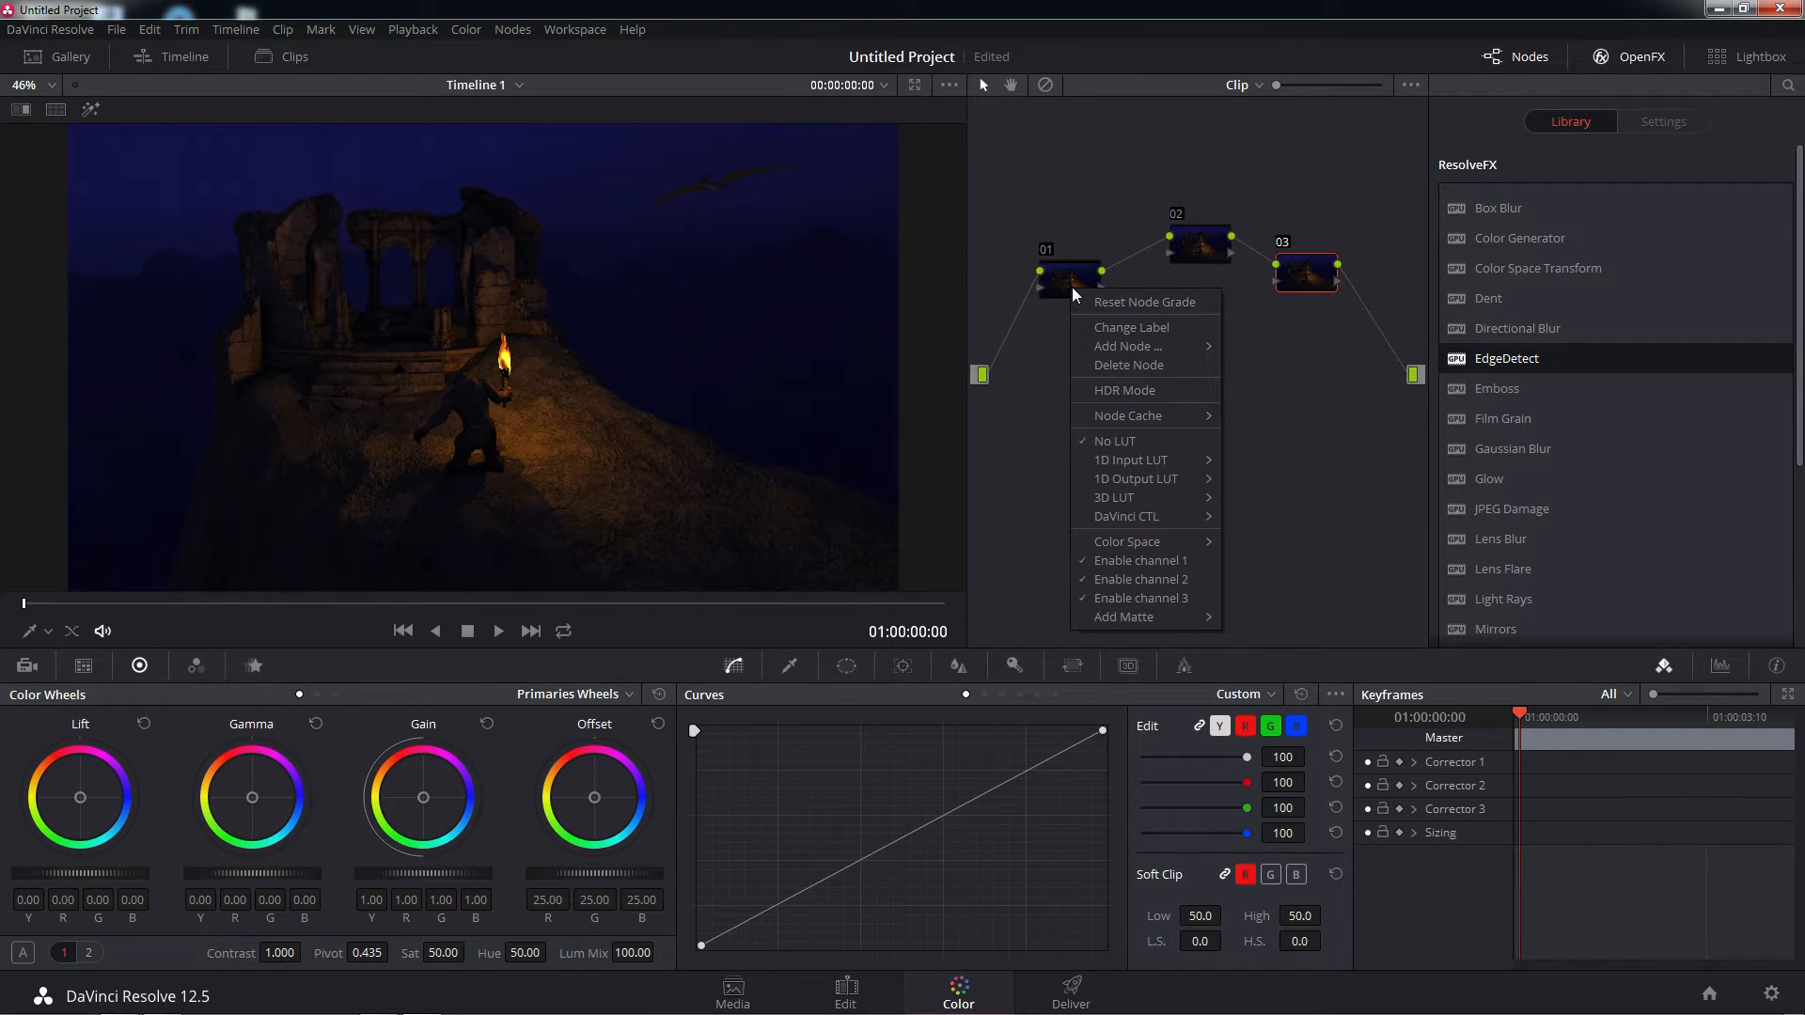
left_click(1071, 285)
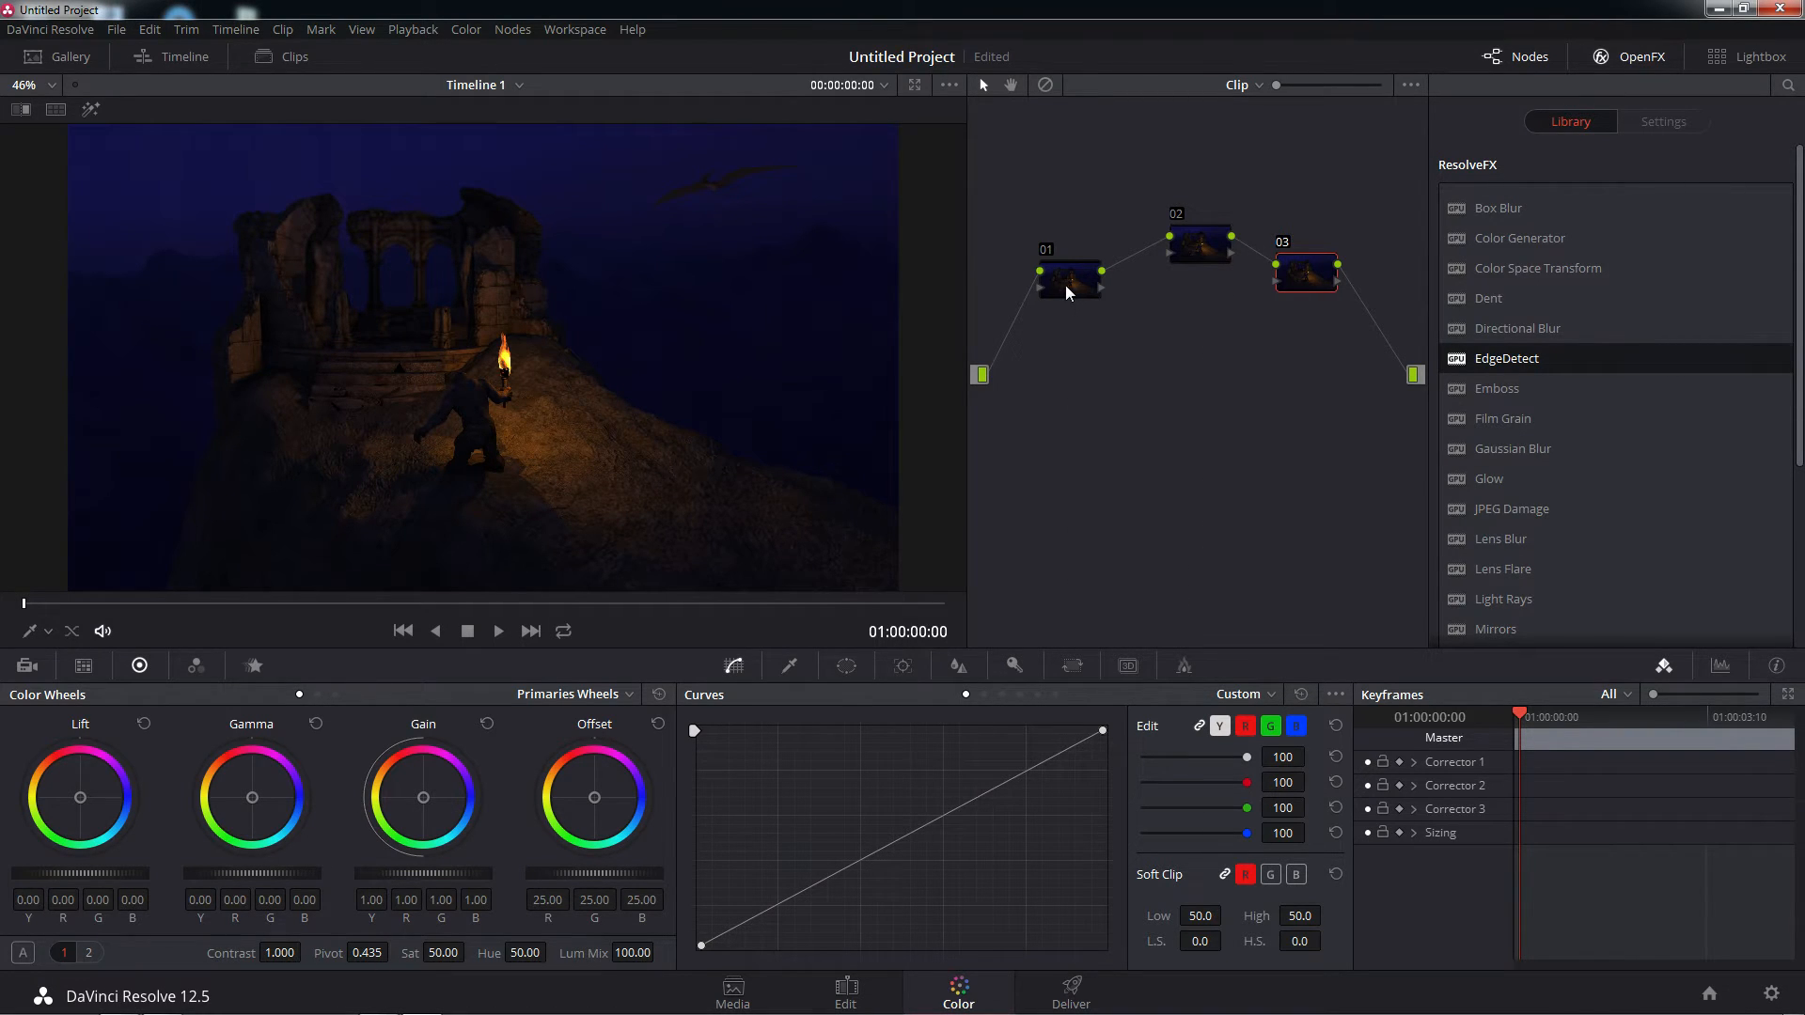
Review the timeline resolution options in the project settings, set the resolution to 1828 x 1556 Scope and save
left_click(116, 30)
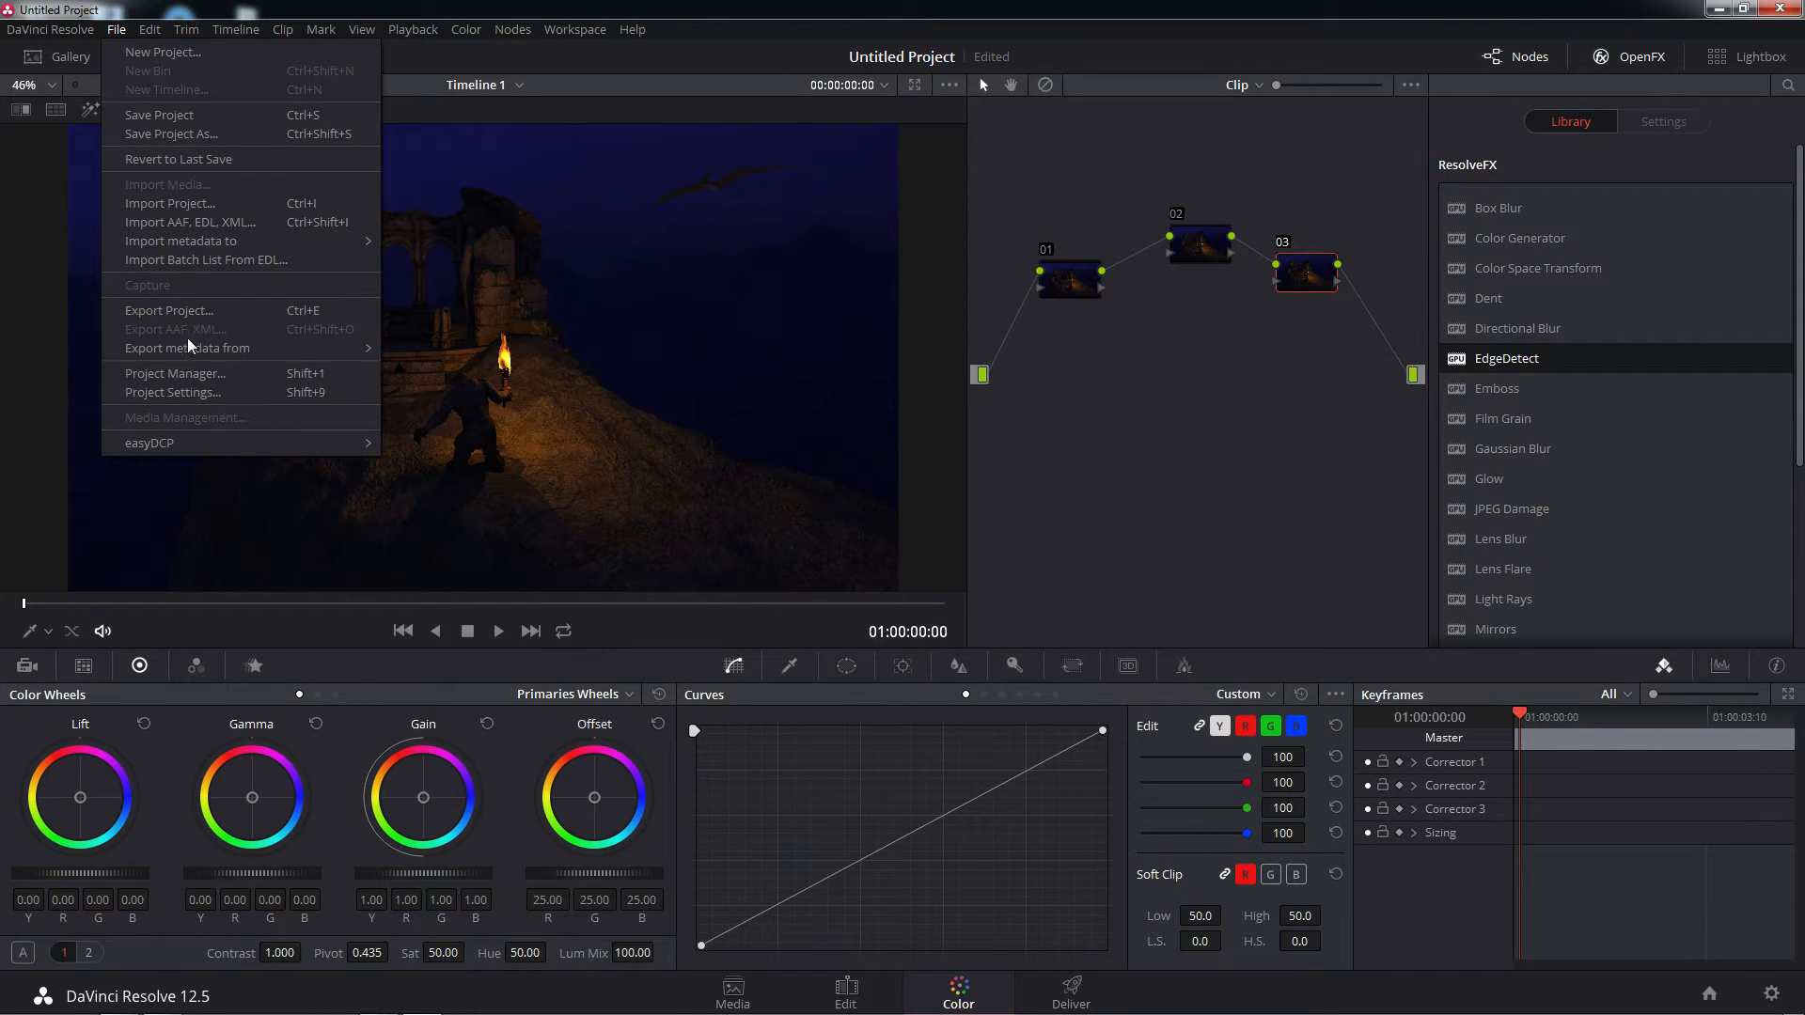
left_click(183, 391)
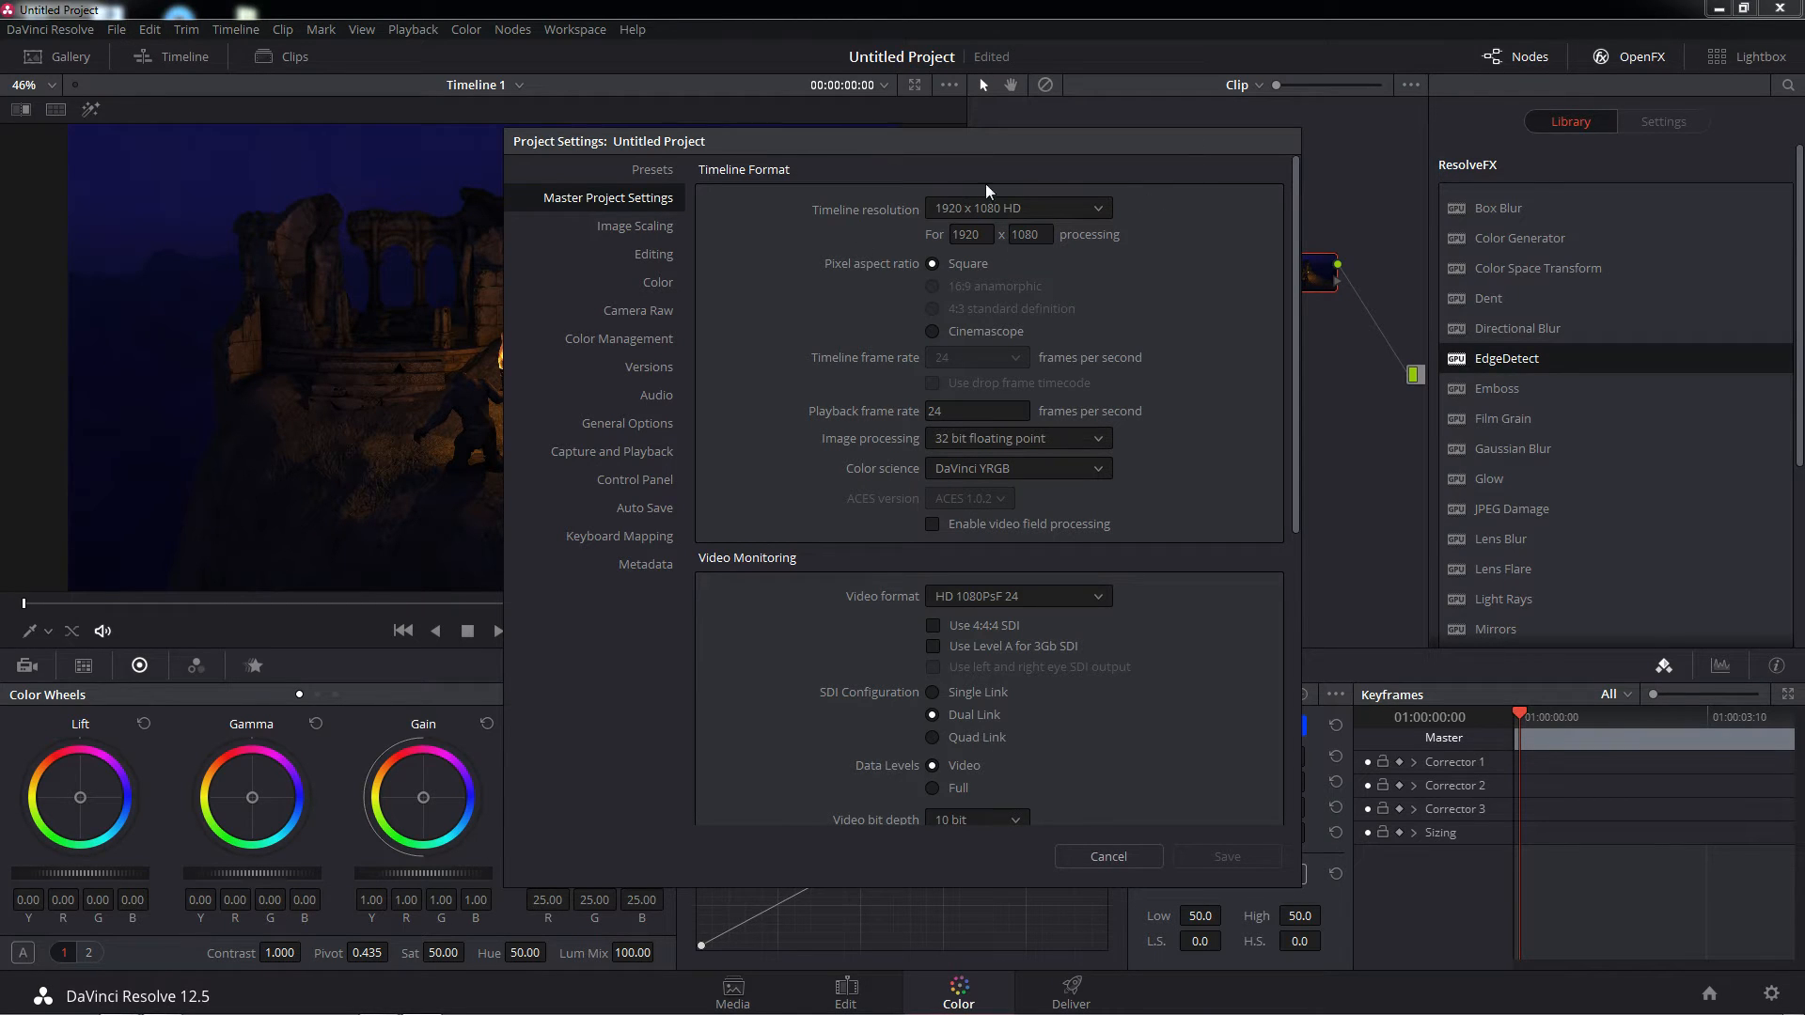
left_click(1105, 211)
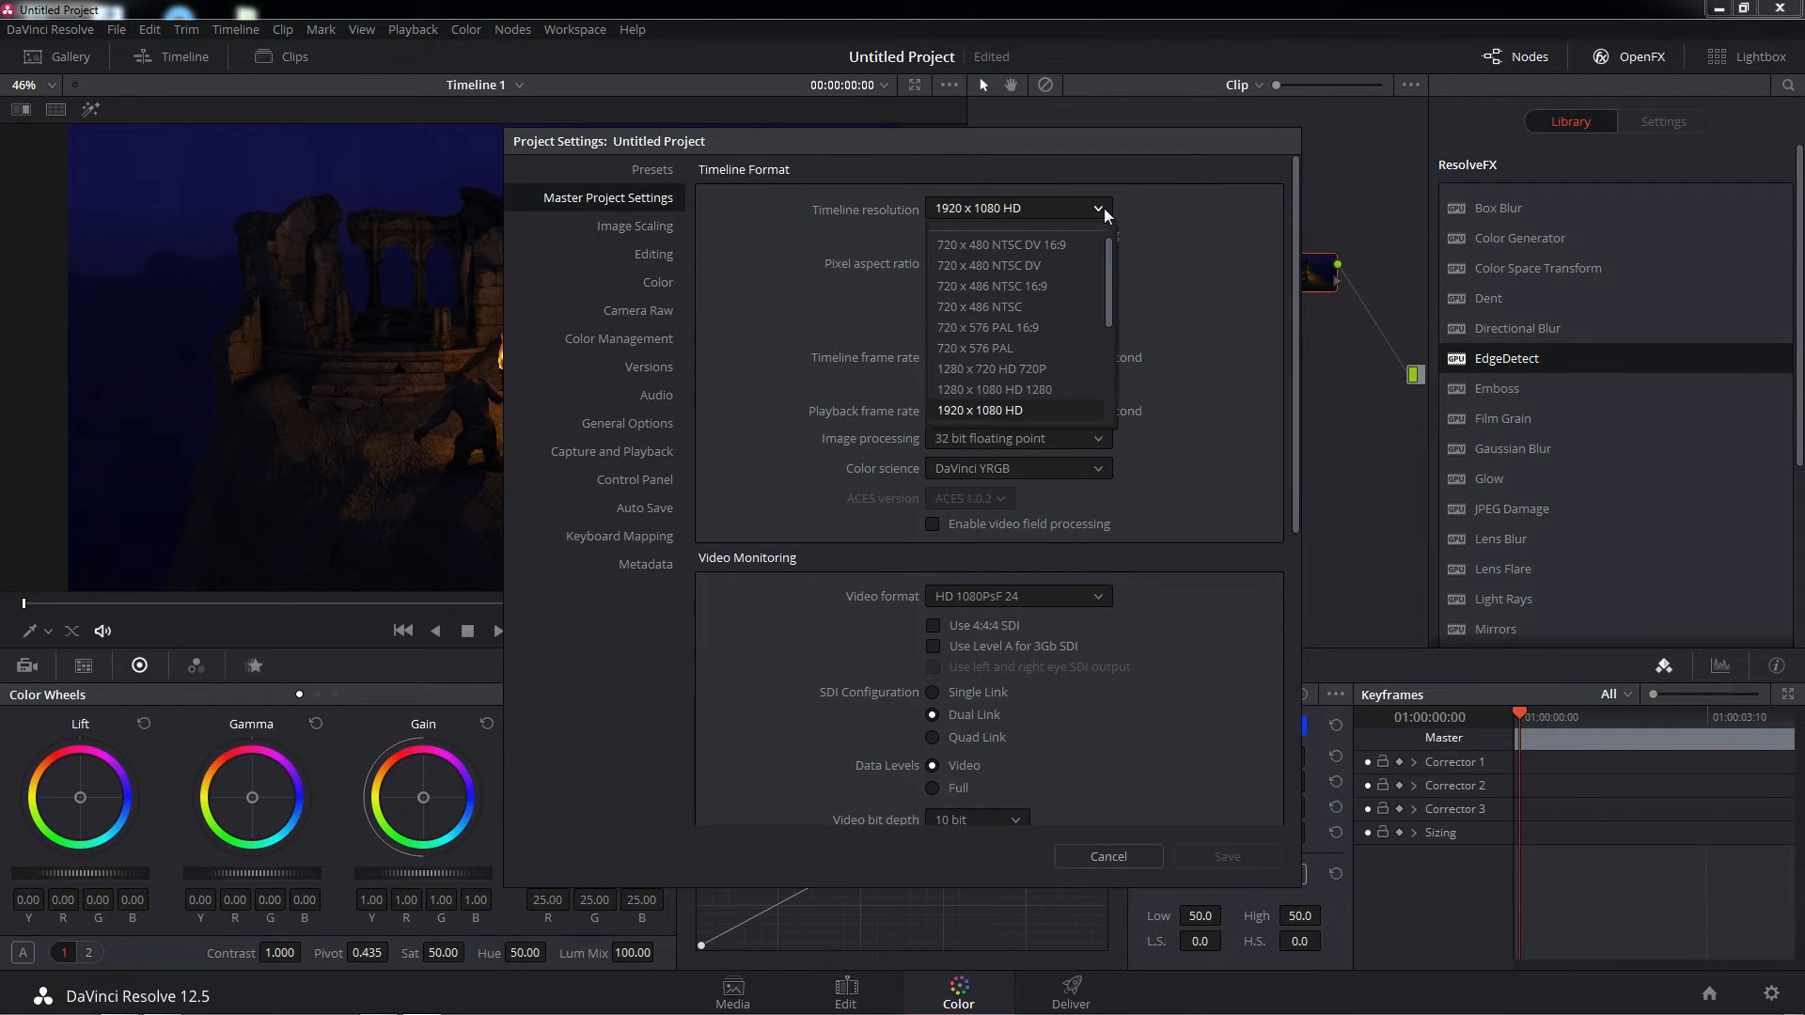
left_click(1154, 207)
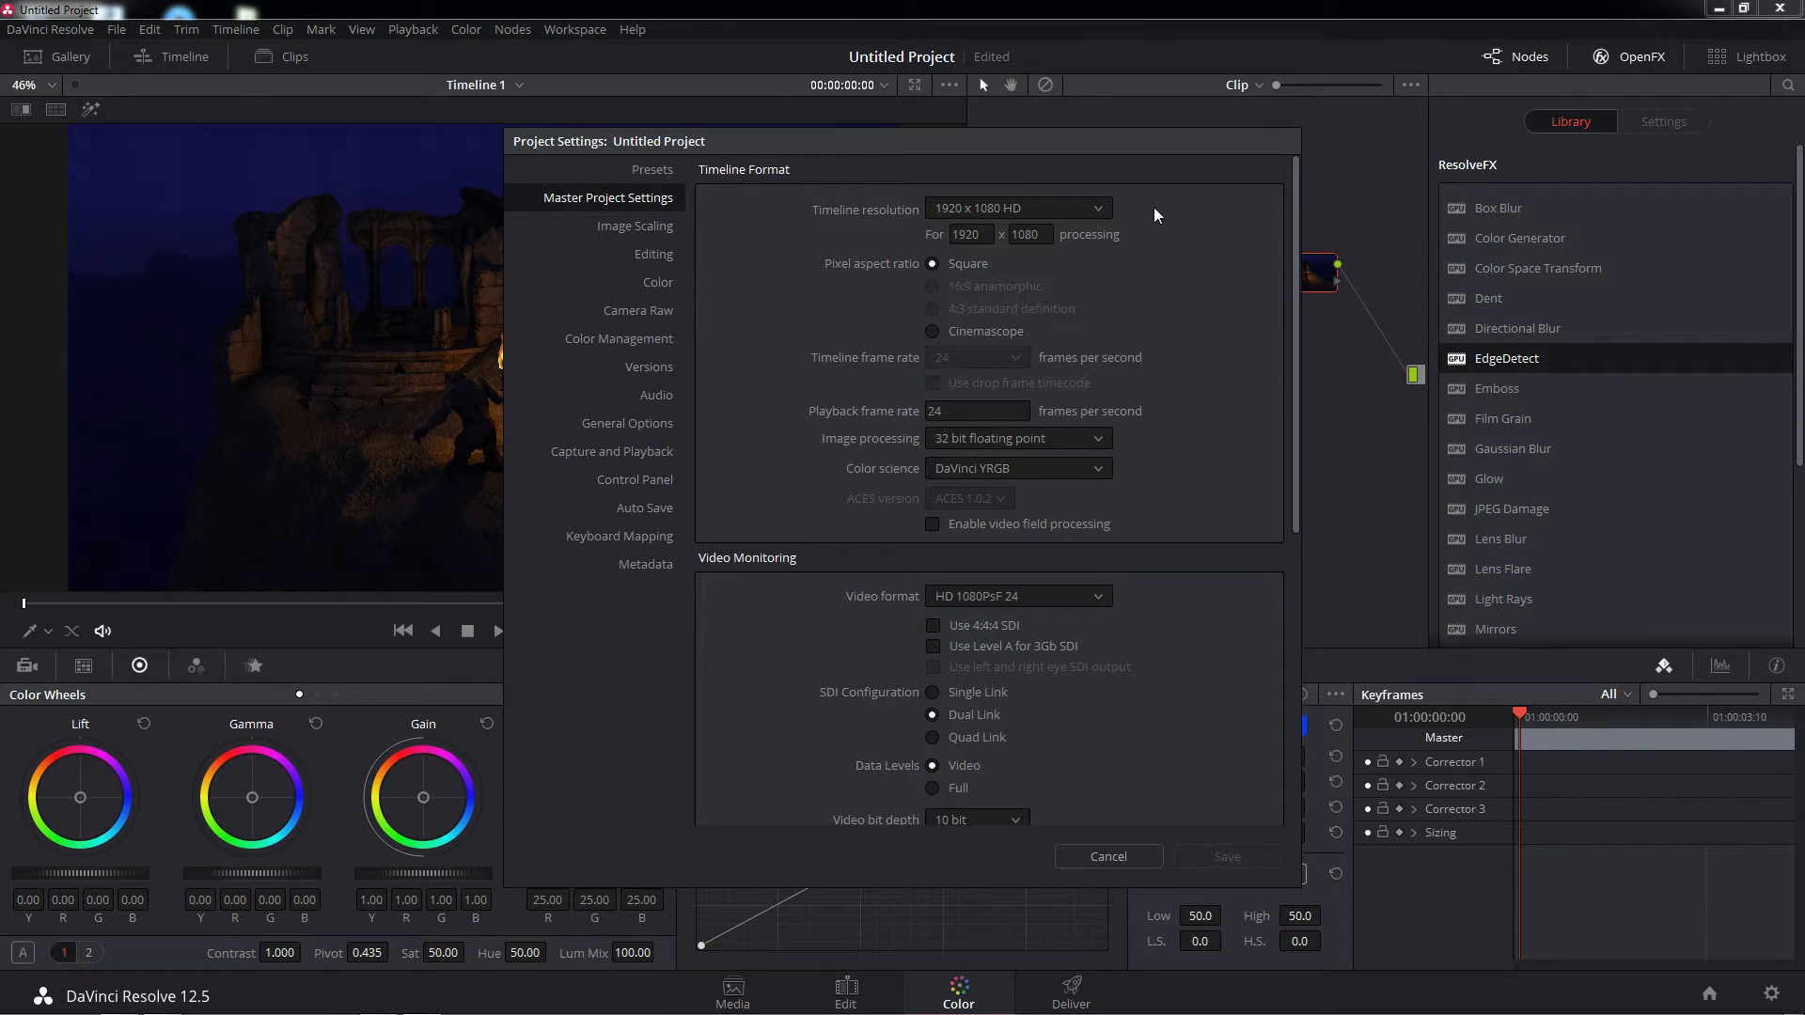
left_click(1108, 207)
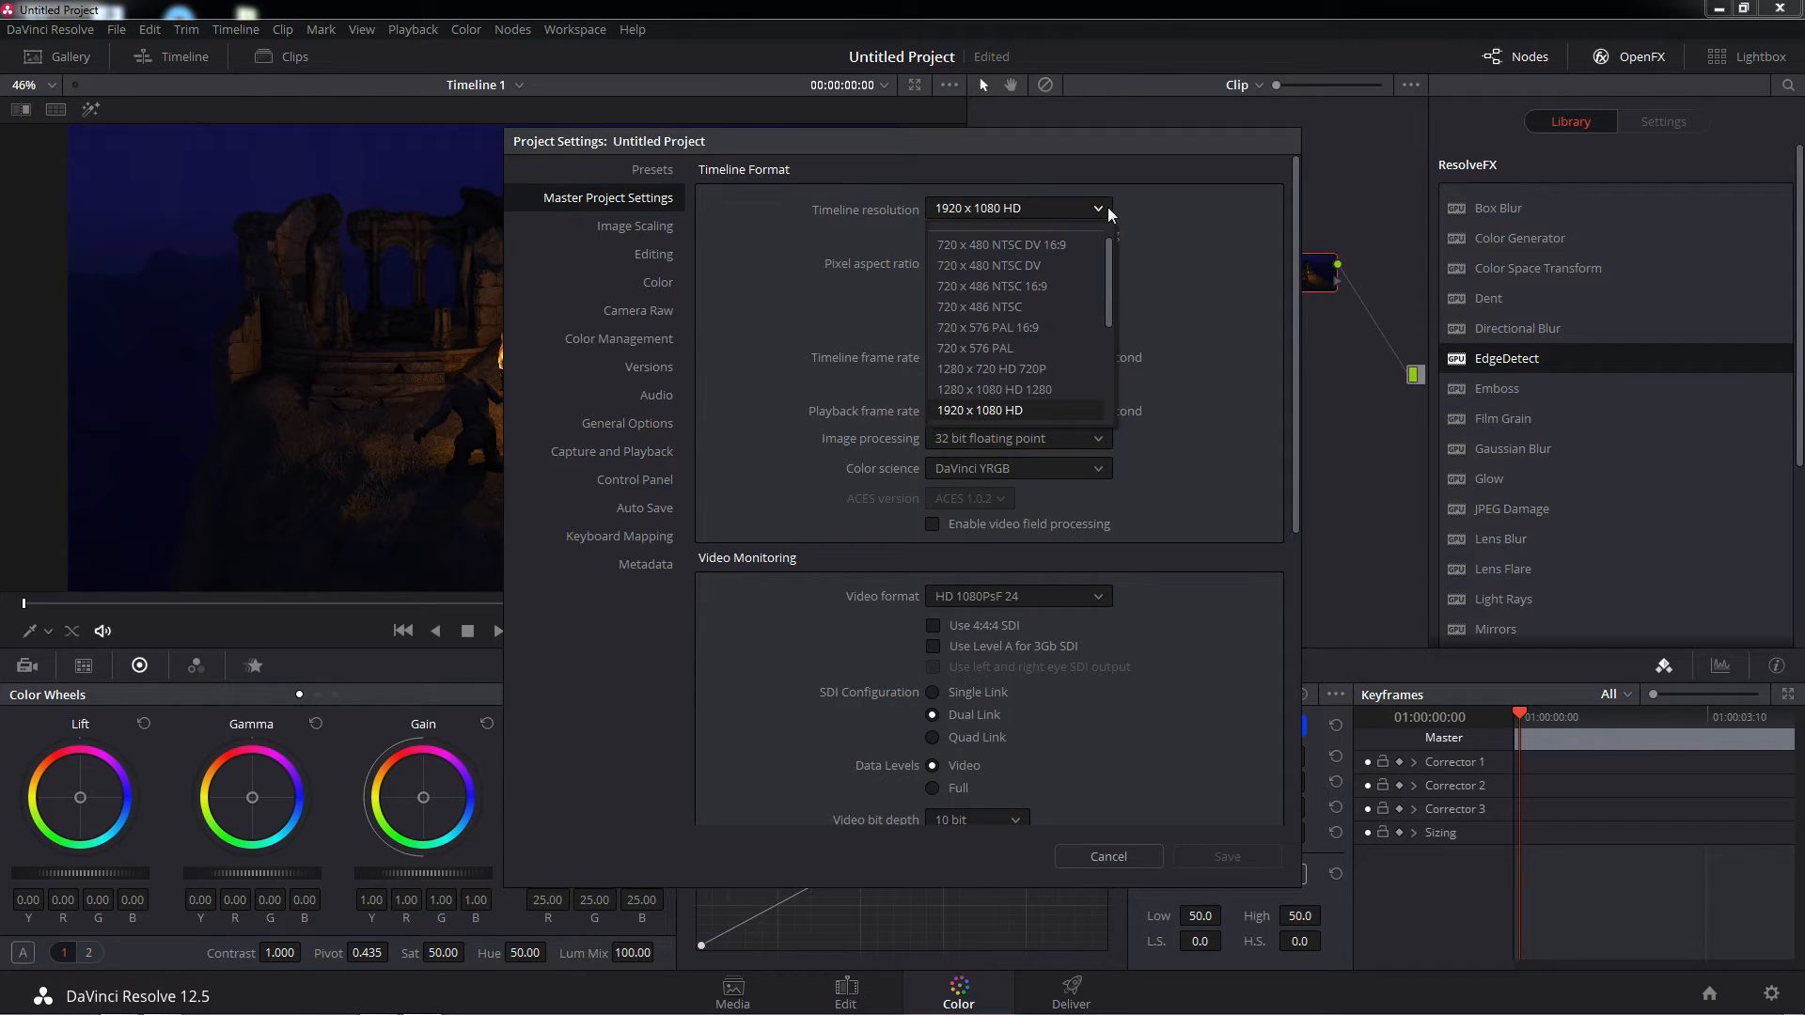
scroll(1064, 305, "down", 3)
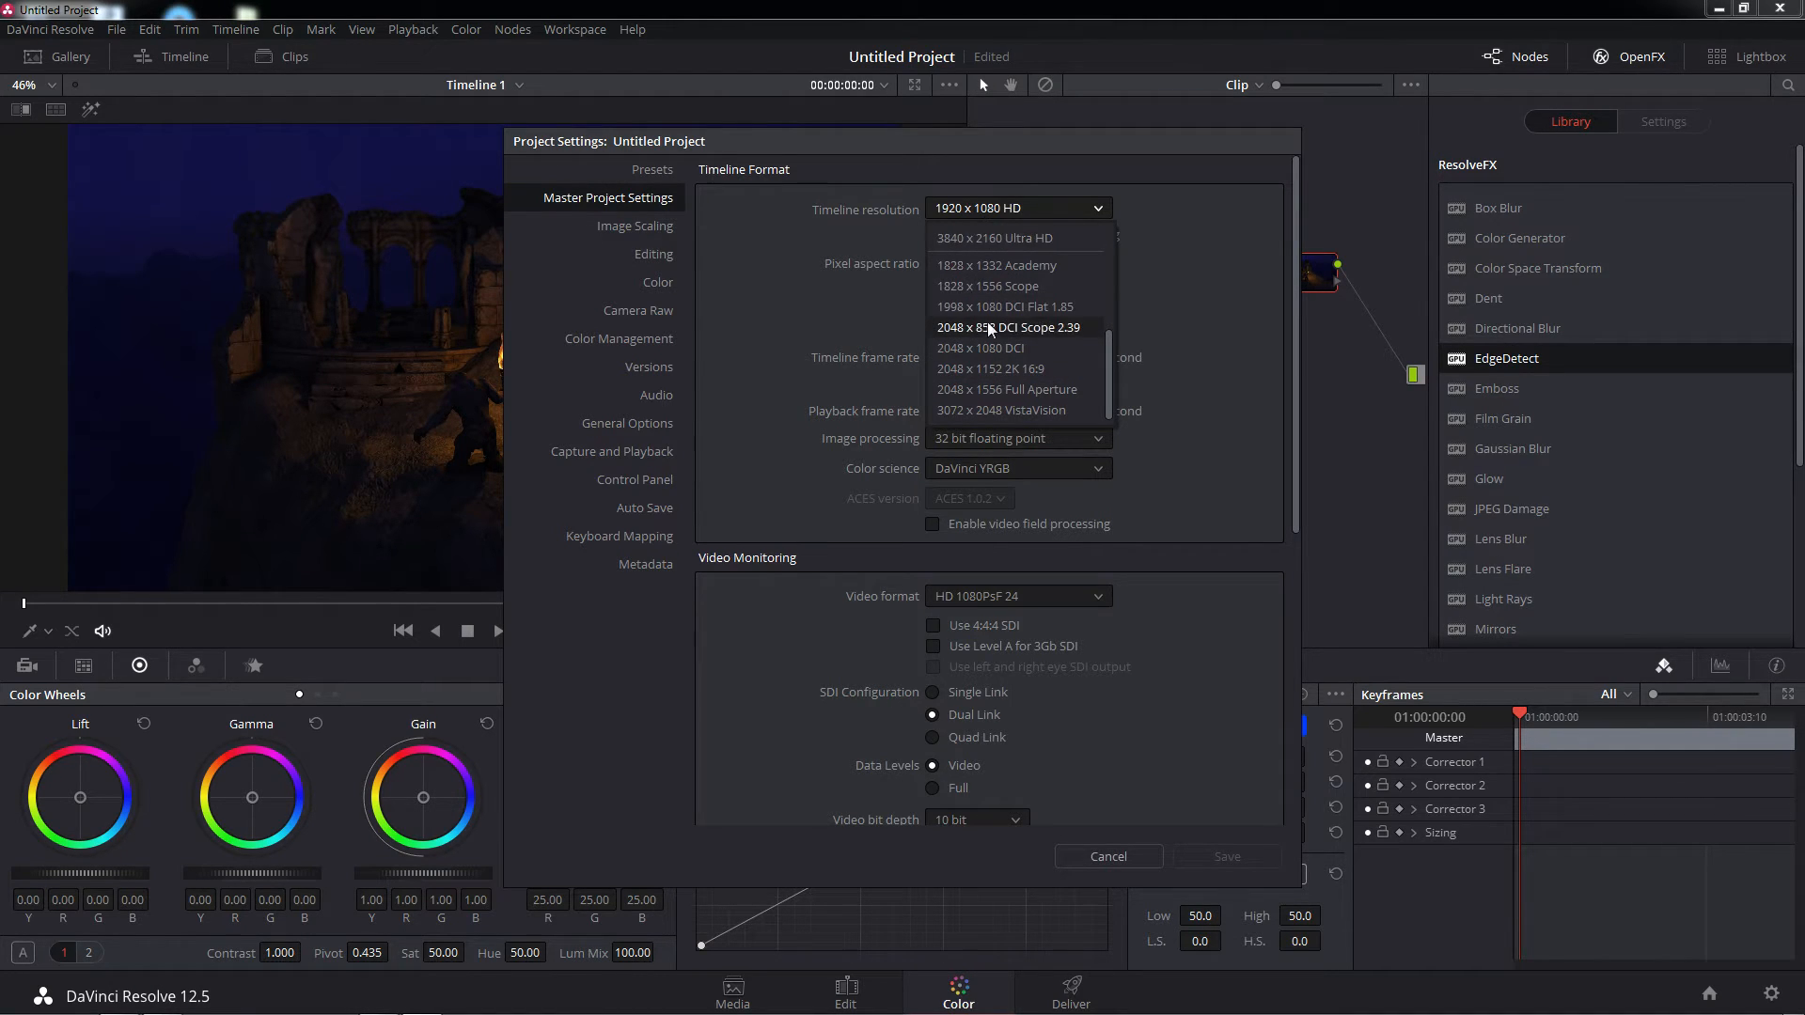
left_click(1175, 247)
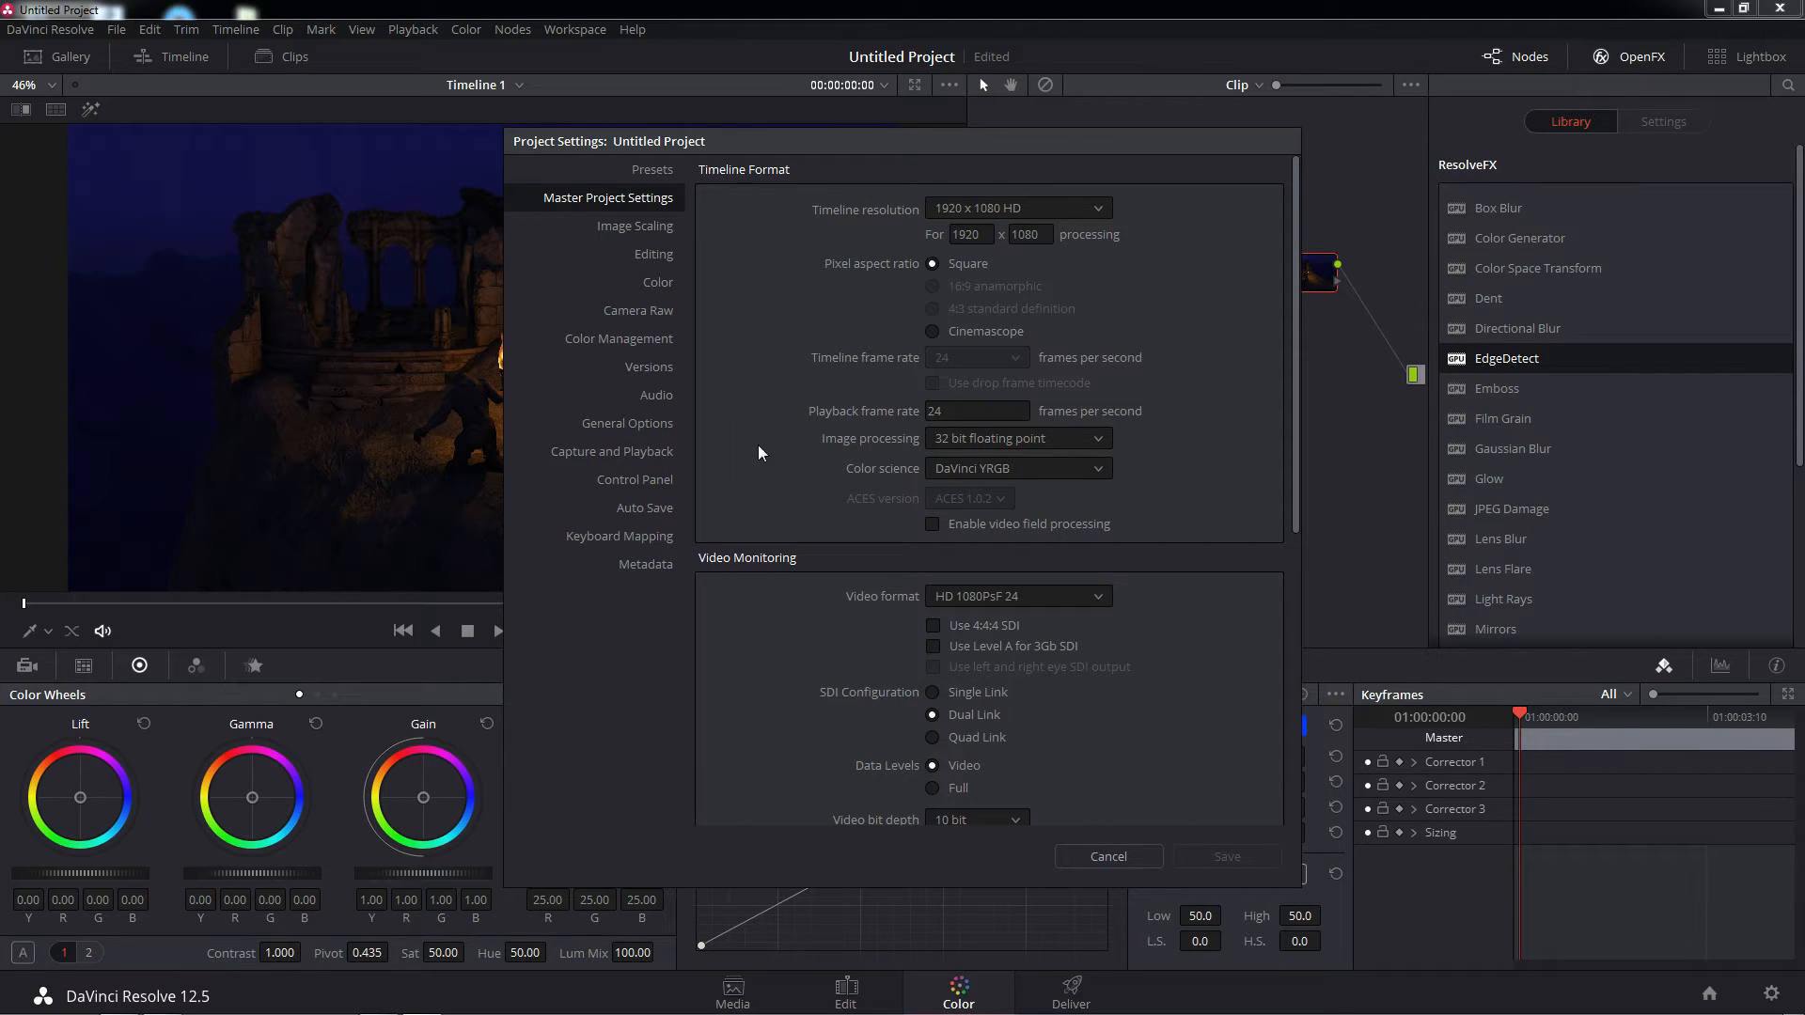
left_click(1100, 209)
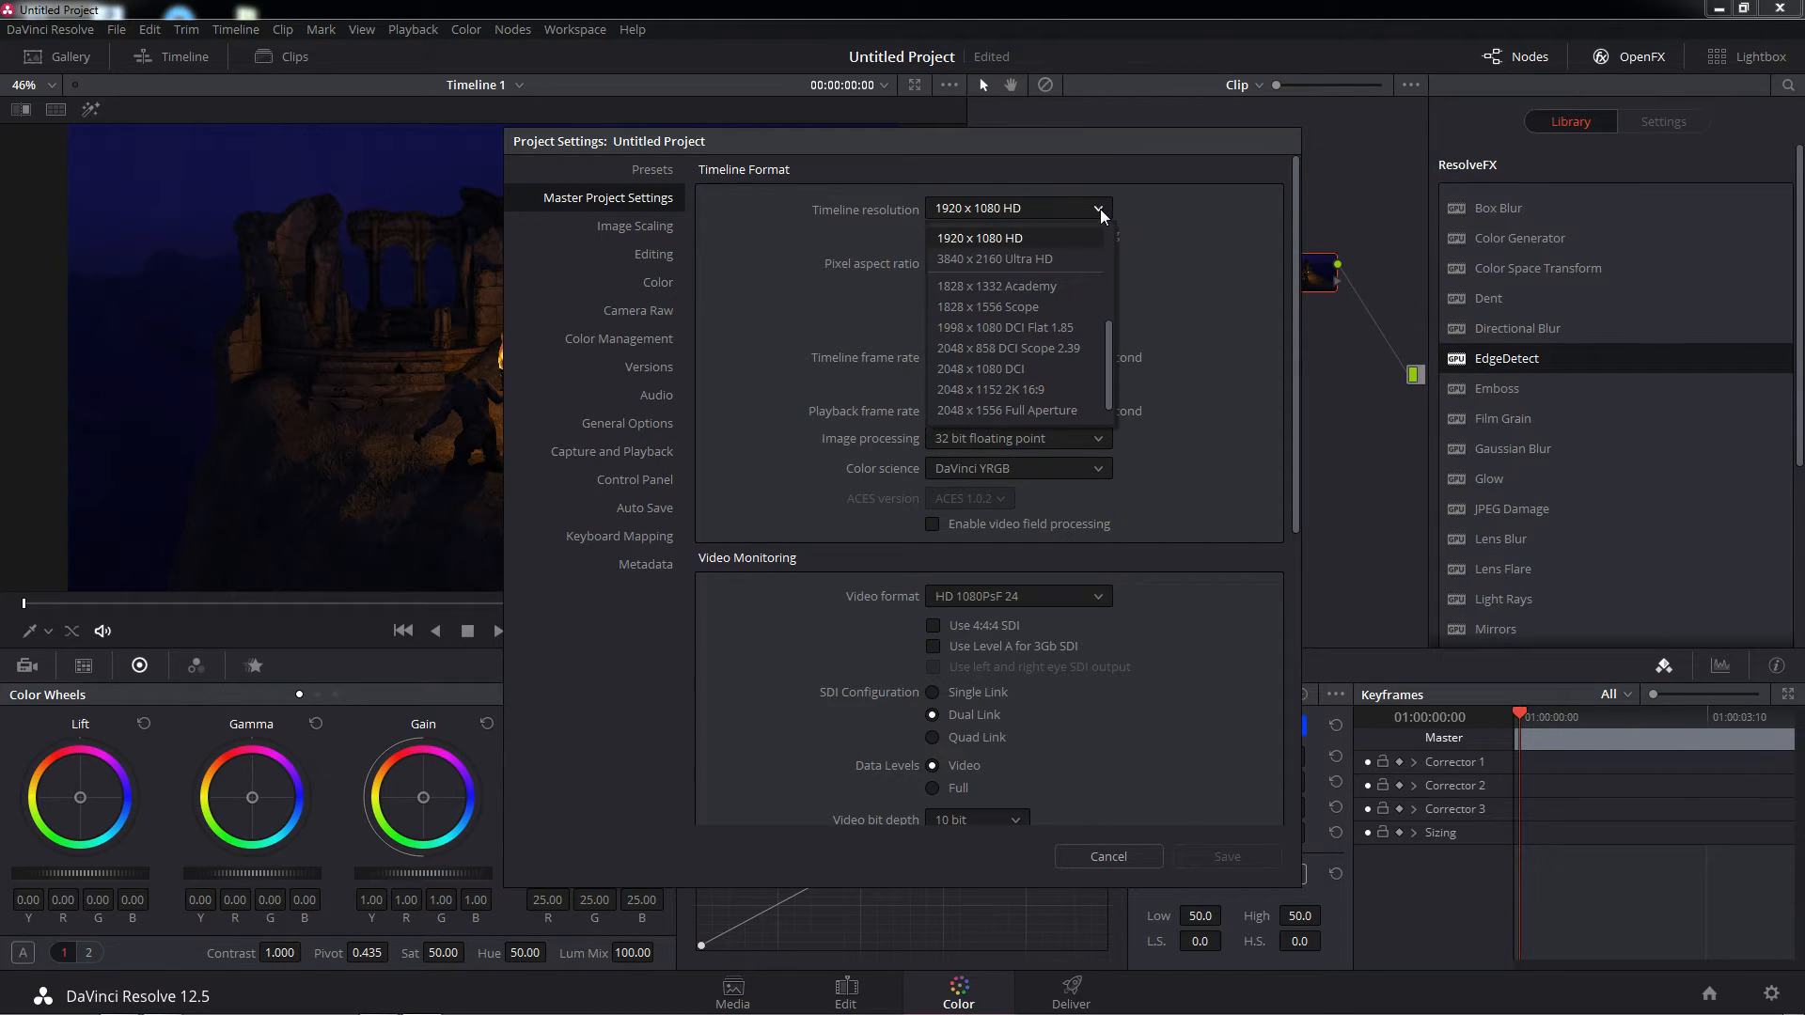
left_click(1167, 272)
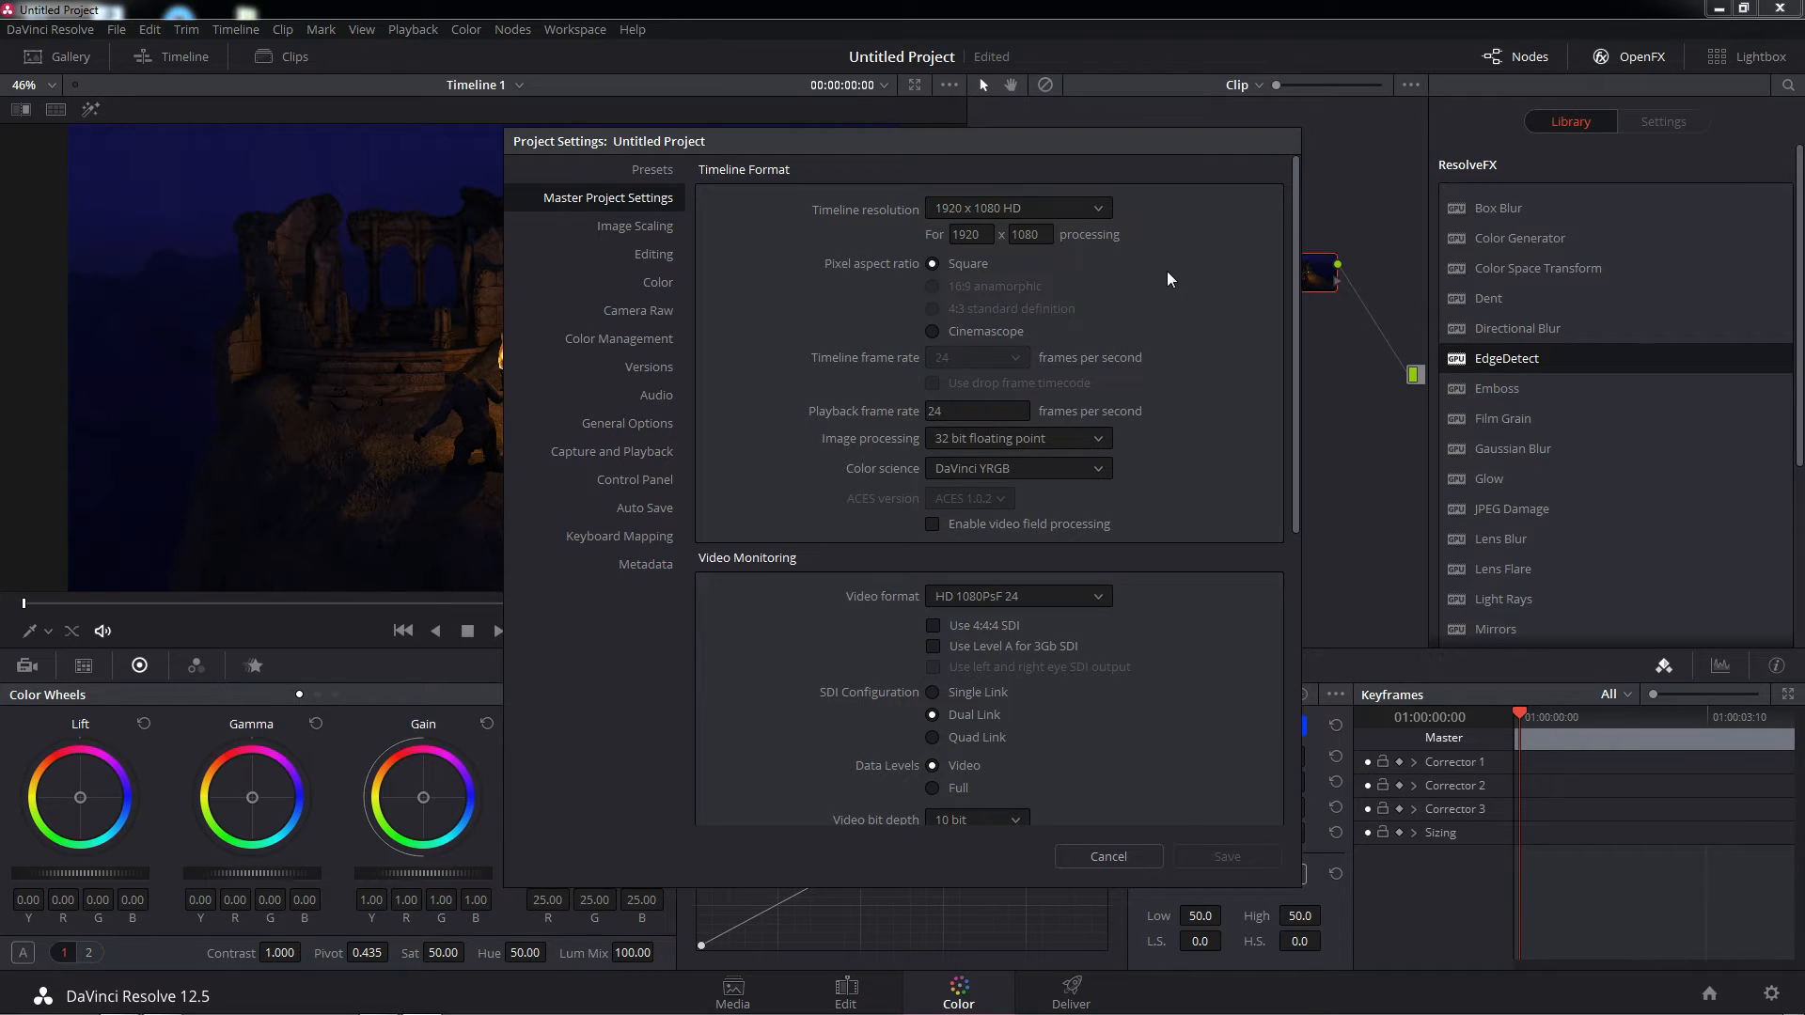
left_click(1103, 209)
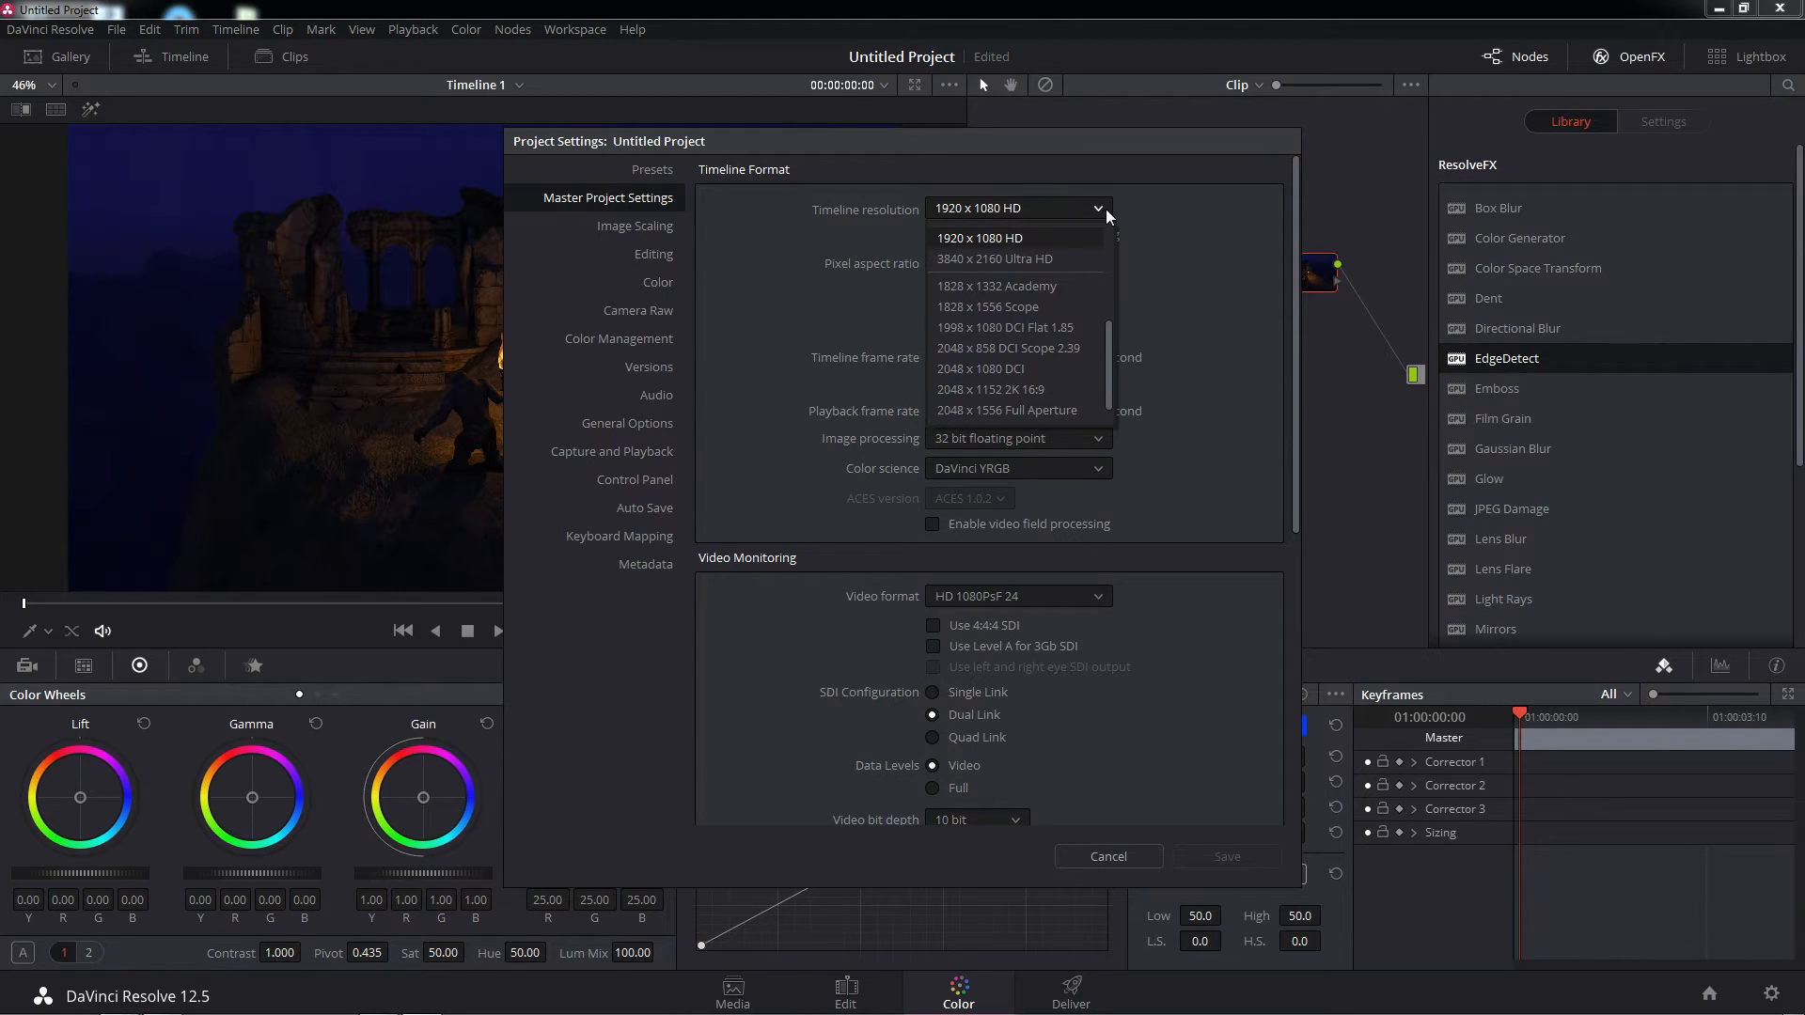
left_click(1023, 307)
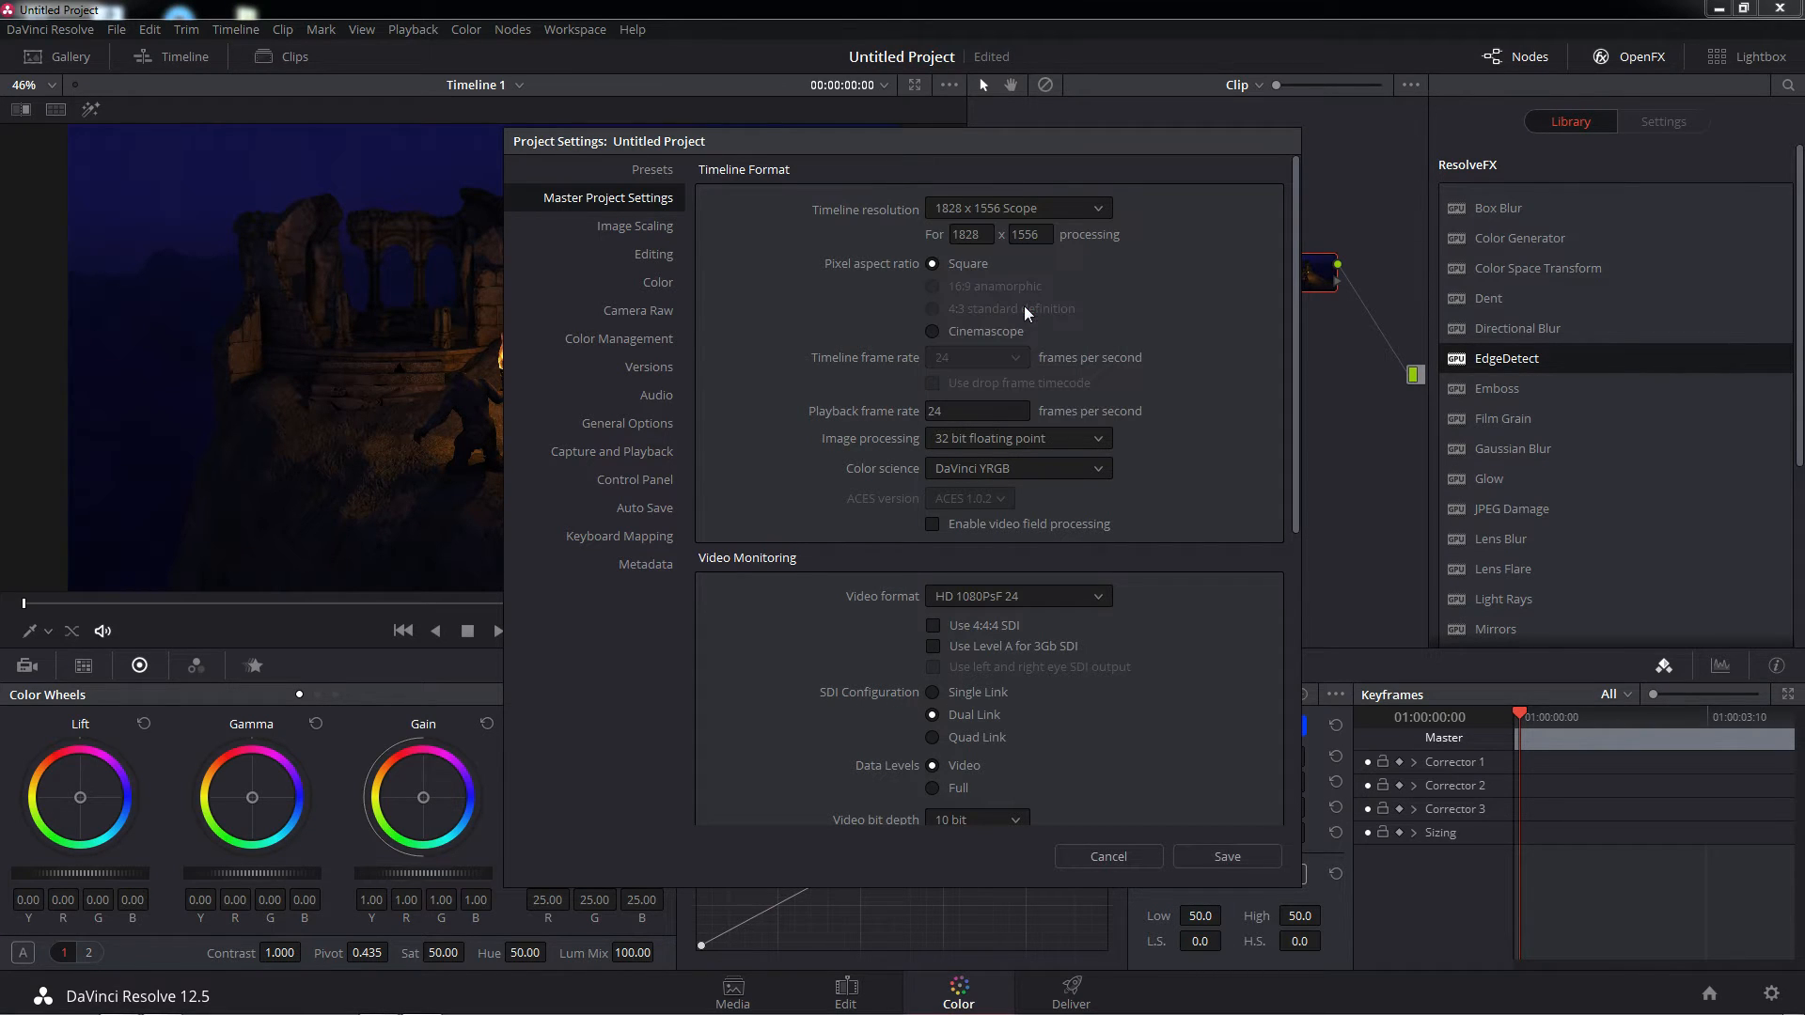
left_click(1213, 857)
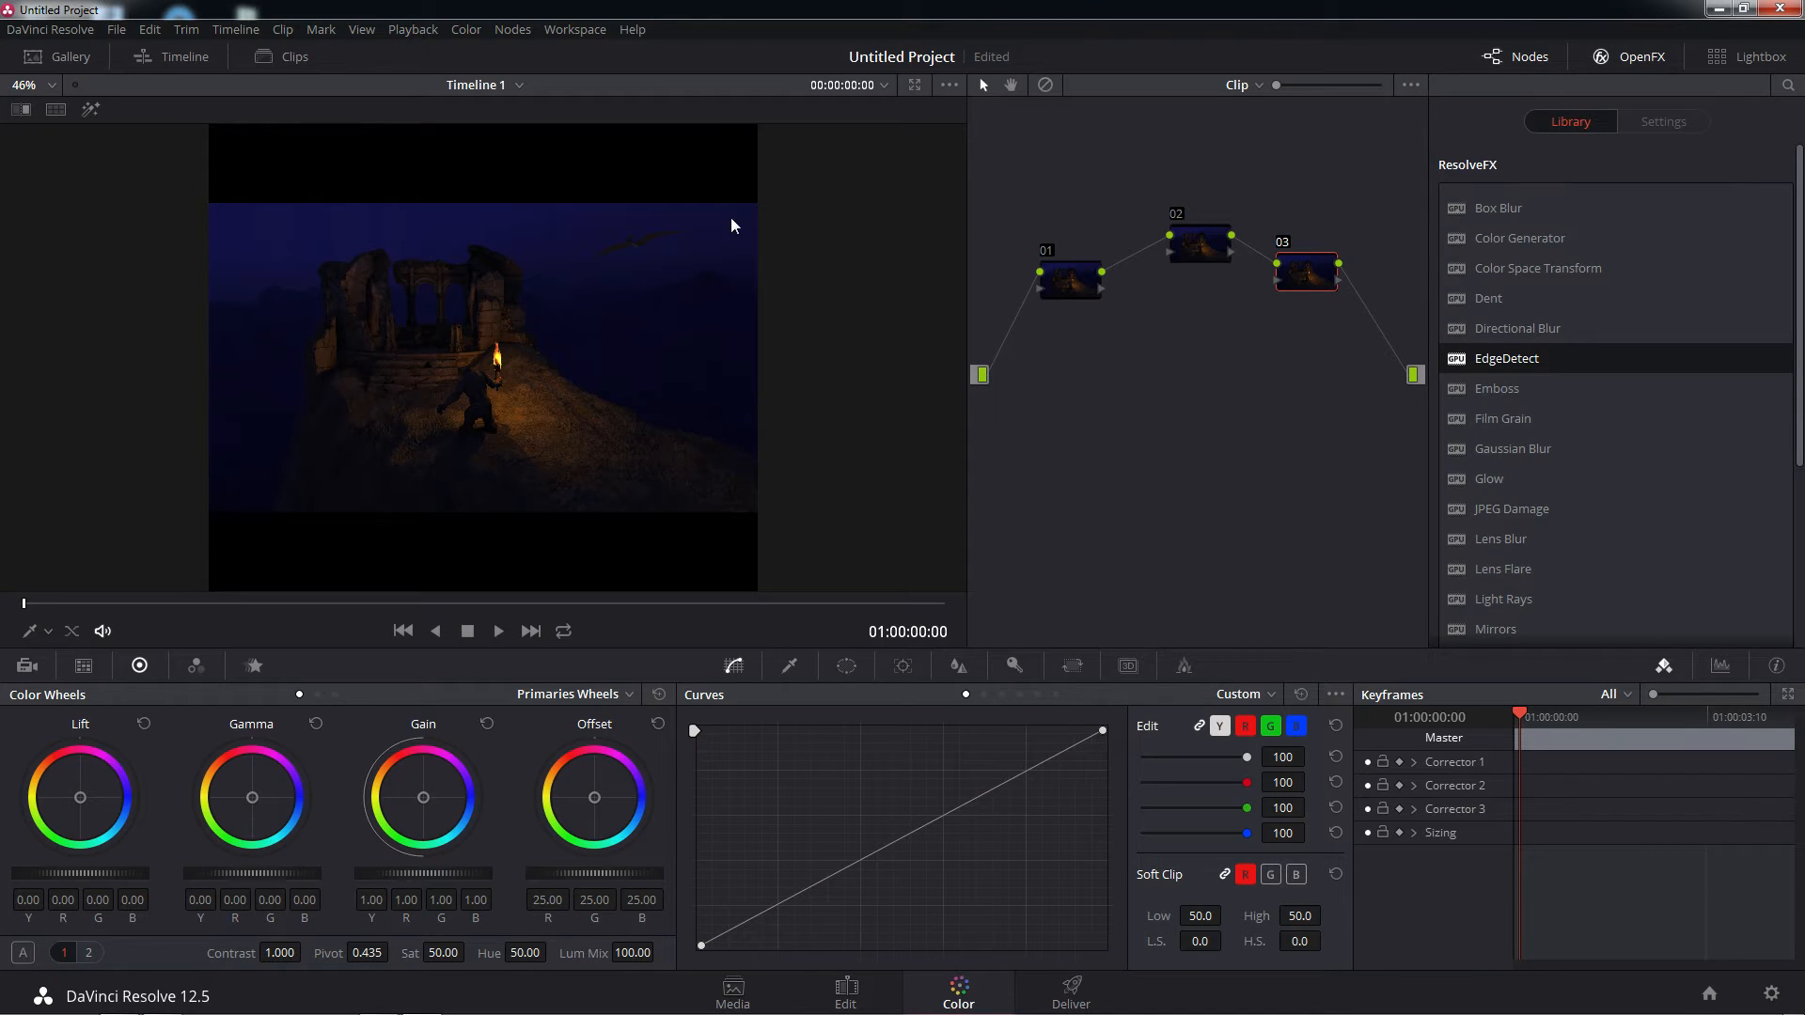
Set the project's timeline resolution back to 1920 x 1080 HD and save the settings
left_click(116, 30)
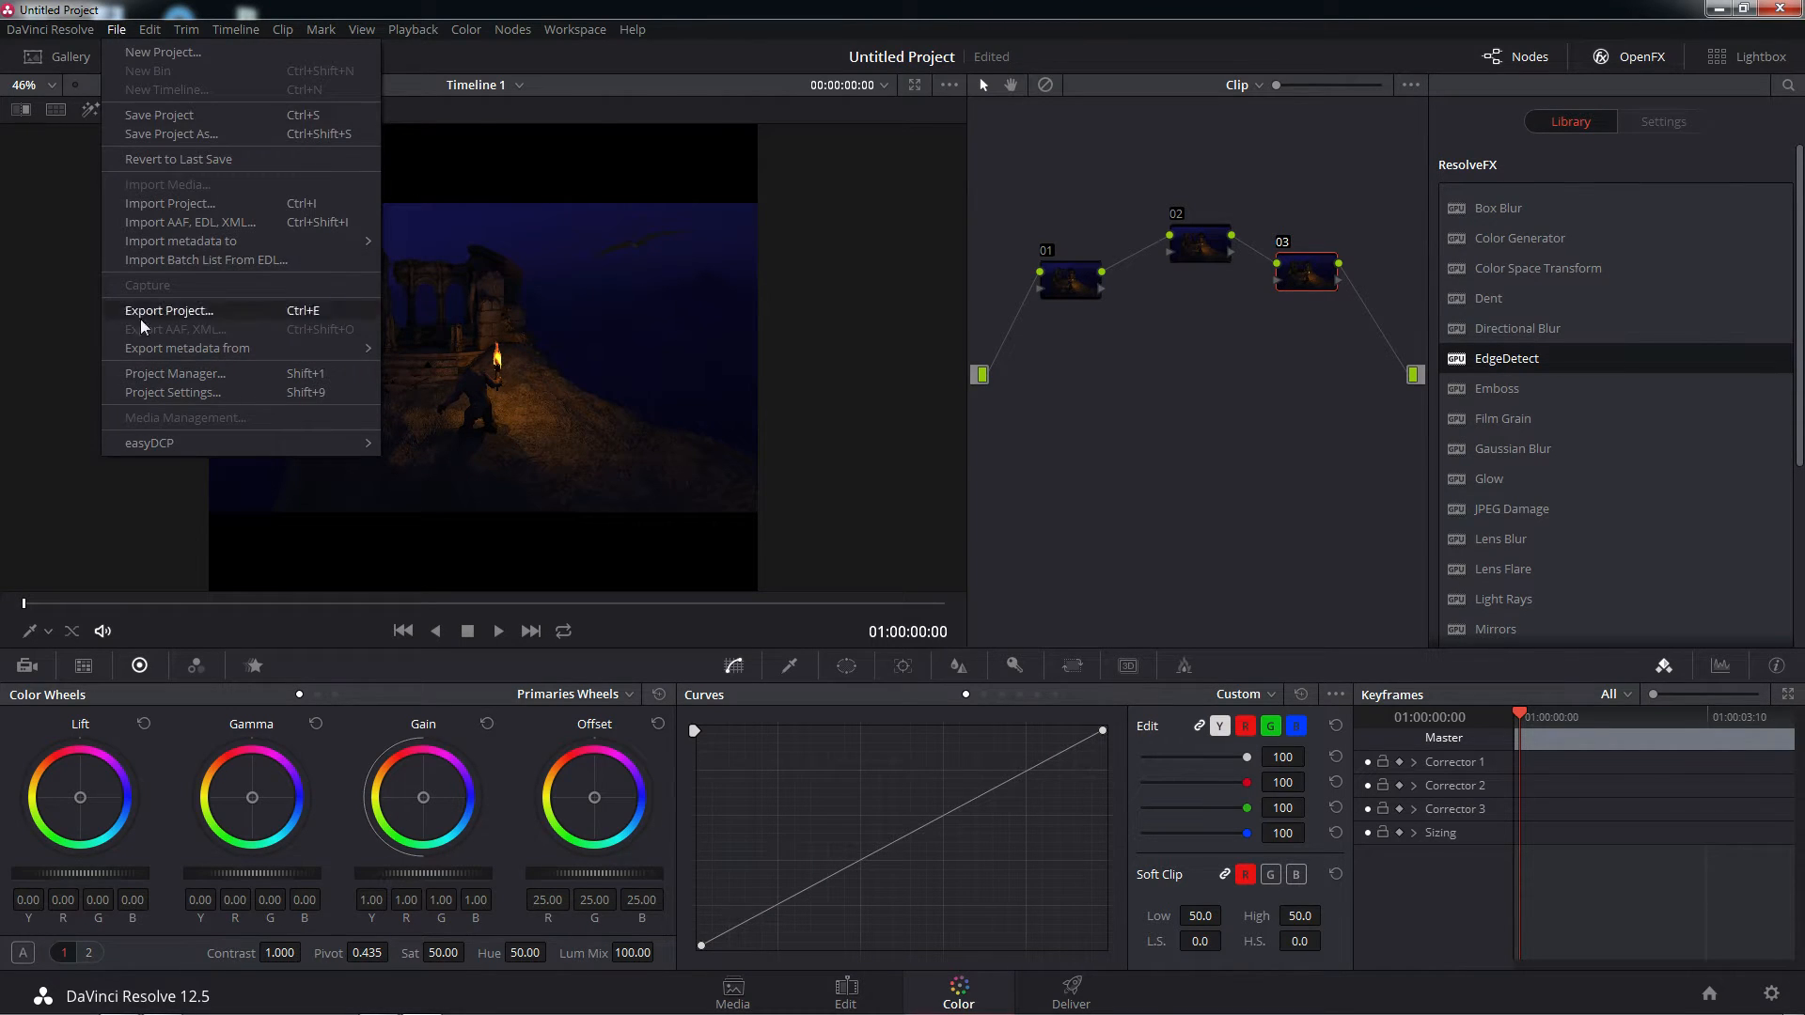
left_click(154, 392)
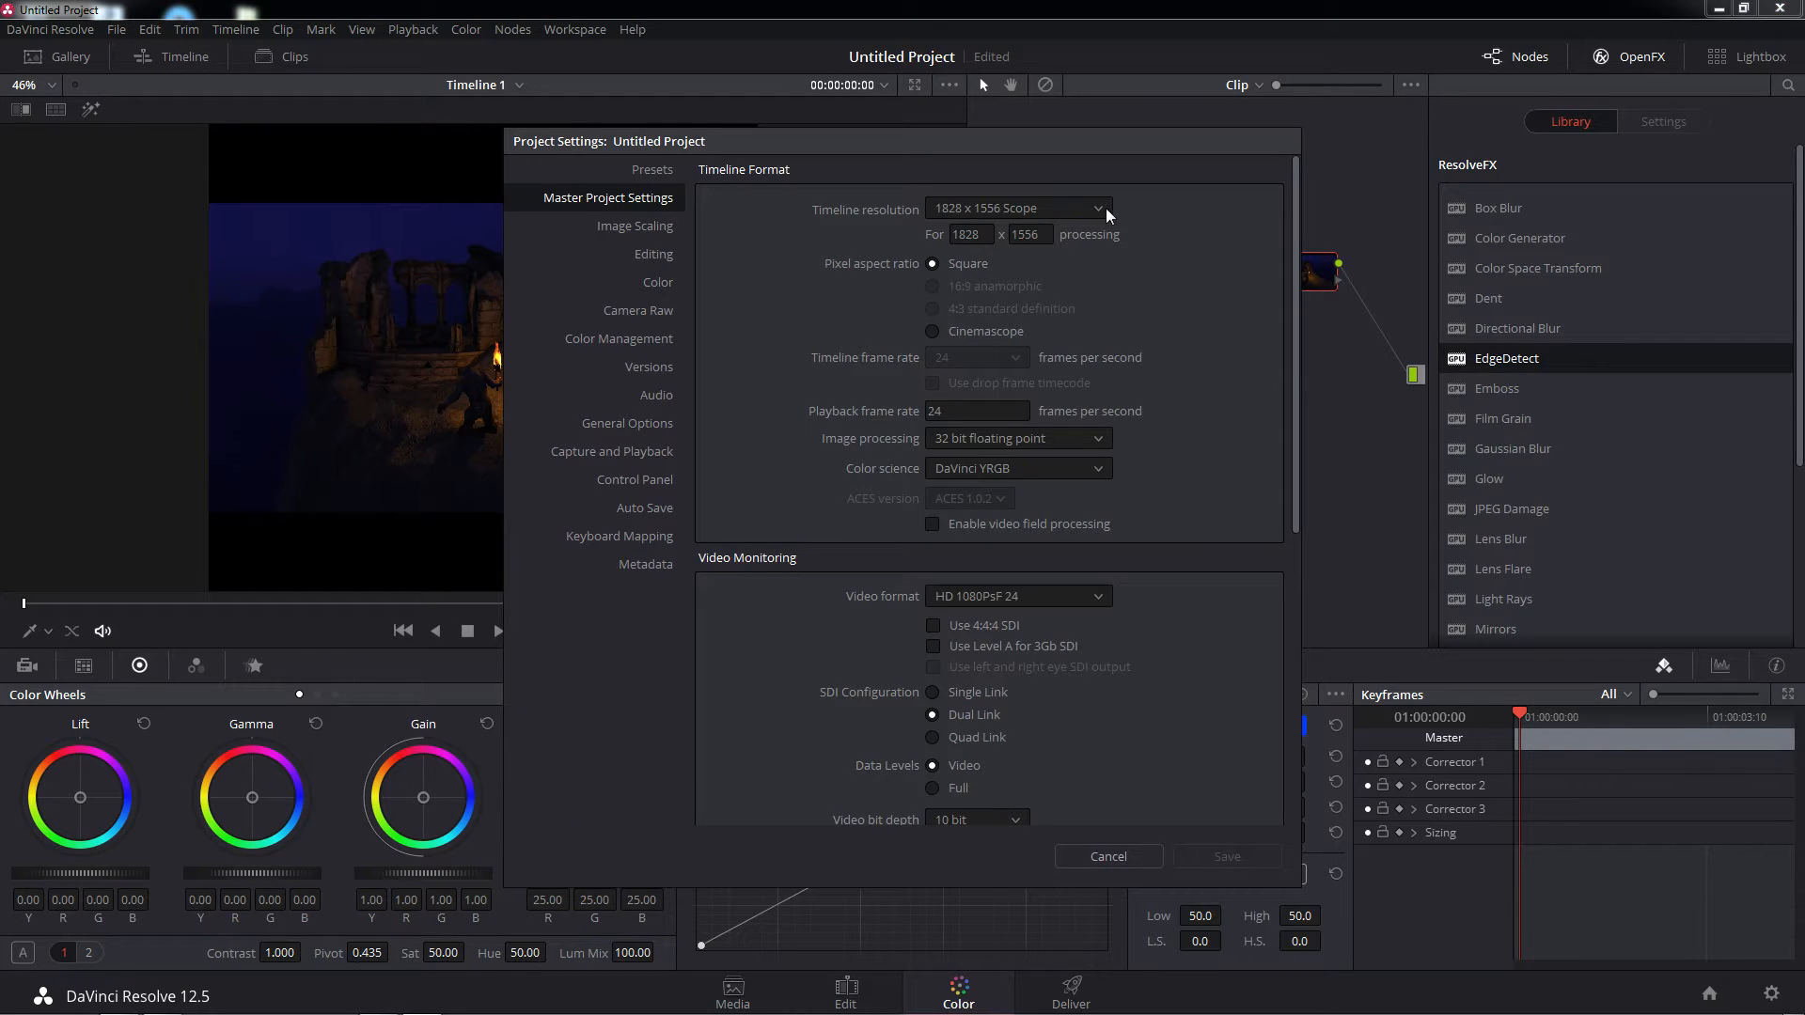
left_click(1103, 213)
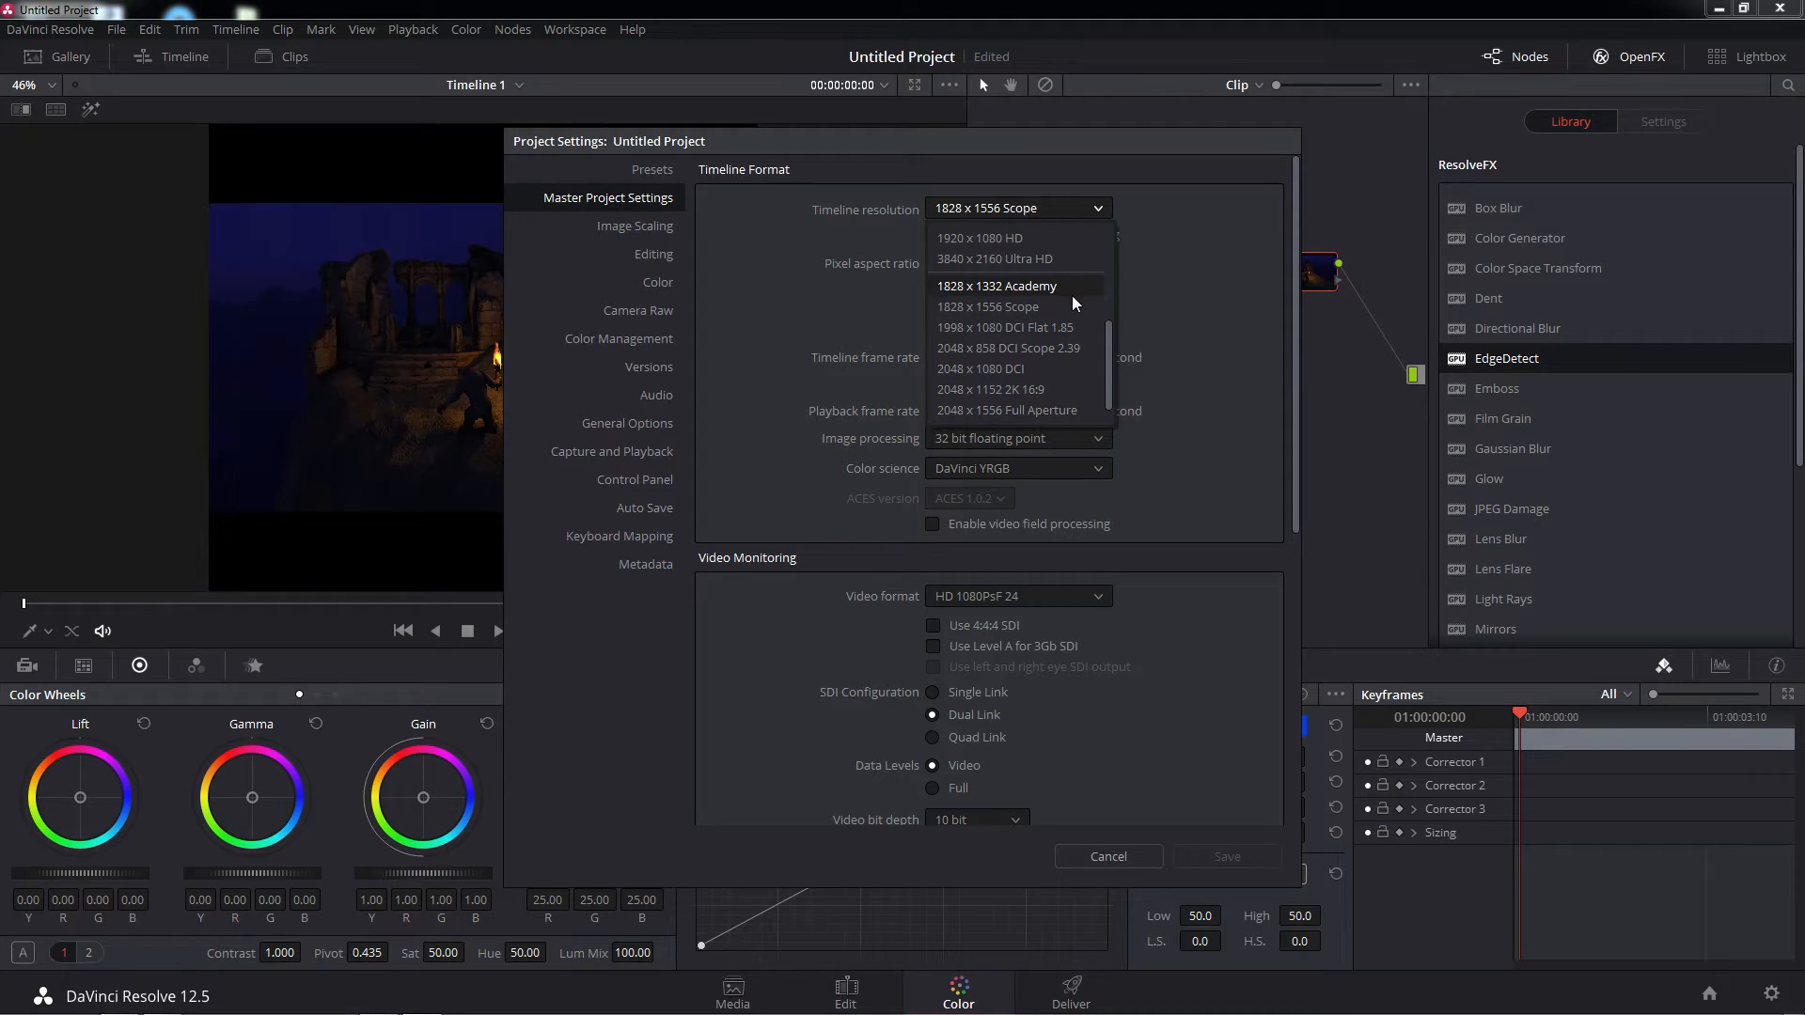
scroll(1062, 318, "up", 2)
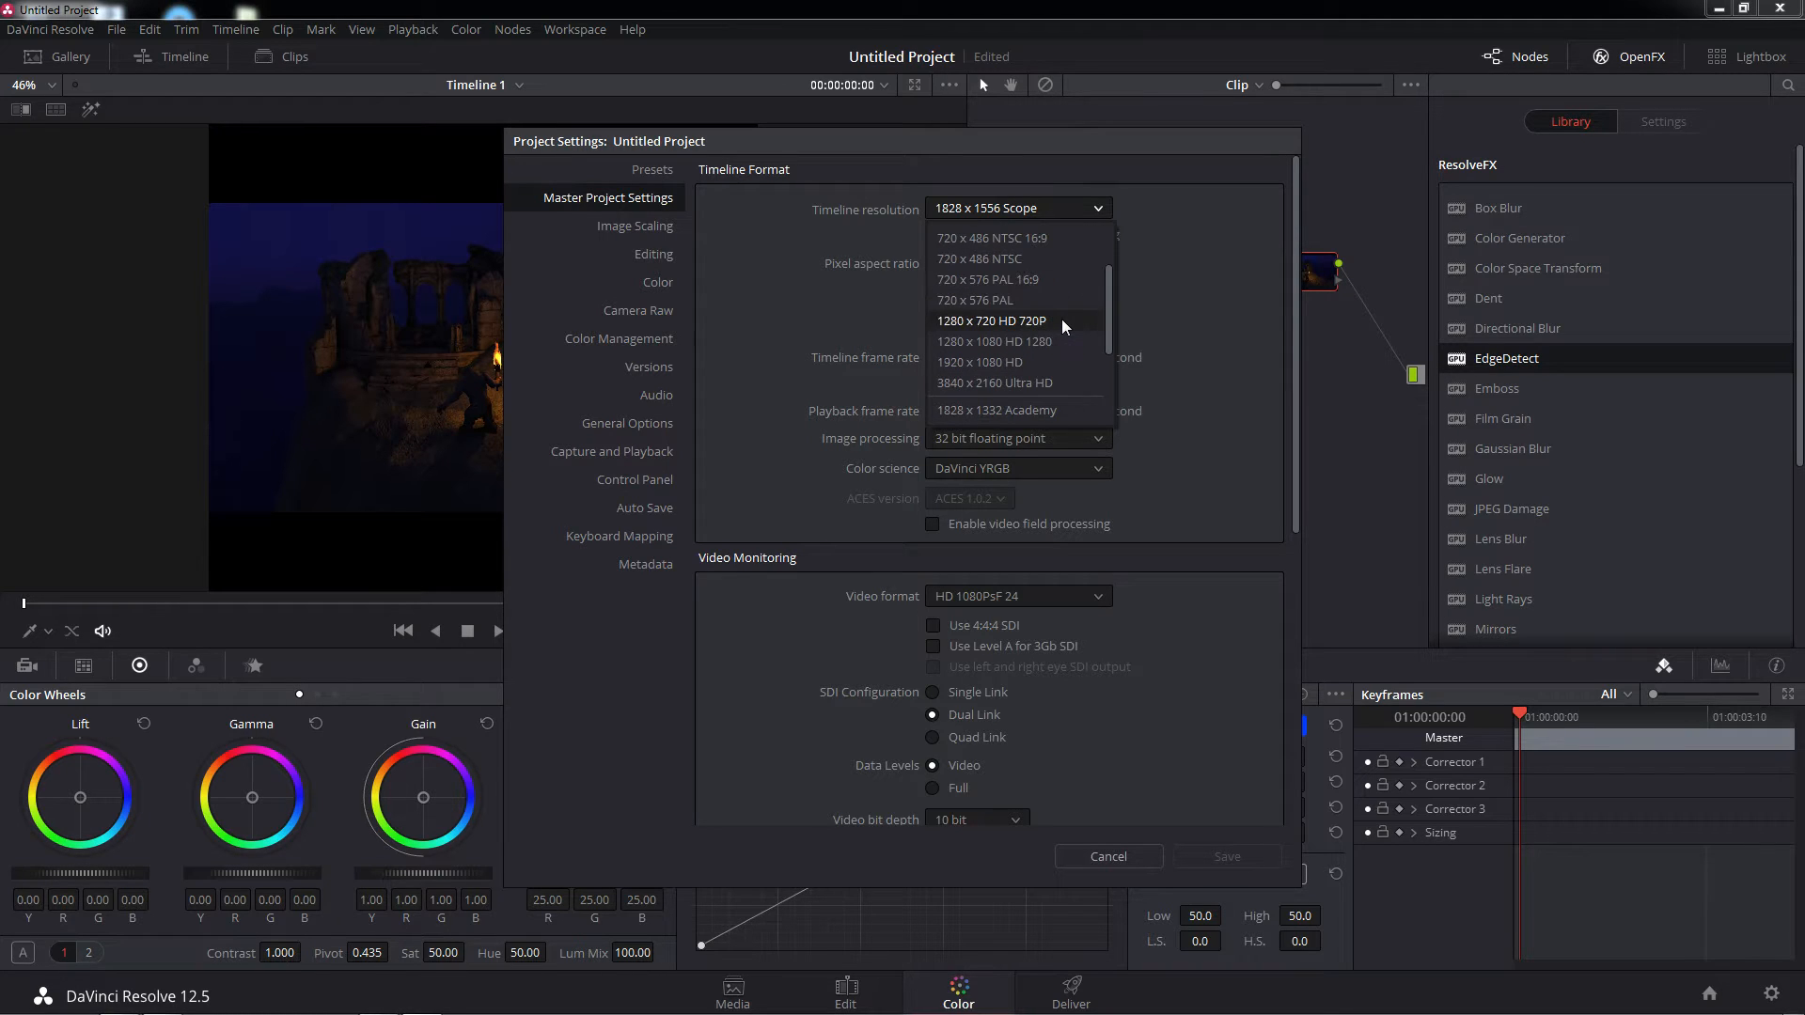
left_click(991, 360)
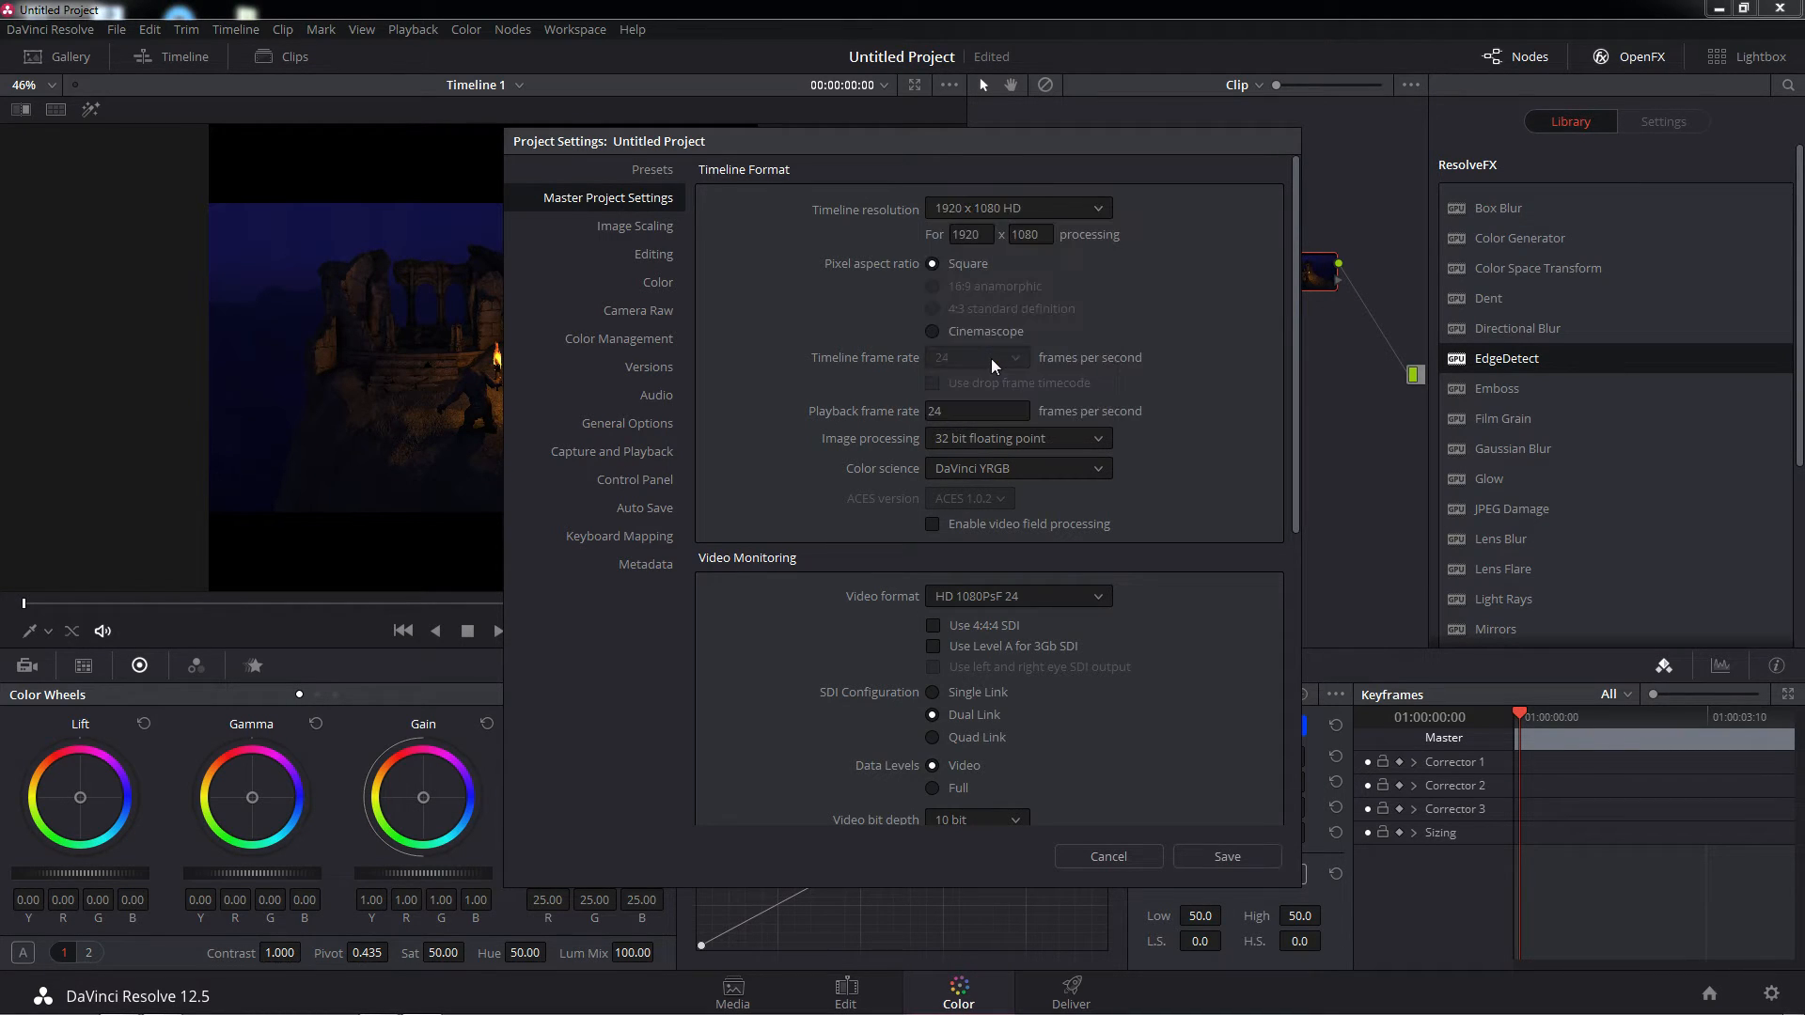
left_click(1250, 855)
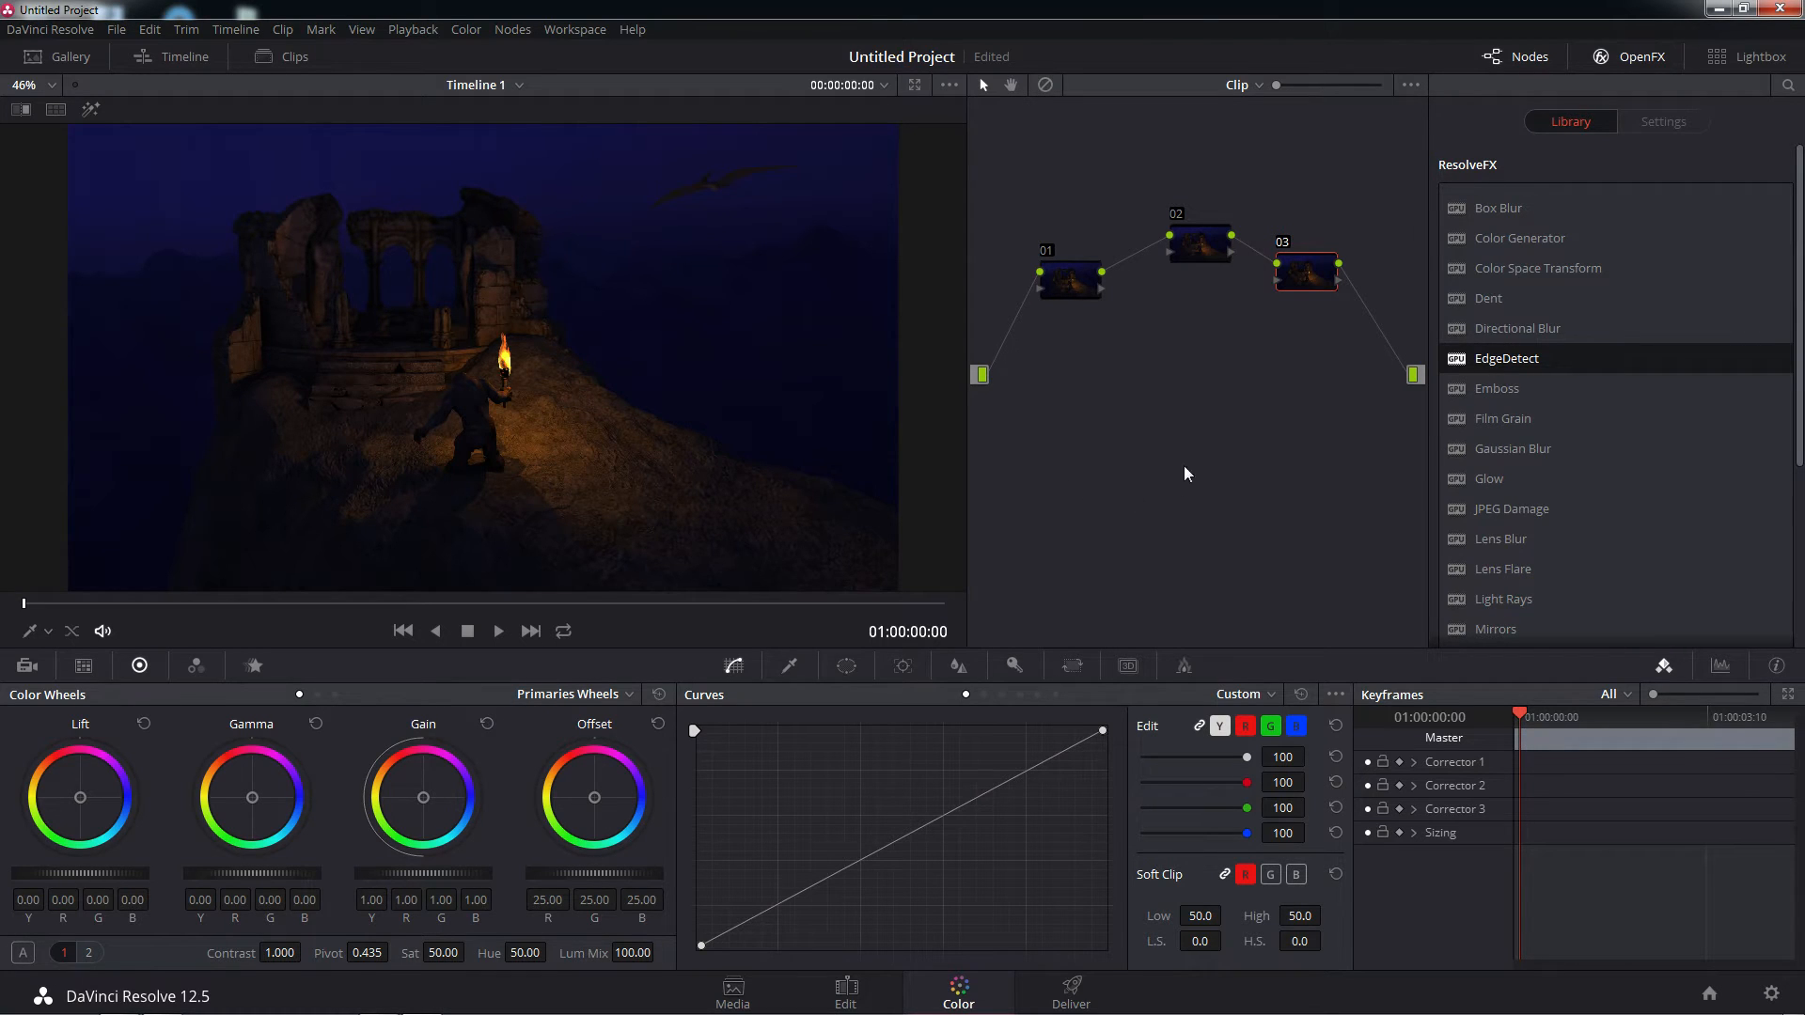
Move node 01 closer to node 02, apply the Lens Flare effect to node 03 and shift the flare to the sky beside the ruins
left_click_drag(1069, 284, 1093, 287)
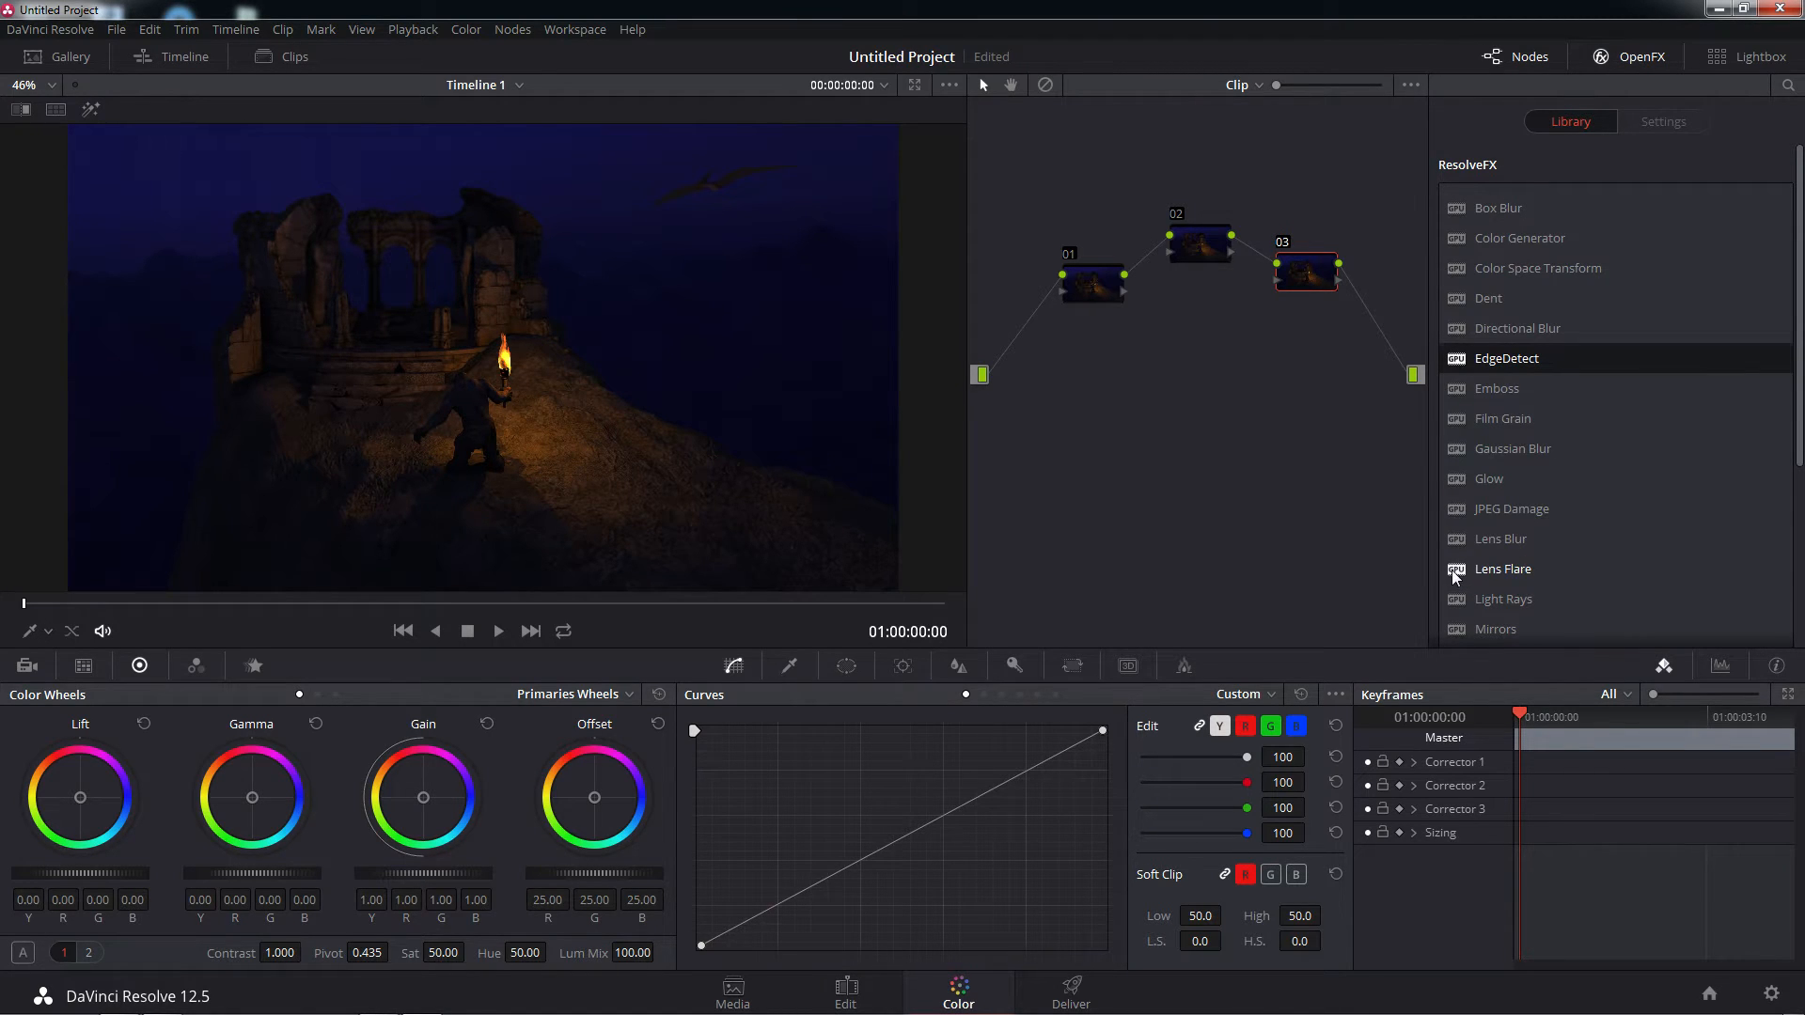
left_click_drag(1456, 570, 1293, 269)
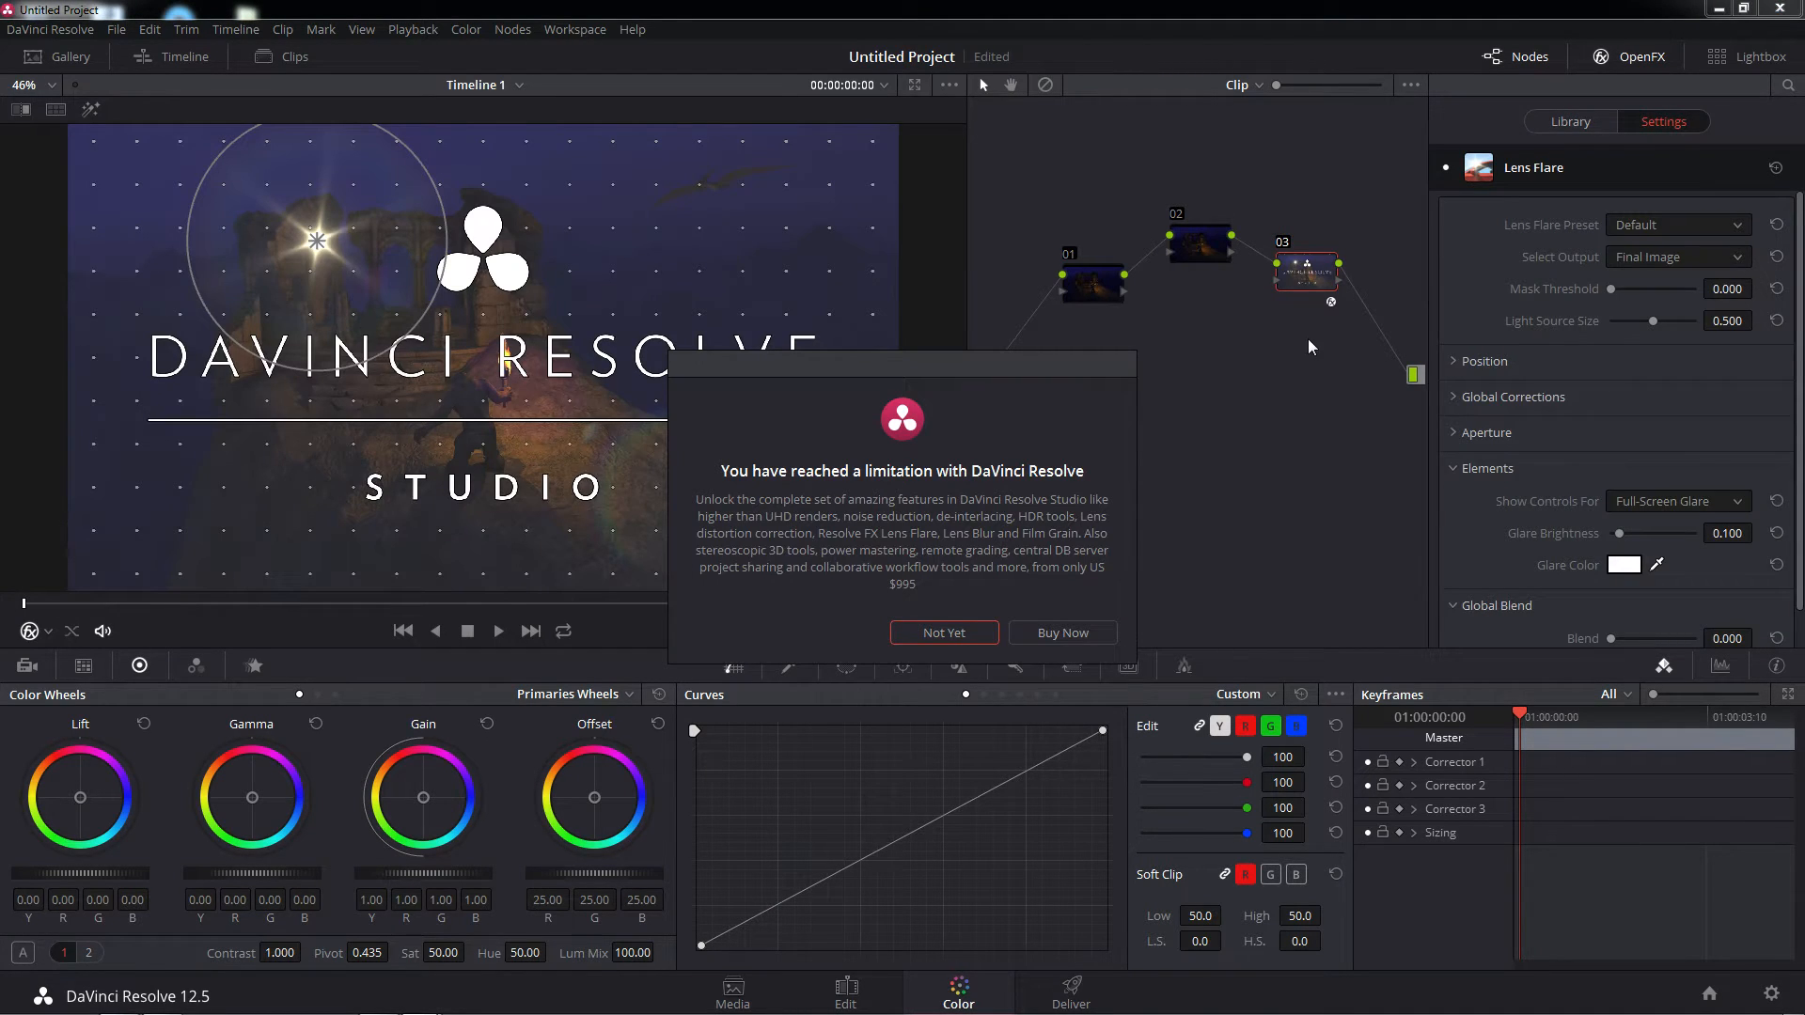
left_click(910, 635)
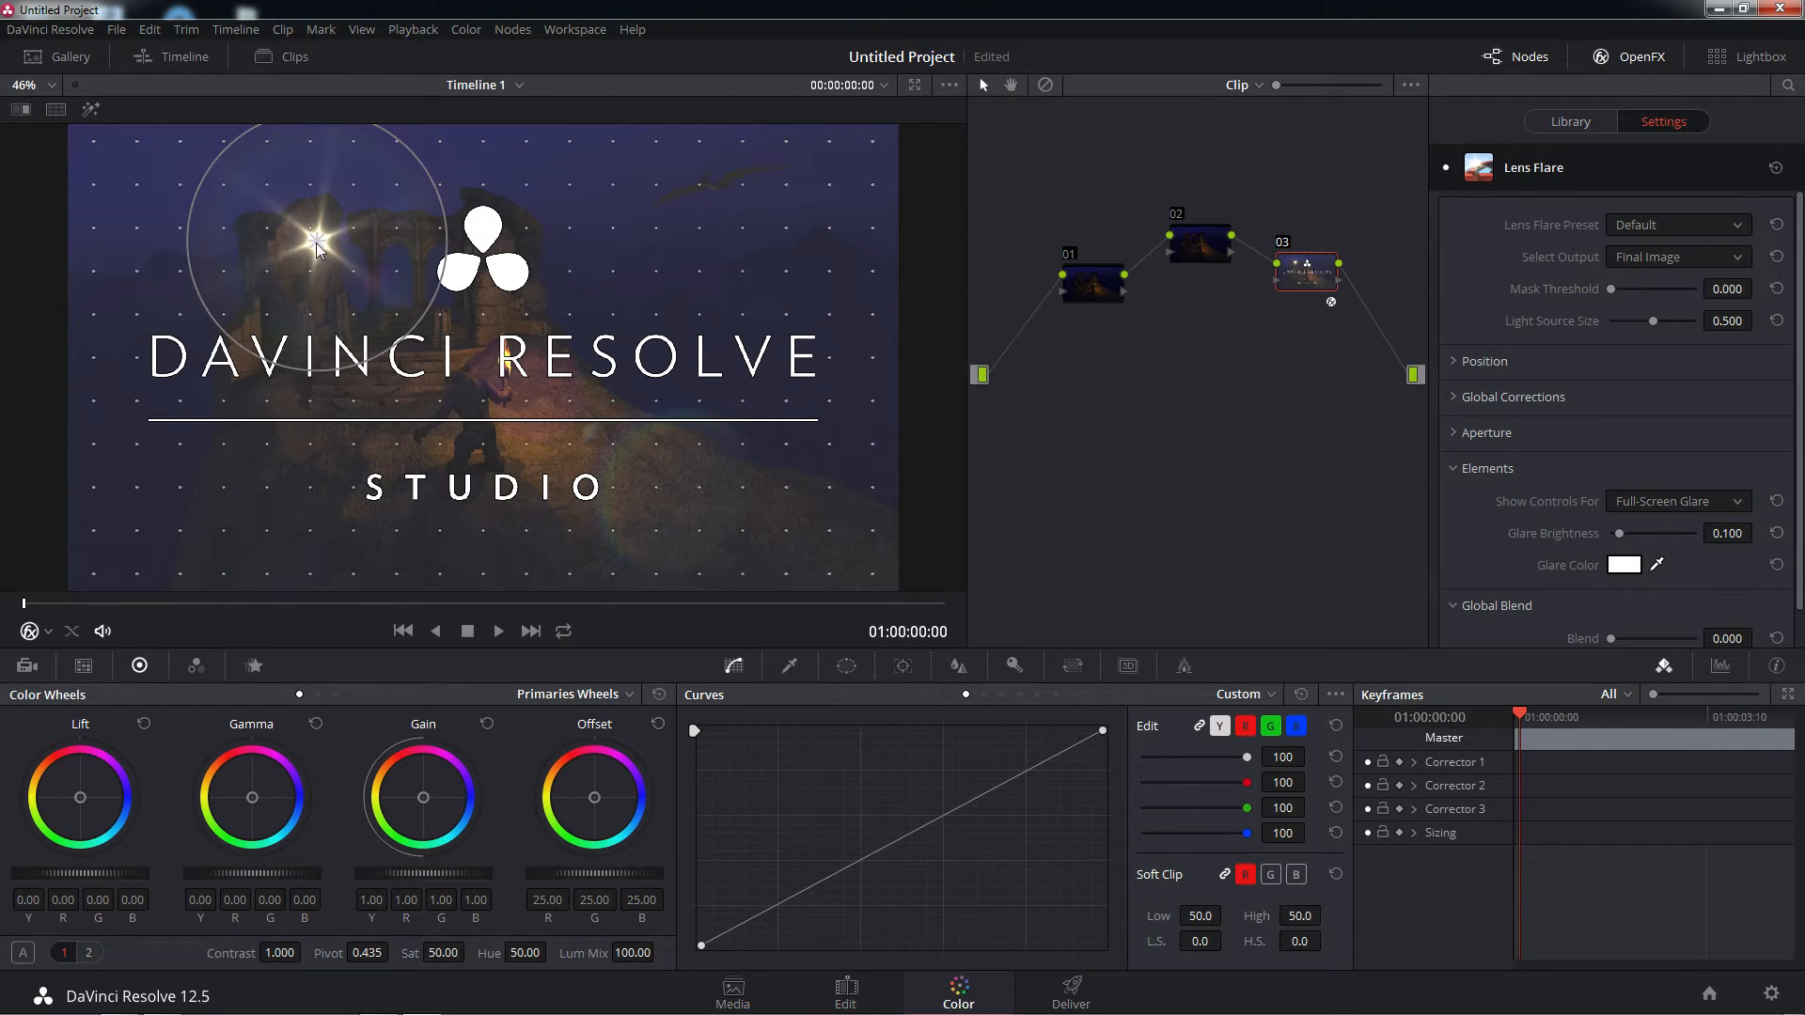
left_click_drag(316, 246, 645, 297)
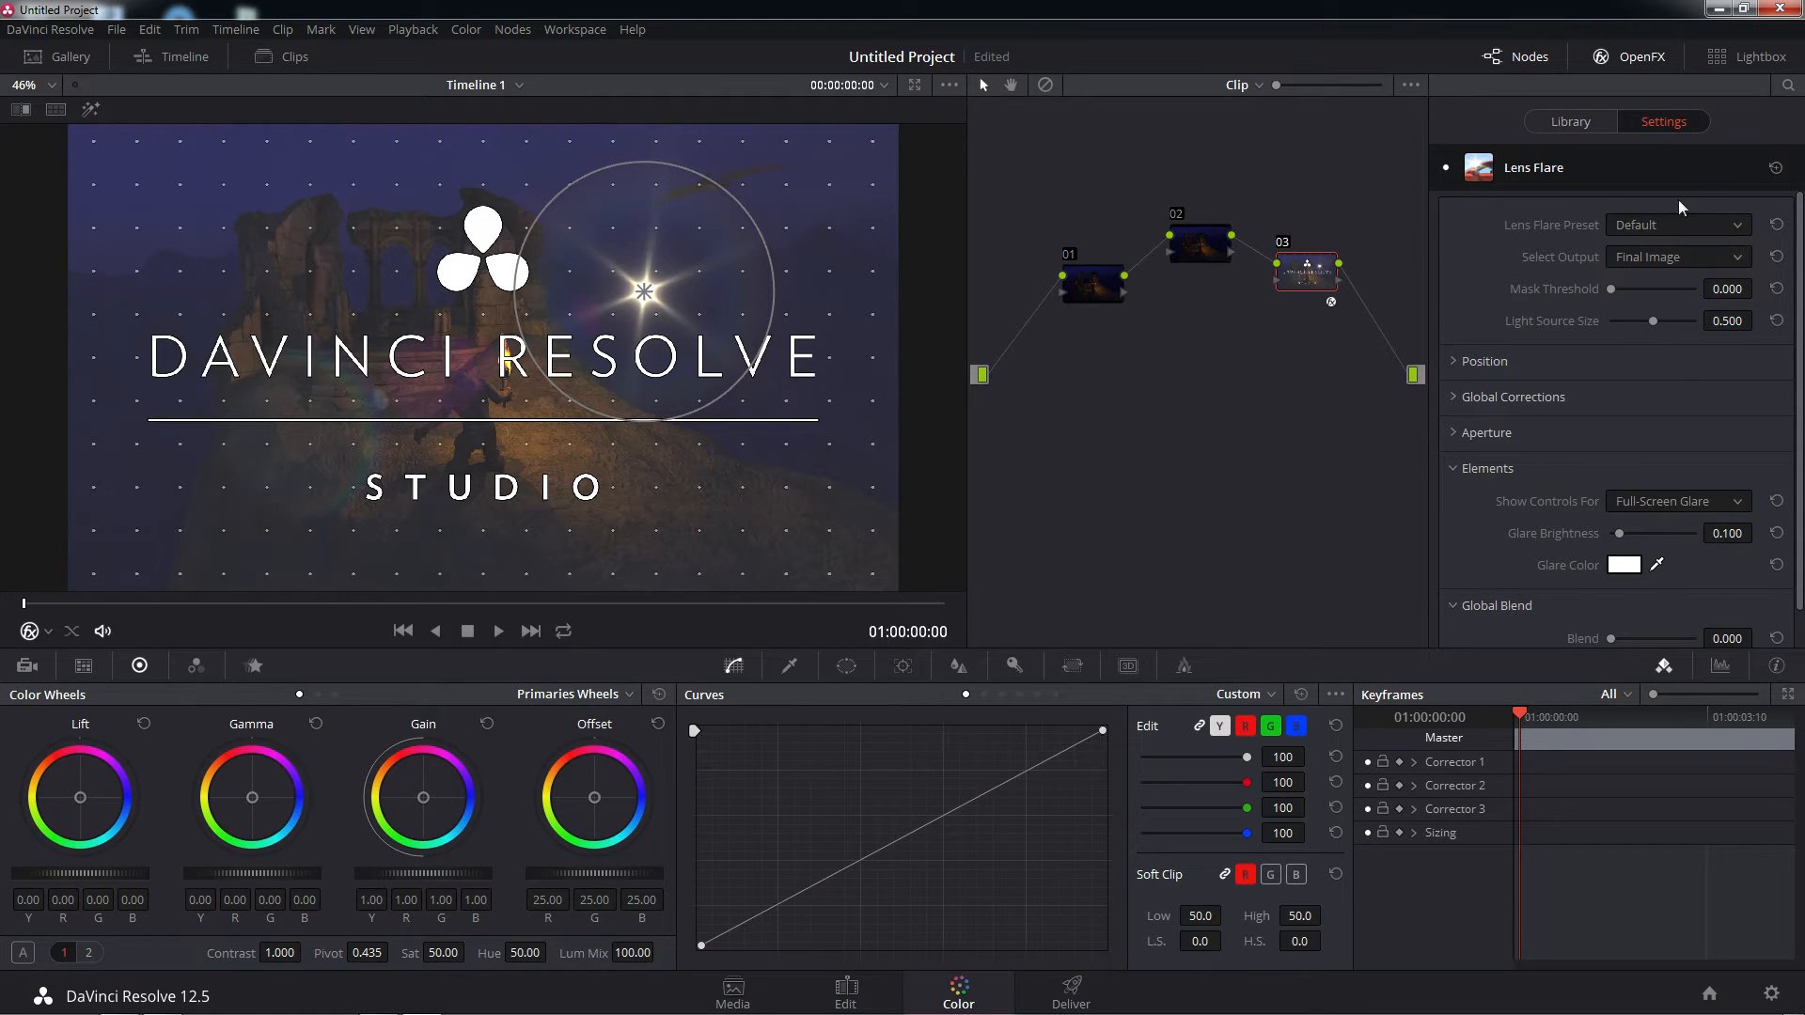
Try the Blank, MIR-I 2.8/37, Late Afternoon and Headlight presets on node 03's Lens Flare
left_click(1735, 228)
left_click(1642, 274)
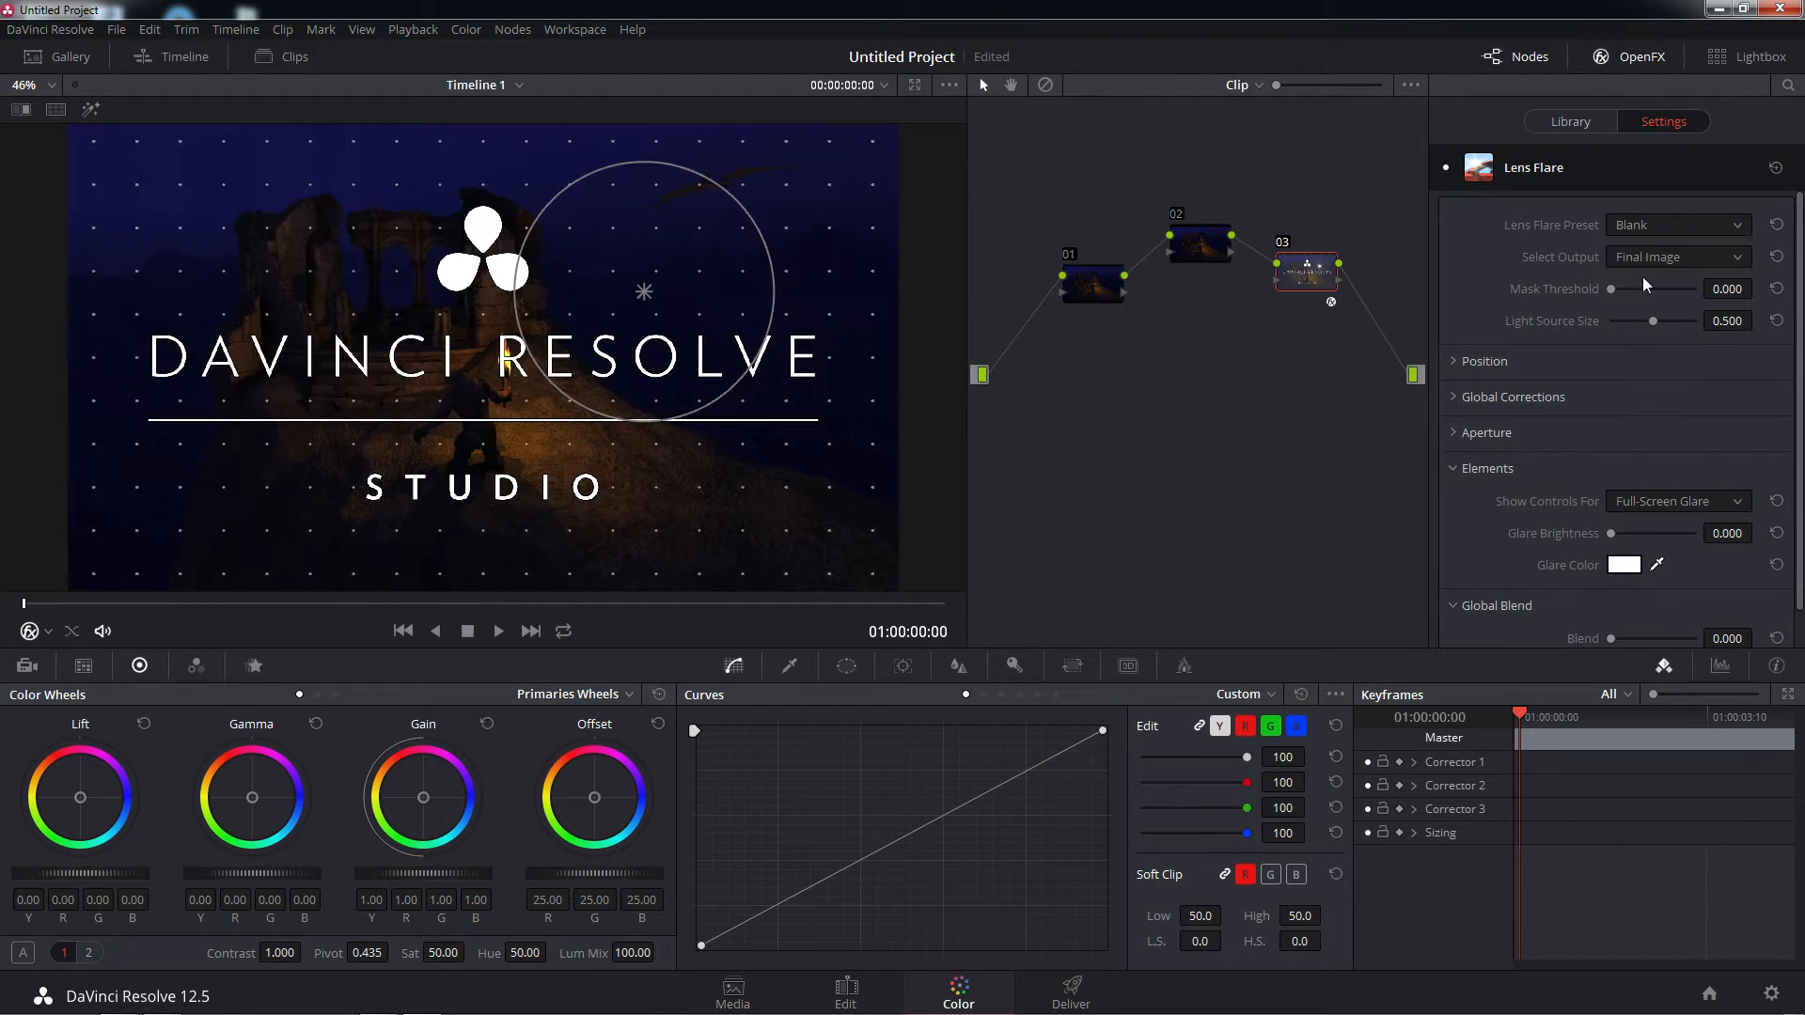
left_click(1737, 229)
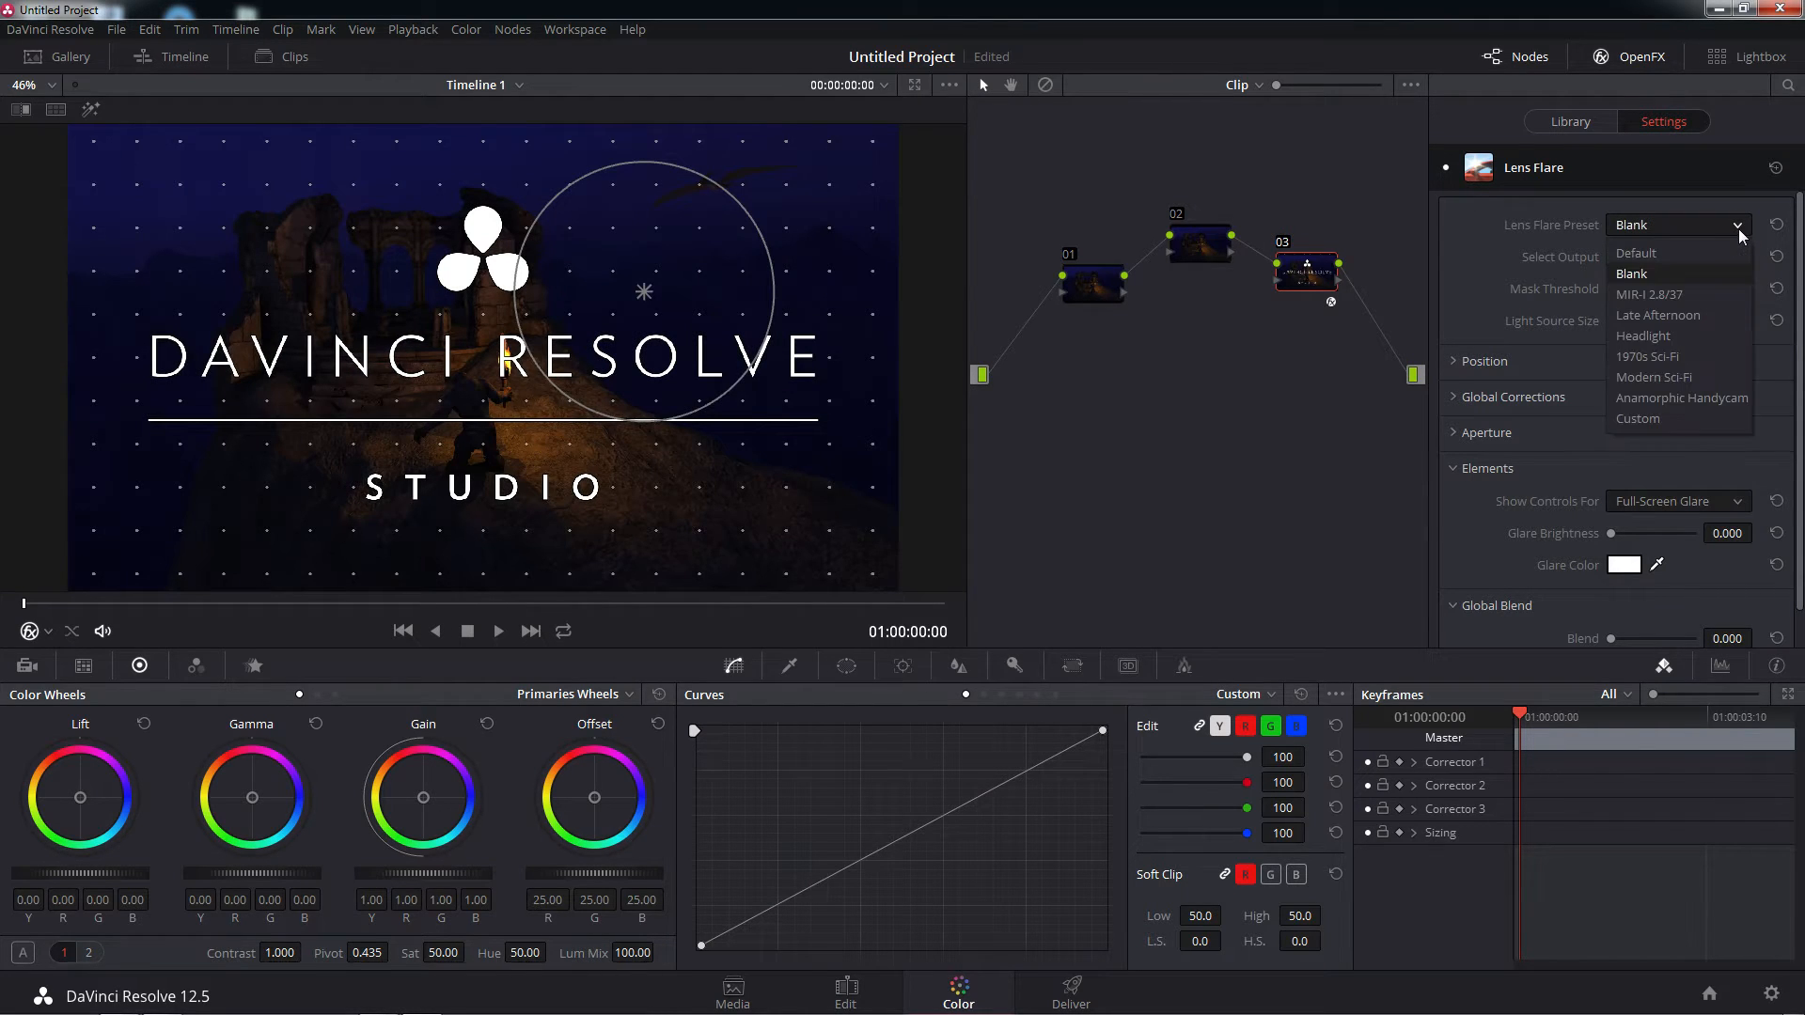
left_click(1677, 295)
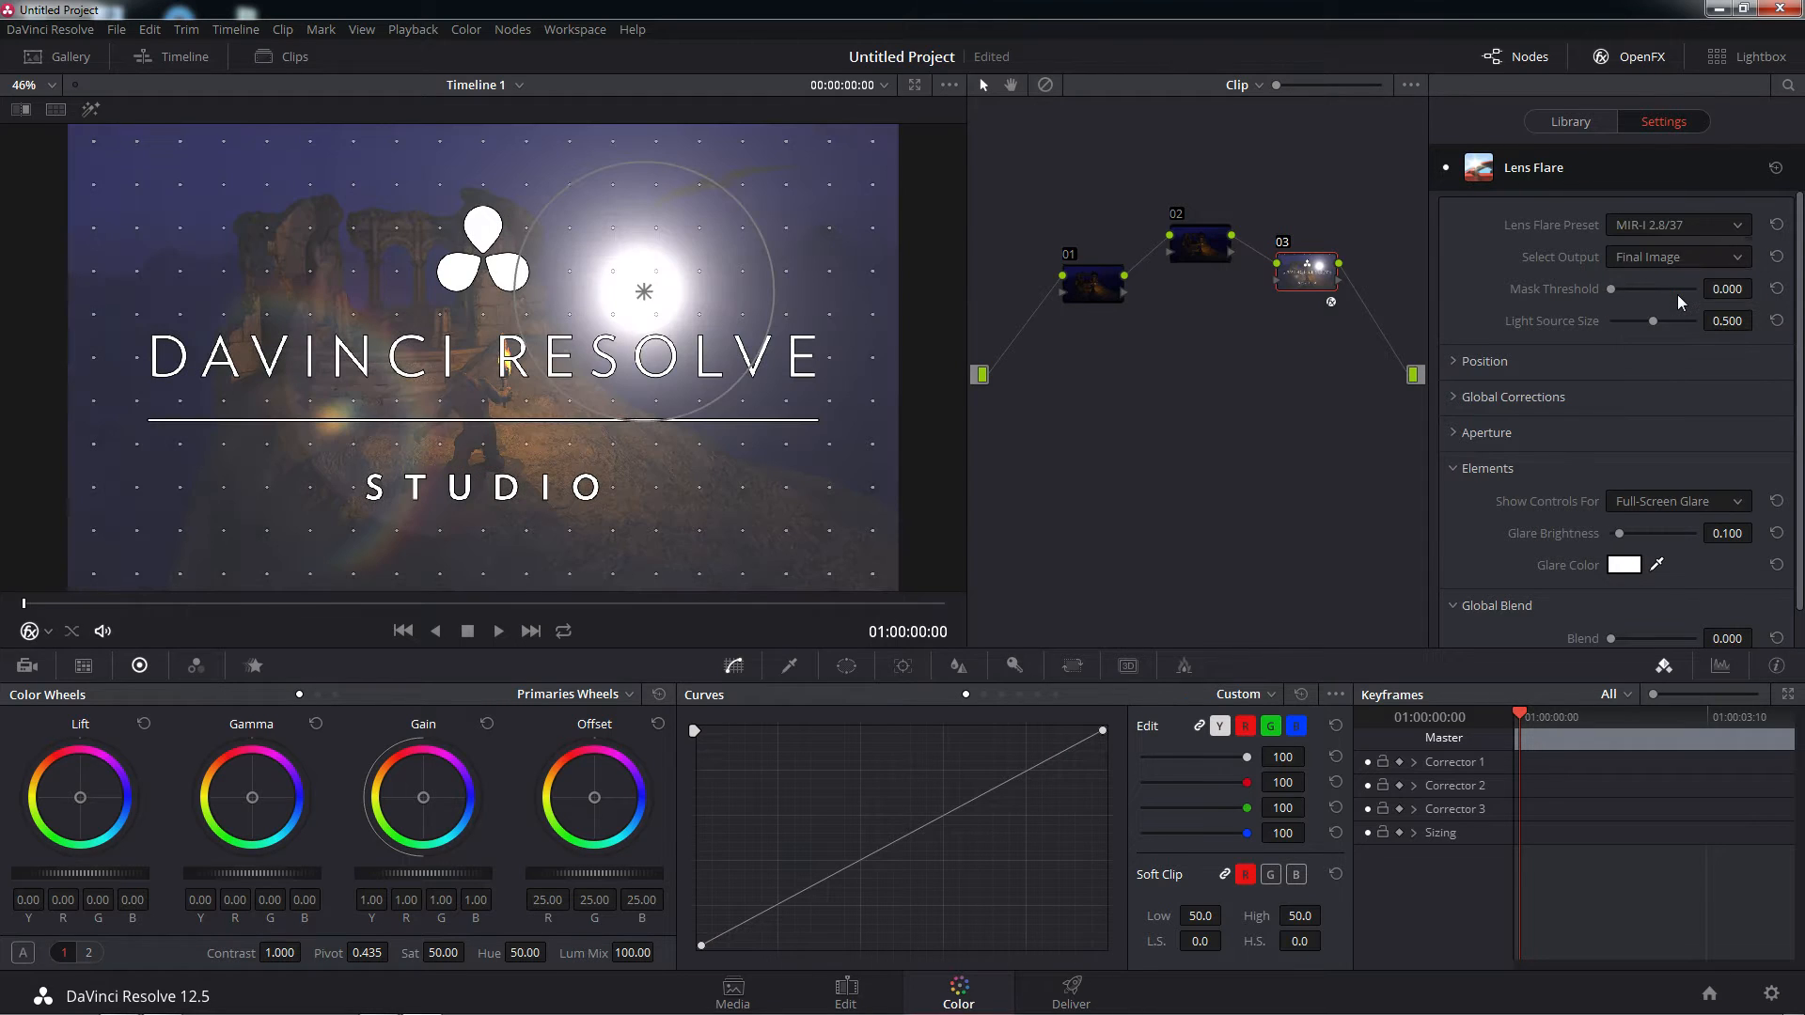
left_click(1734, 226)
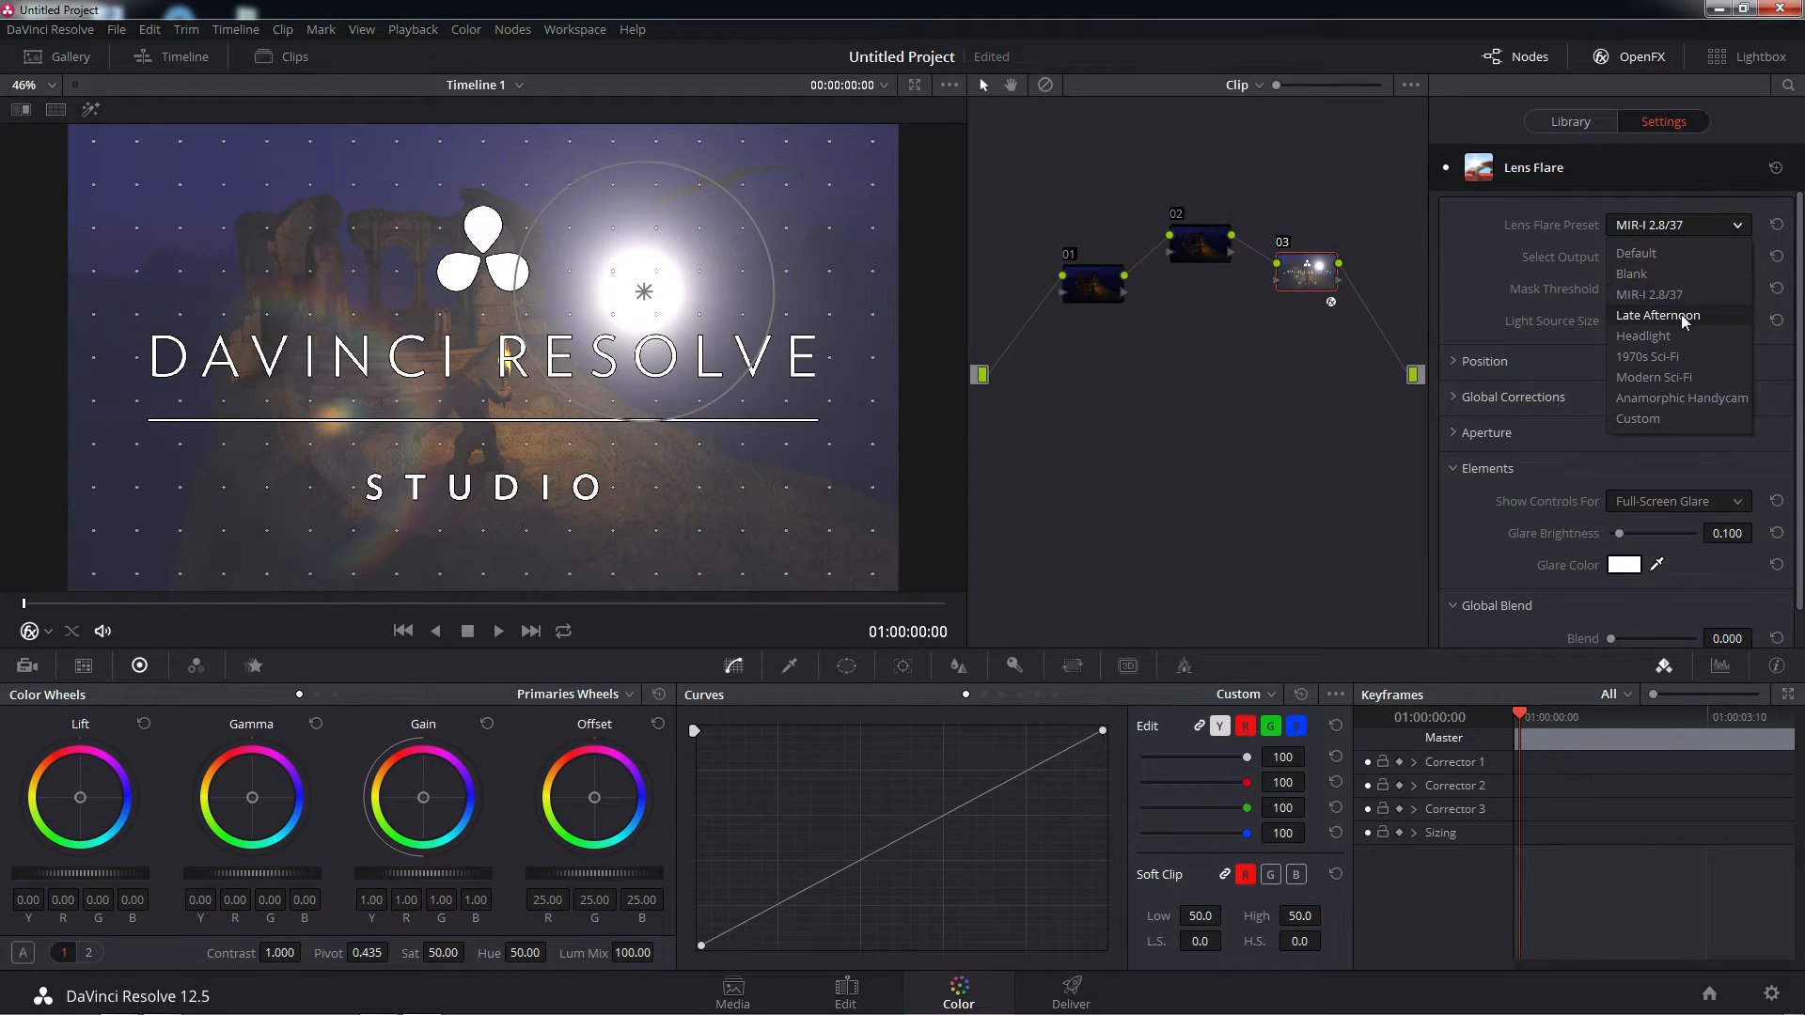
left_click(1683, 316)
left_click(1726, 231)
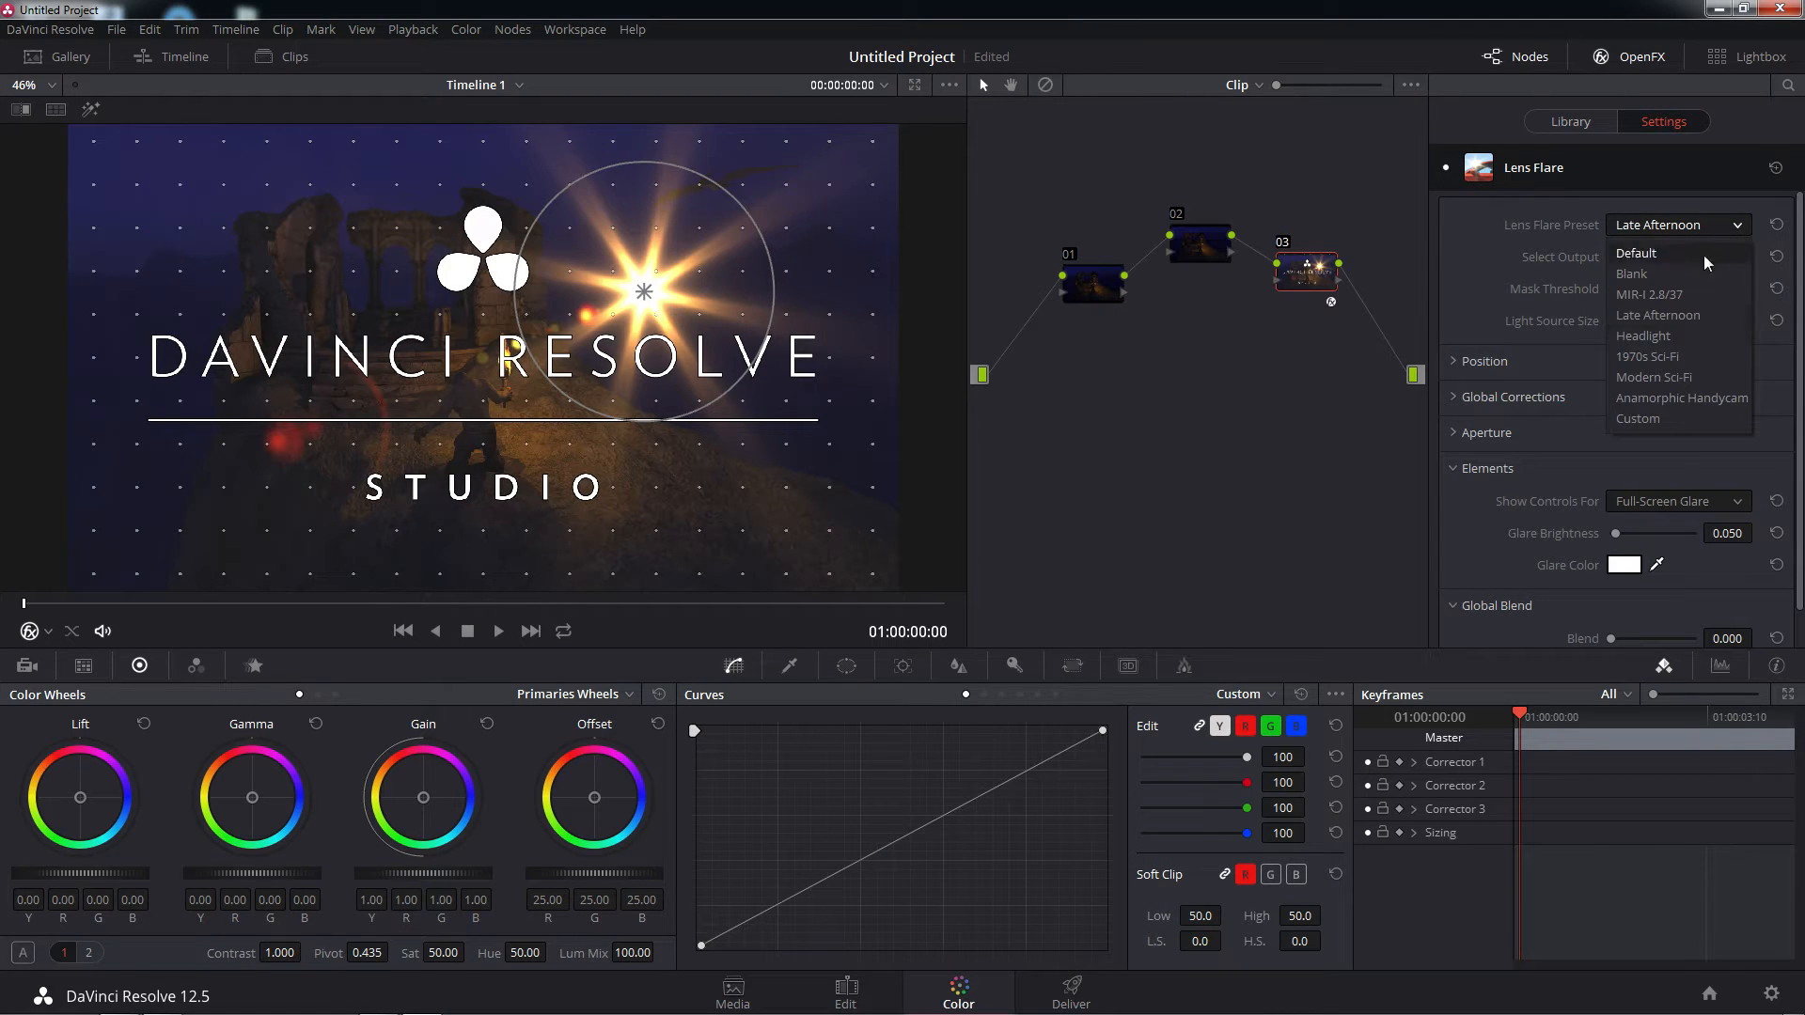
left_click(1658, 336)
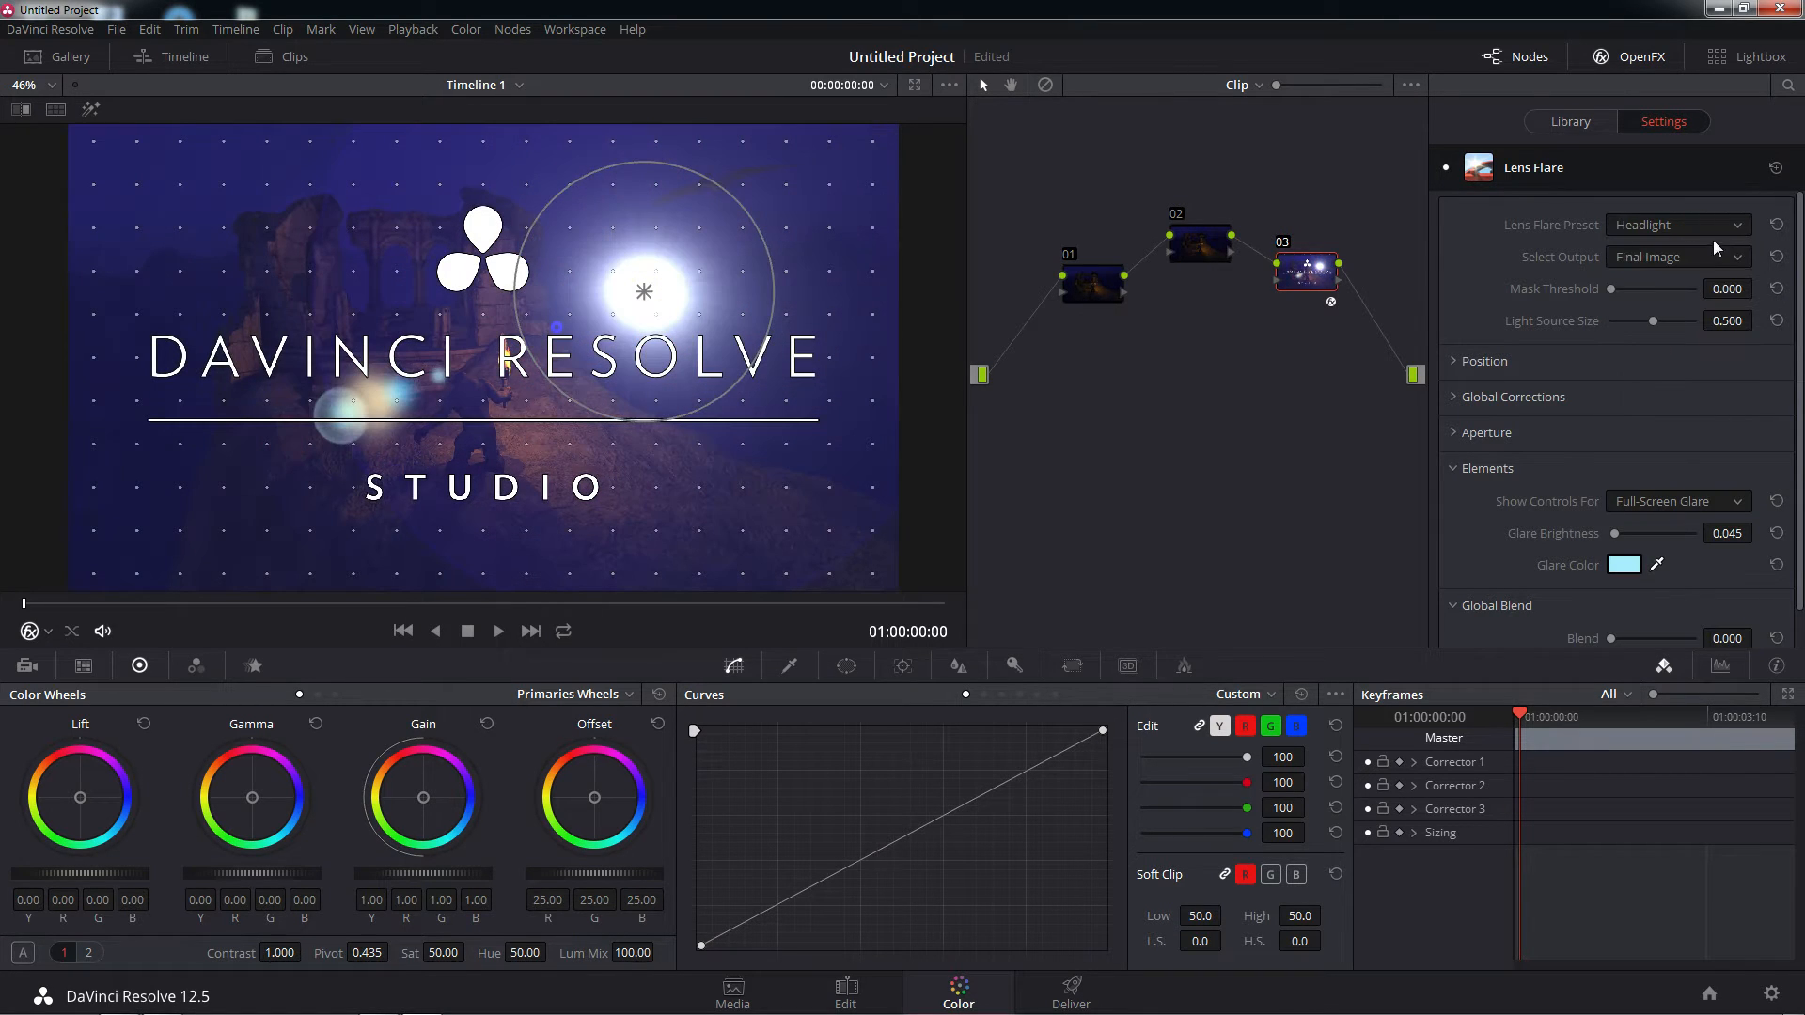
Try the 1970s Sci-Fi, Modern Sci-Fi and Anamorphic Handycam presets on node 03's Lens Flare
left_click(1739, 231)
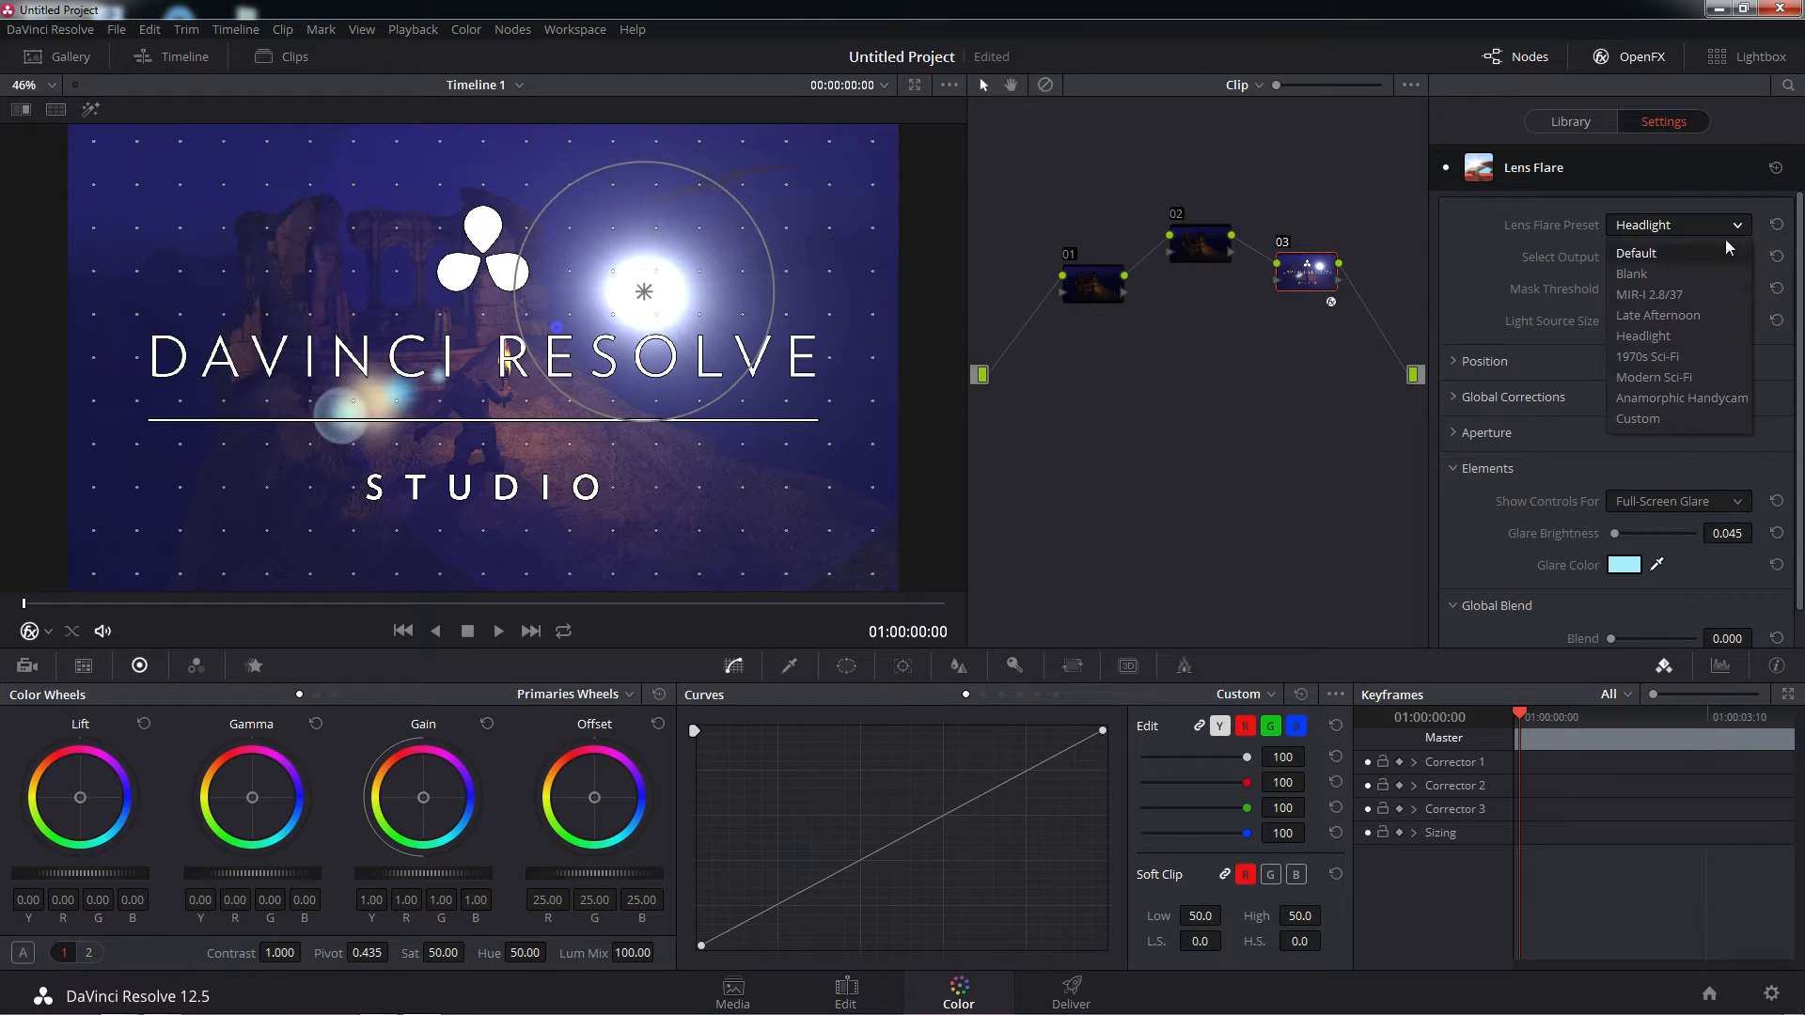
left_click(1667, 357)
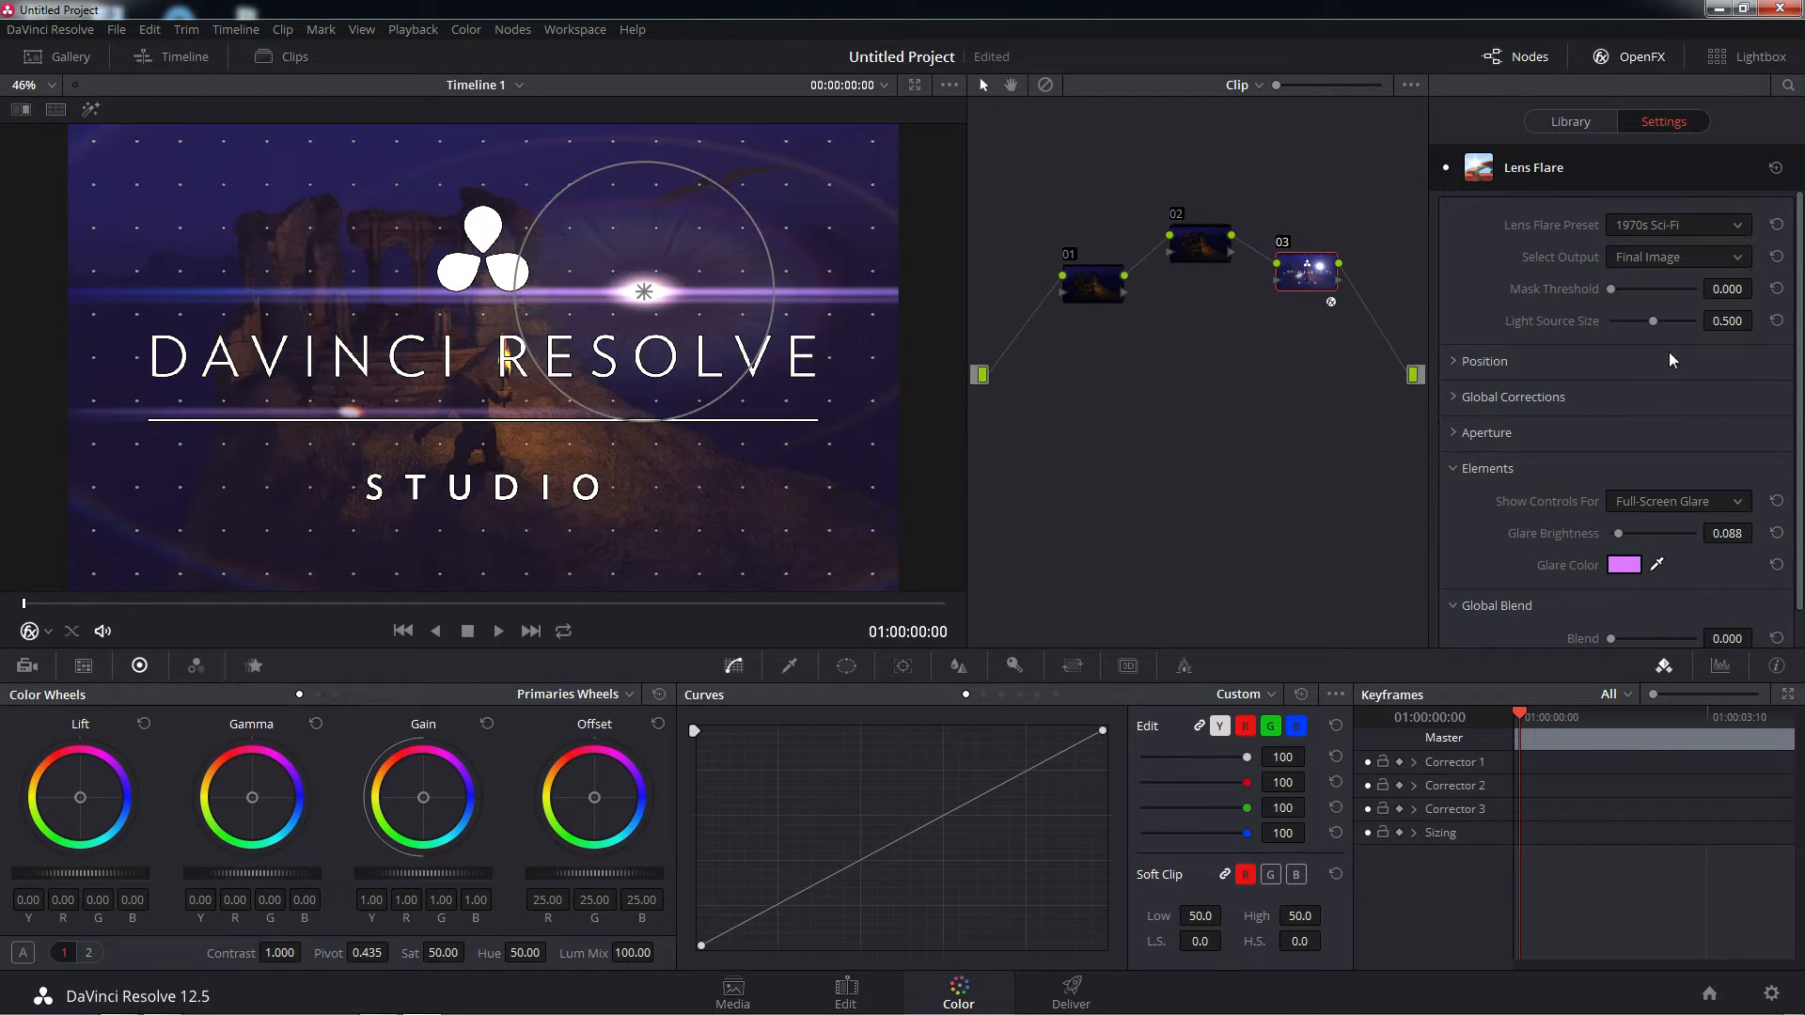
left_click(1730, 231)
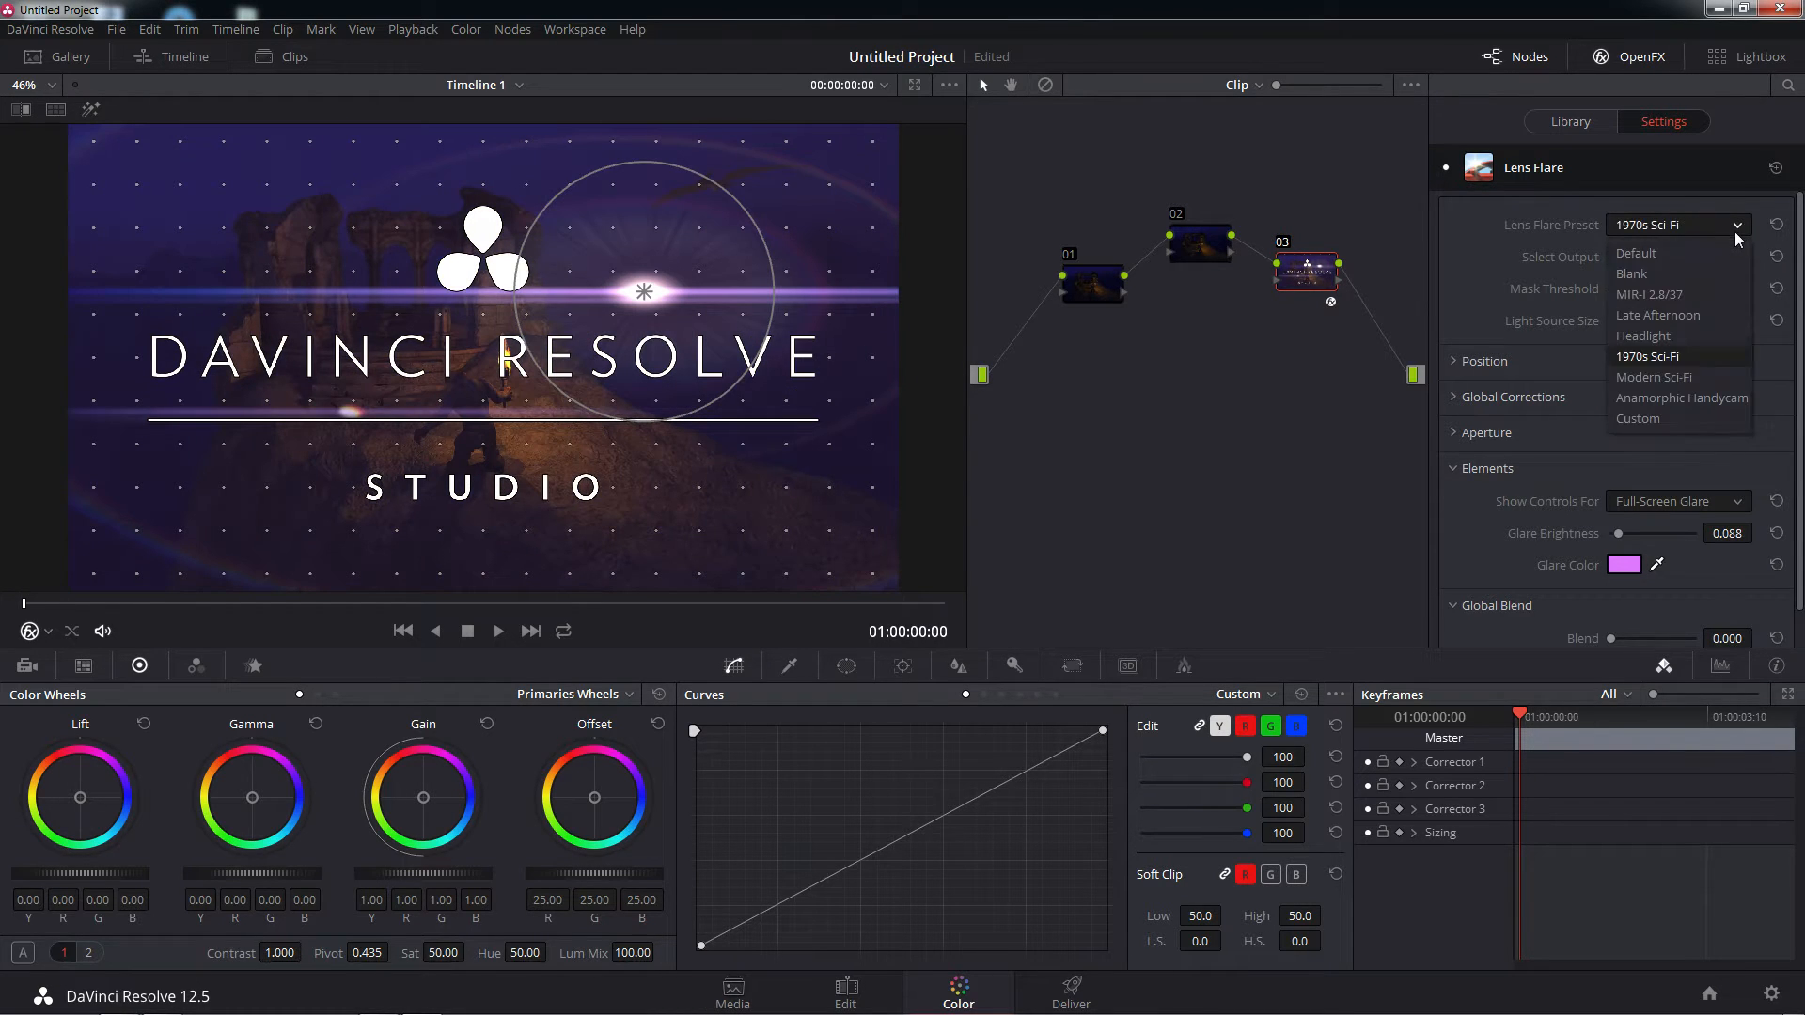
left_click(1678, 376)
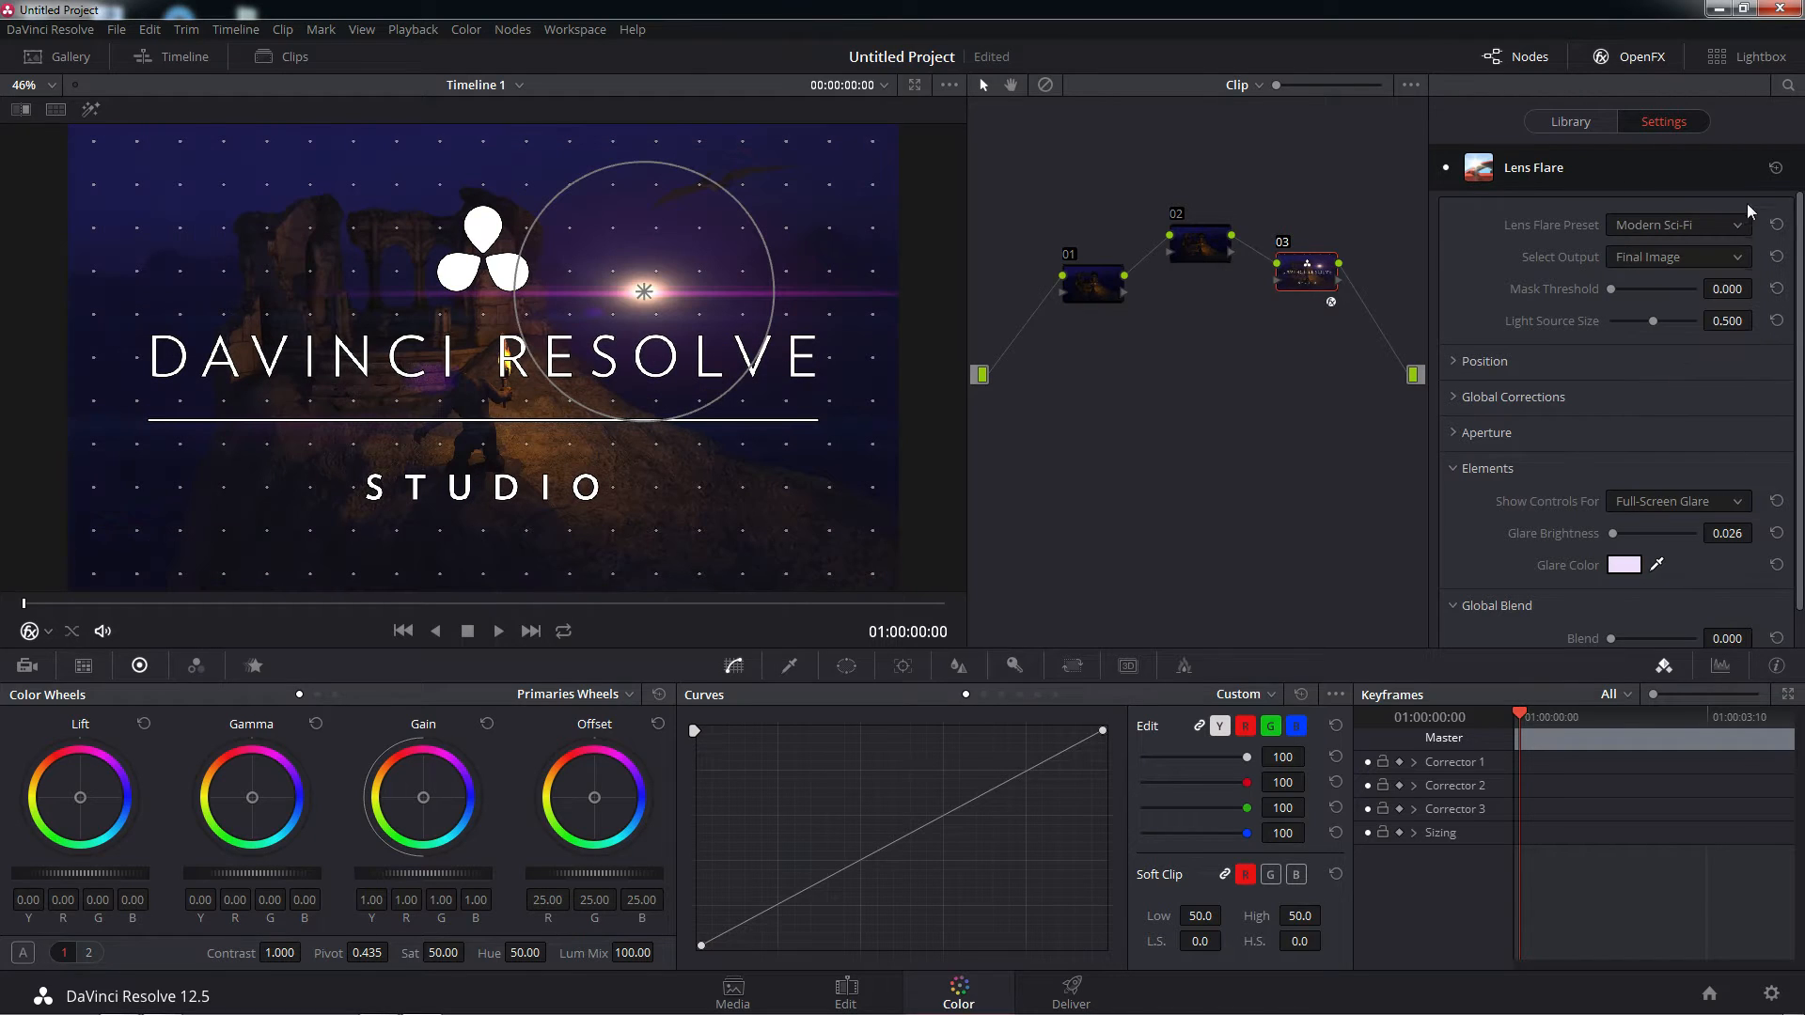
left_click(1735, 225)
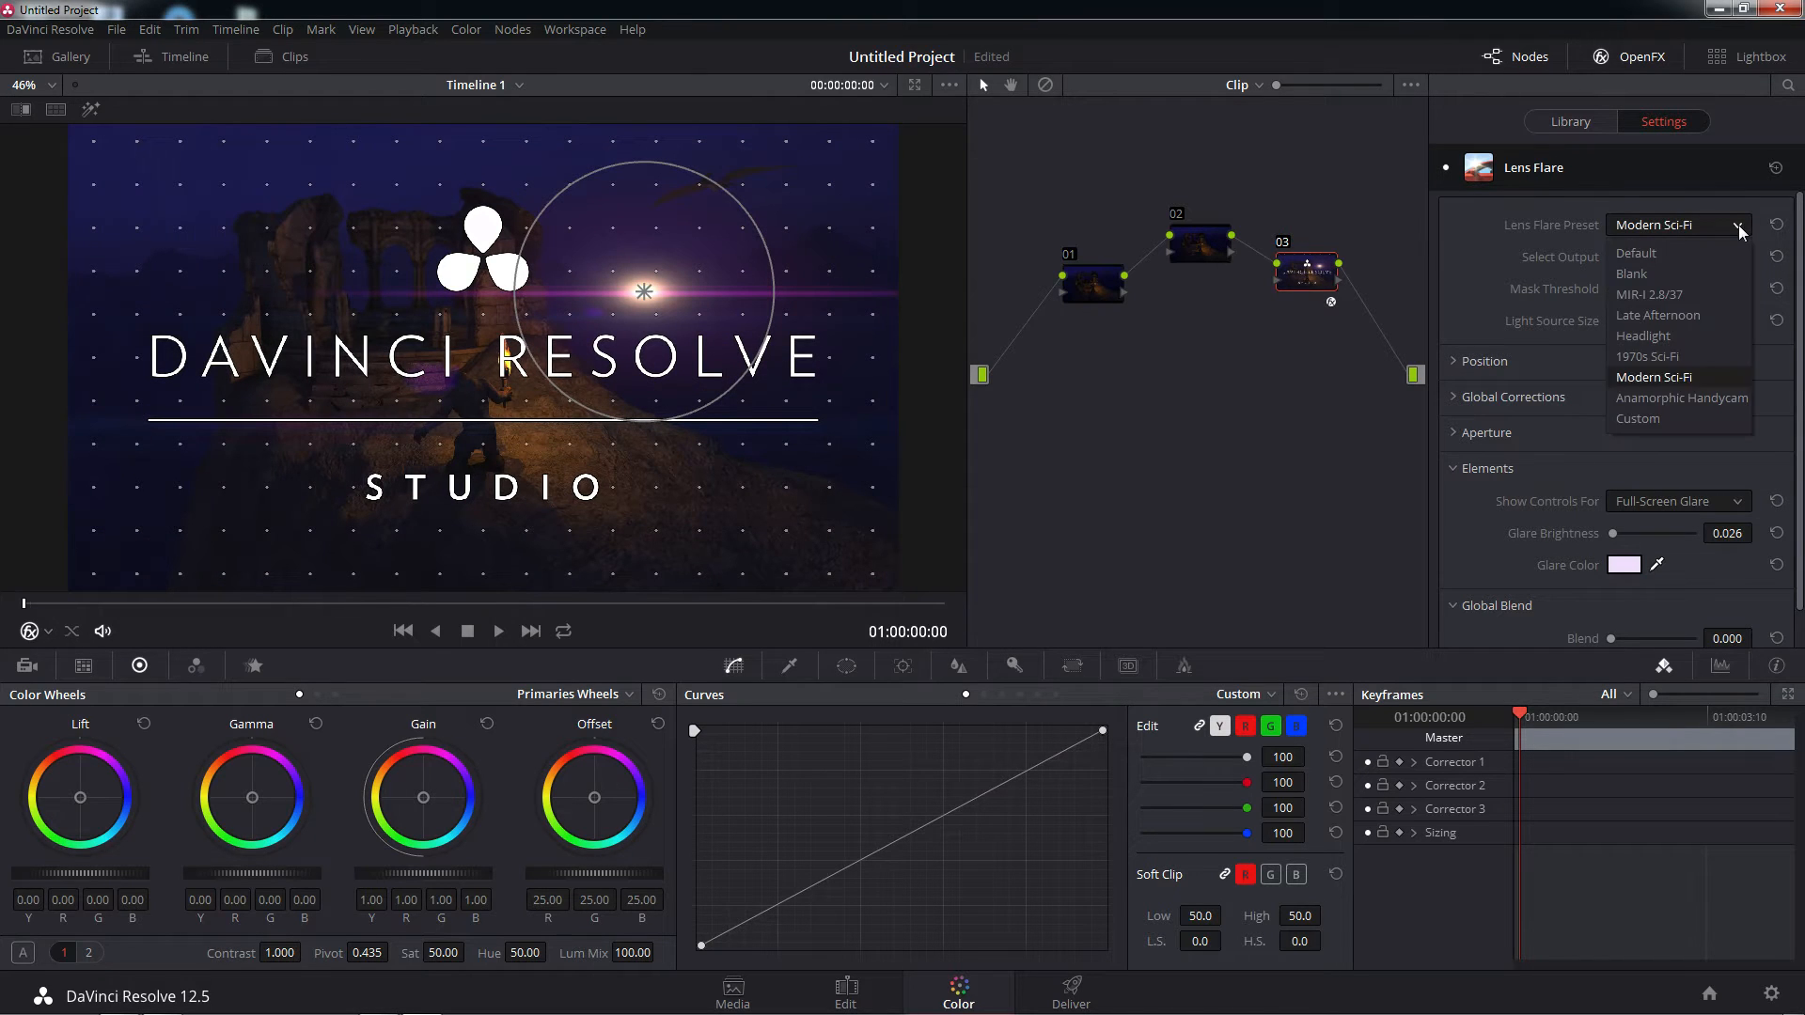
left_click(1691, 397)
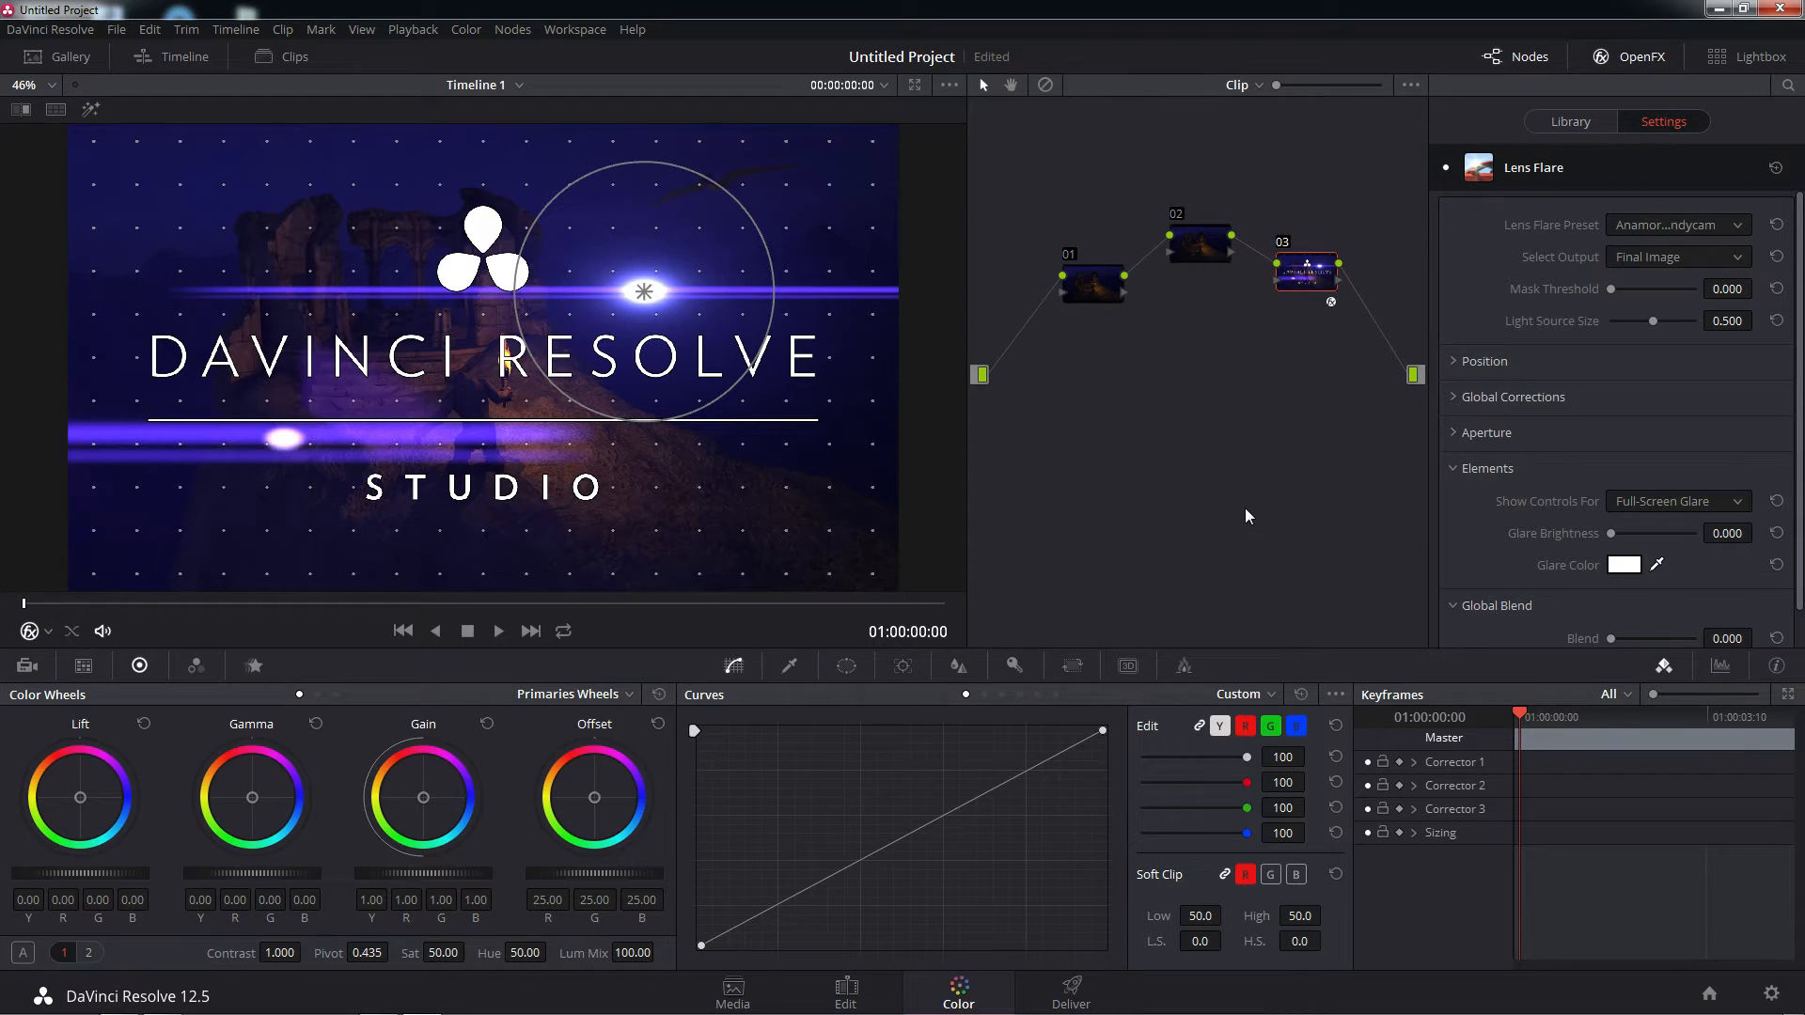
Reset the grade of node 03 to remove its Lens Flare effect
right_click(1303, 279)
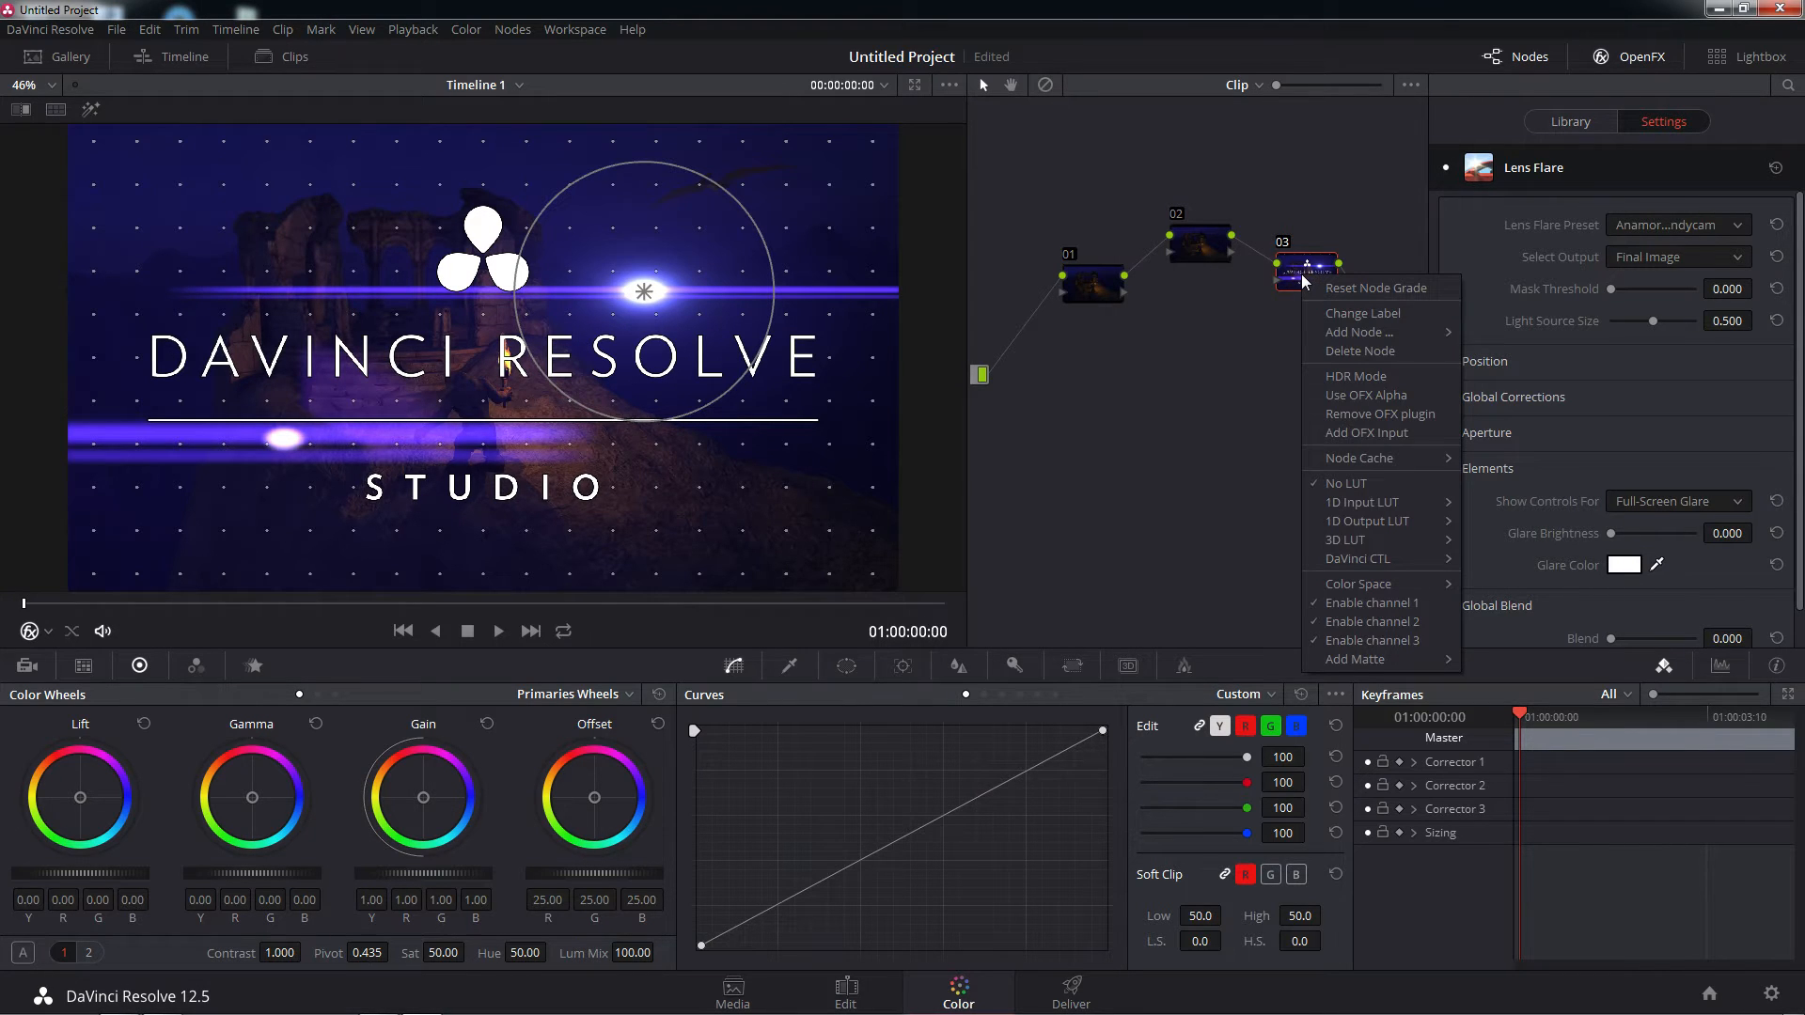
left_click(1331, 288)
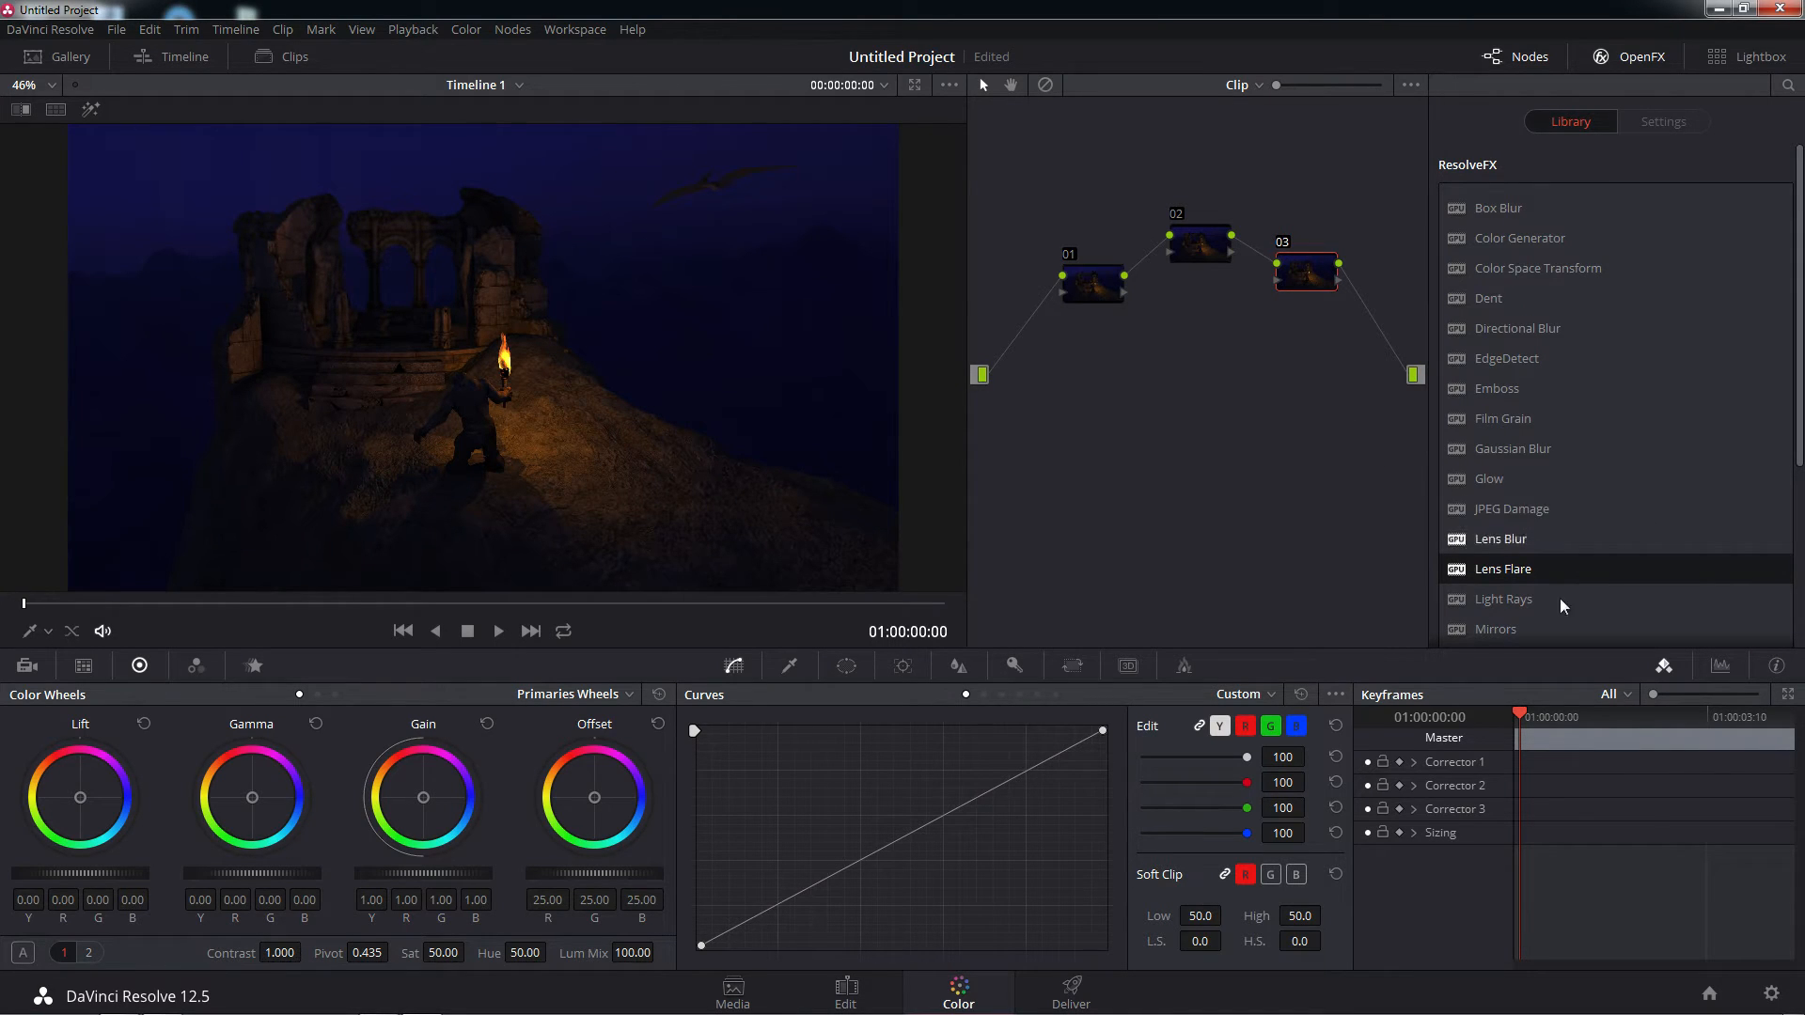
left_click(1459, 606)
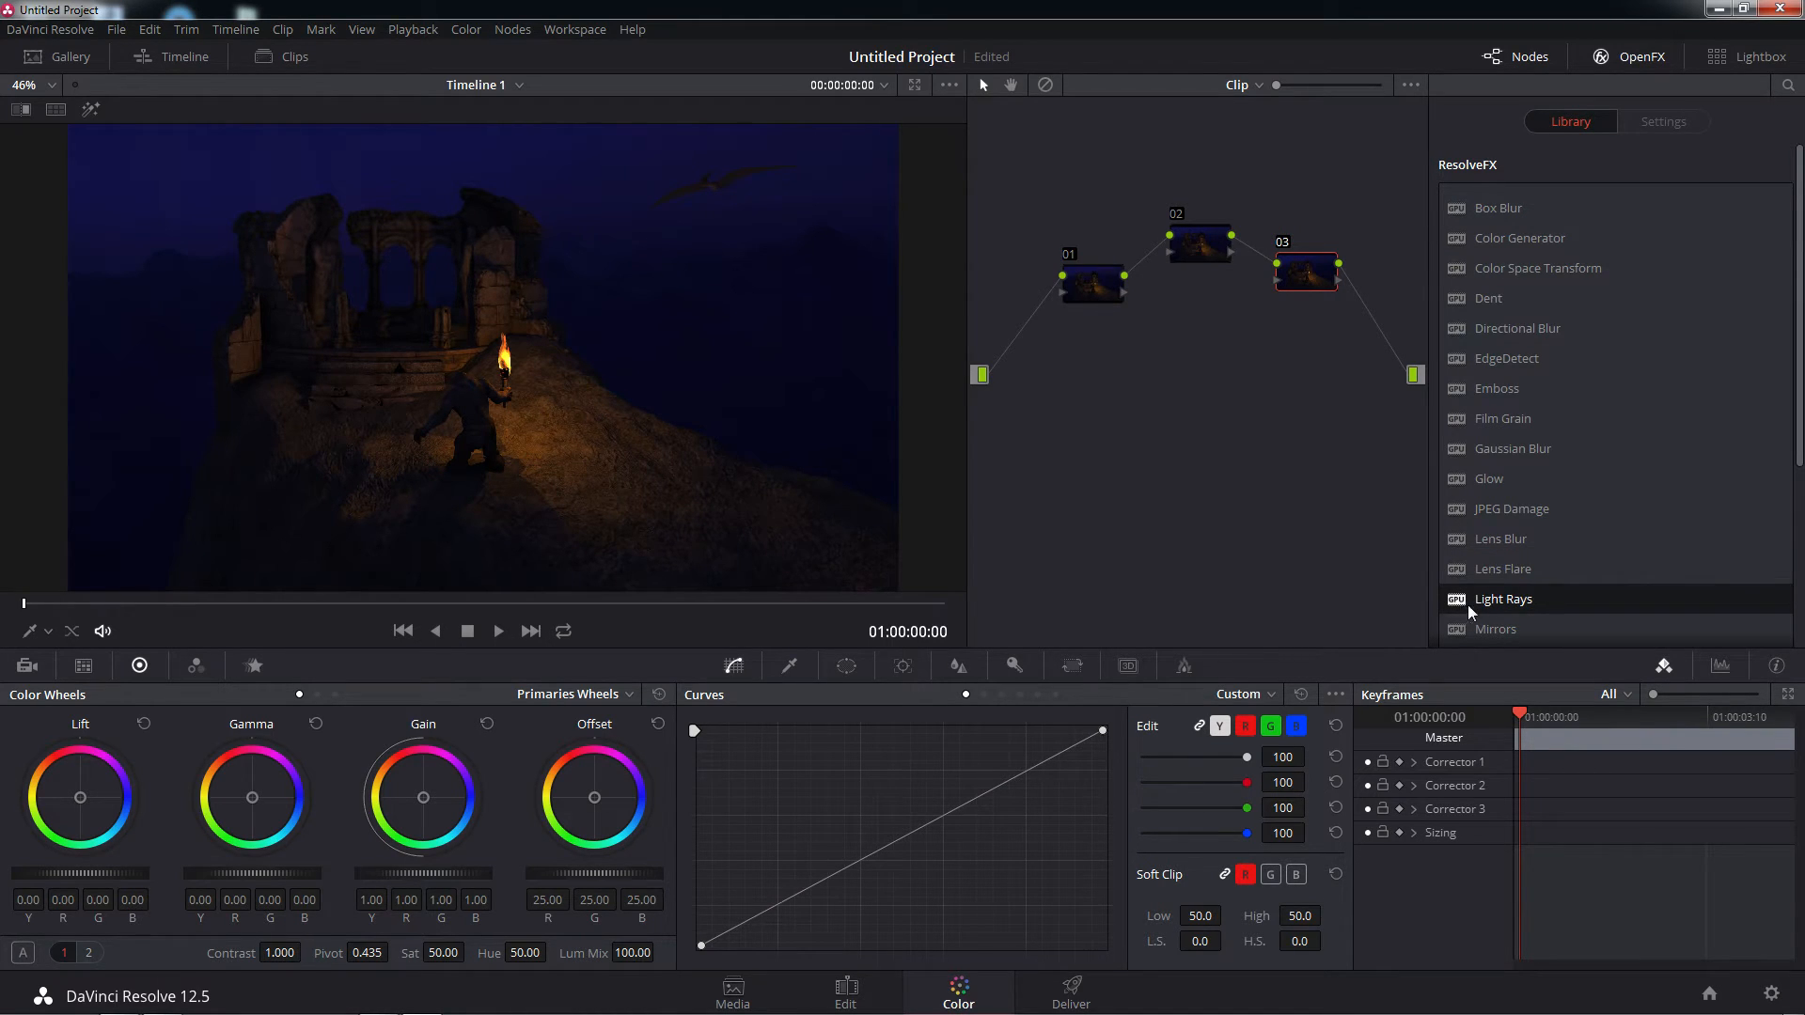
Apply the Glow effect to node 01, check nodes 02 and 03 for effect settings and return to node 01
left_click_drag(1096, 290, 1100, 296)
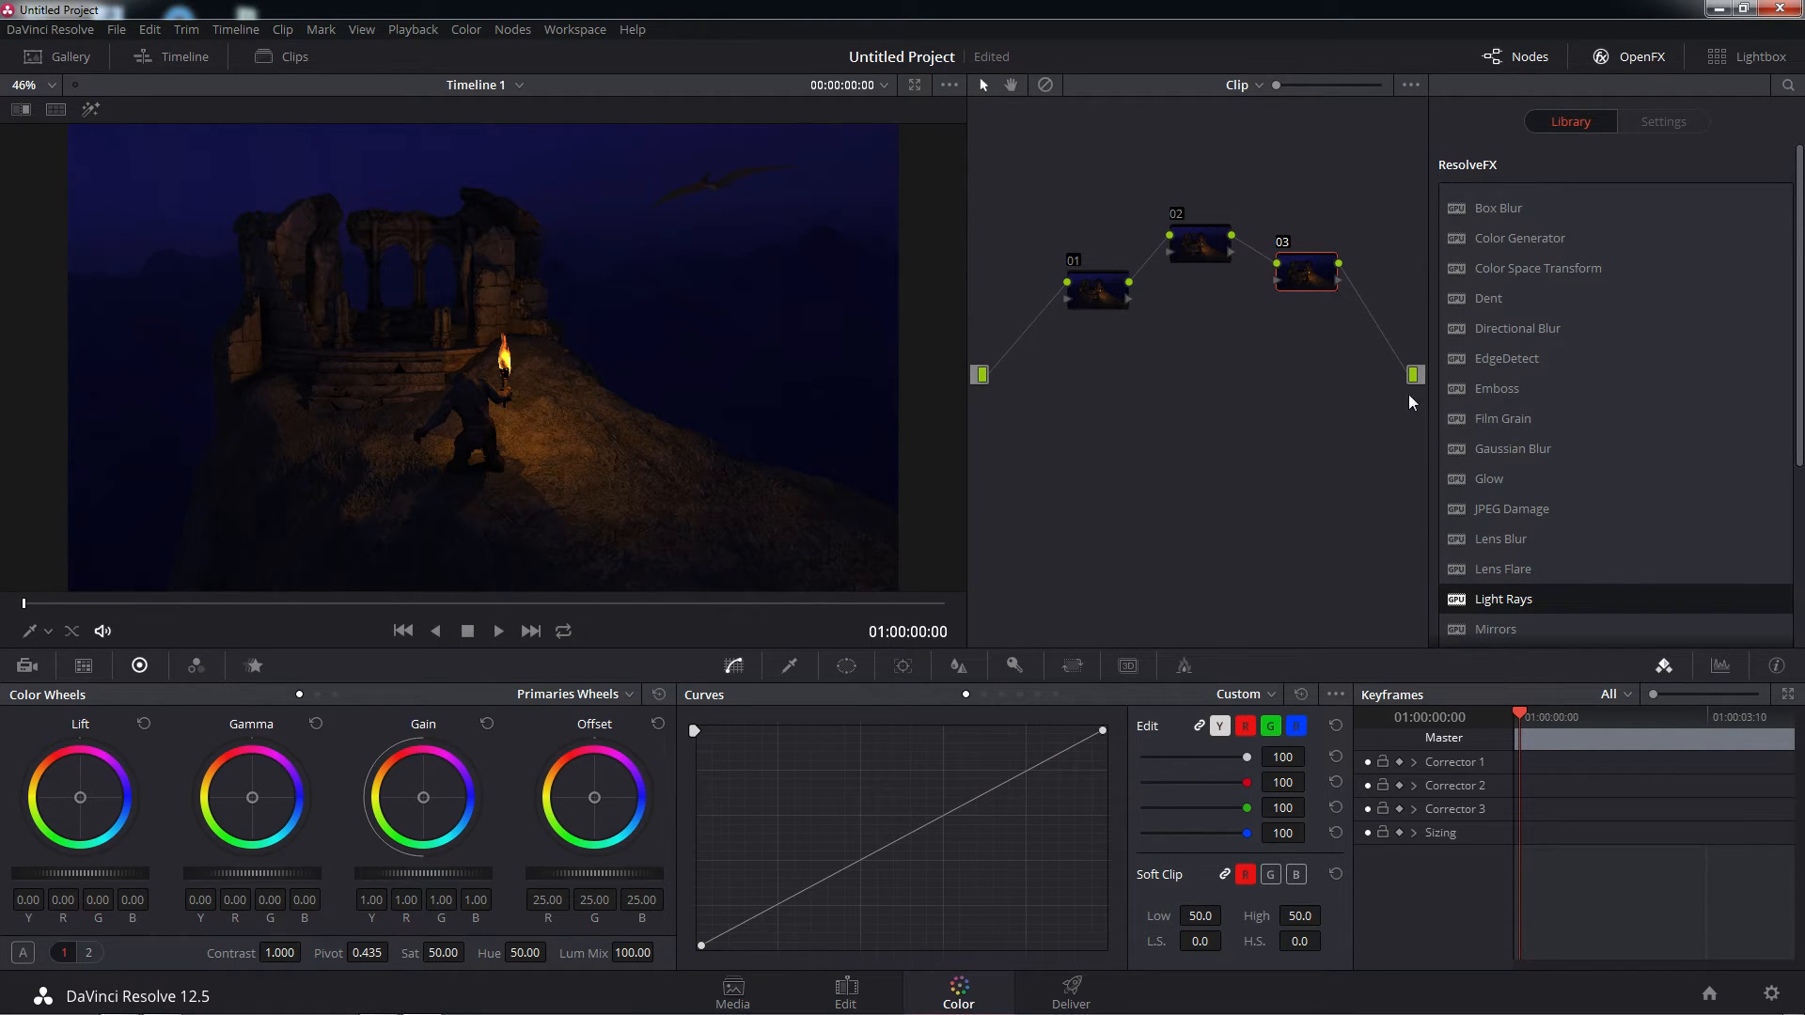
left_click_drag(1459, 480, 1088, 289)
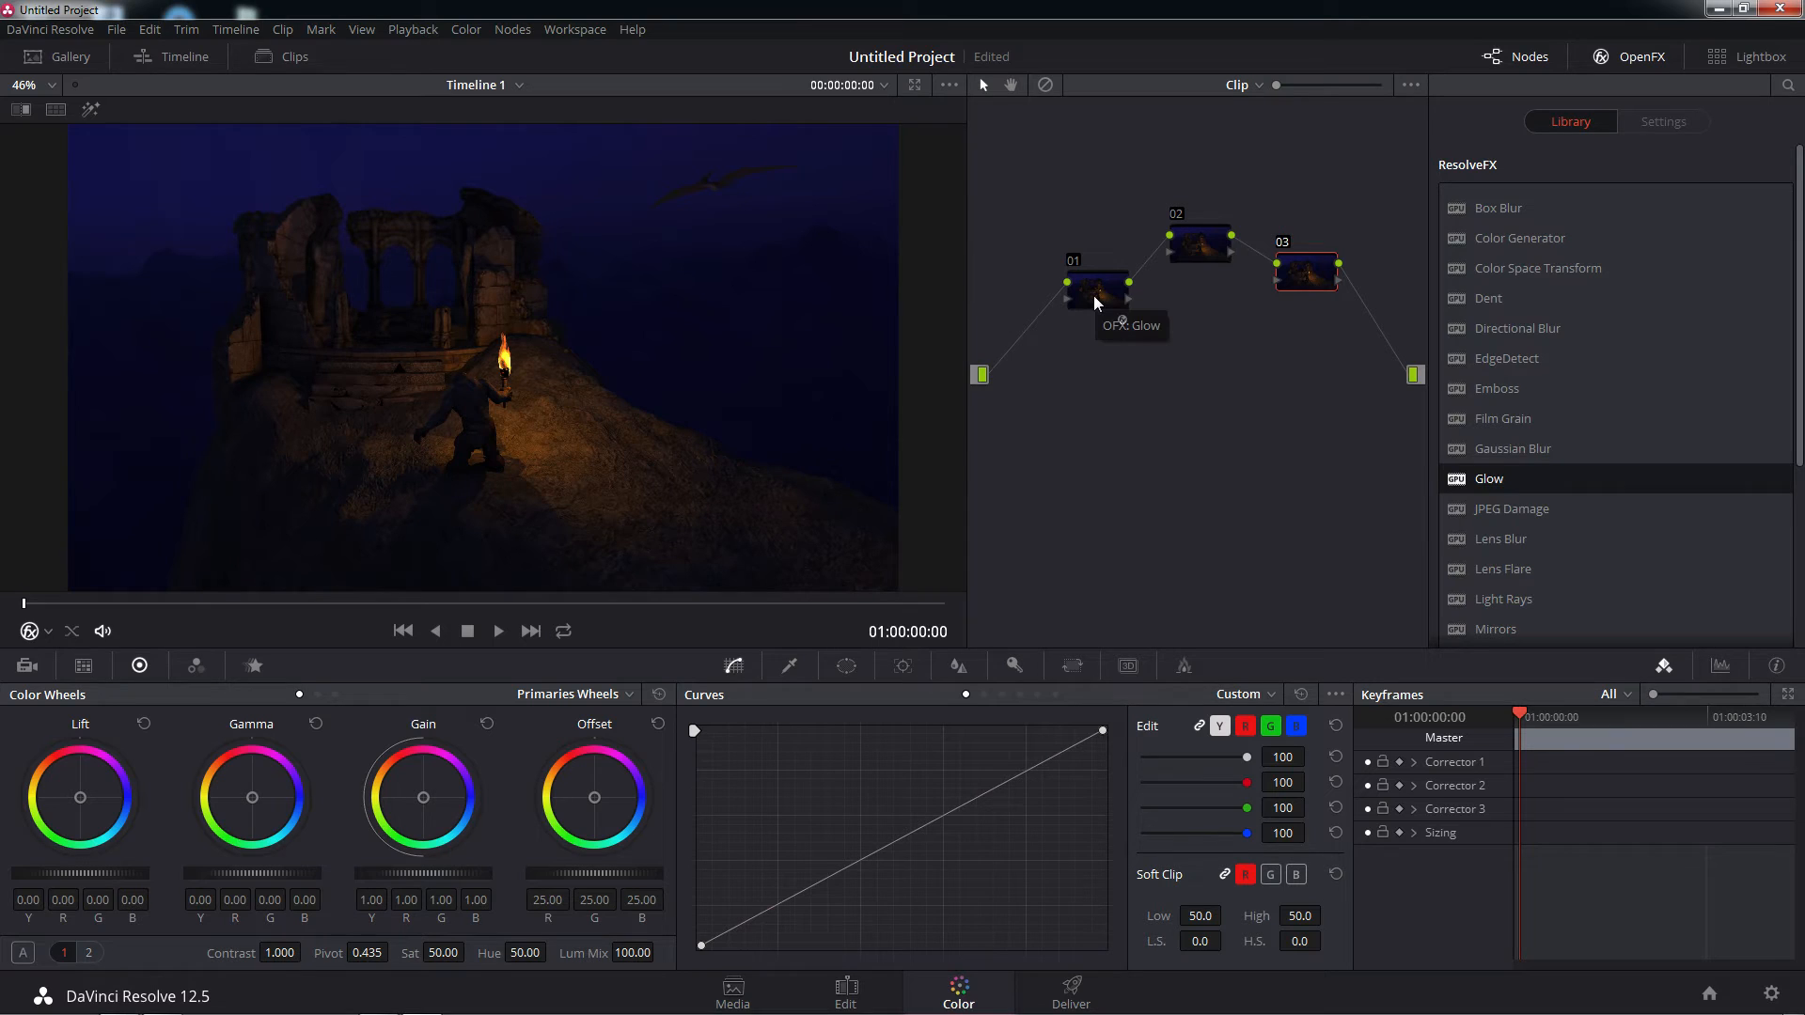
left_click(1092, 295)
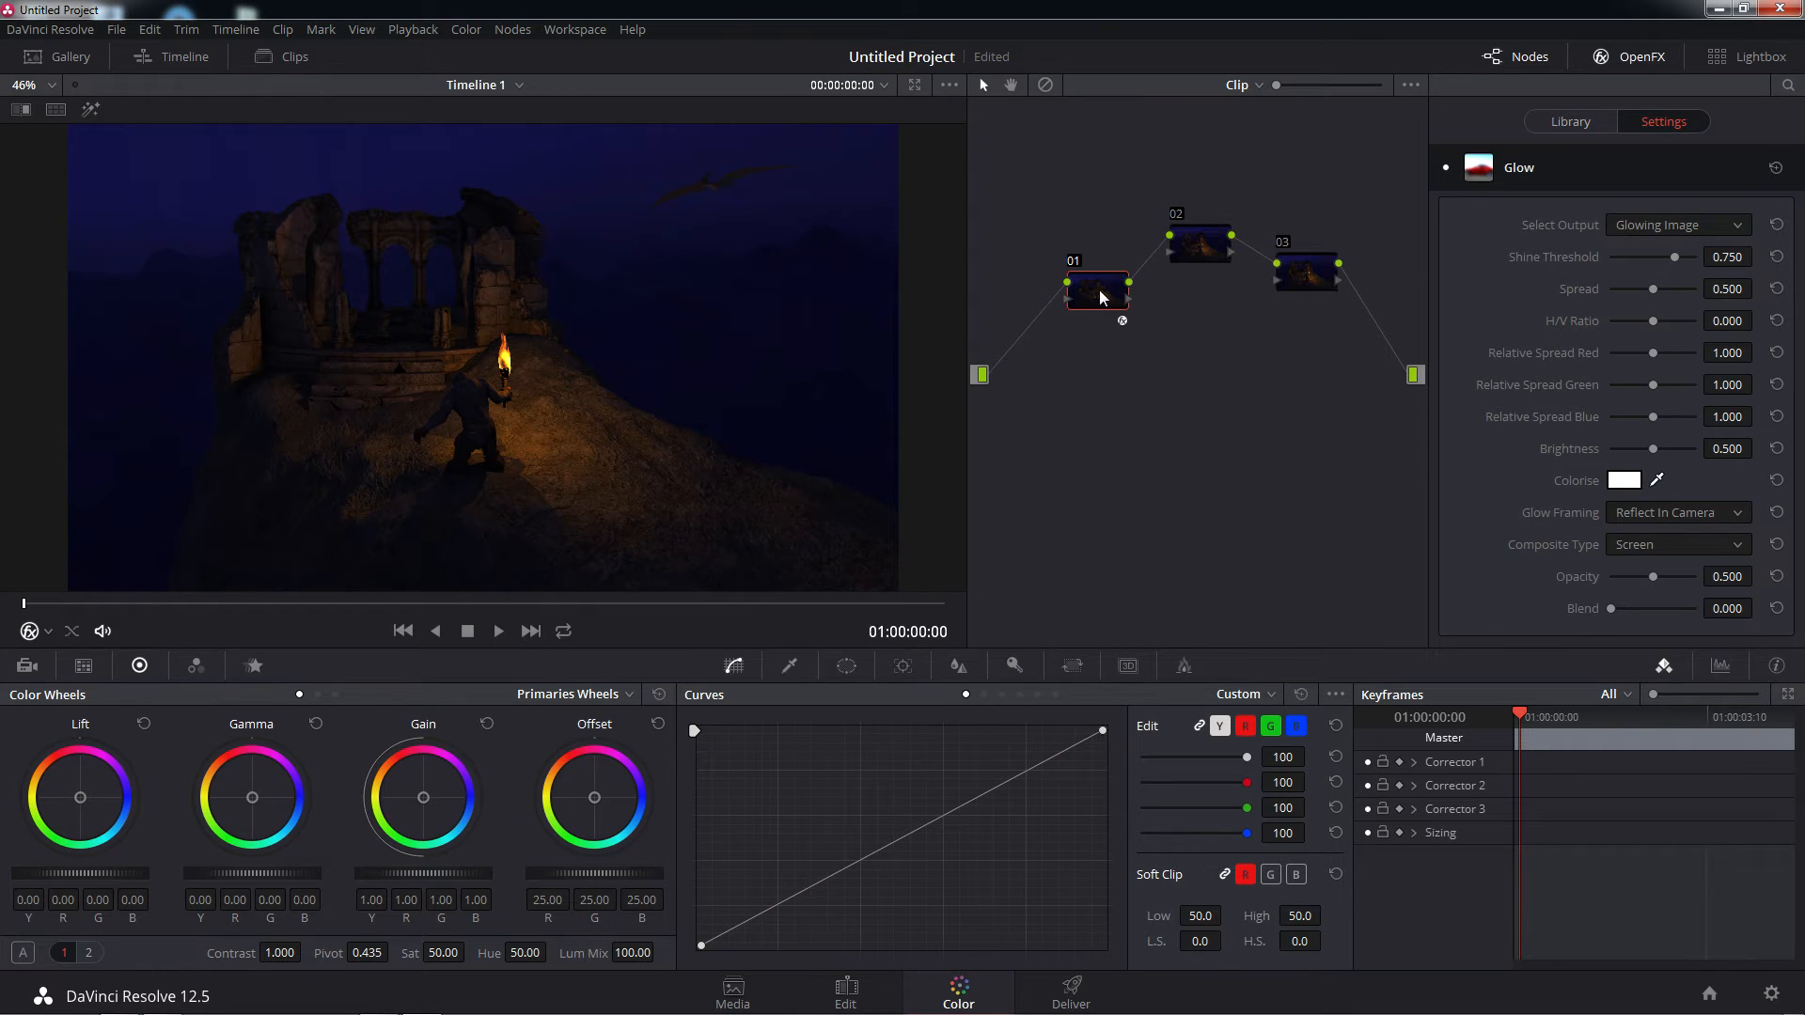
left_click(1199, 252)
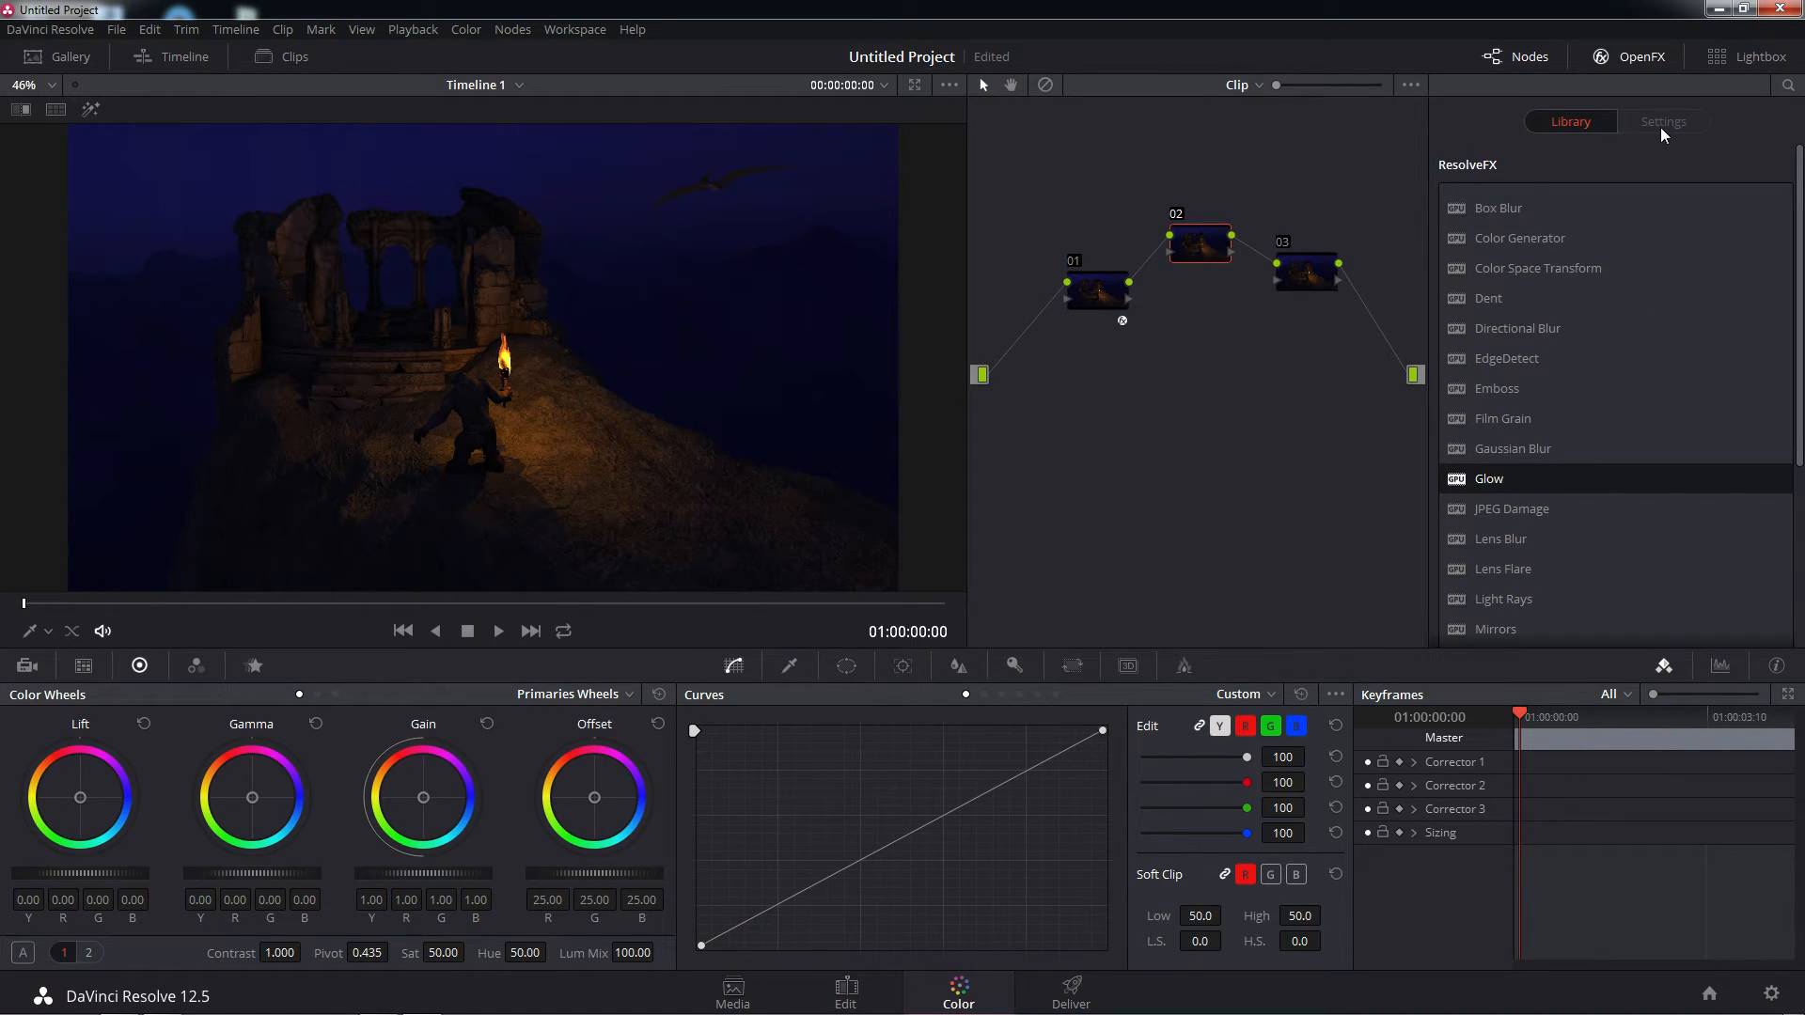
left_click(1310, 278)
left_click(1212, 252)
left_click(1094, 299)
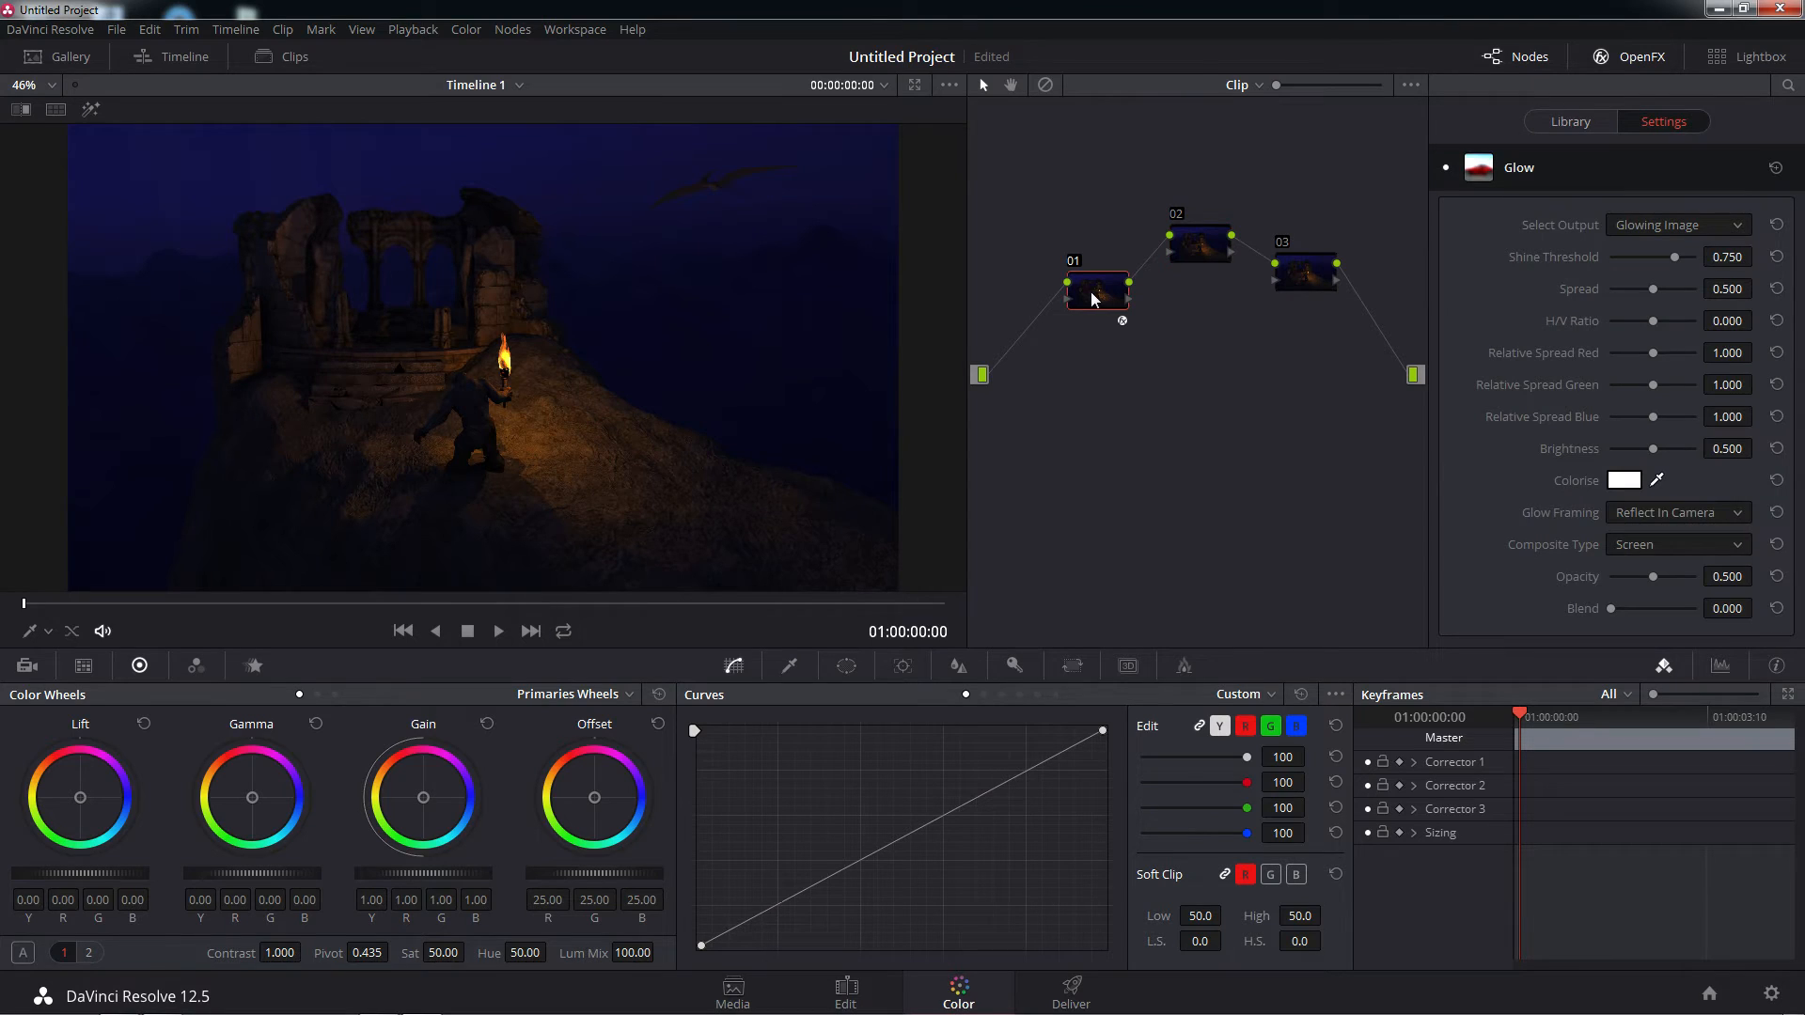
Lower the Glow's Shine Threshold to 0.000 and preview its Shiny Regions and Glow Alone outputs
left_click(1736, 230)
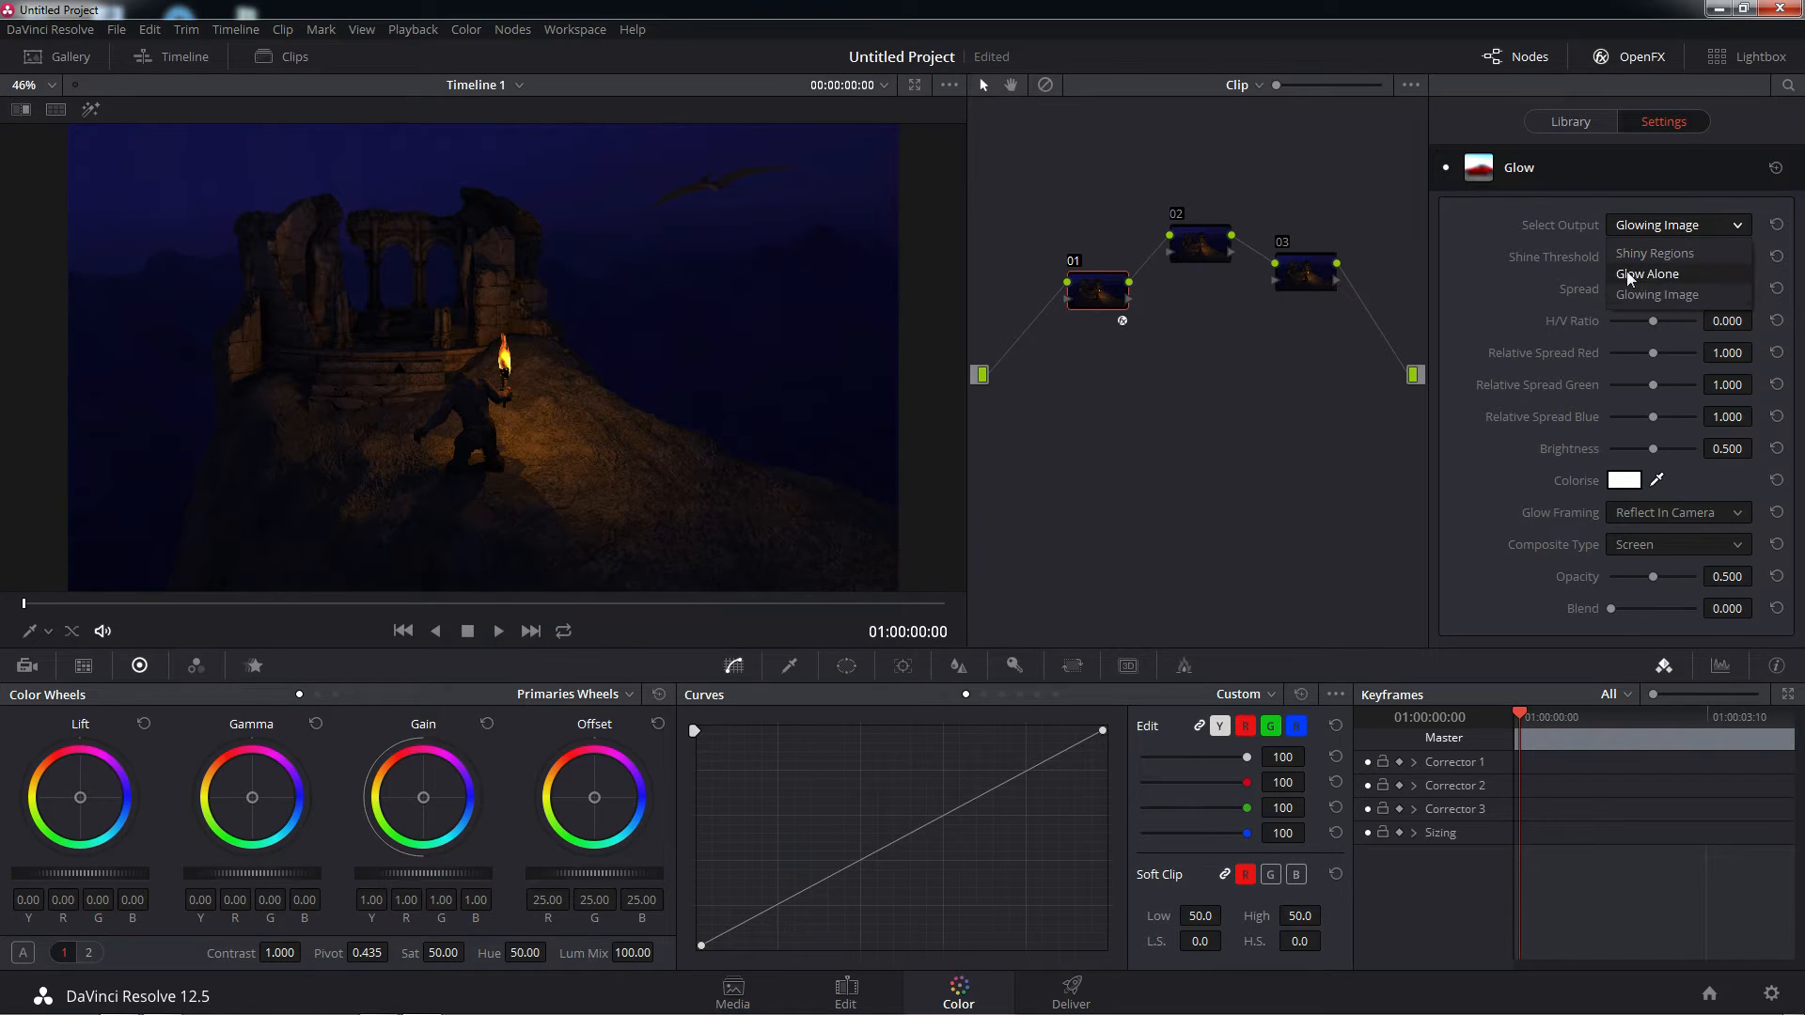
left_click(1542, 250)
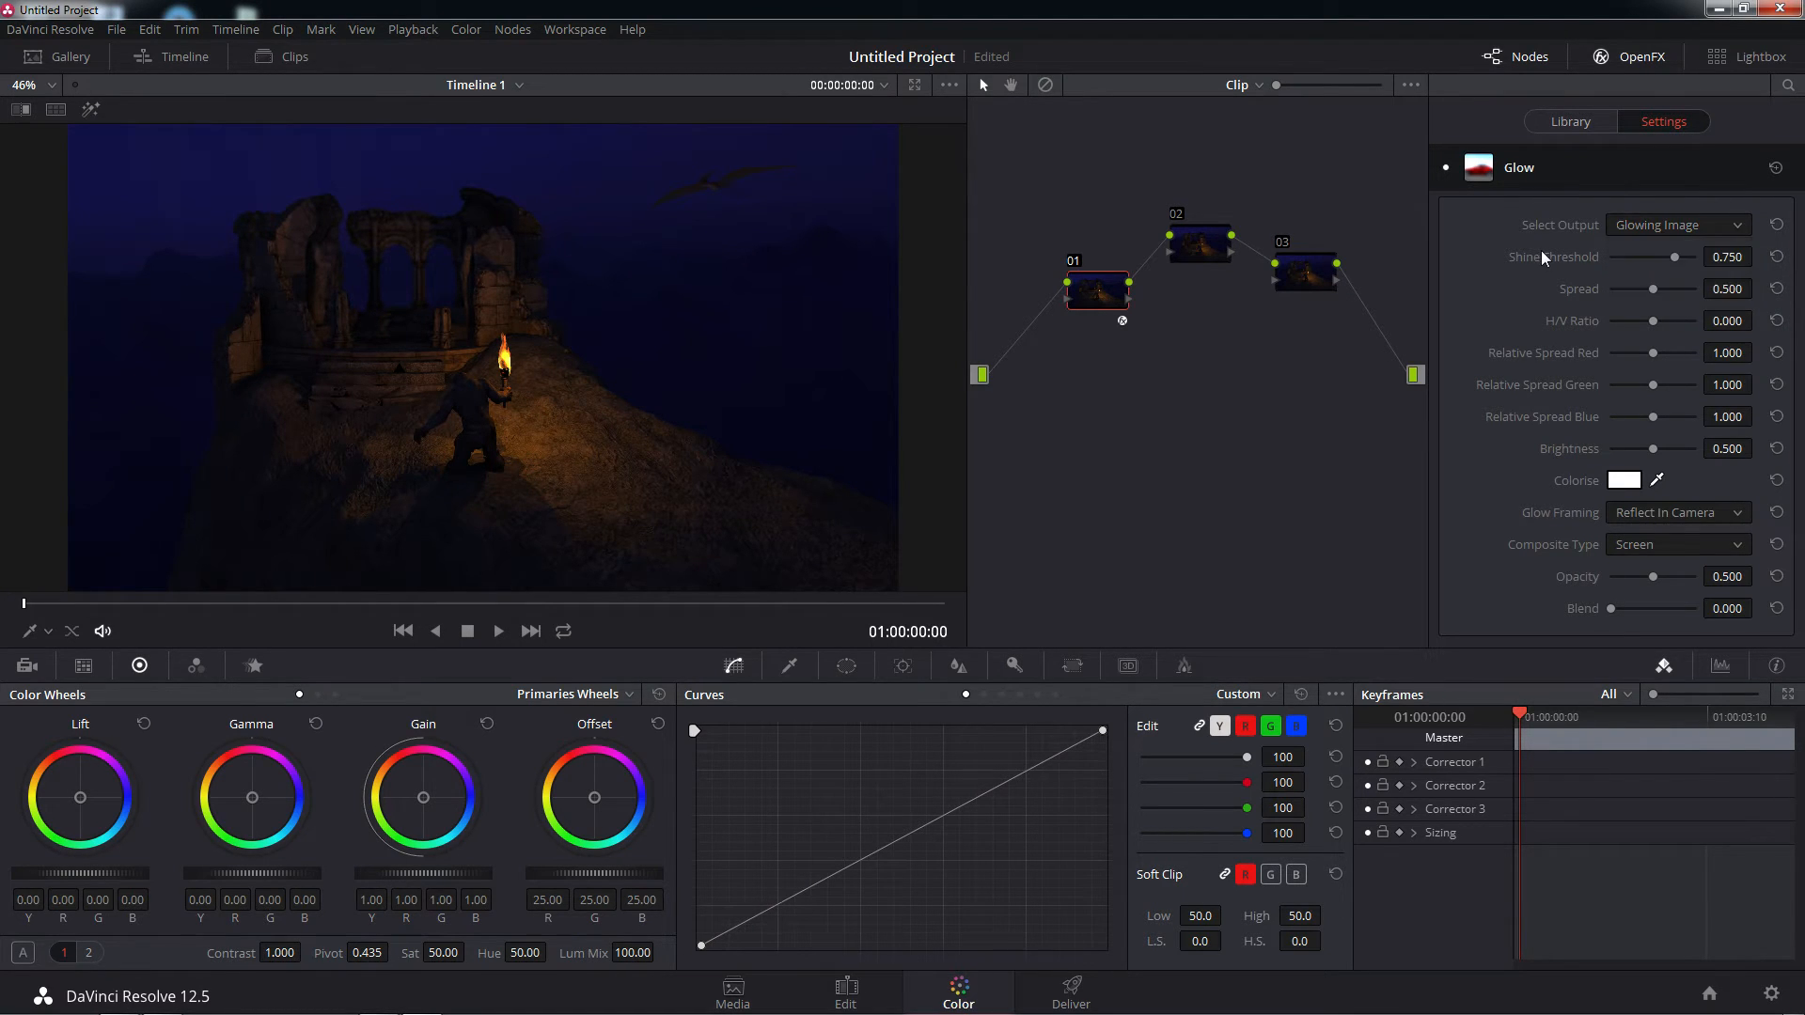
left_click_drag(1672, 256, 1540, 274)
left_click(1711, 228)
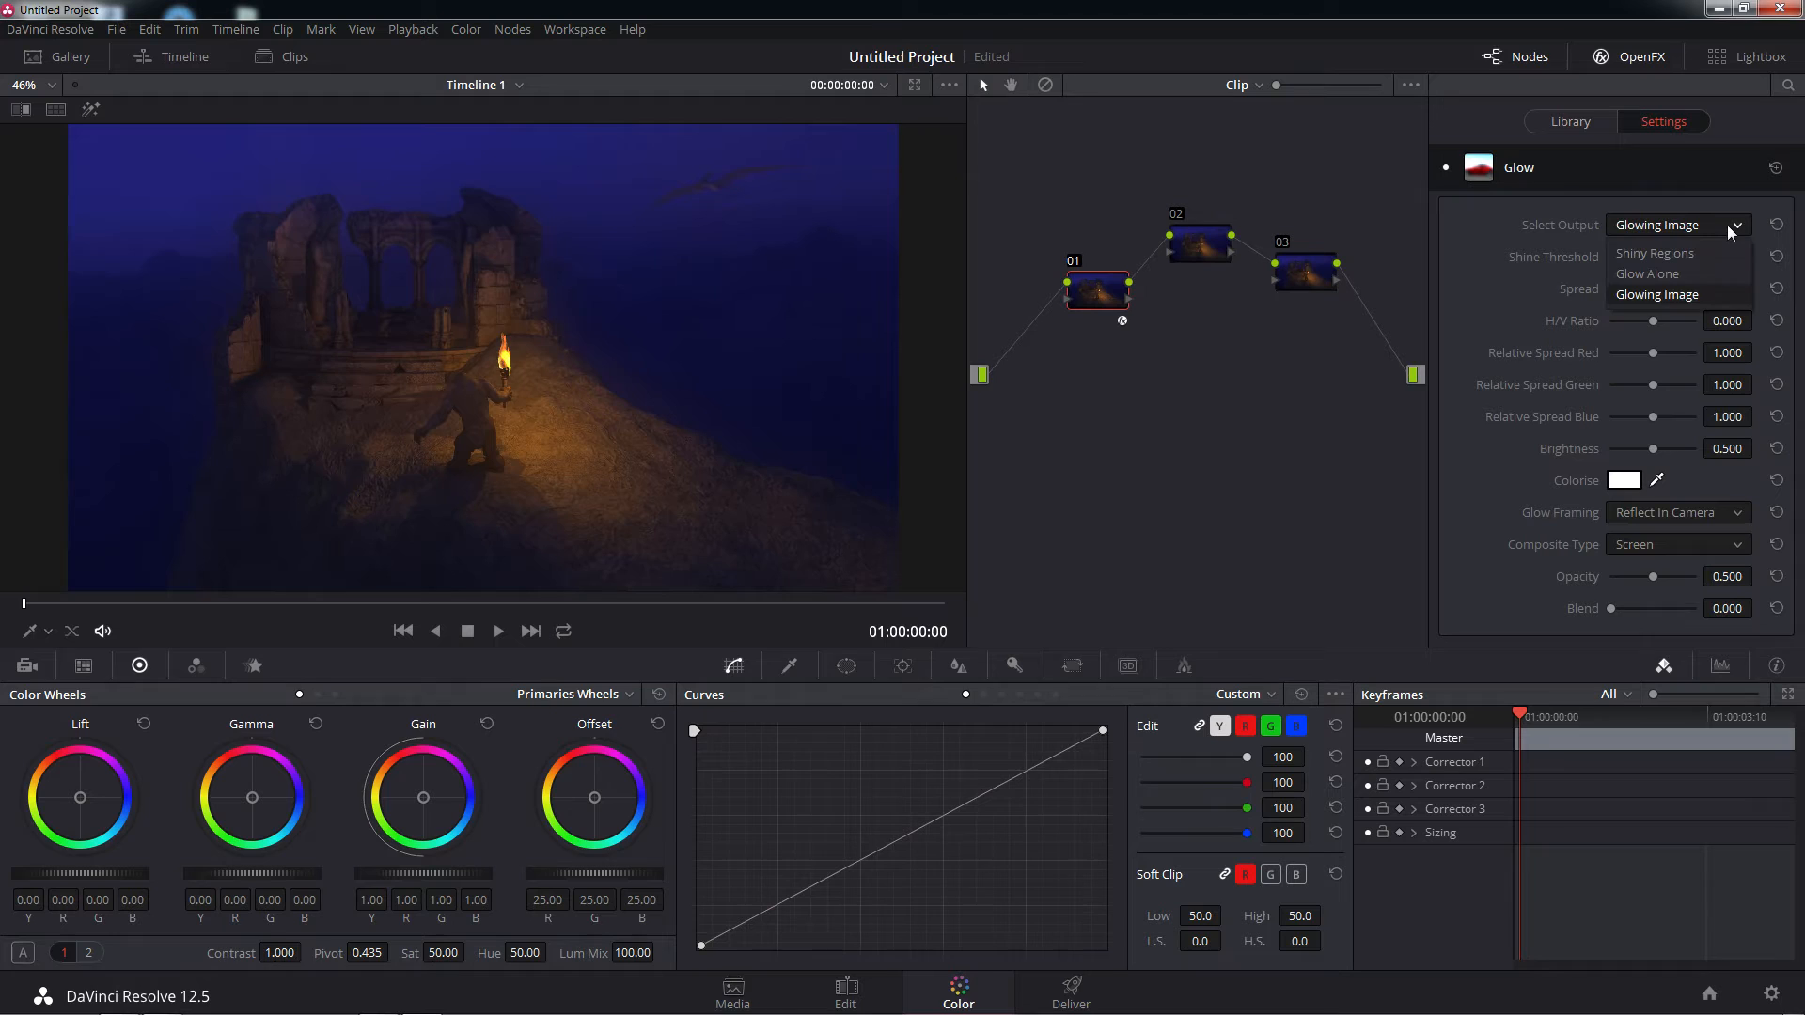
left_click(1675, 254)
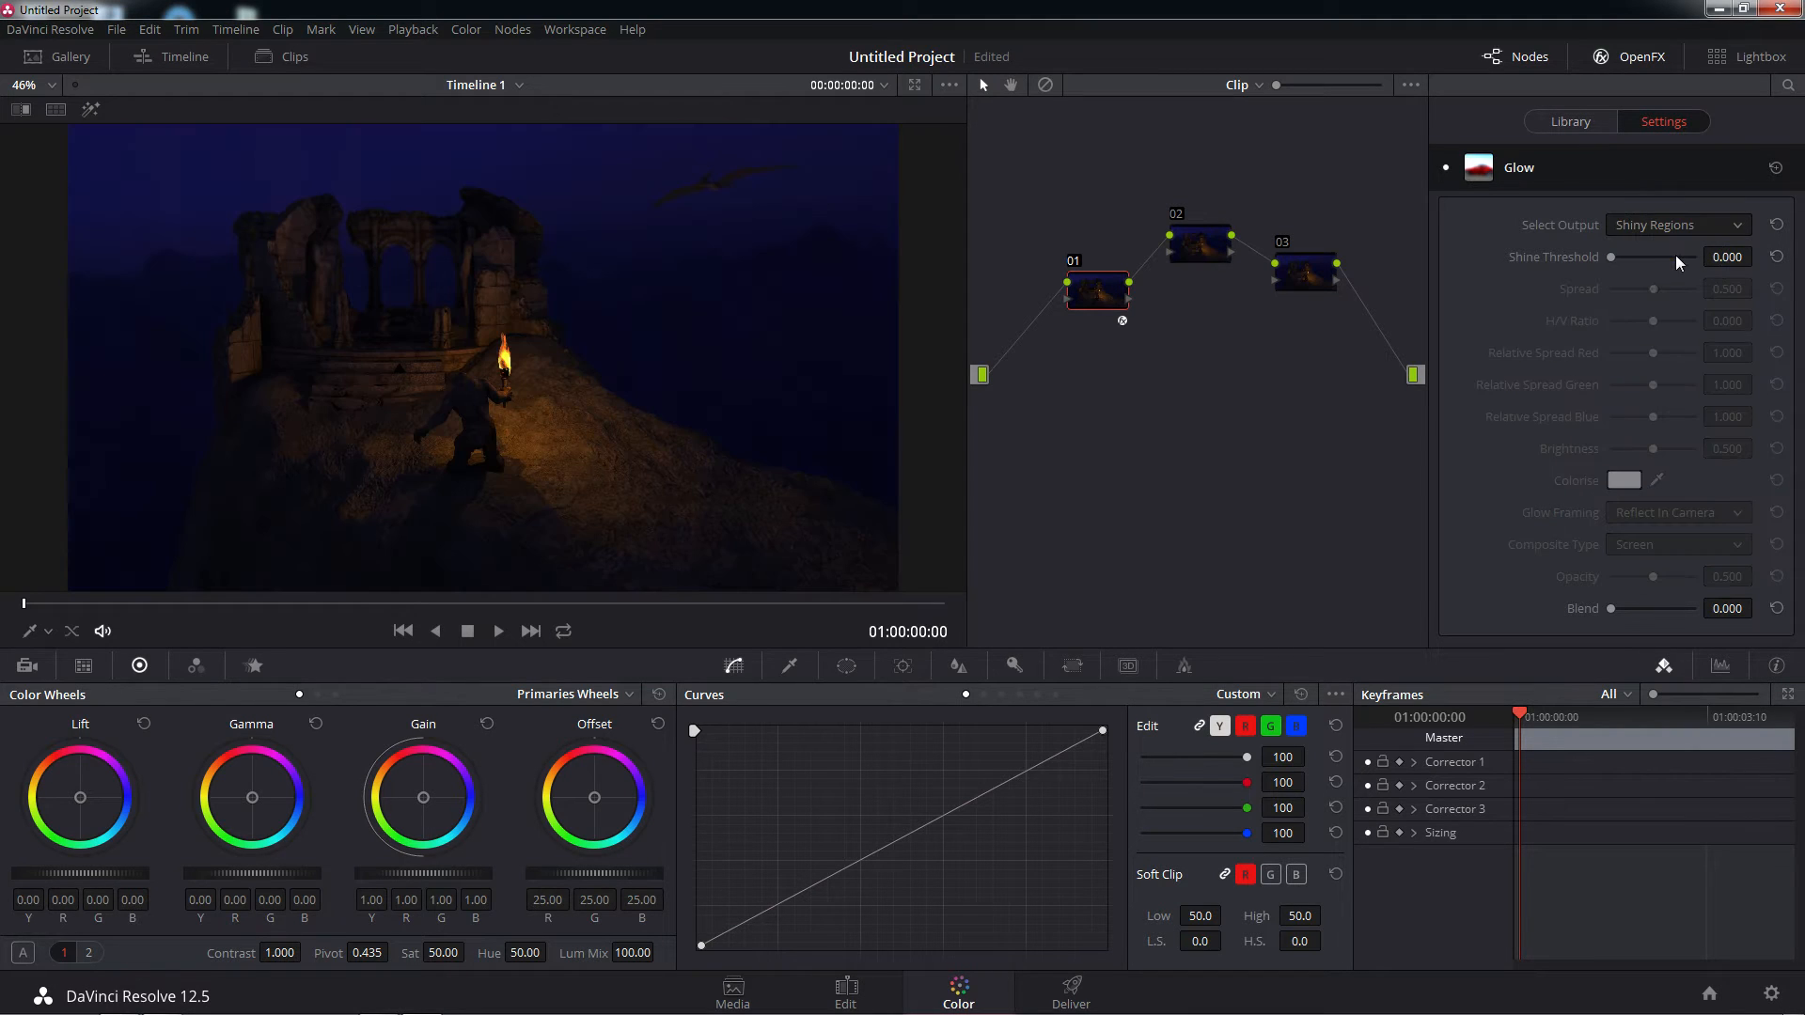
left_click(1662, 273)
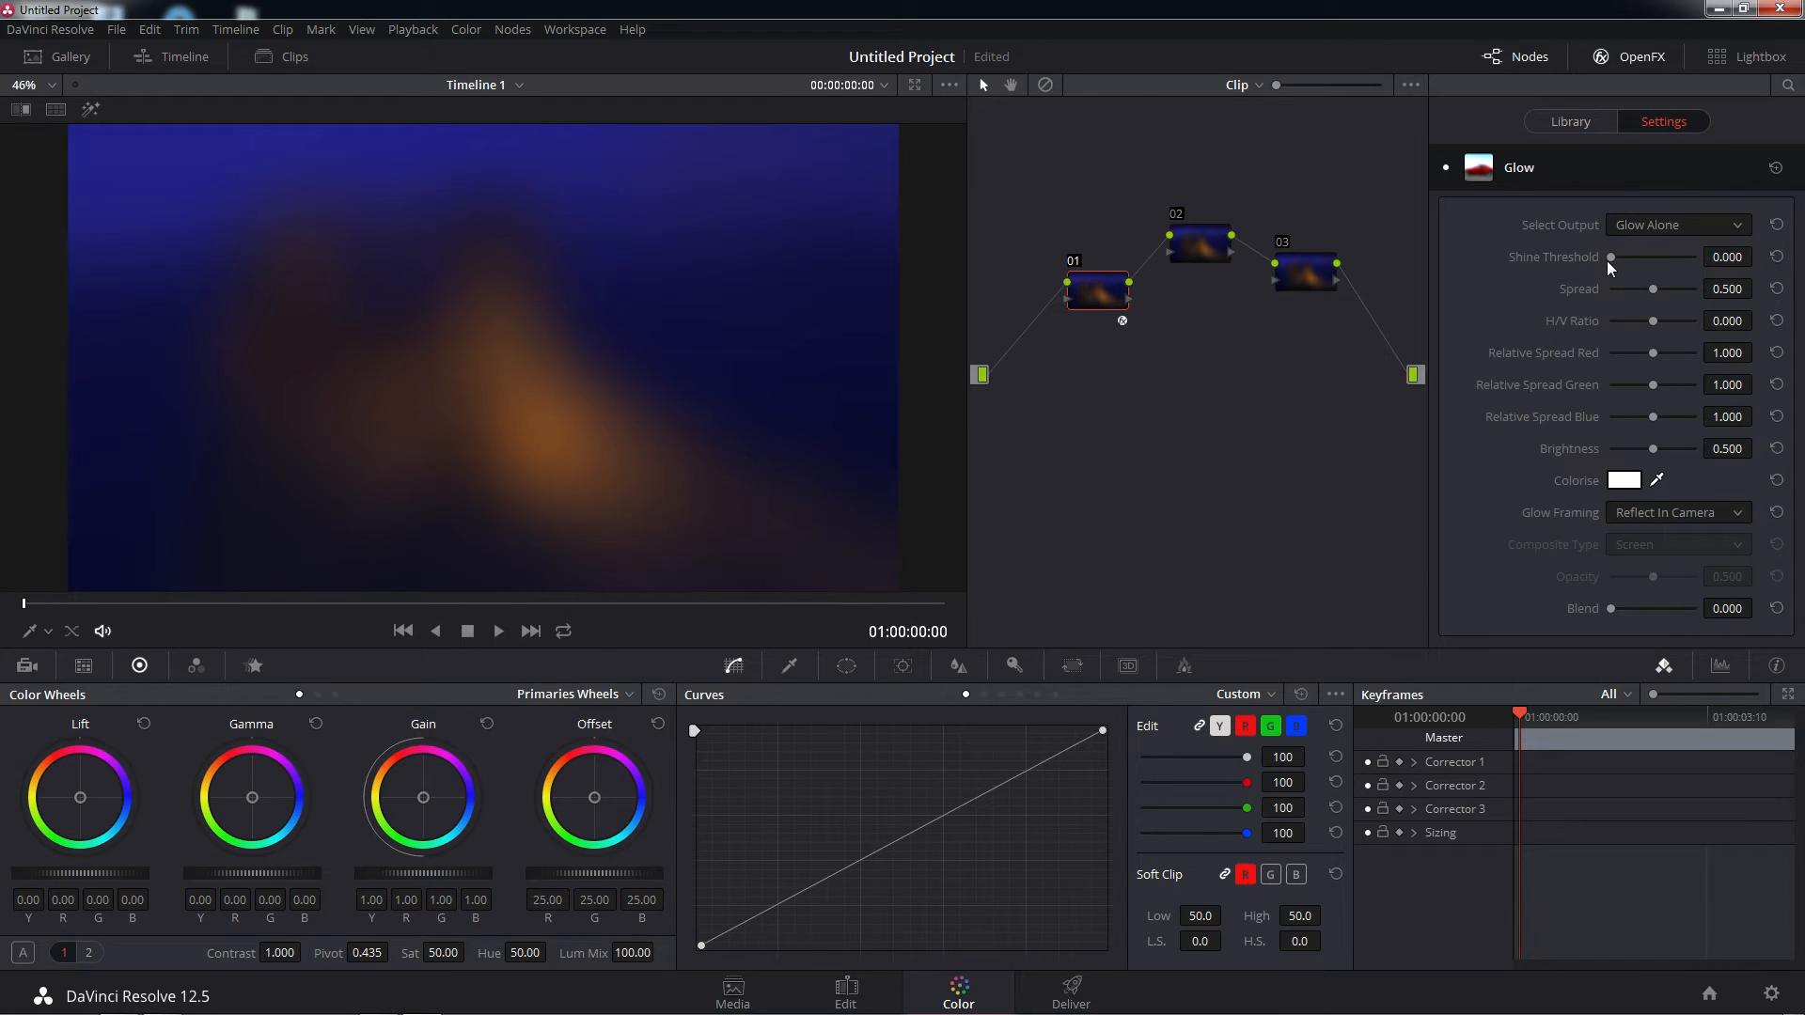
Set node 01's Glow to a Shine Threshold of about 0.067 and a Spread of about 0.167 with the Glowing Image output
mouse_move(1610, 262)
left_mouse_down()
mouse_move(1679, 261)
mouse_move(1596, 263)
mouse_move(1615, 262)
left_mouse_up()
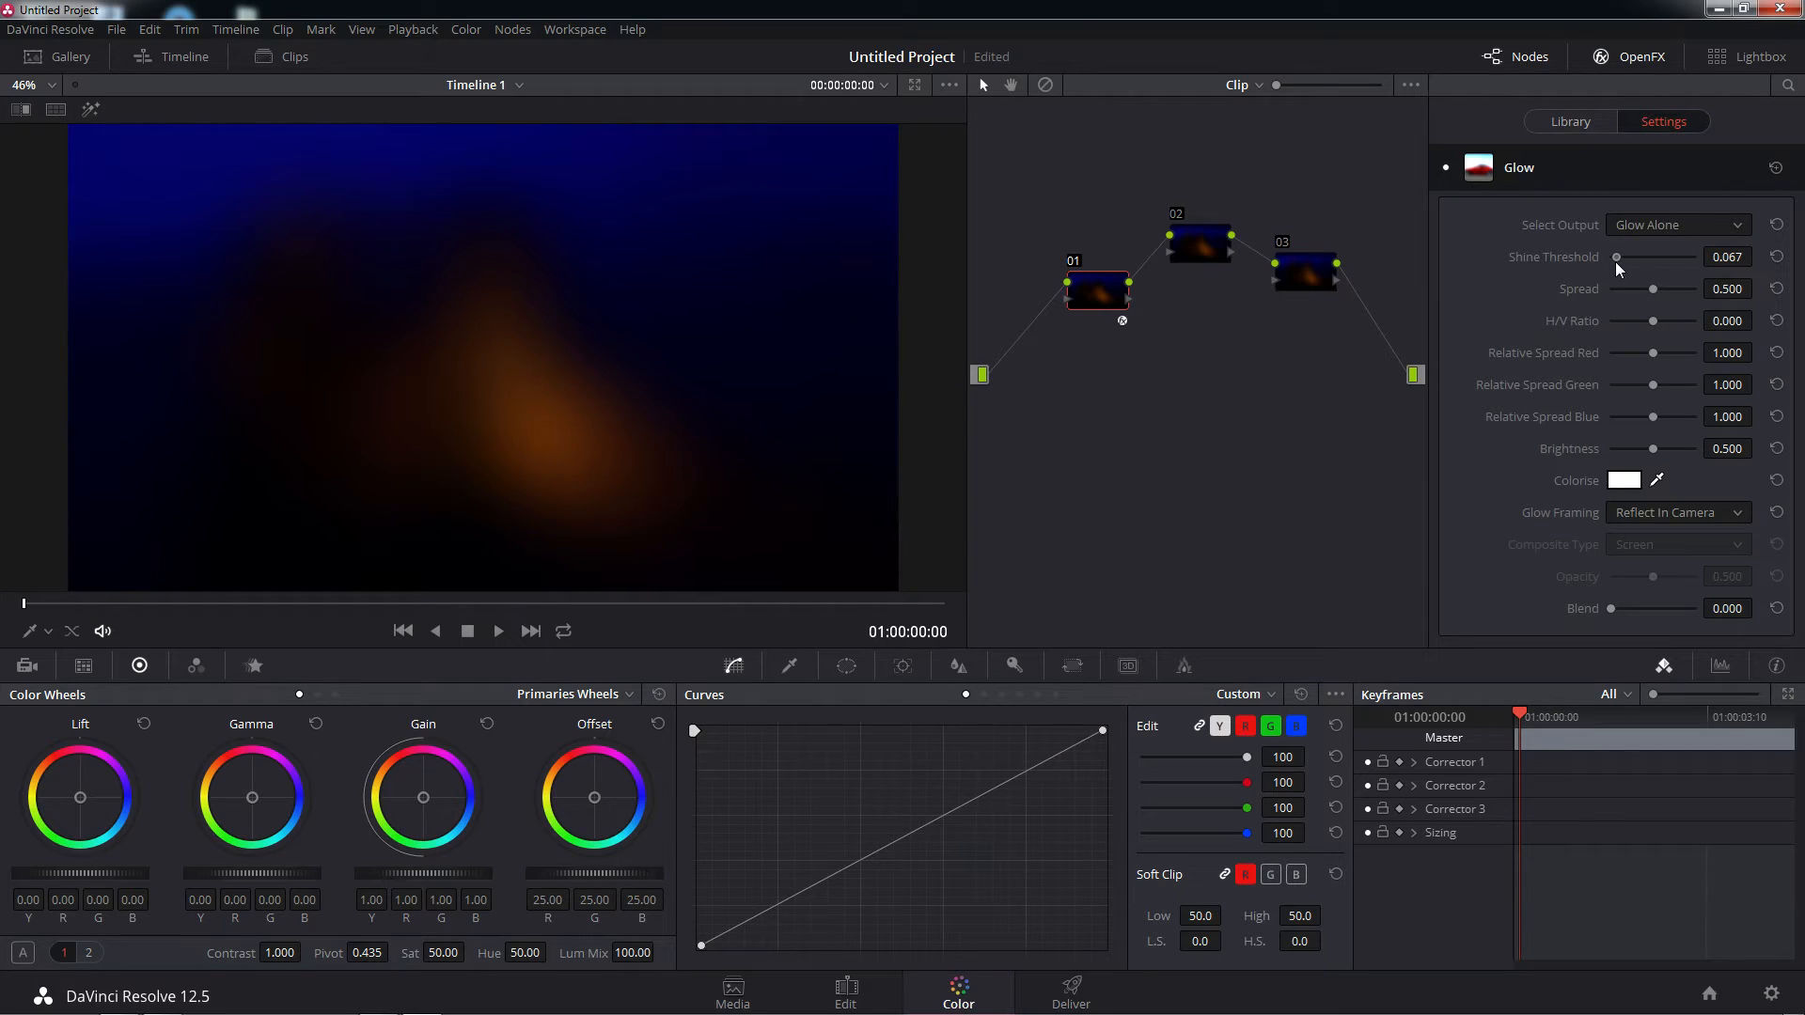
left_click(1724, 232)
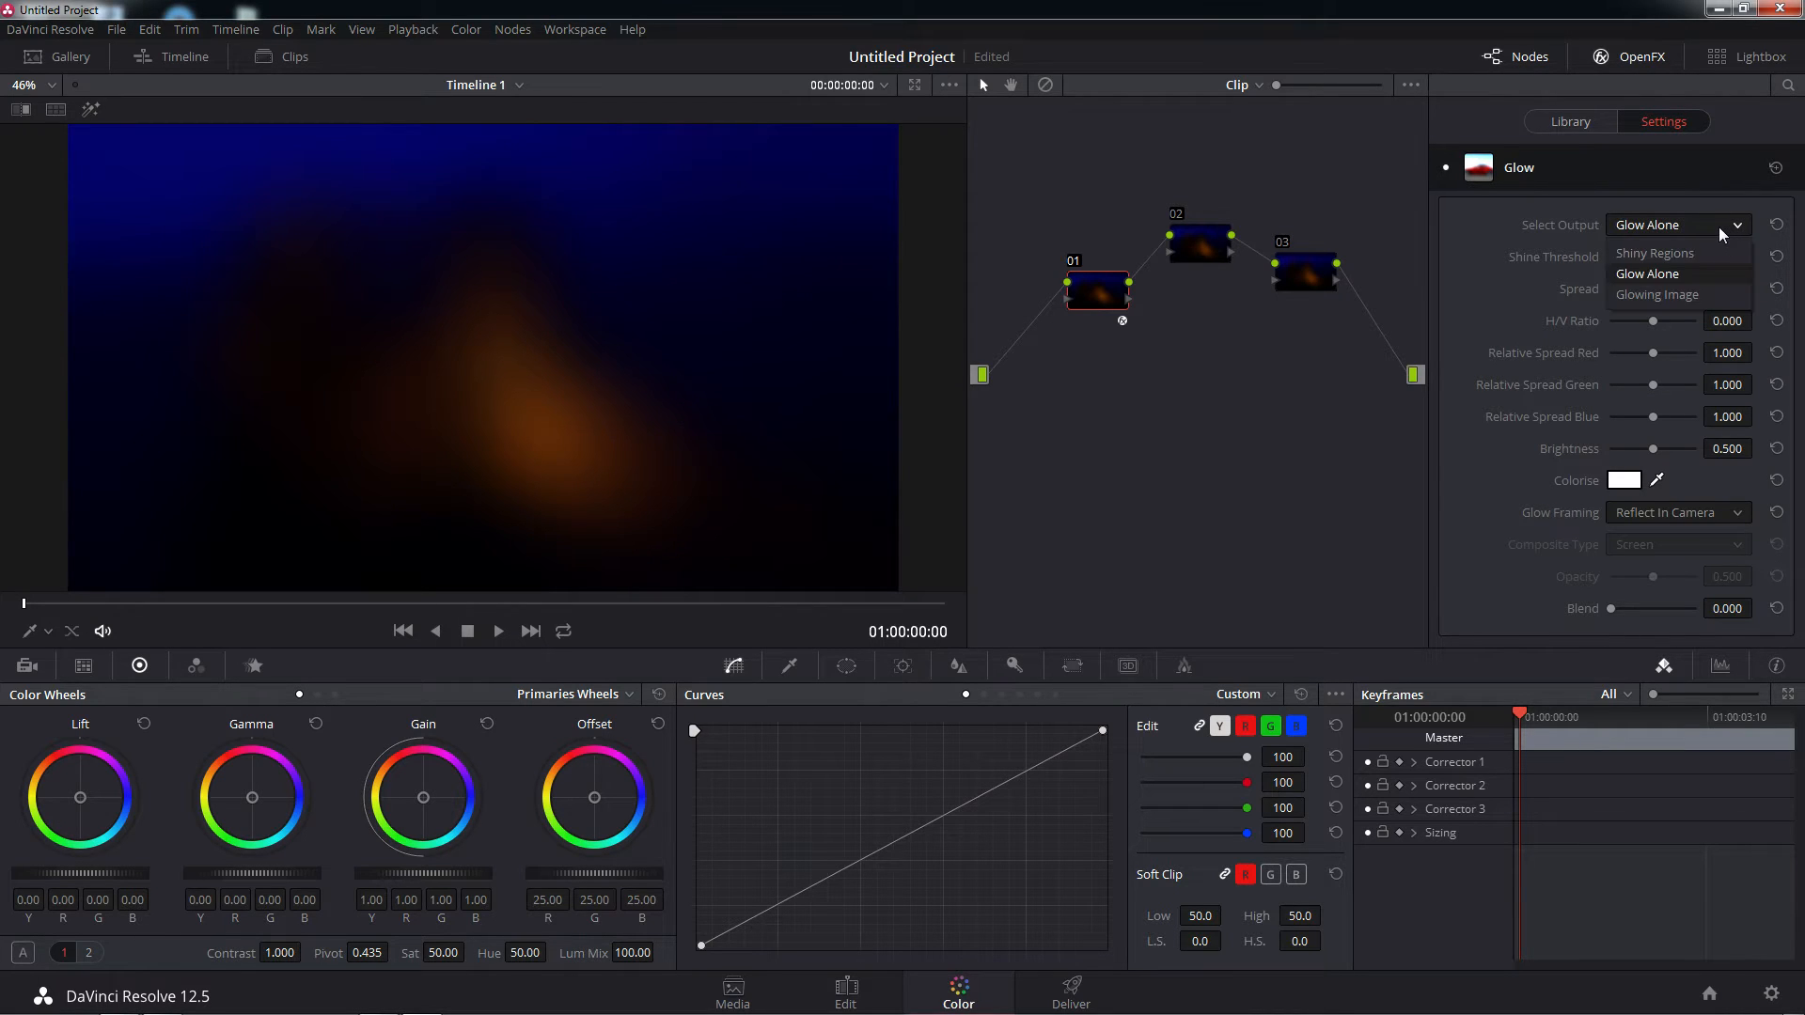
left_click(1692, 292)
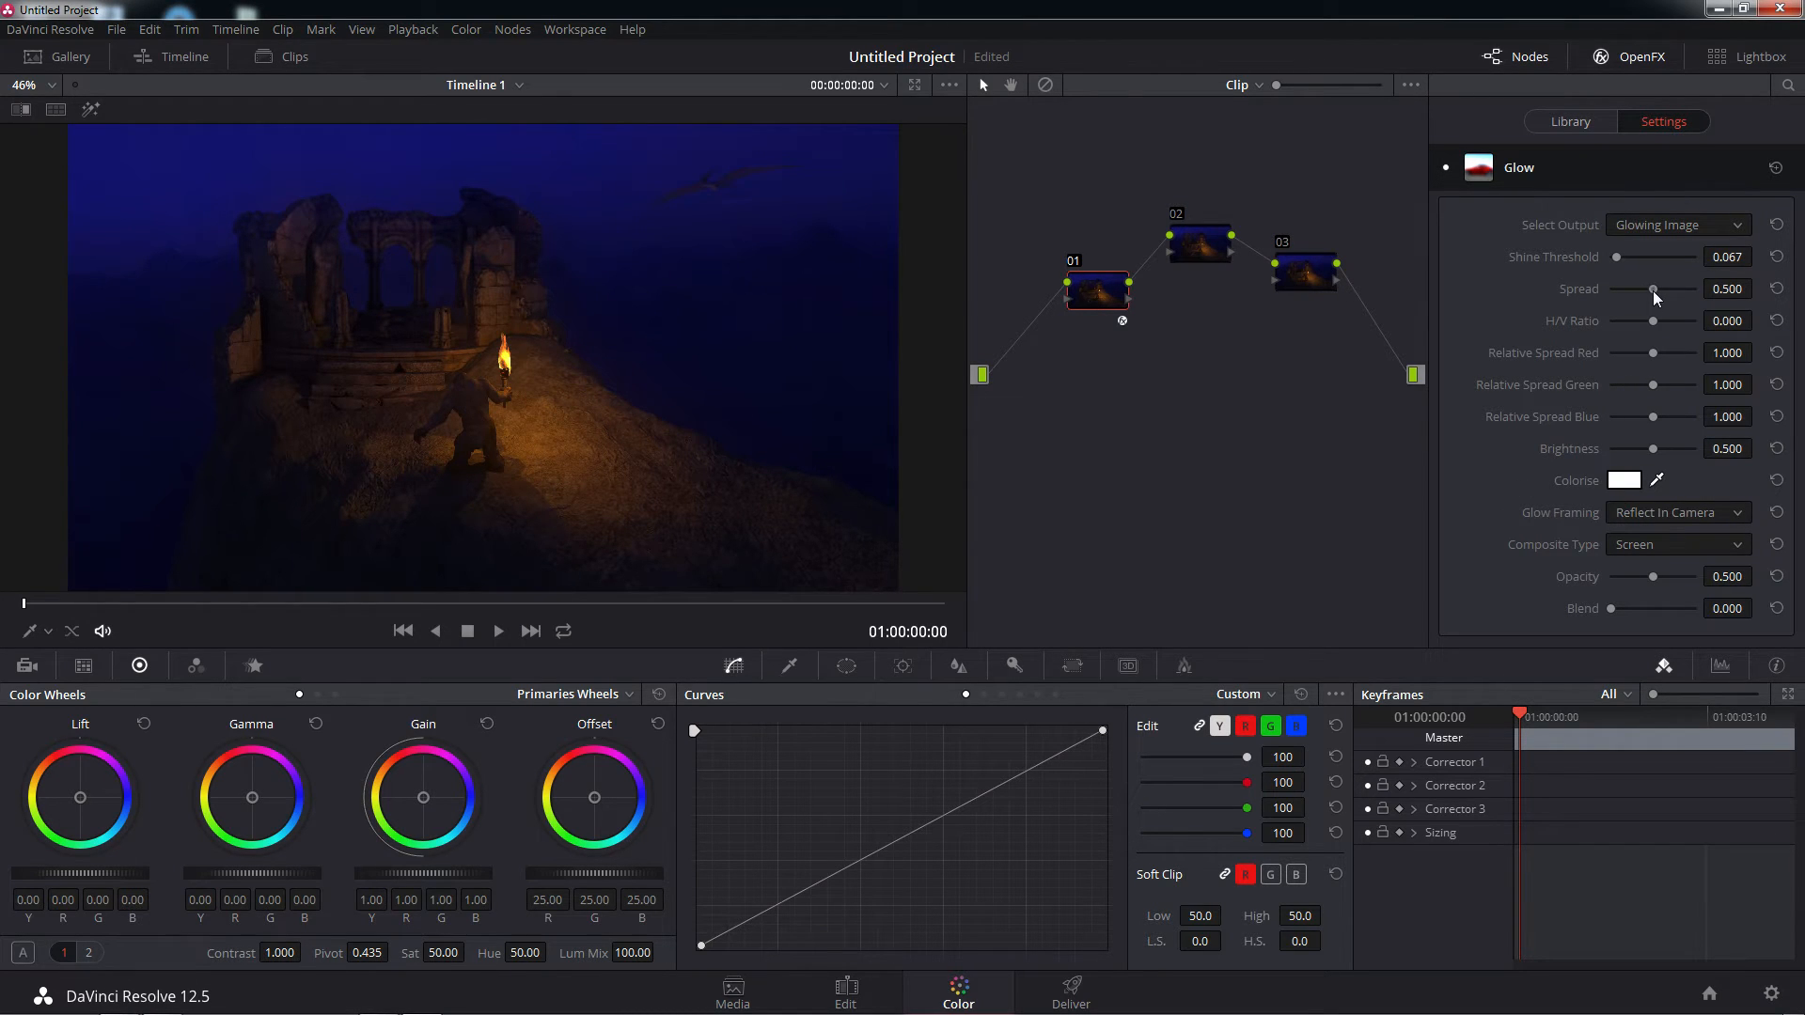
left_click_drag(1654, 291, 1629, 303)
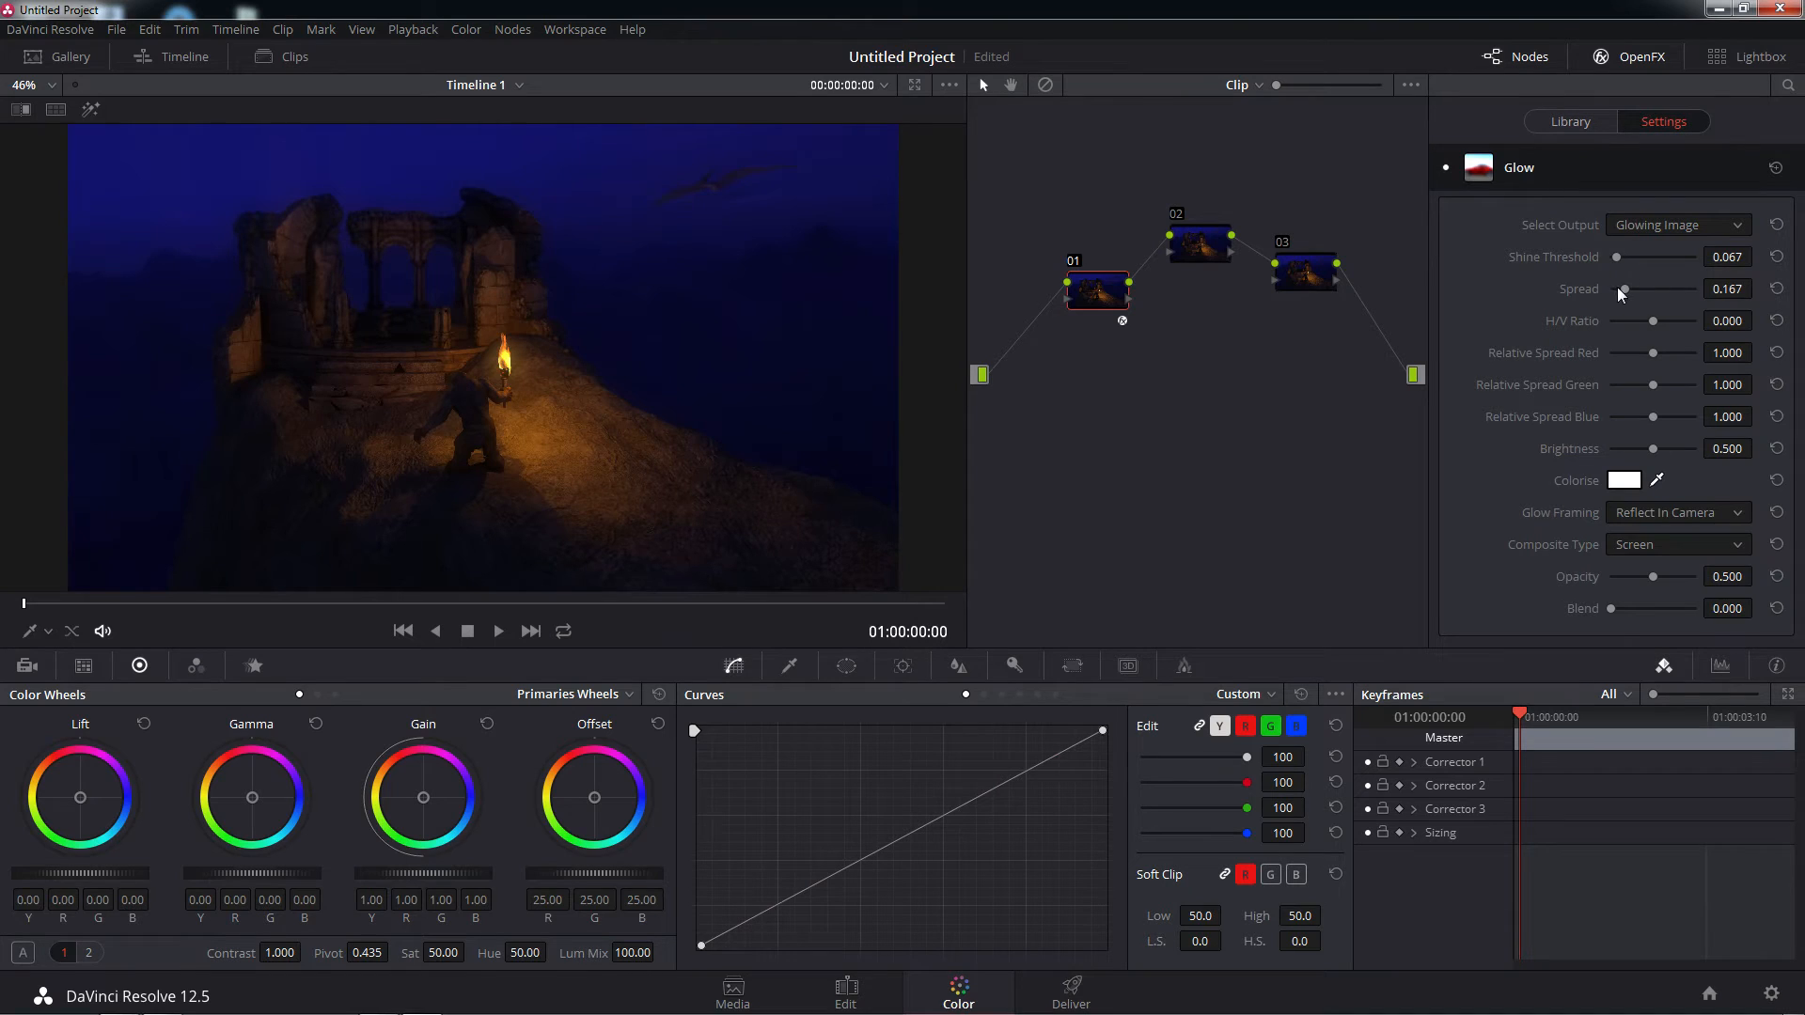
left_click_drag(1625, 293, 1627, 295)
Apply the Light Rays effect to node 02 and check node 01's Glow settings
left_click(1201, 246)
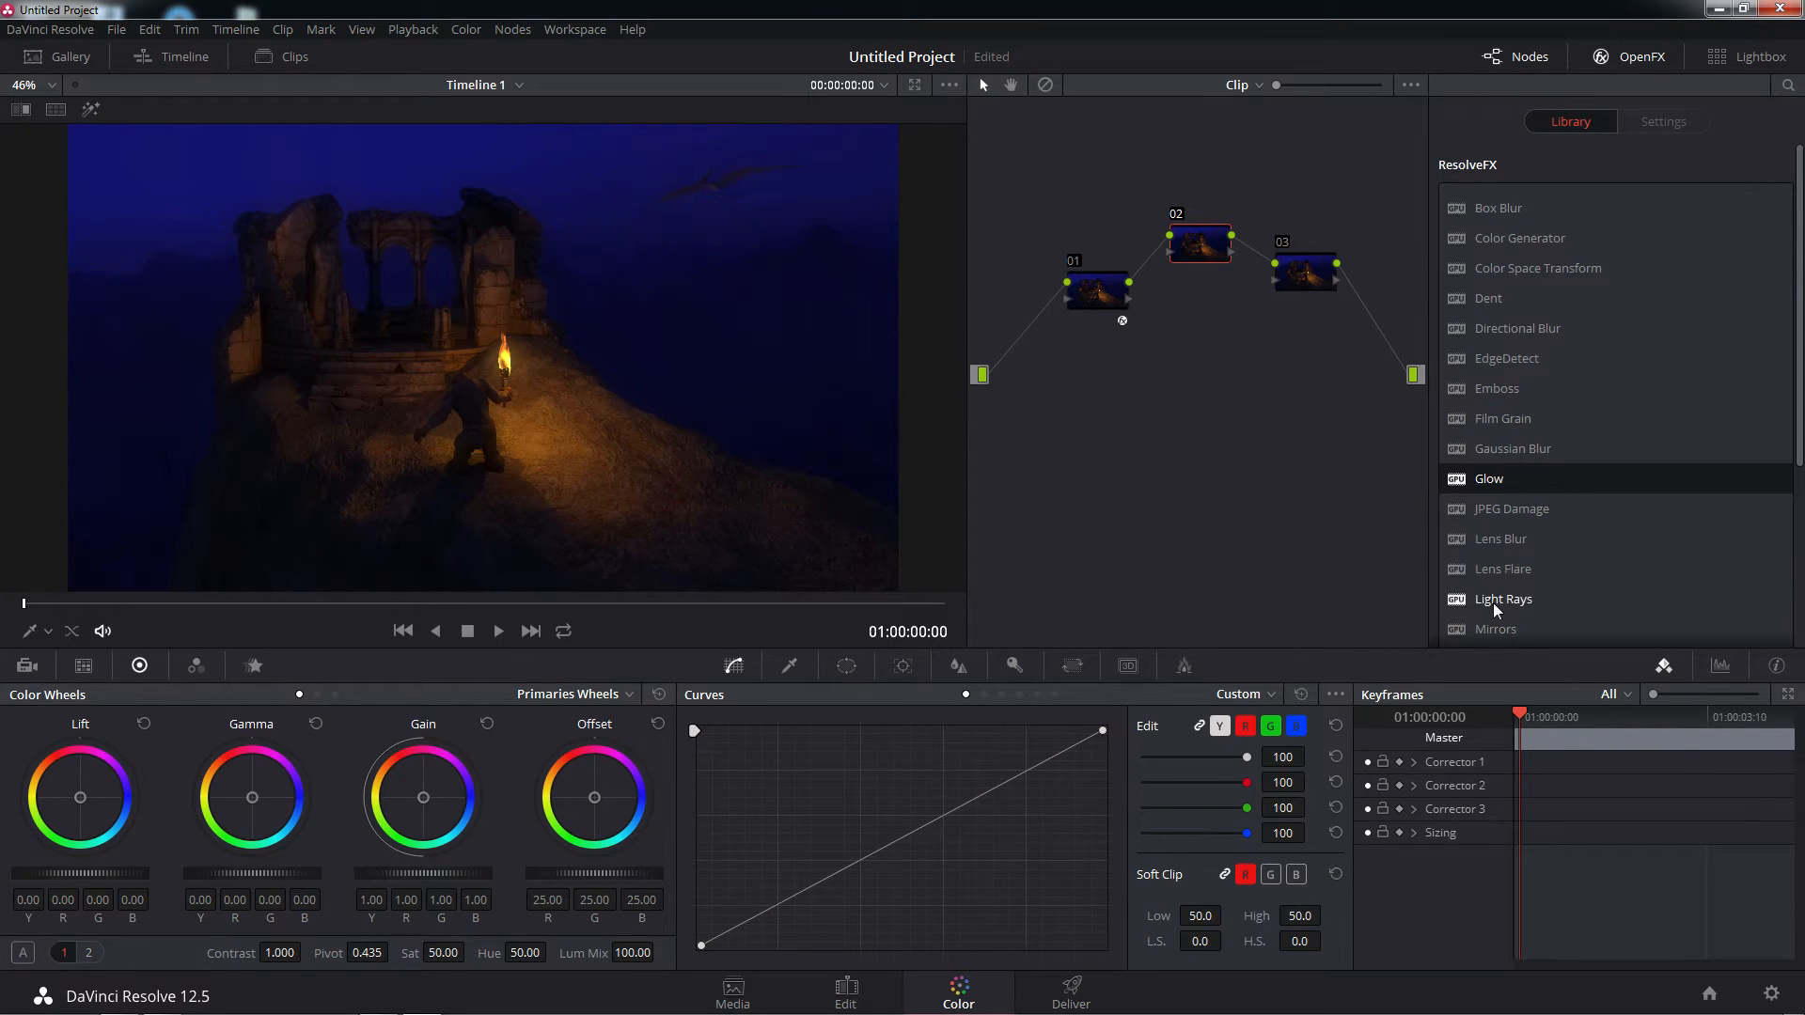
left_click_drag(1493, 601, 1199, 241)
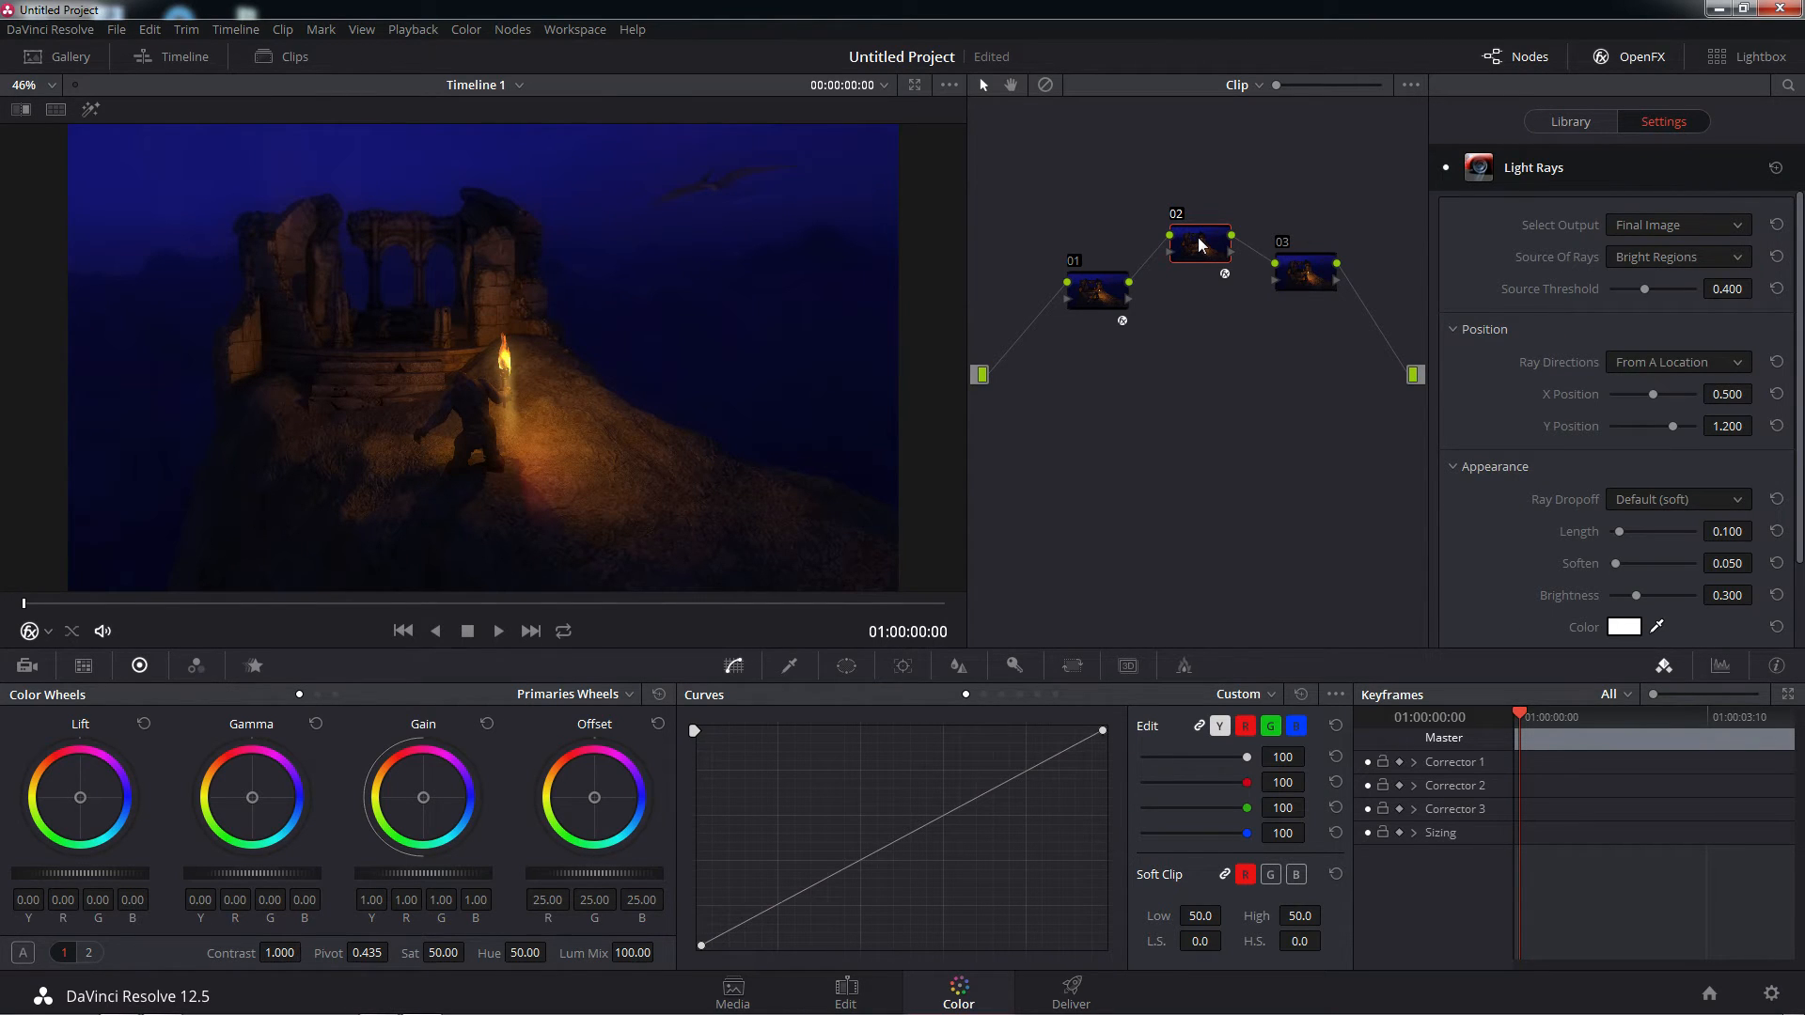
left_click(1096, 297)
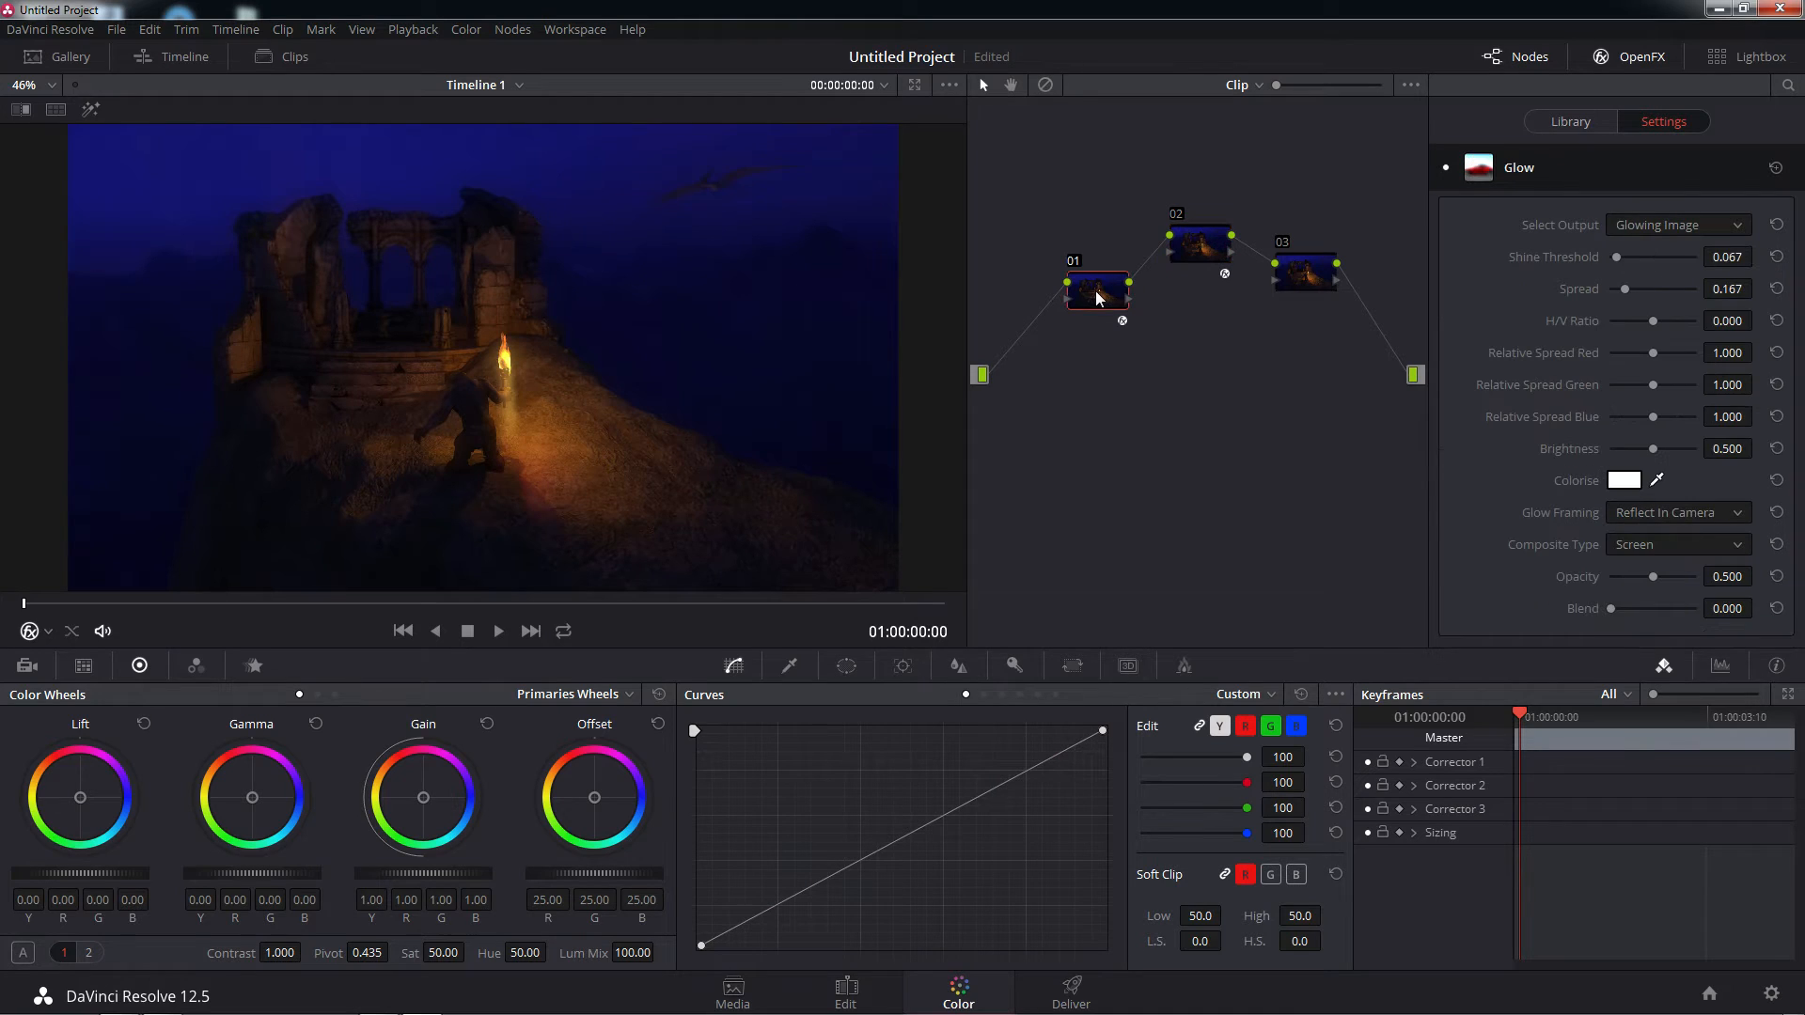
Set the output of node 02's Light Rays effect to Source Regions
left_click(1205, 244)
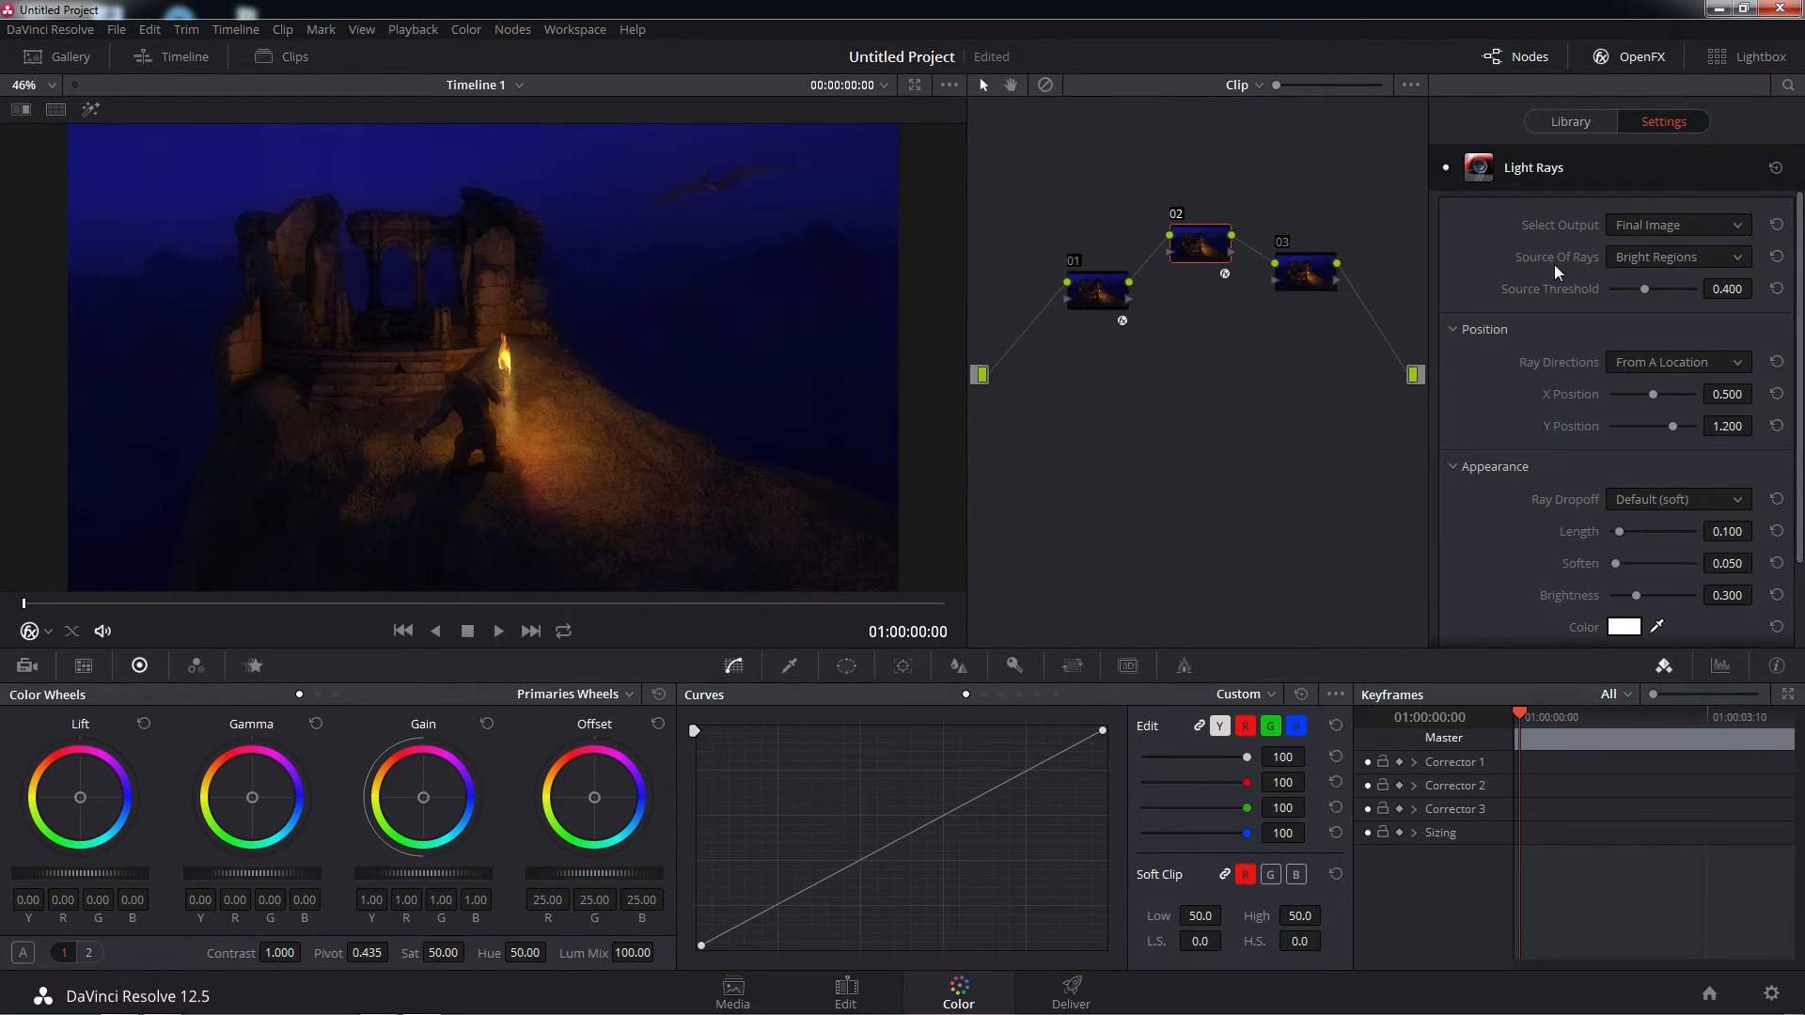
left_click(1739, 226)
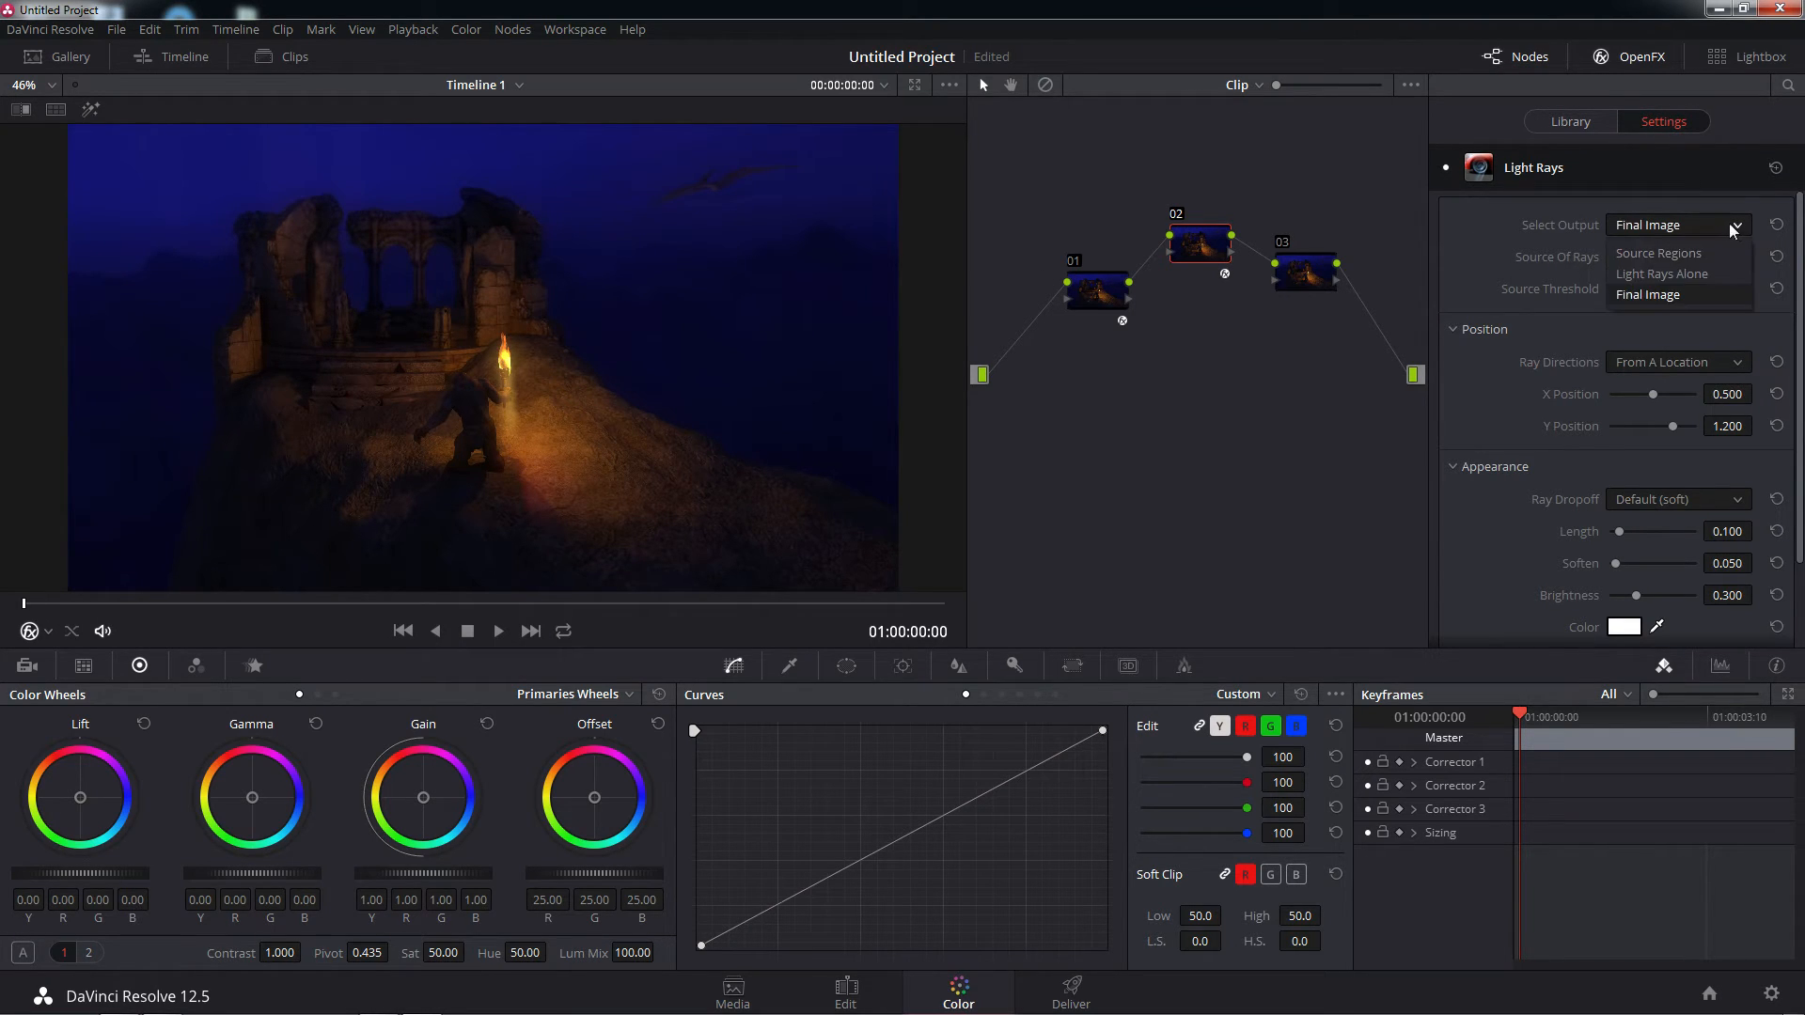
left_click(1694, 253)
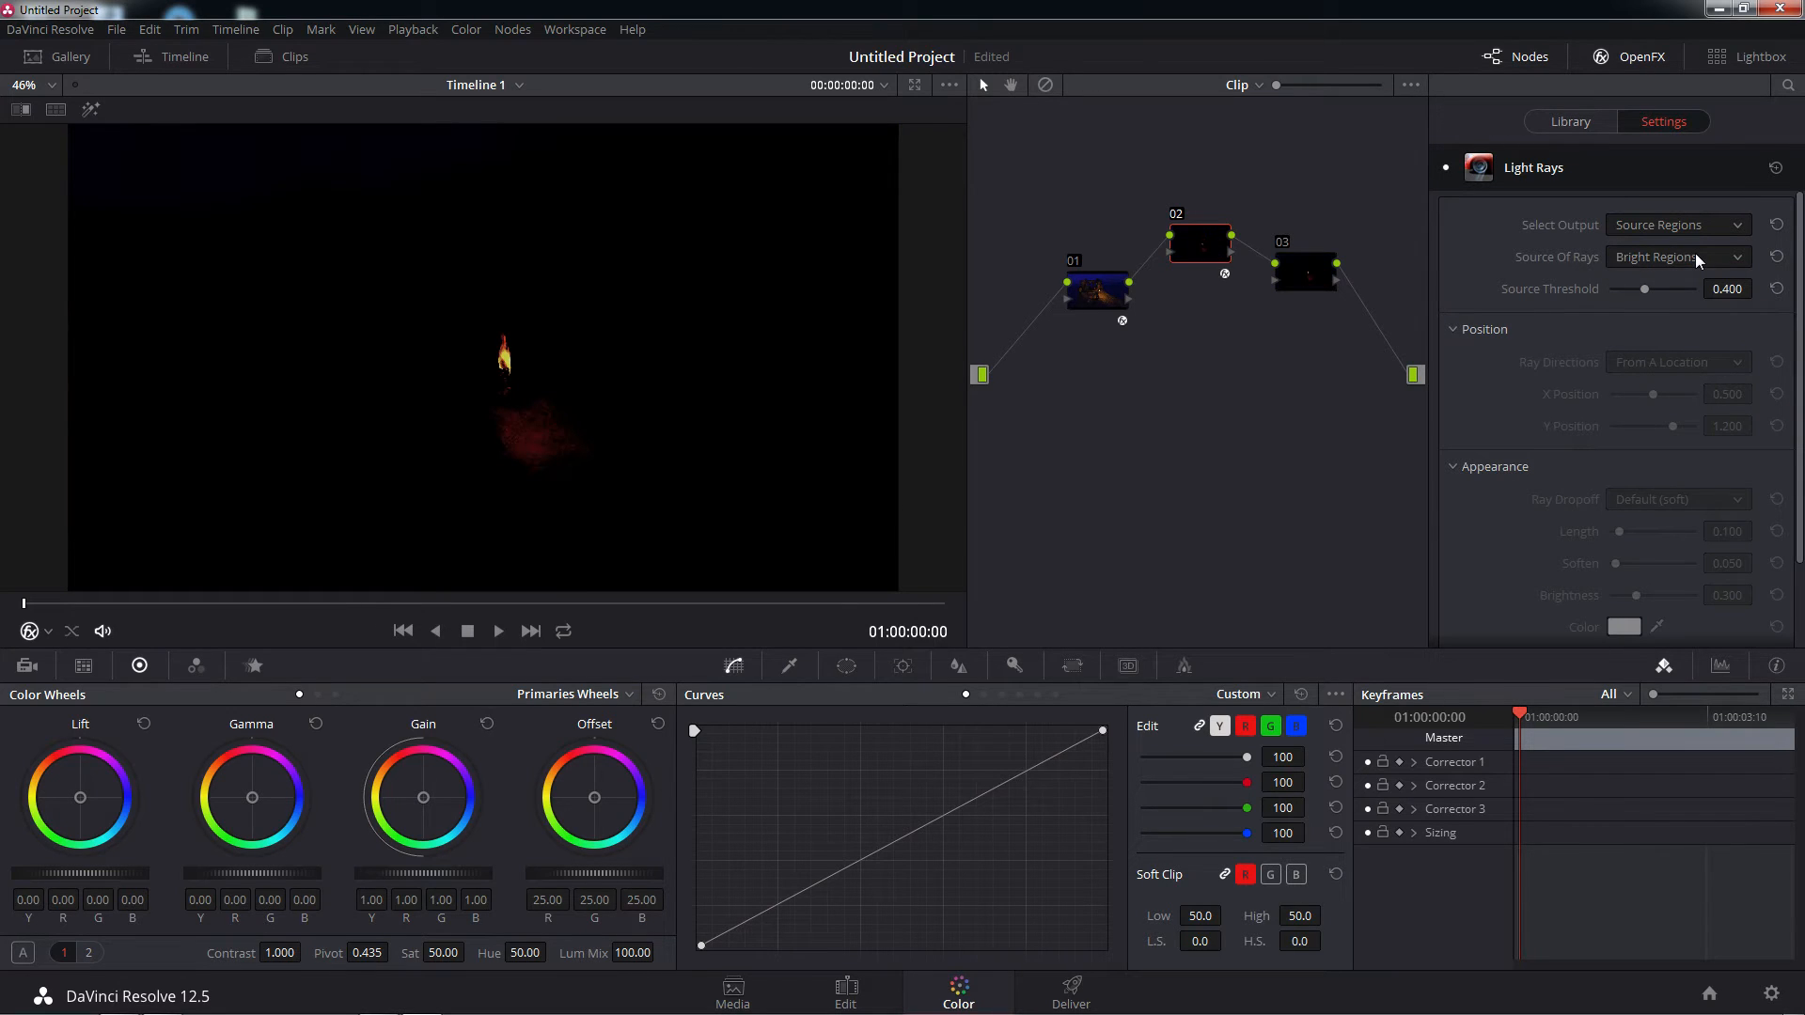
Set node 02's Light Rays output to Light Rays Alone and lower the Source Threshold to 0.000
left_click(1741, 225)
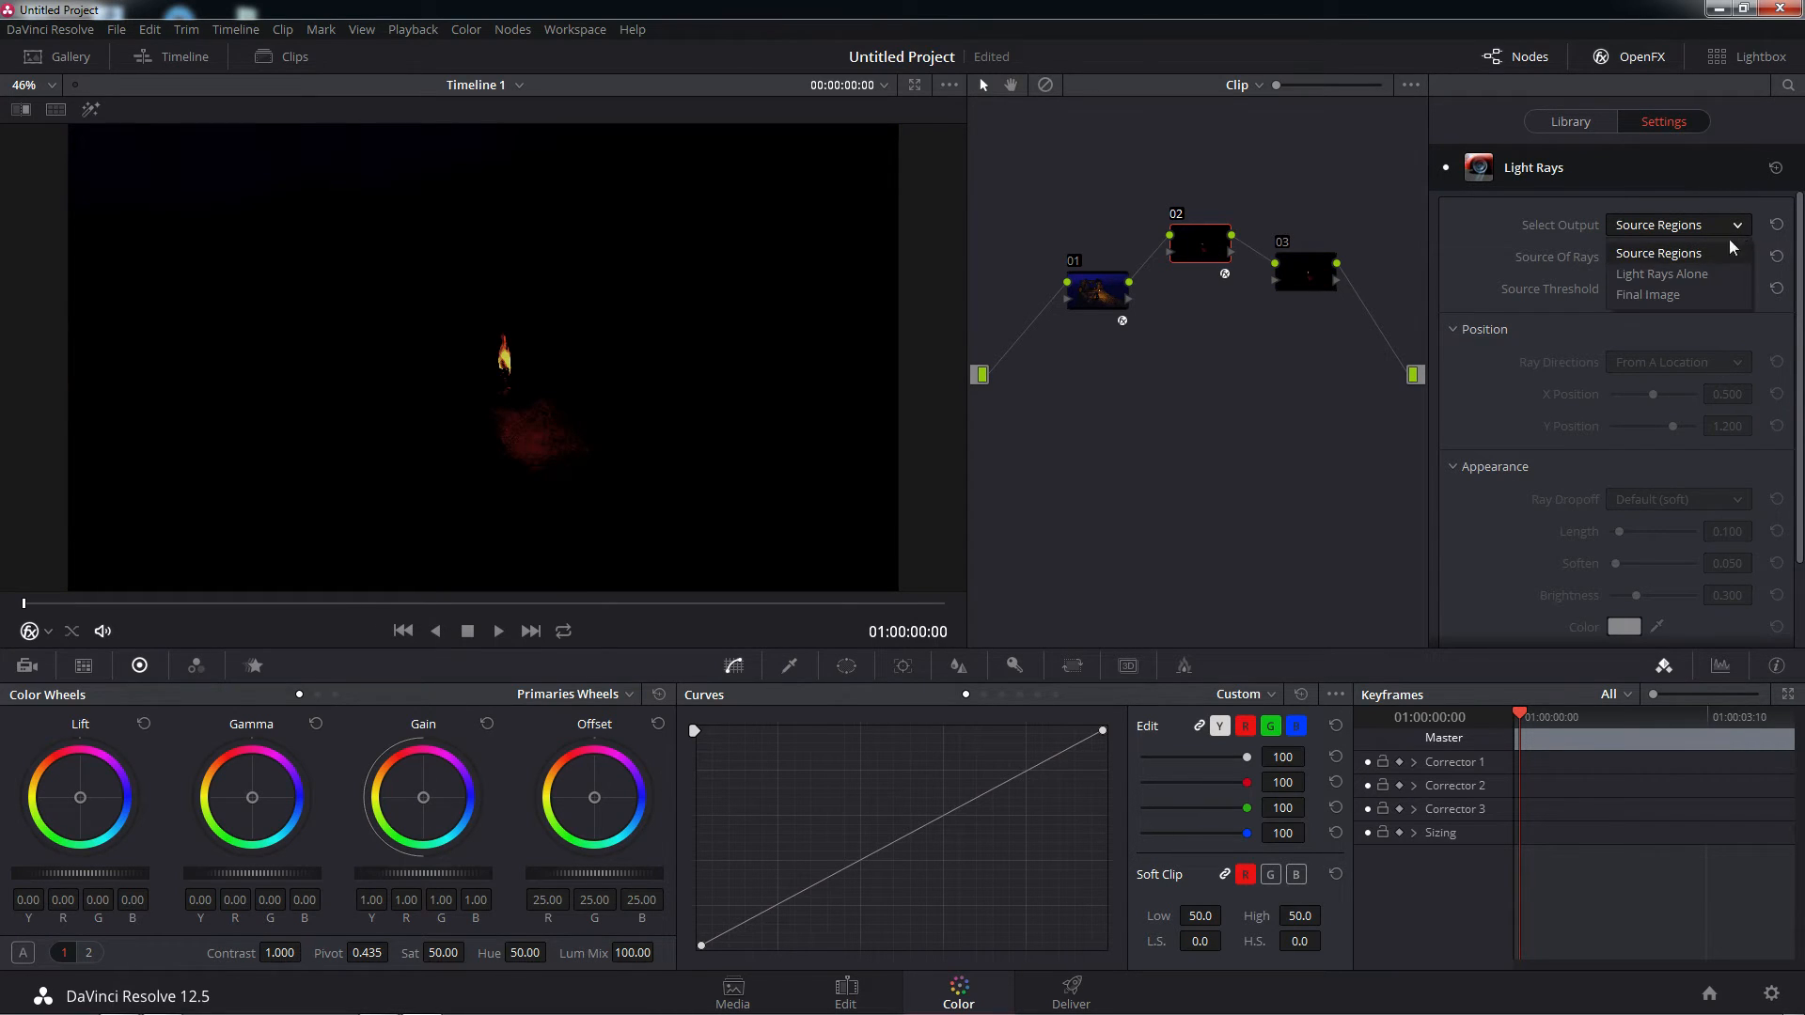
left_click(1713, 274)
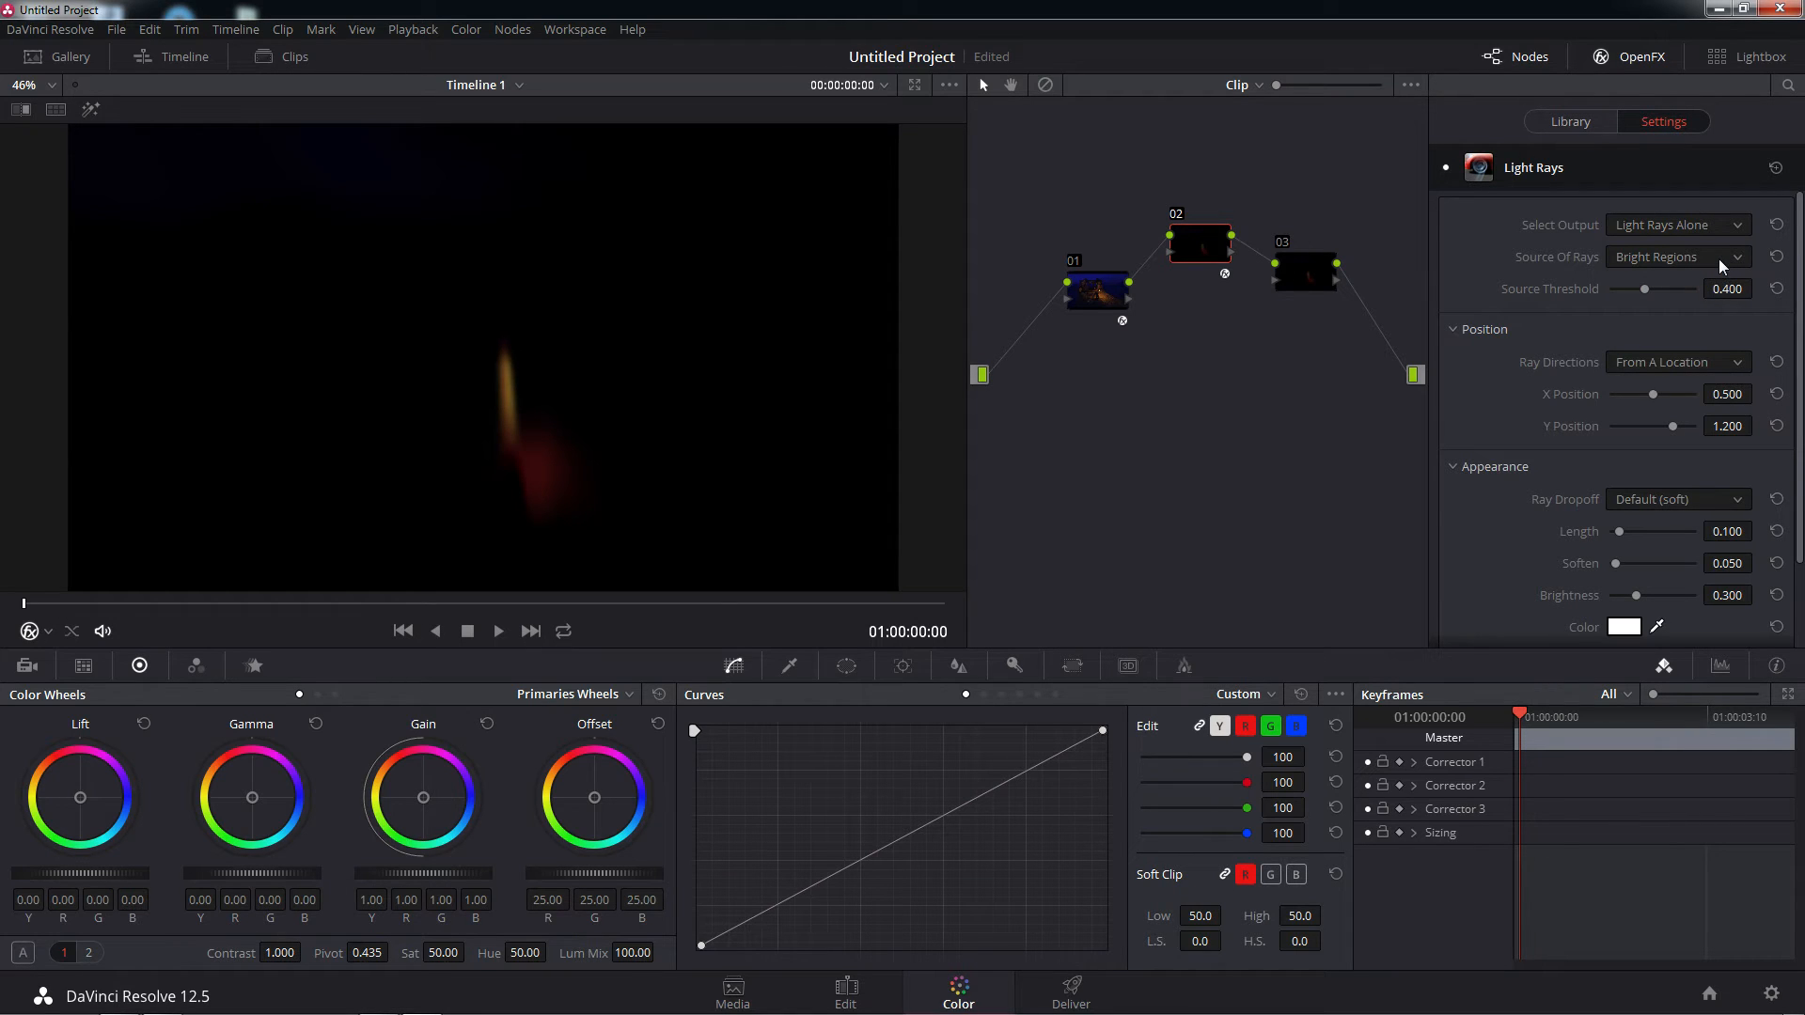
left_click_drag(1637, 291, 1606, 291)
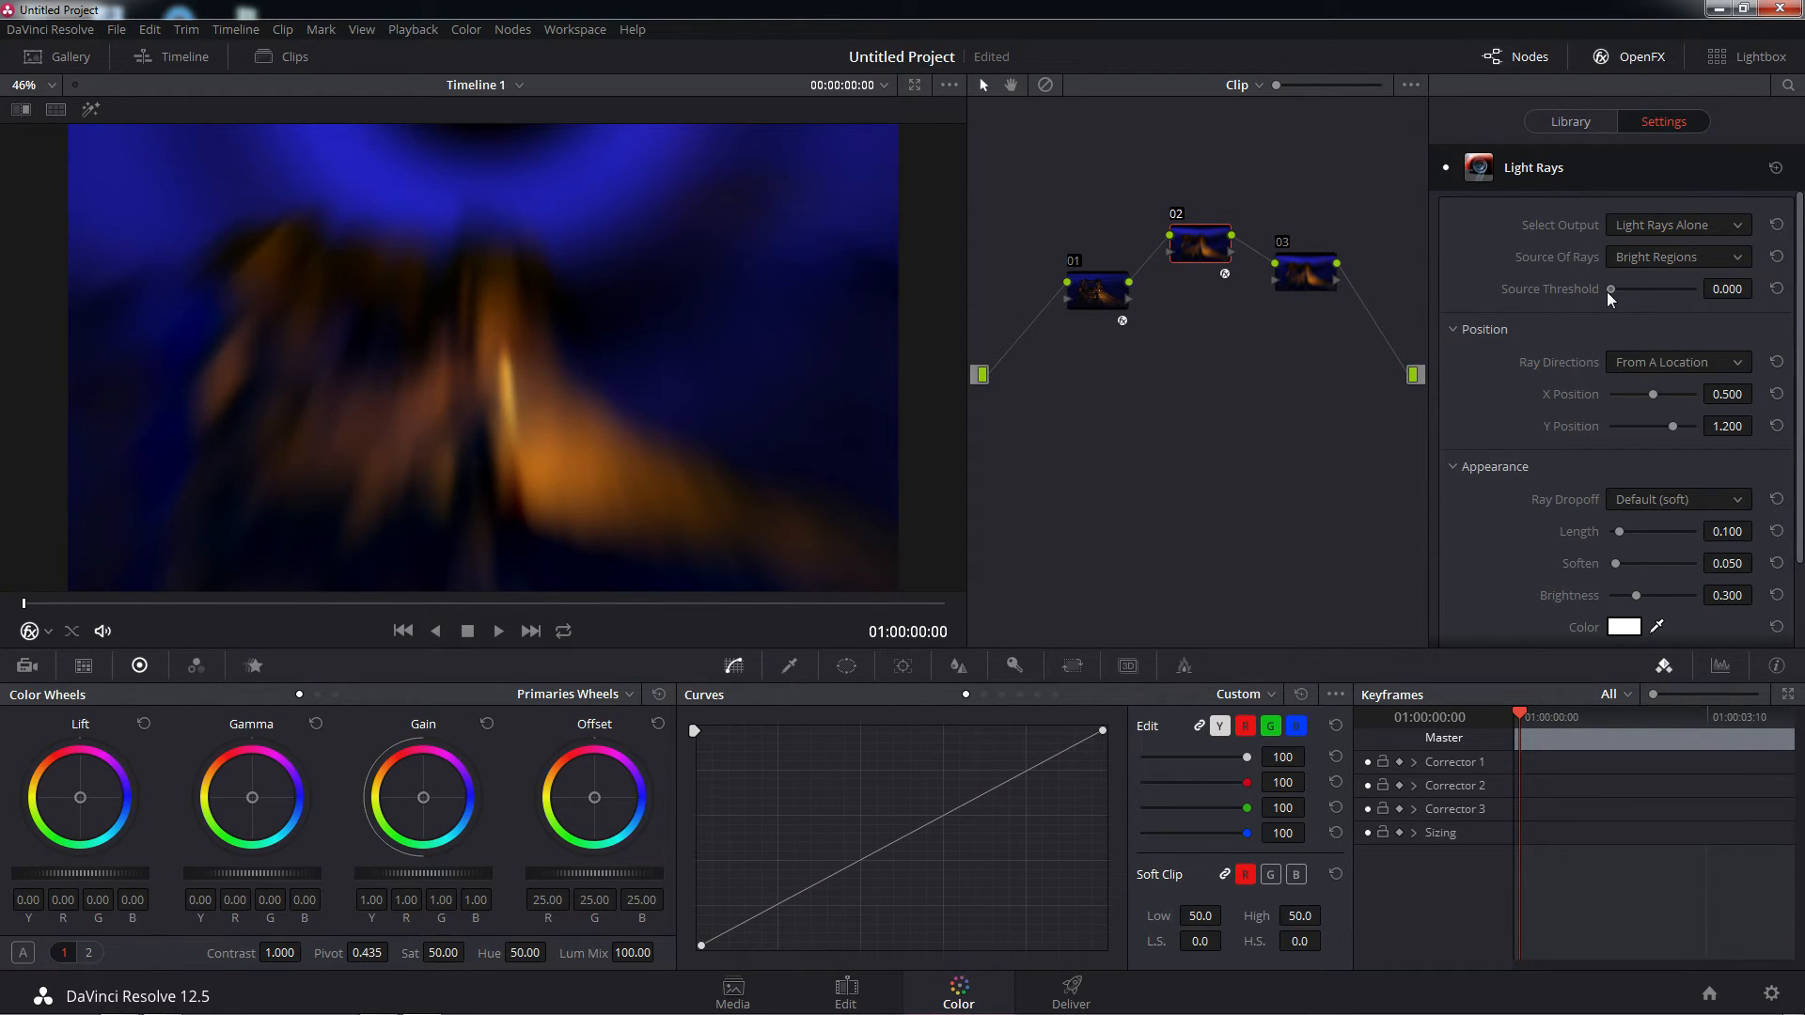
left_click_drag(1606, 292, 1610, 291)
Try Edges as the Source Of Rays with a Source Threshold of about 0.111
left_click(1744, 260)
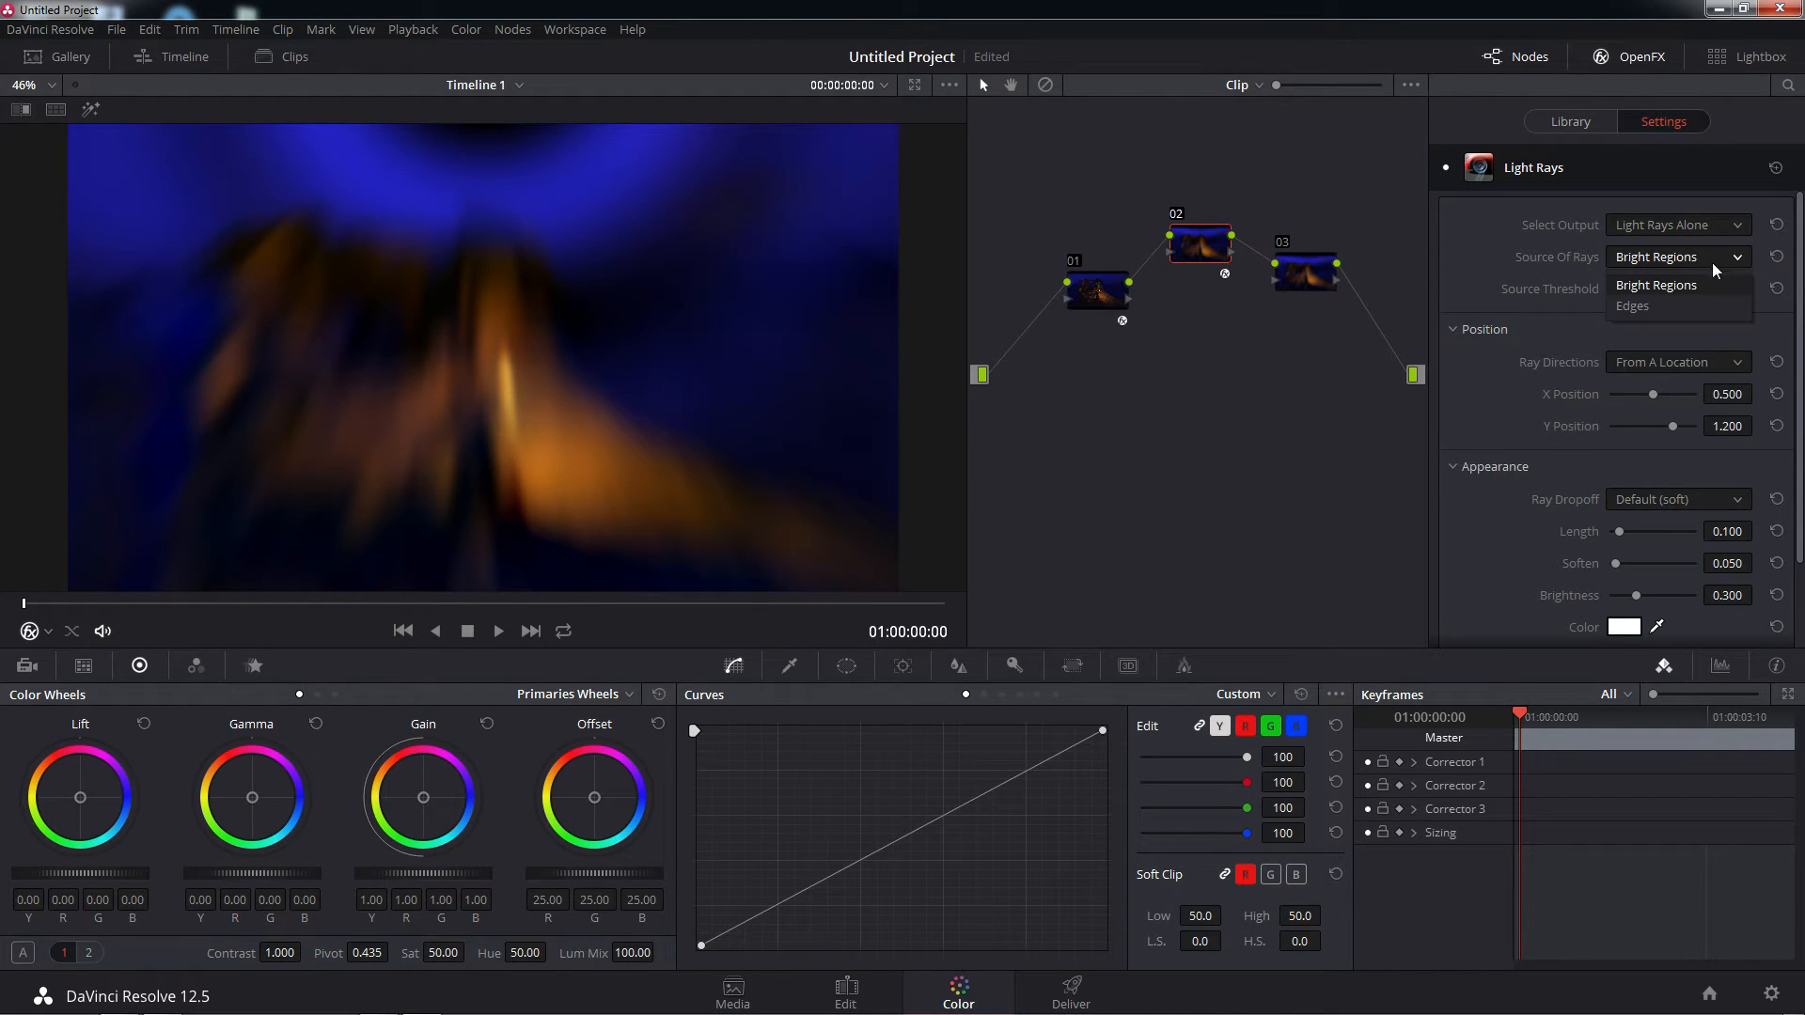
left_click(1649, 303)
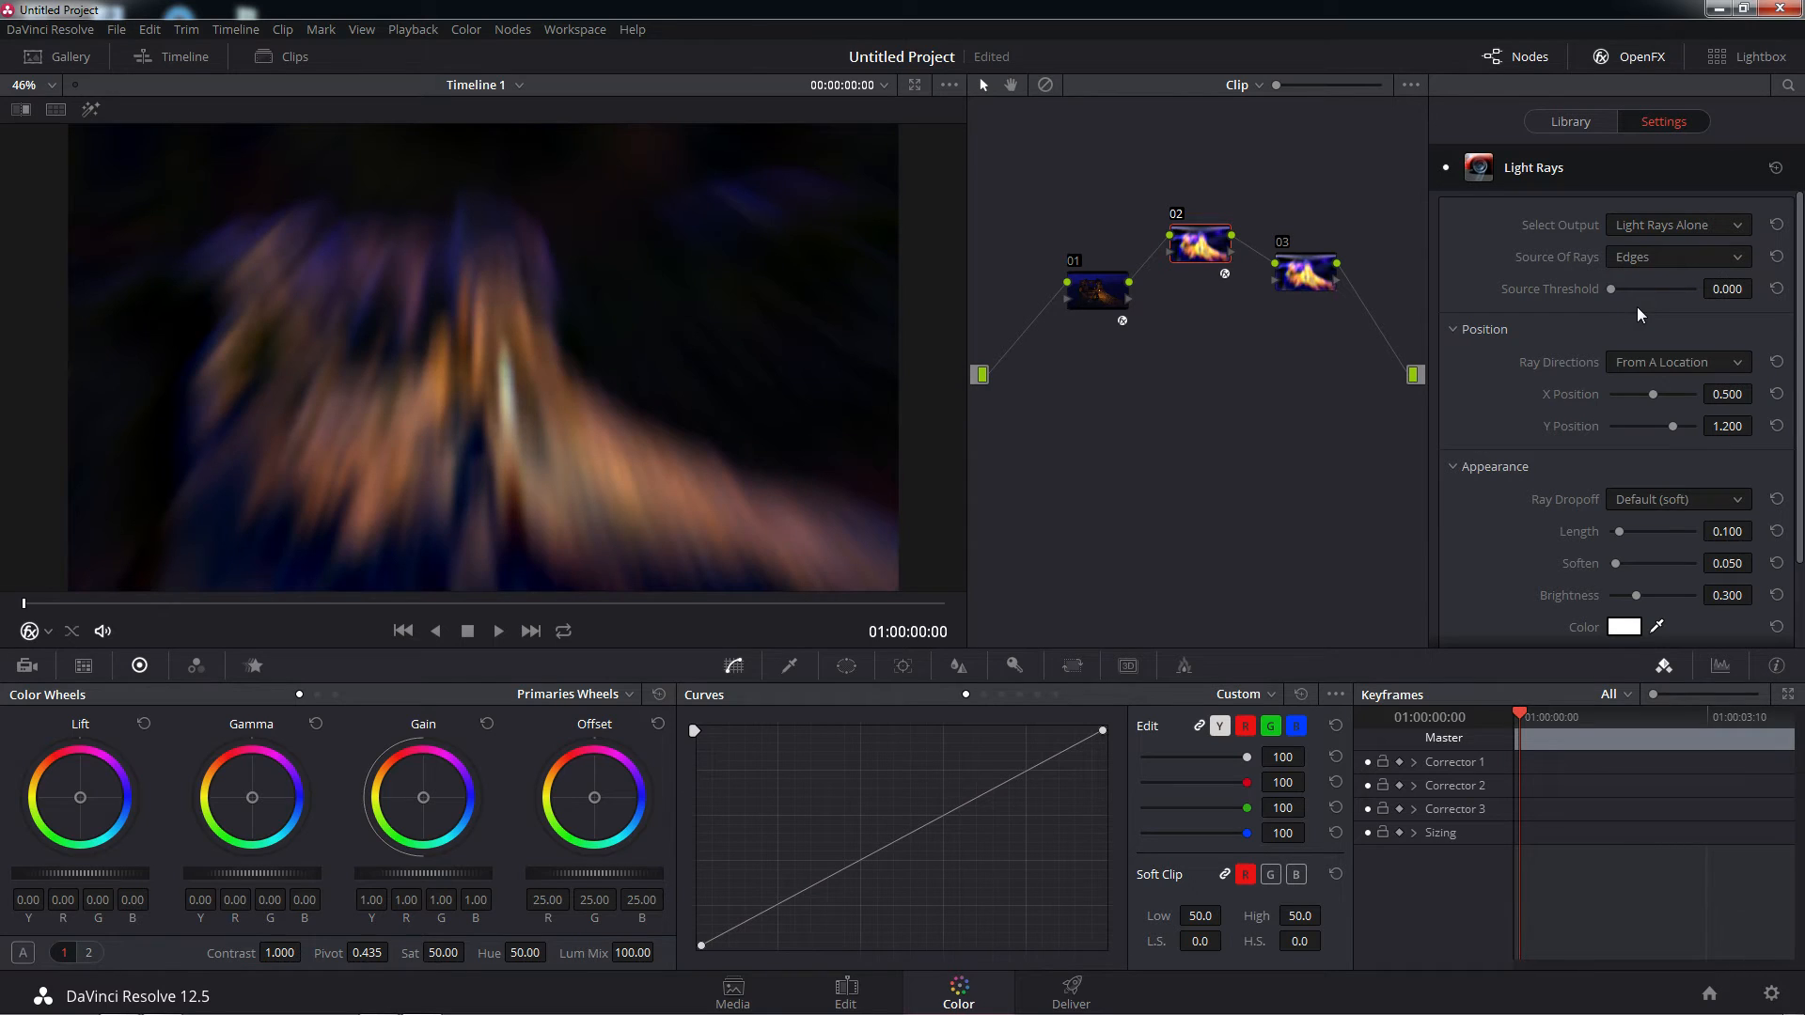
left_click_drag(1613, 289, 1623, 291)
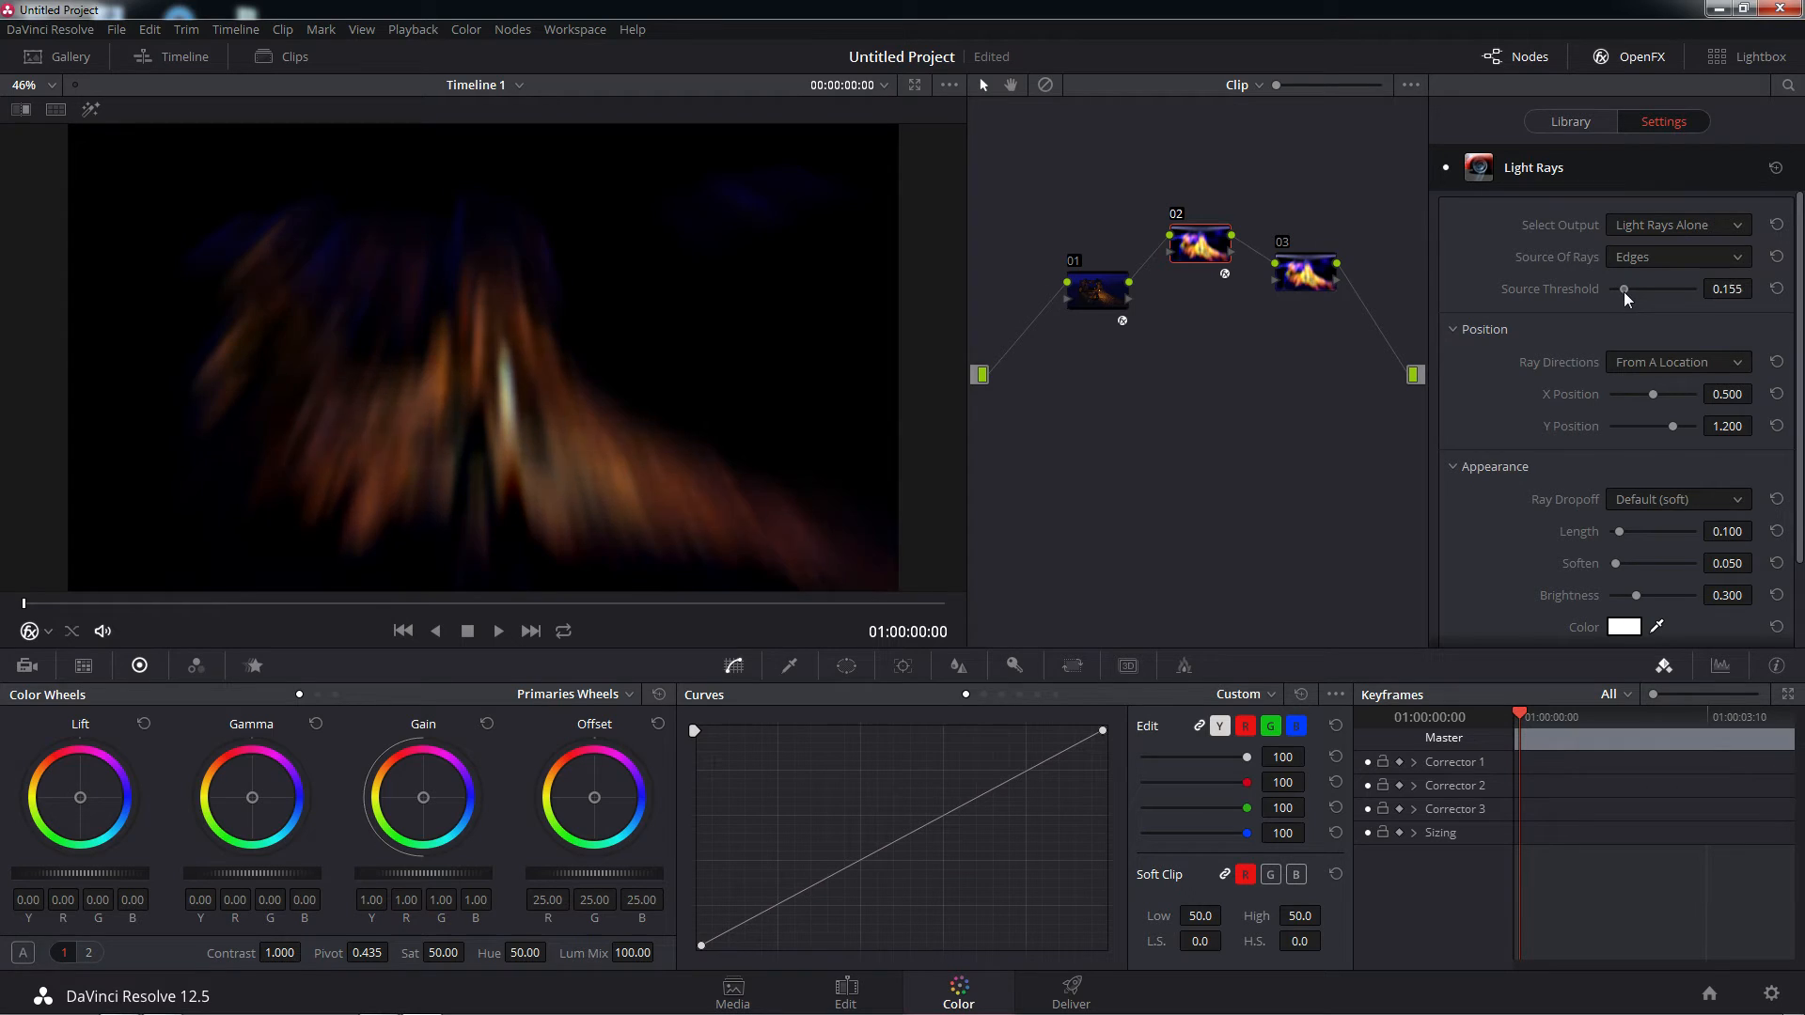
Output the Light Rays' Final Image with Bright Regions as the source and a Source Threshold of about 0.311
left_click(1740, 228)
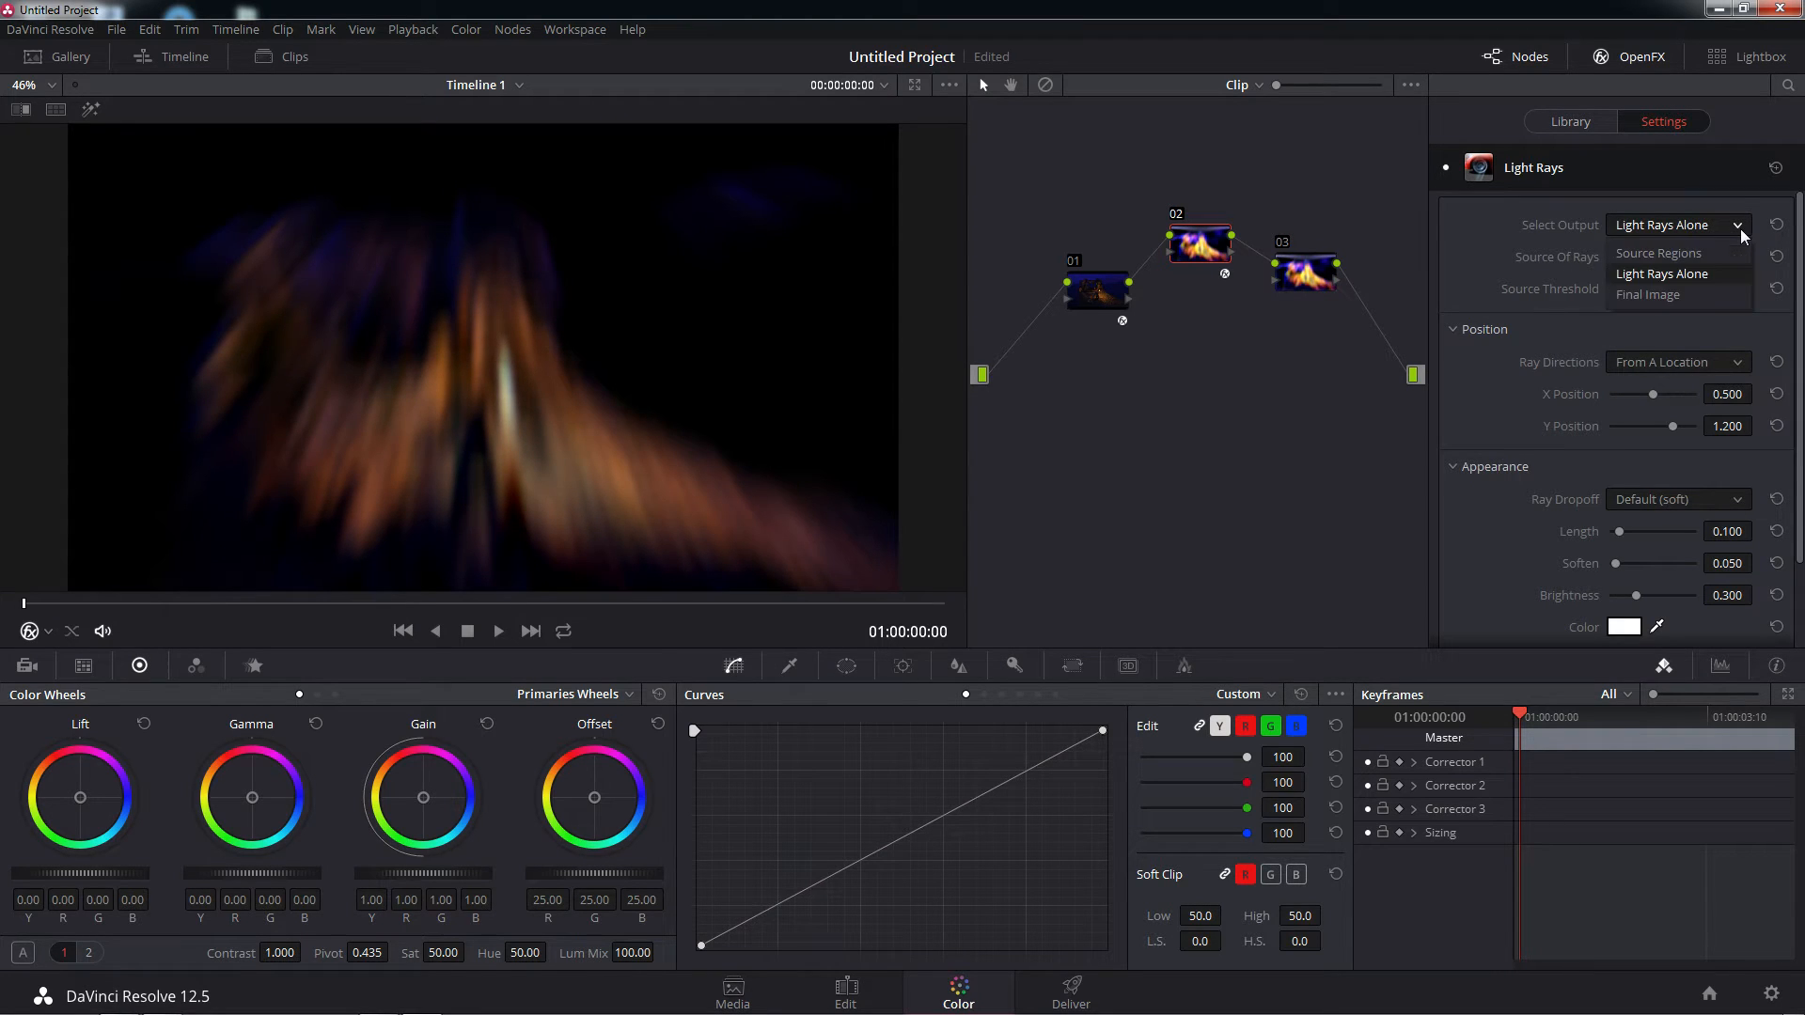
left_click(1674, 297)
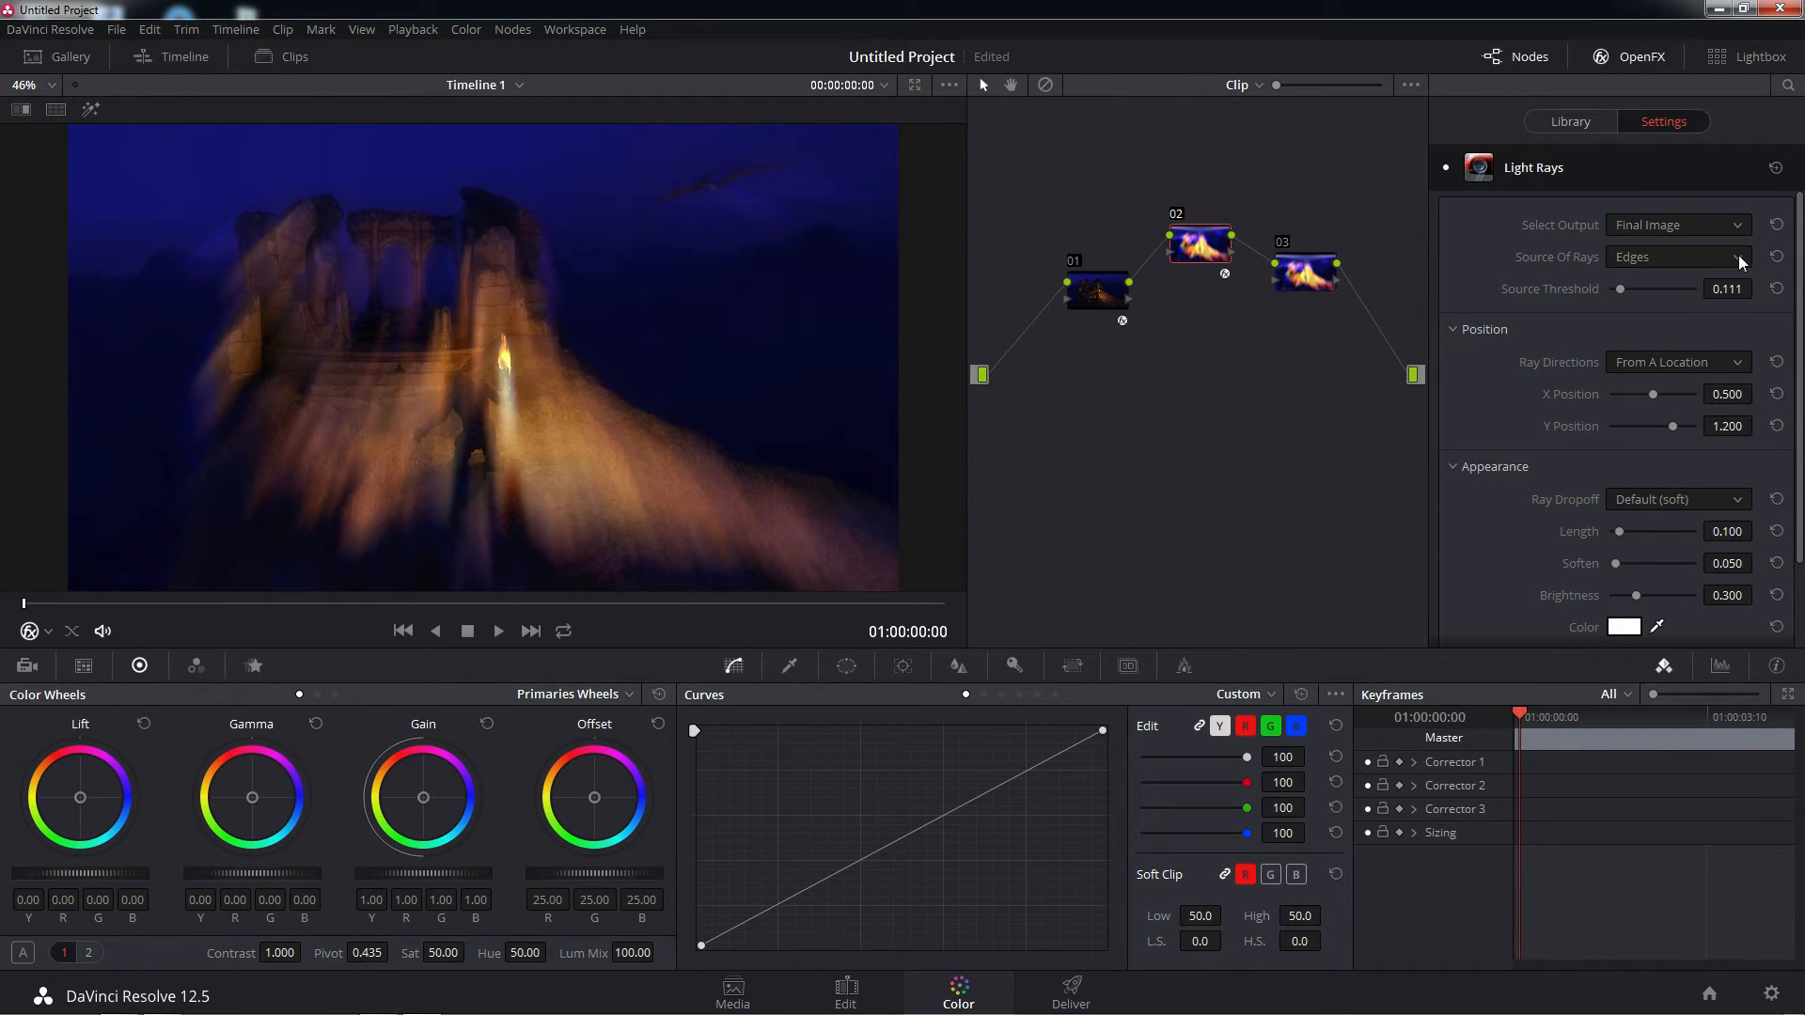
left_click(1739, 256)
left_click(1673, 290)
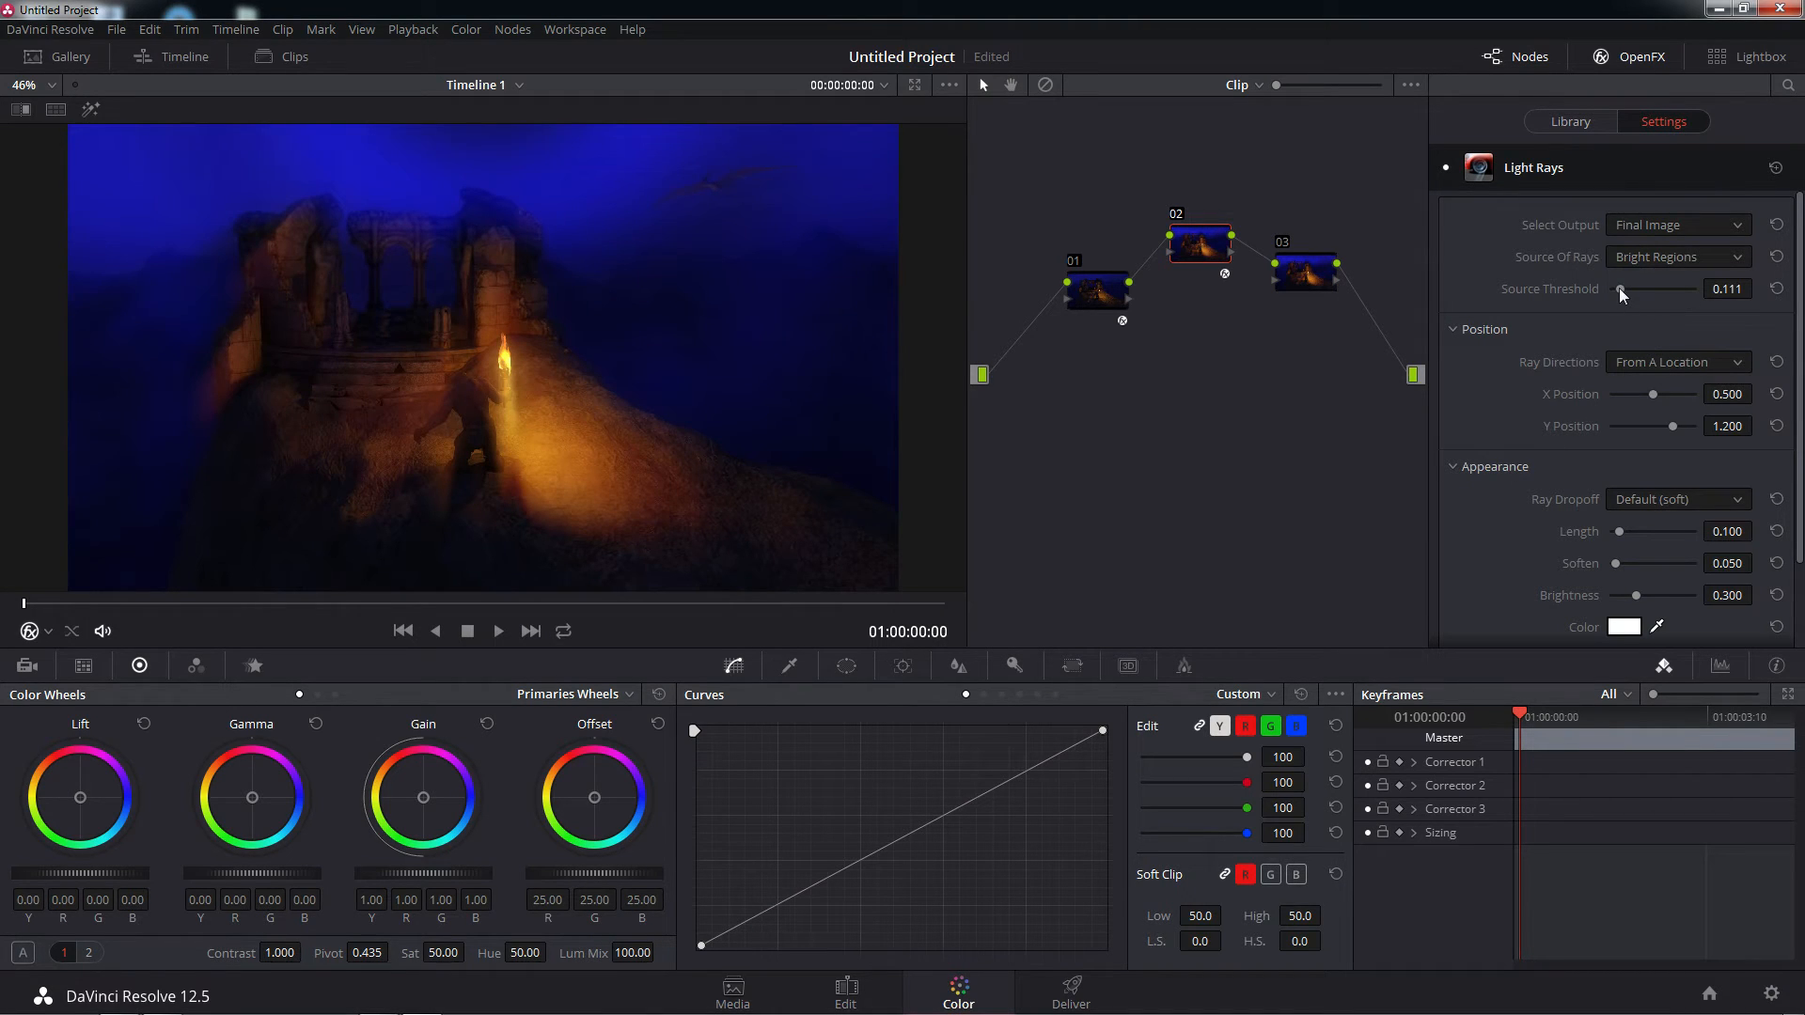
left_click_drag(1618, 287, 1637, 286)
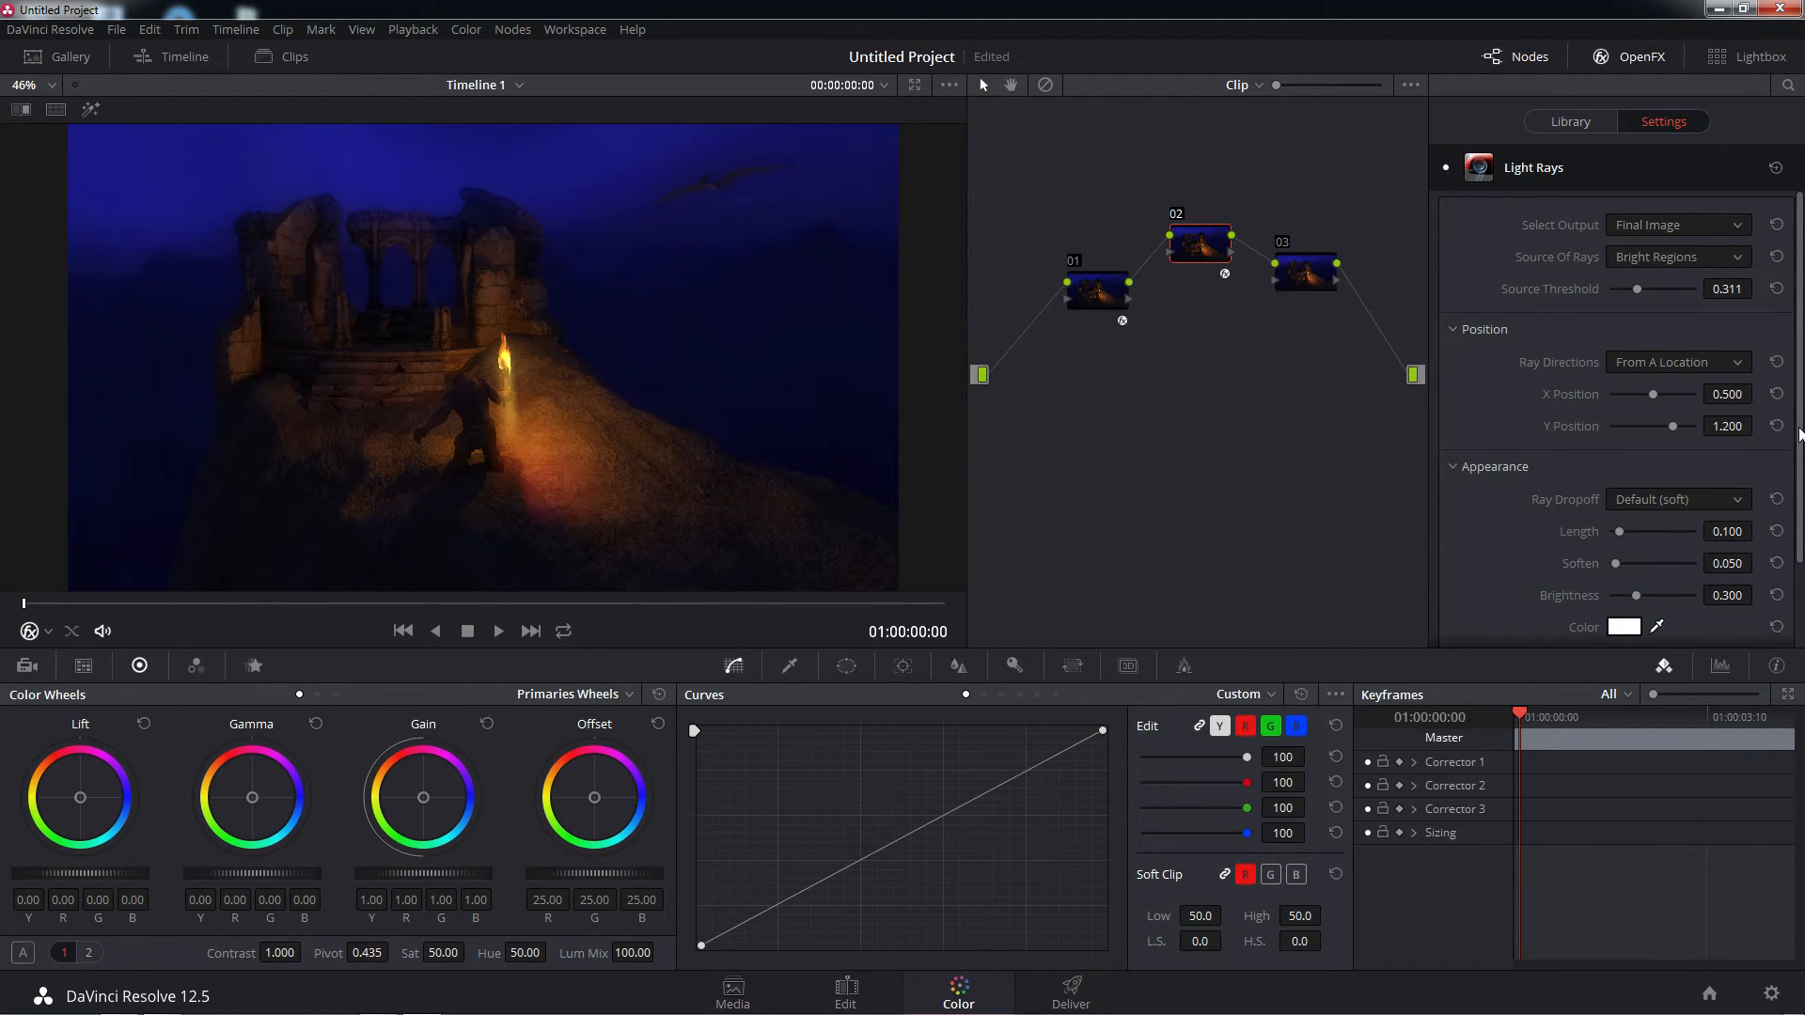
Move the Light Rays' origin to an X Position of about 0.600 and a Y Position of about 0.734
scroll(1793, 480, "down", 2)
mouse_move(1793, 480)
left_mouse_down()
mouse_move(1794, 499)
mouse_move(1789, 471)
left_mouse_up()
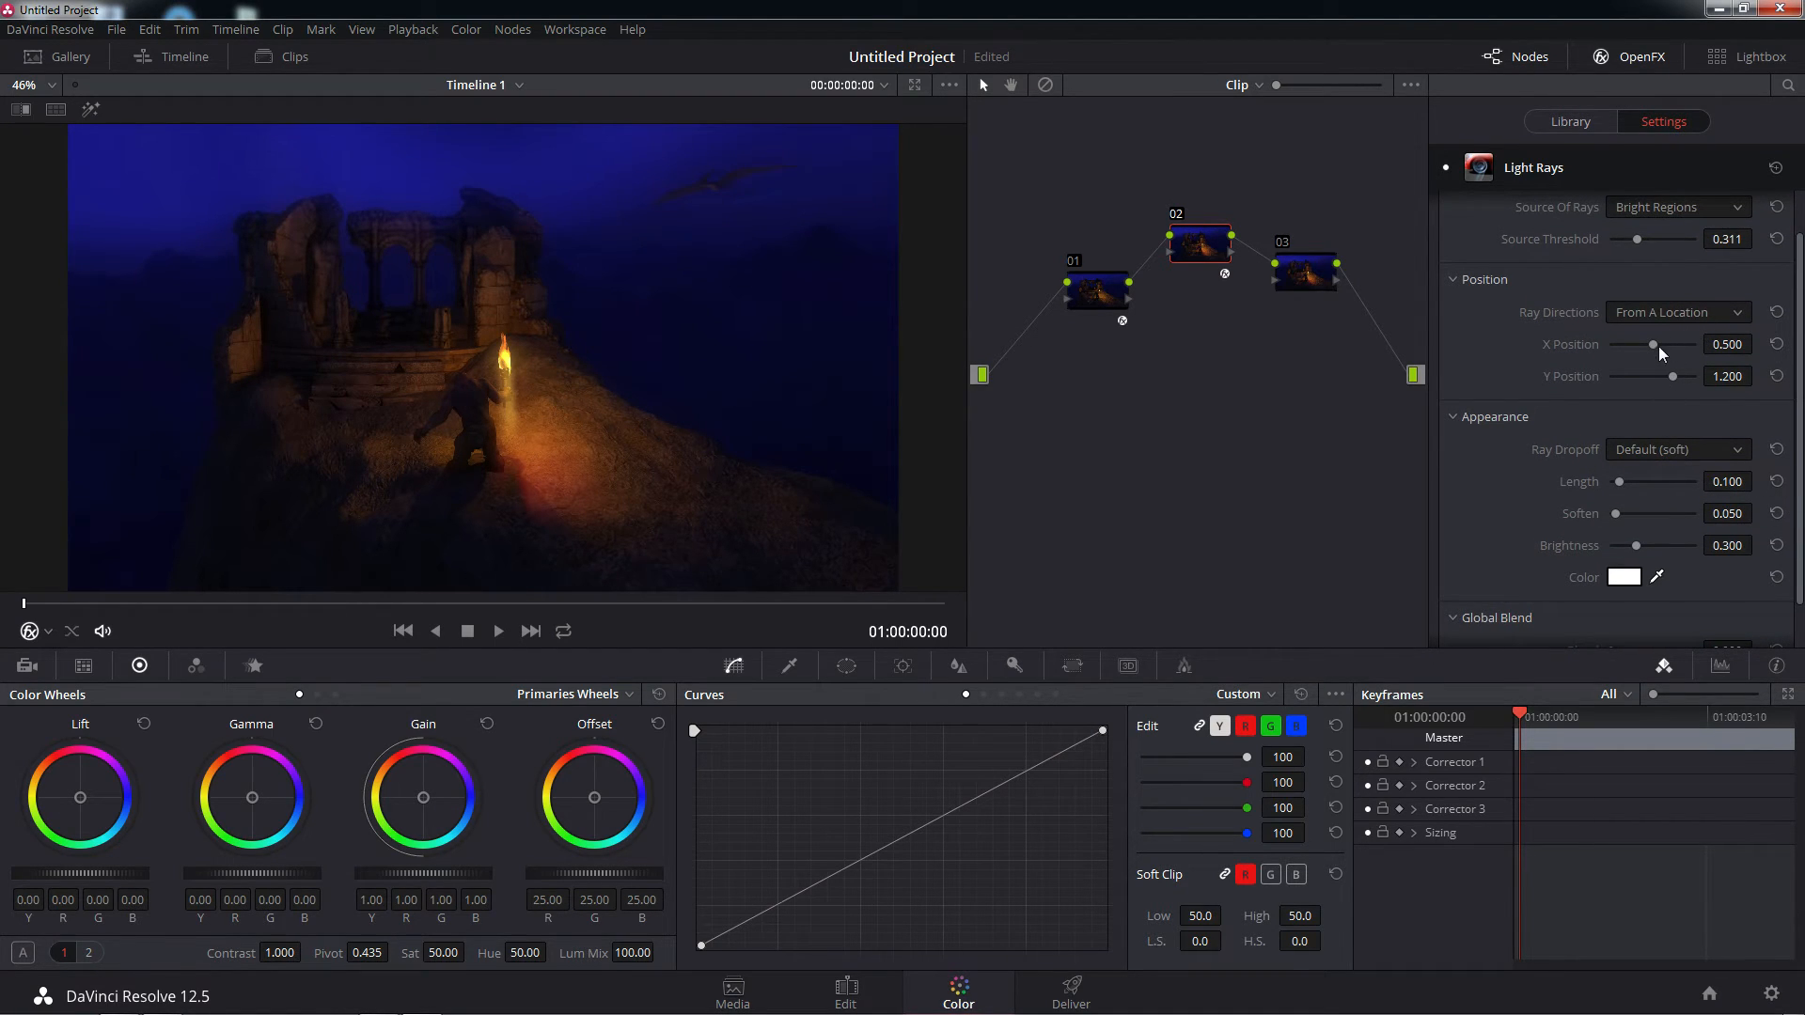
left_click_drag(1655, 345, 1660, 383)
Switch the Ray Directions to At An Angle and set the Angle to about 48.1
left_click(1703, 315)
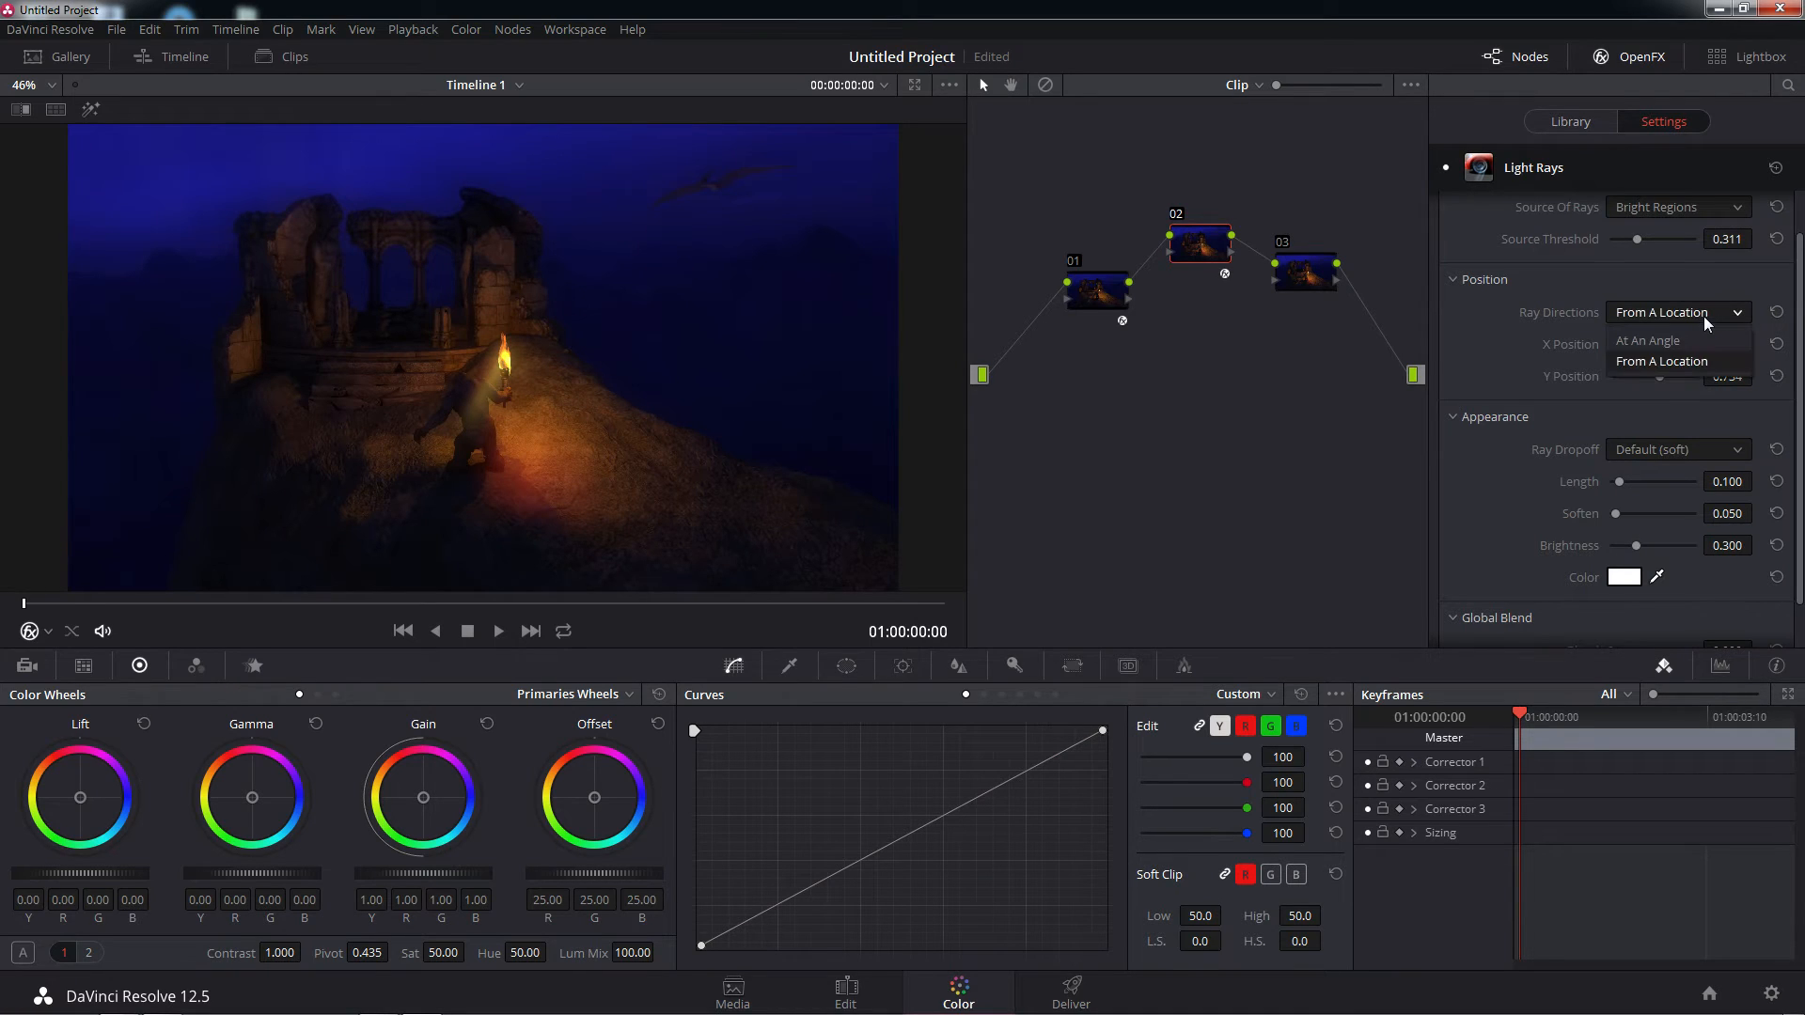
left_click(1681, 340)
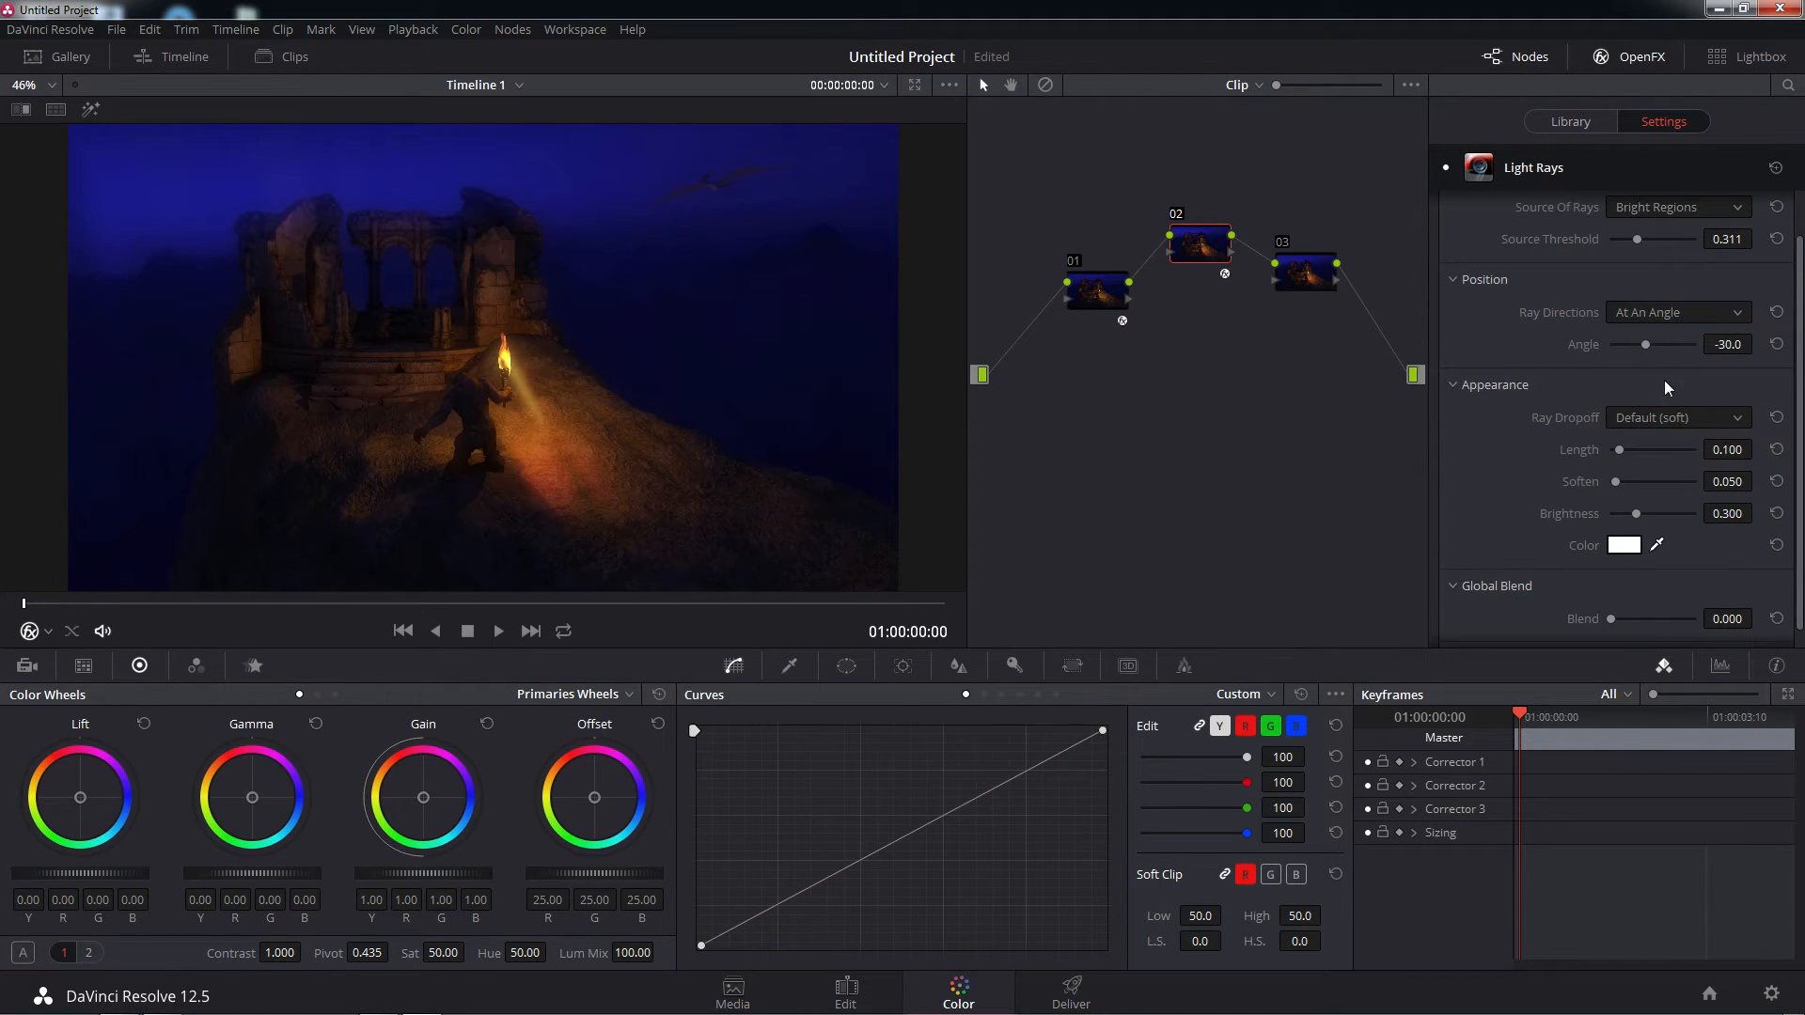
mouse_move(1645, 346)
left_mouse_down()
mouse_move(1622, 347)
mouse_move(1700, 347)
mouse_move(1617, 355)
mouse_move(1664, 355)
left_mouse_up()
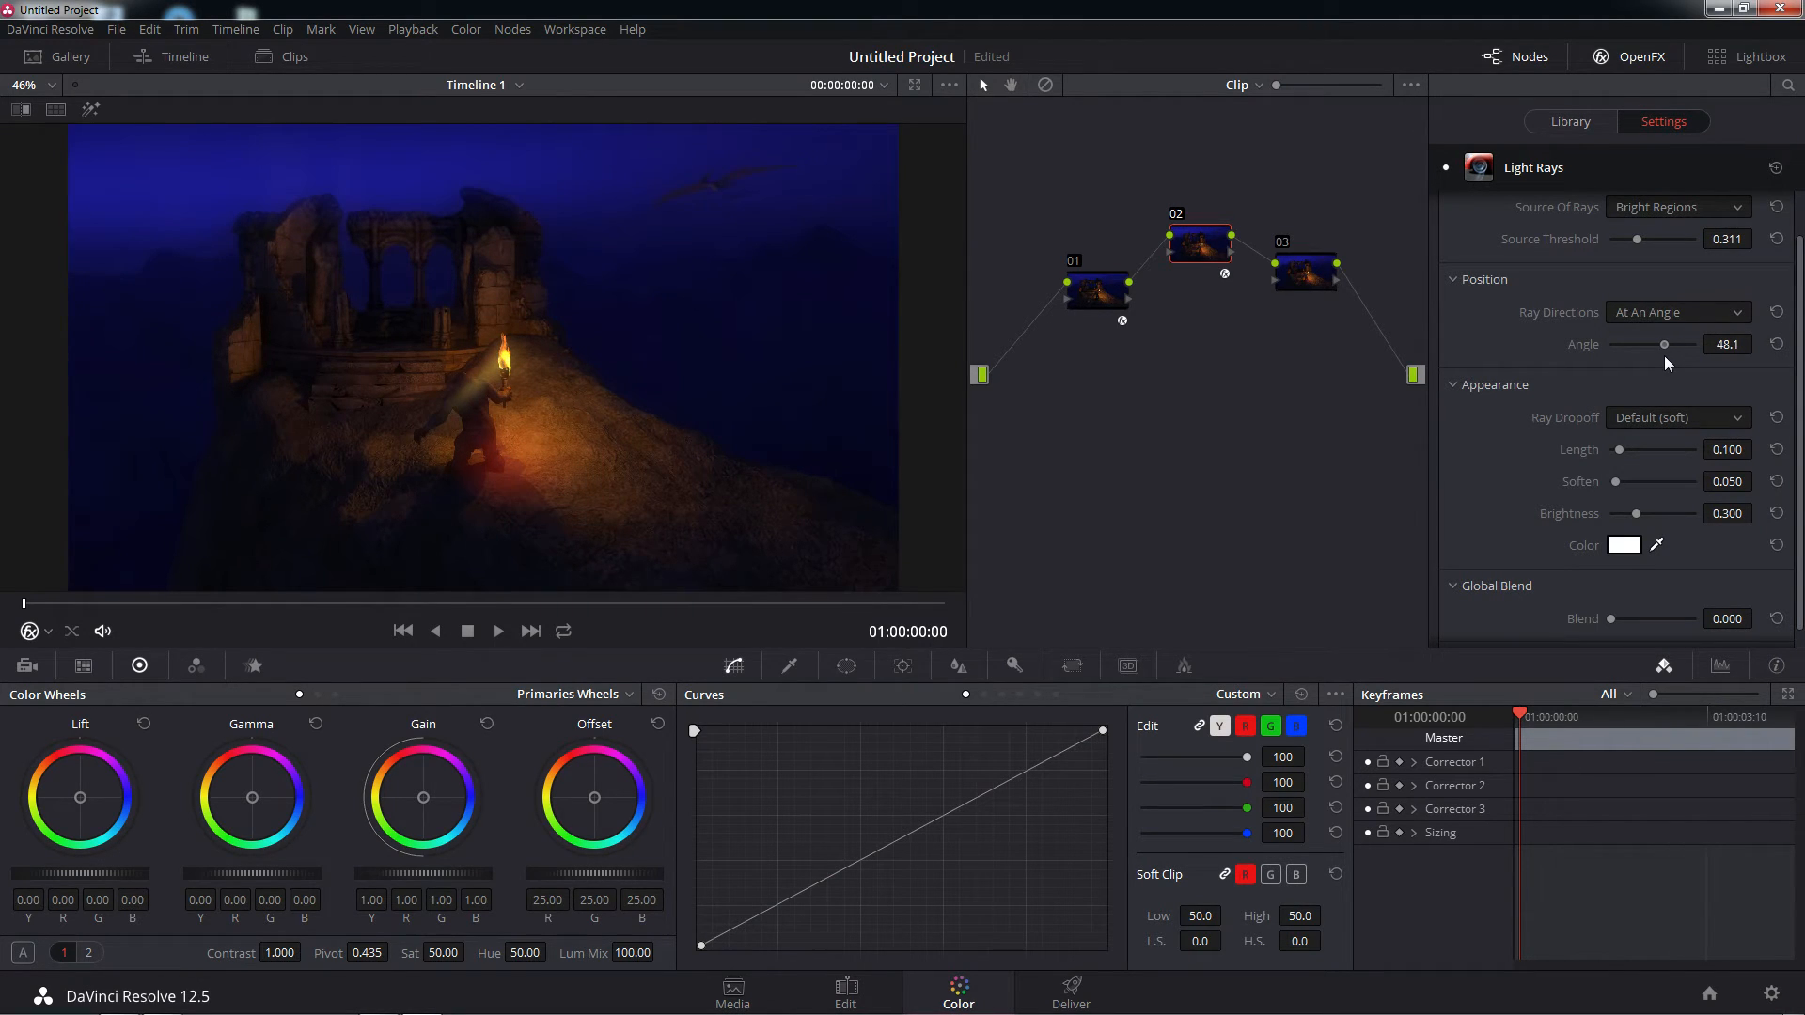
left_click(1739, 211)
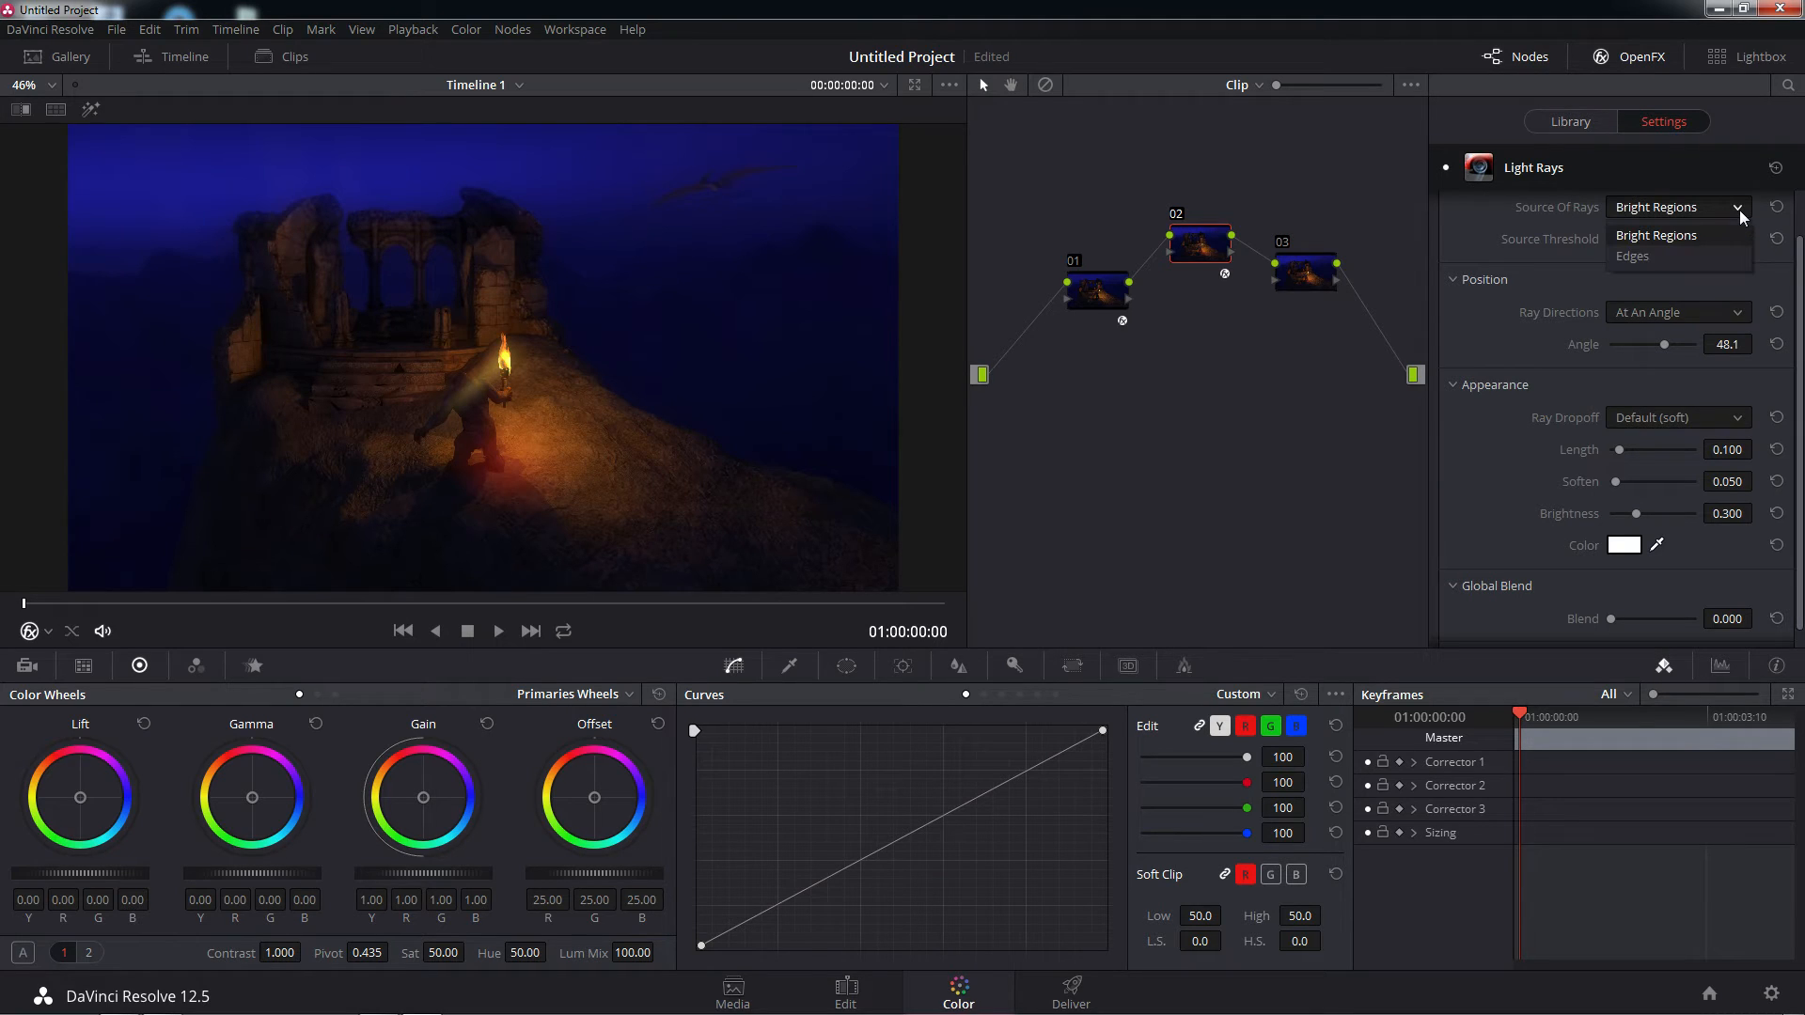
left_click(1568, 290)
left_click(1738, 417)
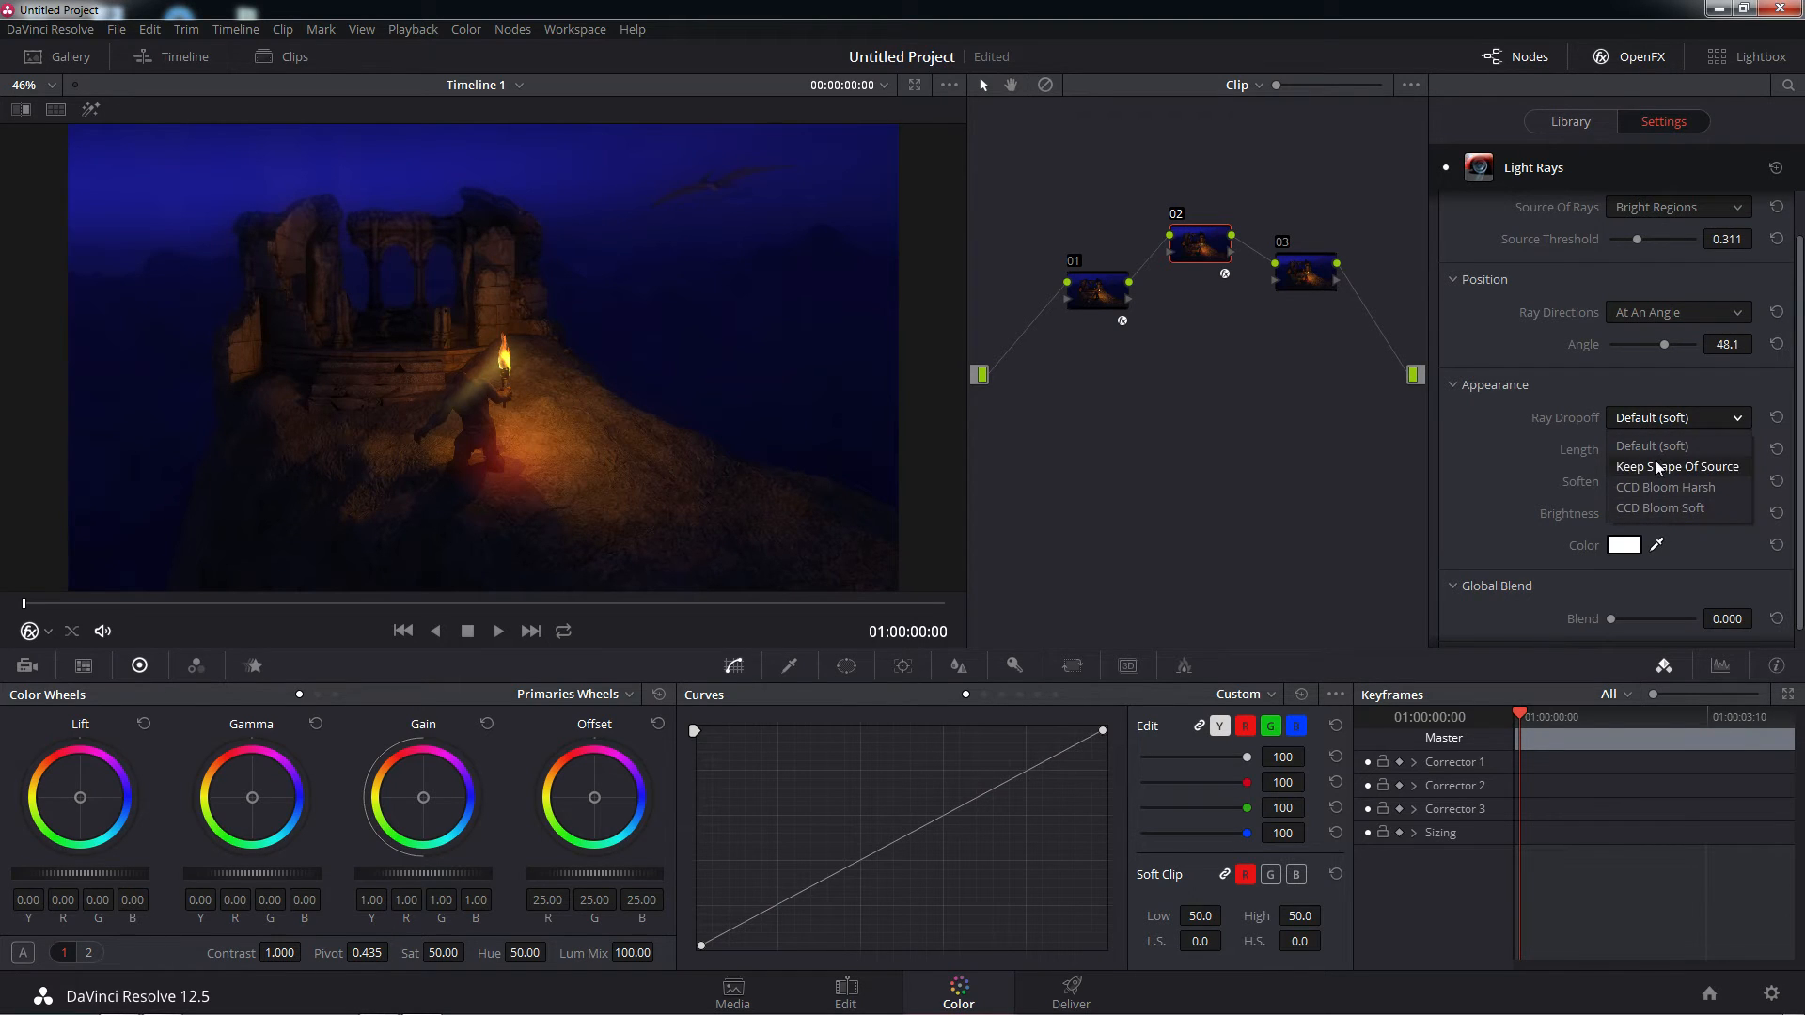
left_click(1594, 387)
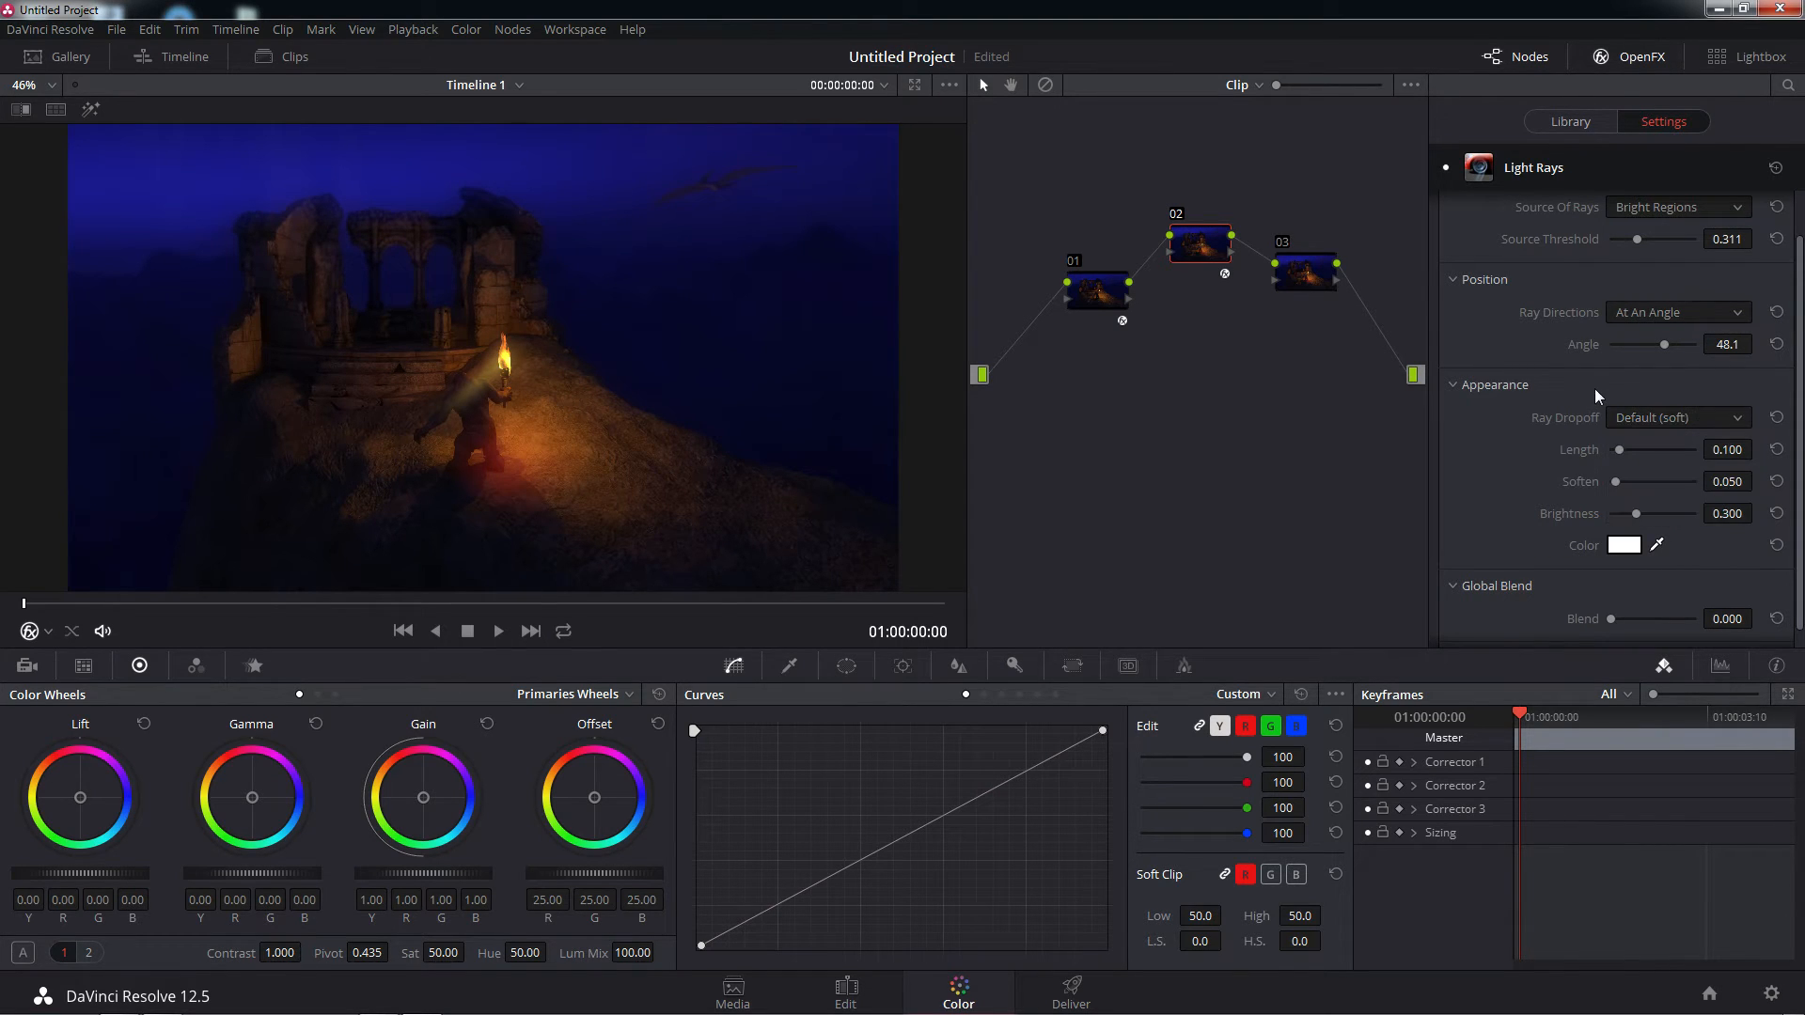
Set the Light Rays' Source Of Rays to Edges and the Ray Directions to From A Location
left_click(1736, 207)
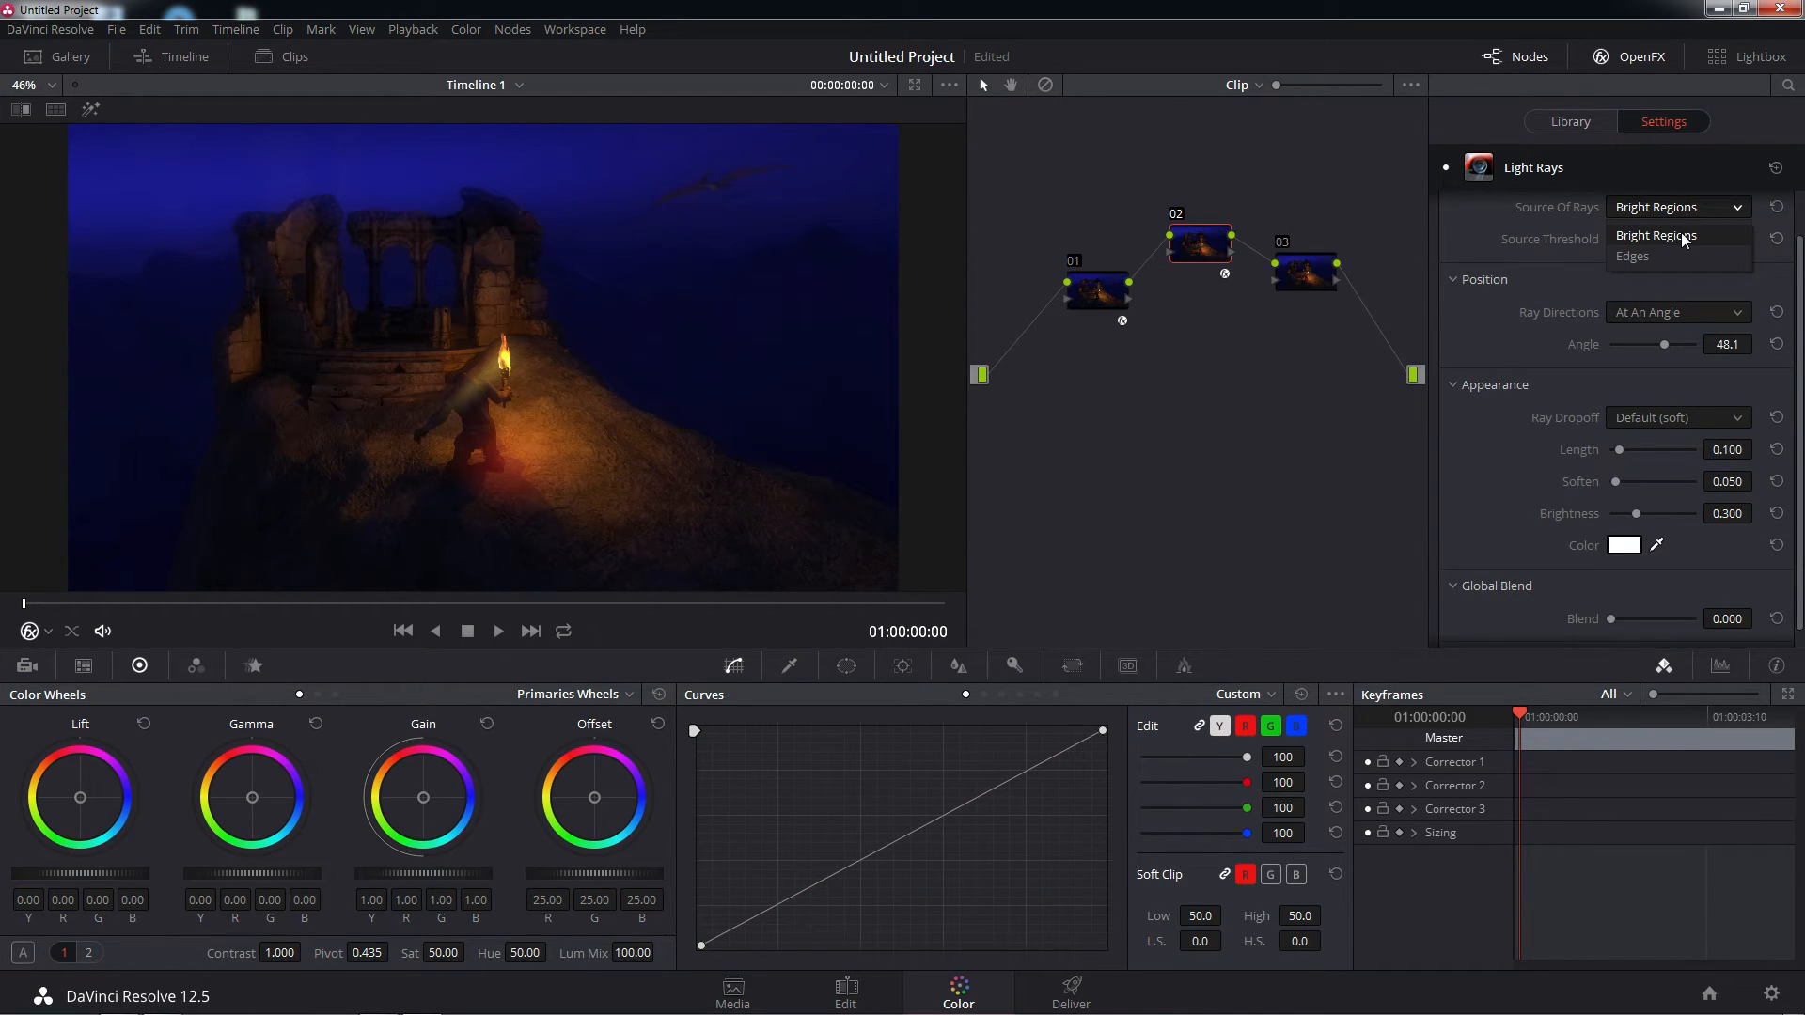
left_click(1630, 257)
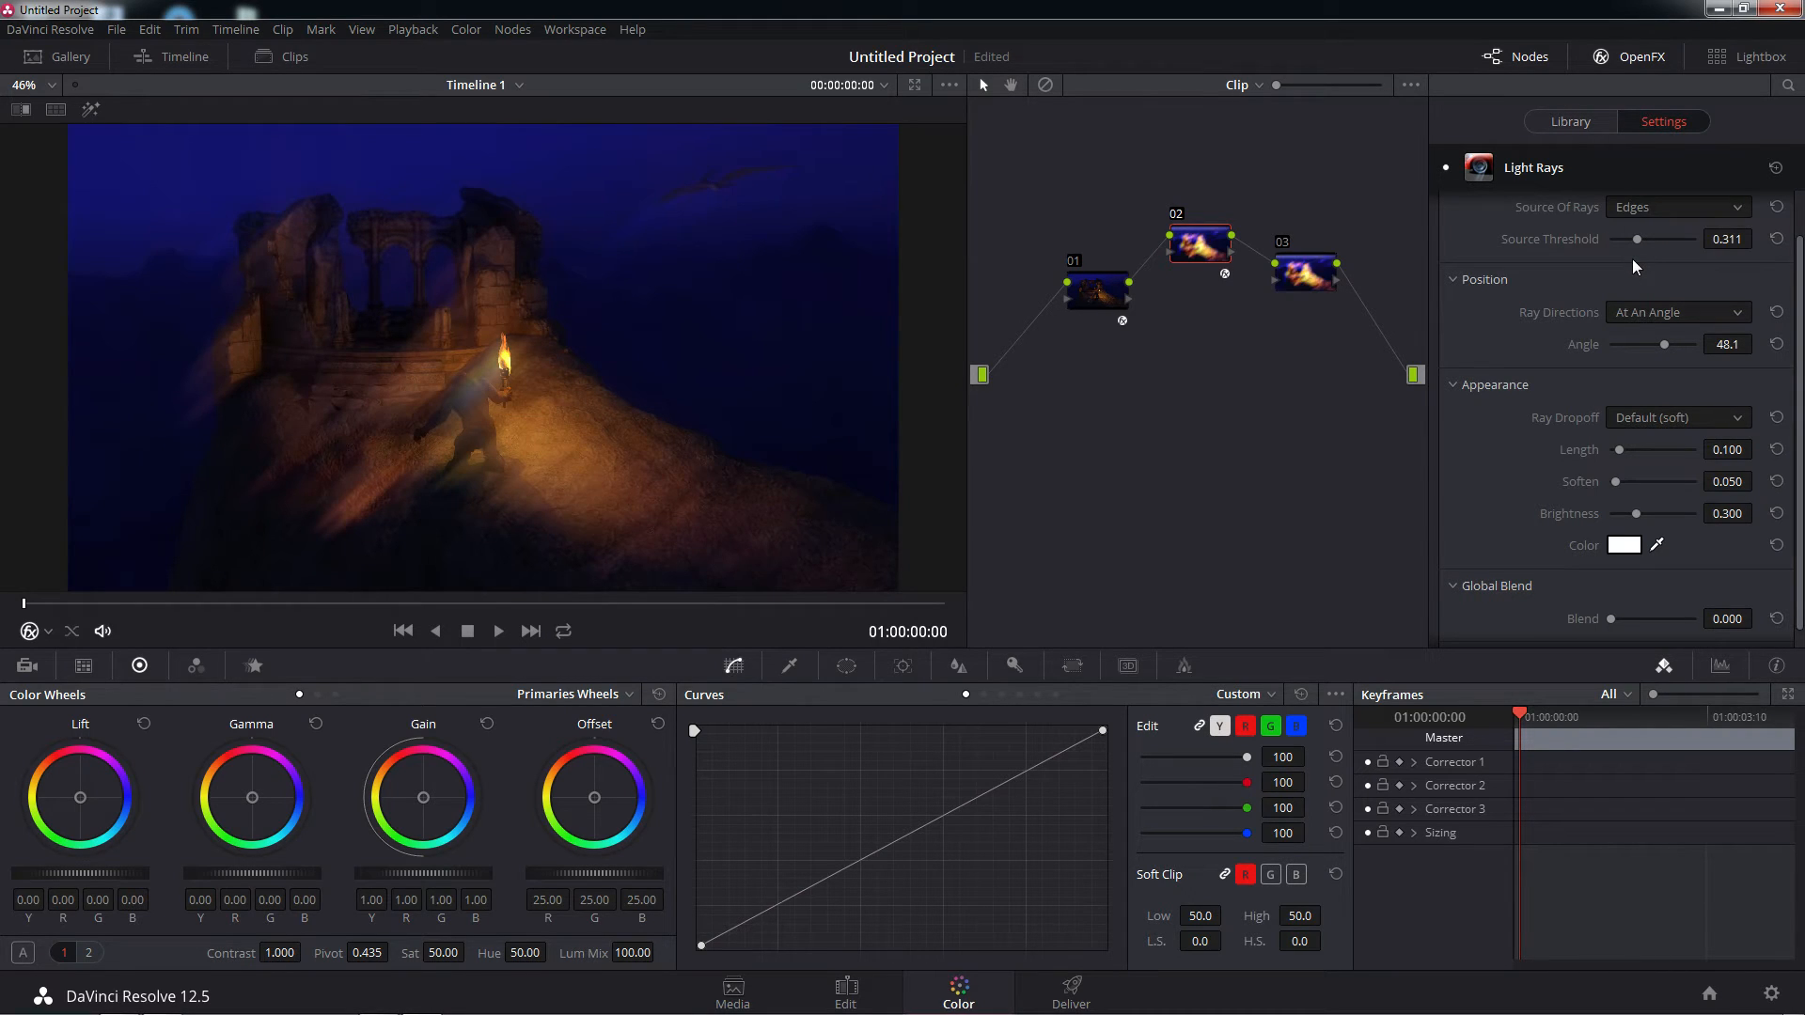
left_click(1734, 310)
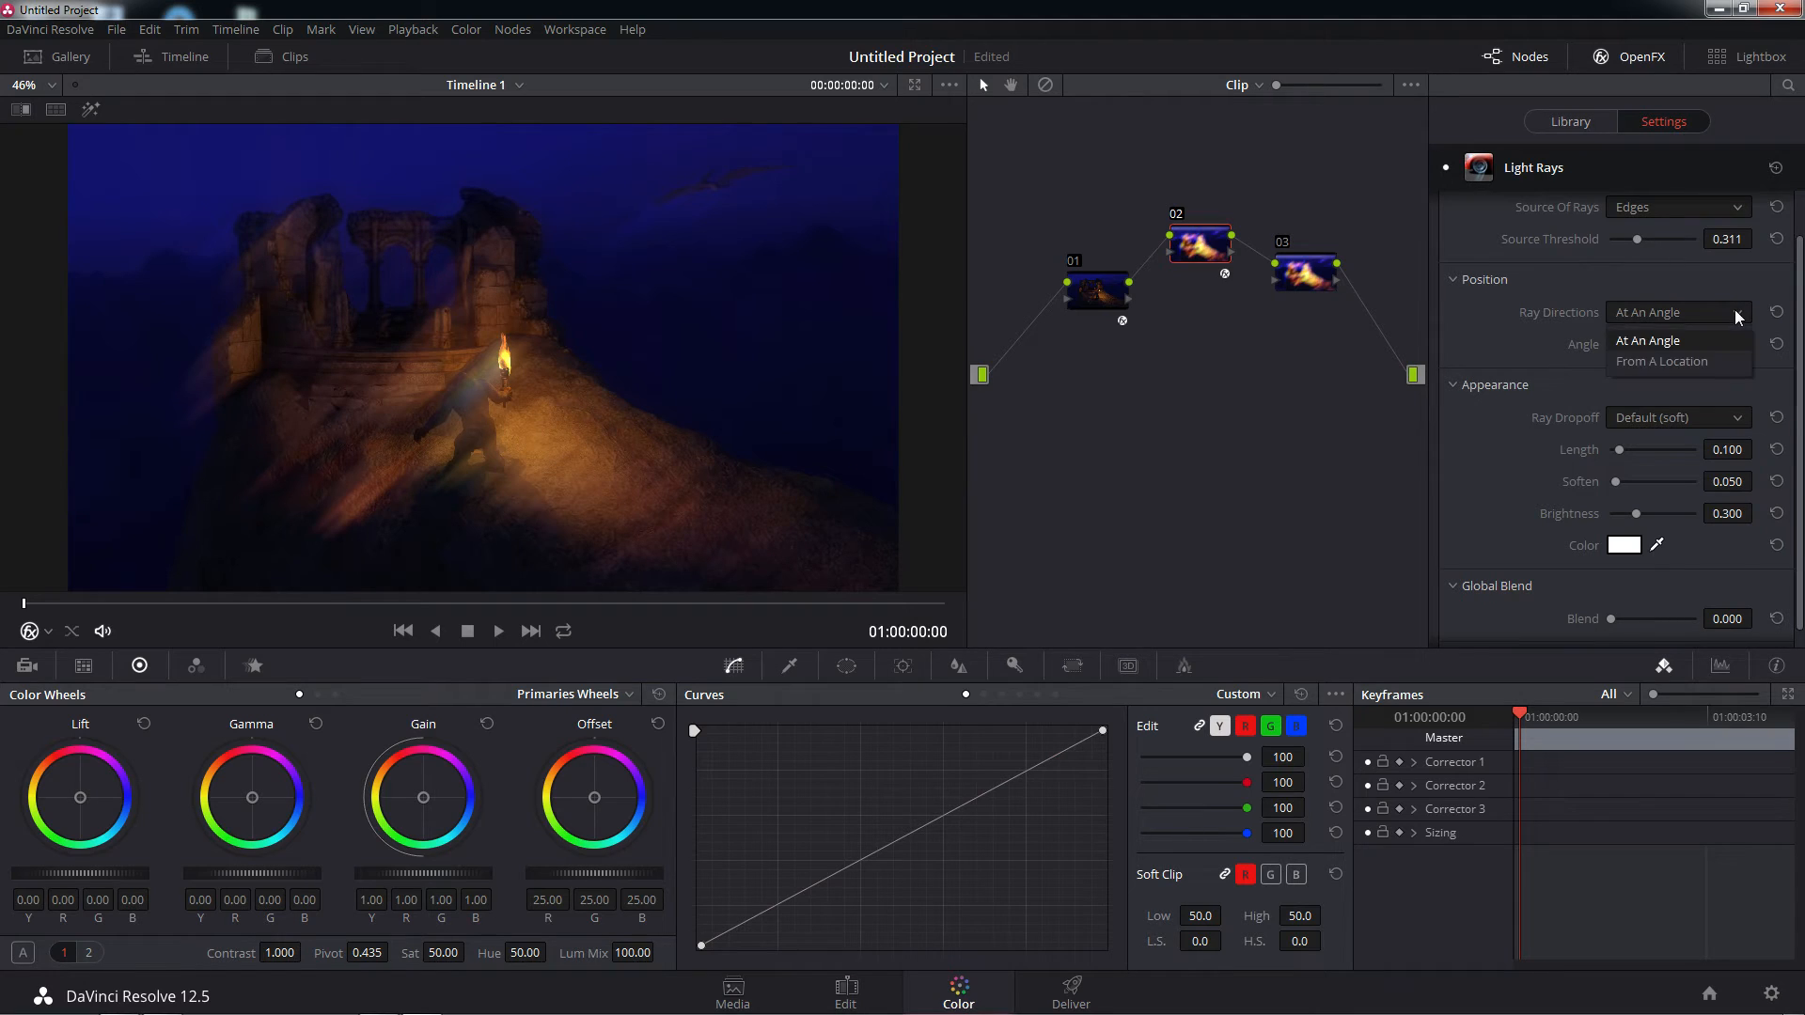
left_click(1667, 361)
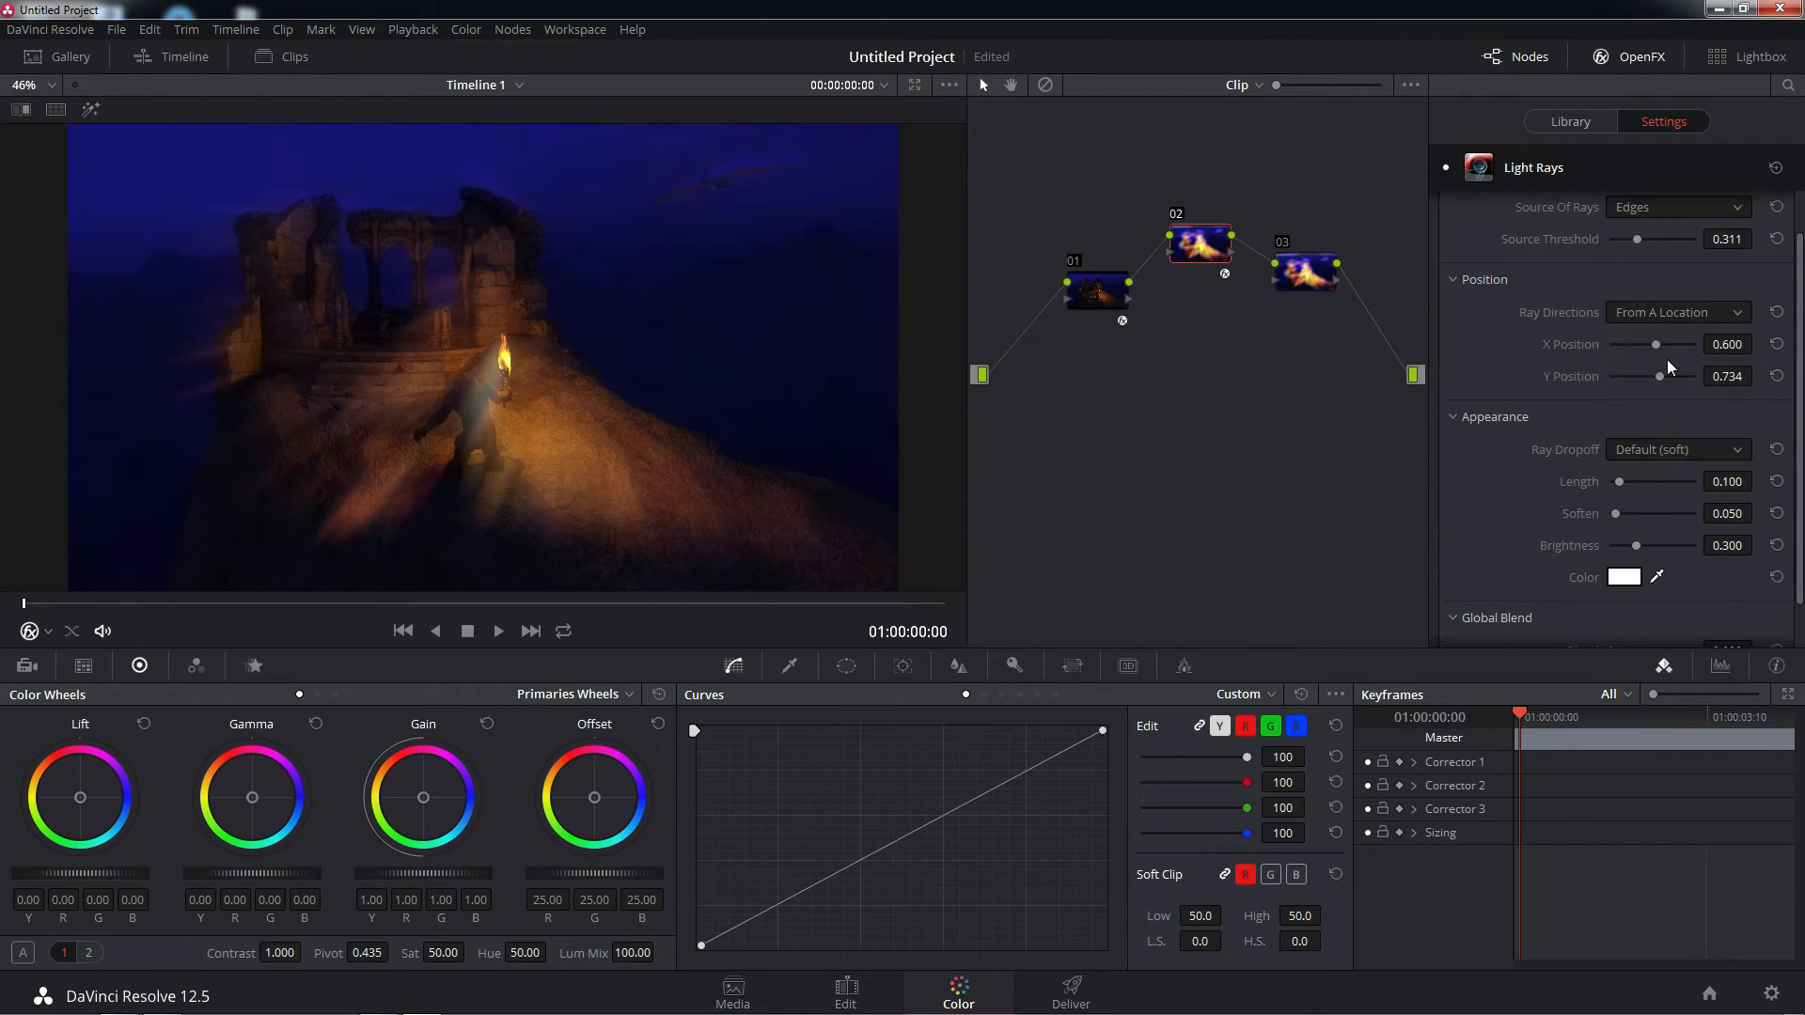
Place the ray origin at about X 0.533, Y 0.500 near the torch and lower the Source Threshold to 0.000
mouse_move(1660, 350)
left_mouse_down()
mouse_move(1622, 348)
mouse_move(1672, 348)
mouse_move(1645, 349)
mouse_move(1651, 374)
left_mouse_up()
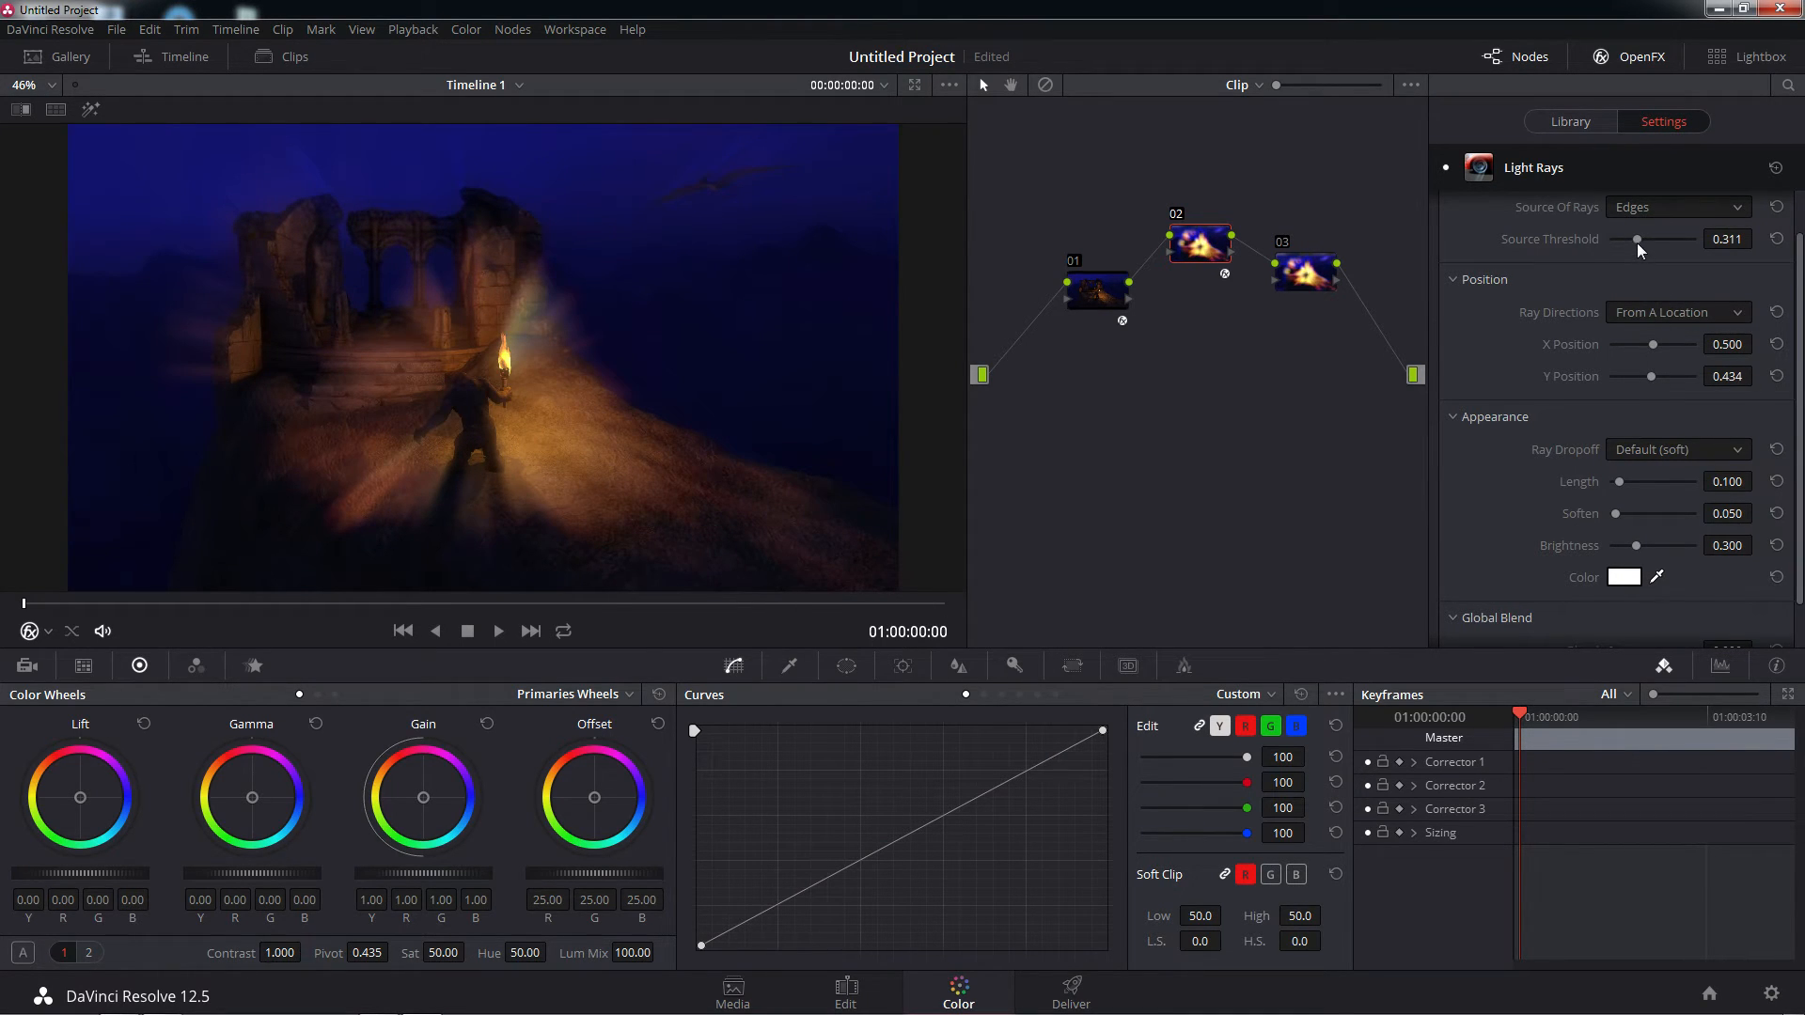
left_click_drag(1635, 241, 1559, 246)
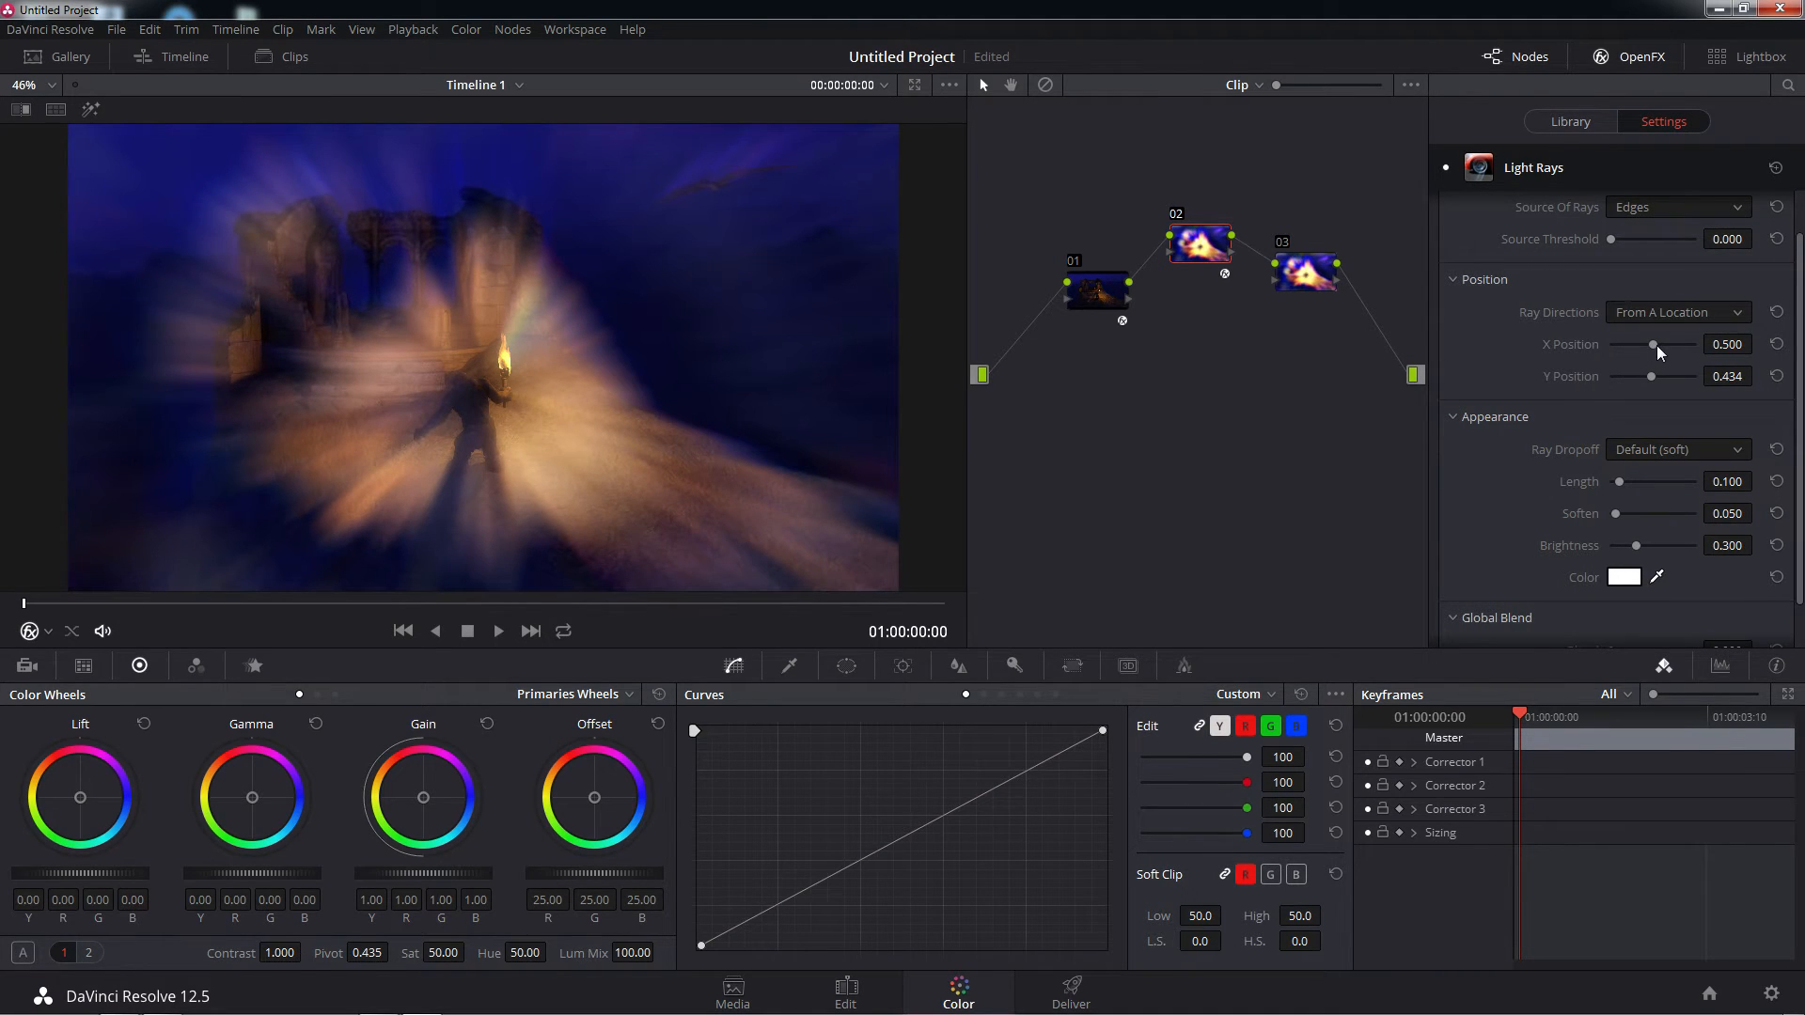
mouse_move(1655, 346)
left_mouse_down()
mouse_move(1653, 376)
mouse_move(1655, 347)
left_mouse_up()
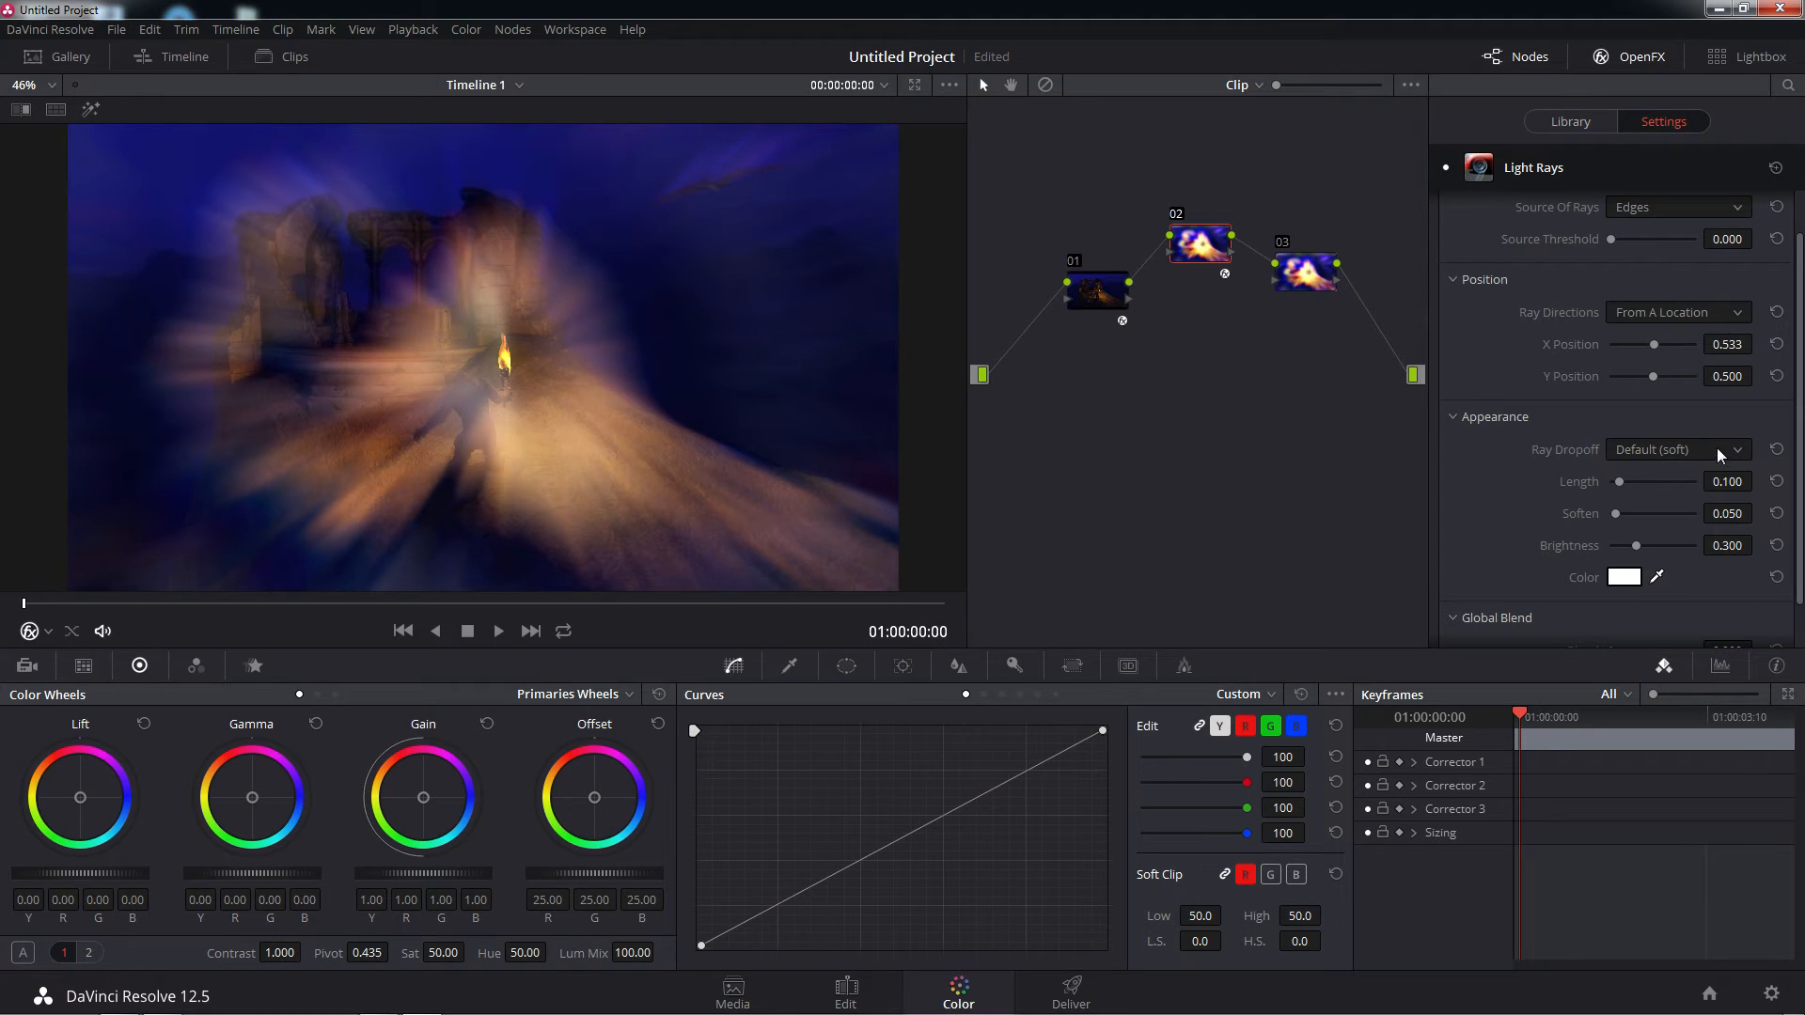
Set the Light Rays' Length to about 0.255, Soften to about 0.011 and Source Threshold to about 0.211
left_click_drag(1619, 485, 1583, 516)
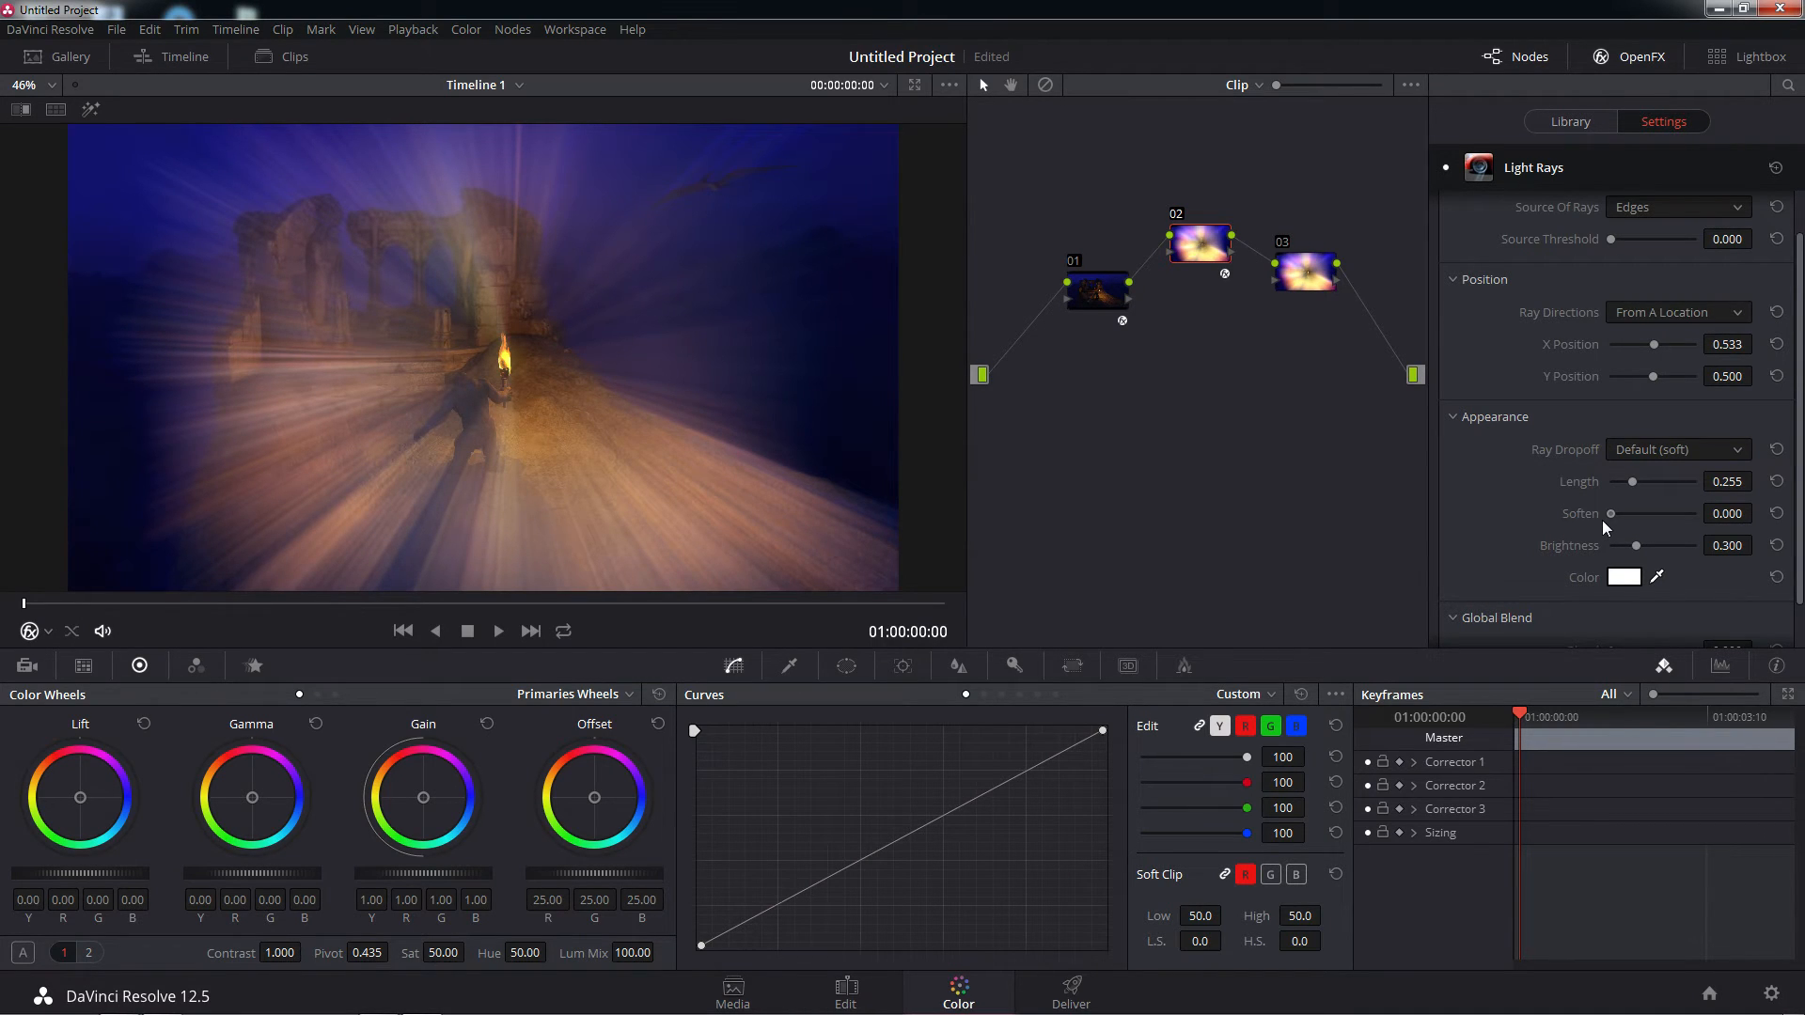
left_click_drag(1601, 520, 1612, 521)
left_click_drag(1611, 239, 1628, 238)
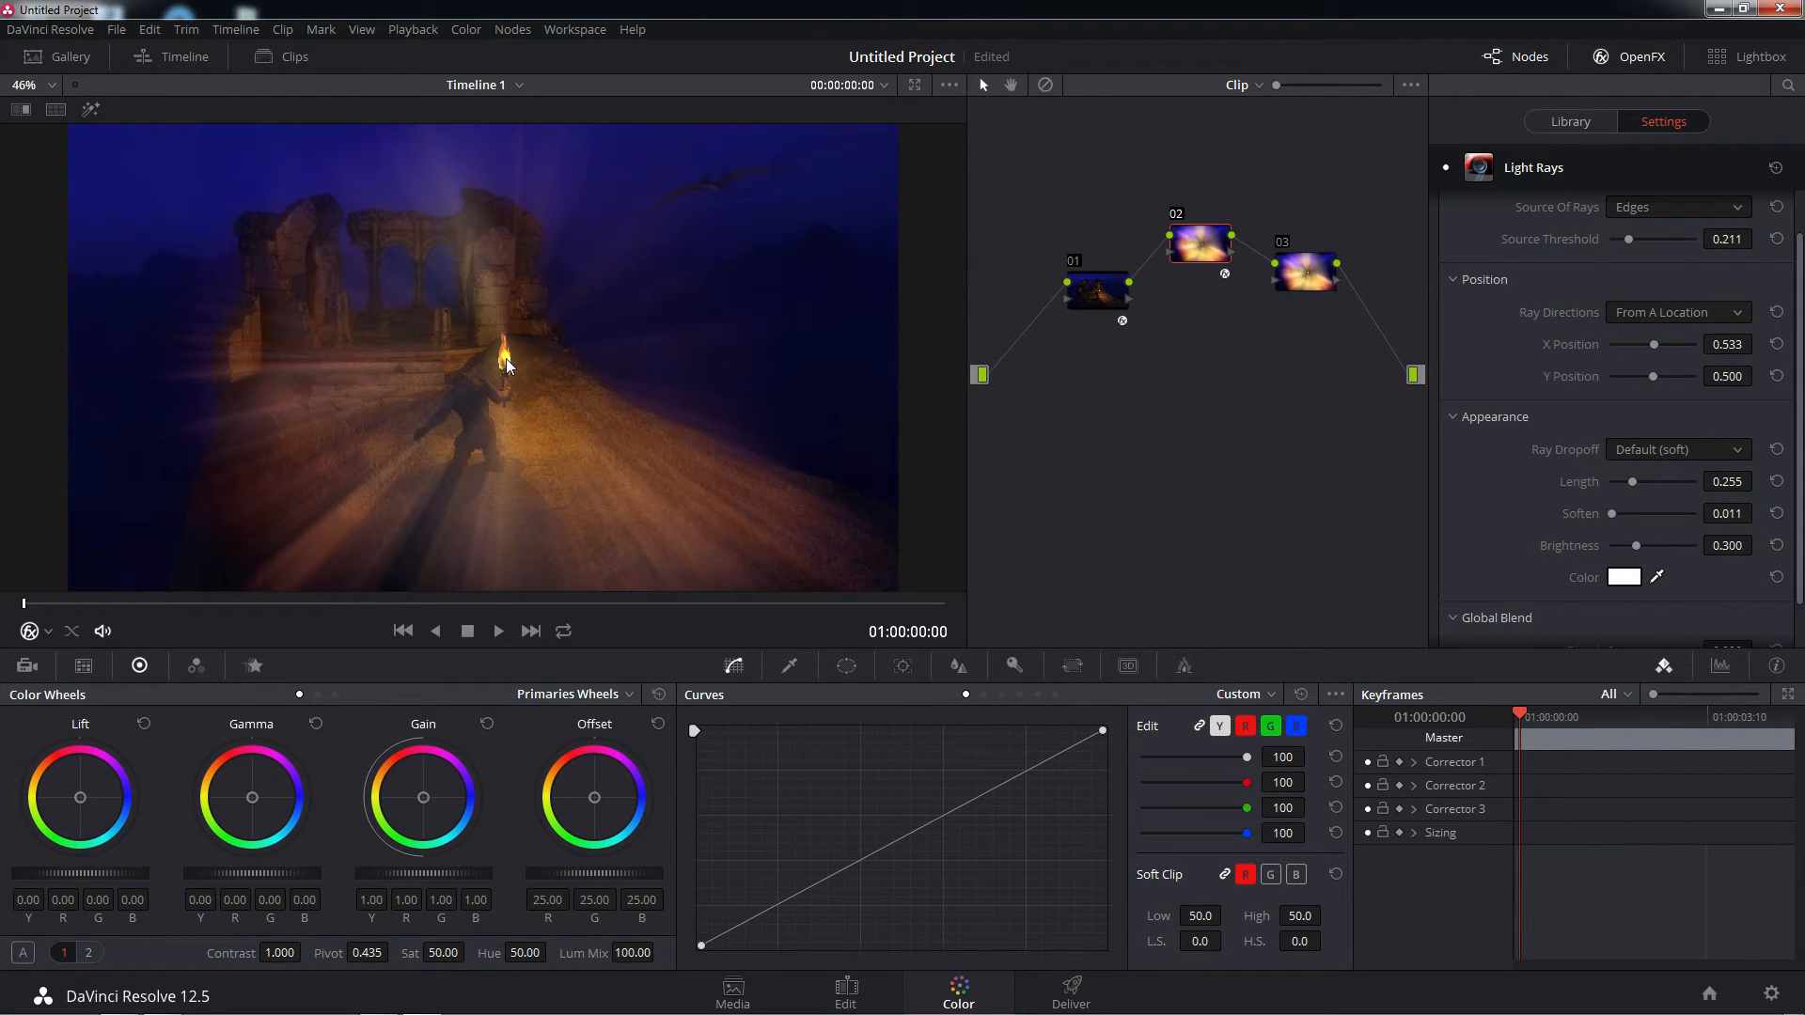
Tint the light rays with the torch flame's yellow, softened to a pale tone, and set Brightness to about 0.389
left_click(1656, 576)
left_click(506, 359)
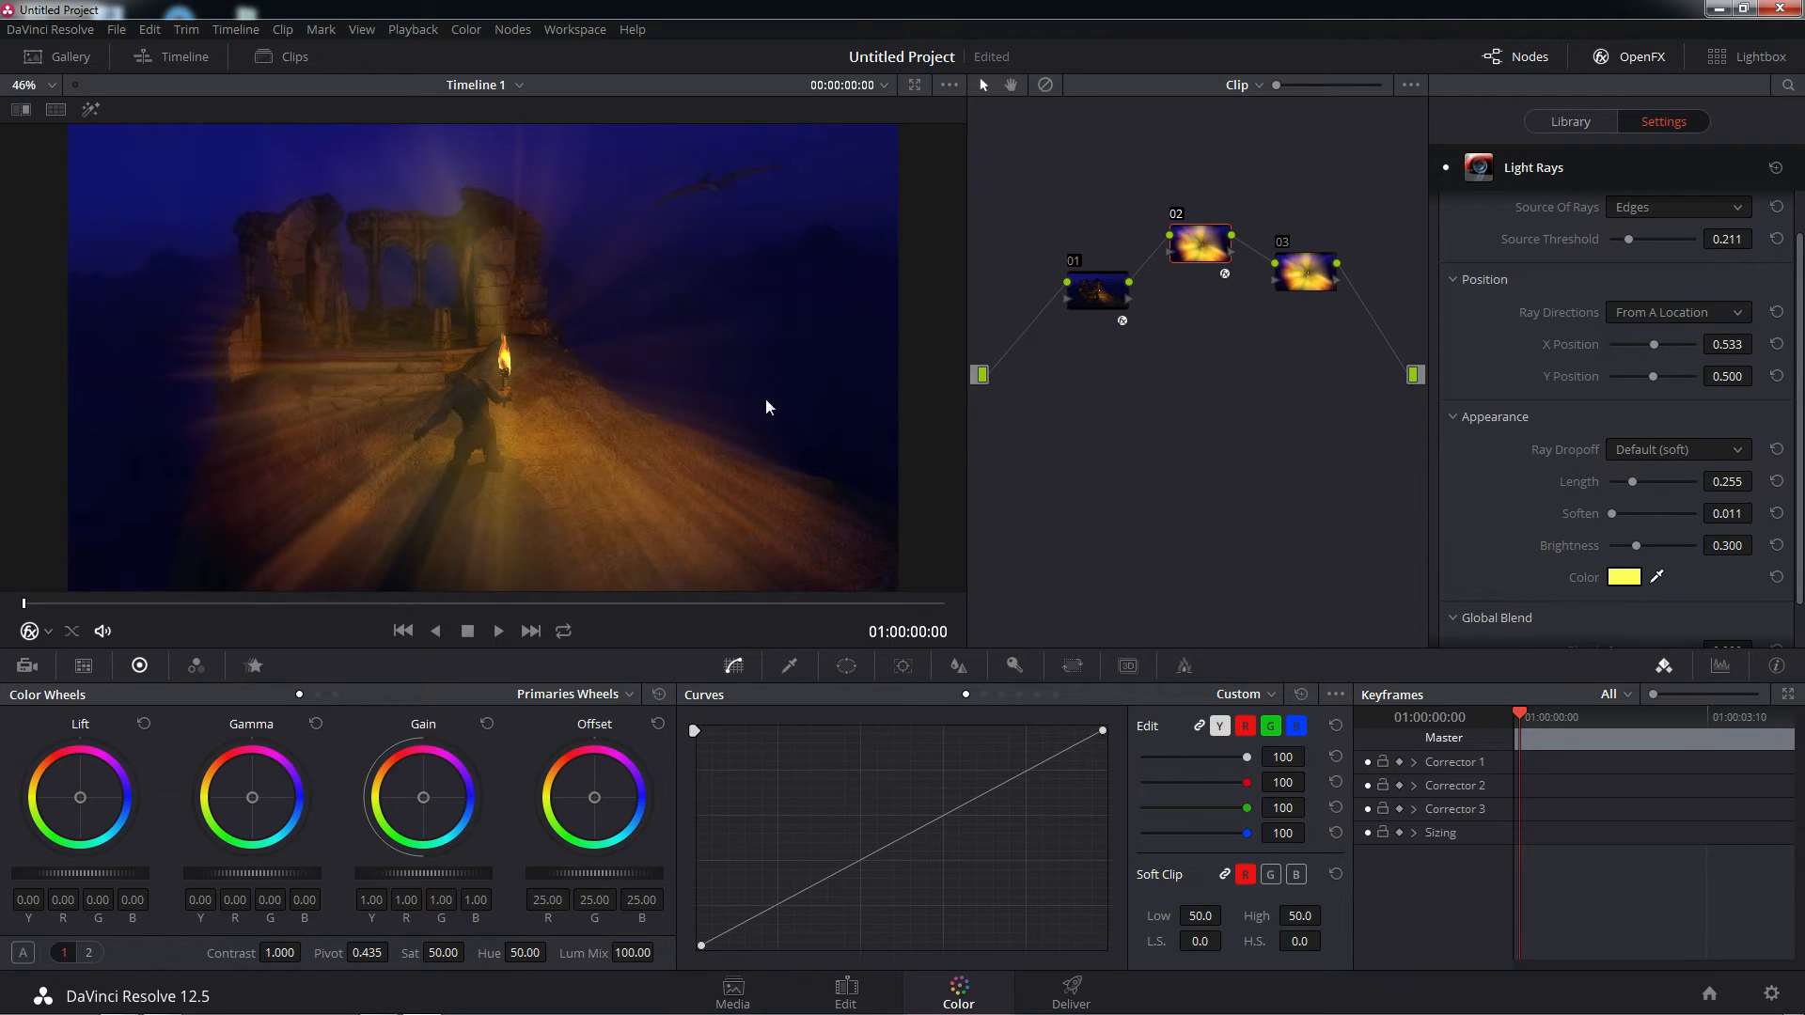
left_click(1620, 577)
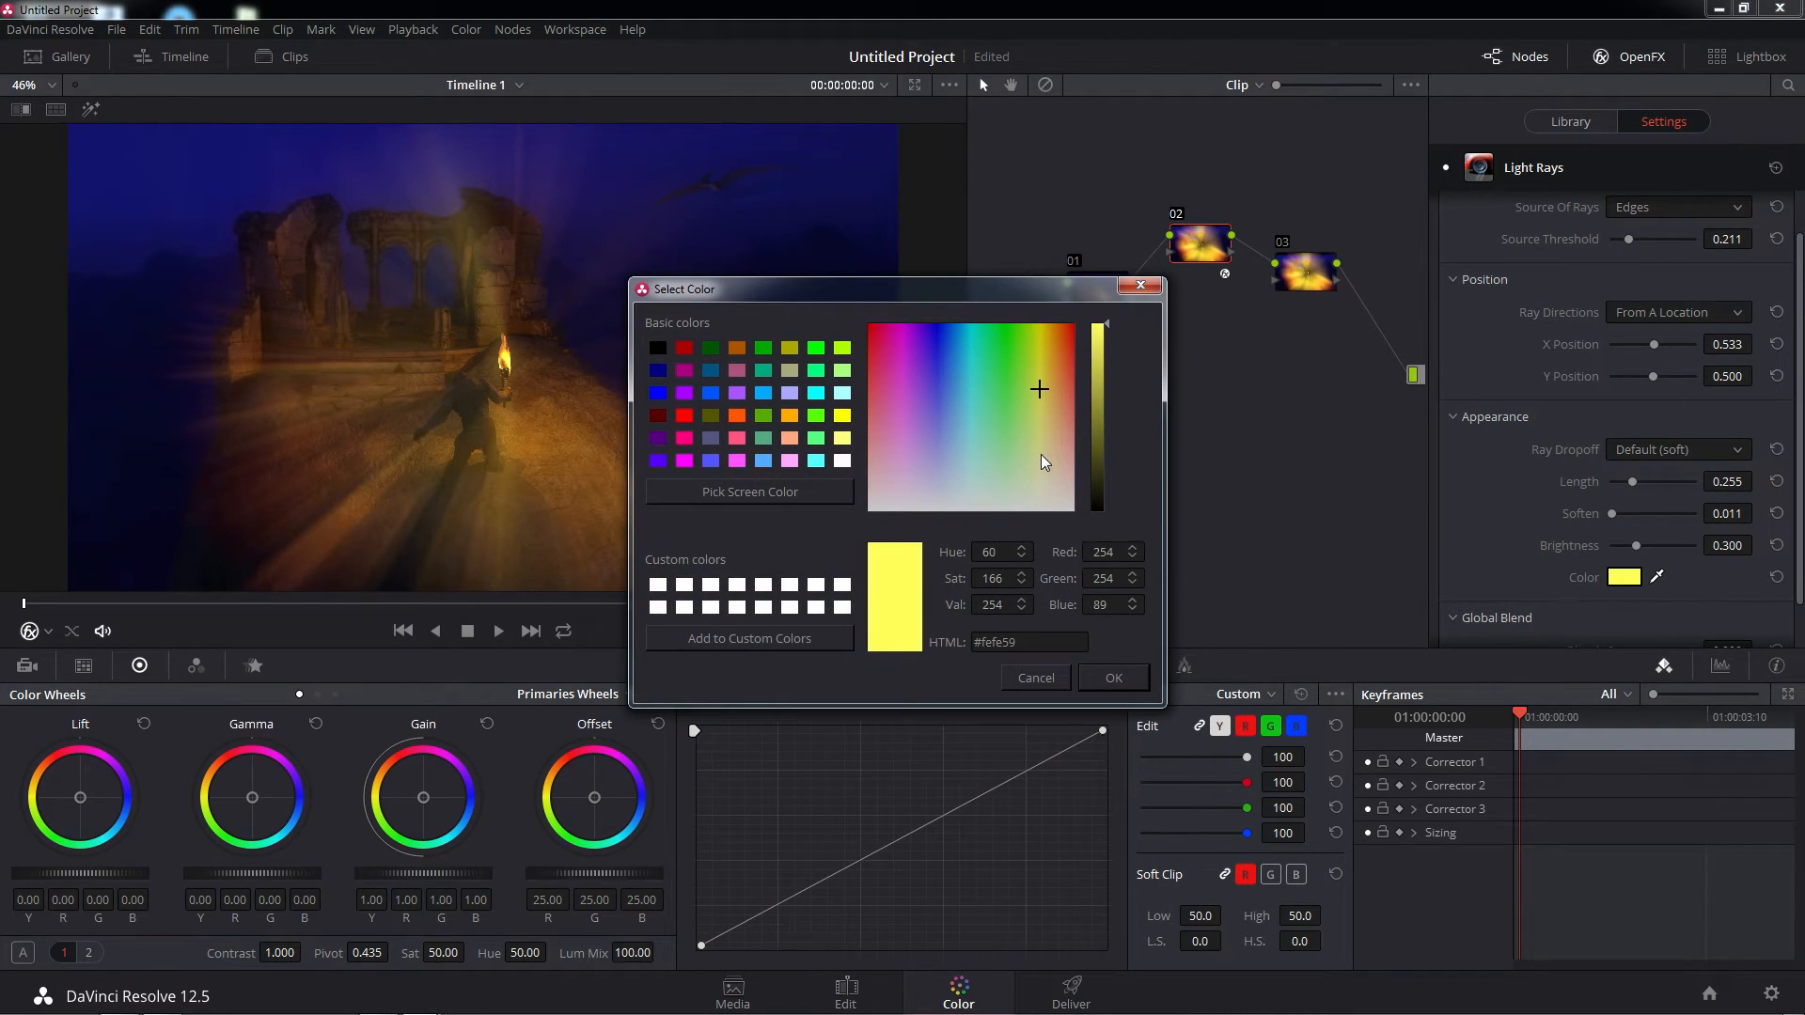
left_click(1042, 455)
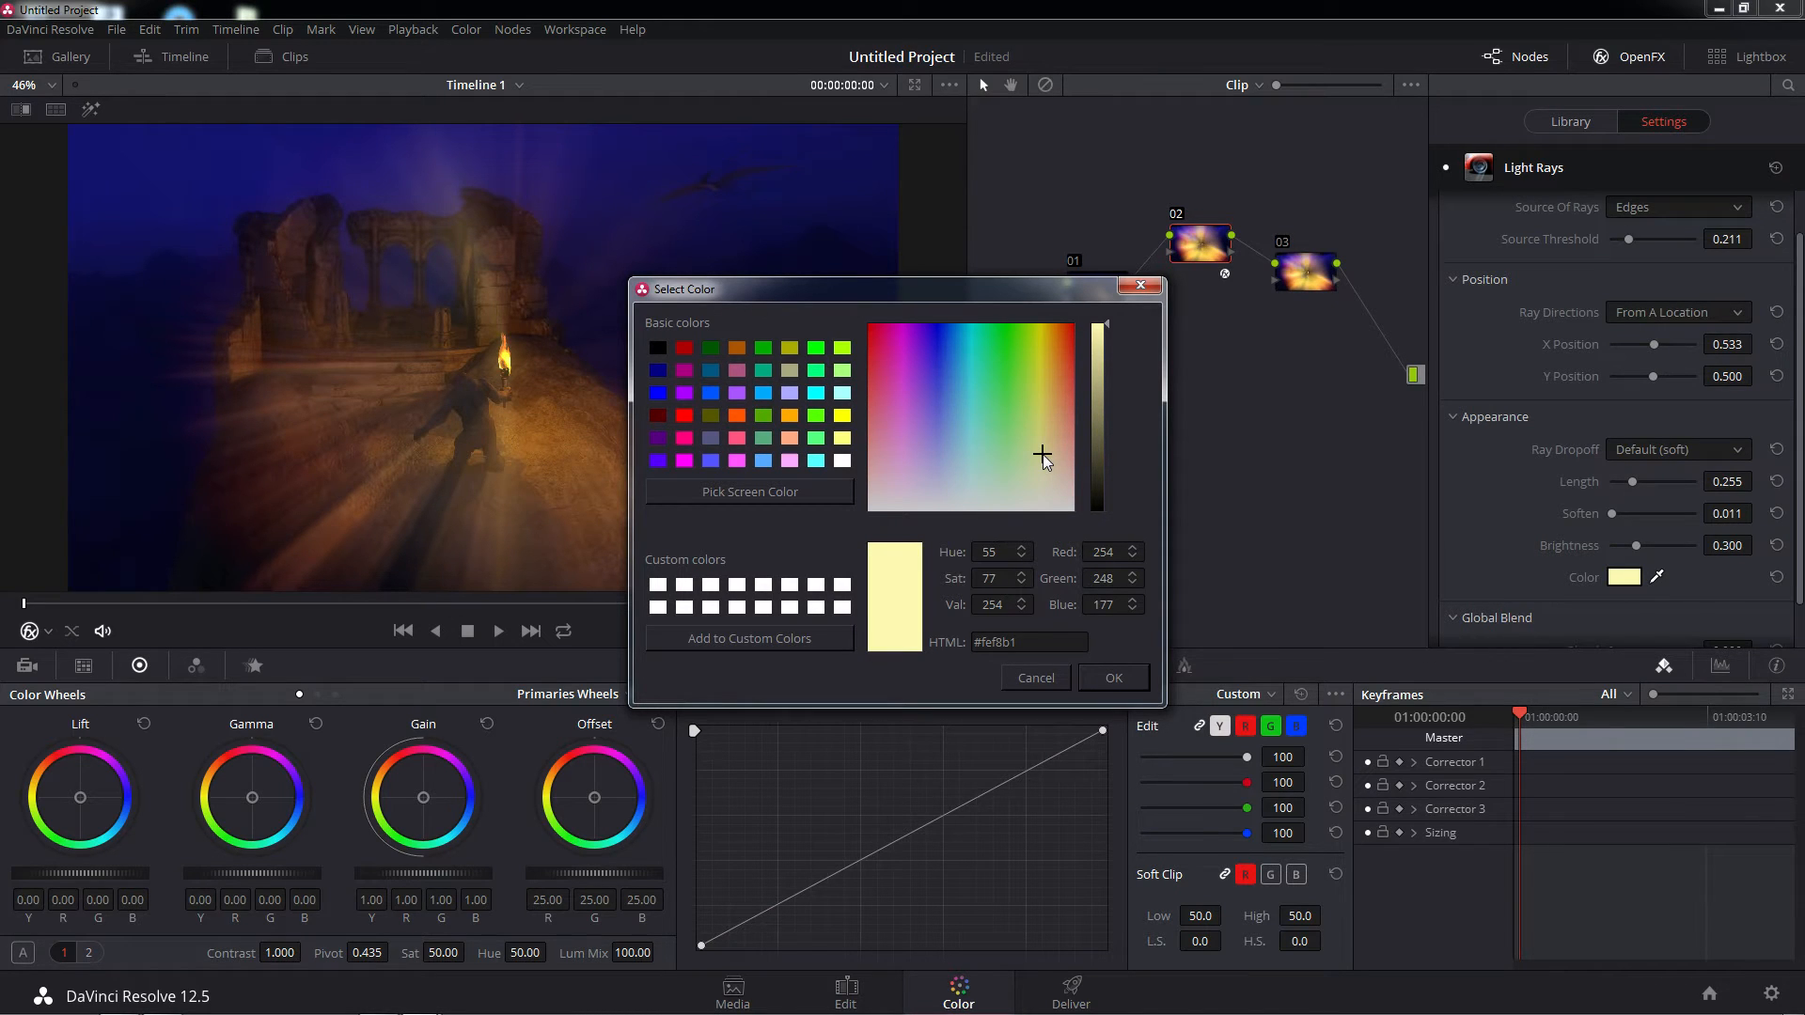
left_click(1125, 679)
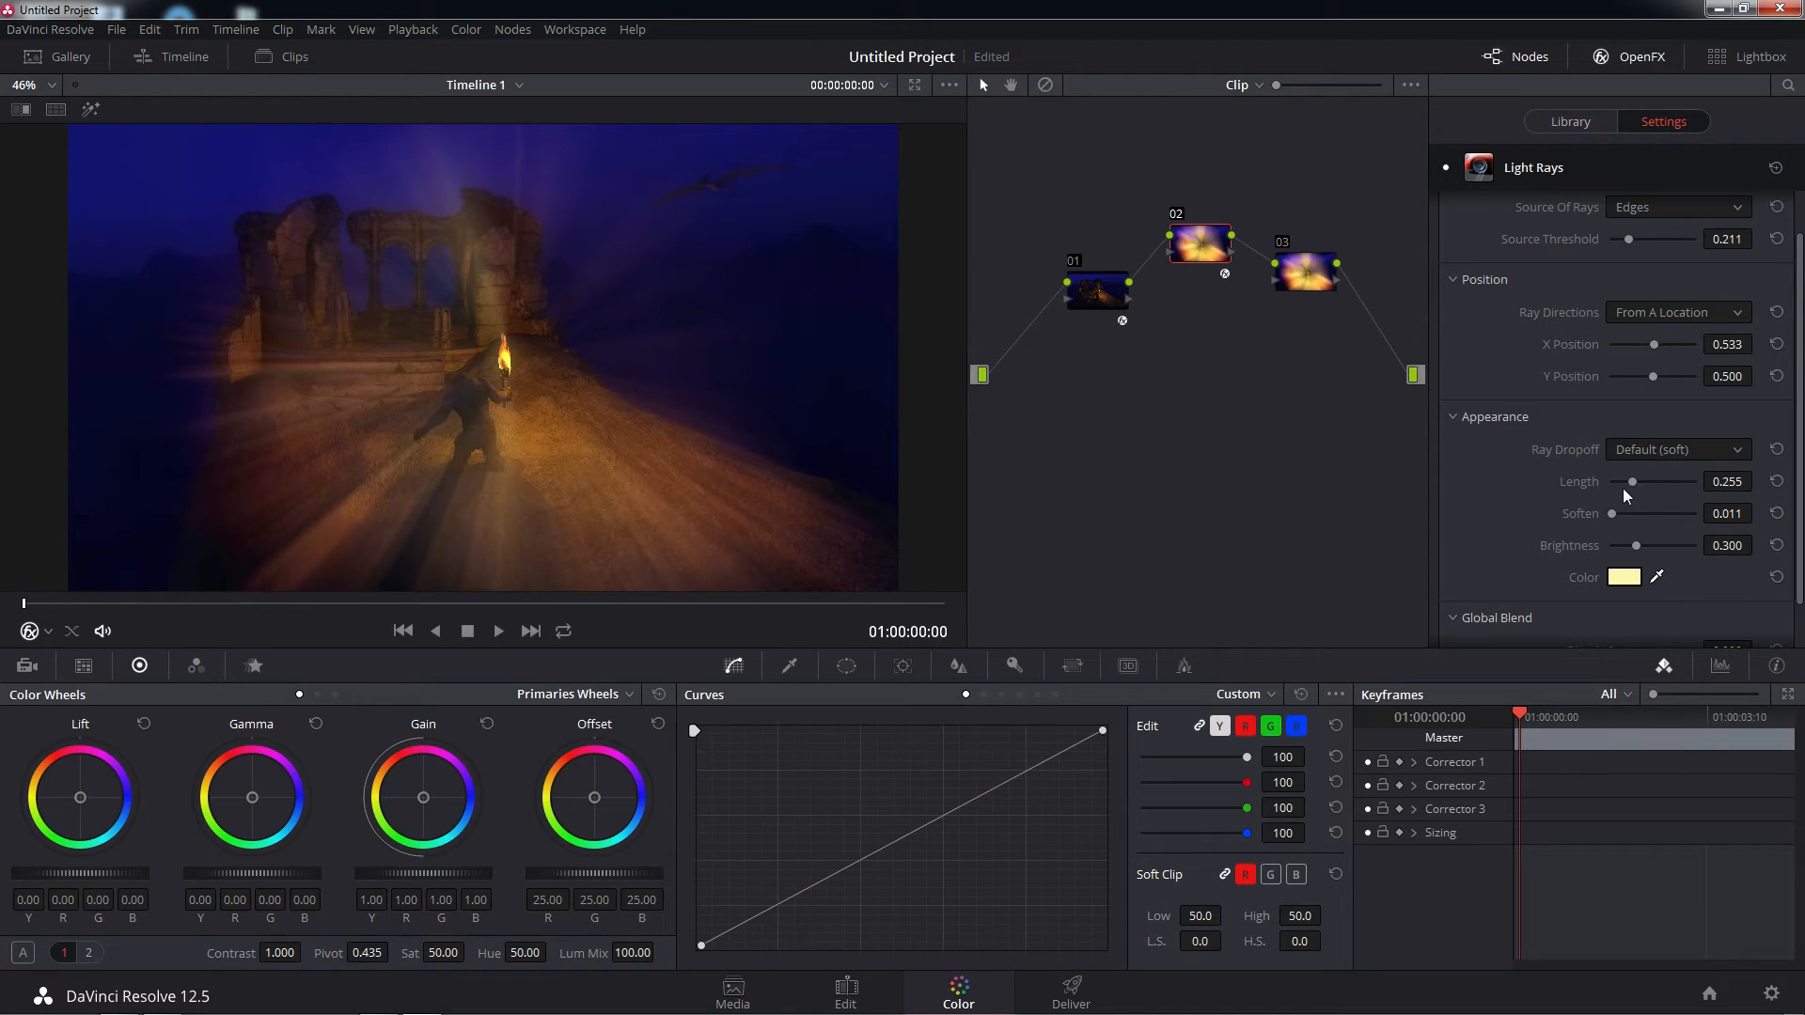
left_click(1633, 547)
mouse_move(1646, 549)
left_mouse_down()
mouse_move(1702, 550)
mouse_move(1643, 561)
left_mouse_up()
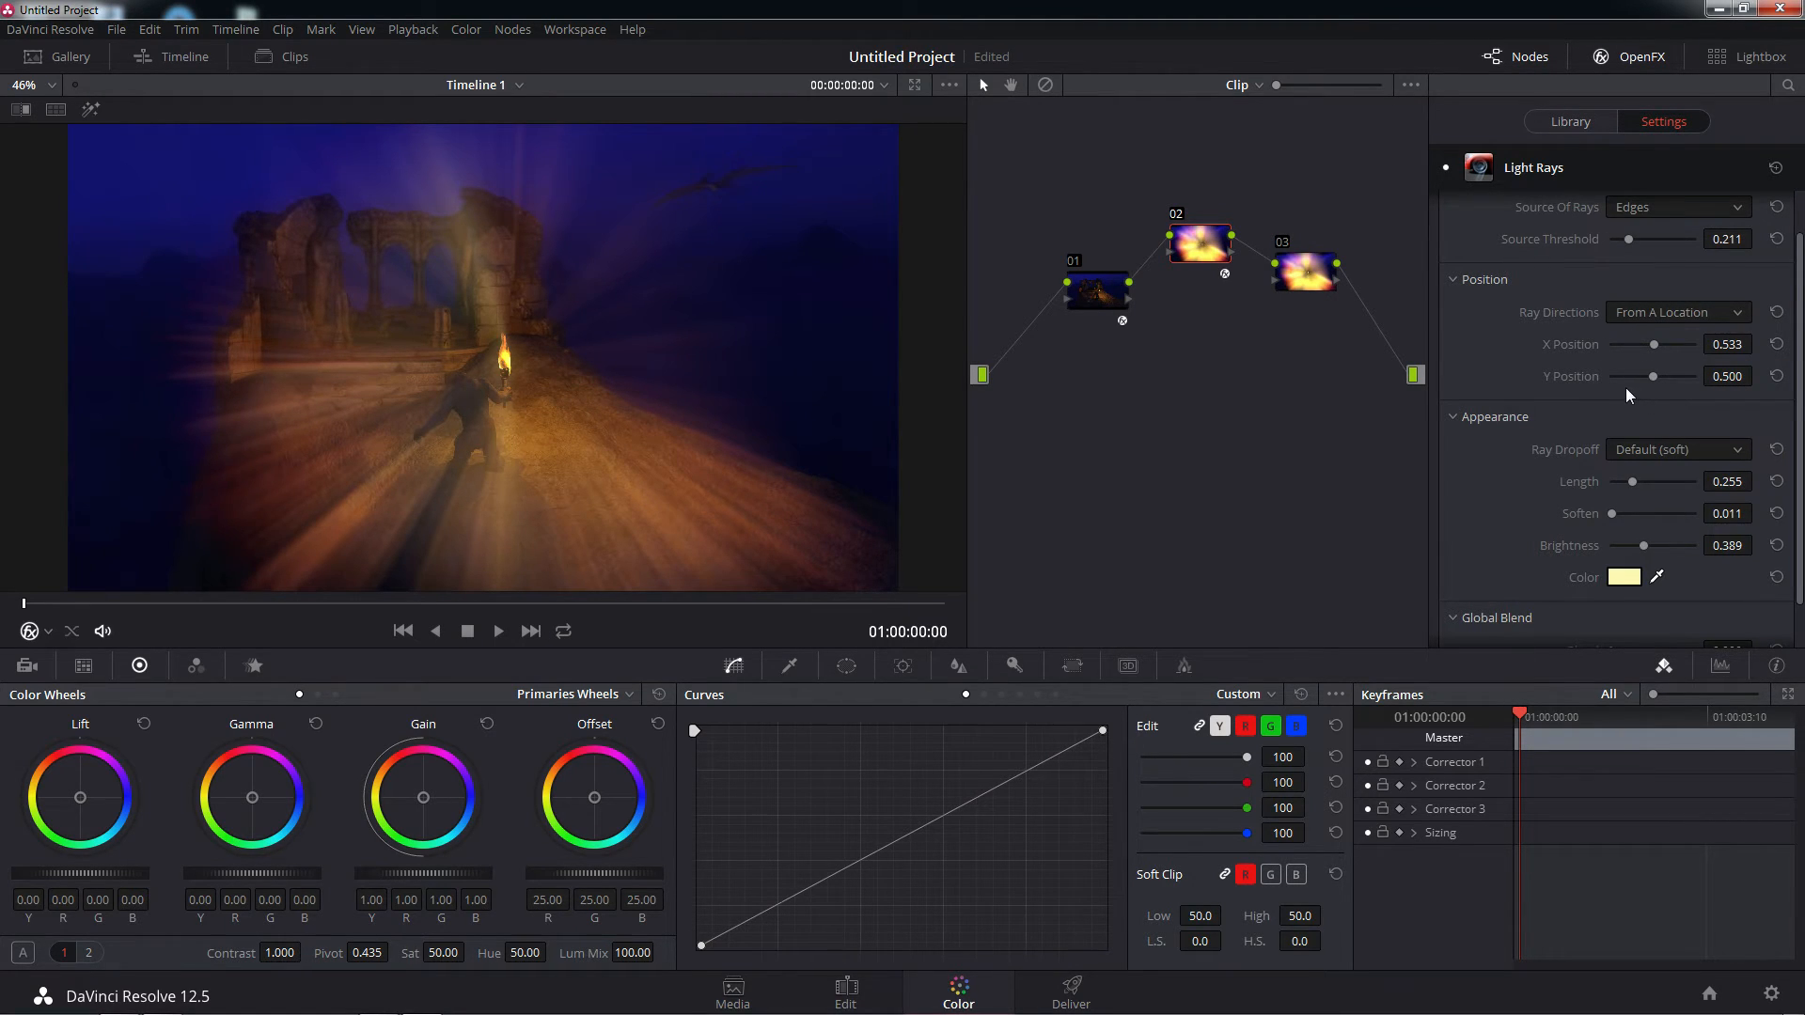
Try the Keep Shape Of Source and CCD Bloom Soft ray dropoffs, then return to Default (soft)
left_click(1733, 449)
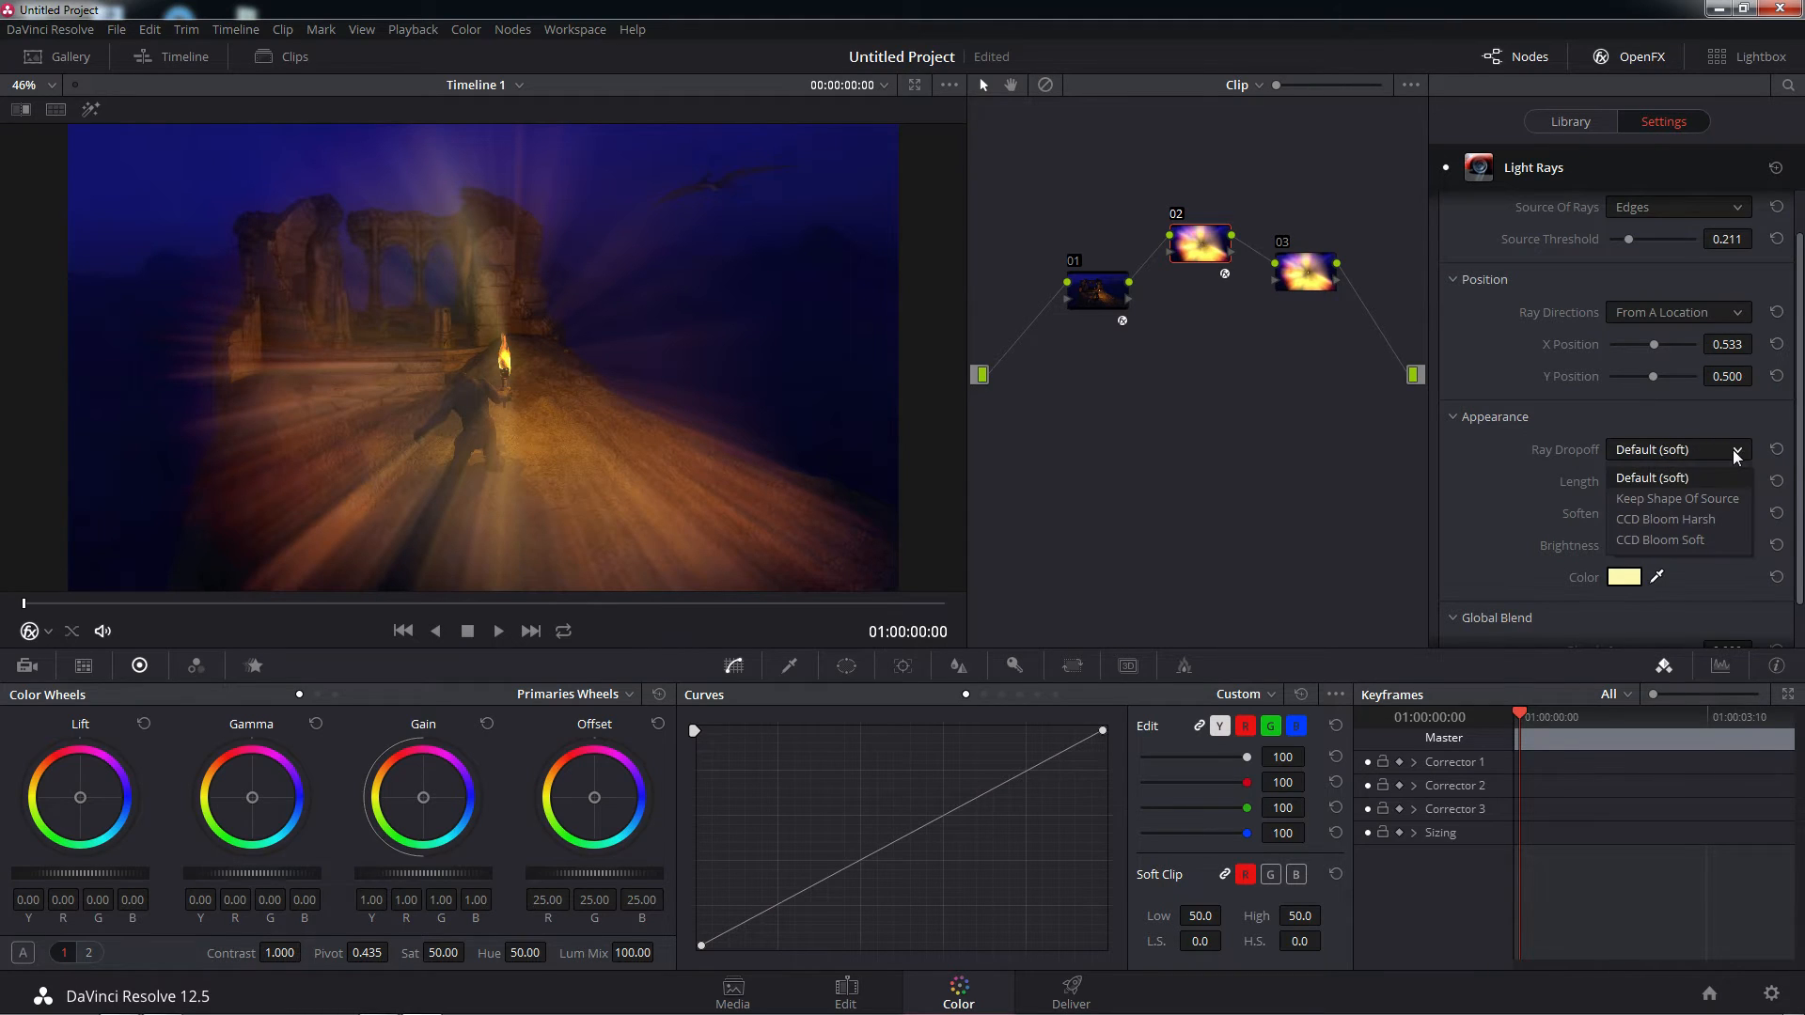
left_click(1706, 497)
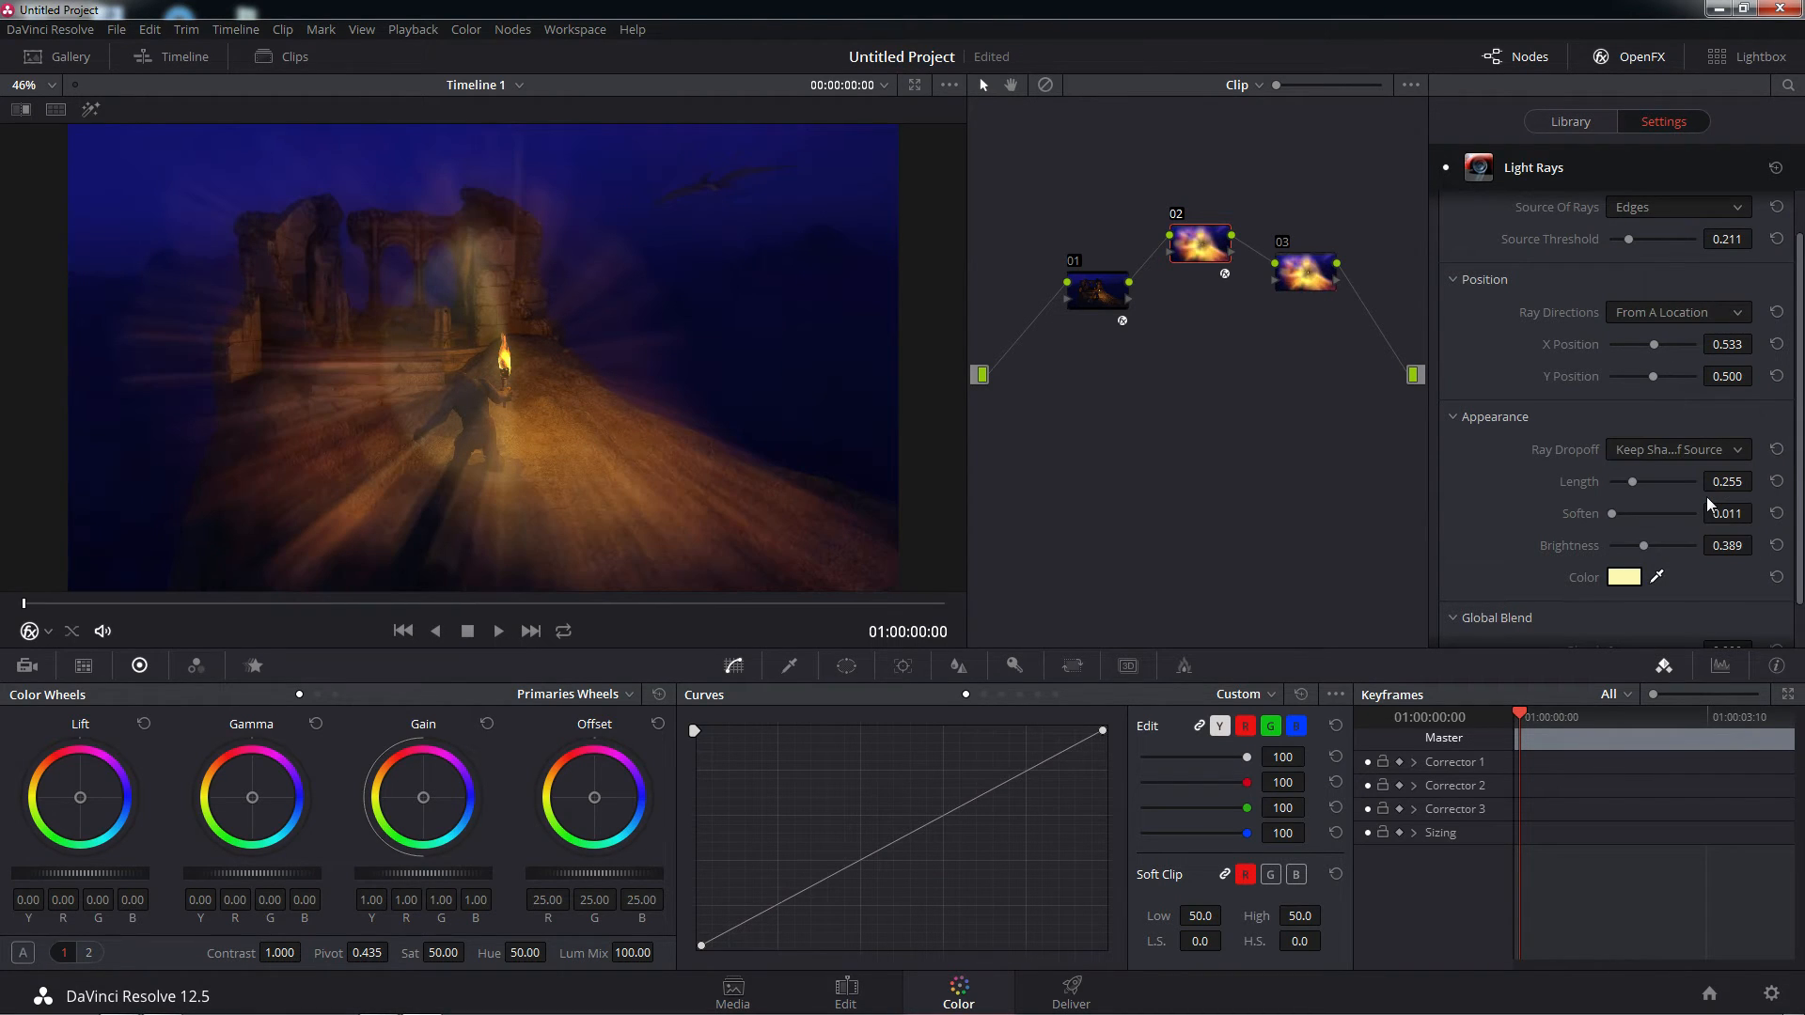
left_click(1709, 449)
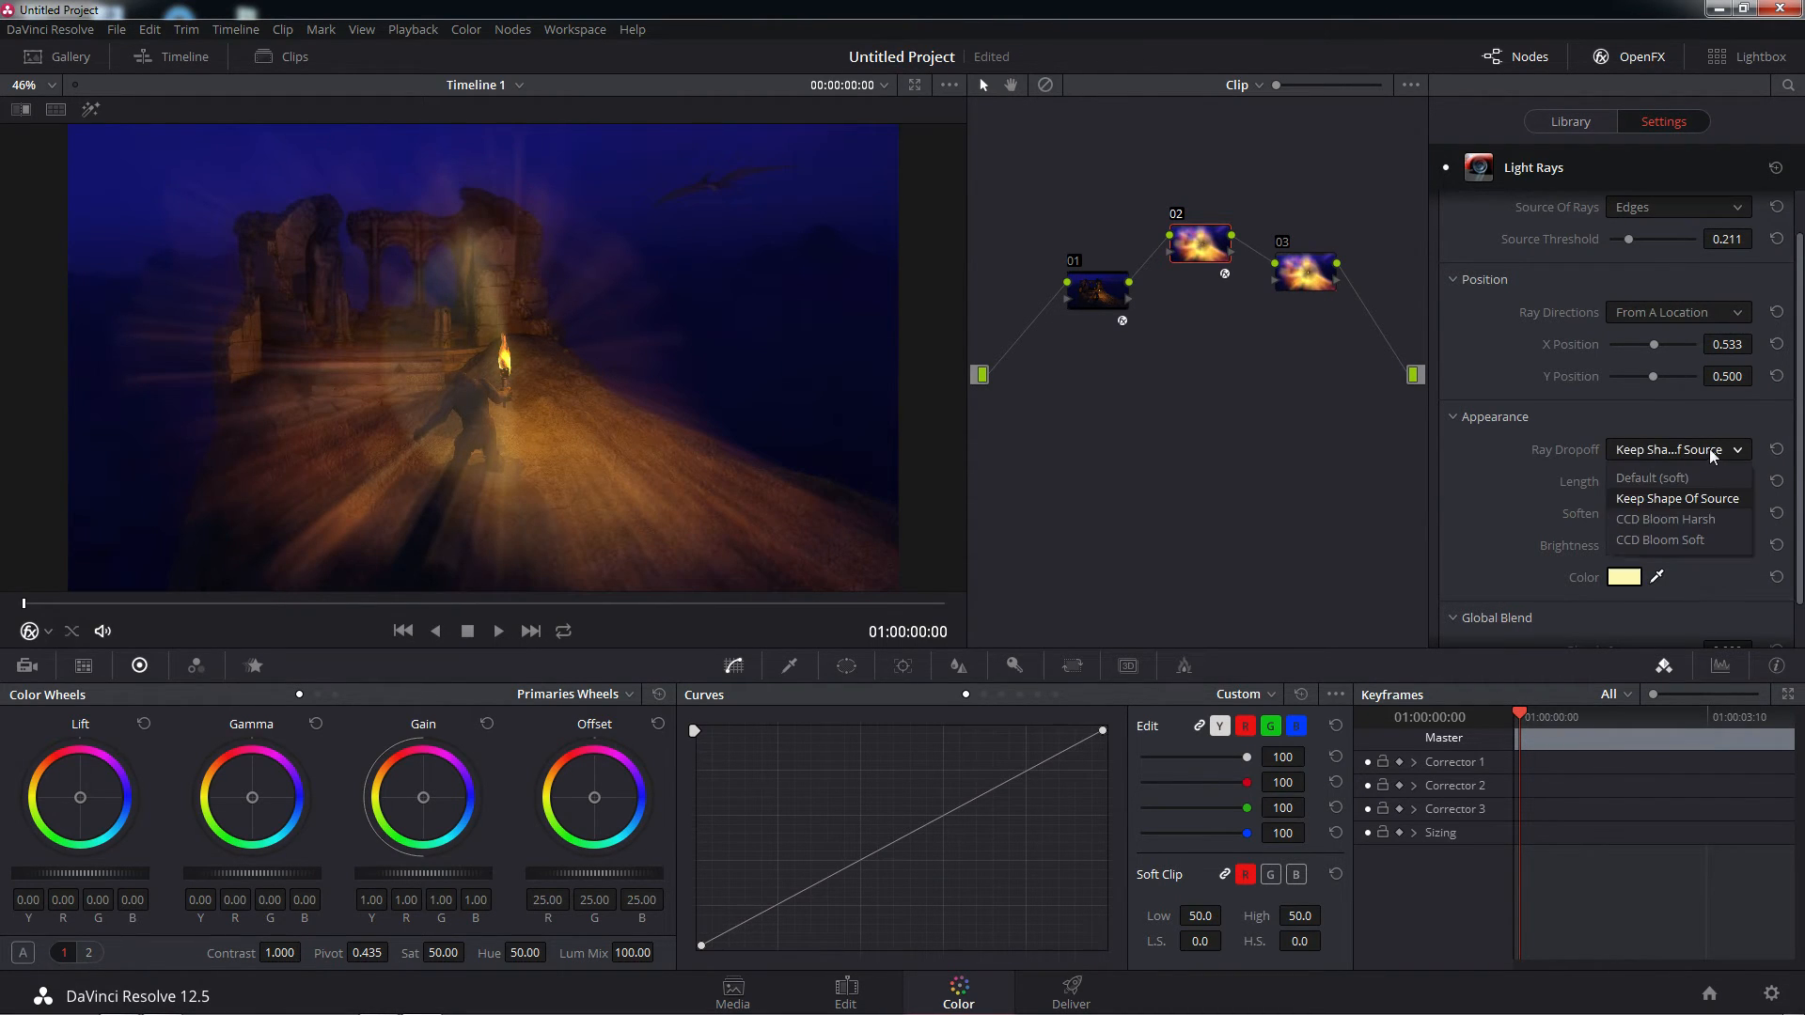
left_click(1680, 538)
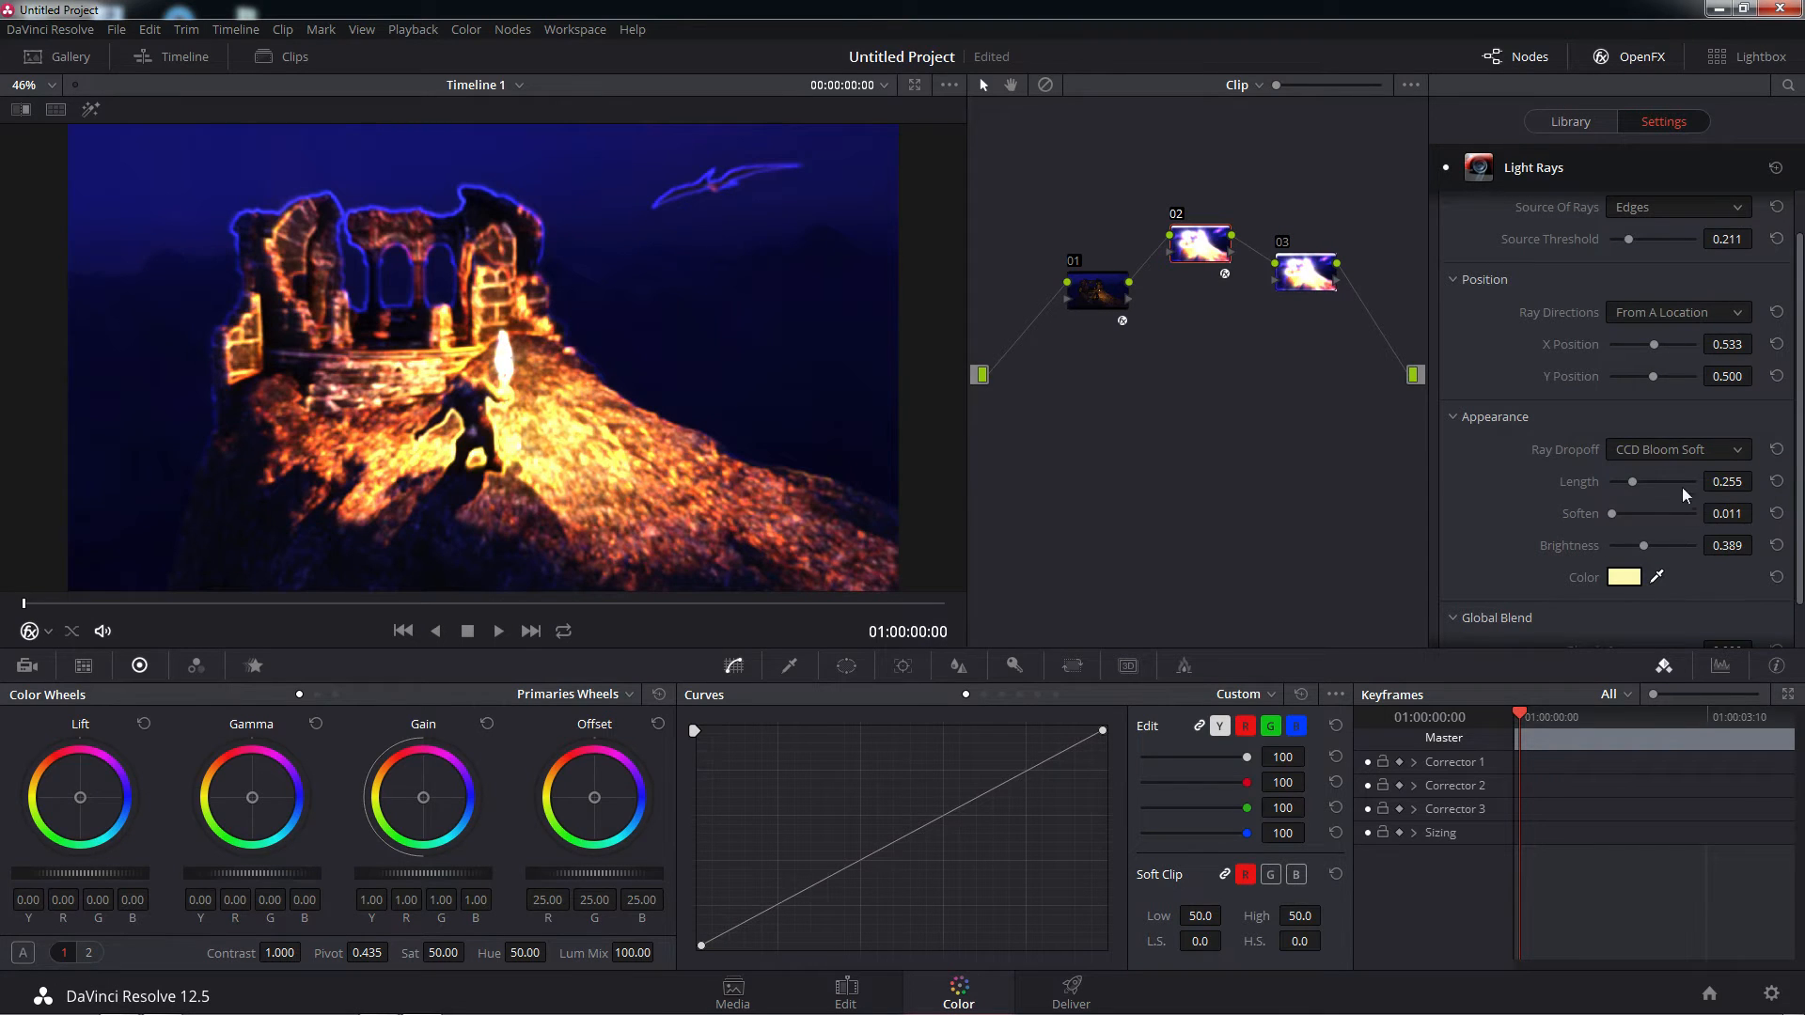
left_click(1688, 449)
left_click(1654, 477)
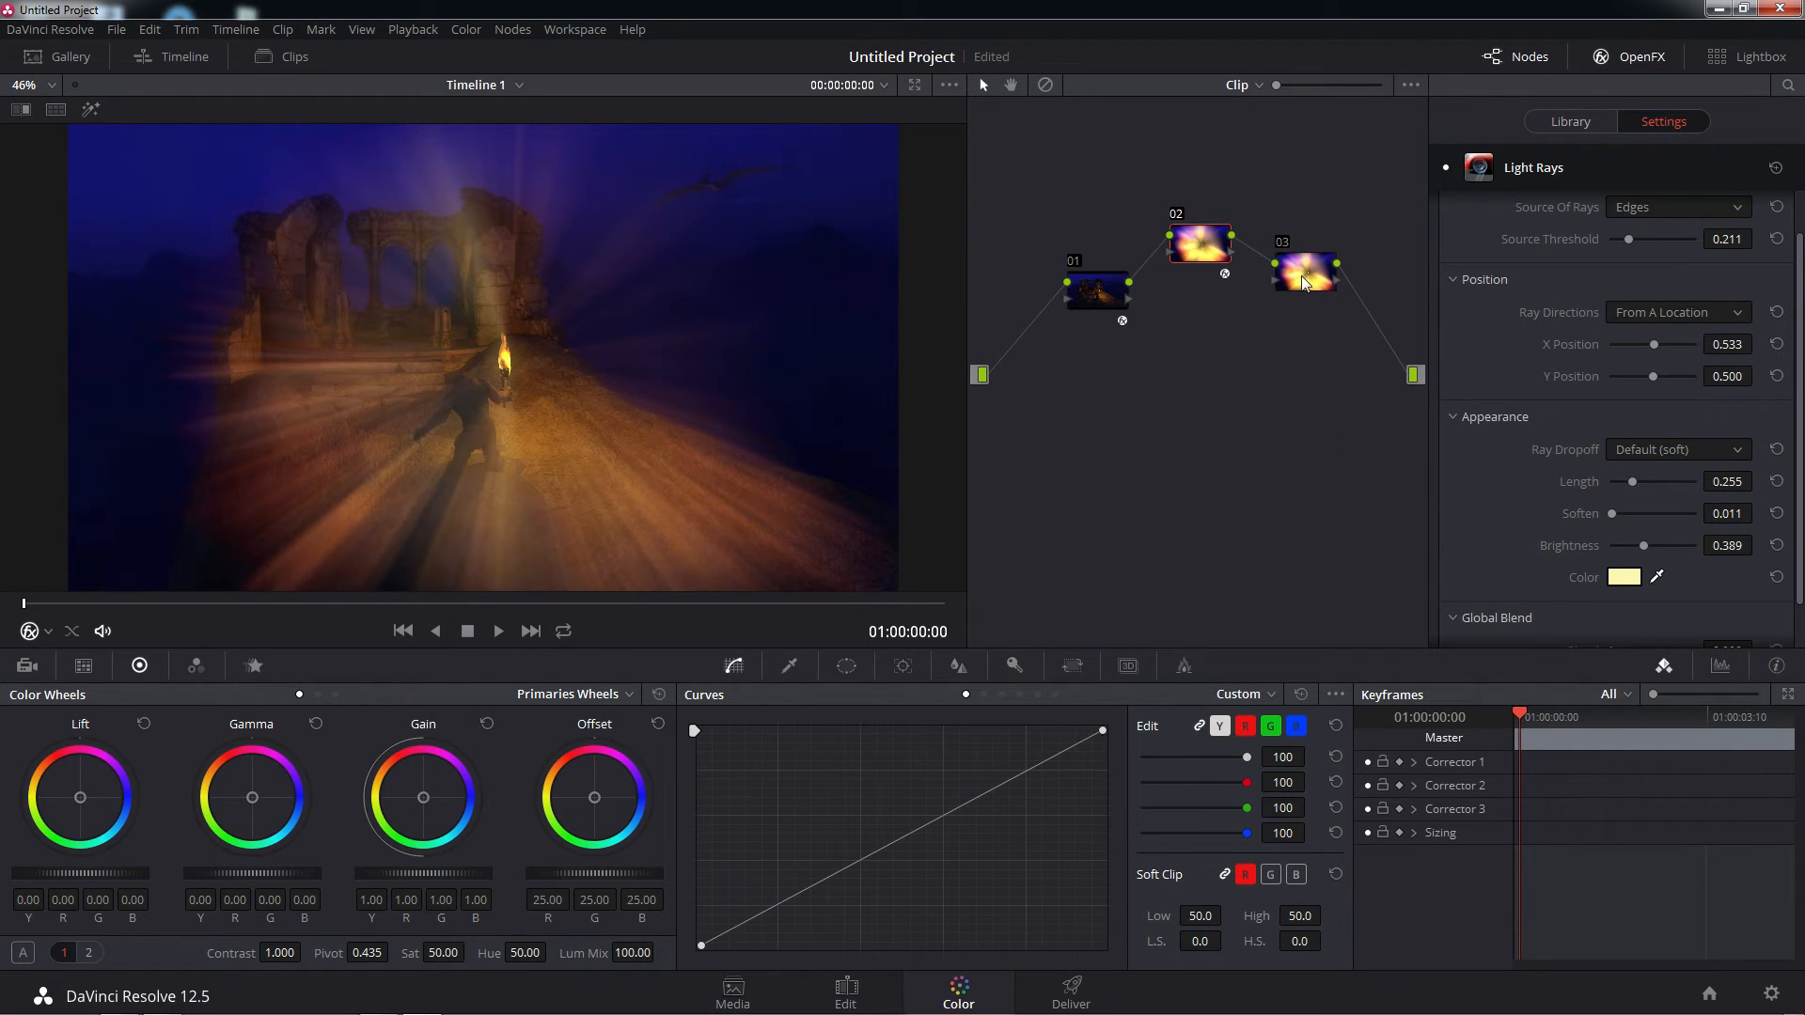
left_click_drag(1305, 274, 1328, 263)
left_click_drag(1317, 268, 1305, 289)
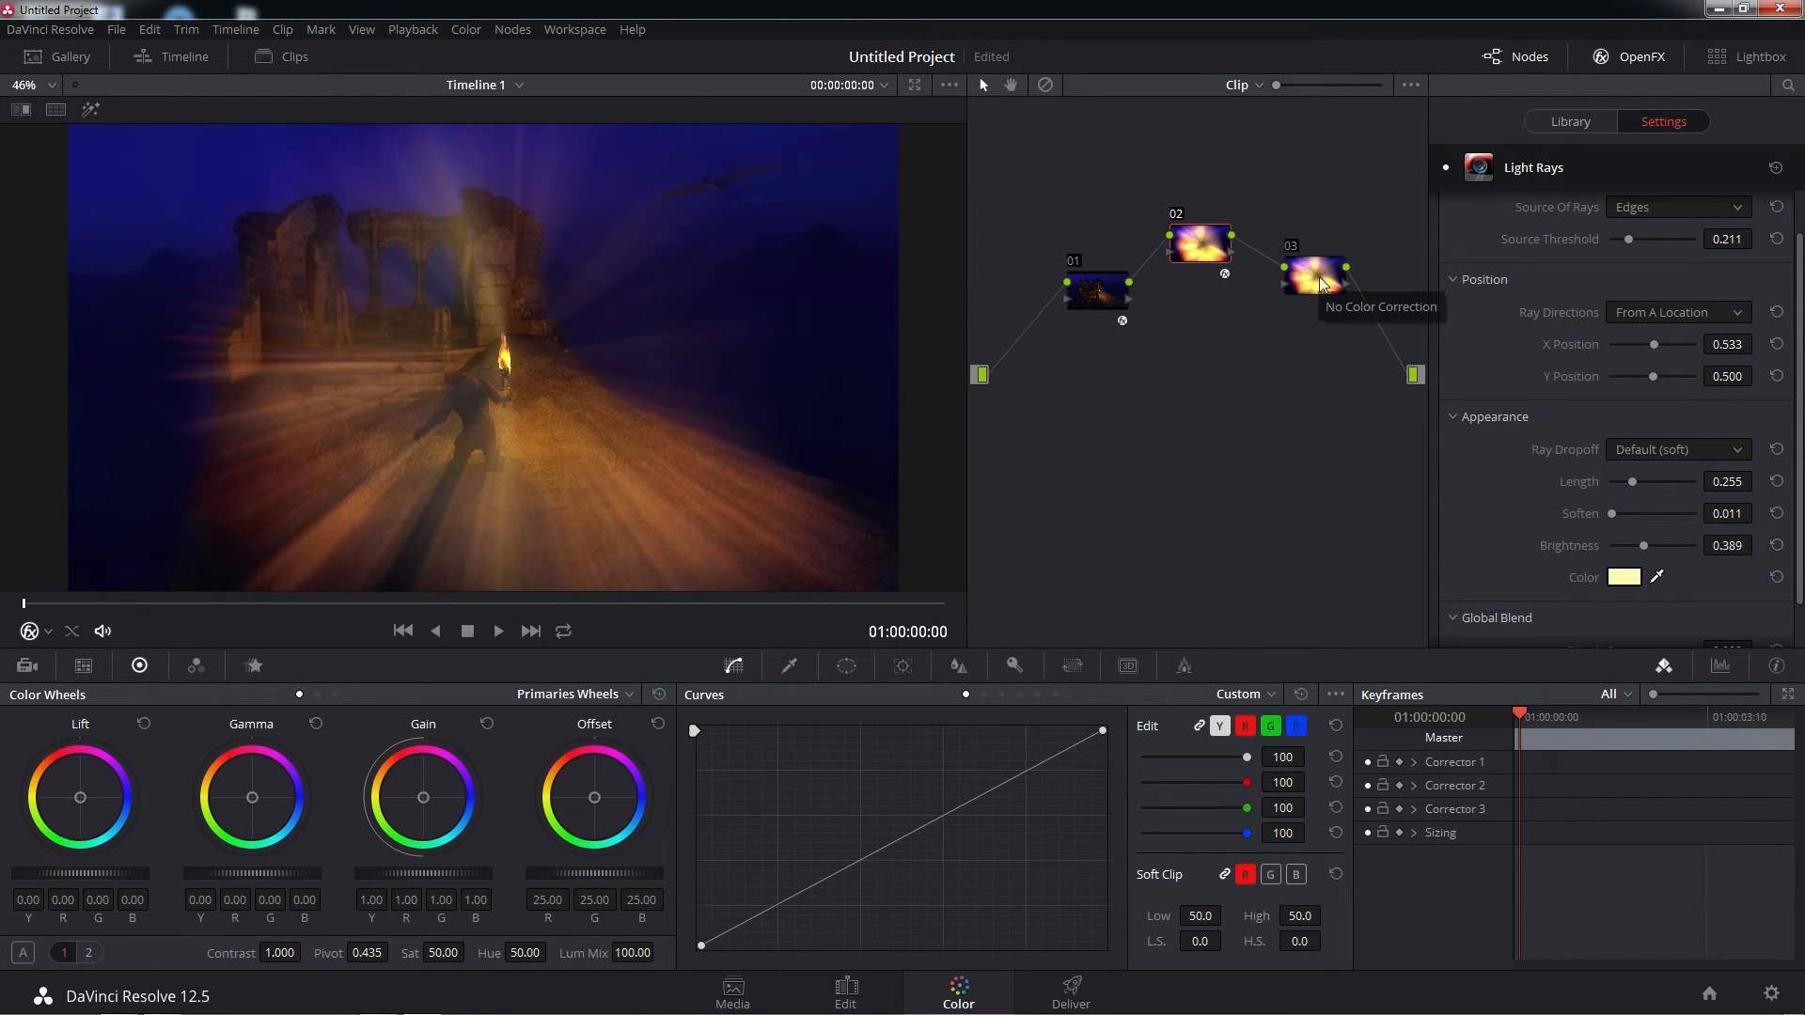
Grab a still of the graded TrollTorch frame into the gallery
left_click(70, 58)
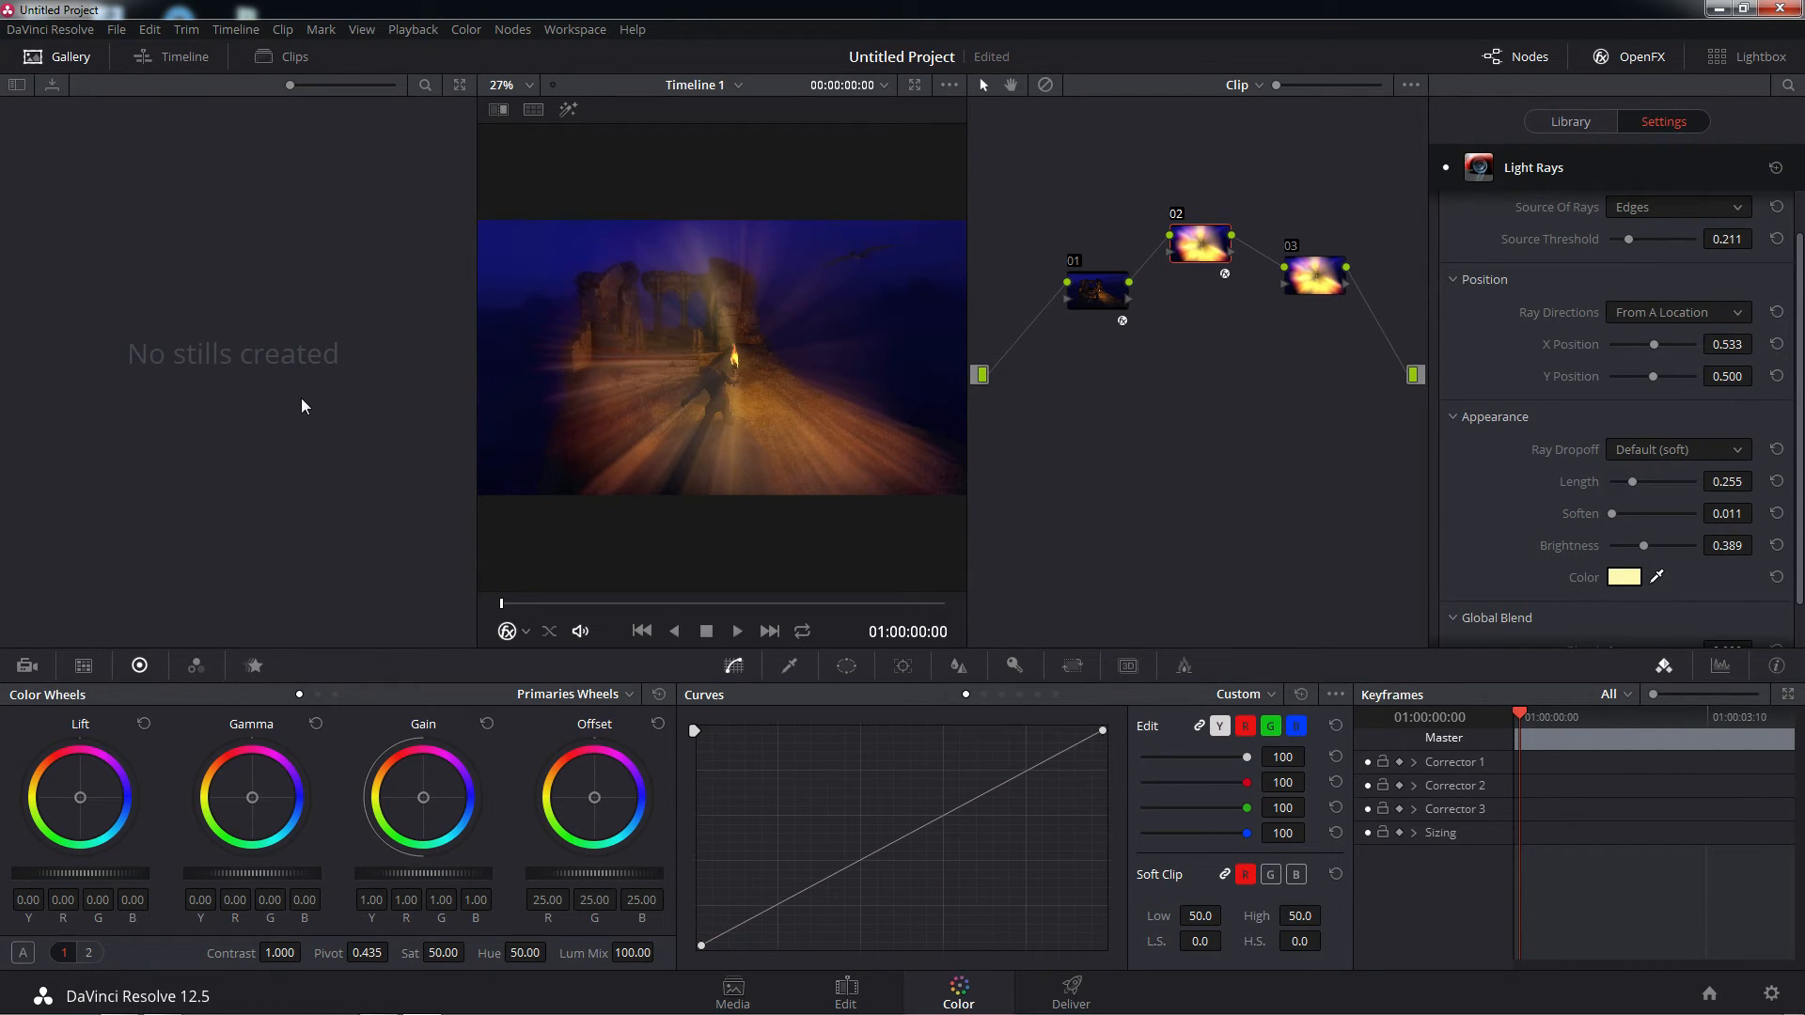
right_click(697, 314)
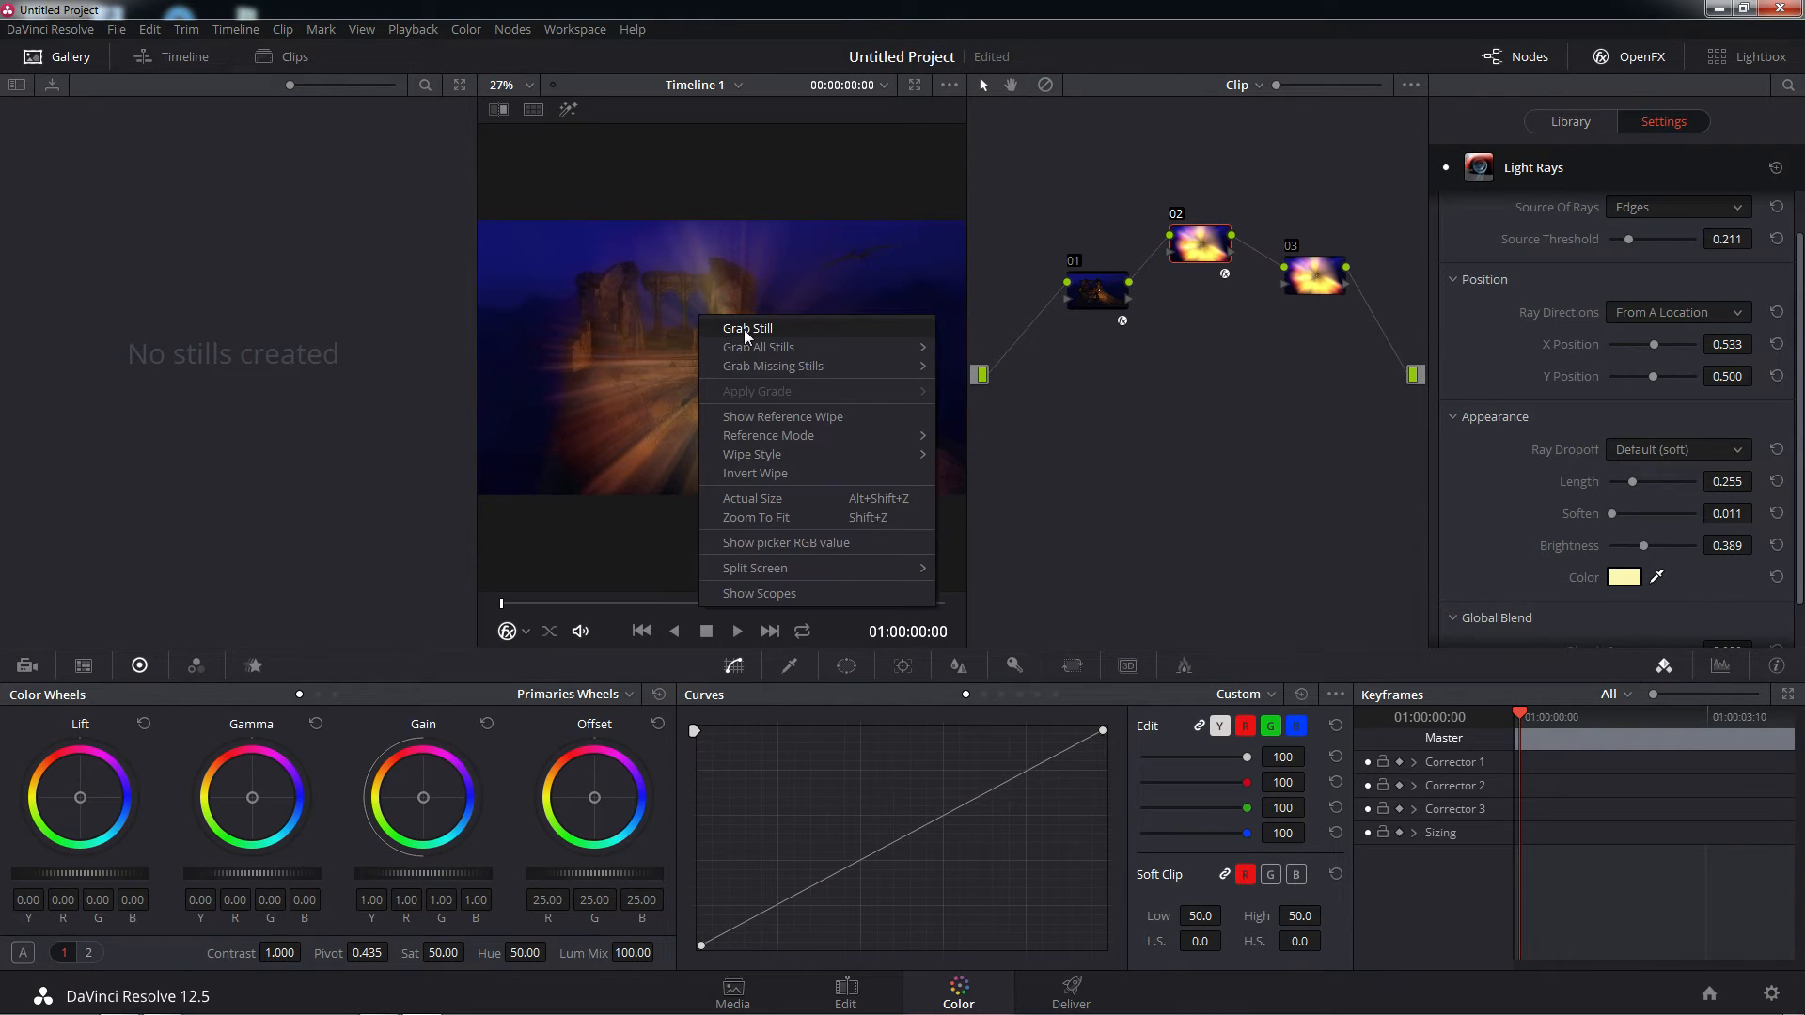
left_click(745, 331)
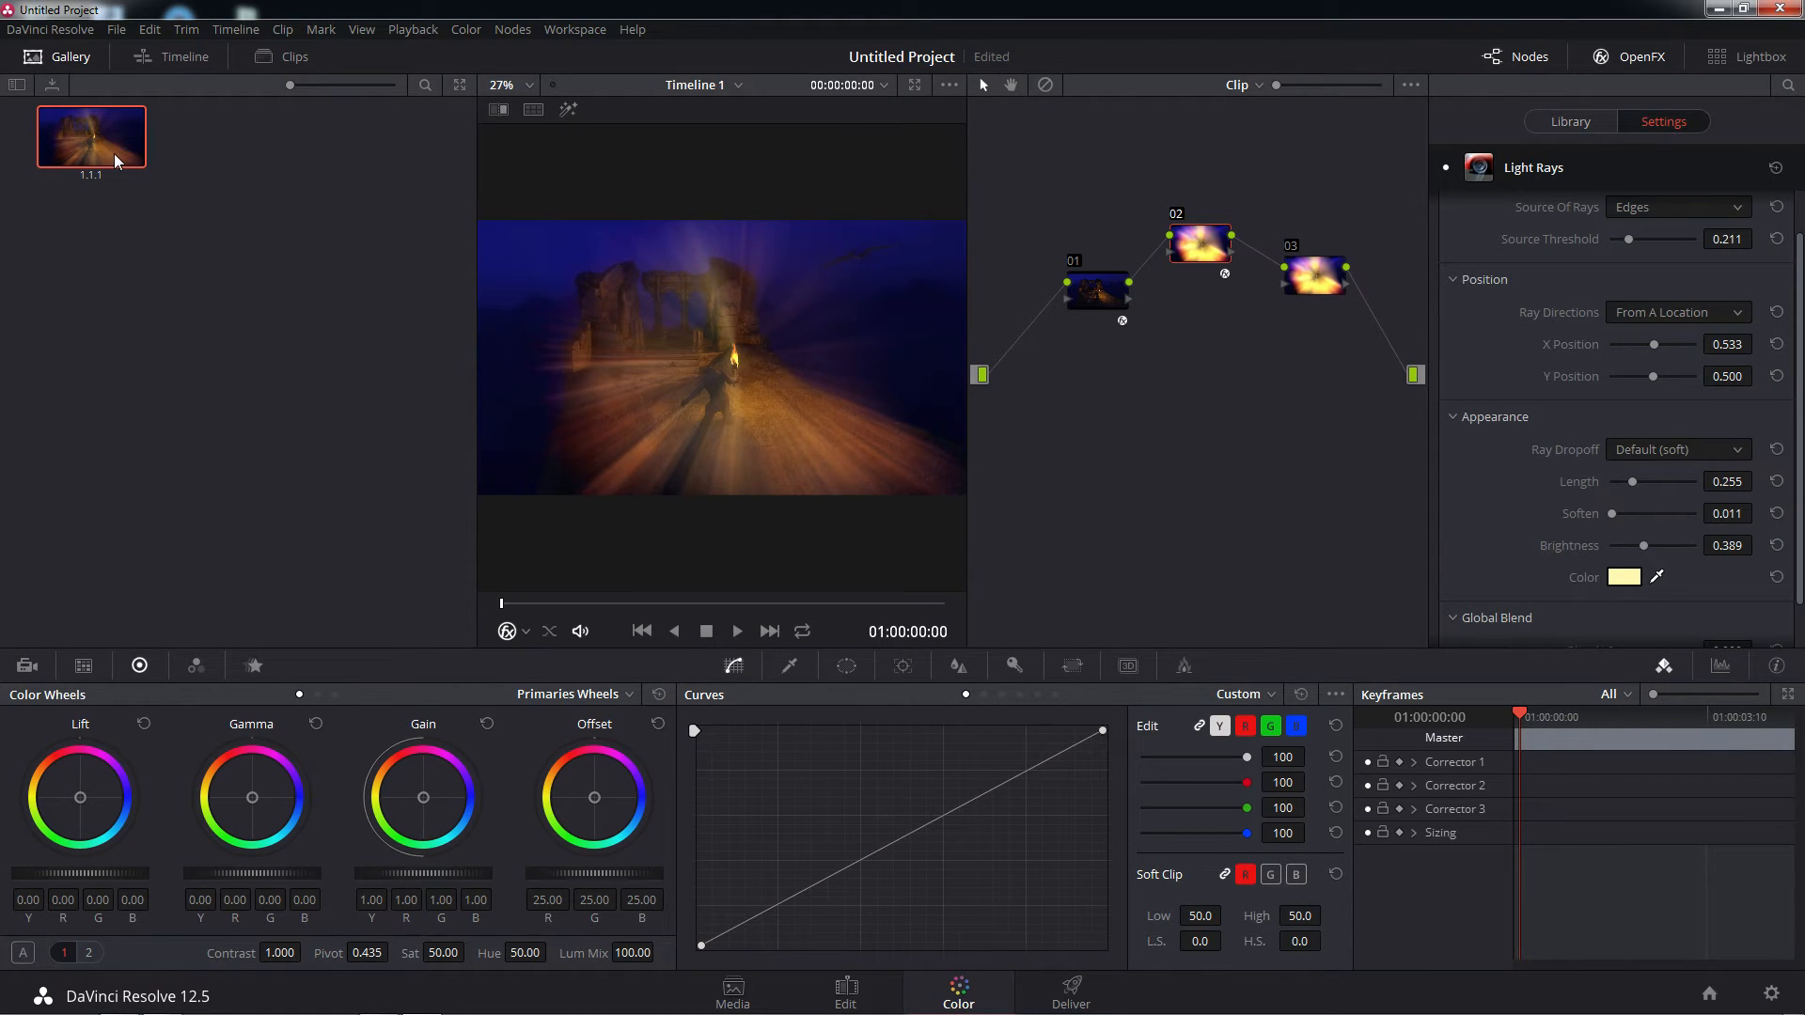
right_click(678, 311)
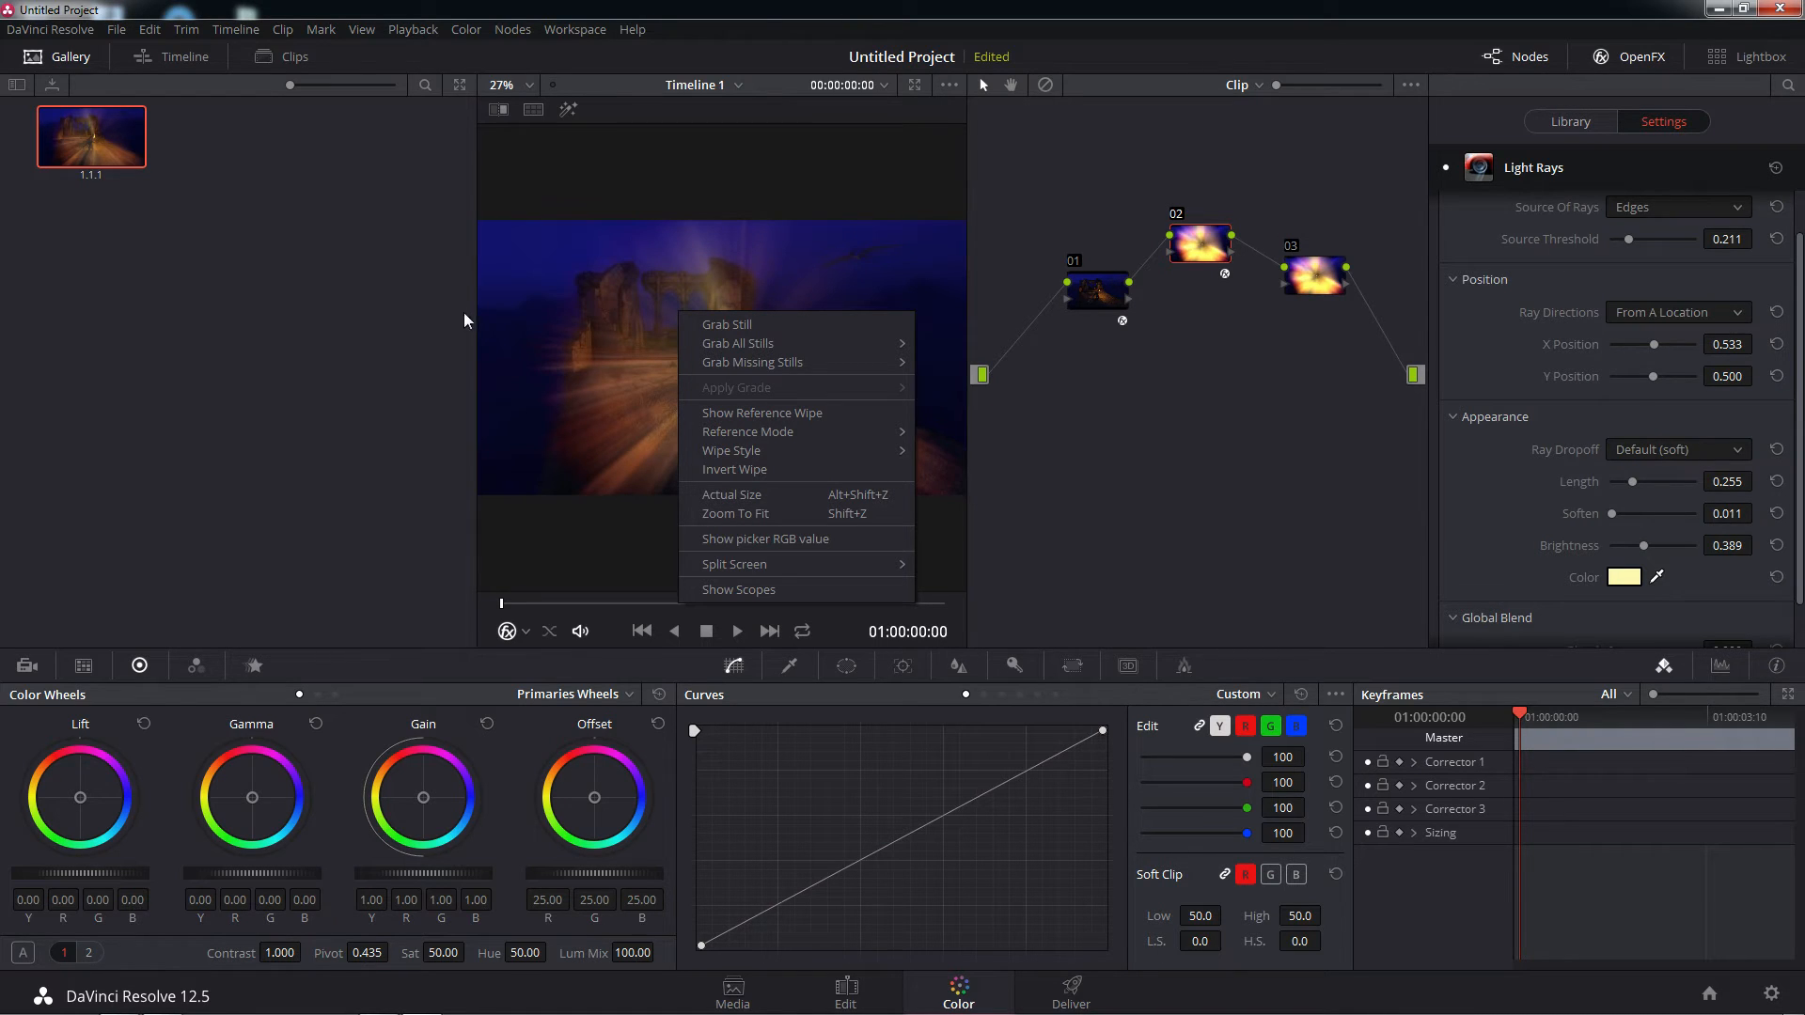
left_click(116, 151)
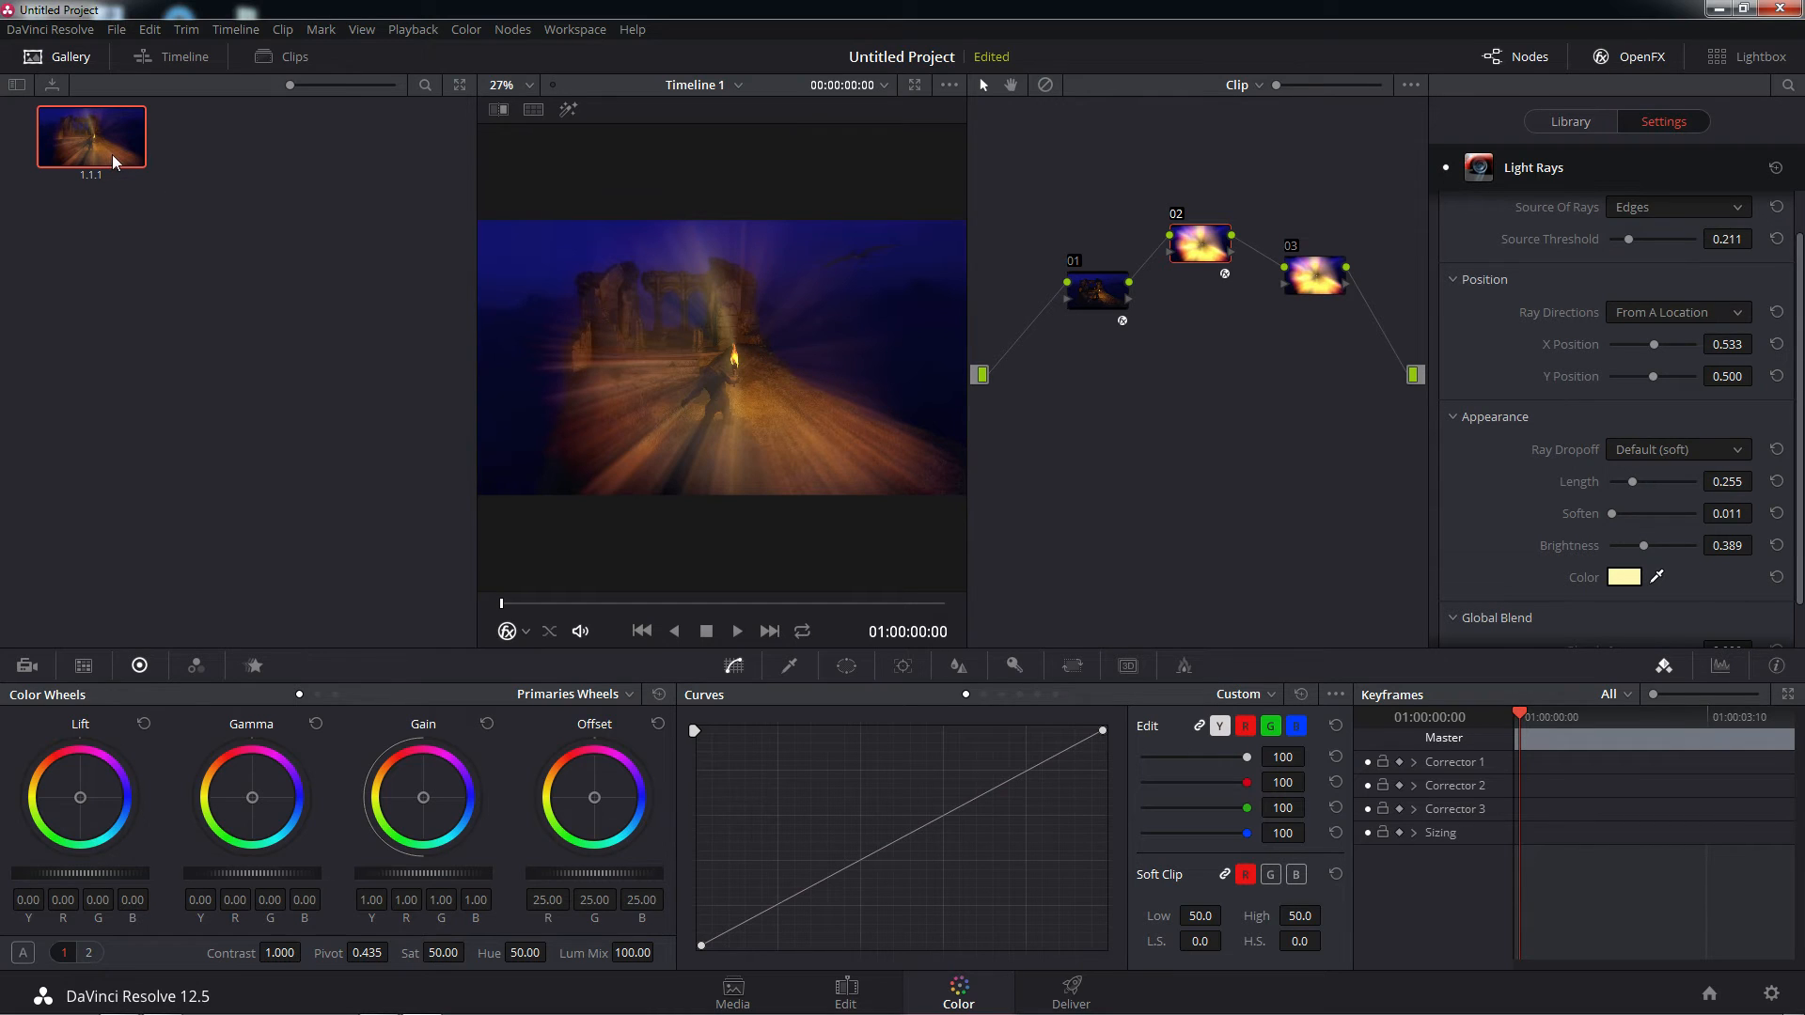
Examine the Deliver page's file and video render settings, including the available export formats
left_click(1074, 998)
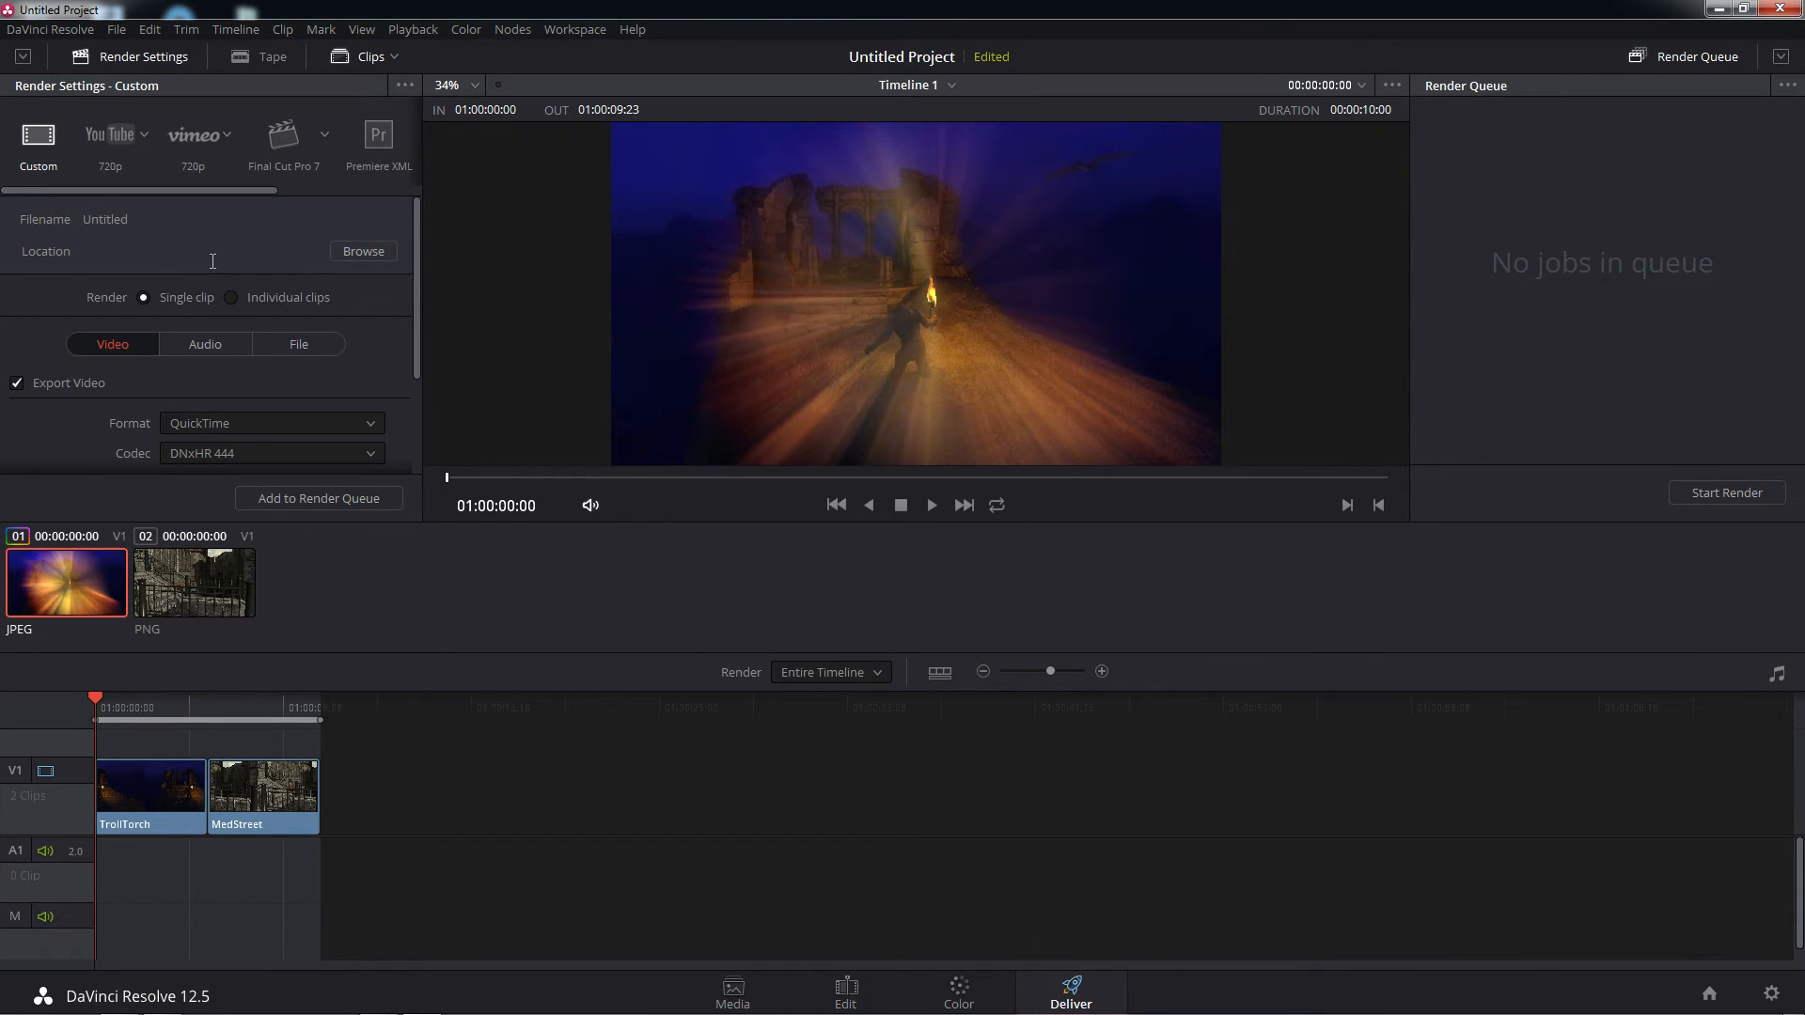
left_click(299, 345)
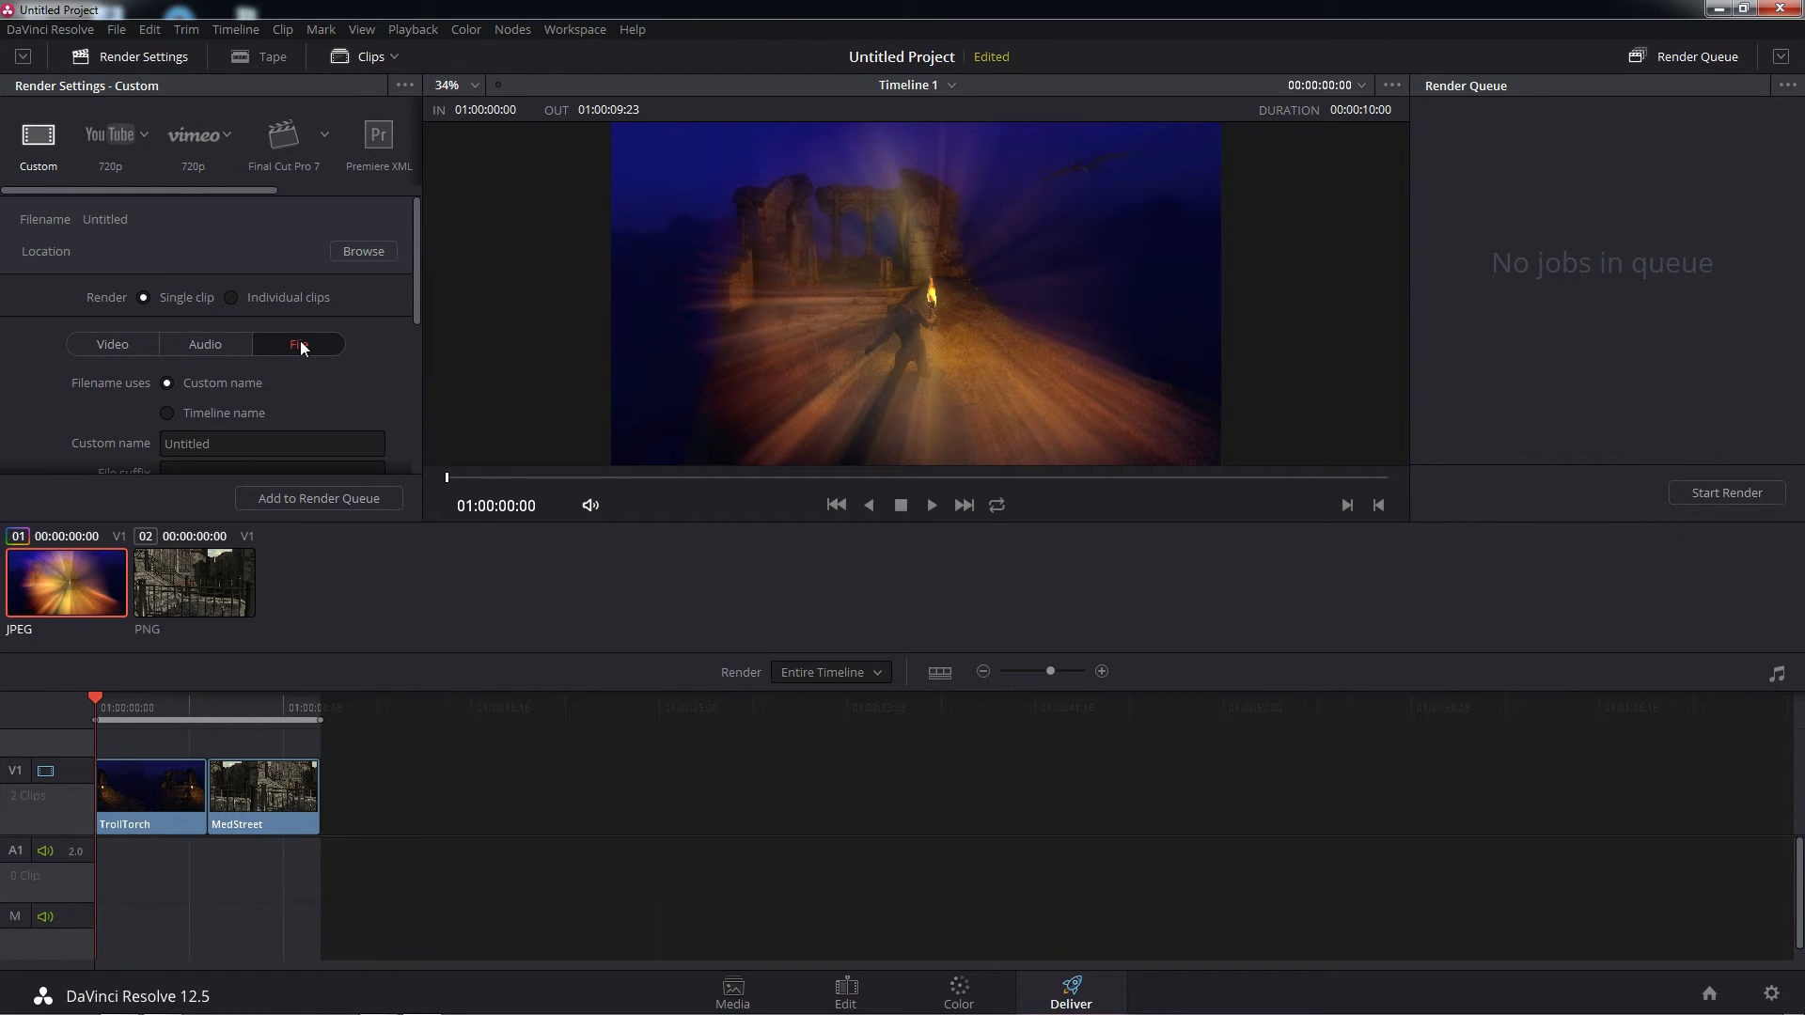
mouse_move(417, 258)
left_mouse_down()
mouse_move(410, 336)
mouse_move(404, 260)
left_mouse_up()
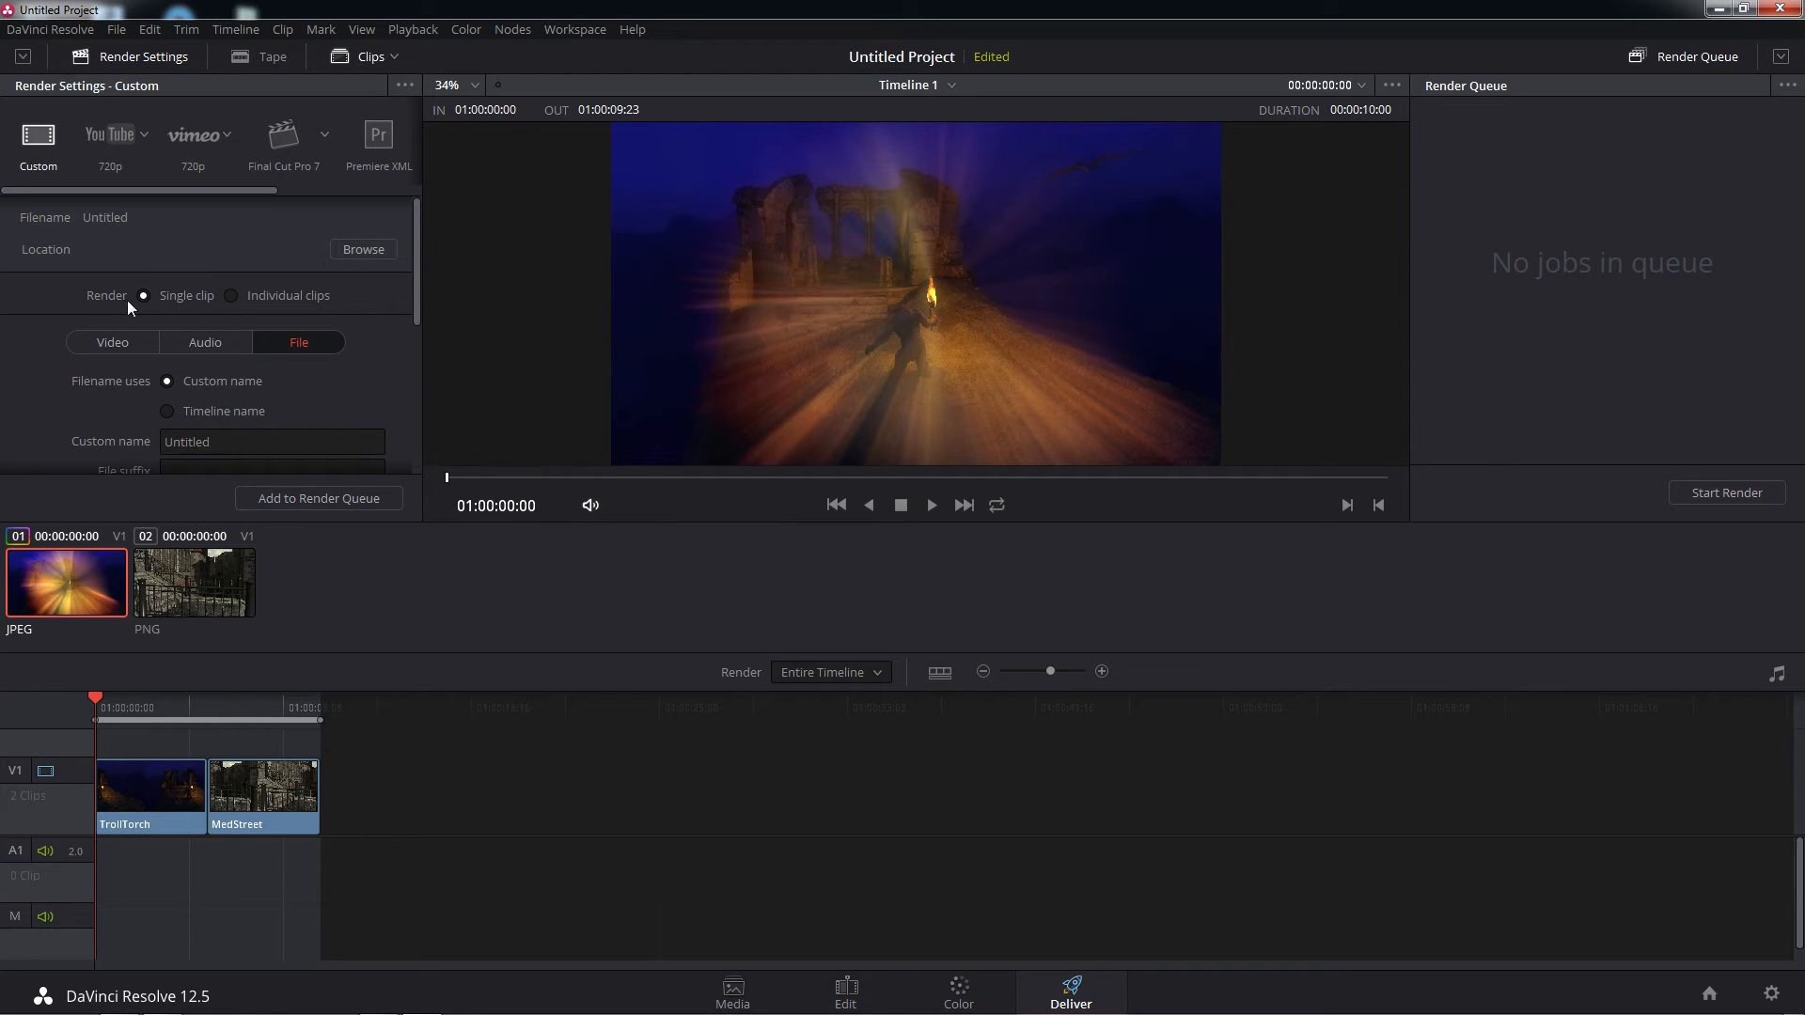
left_click(110, 344)
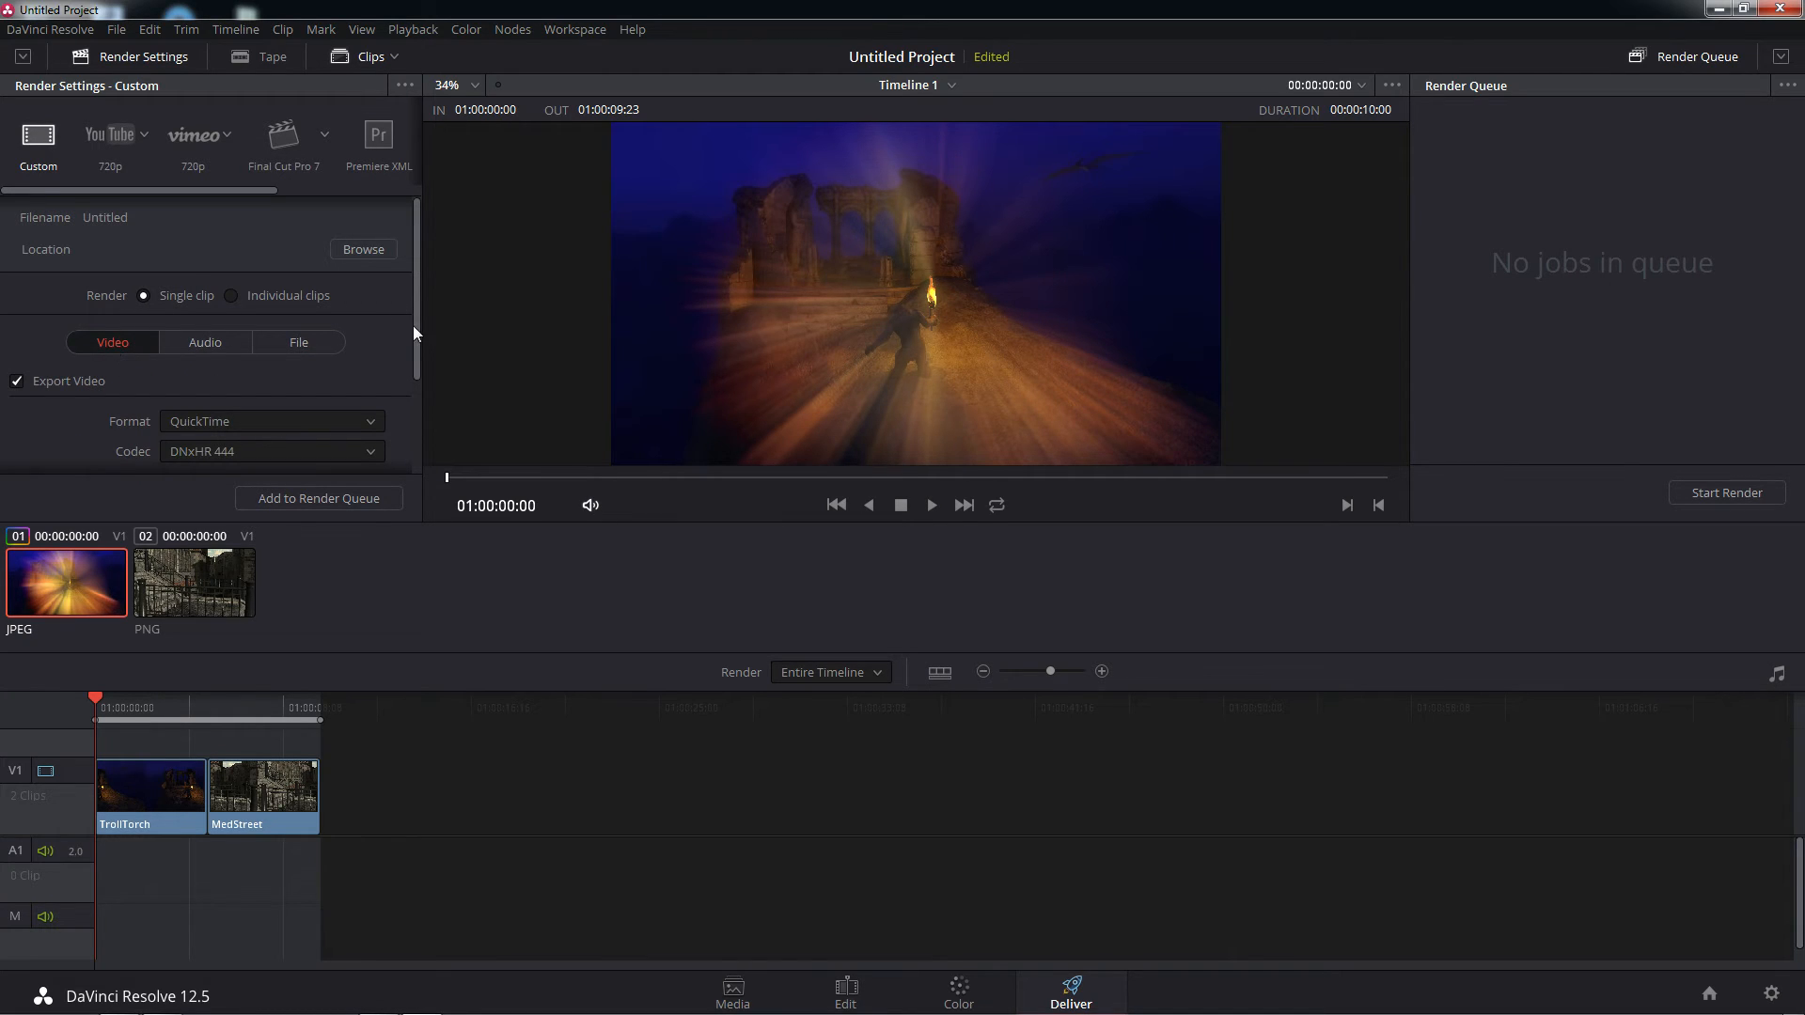
left_click_drag(413, 327, 405, 420)
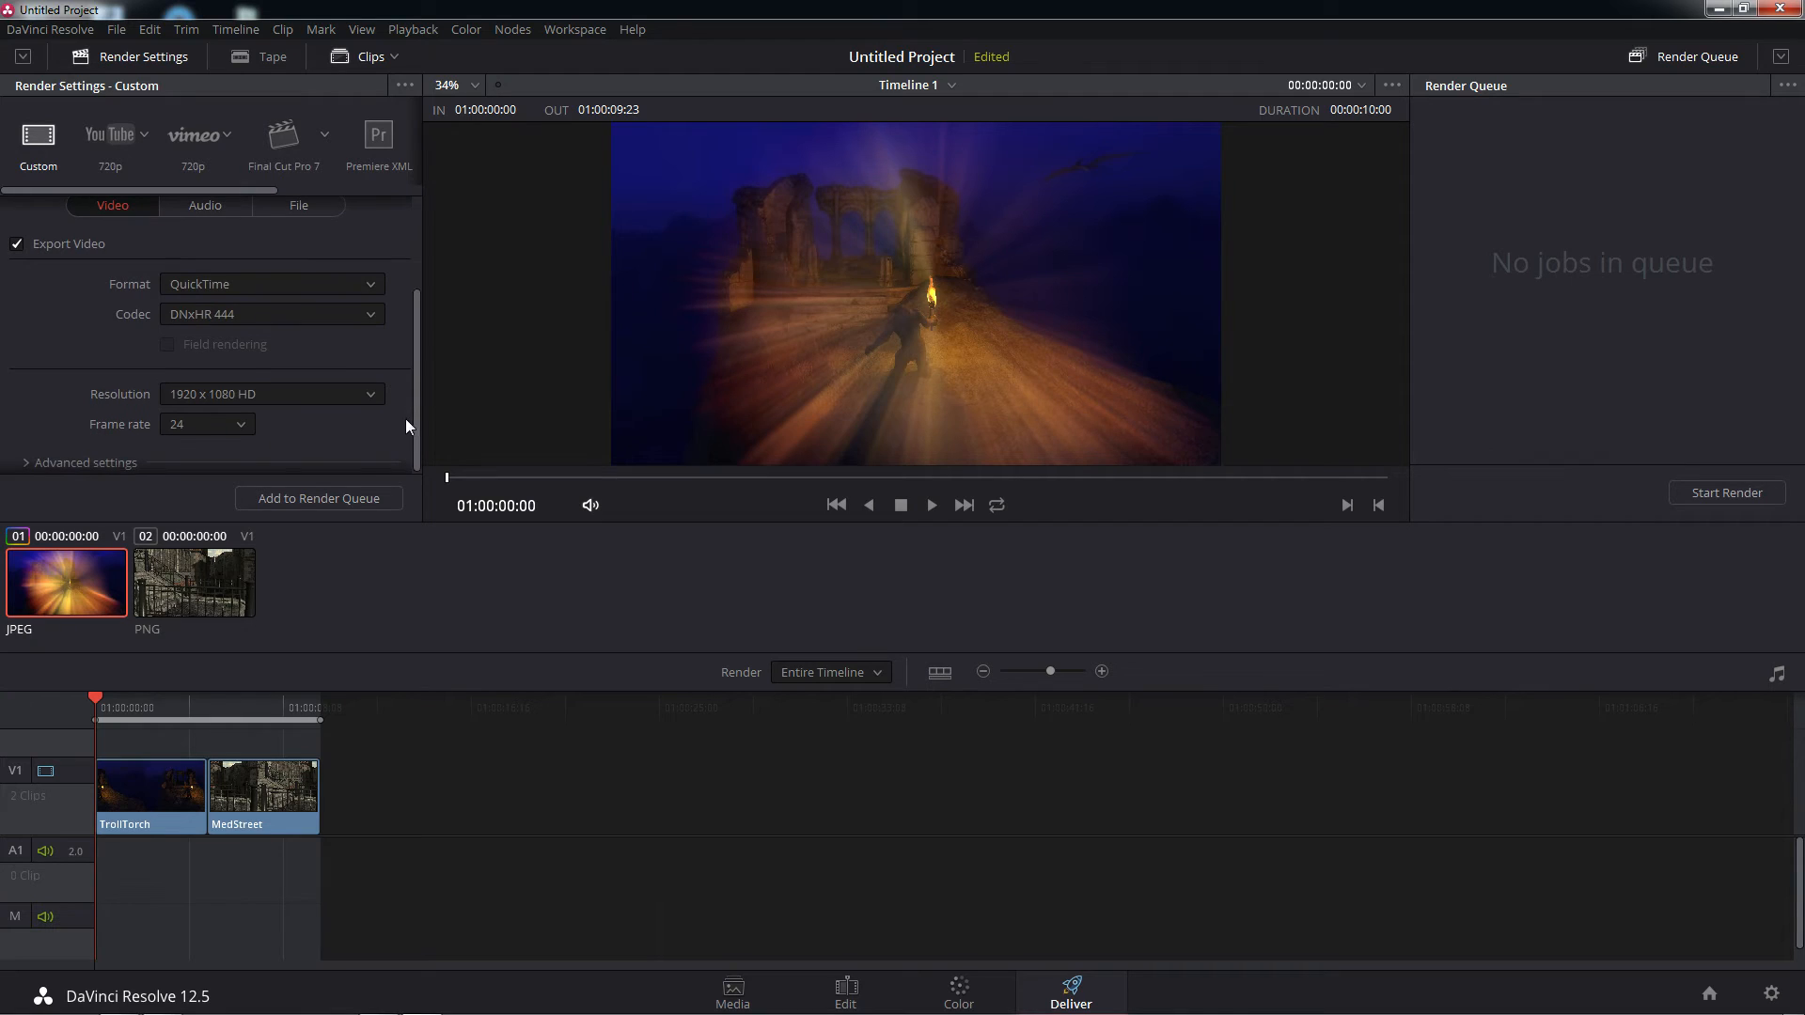
left_click(372, 285)
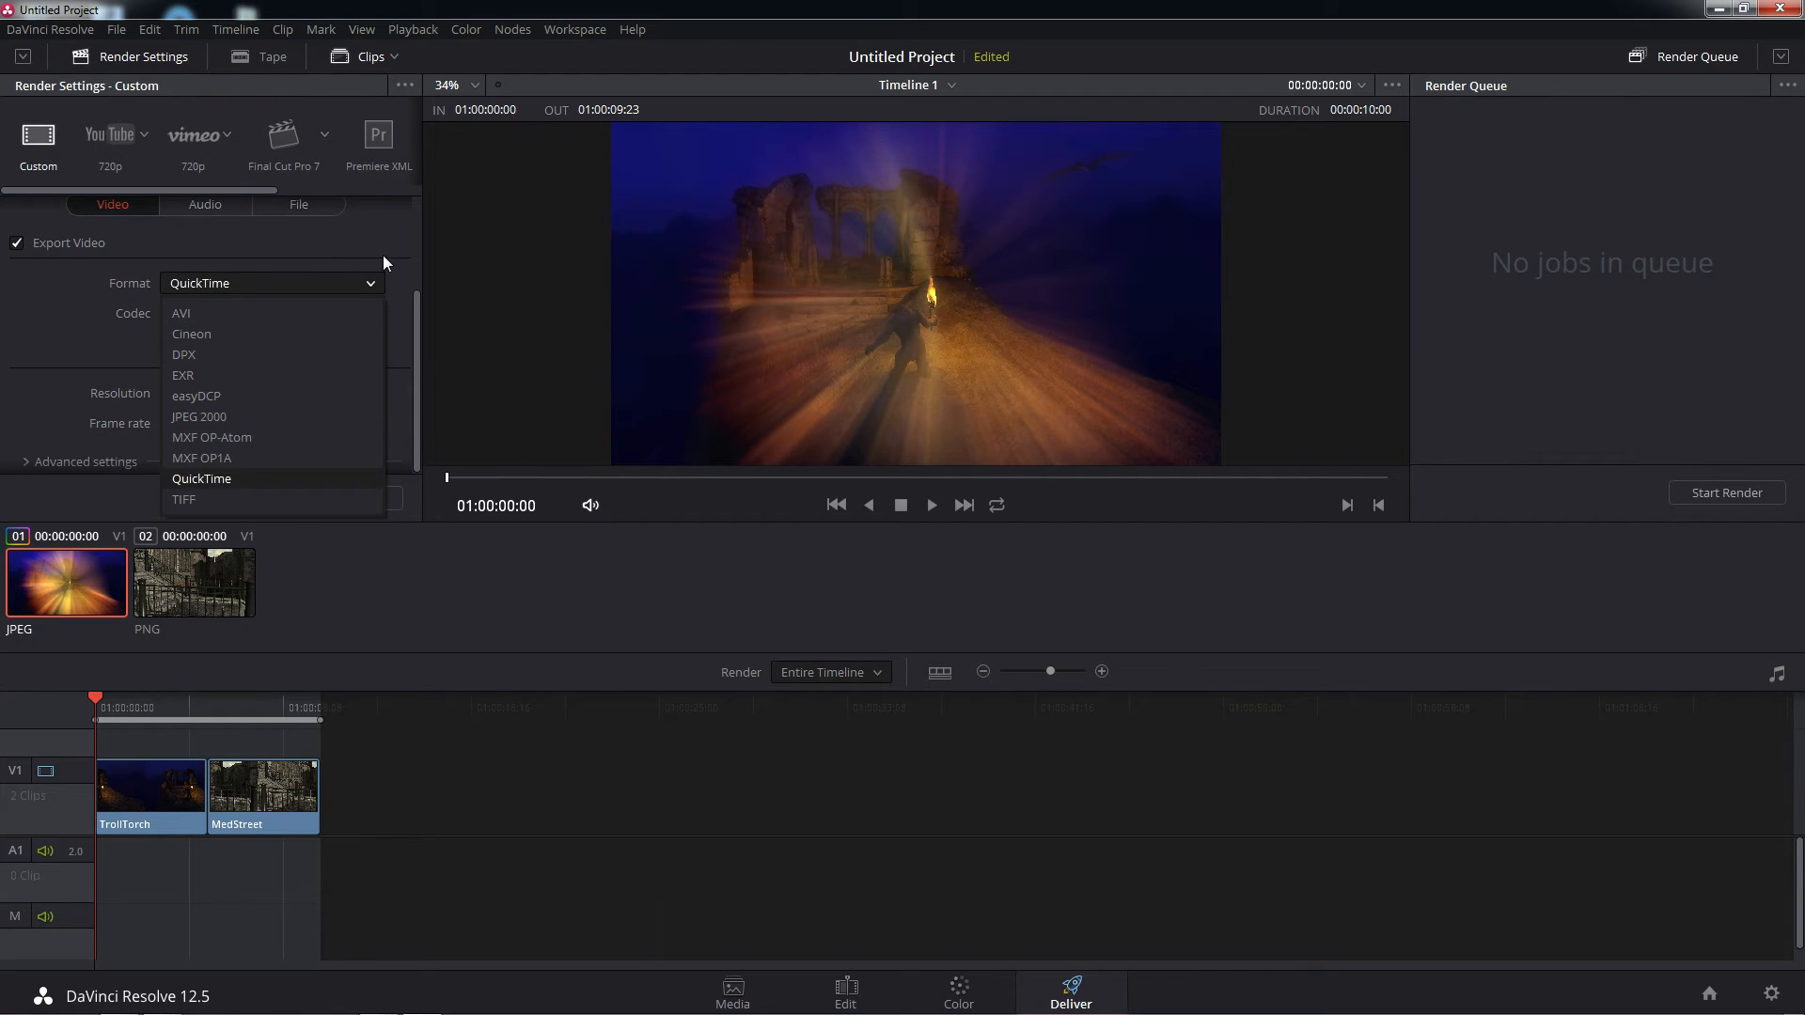
left_click(385, 252)
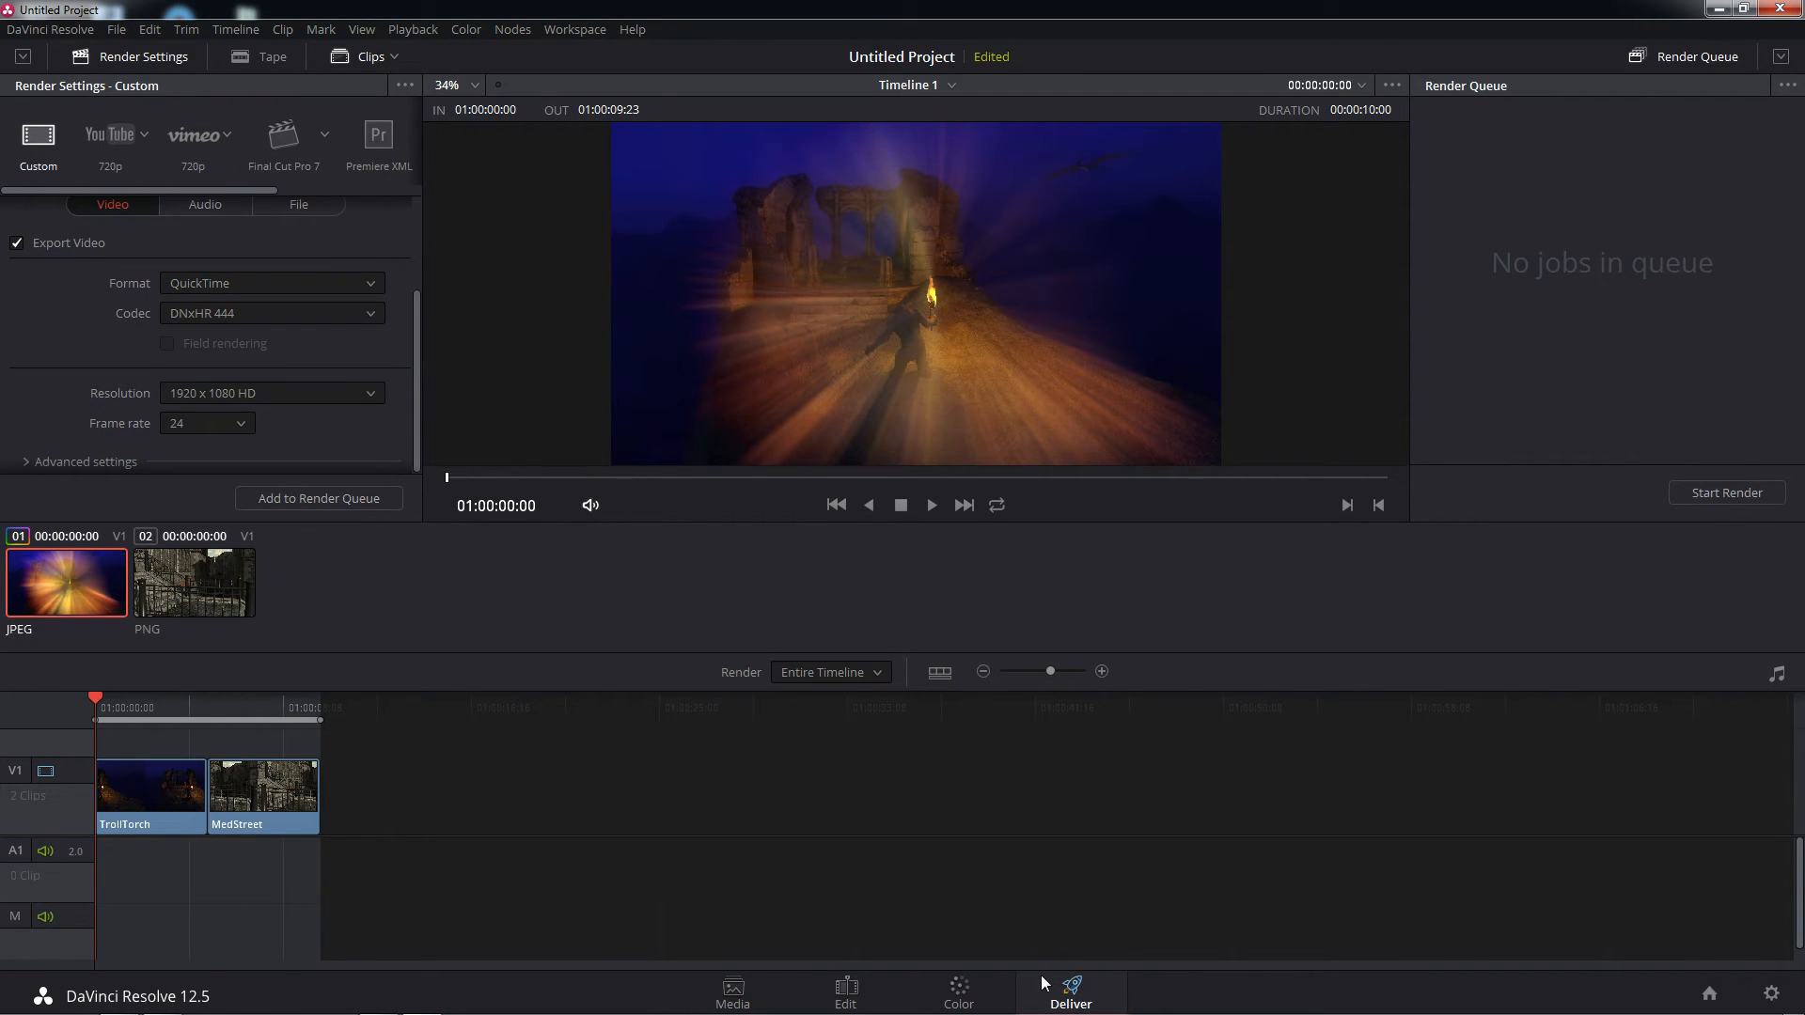
Export the grabbed gallery still as a PNG named Untitled into the Desktop's ! Active Project folder
left_click(969, 993)
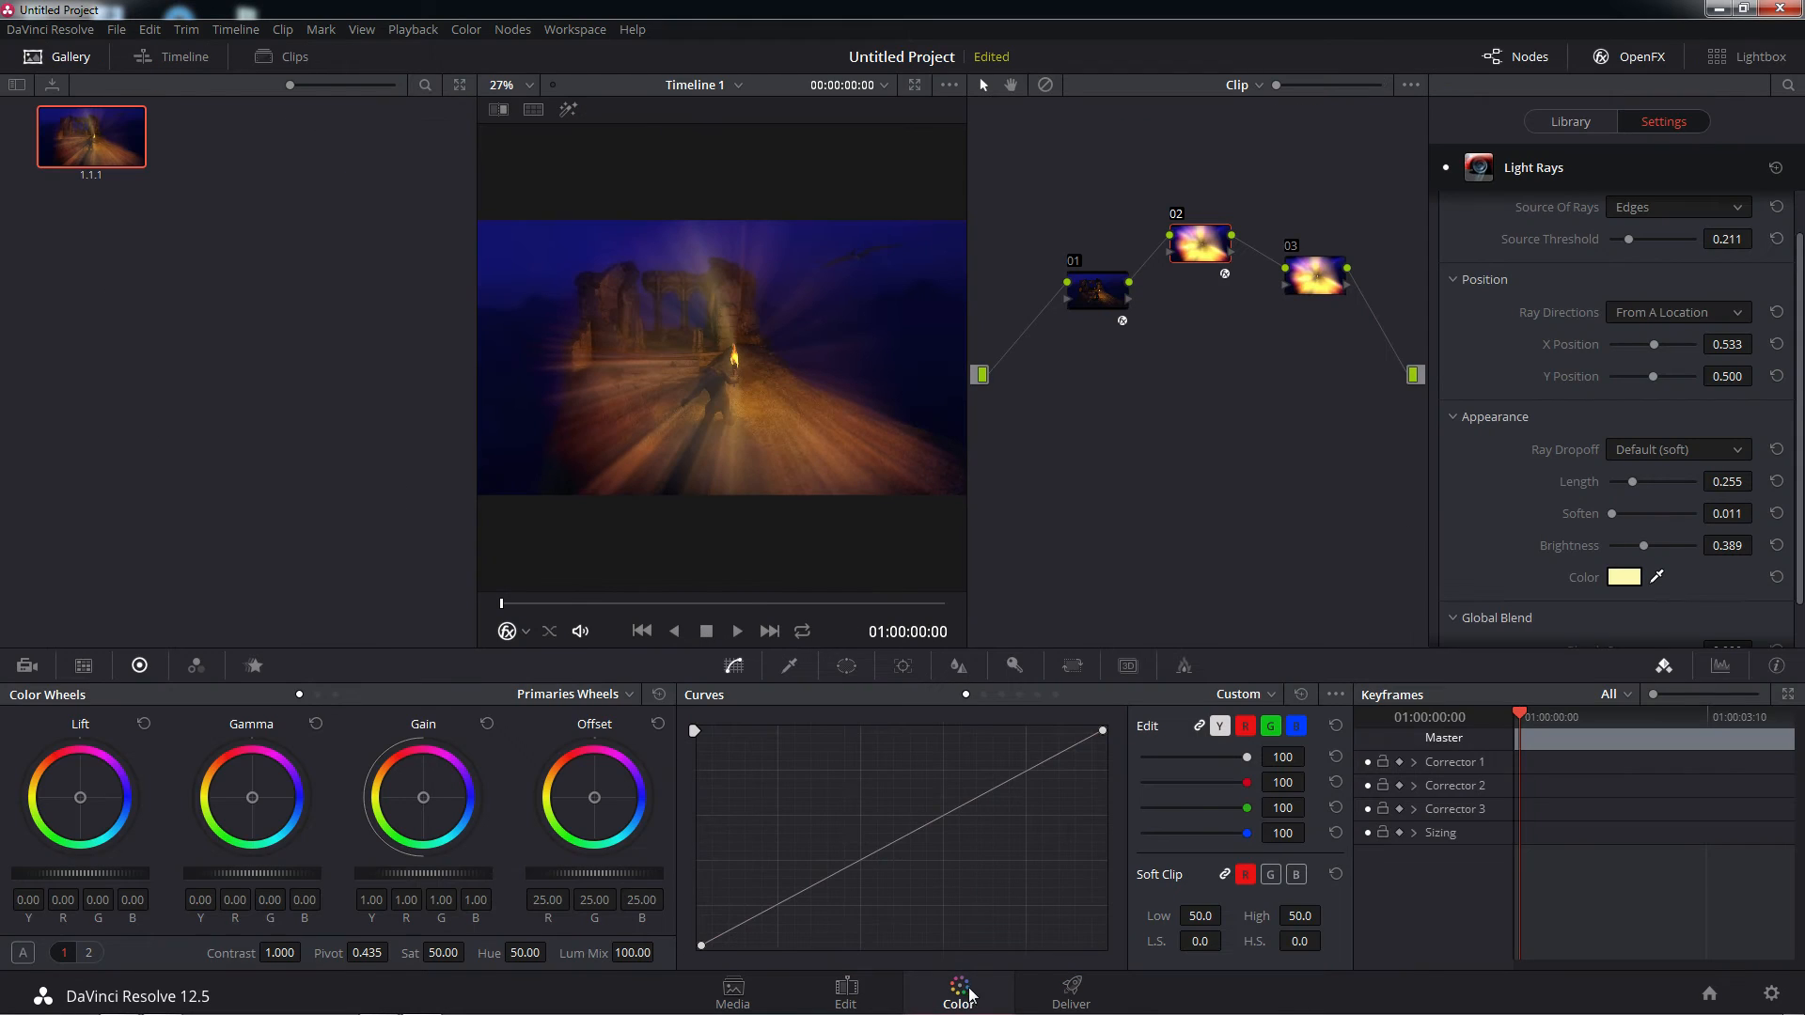
right_click(122, 147)
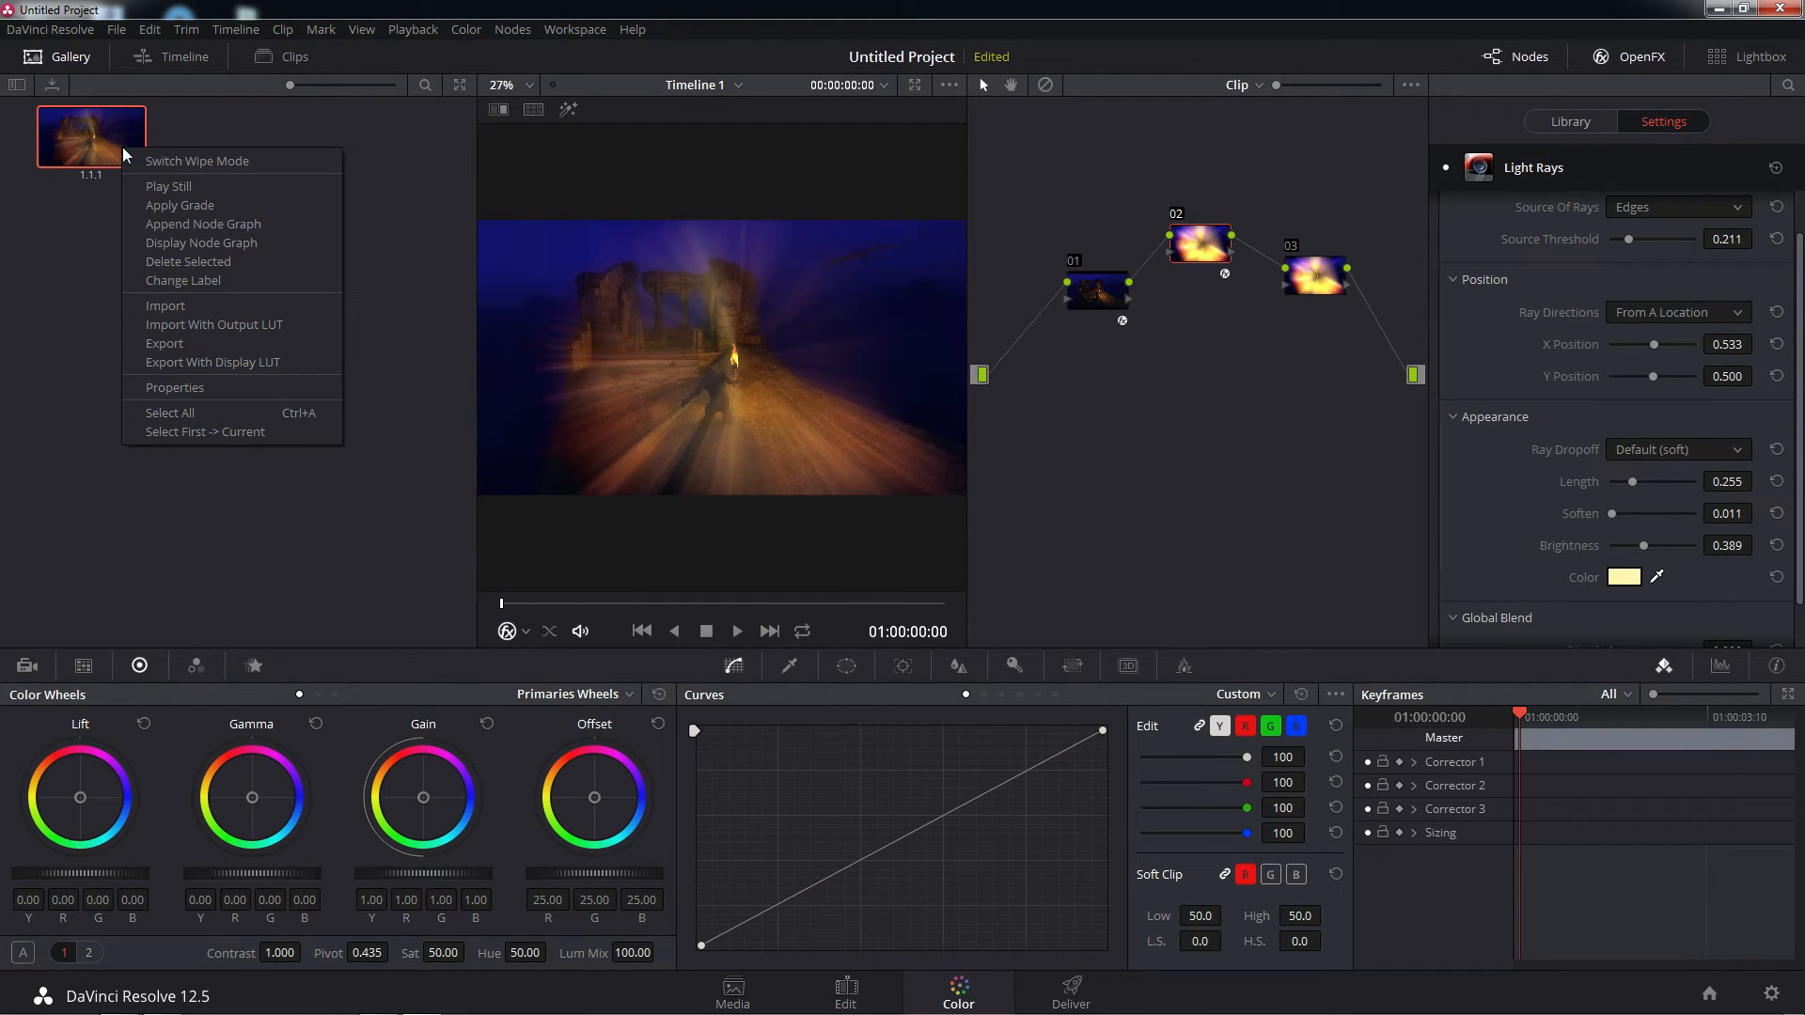
left_click(177, 342)
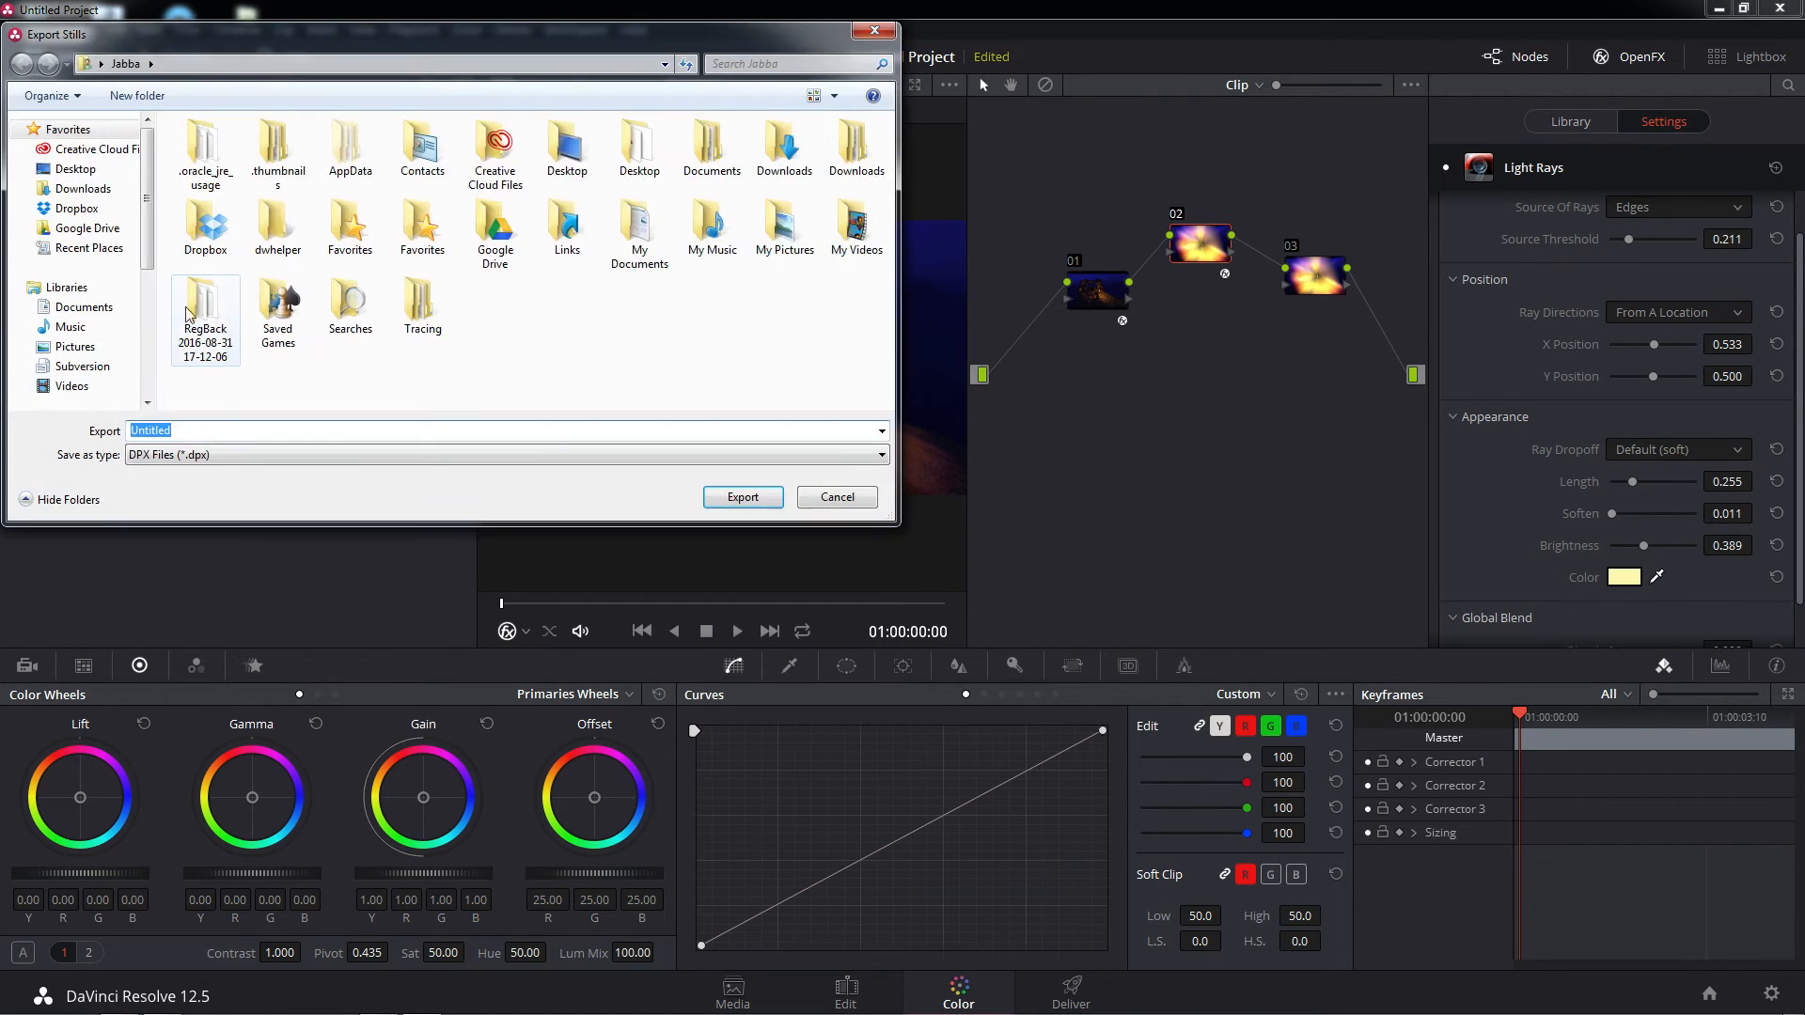
left_click(77, 170)
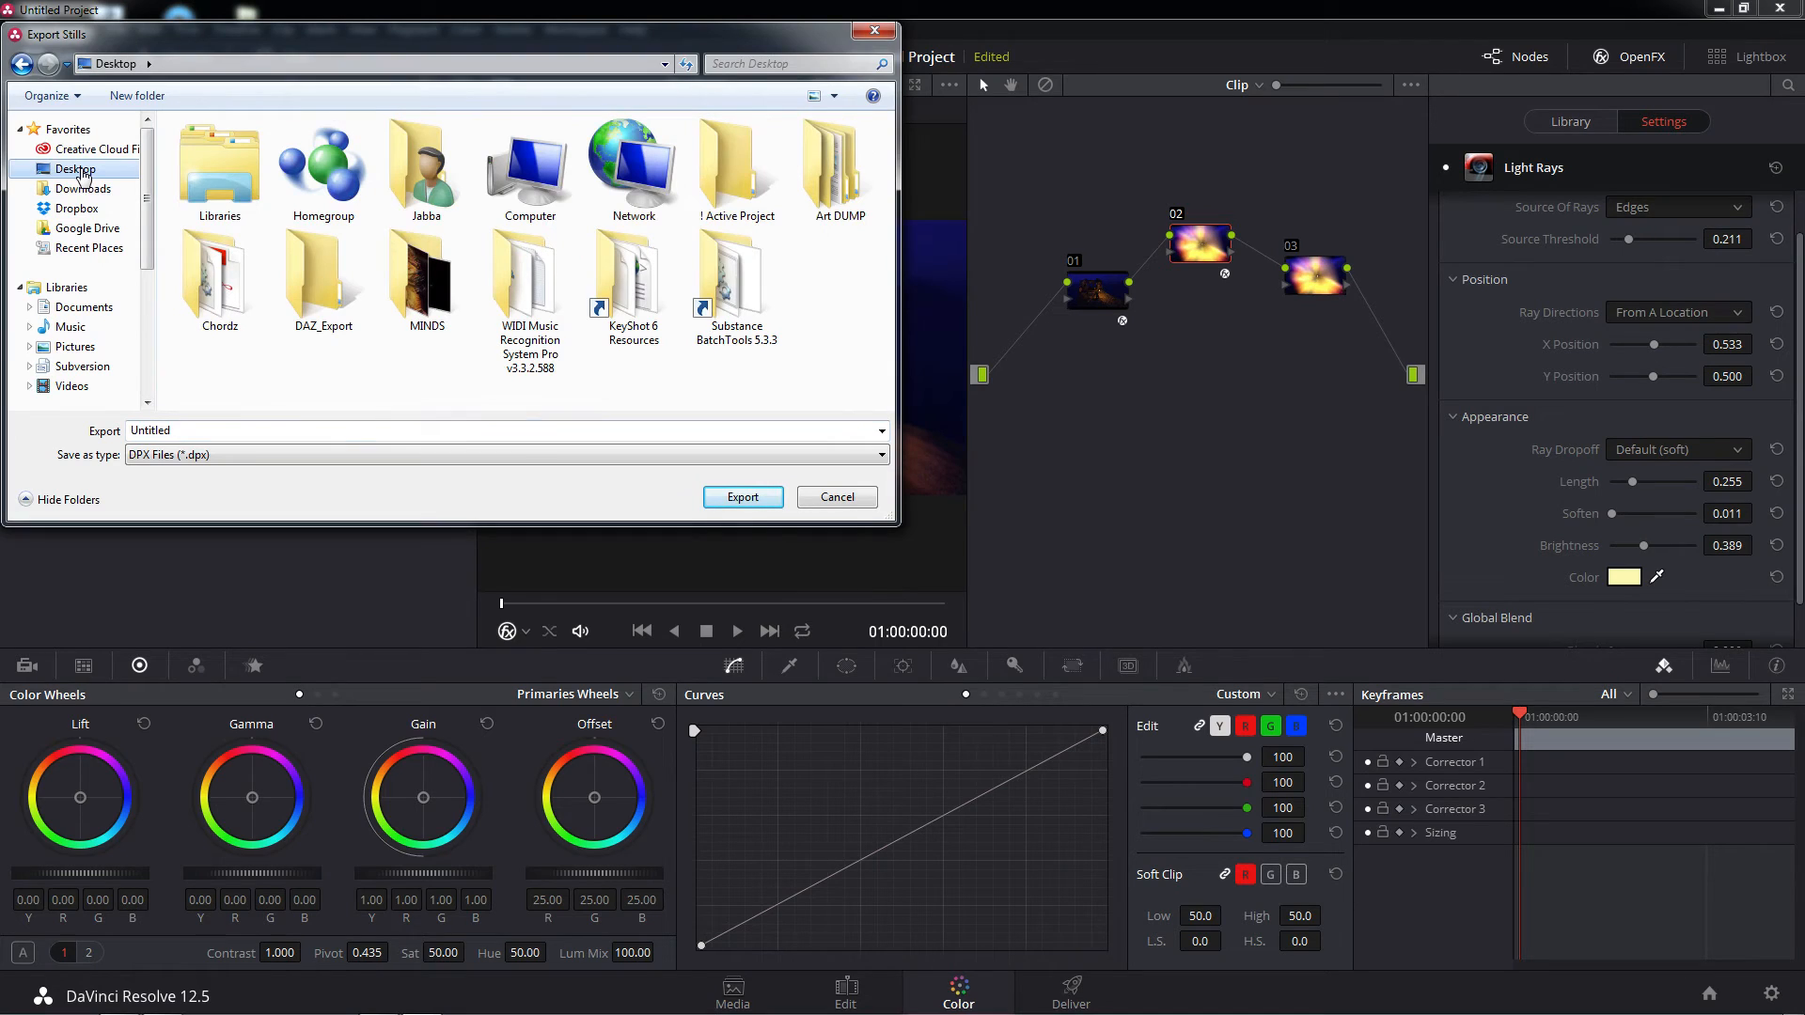
double_click(734, 188)
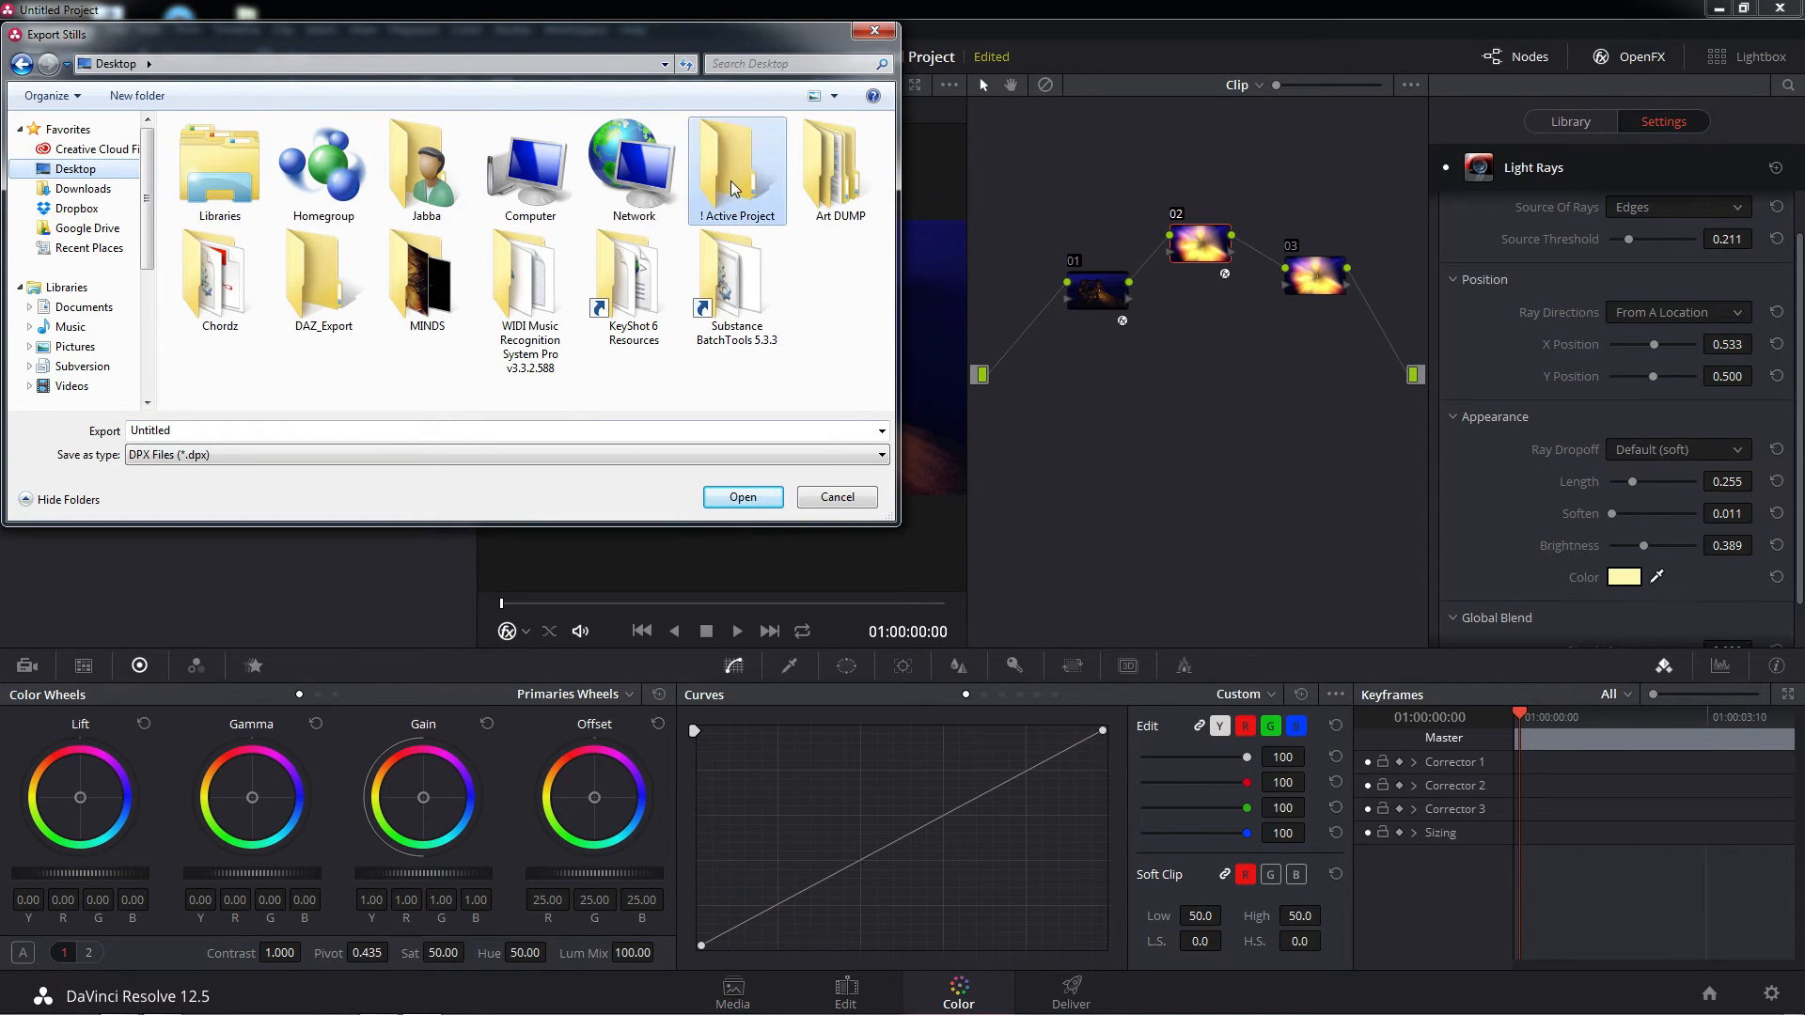
left_click(350, 455)
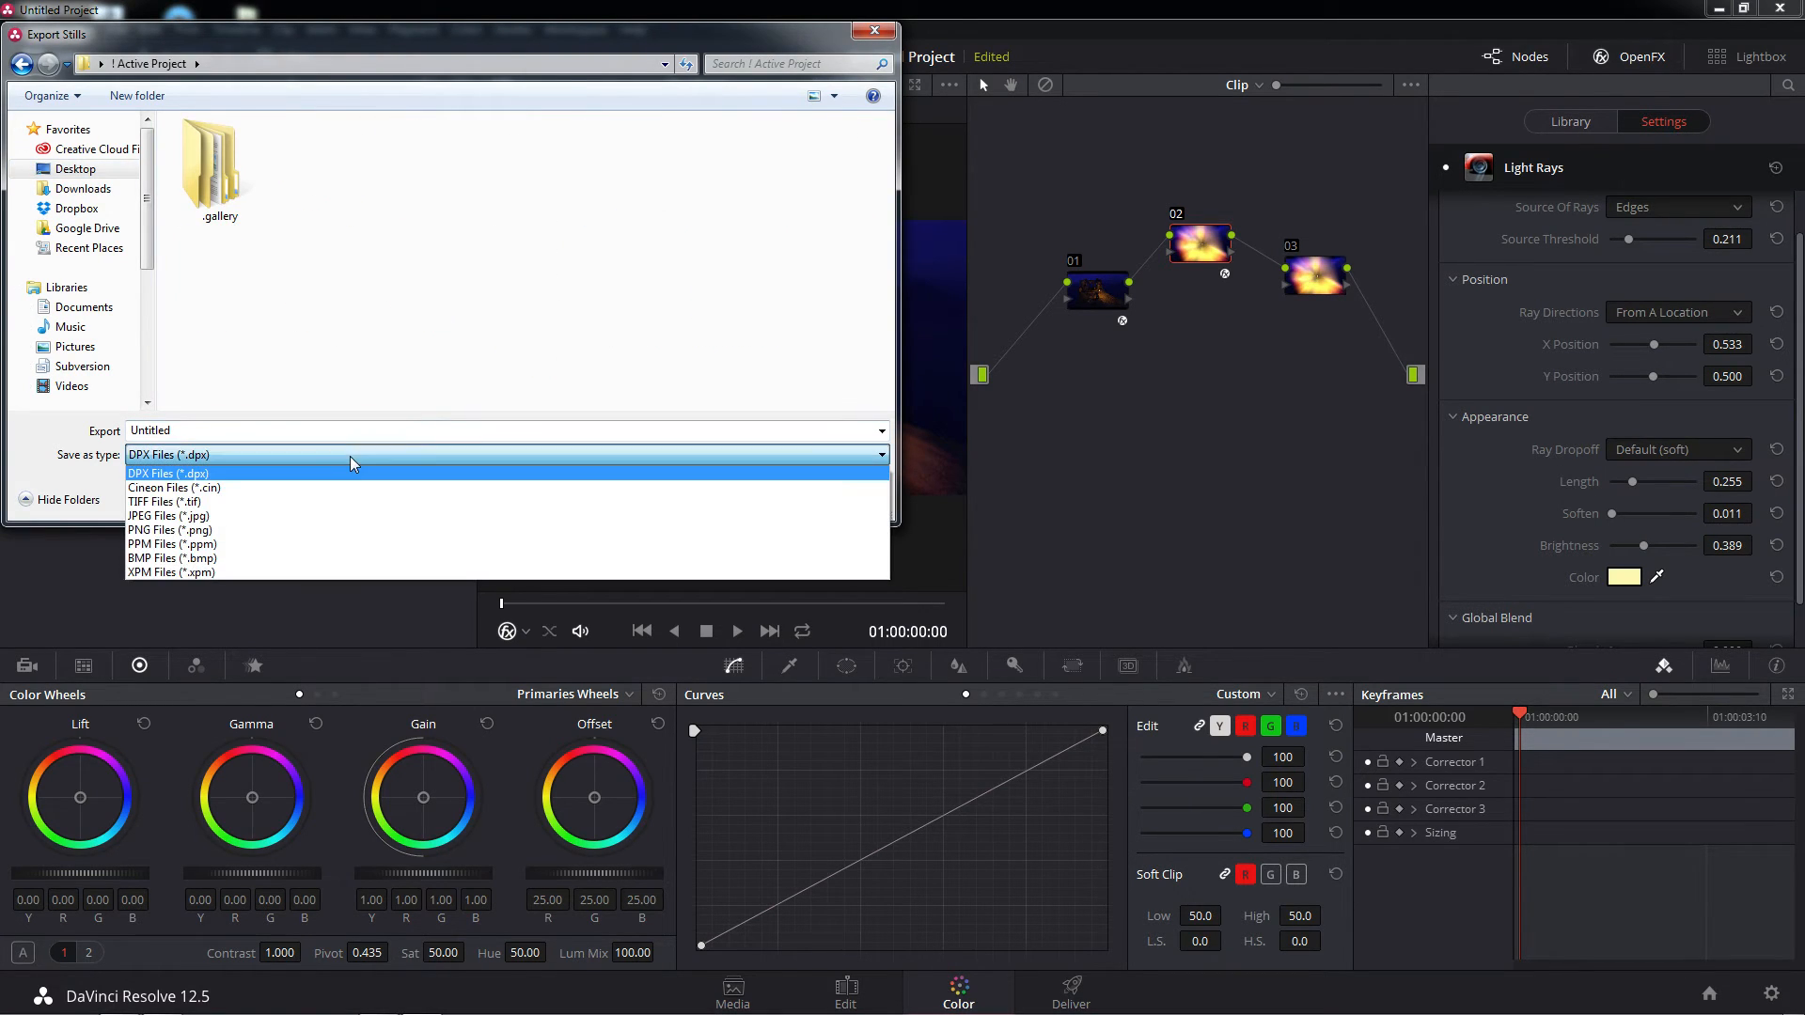
left_click(188, 531)
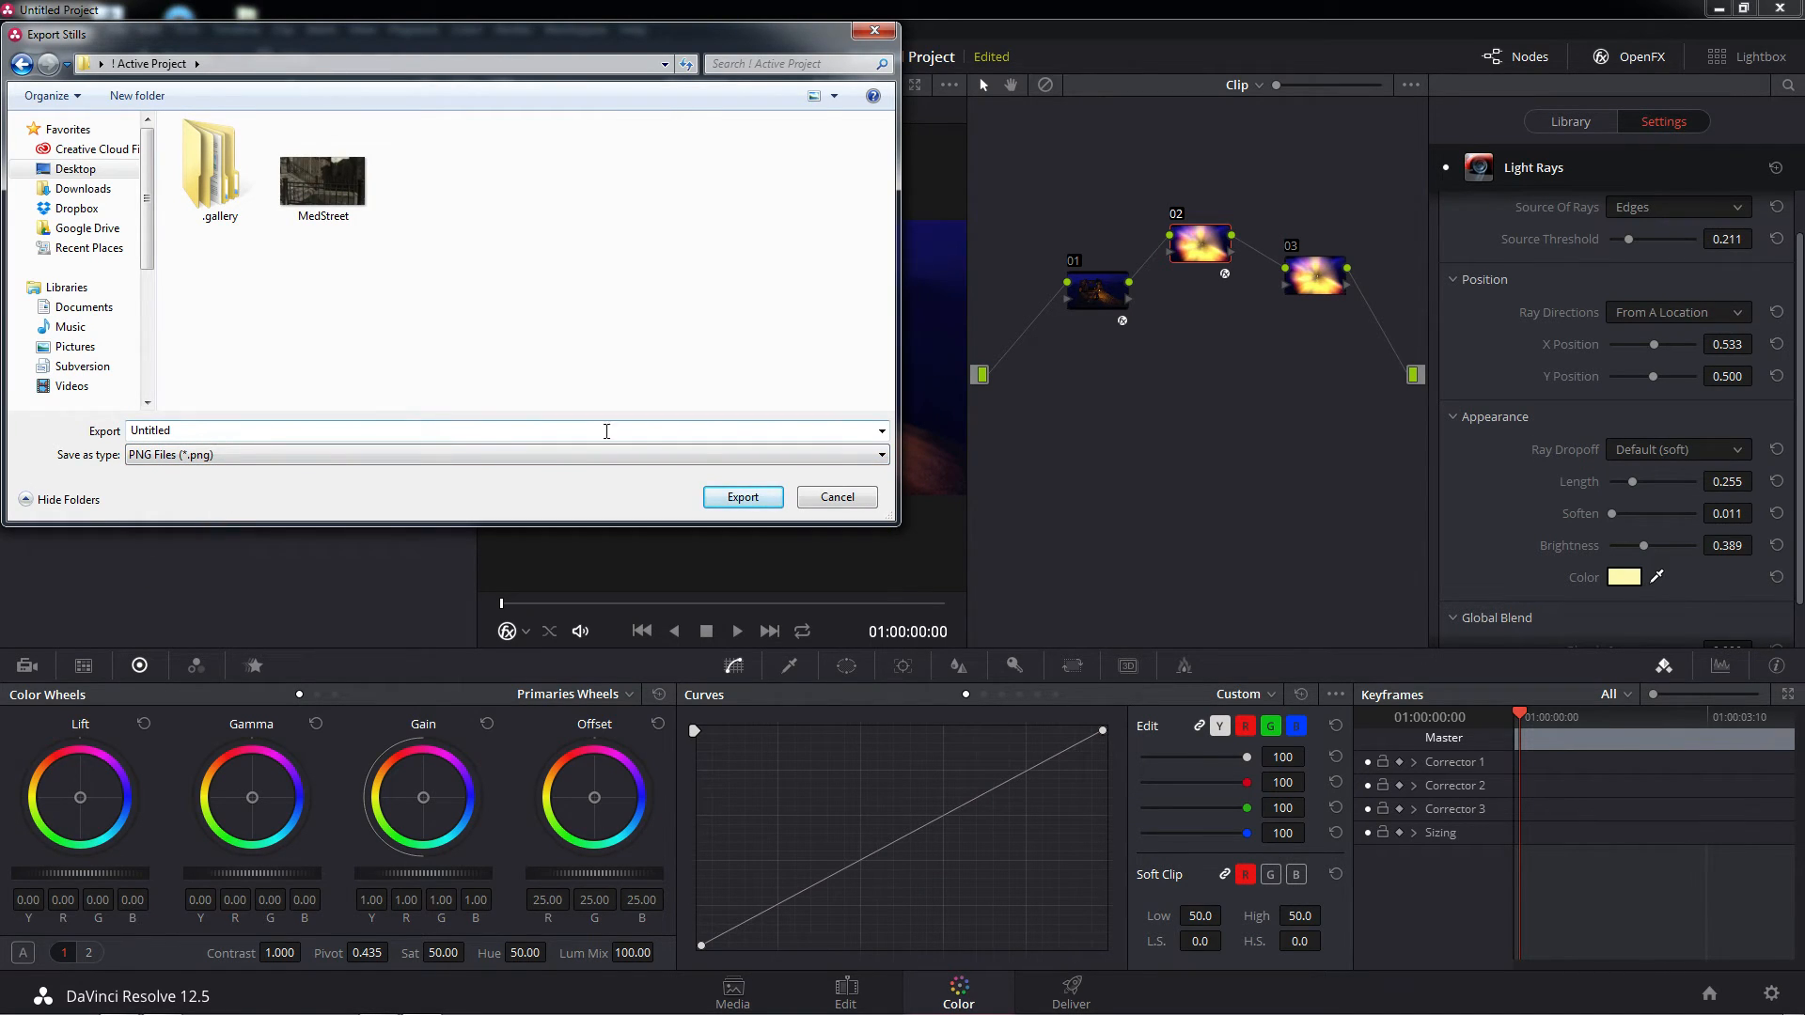
left_click(740, 497)
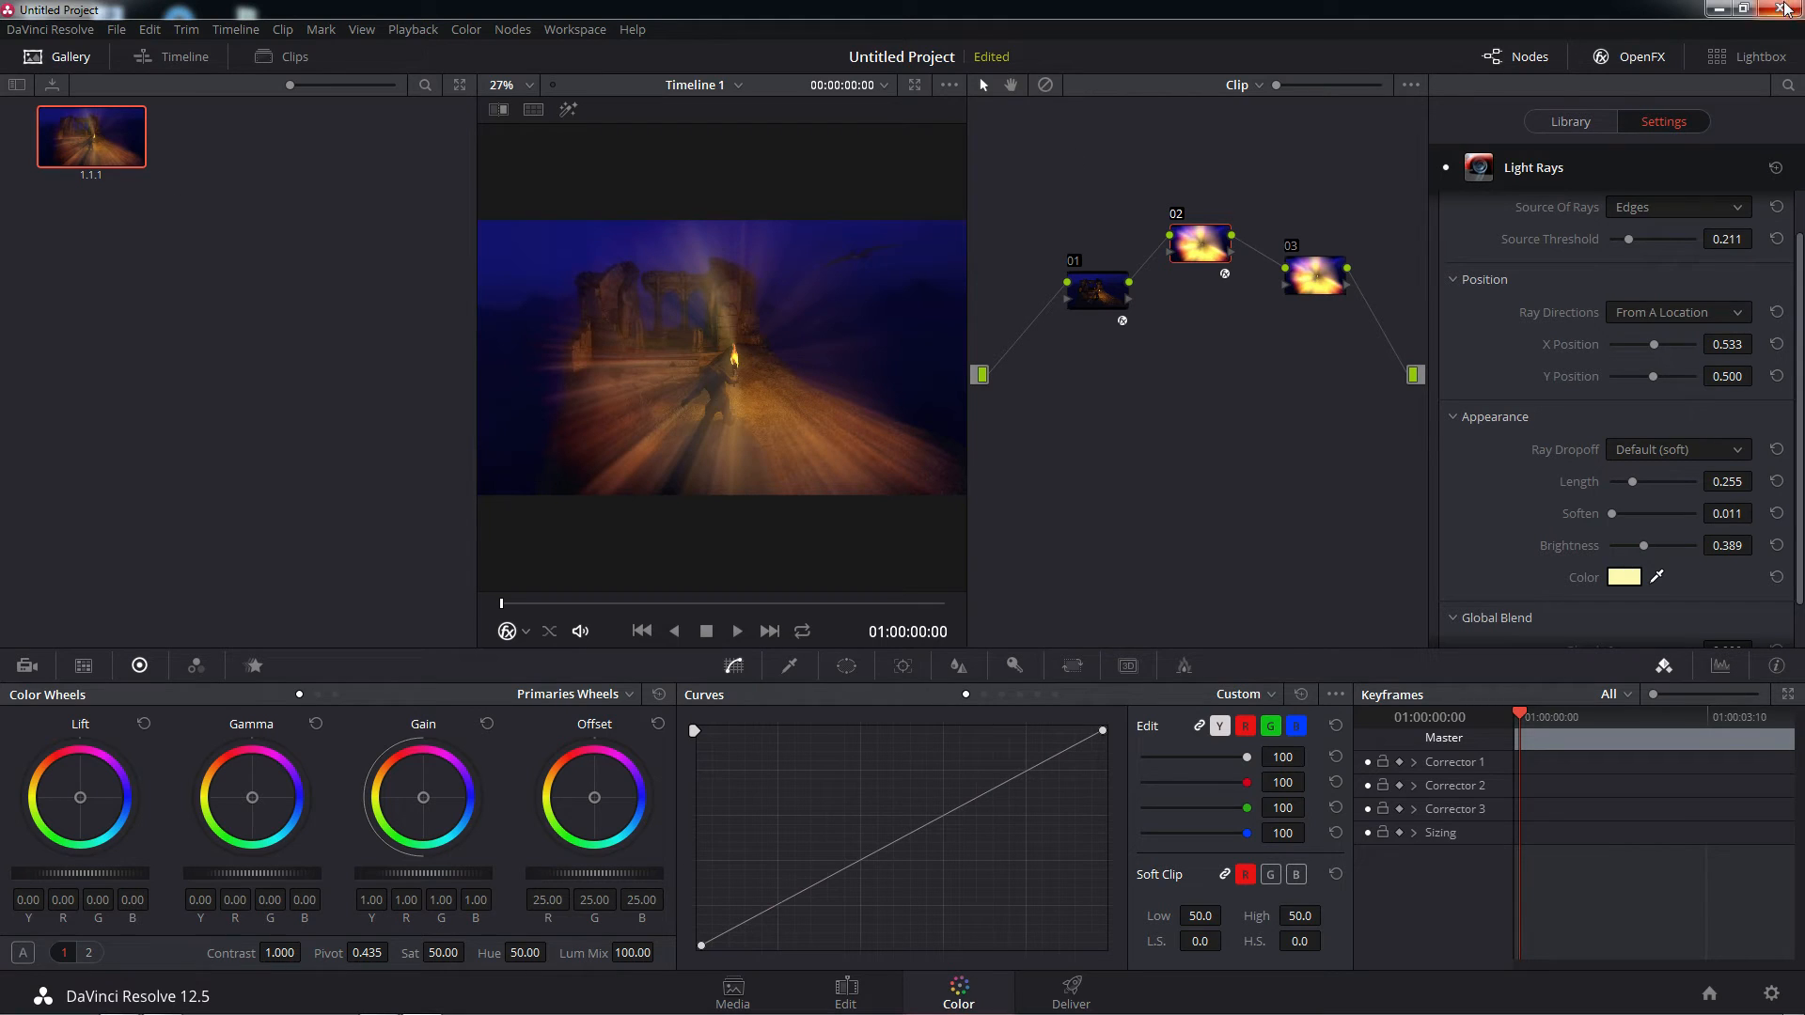
Switch to the ! Active Project folder and compare the original TrollTorch image with the exported Untitled_1.1.1 in Windows Photo Viewer
left_click(1716, 13)
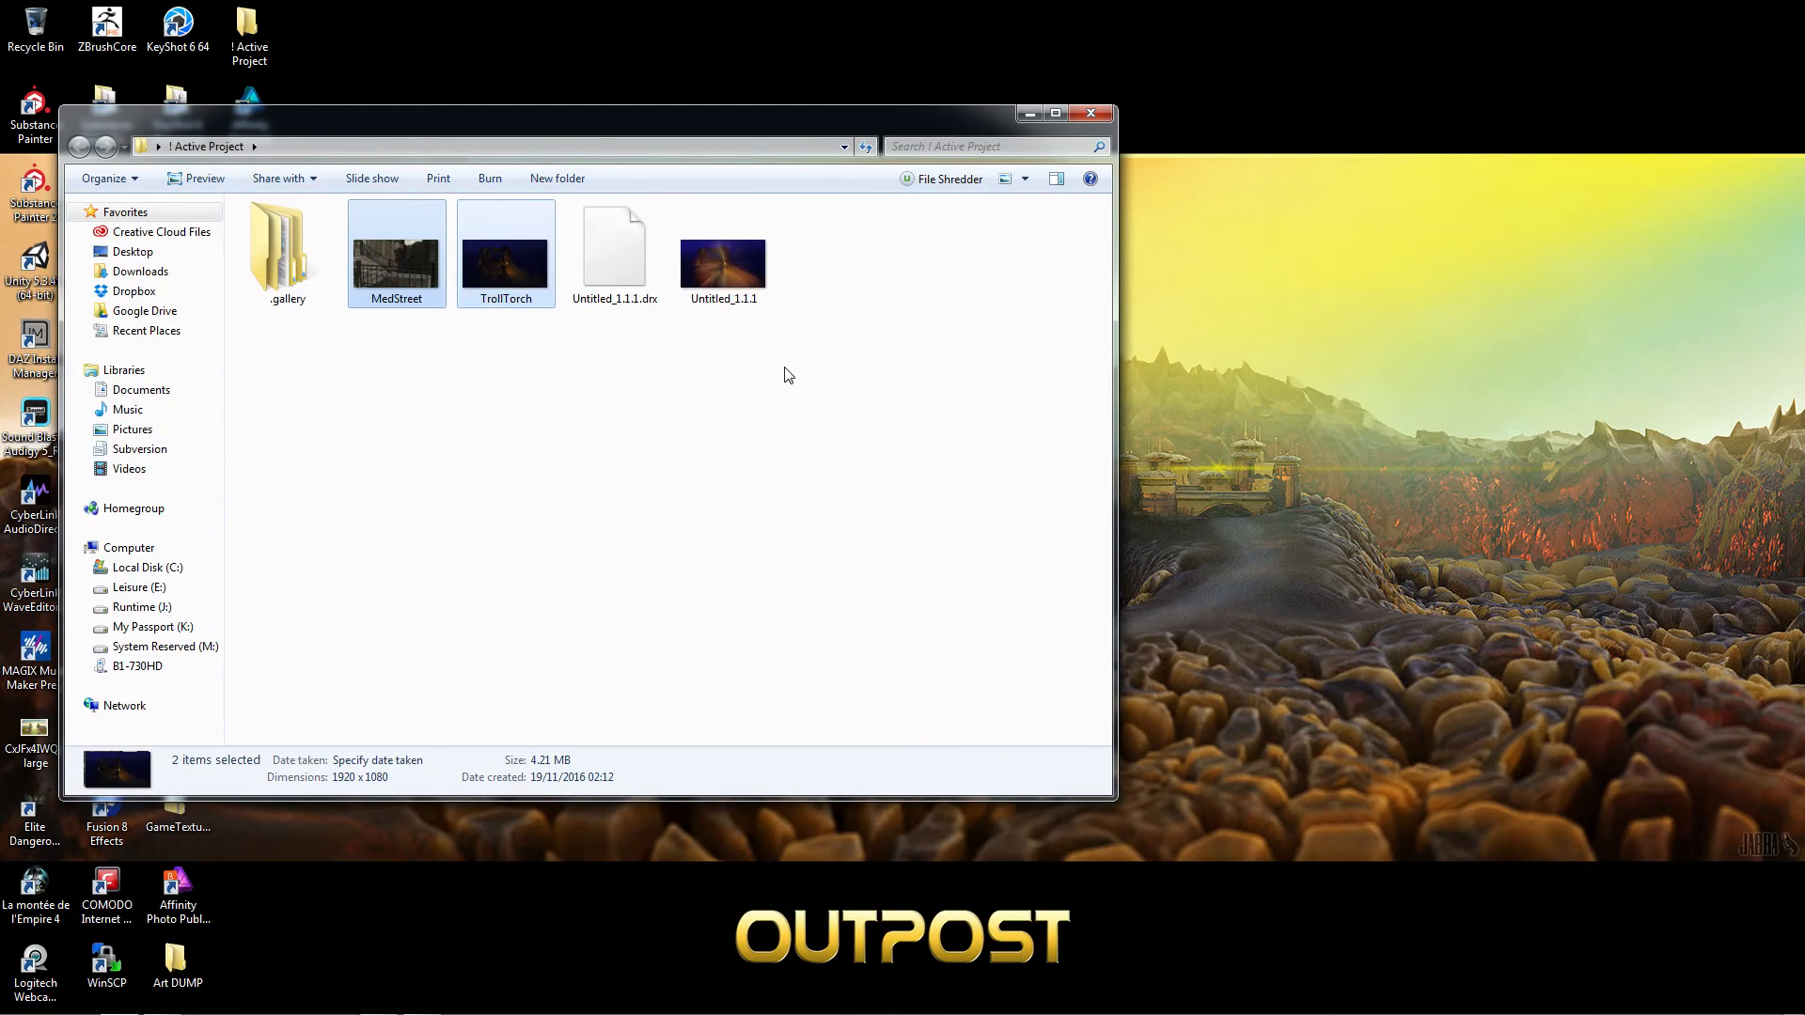
double_click(533, 280)
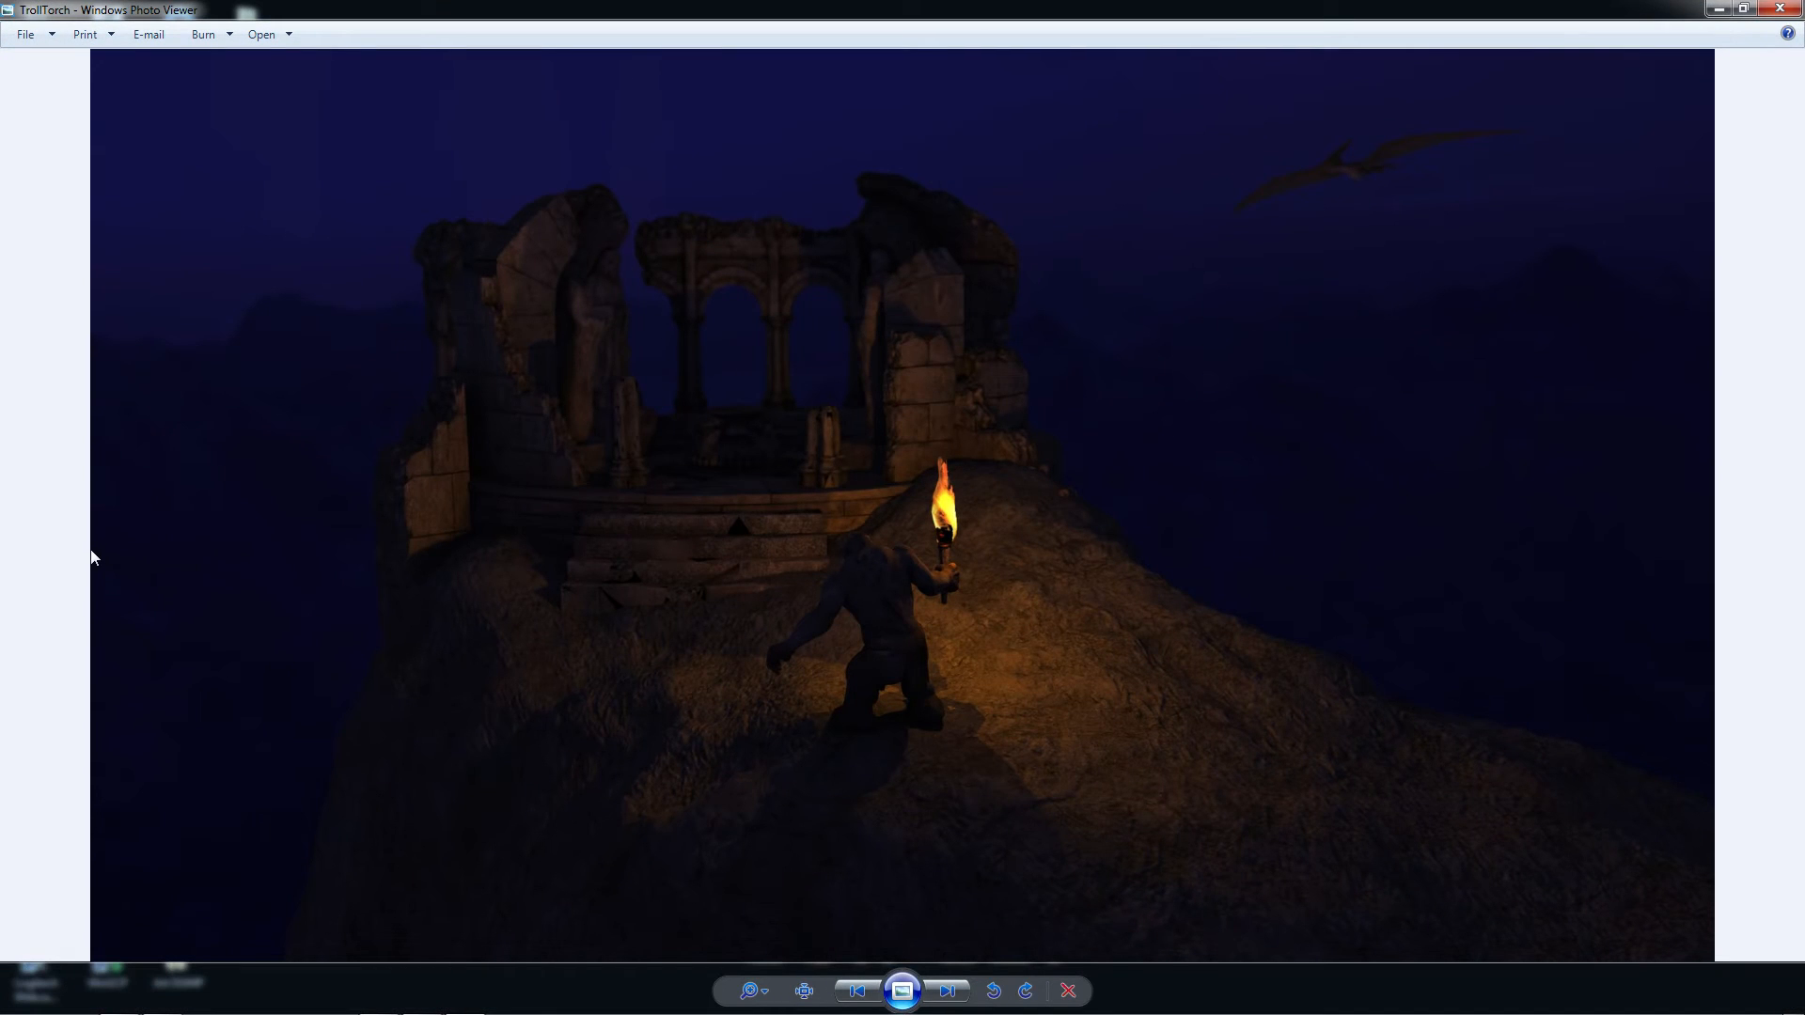
key("Right")
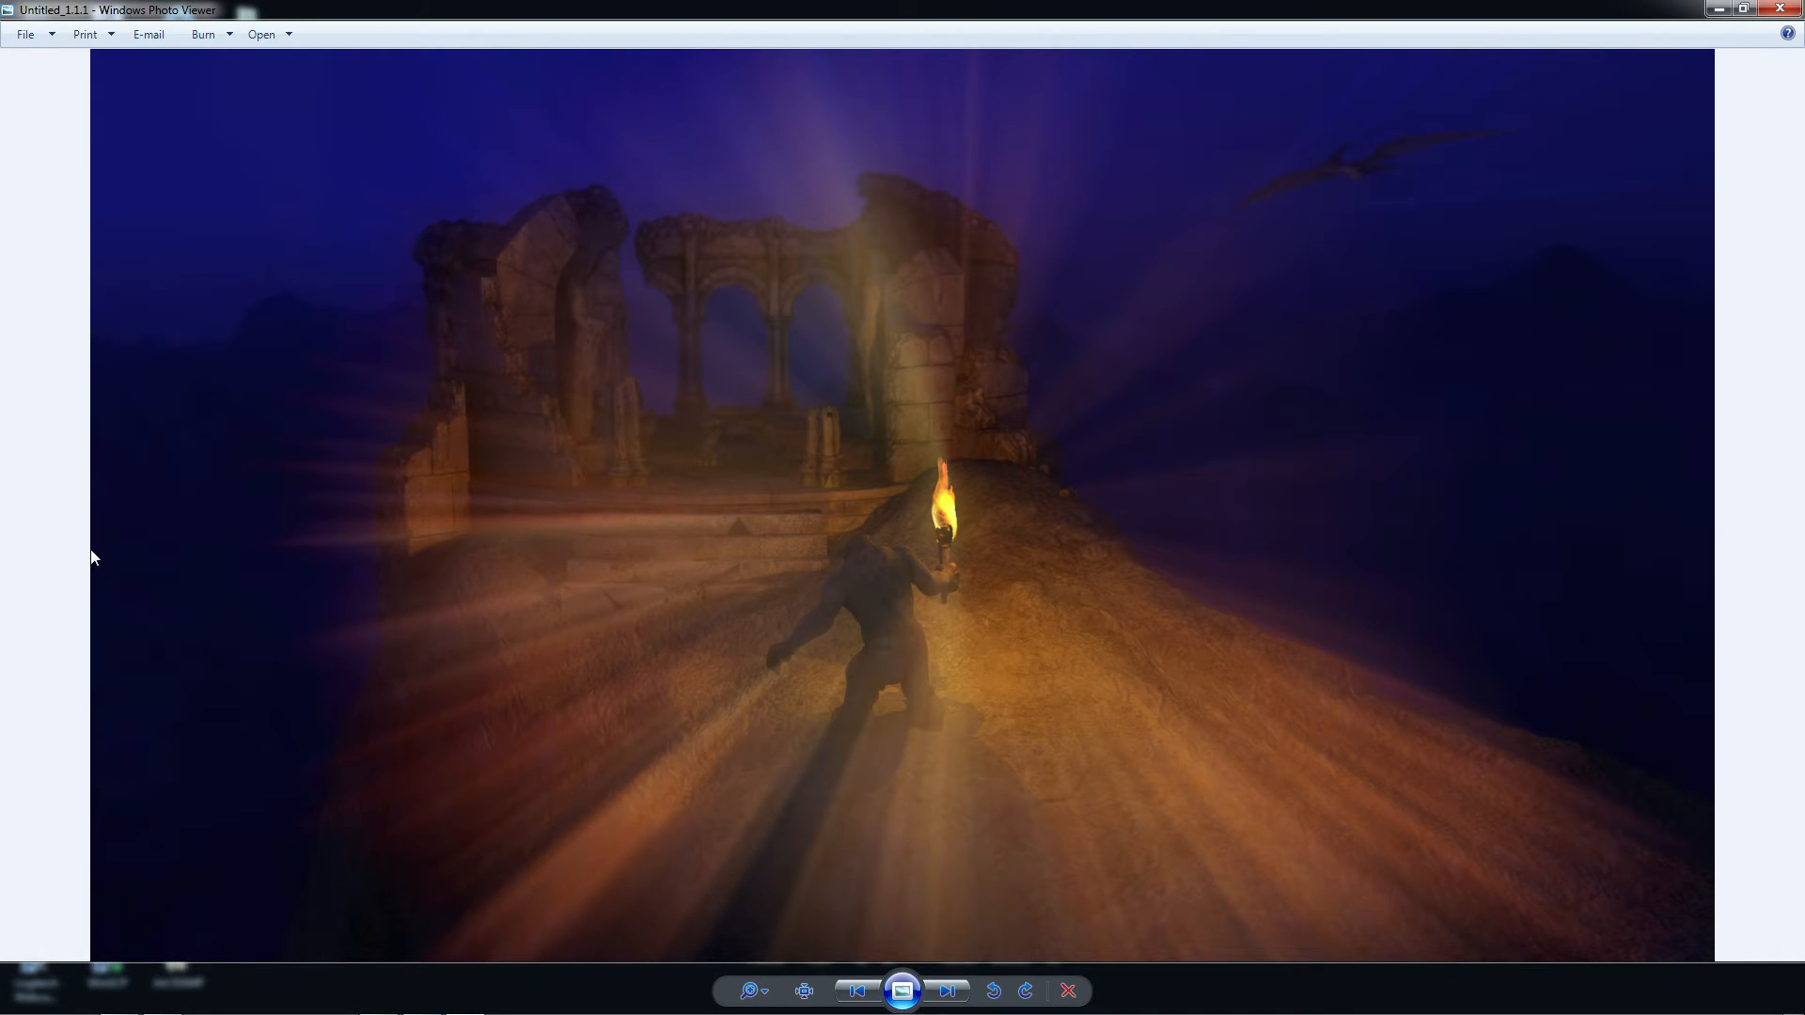
key("Left")
key("Right")
key("Left")
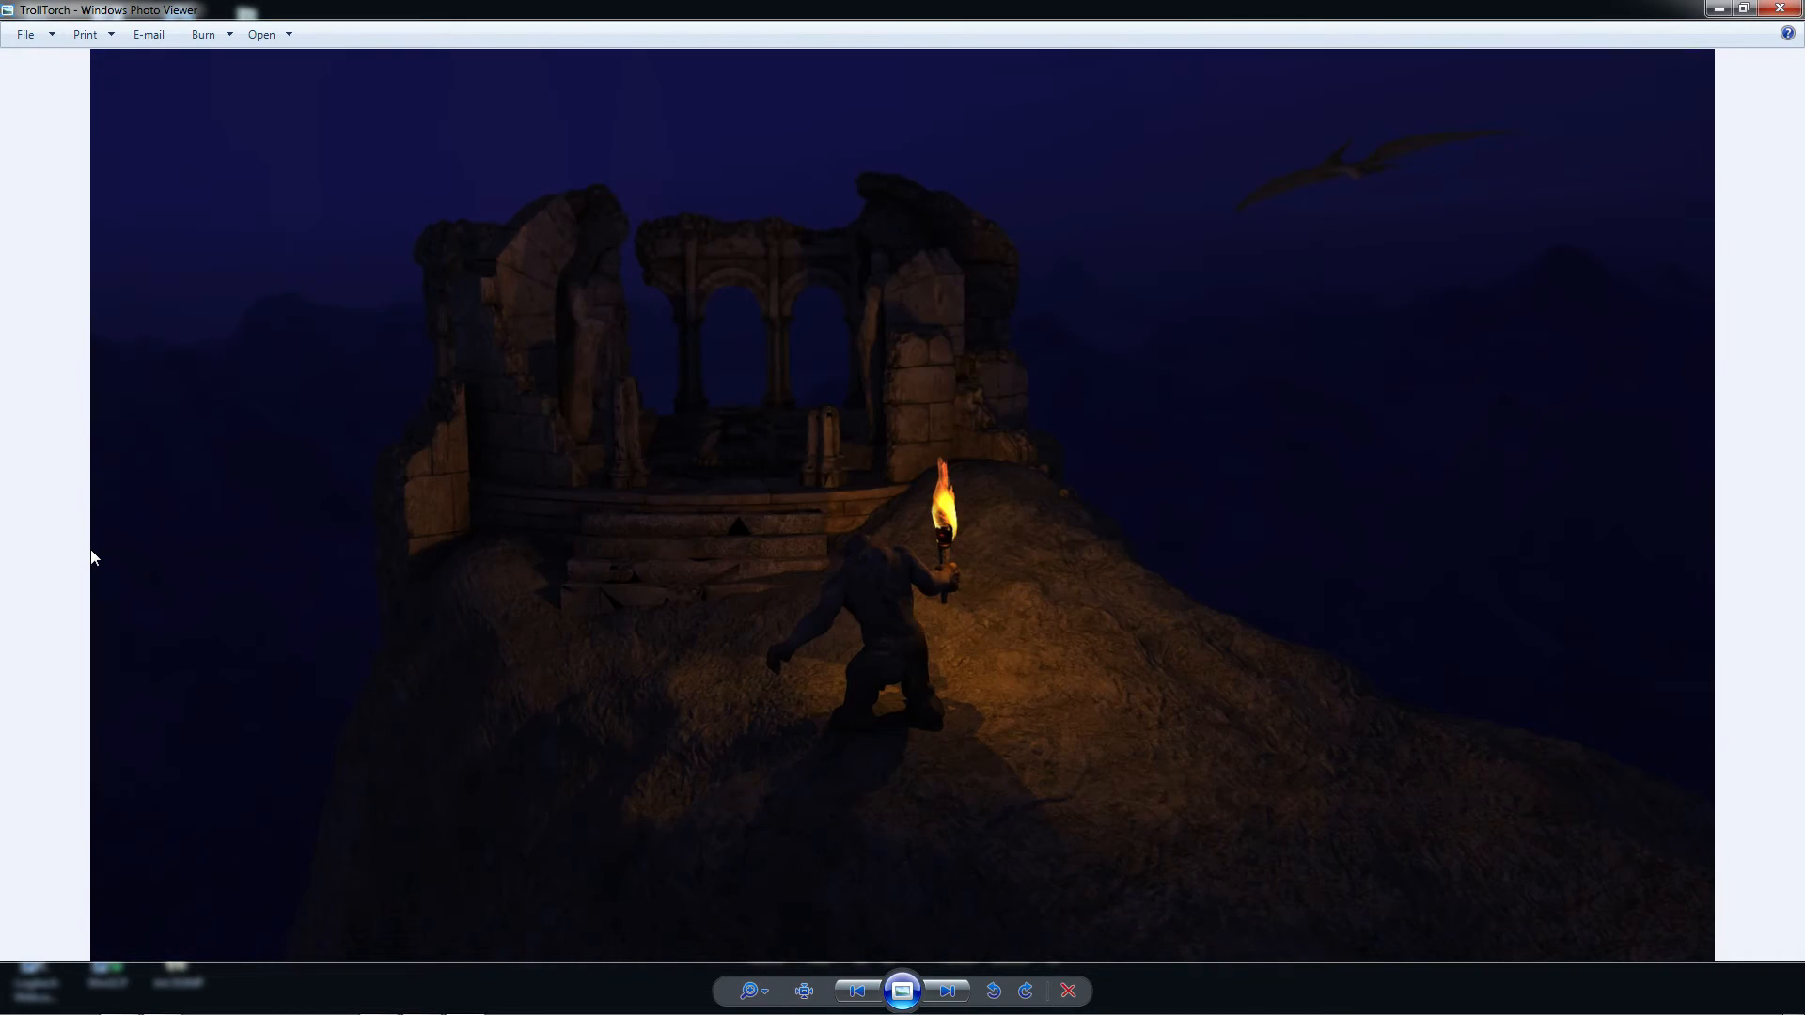
key("Right")
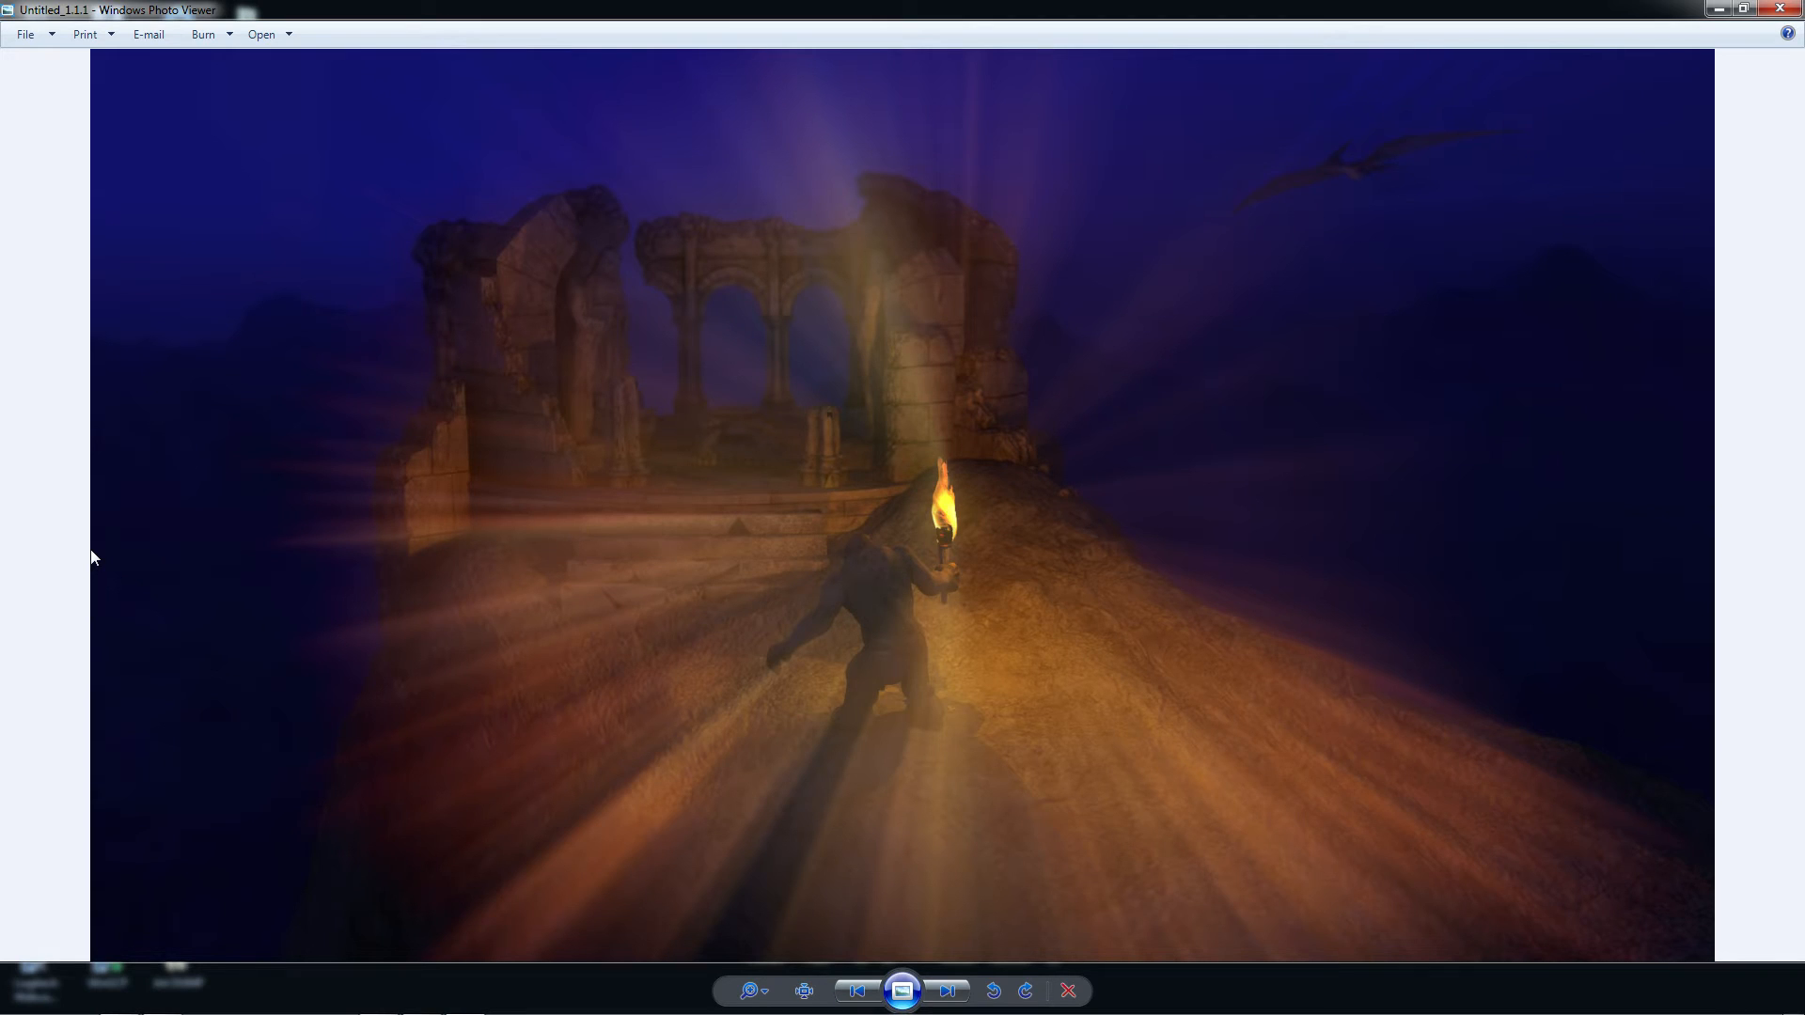
key("Left")
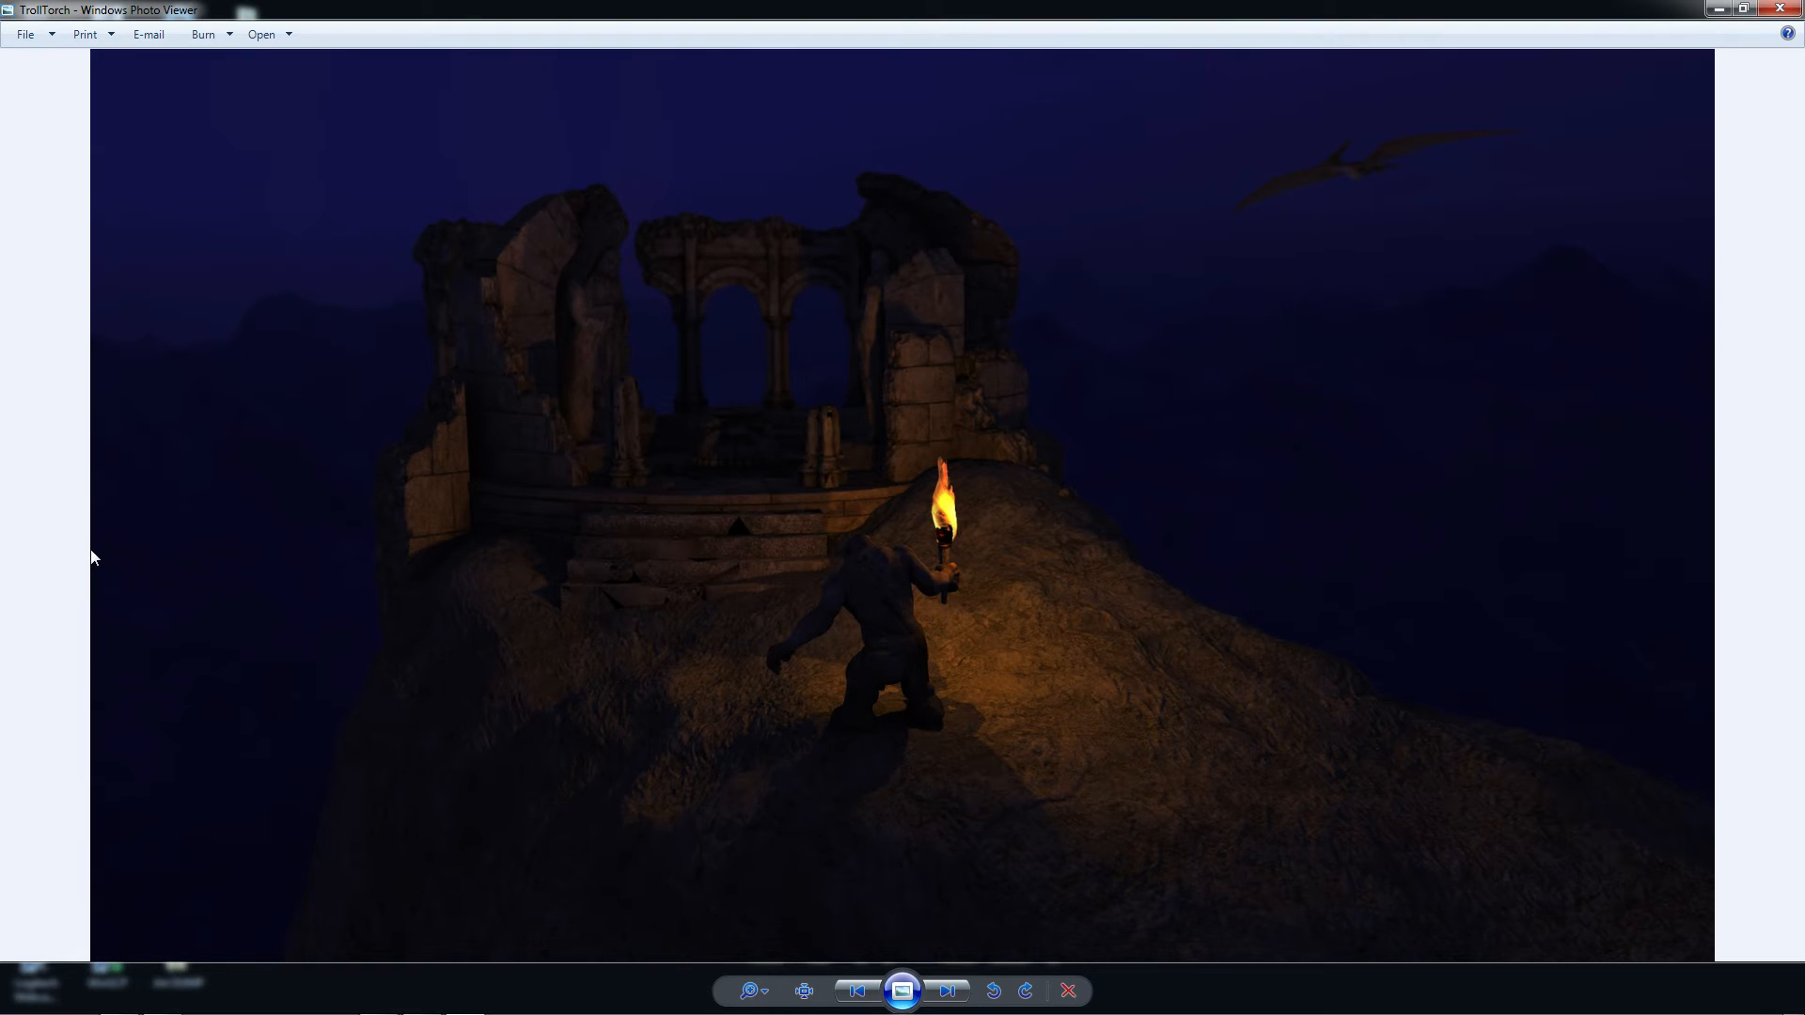
key("Right")
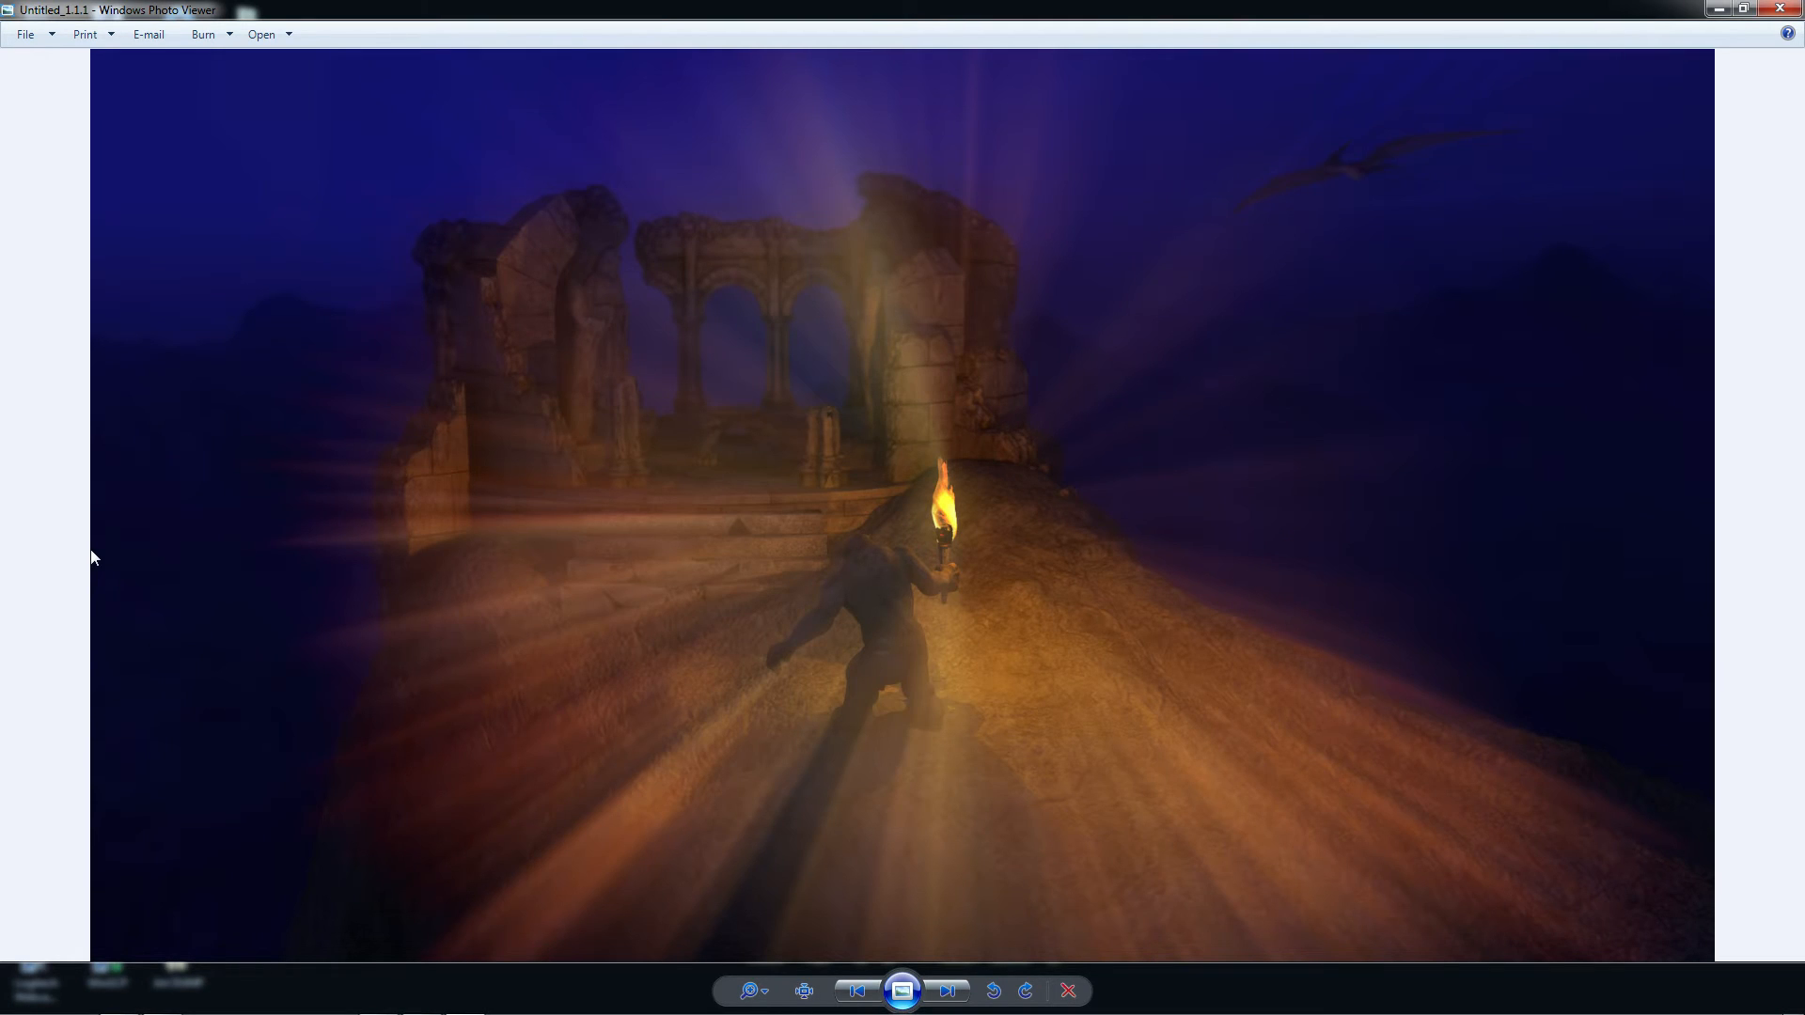
key("Left")
key("Right")
key("Left")
key("Right")
key("Left")
key("Right")
left_click(1779, 9)
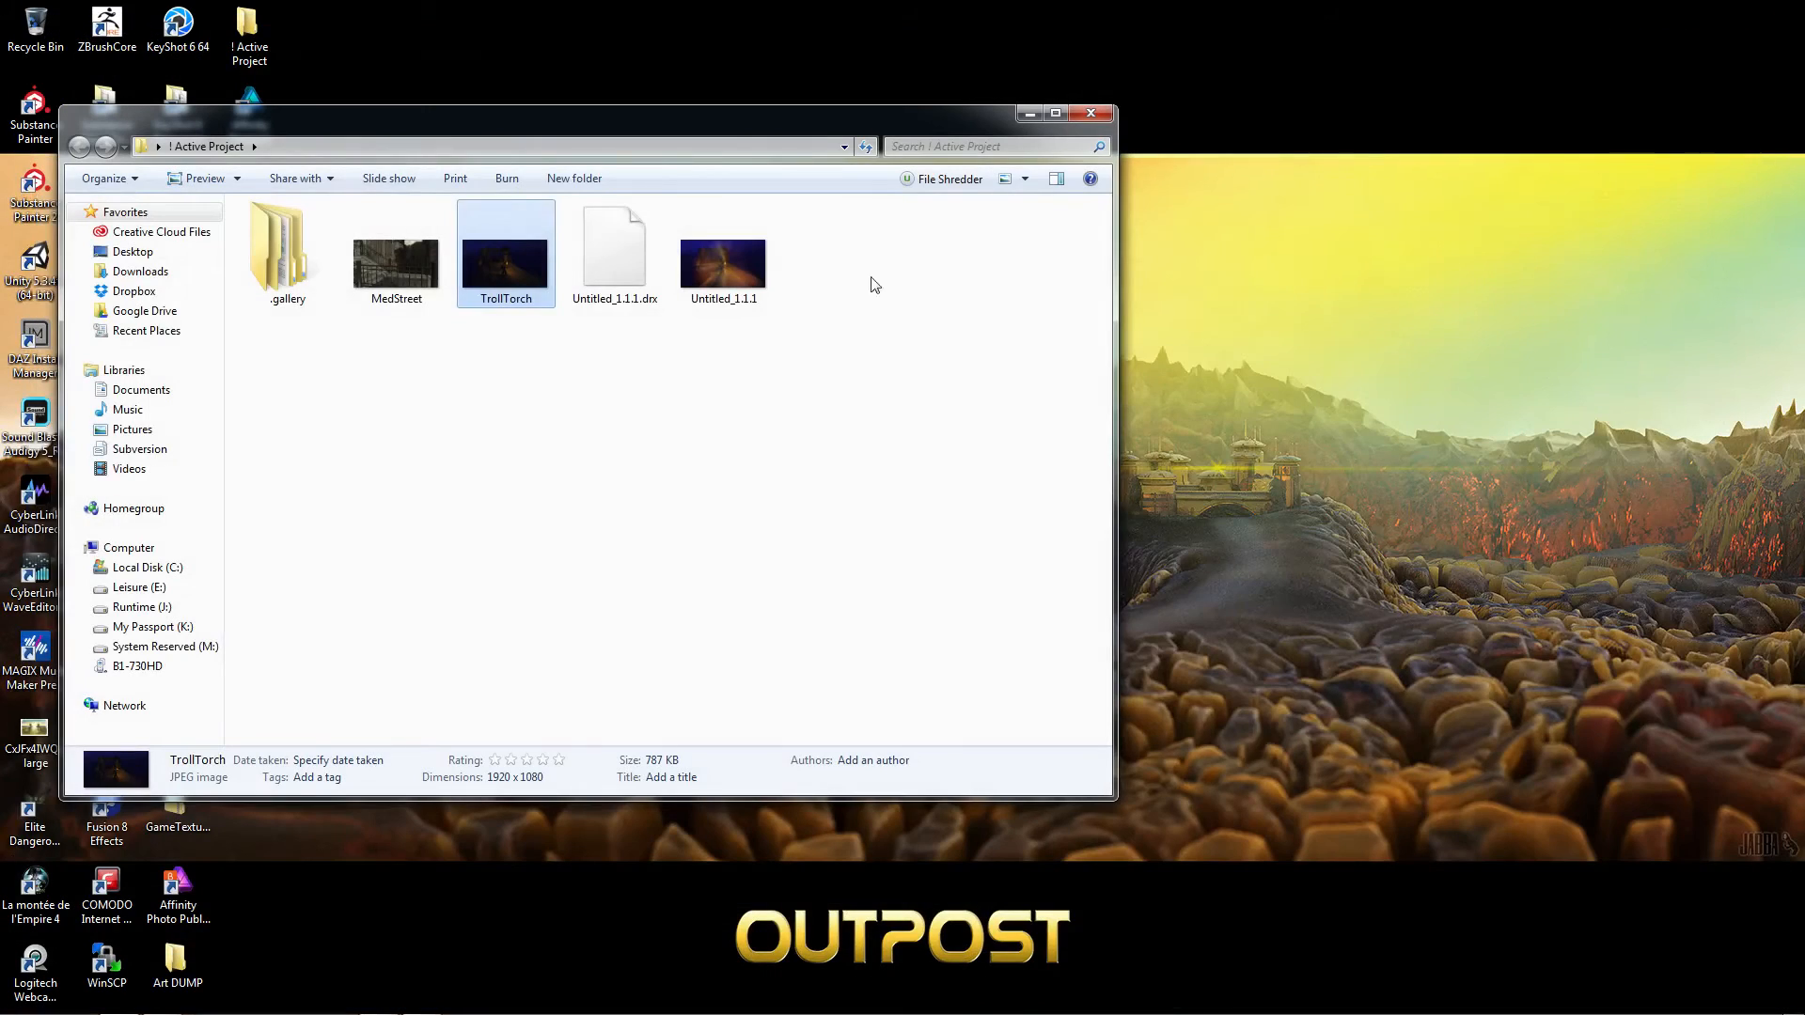
Switch back to DaVinci Resolve and move the edit timeline's playhead to 01:00:06:18 on the MedStreet clip
mouse_move(475, 1013)
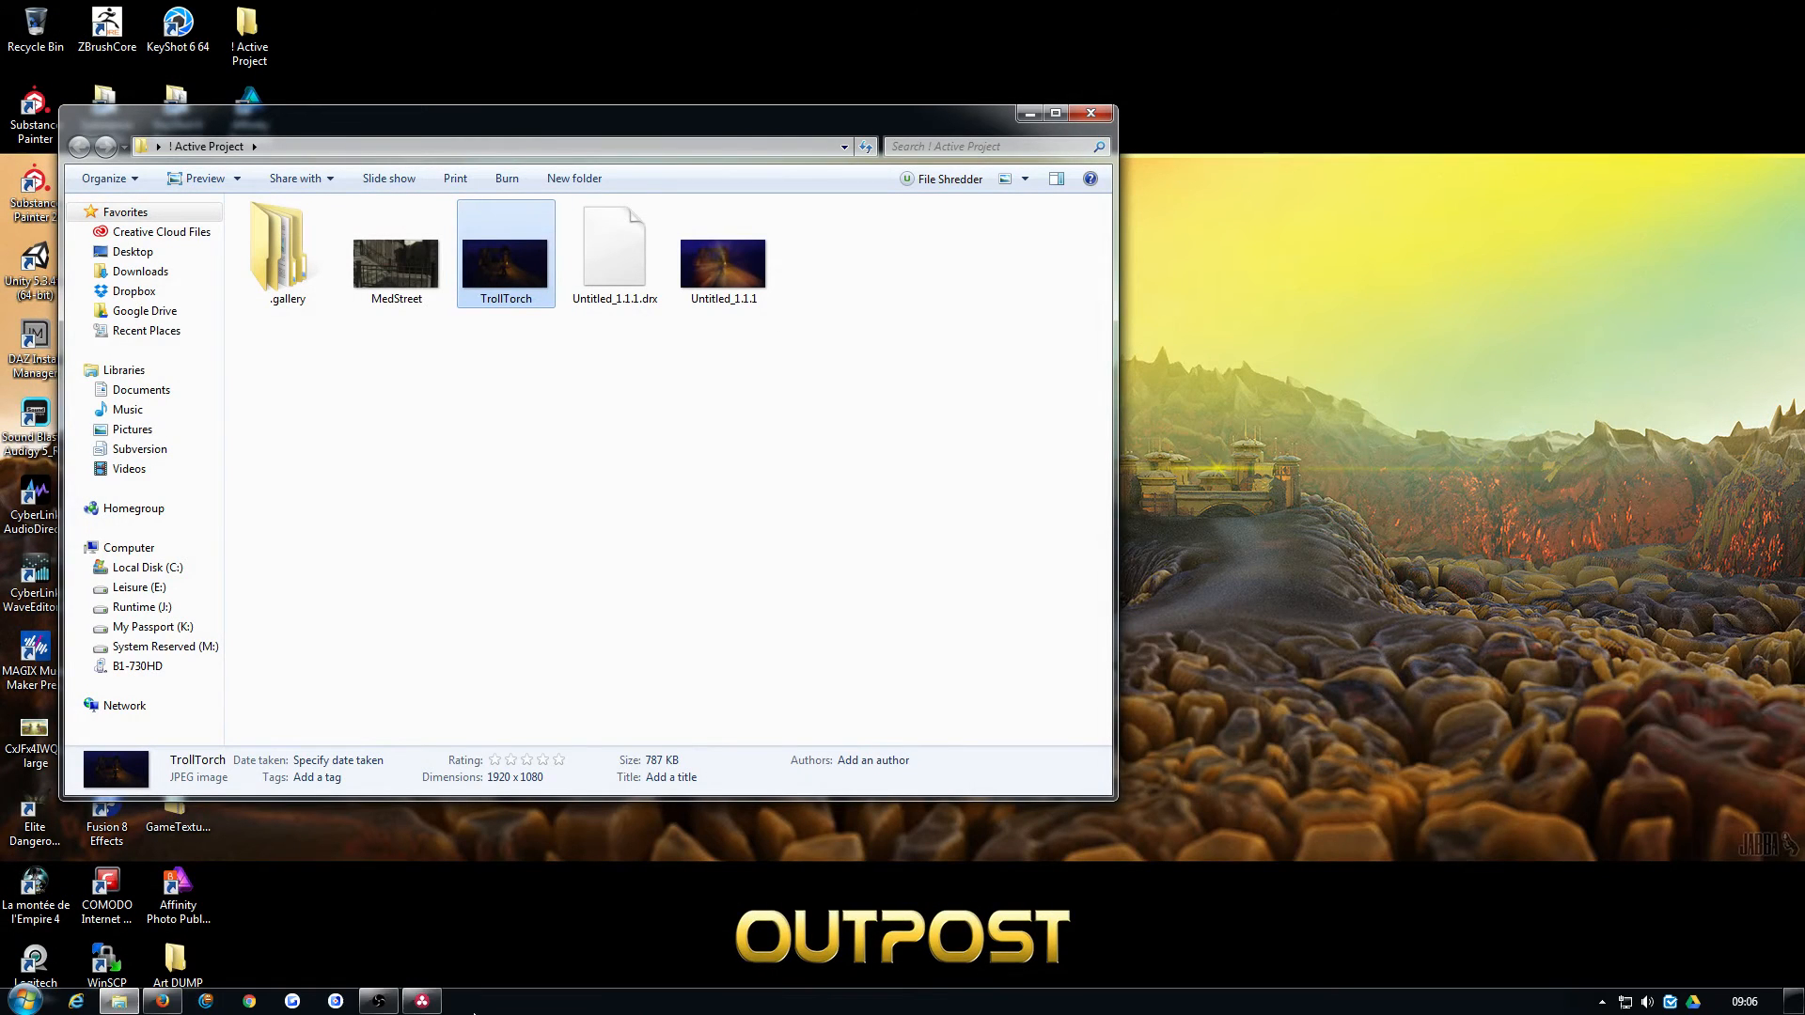
left_click(422, 1001)
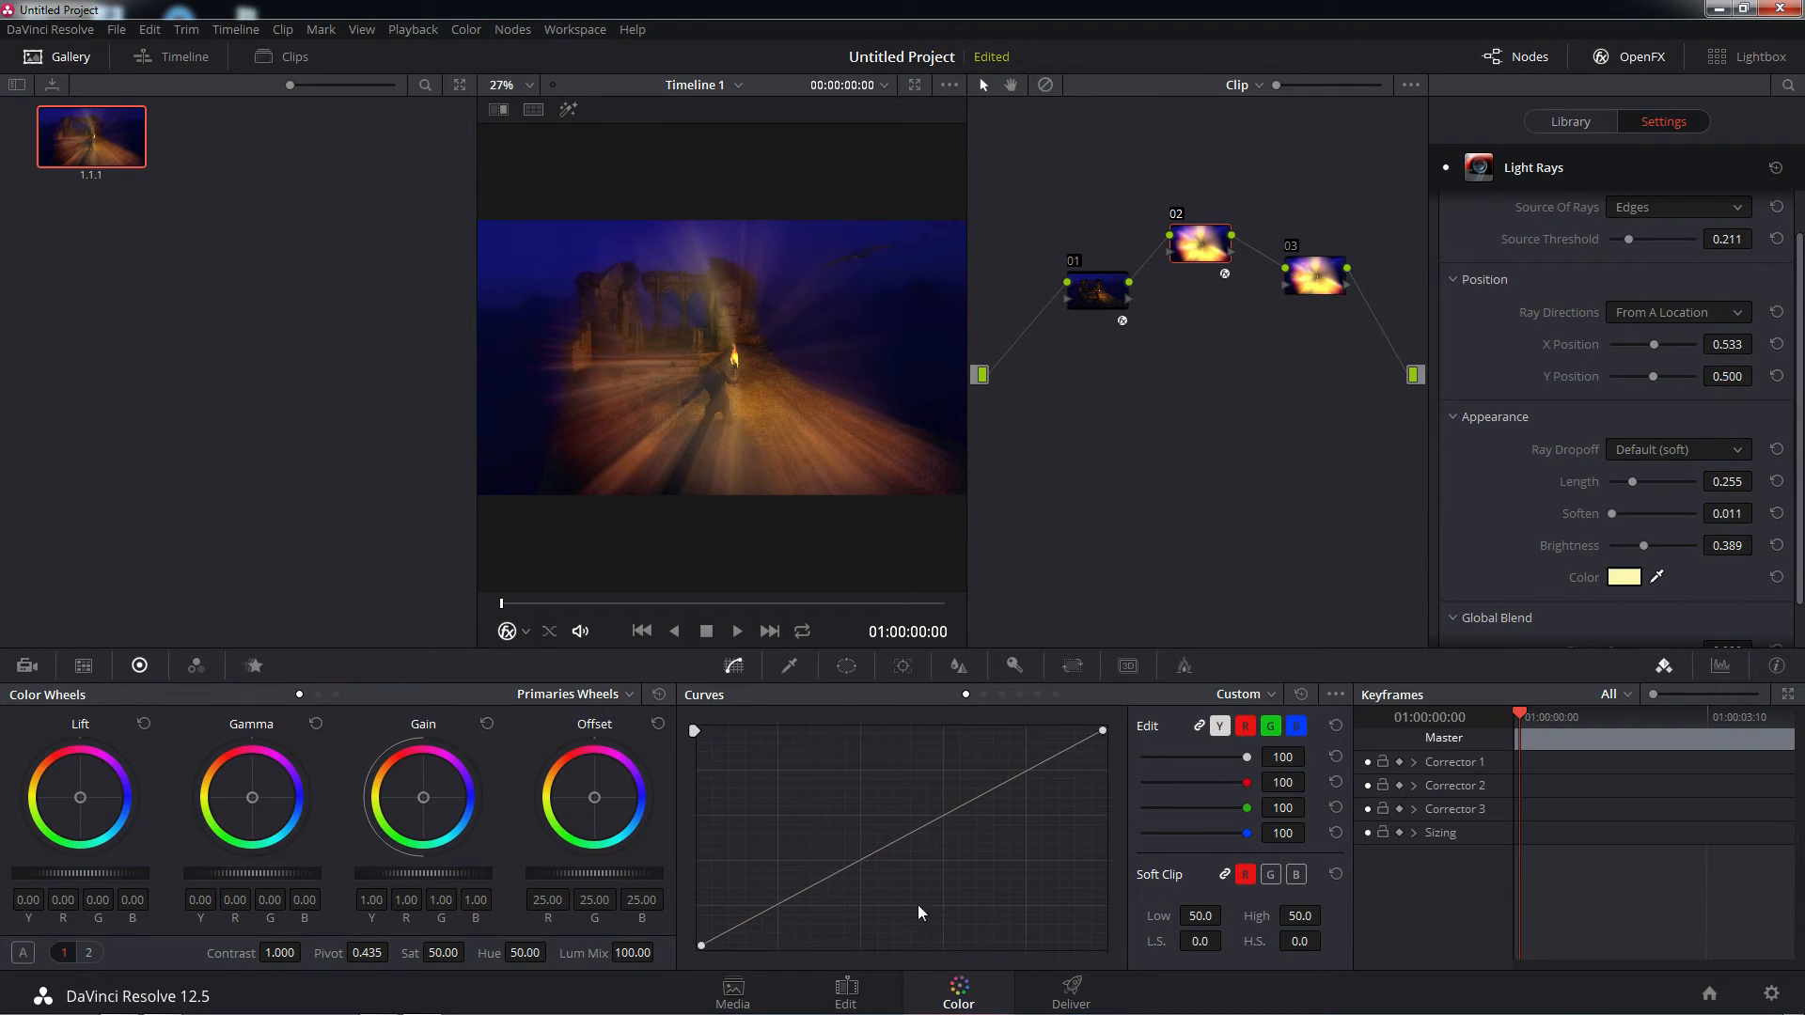
left_click(845, 992)
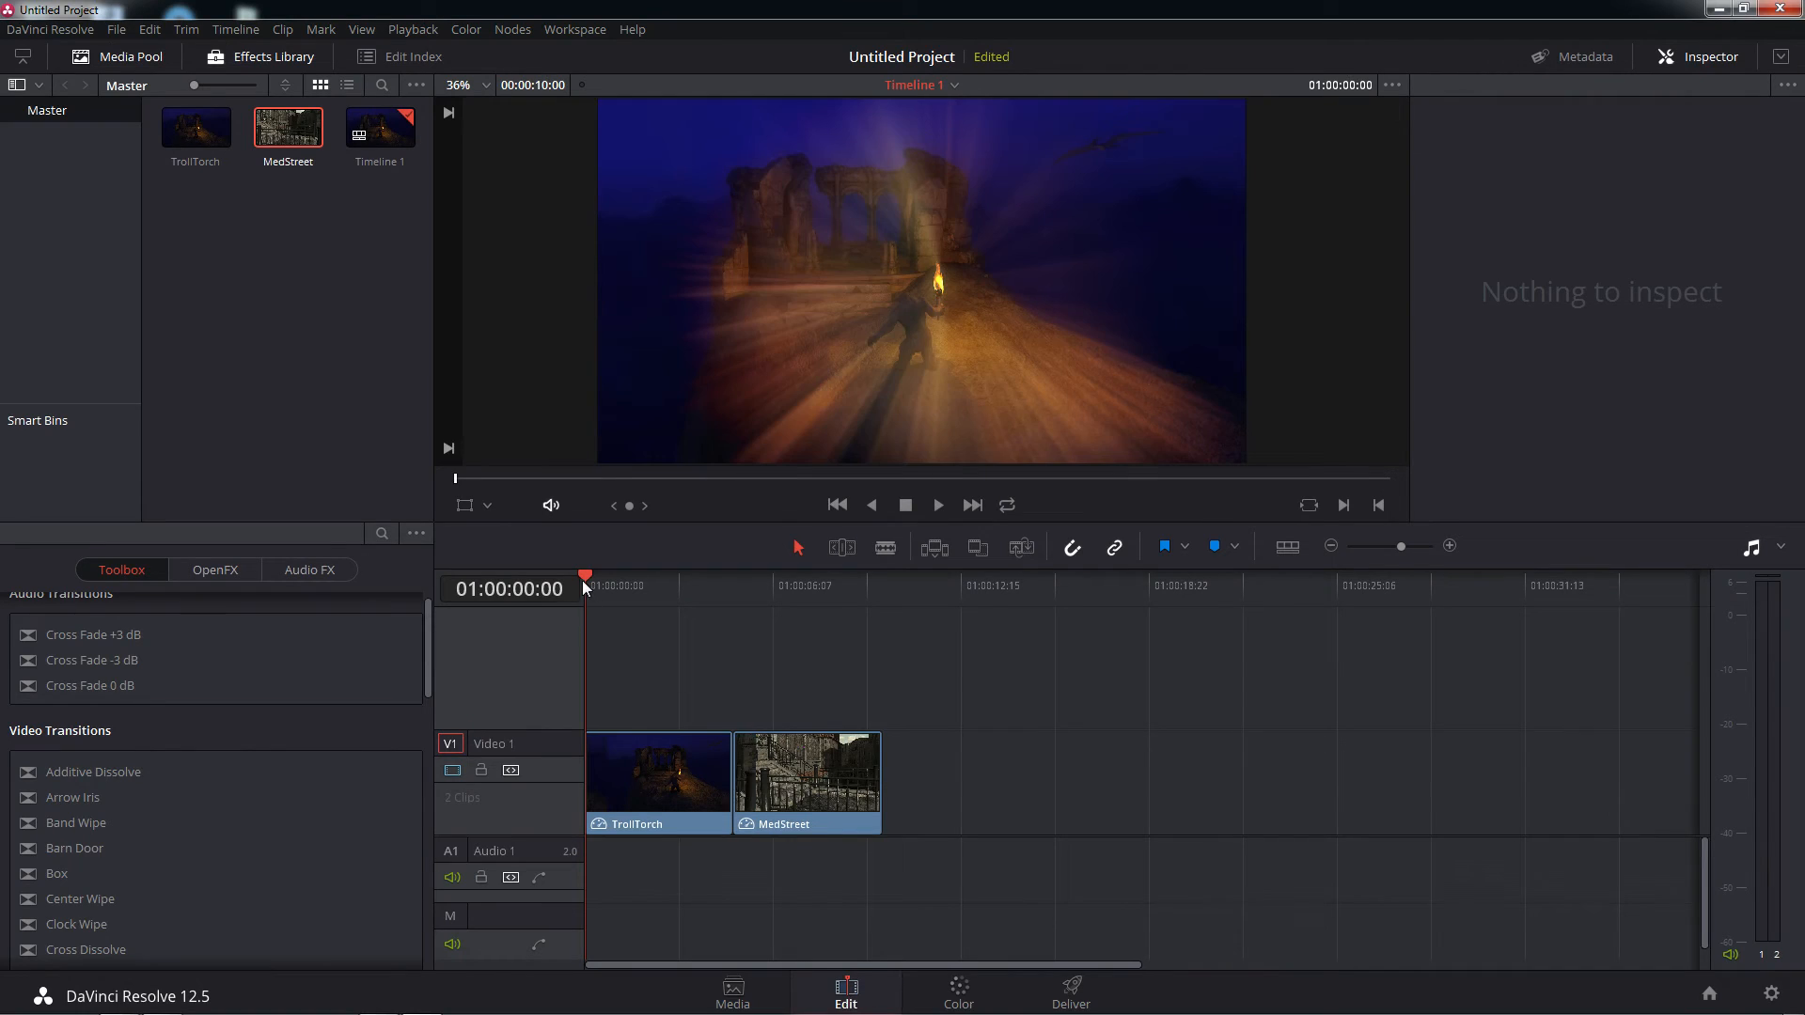
left_click_drag(583, 579, 786, 583)
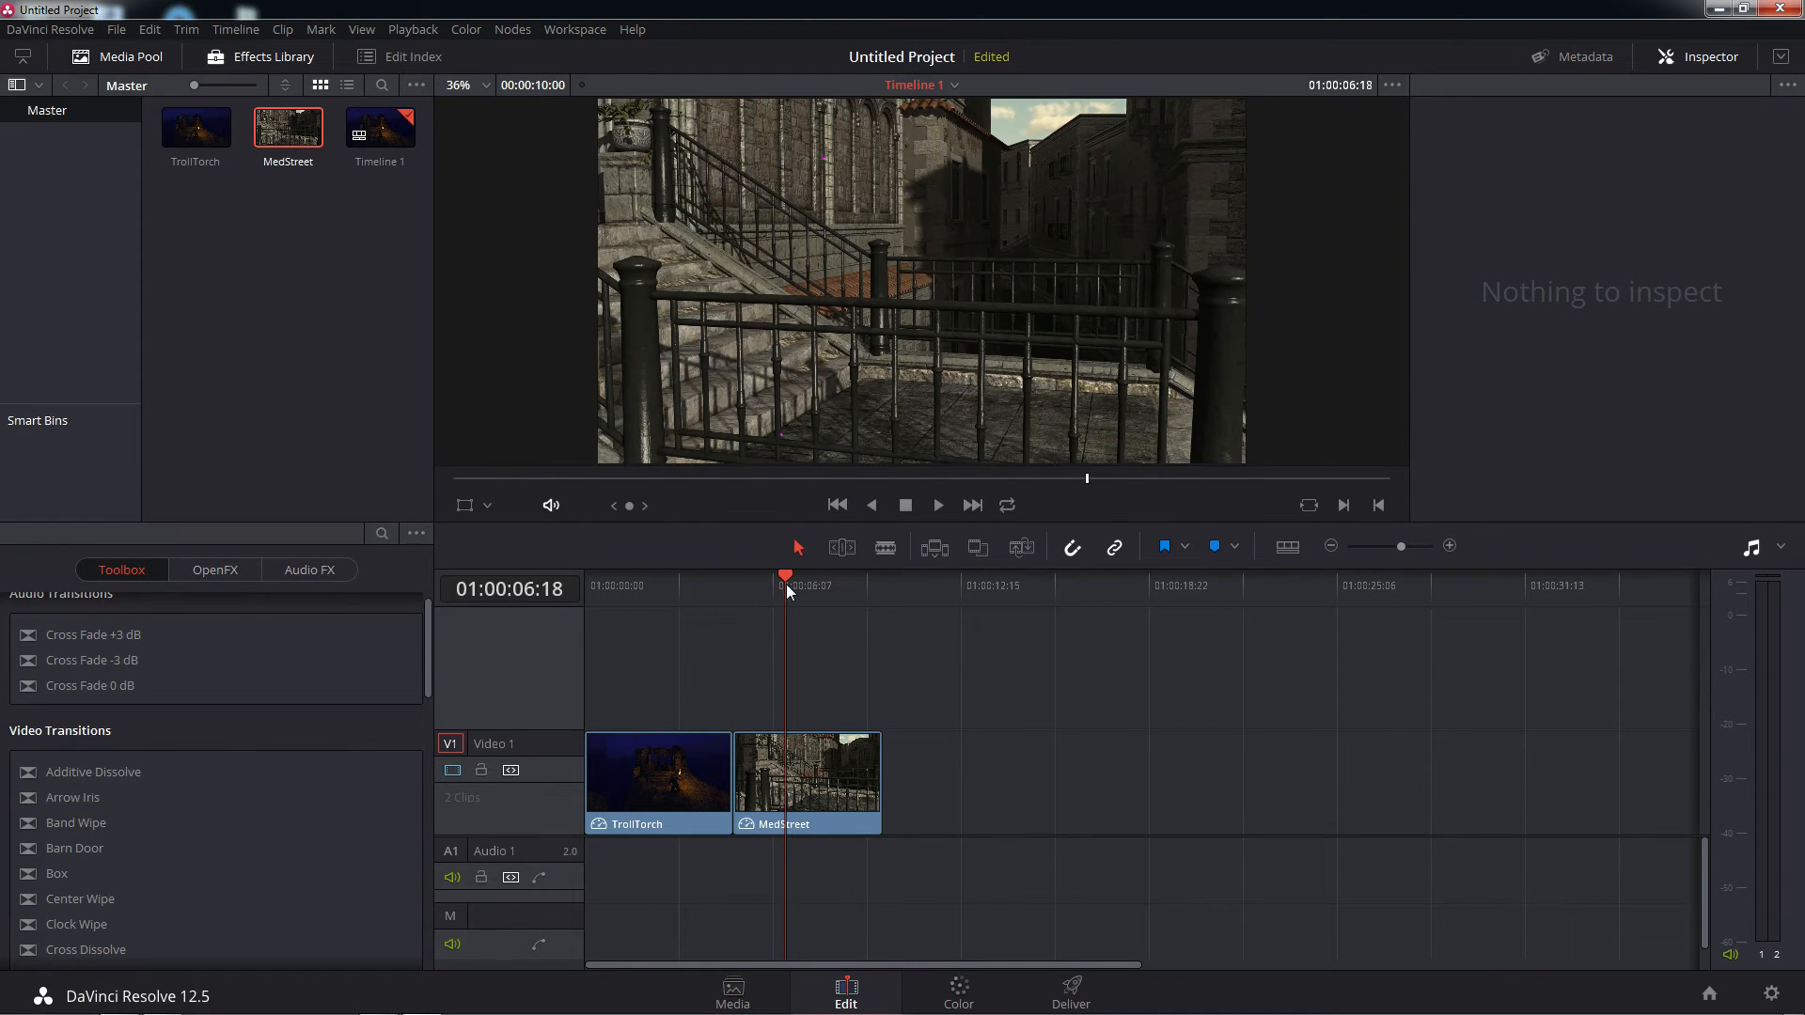
Reset the grade of node 01 on the MedStreet clip in the Color page
left_click(959, 989)
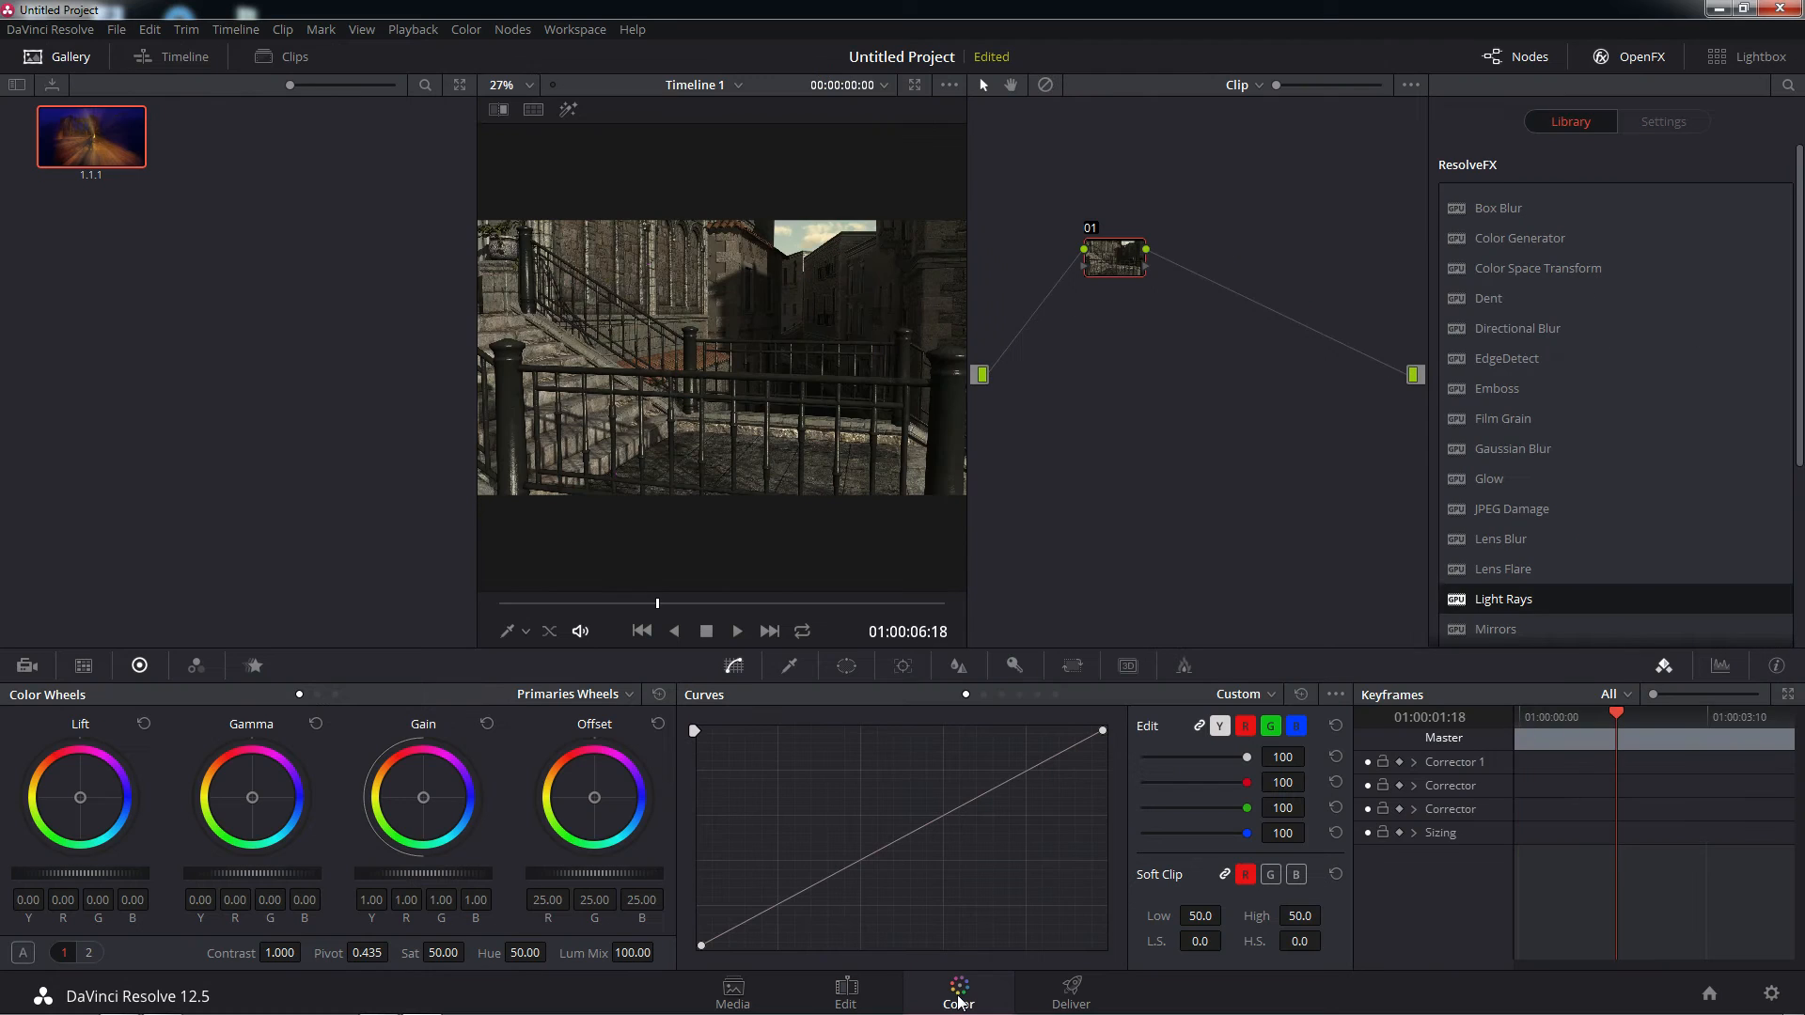
right_click(1116, 263)
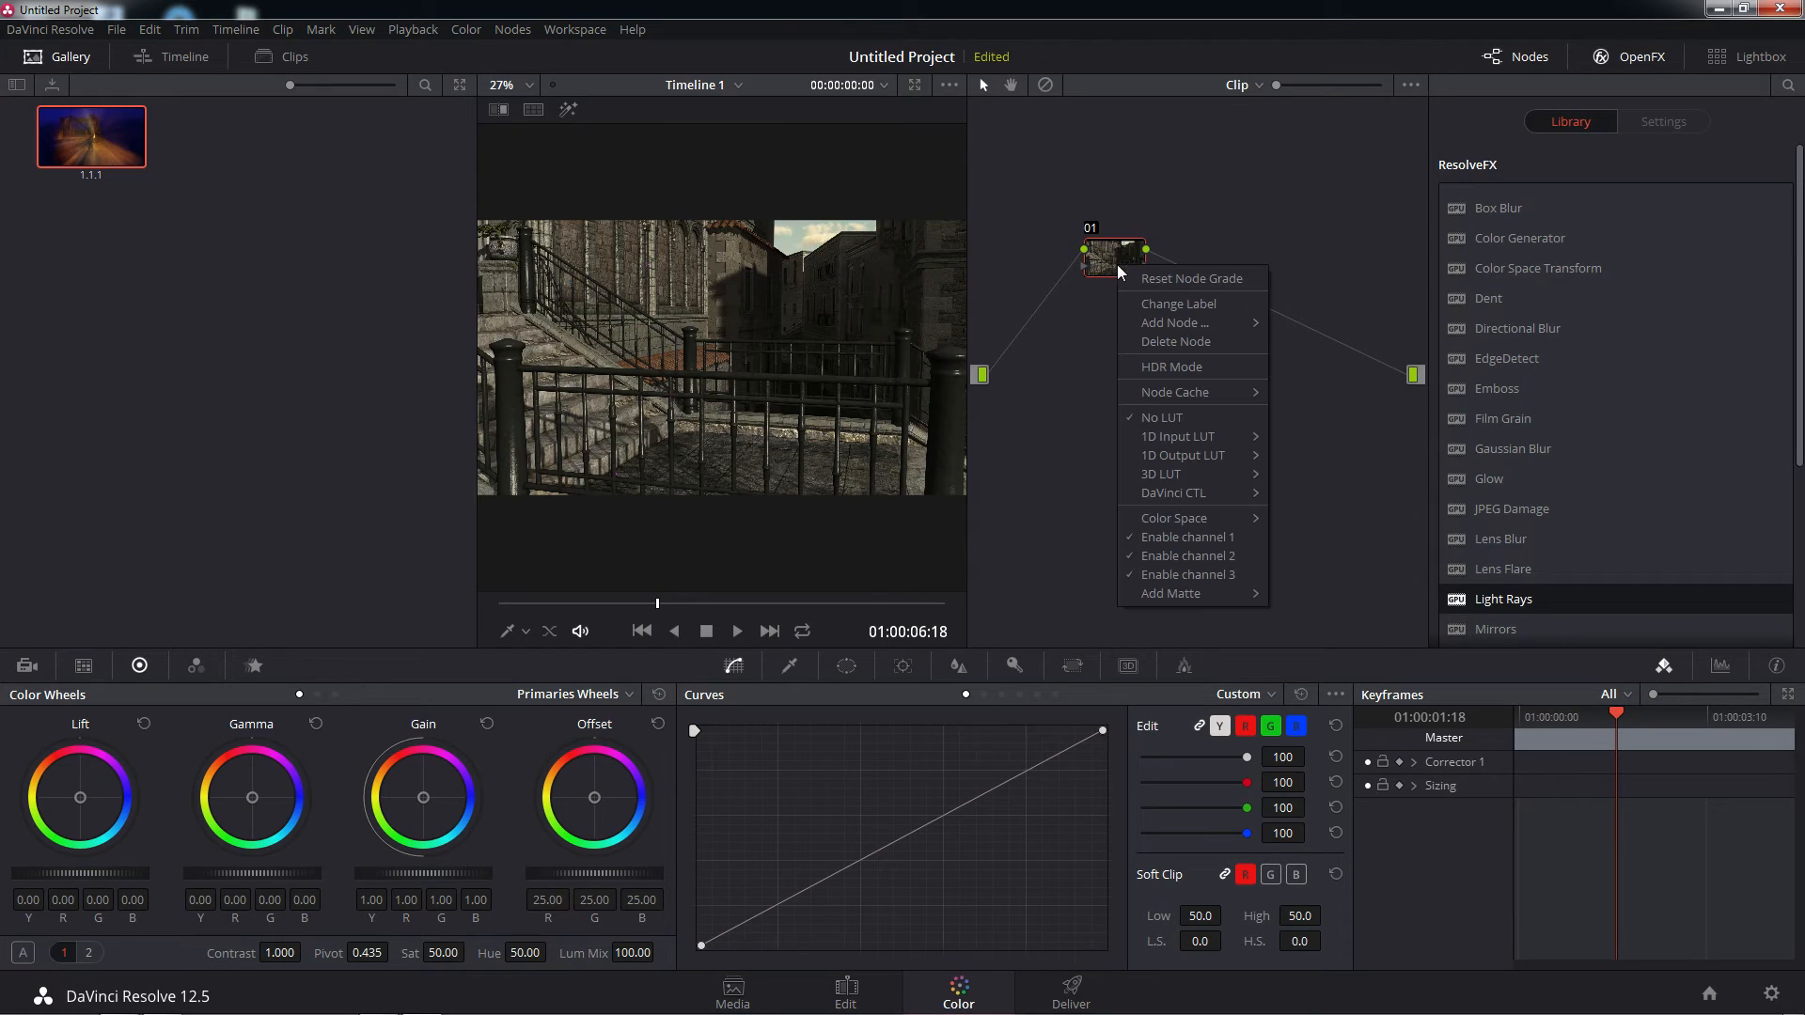
left_click(1157, 278)
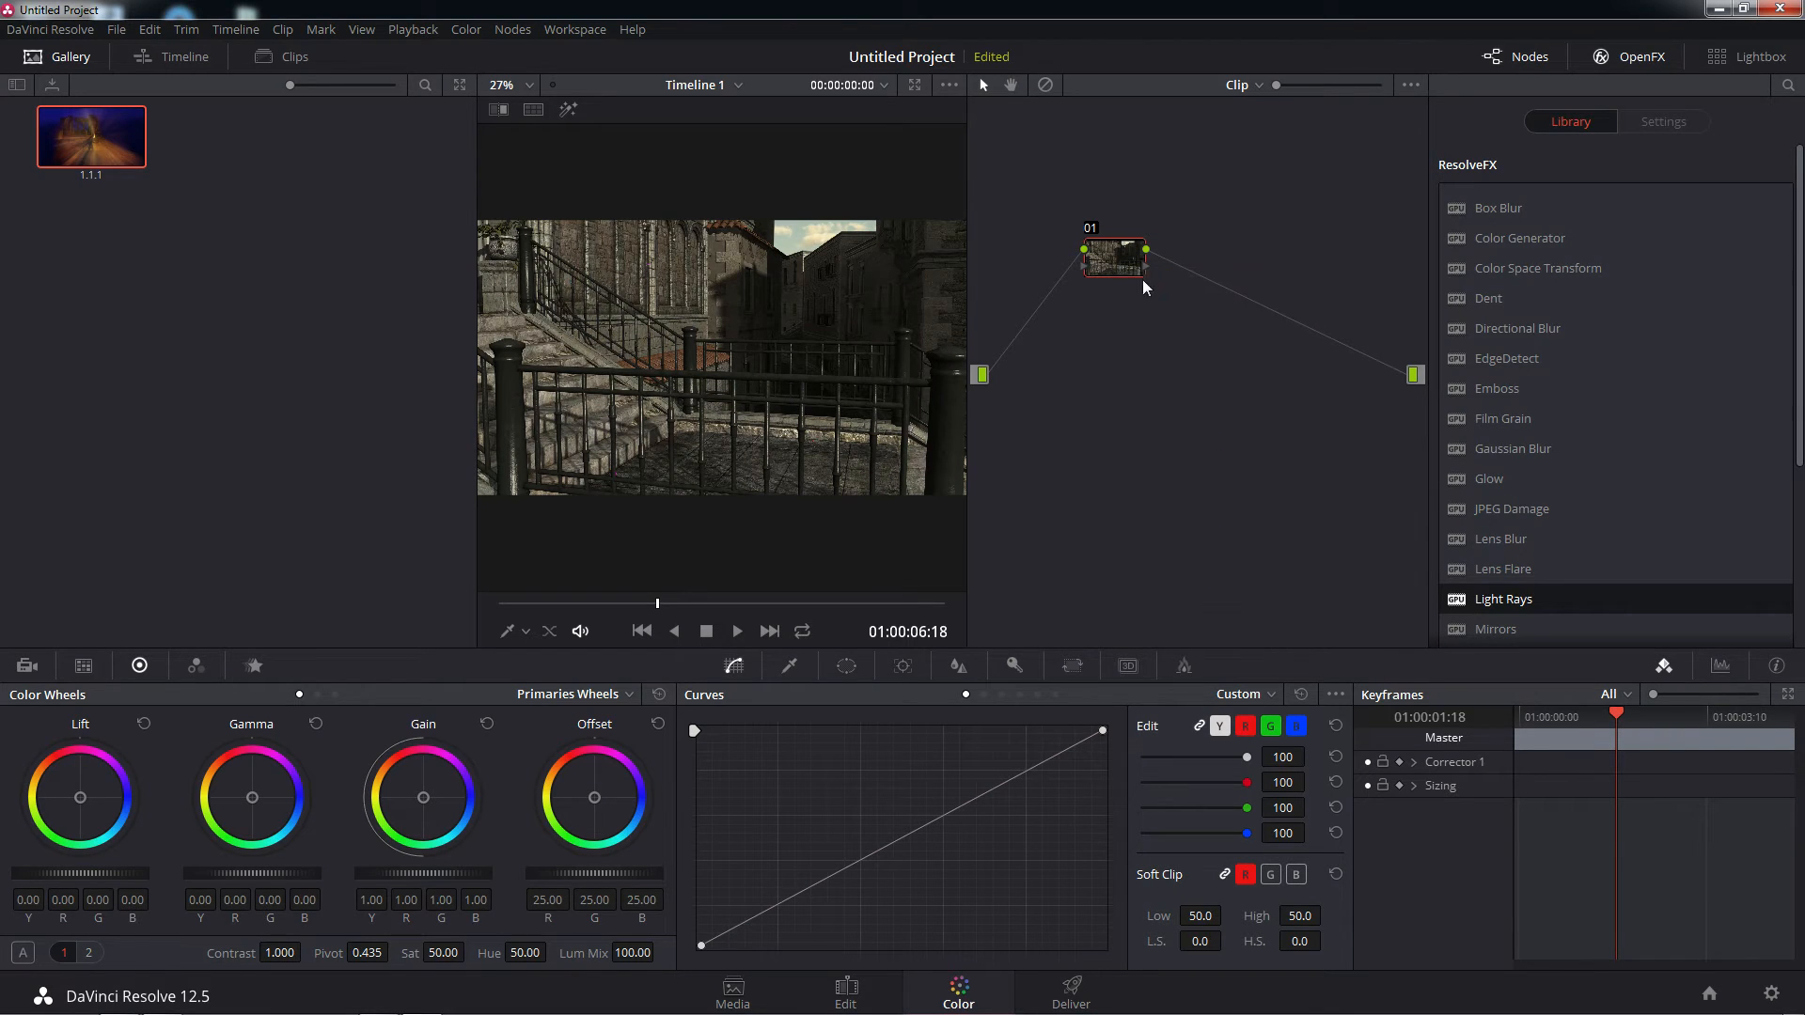
Try gallery still 1.1.1's grade on the MedStreet clip, arranging its nodes in a row, and reset all grades and nodes
left_click_drag(1127, 268, 1099, 275)
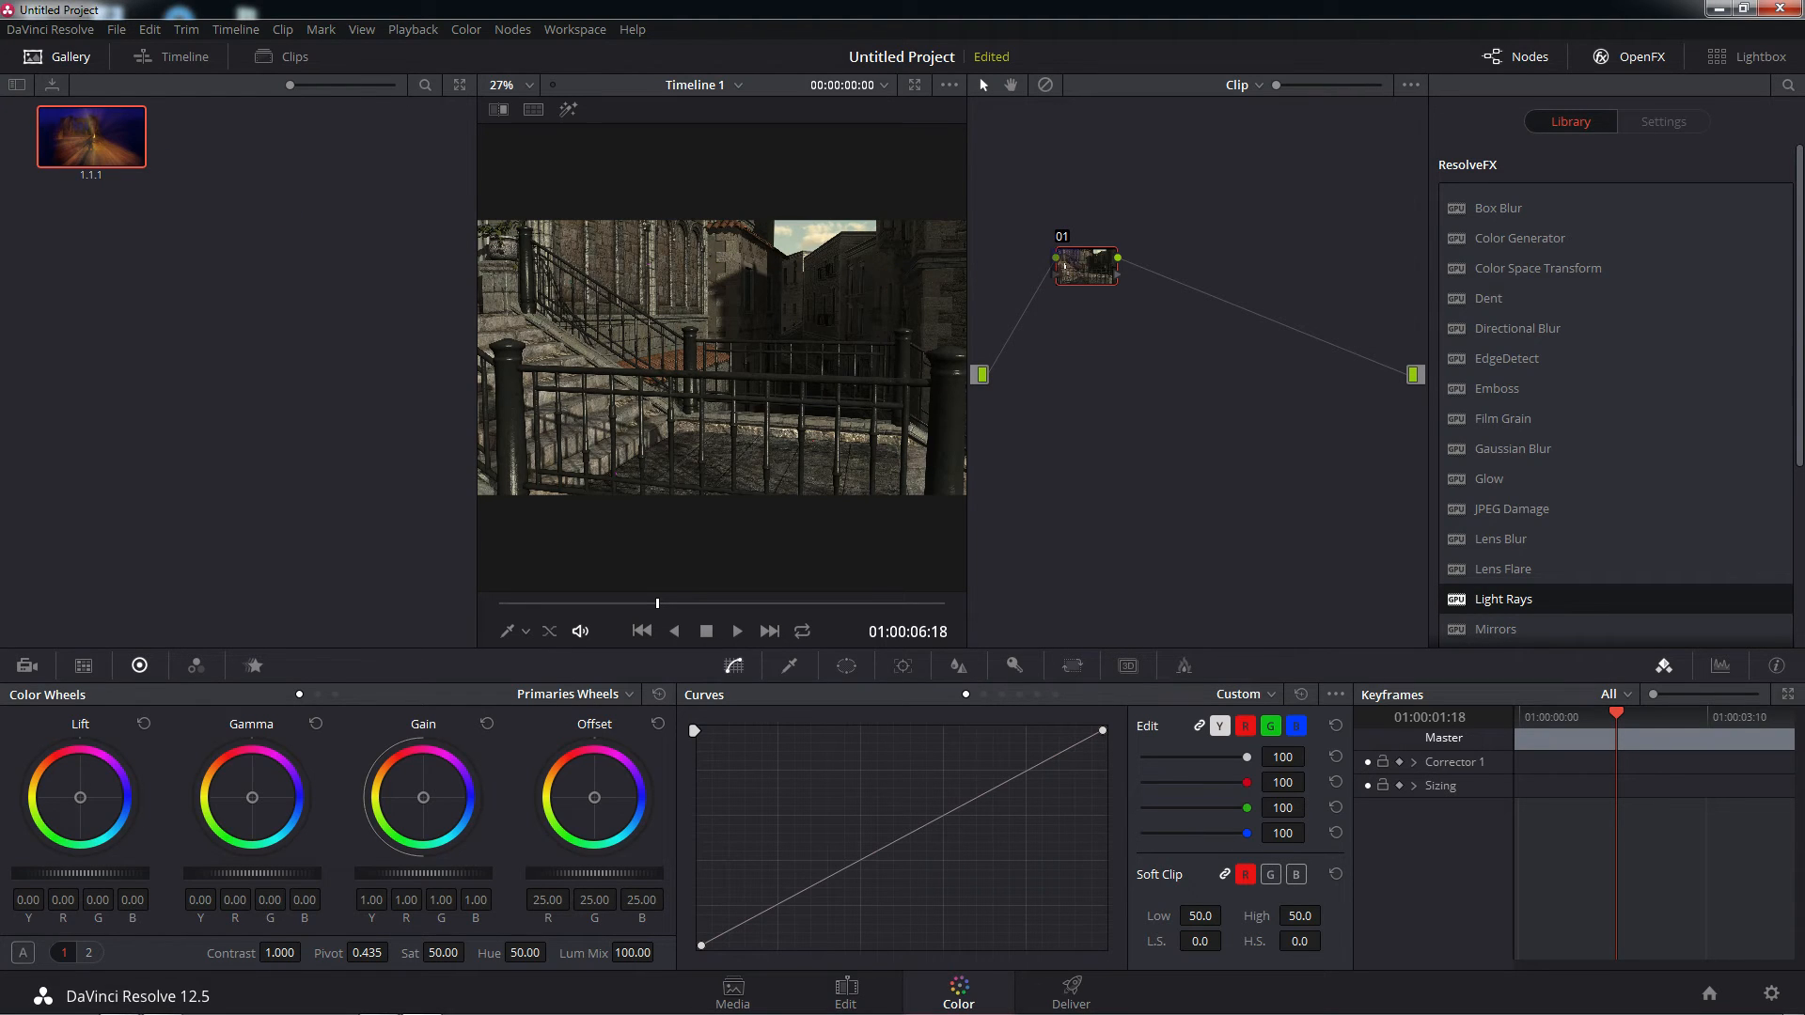
left_click_drag(1064, 253, 1065, 253)
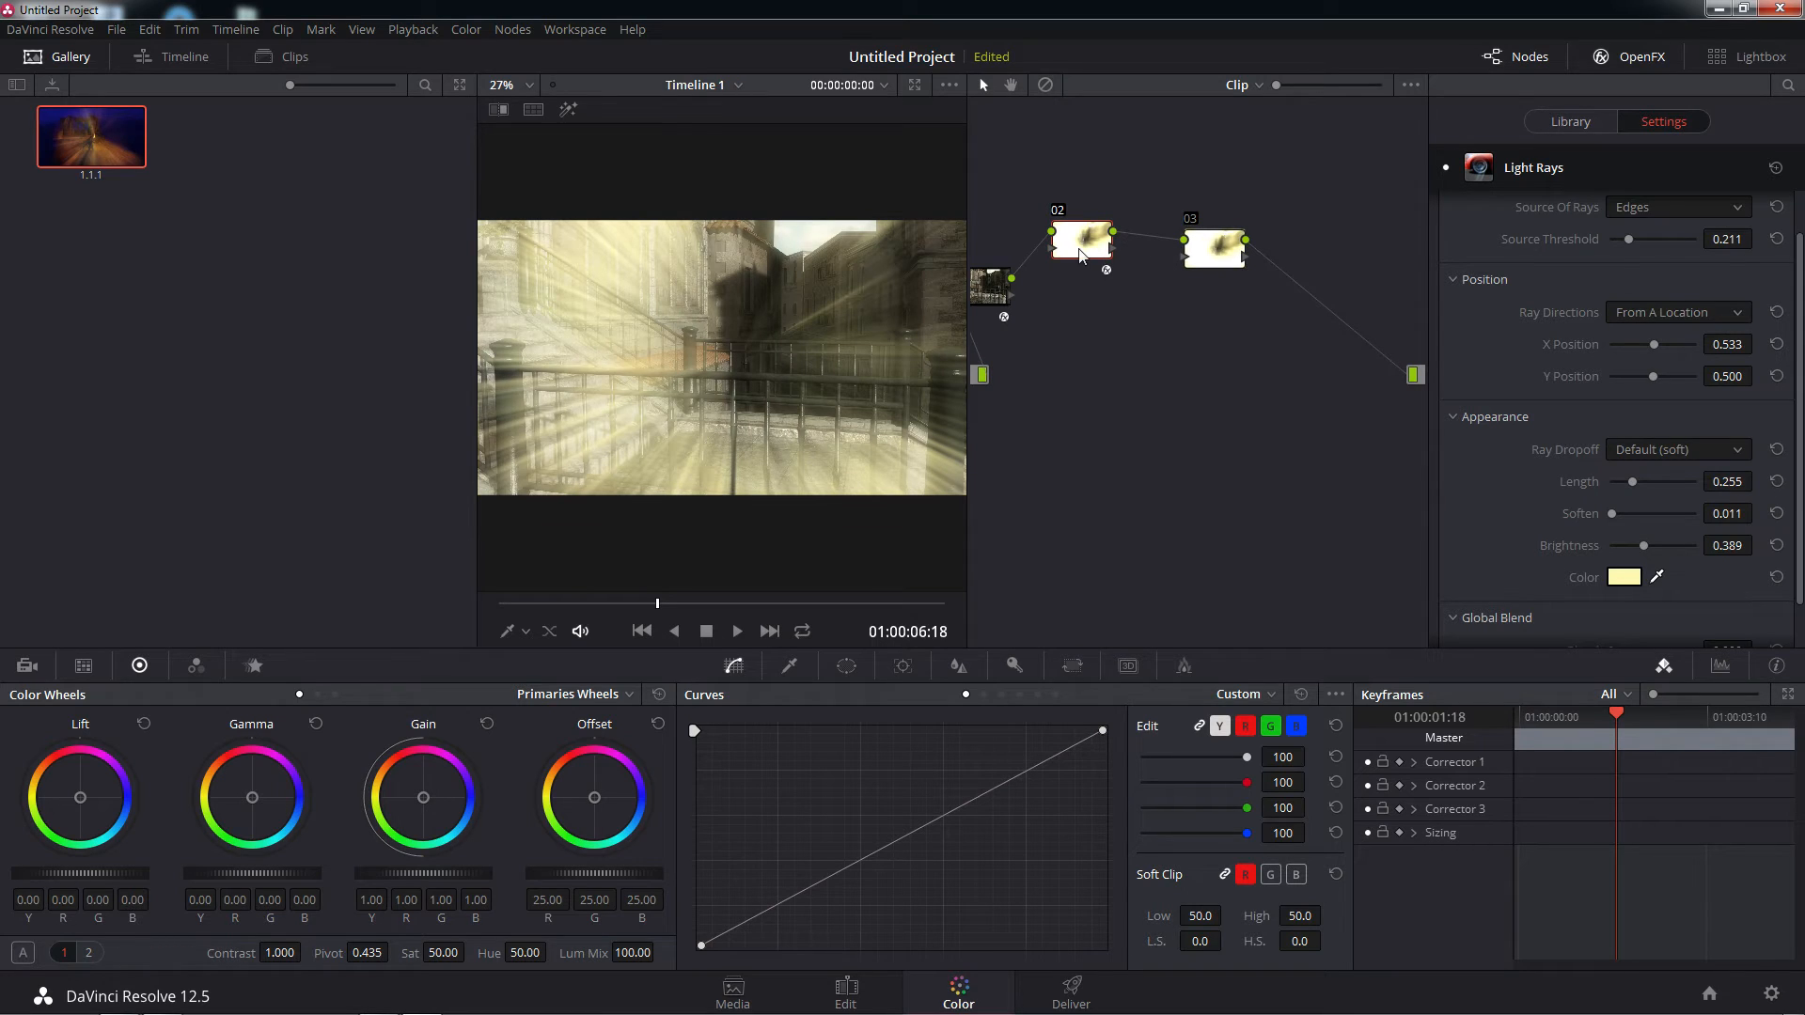
left_click_drag(1079, 250, 1128, 265)
left_click_drag(983, 286, 1042, 260)
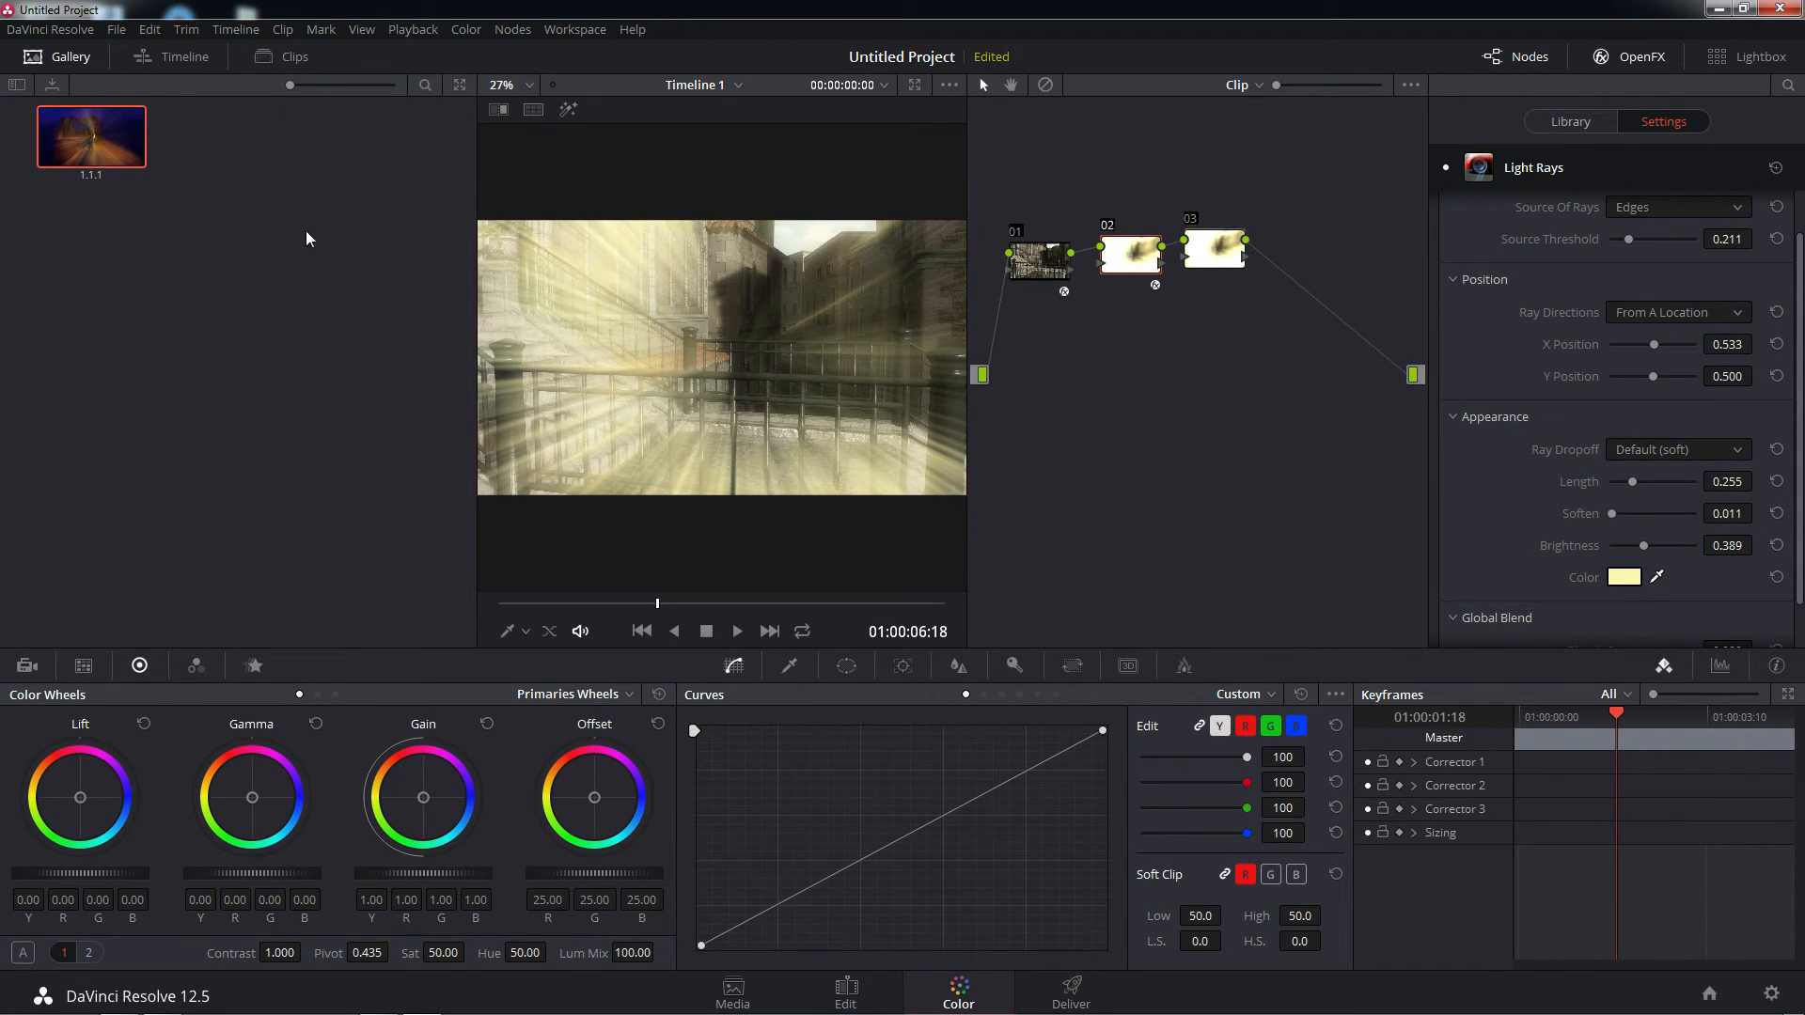
right_click(1178, 351)
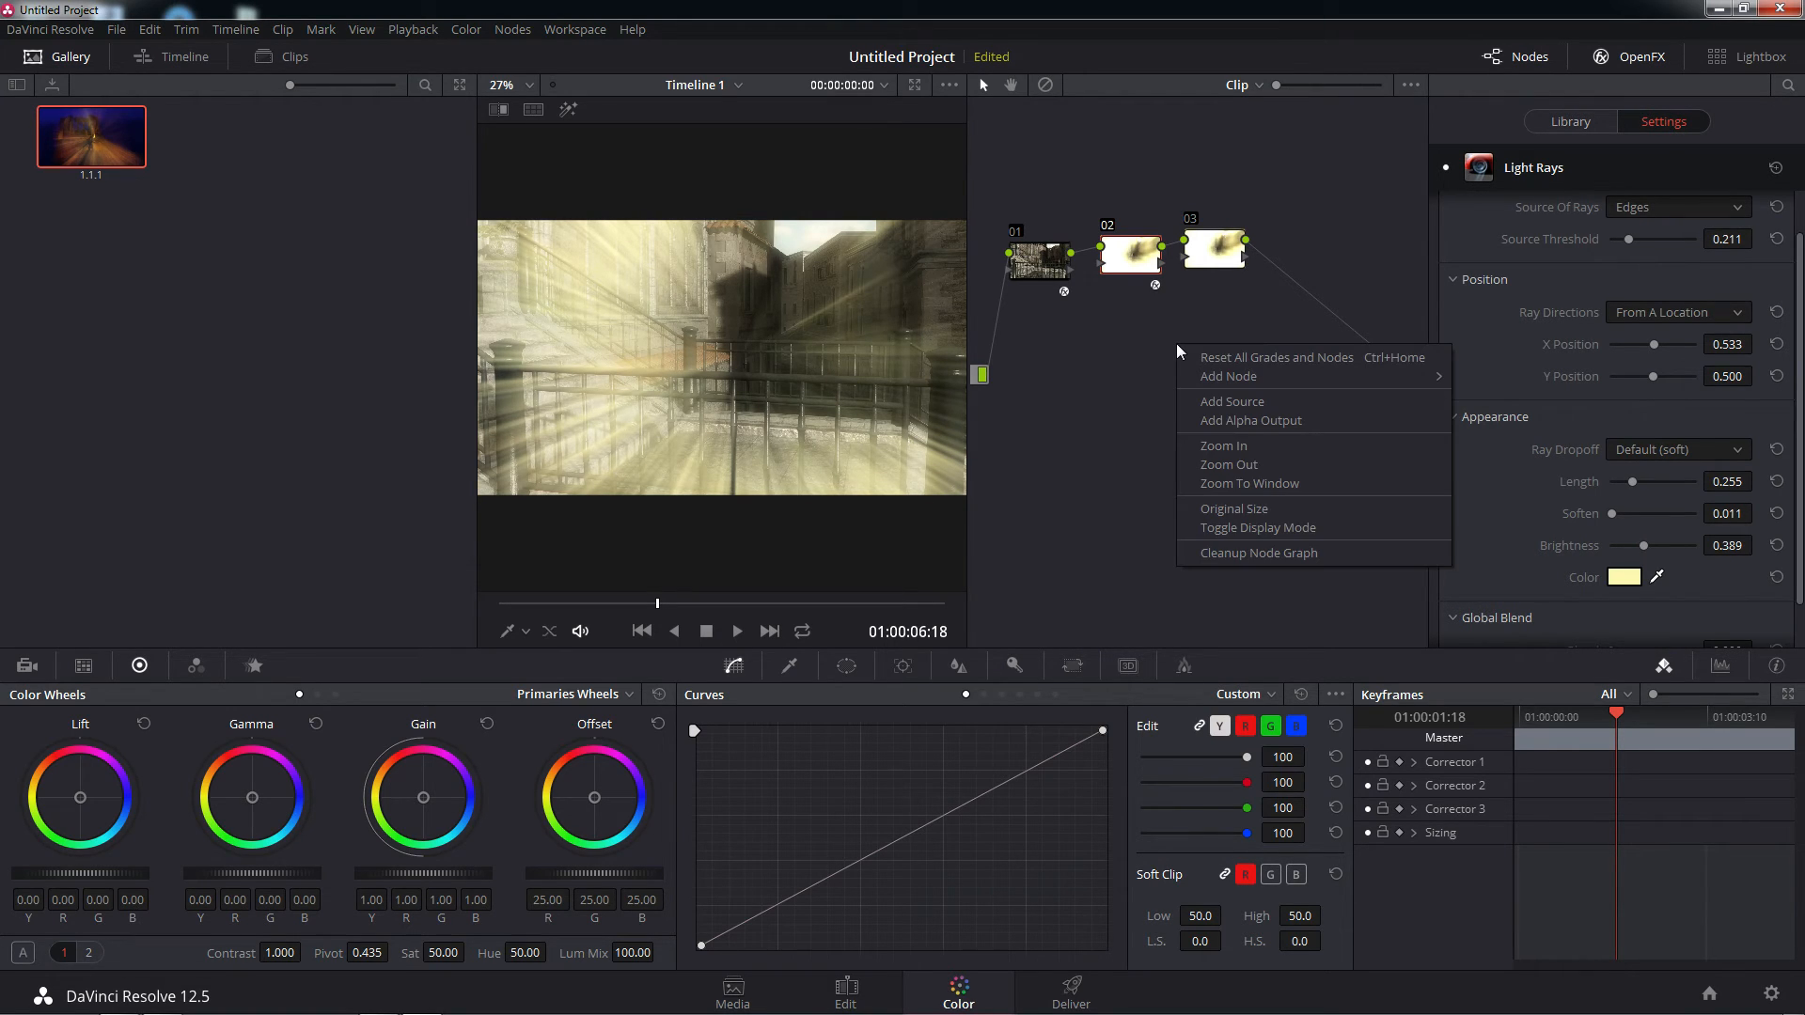
left_click(1294, 358)
Reposition node 01 and add two serial nodes, 02 and 03, after it
left_click_drag(1107, 258, 1068, 286)
right_click(1073, 295)
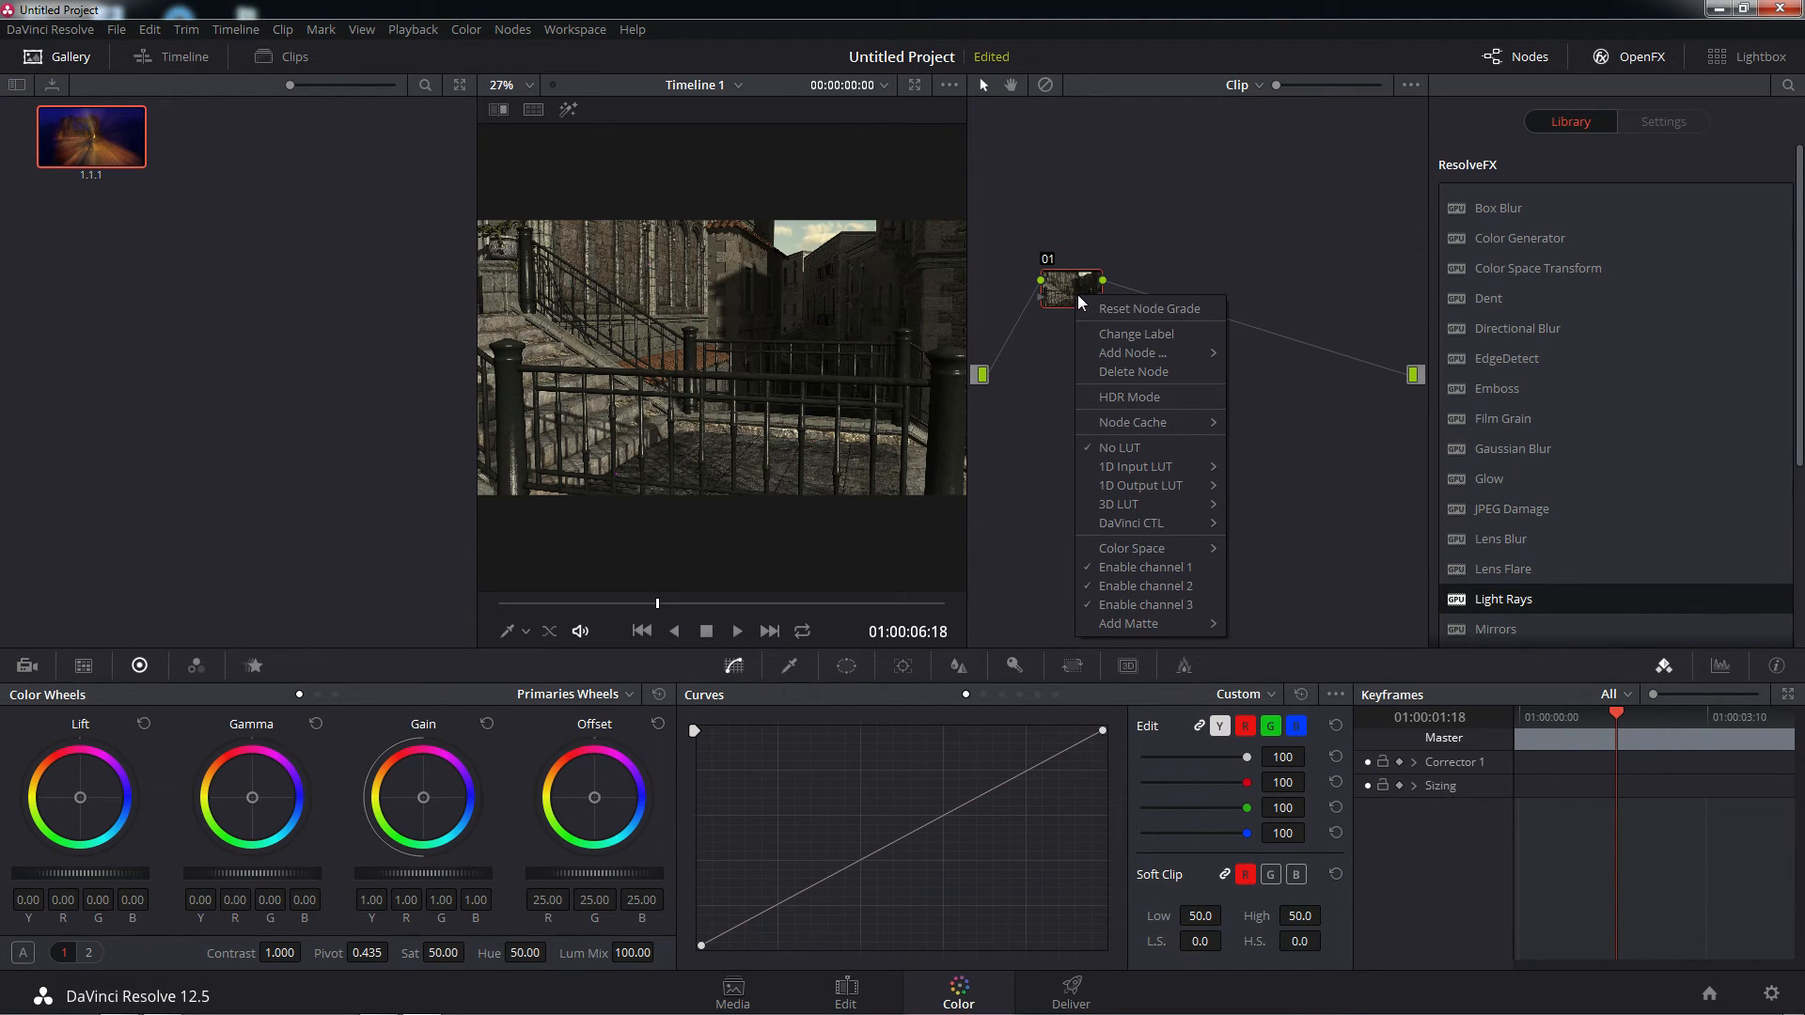
mouse_move(1128, 352)
left_click(1249, 355)
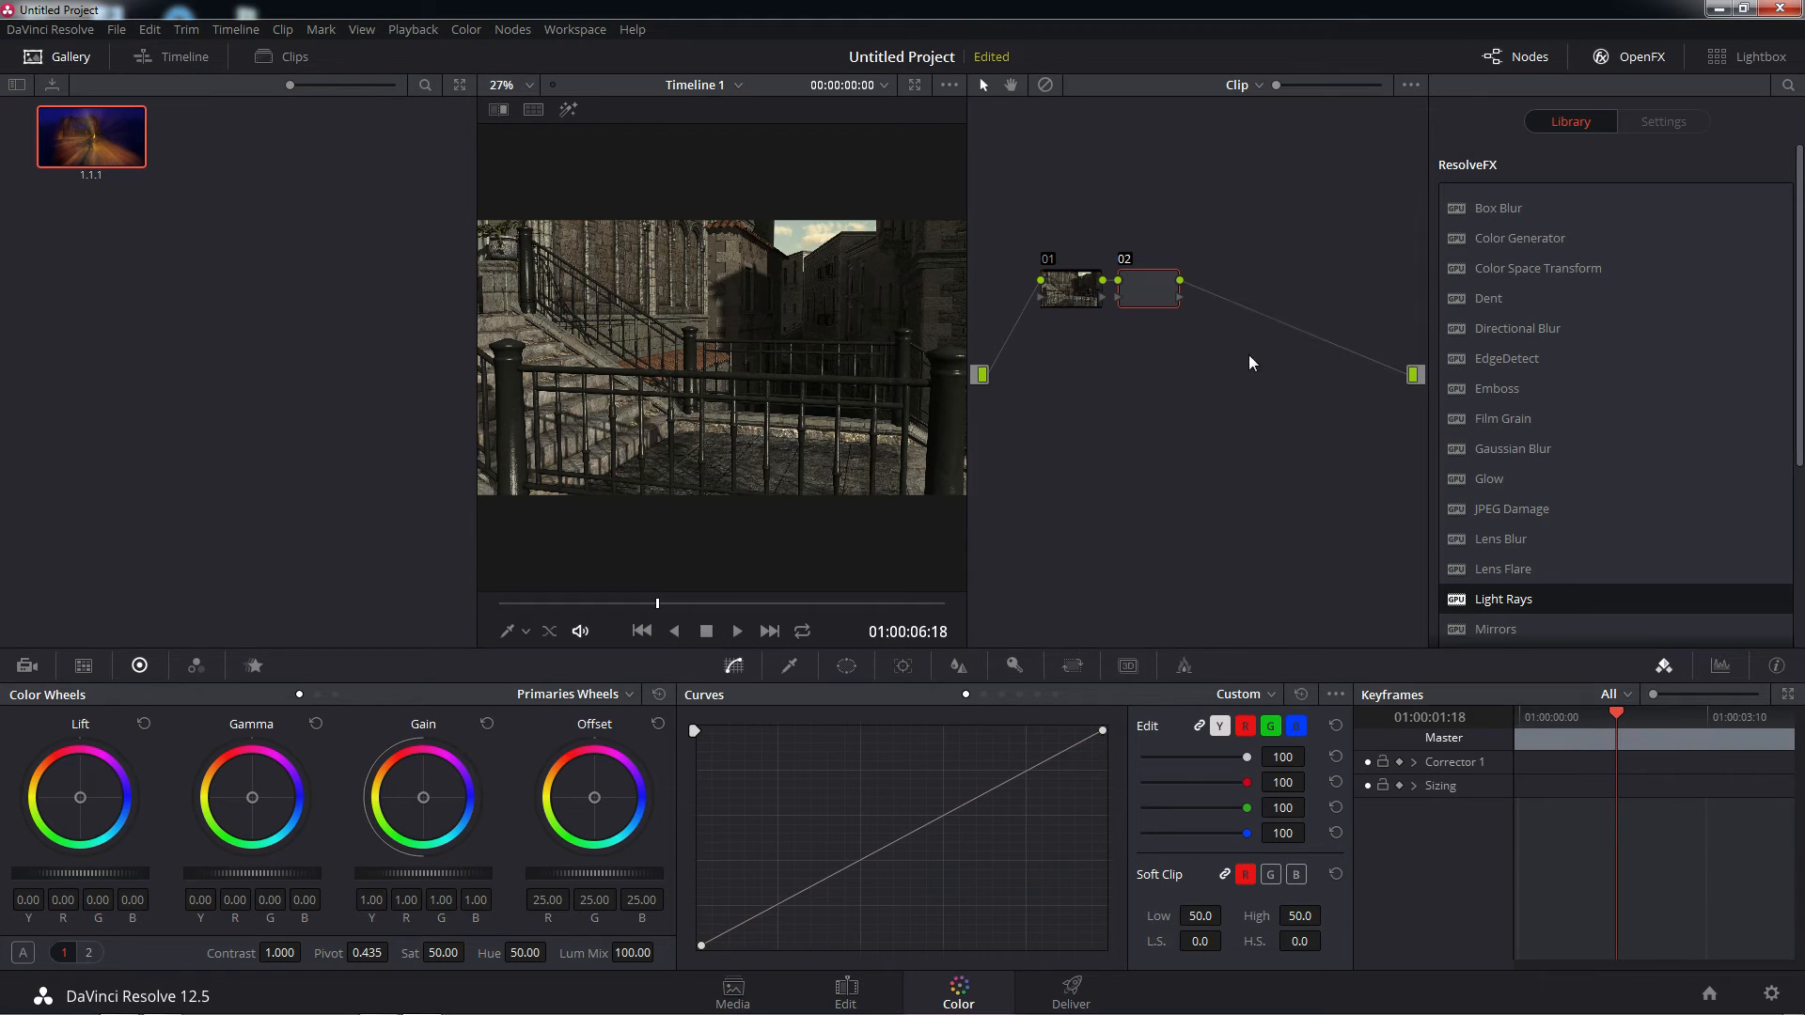
right_click(1160, 291)
mouse_move(1307, 355)
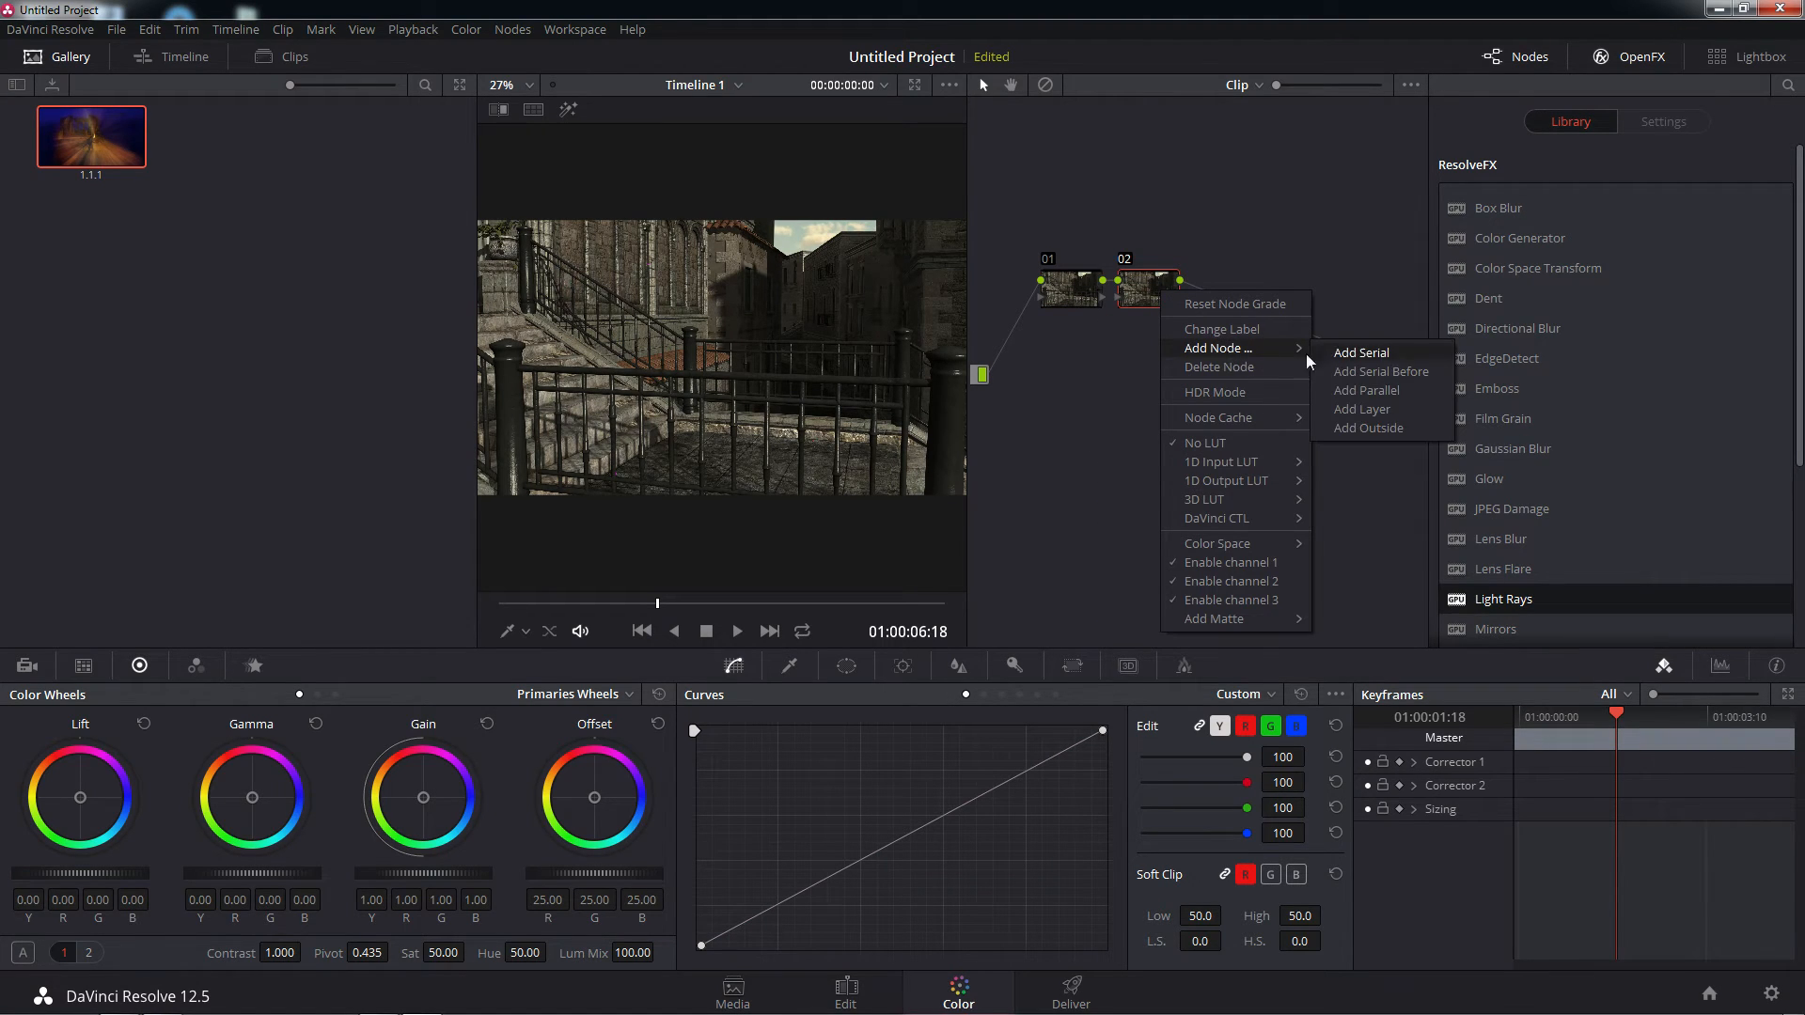
left_click(1378, 353)
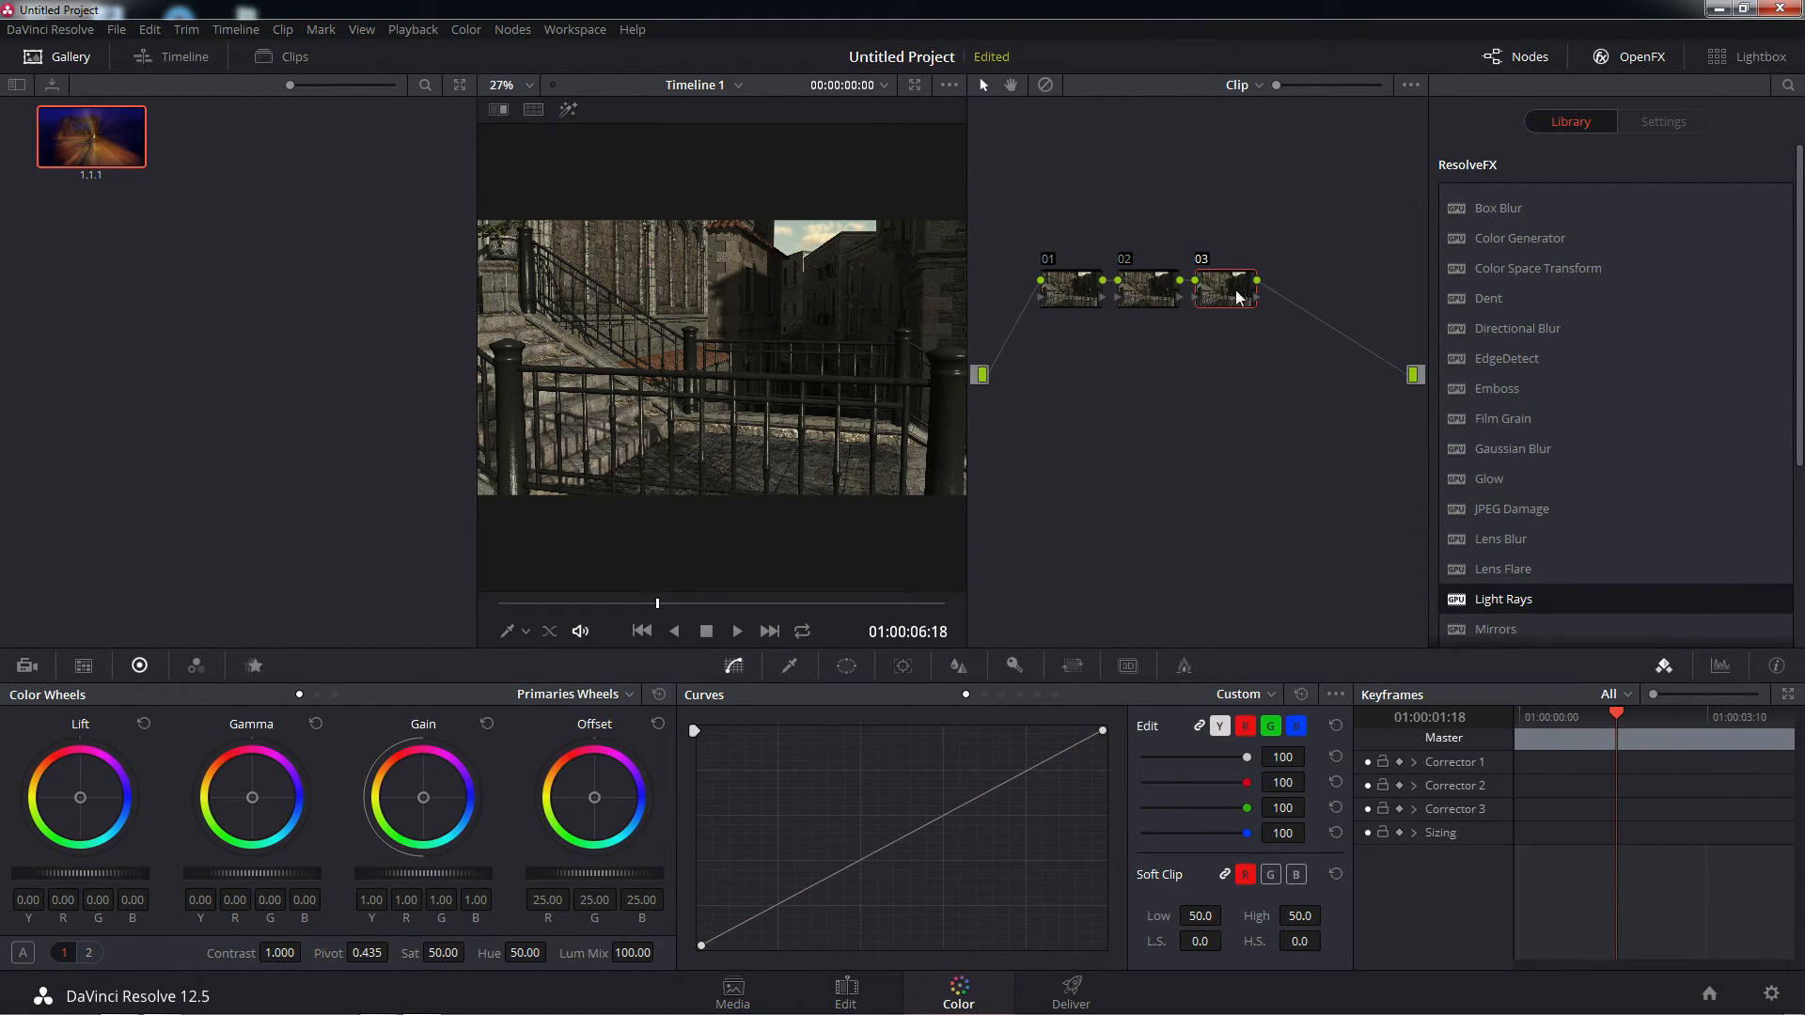
Spread nodes 01, 02 and 03 apart in the node graph, placing node 02 slightly above the others
left_click_drag(1226, 289, 1301, 295)
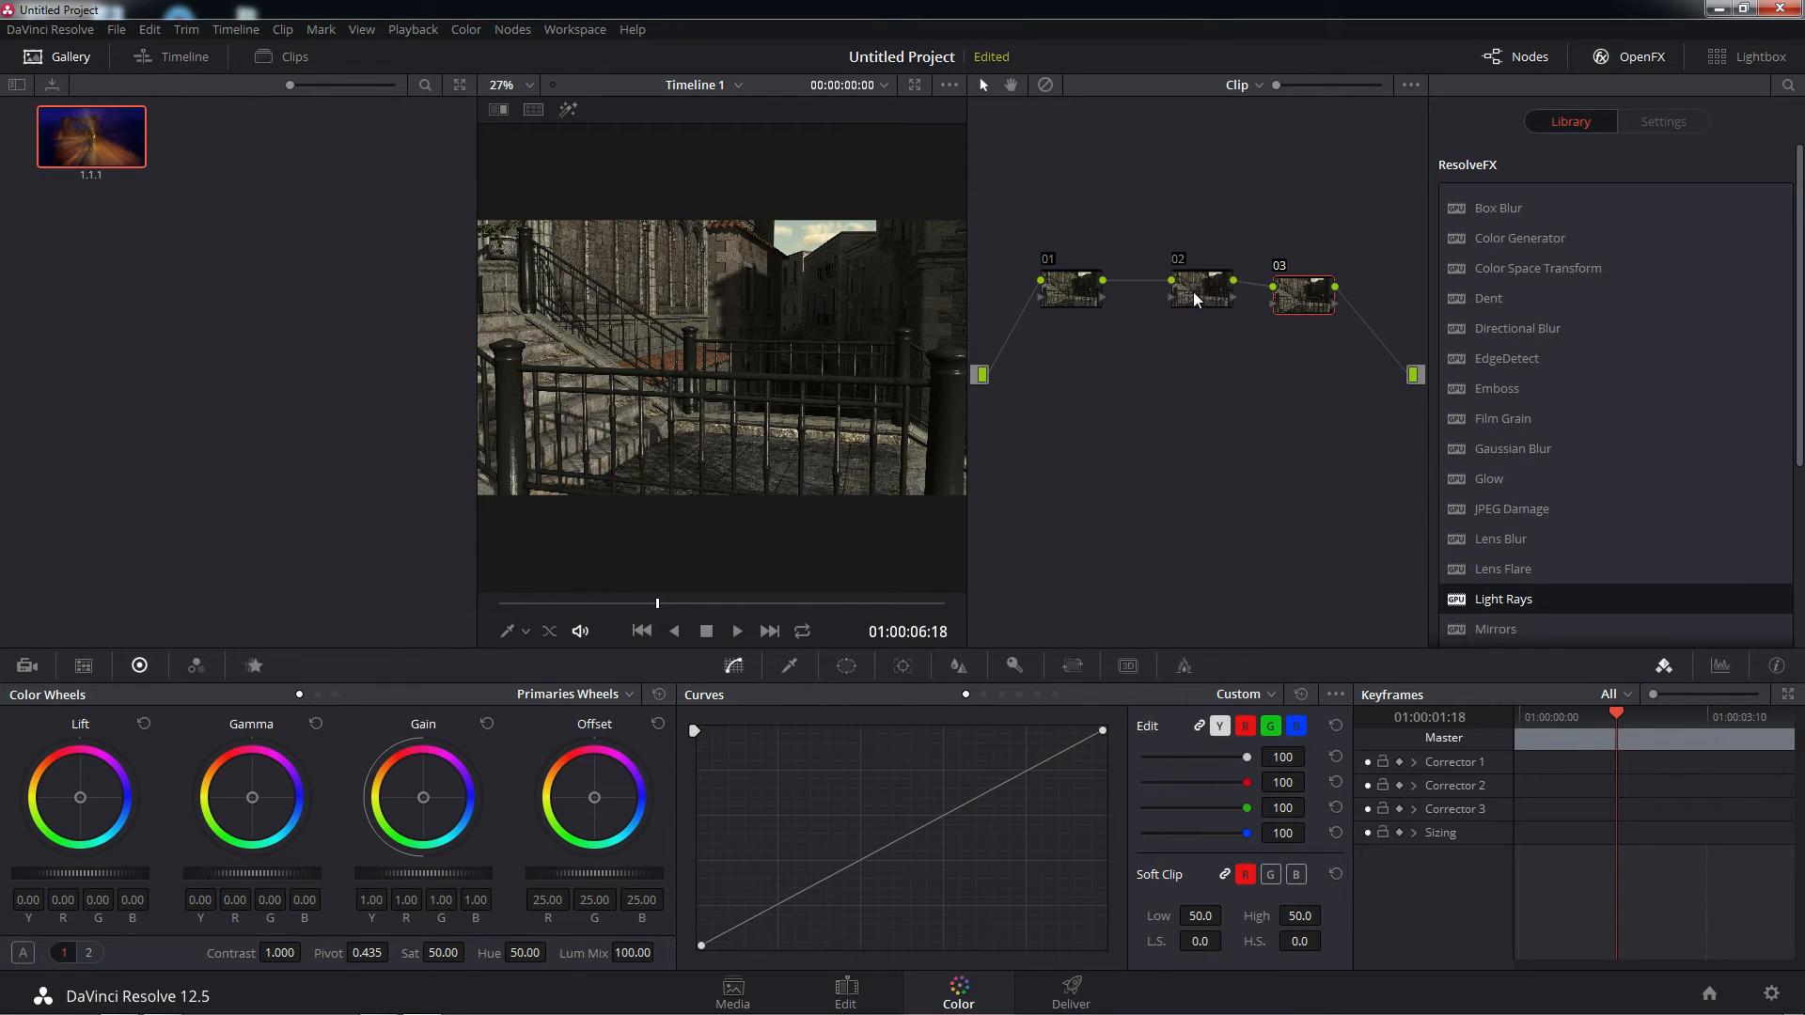
left_click_drag(1192, 291, 1182, 291)
left_click_drag(1070, 289, 1063, 272)
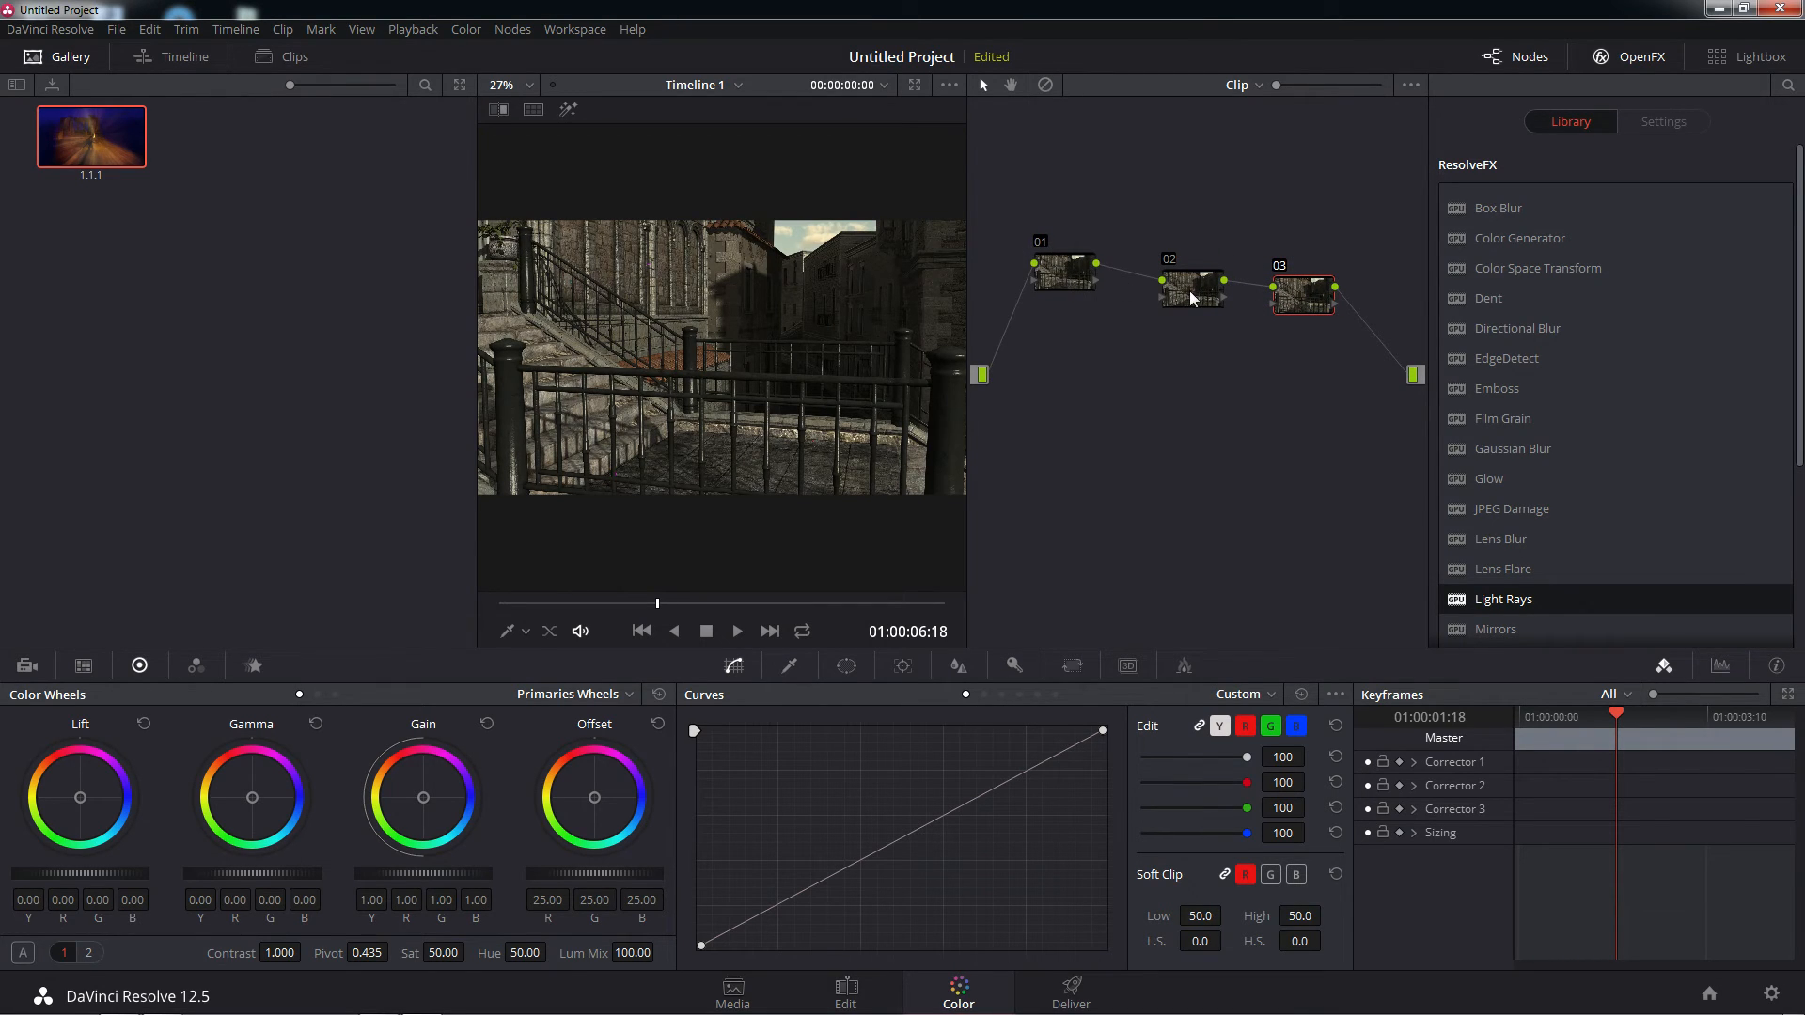
left_click_drag(1190, 299, 1176, 263)
left_click_drag(1293, 299, 1299, 285)
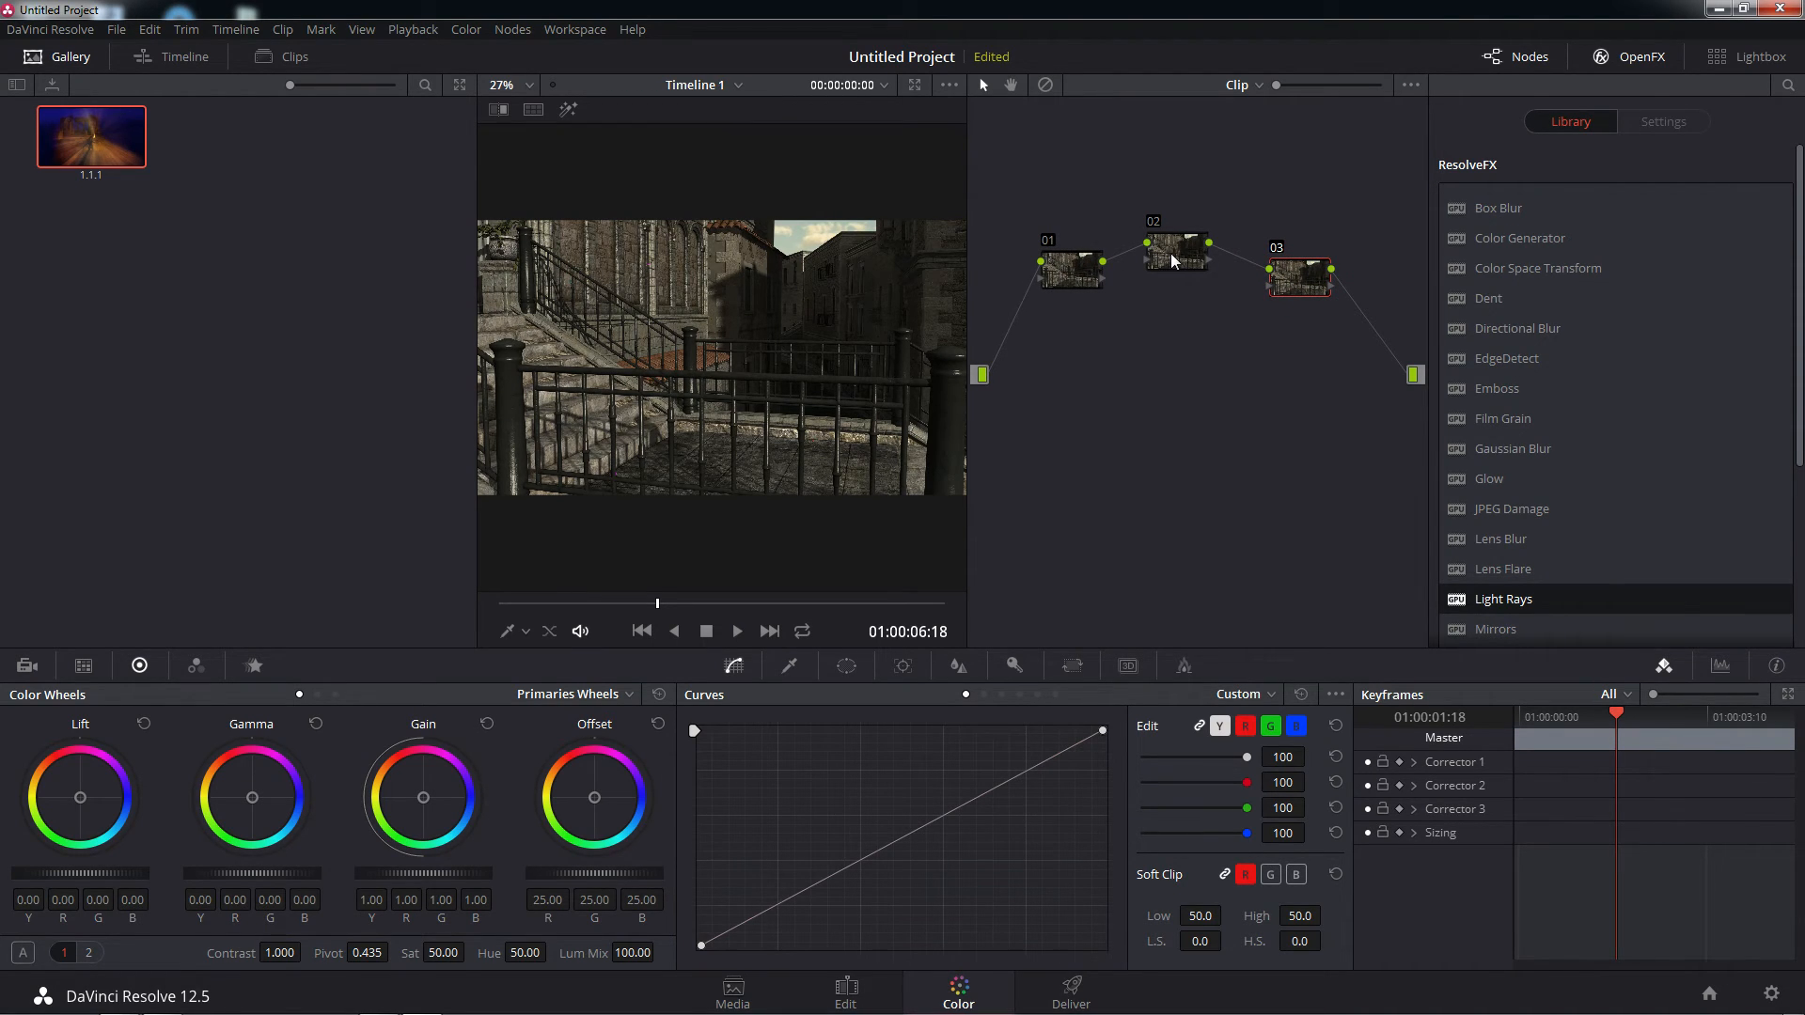
left_click_drag(1063, 271, 1065, 272)
Apply the Glow effect to node 01 and the Light Rays effect to node 02
left_click(1452, 475)
left_click_drag(1071, 280, 1069, 262)
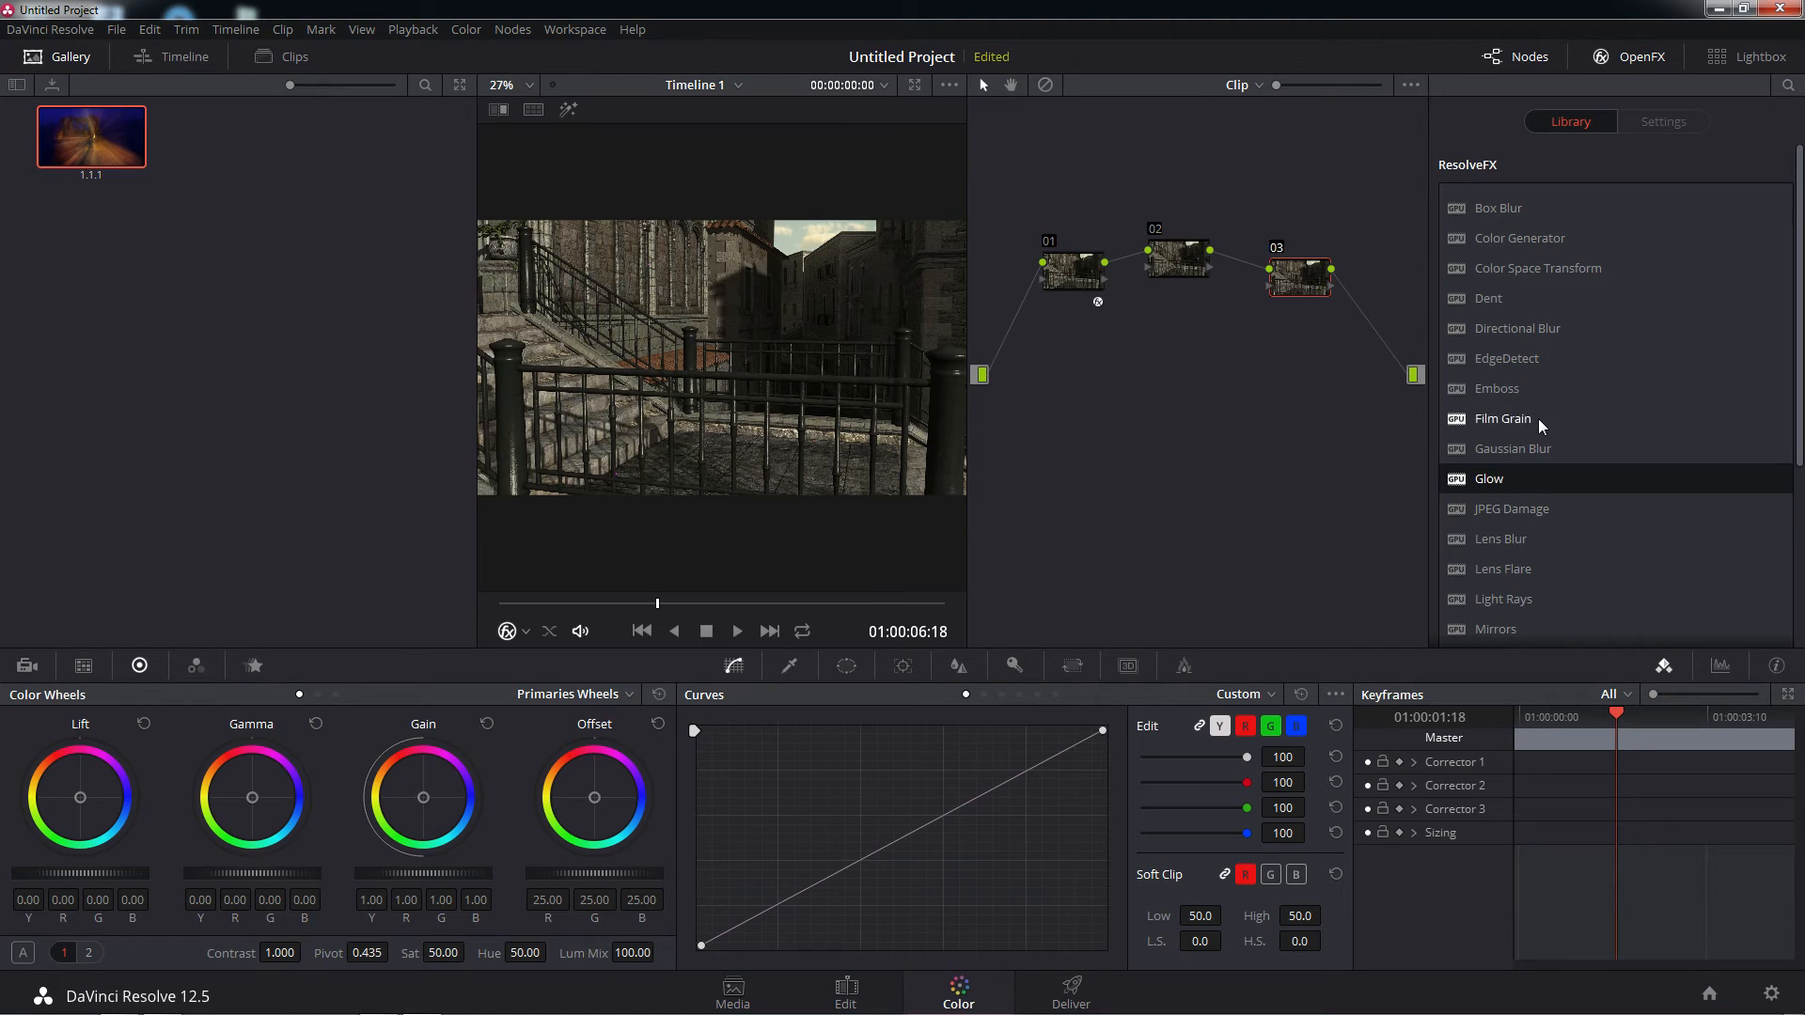
left_click_drag(1485, 592, 1175, 261)
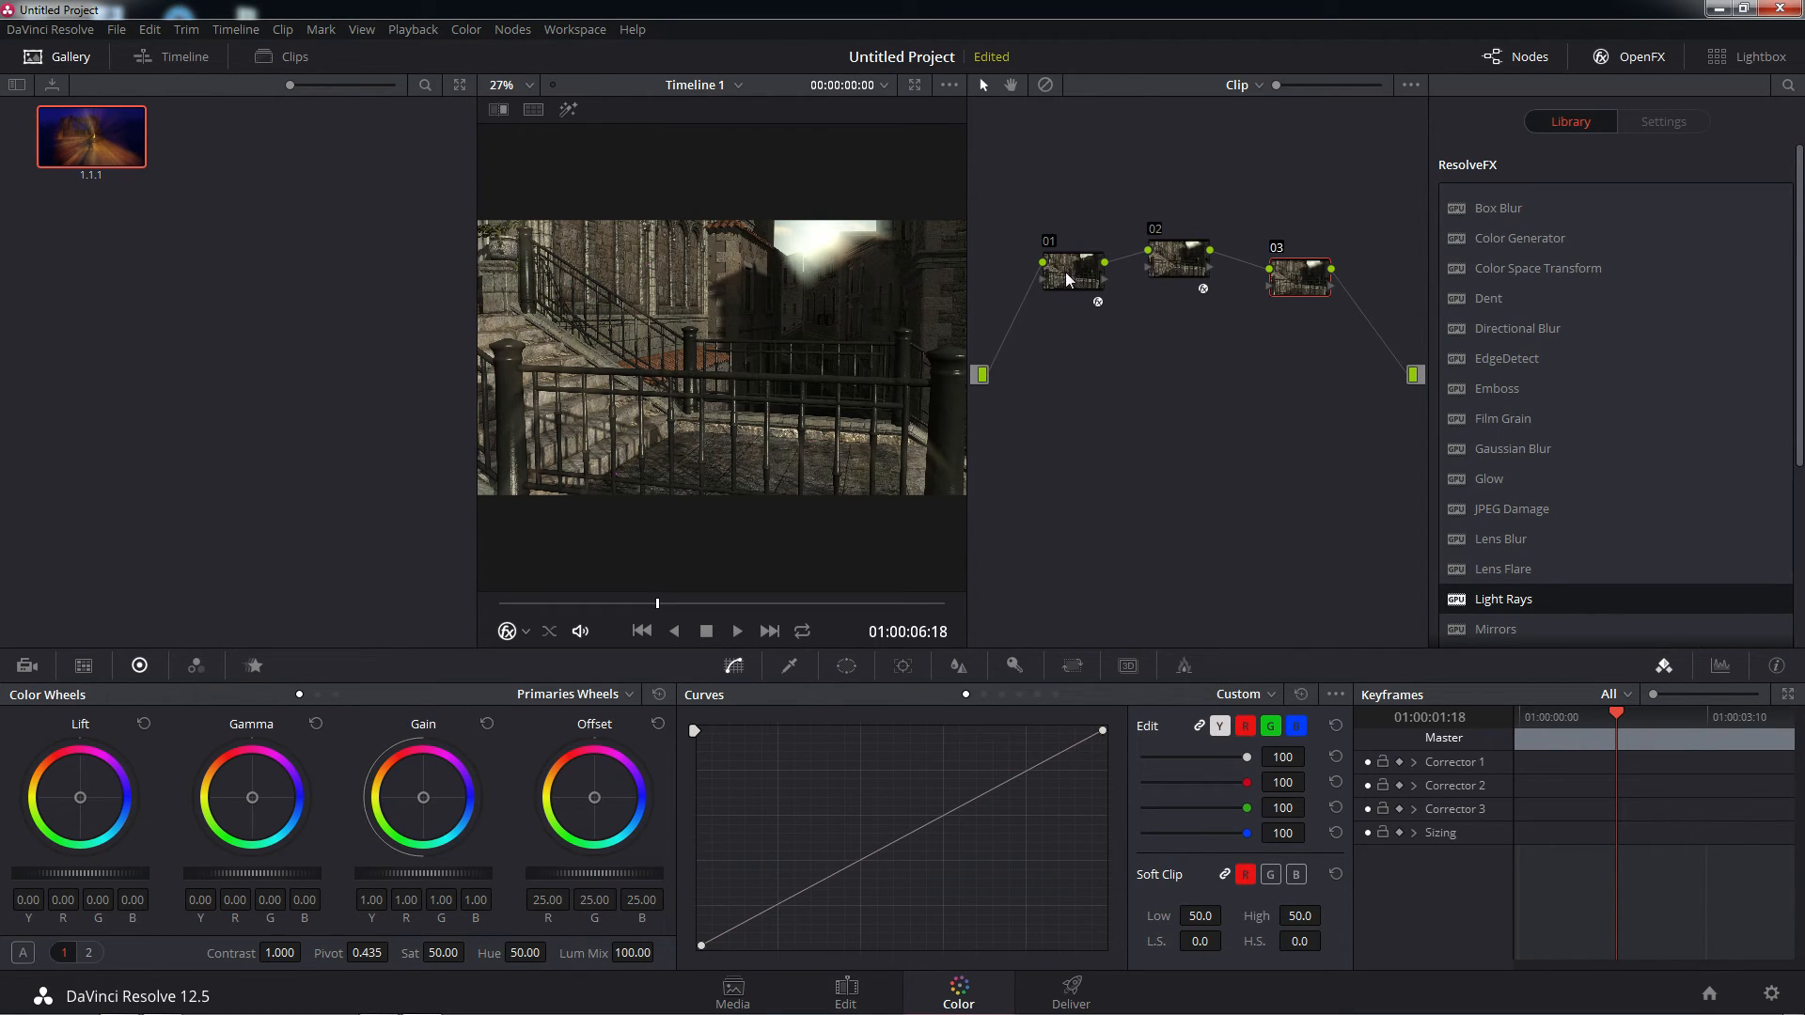
Compare the image with node 02 disabled and enabled, and review the Light Rays settings on node 02 and Glow settings on node 01
left_click(1159, 239)
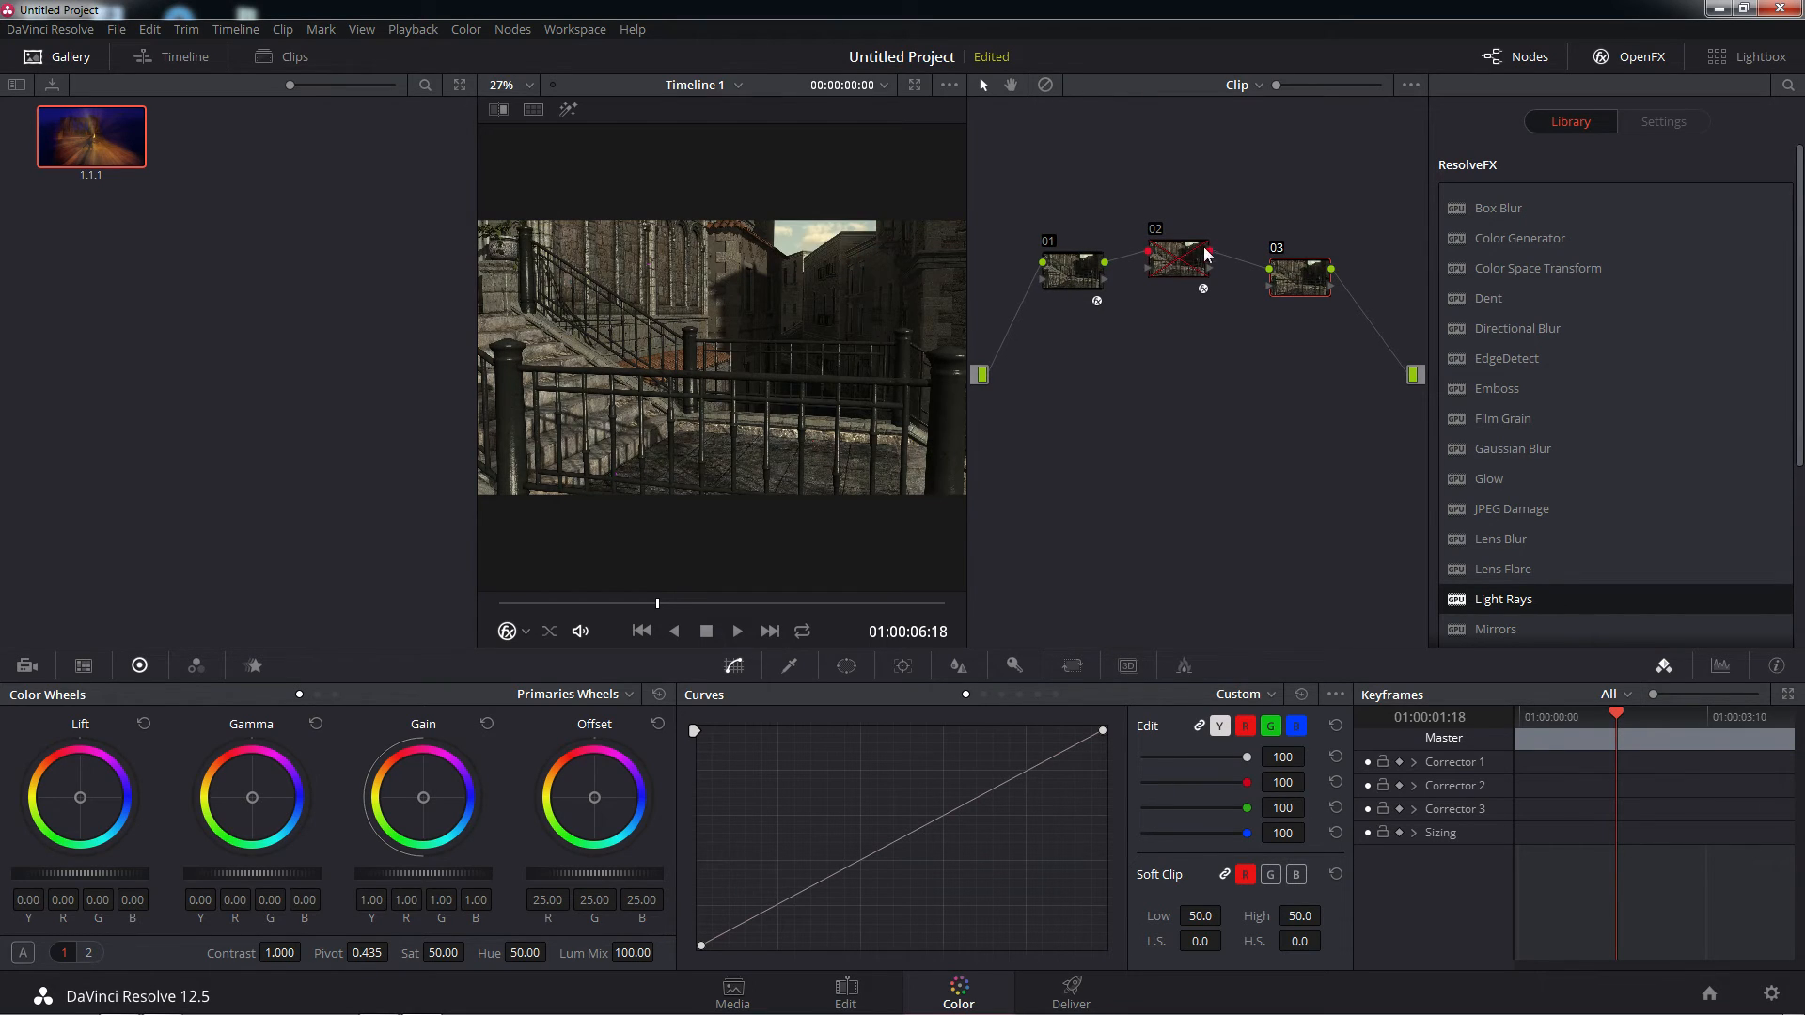
left_click(1159, 231)
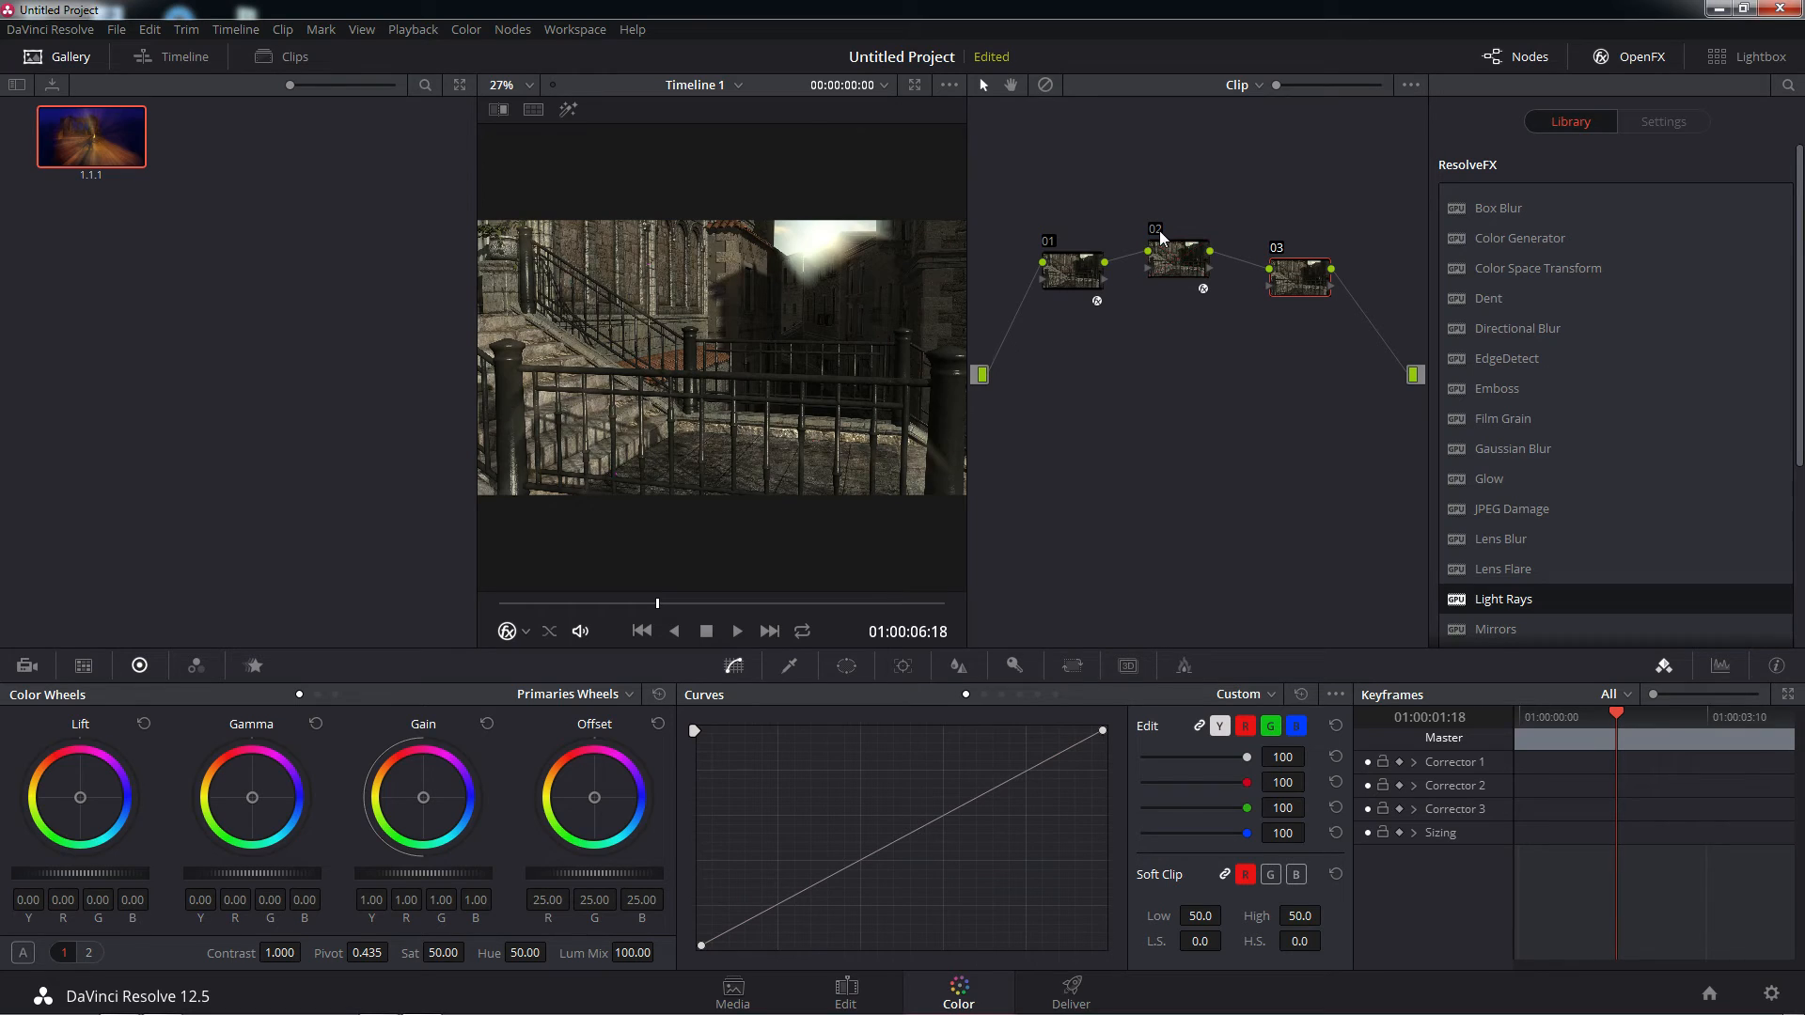
left_click(1160, 231)
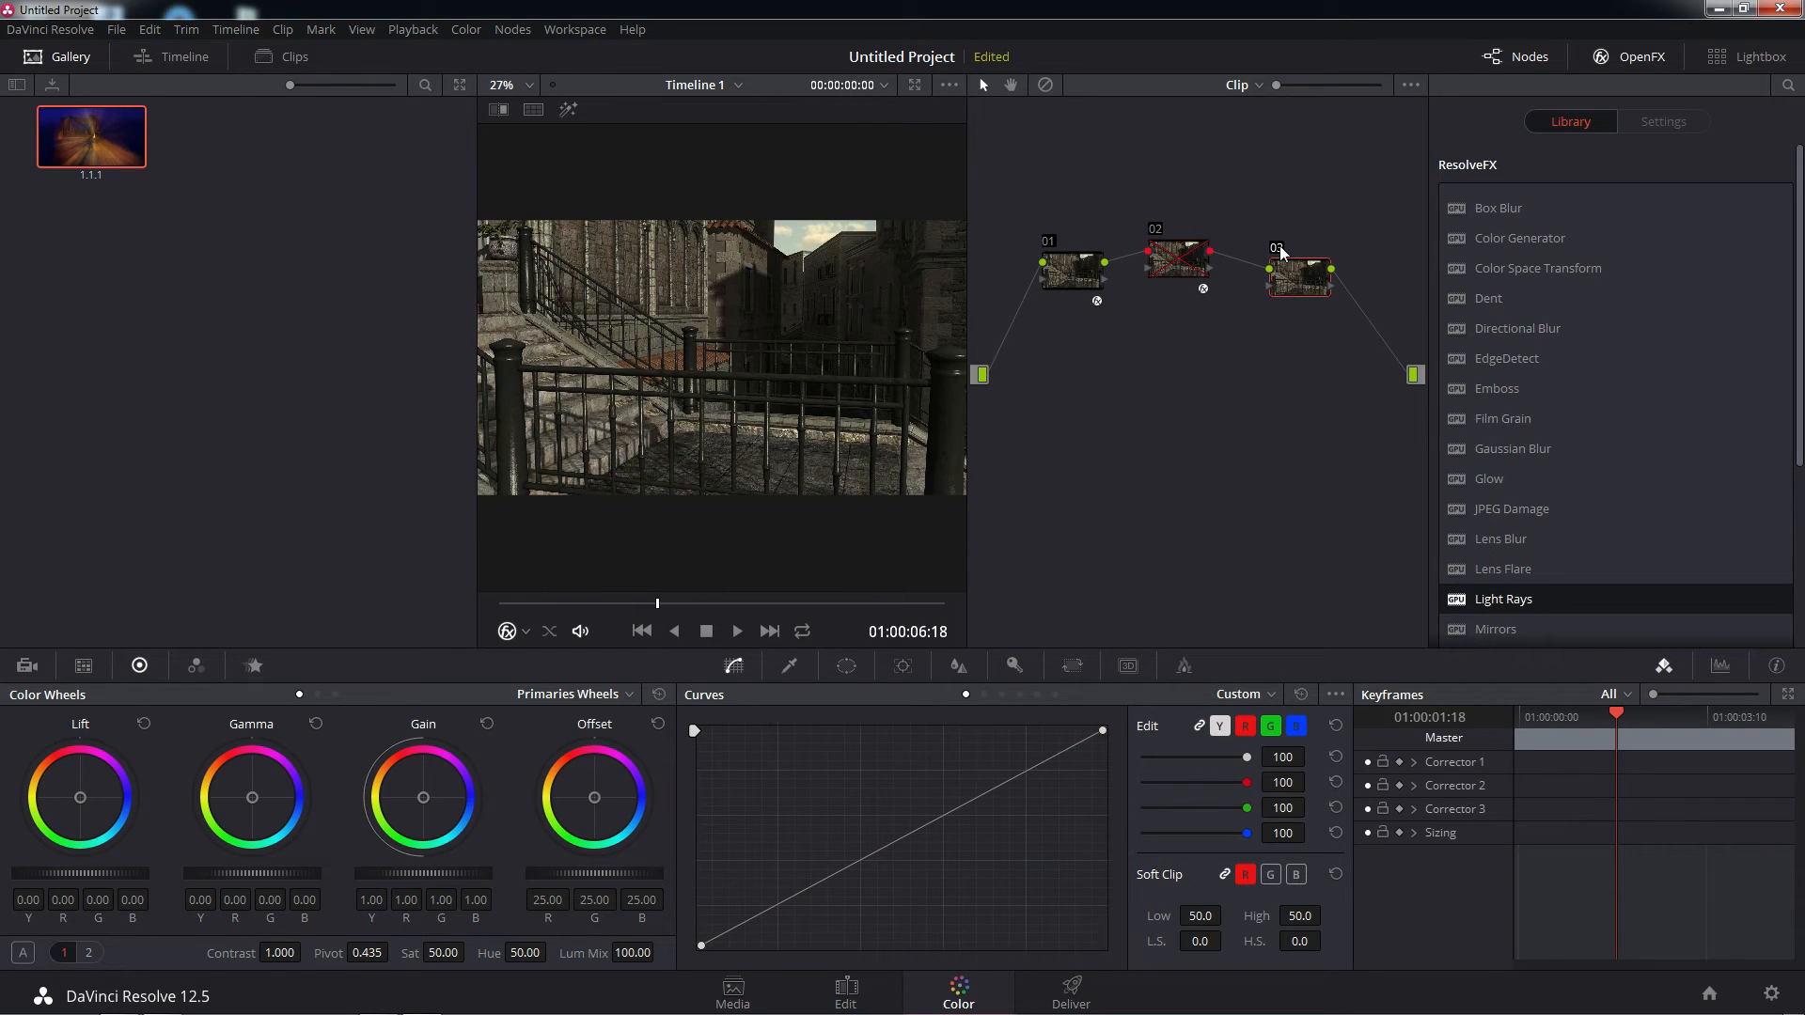
left_click(1159, 230)
left_click(1278, 249)
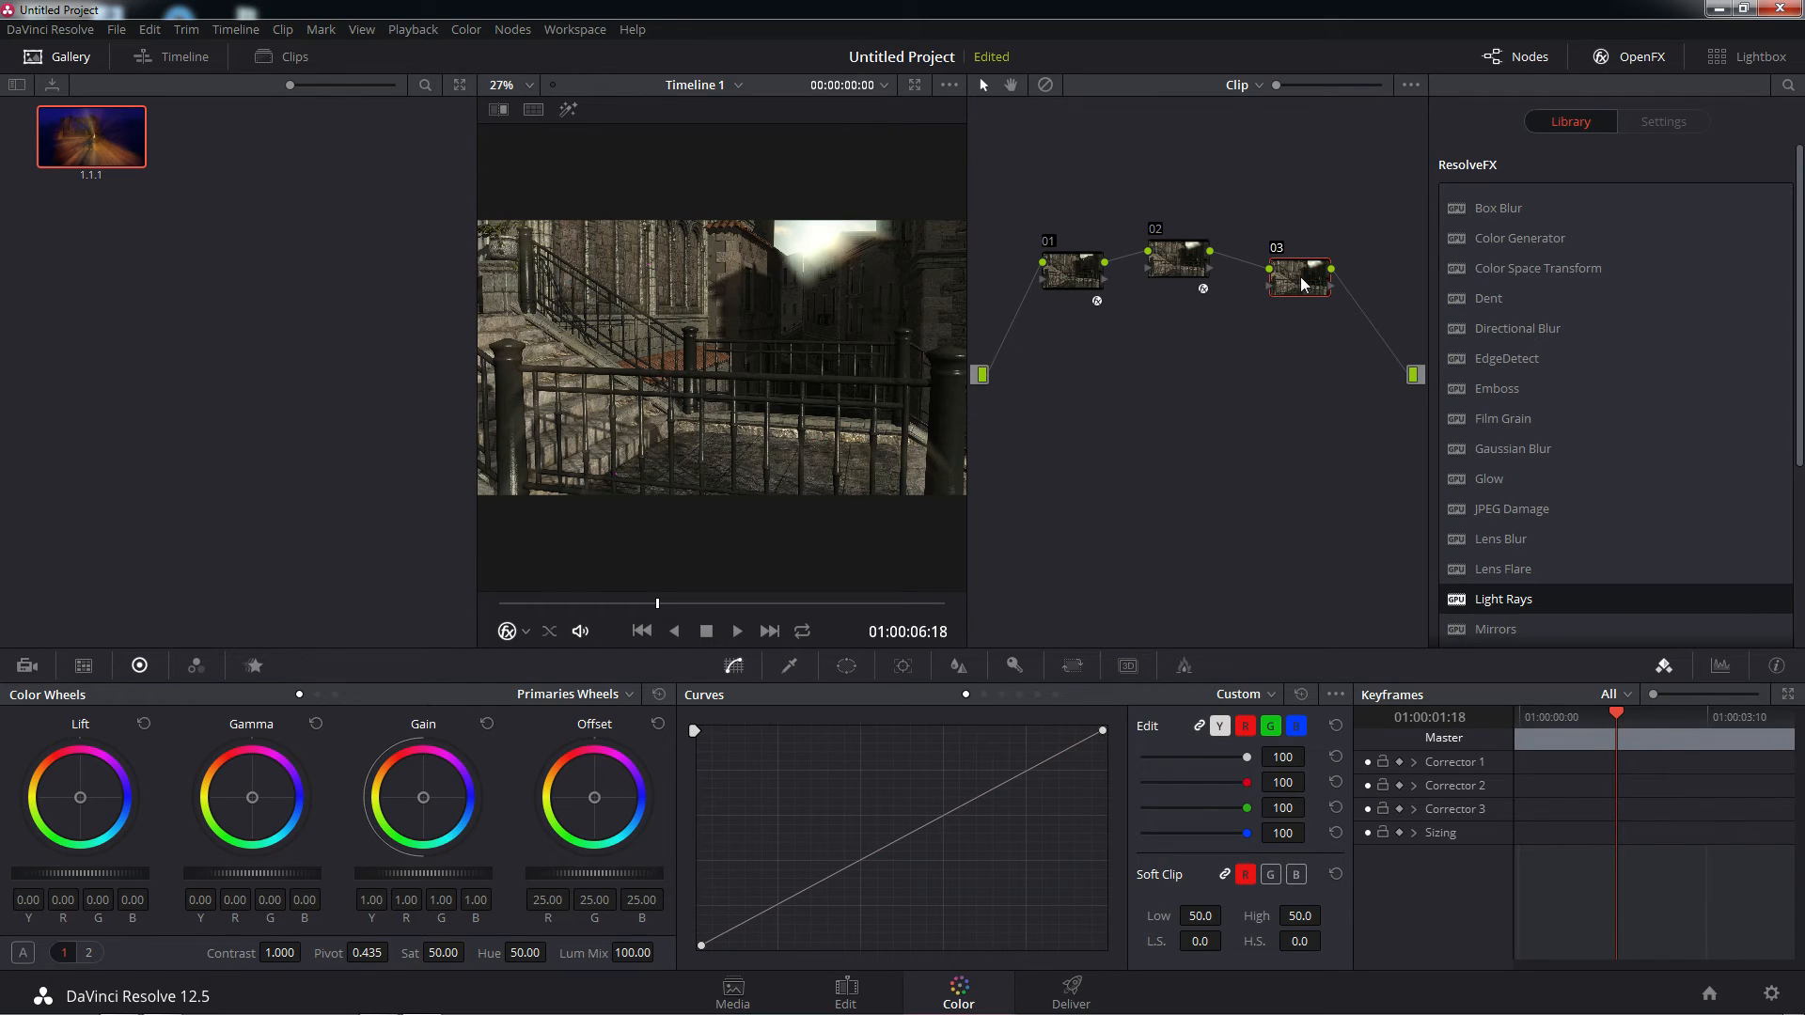
left_click(1172, 258)
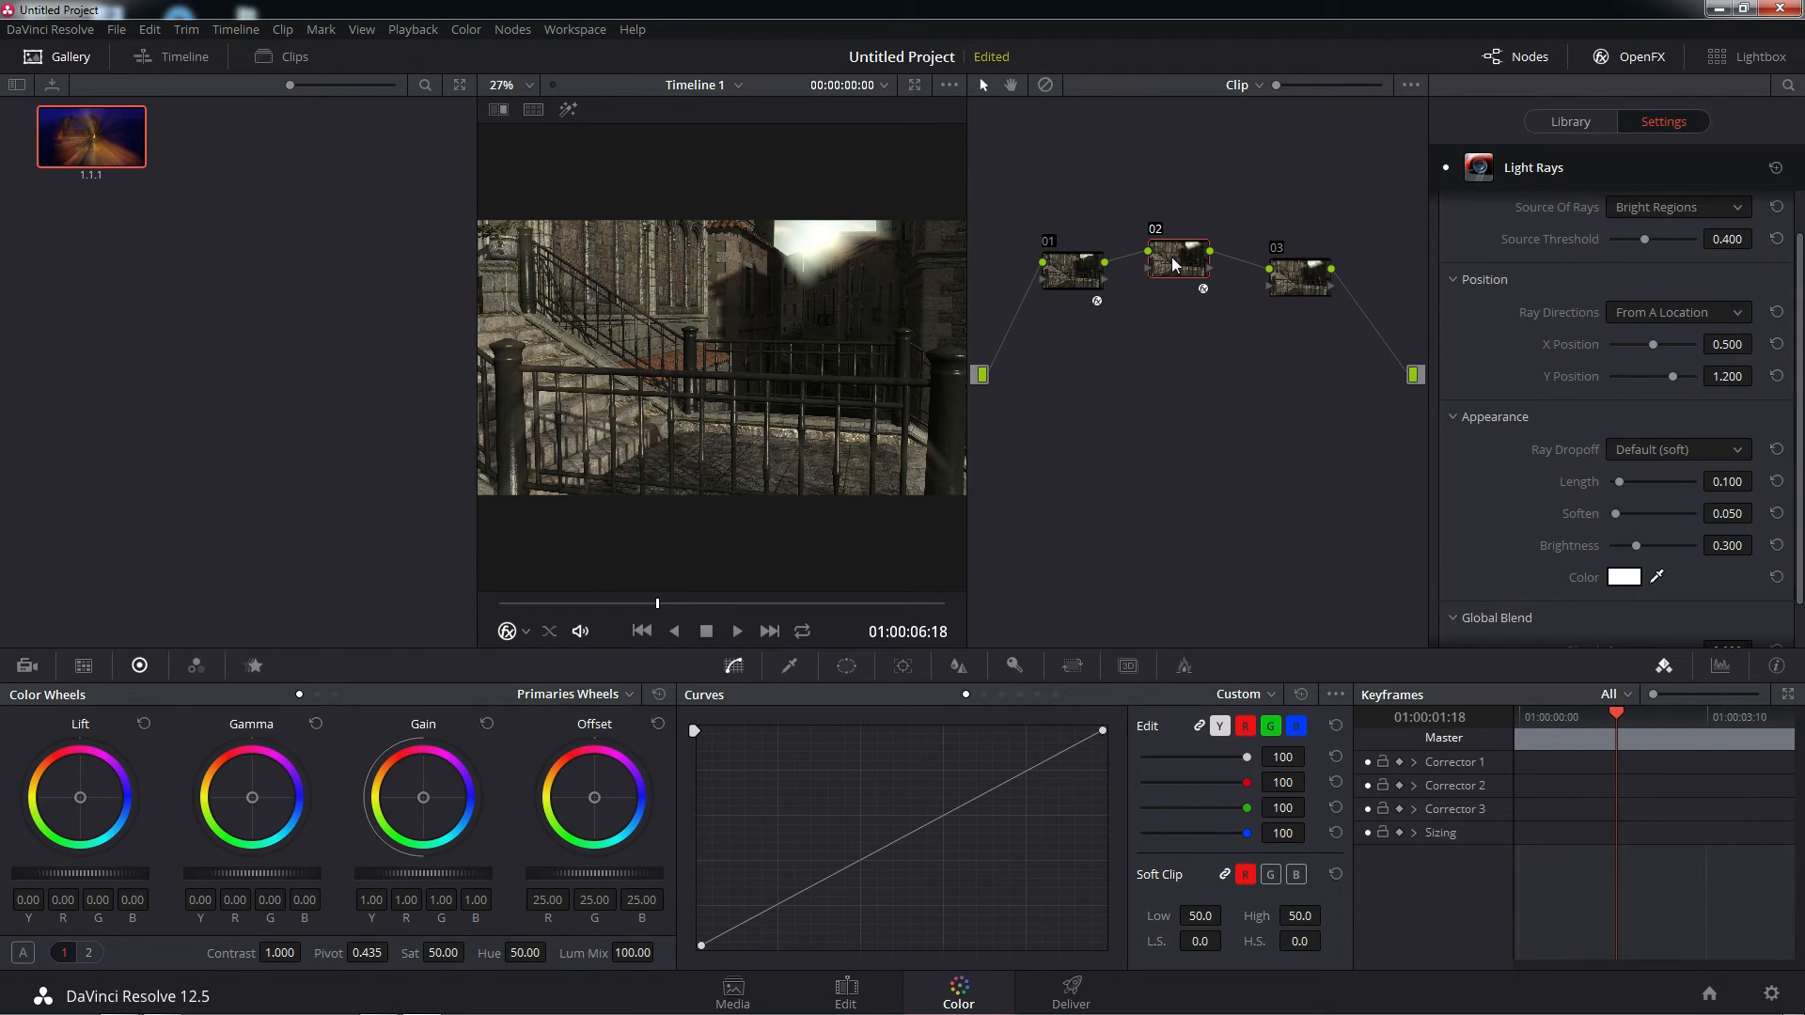
left_click(1077, 273)
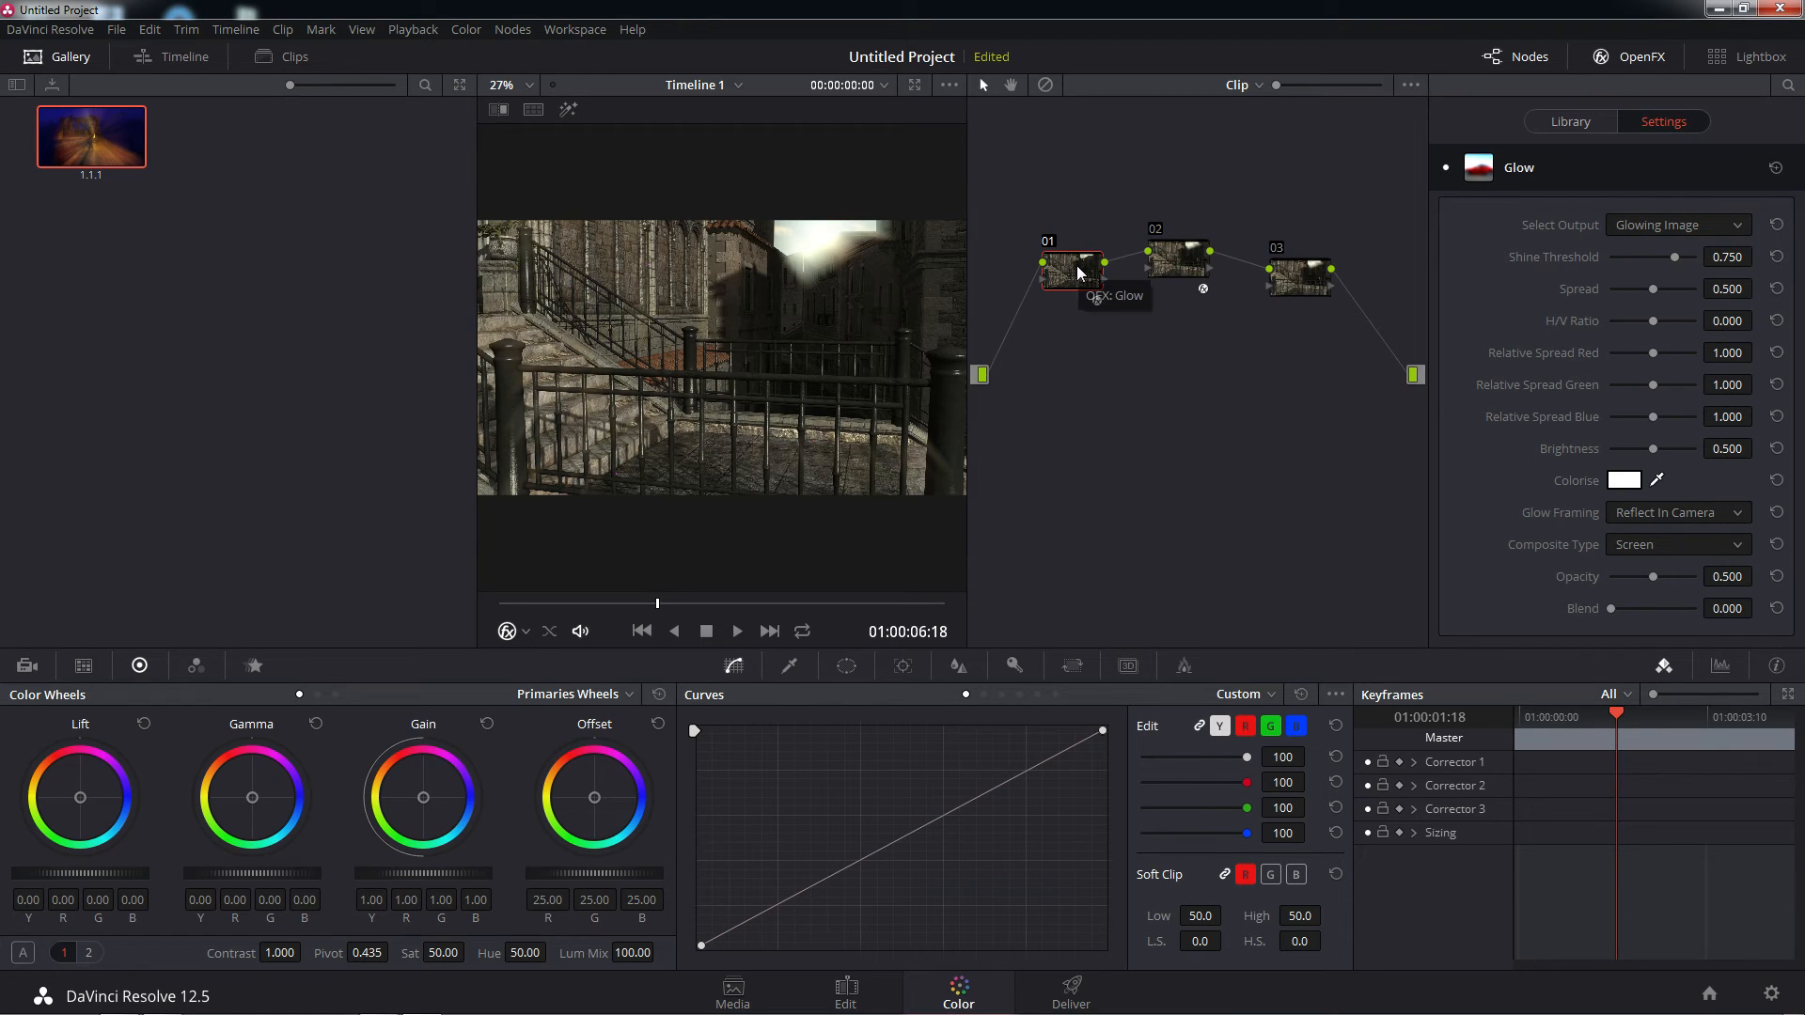
Apply the Color Space Transform effect to node 03 and disable nodes 03 and 02
left_click(1299, 280)
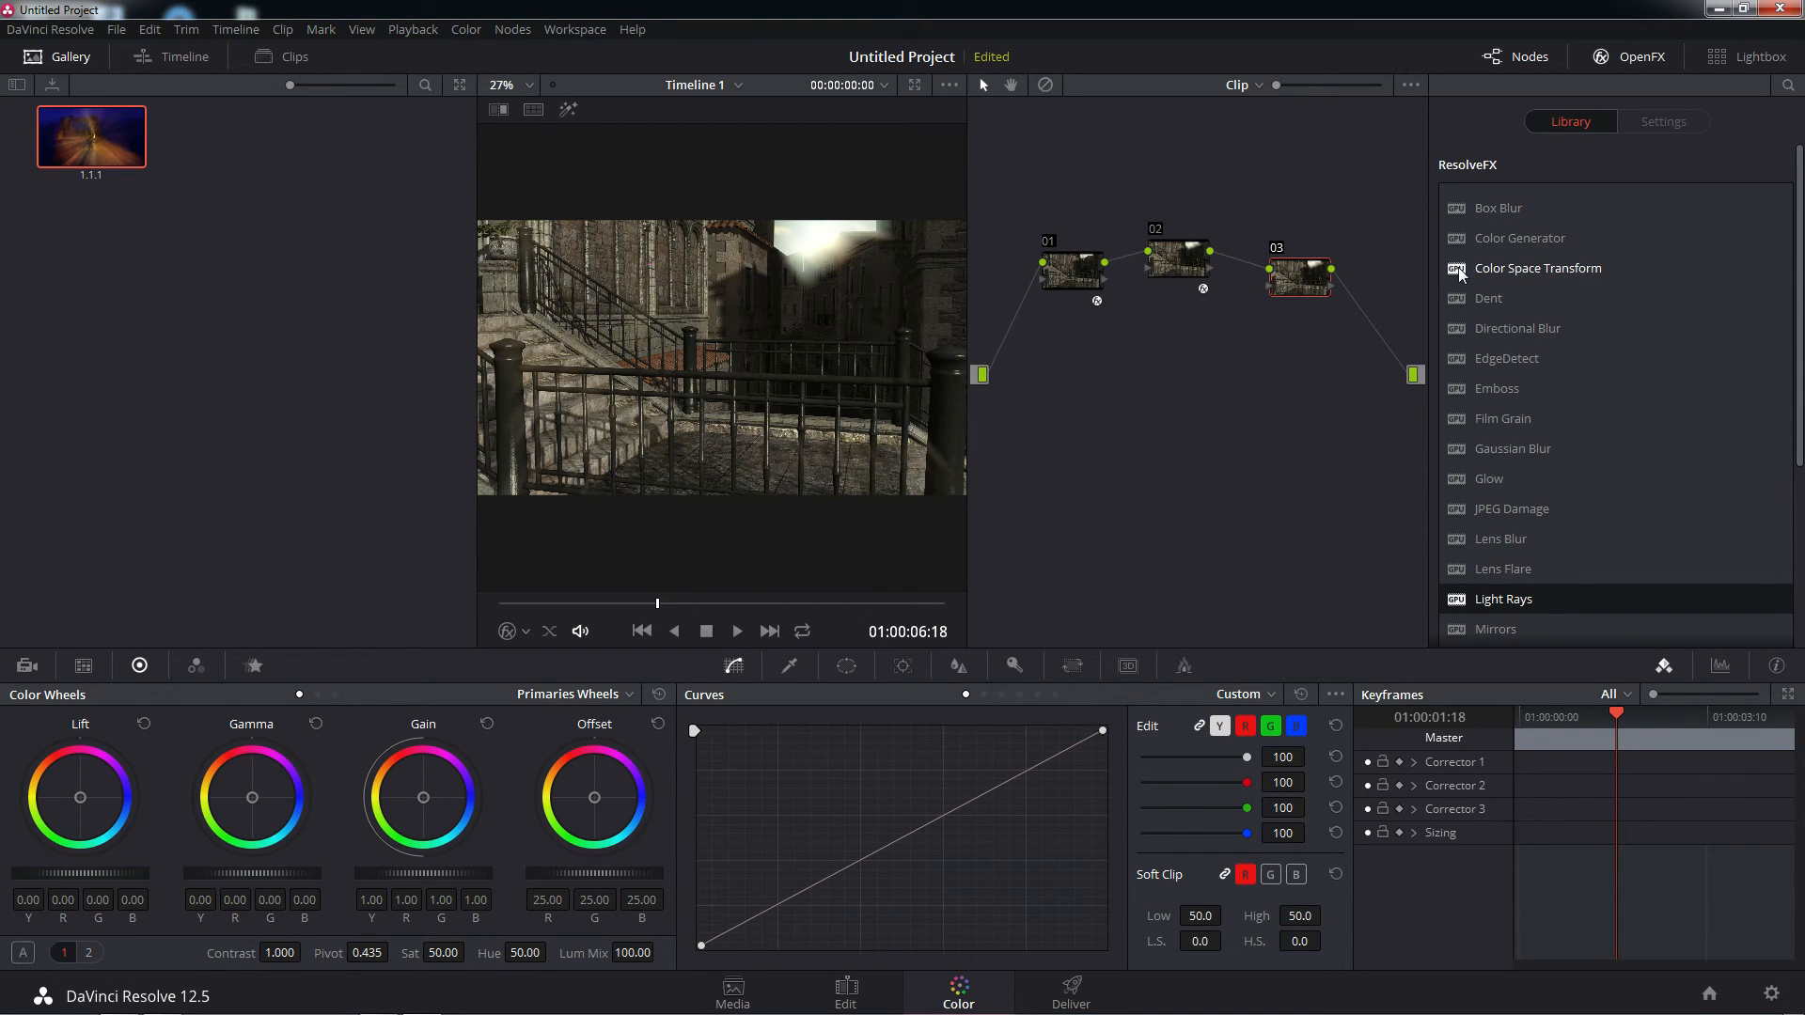
left_click_drag(1458, 267, 1292, 280)
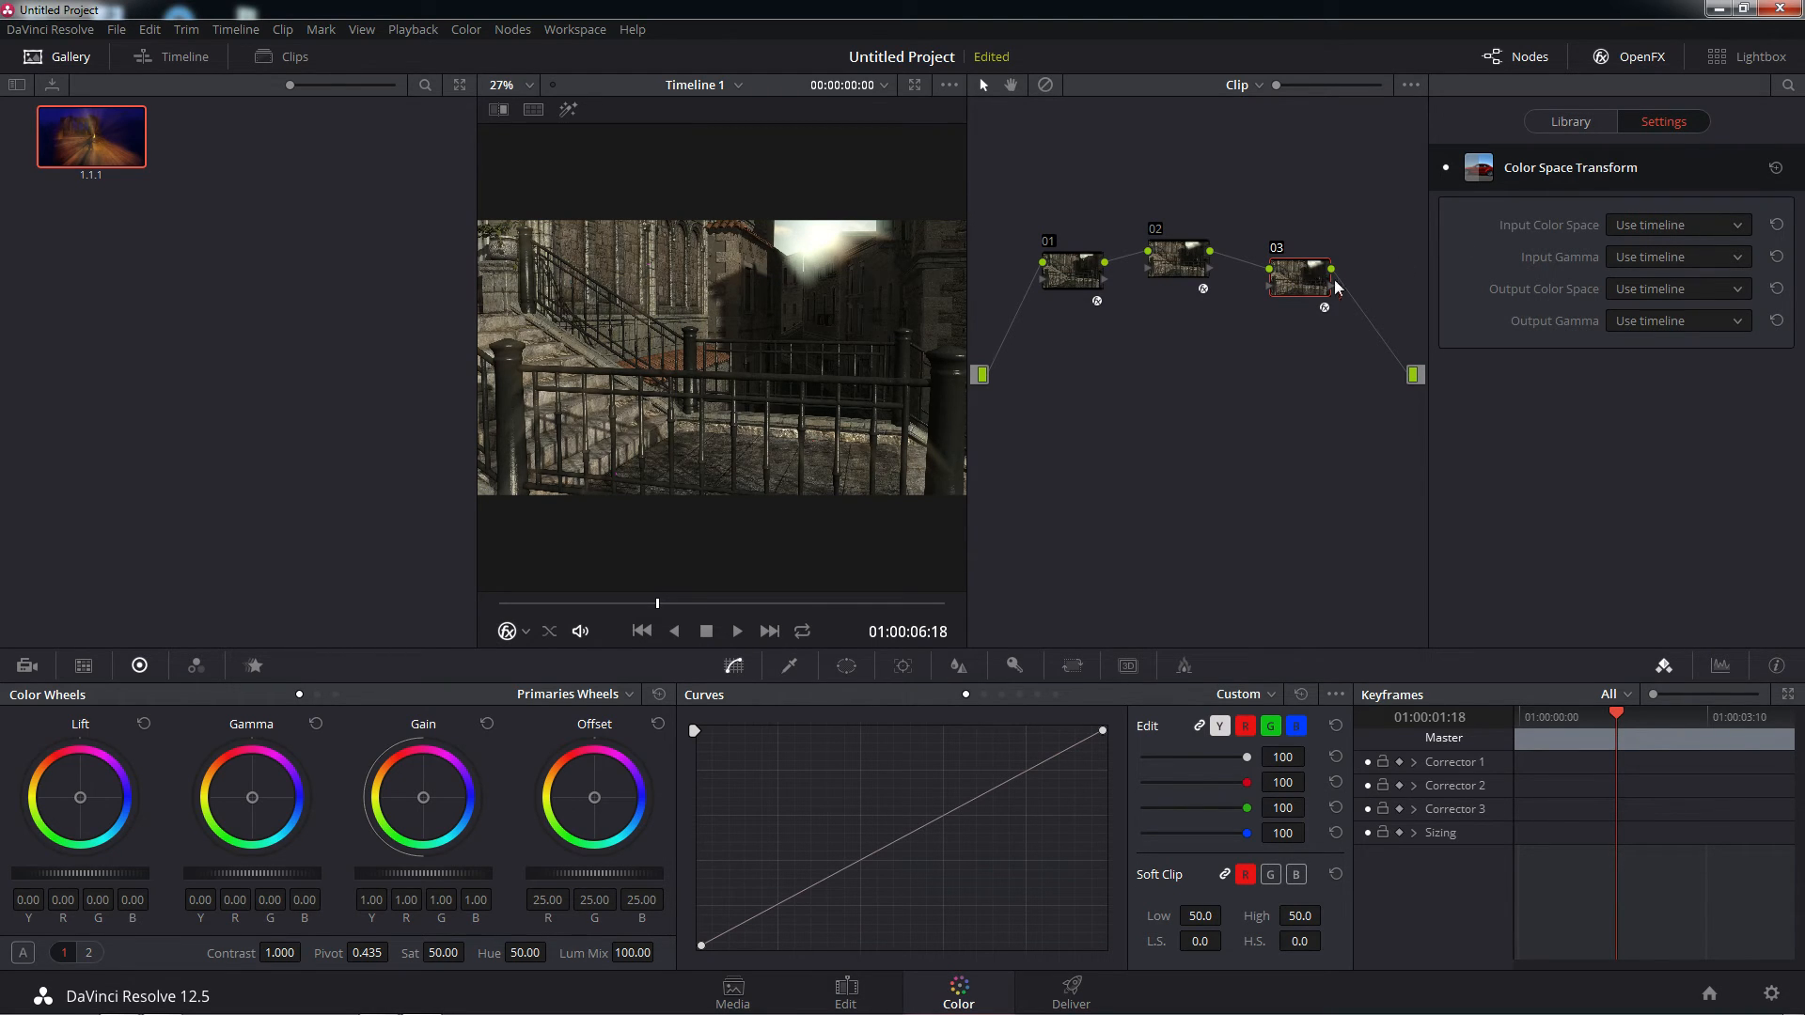
left_click(1277, 250)
left_click(1155, 231)
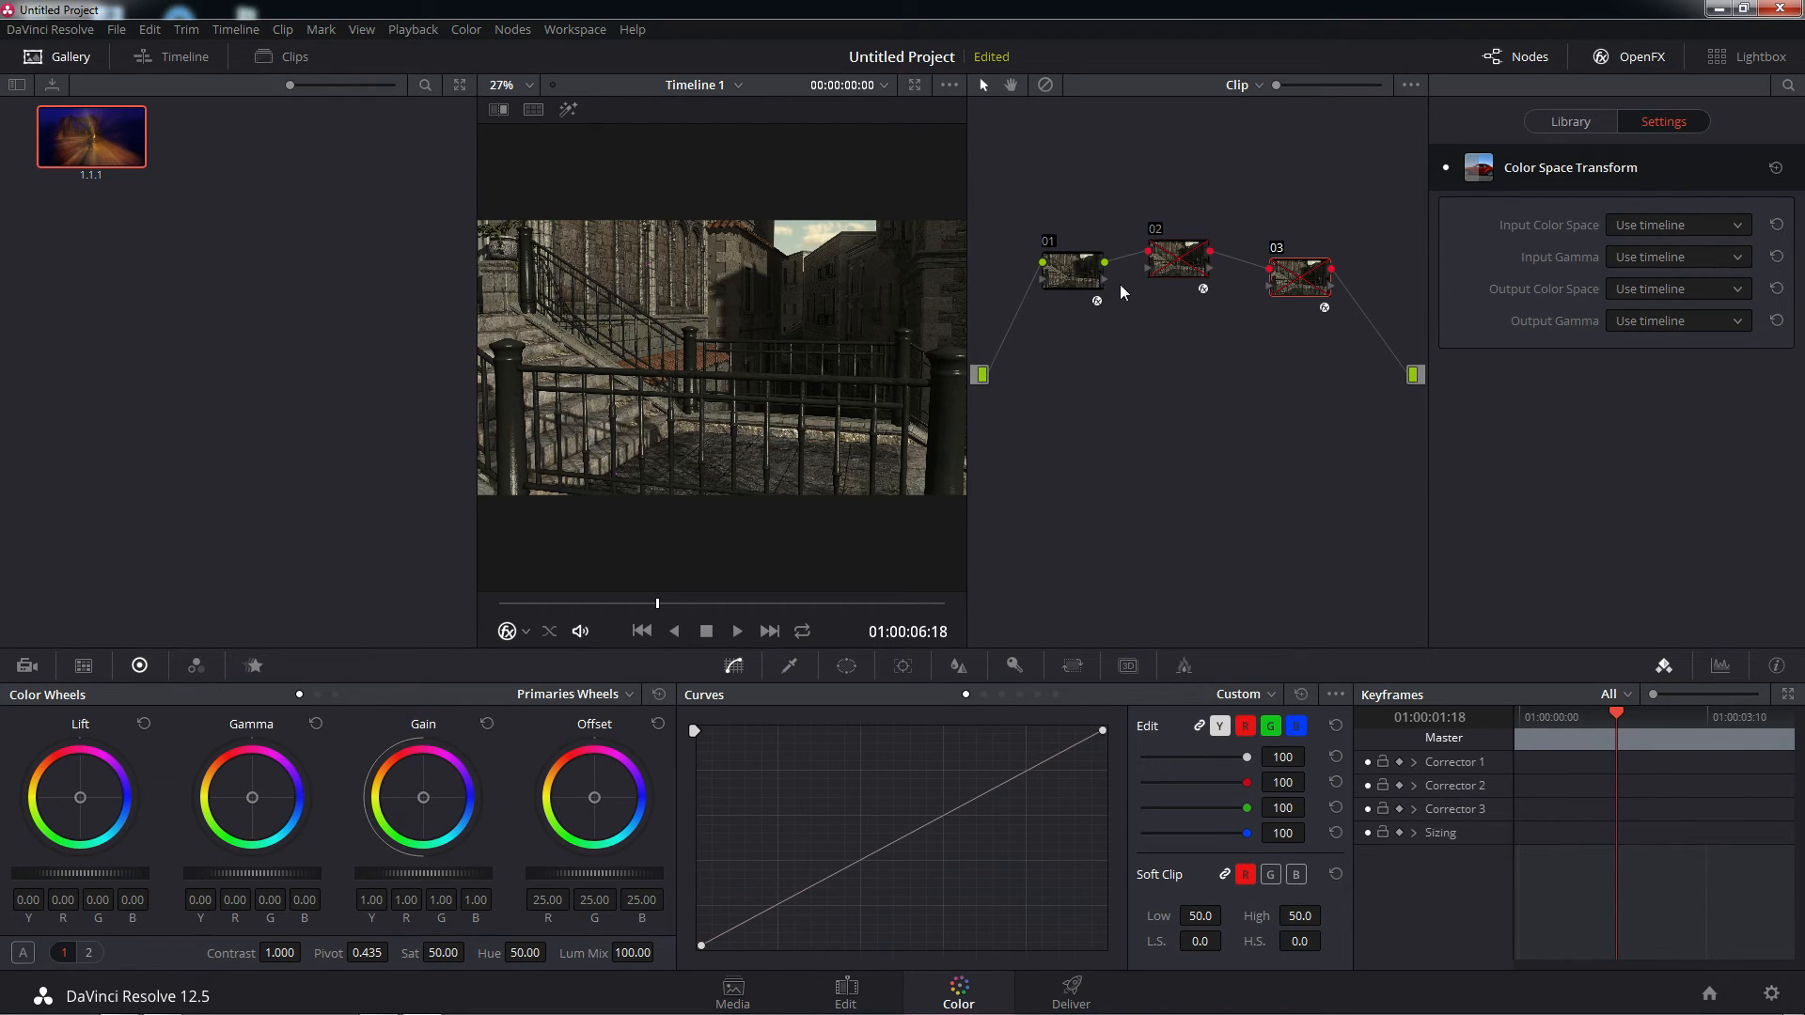
Set node 01's Glow to Shine Threshold 0.689 and Spread 0.489 while viewing Glow Alone, and return its output to Glowing Image
left_click(1071, 272)
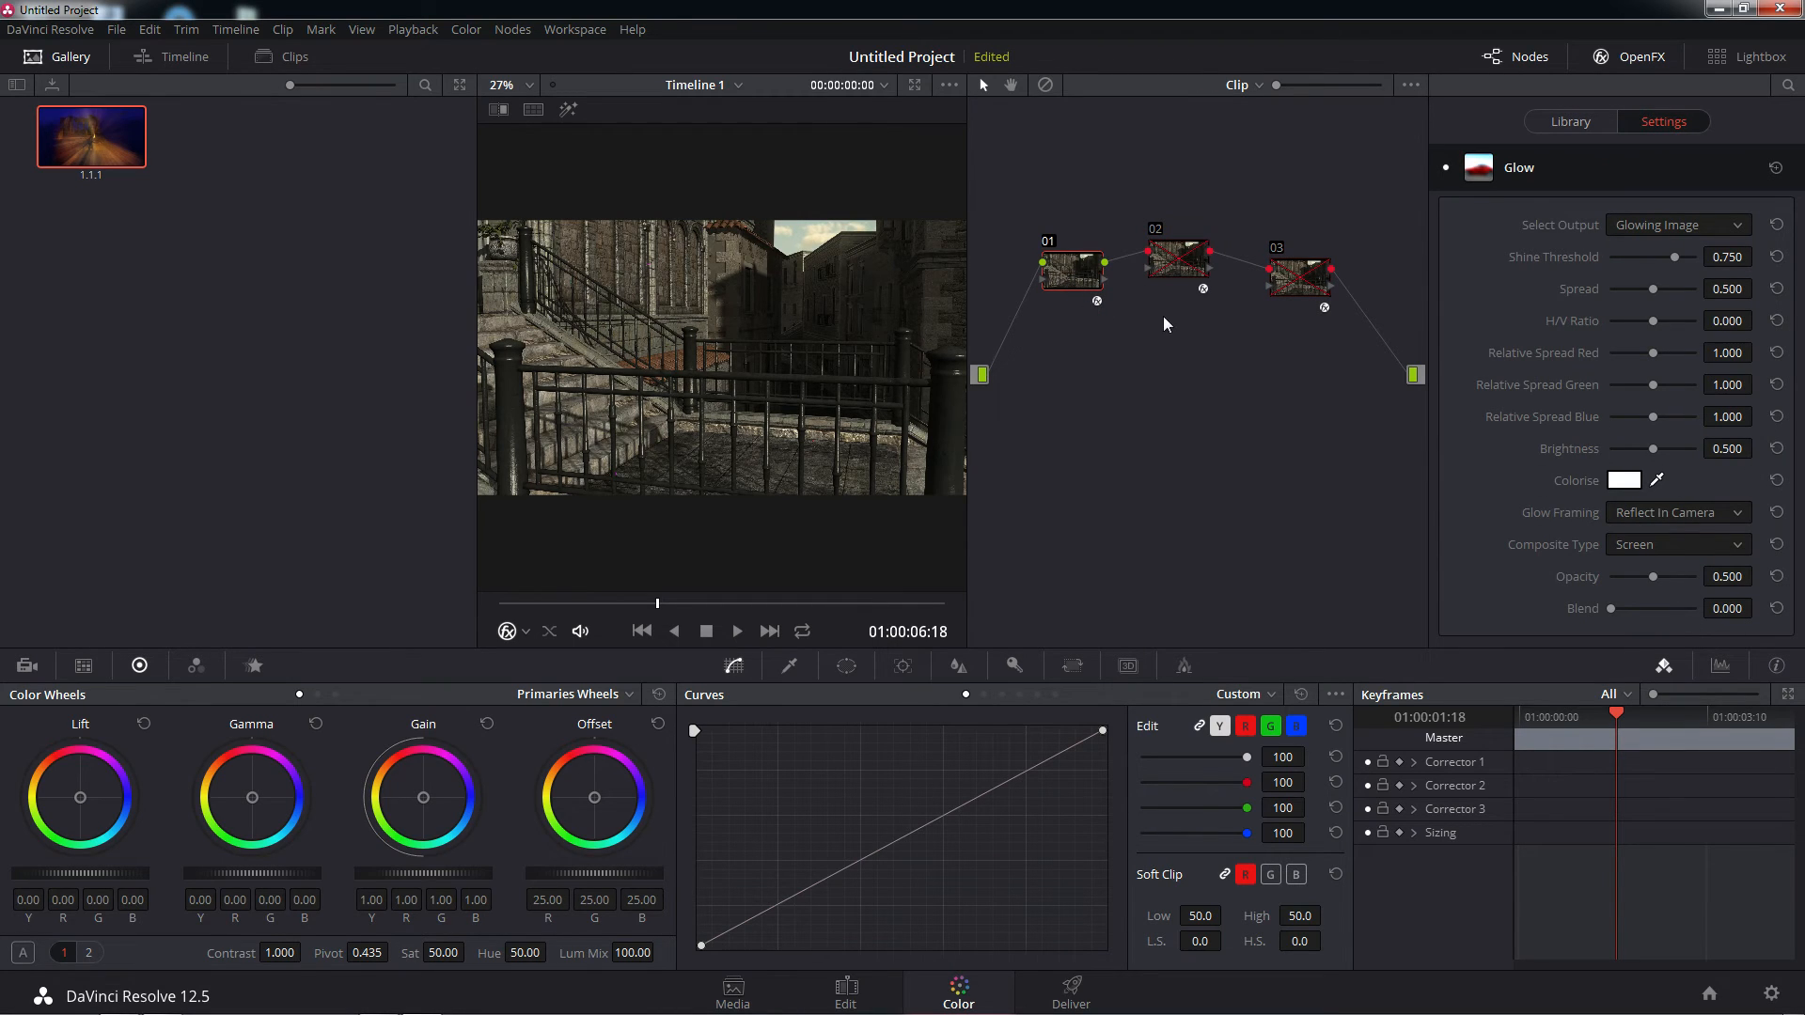
left_click(1738, 229)
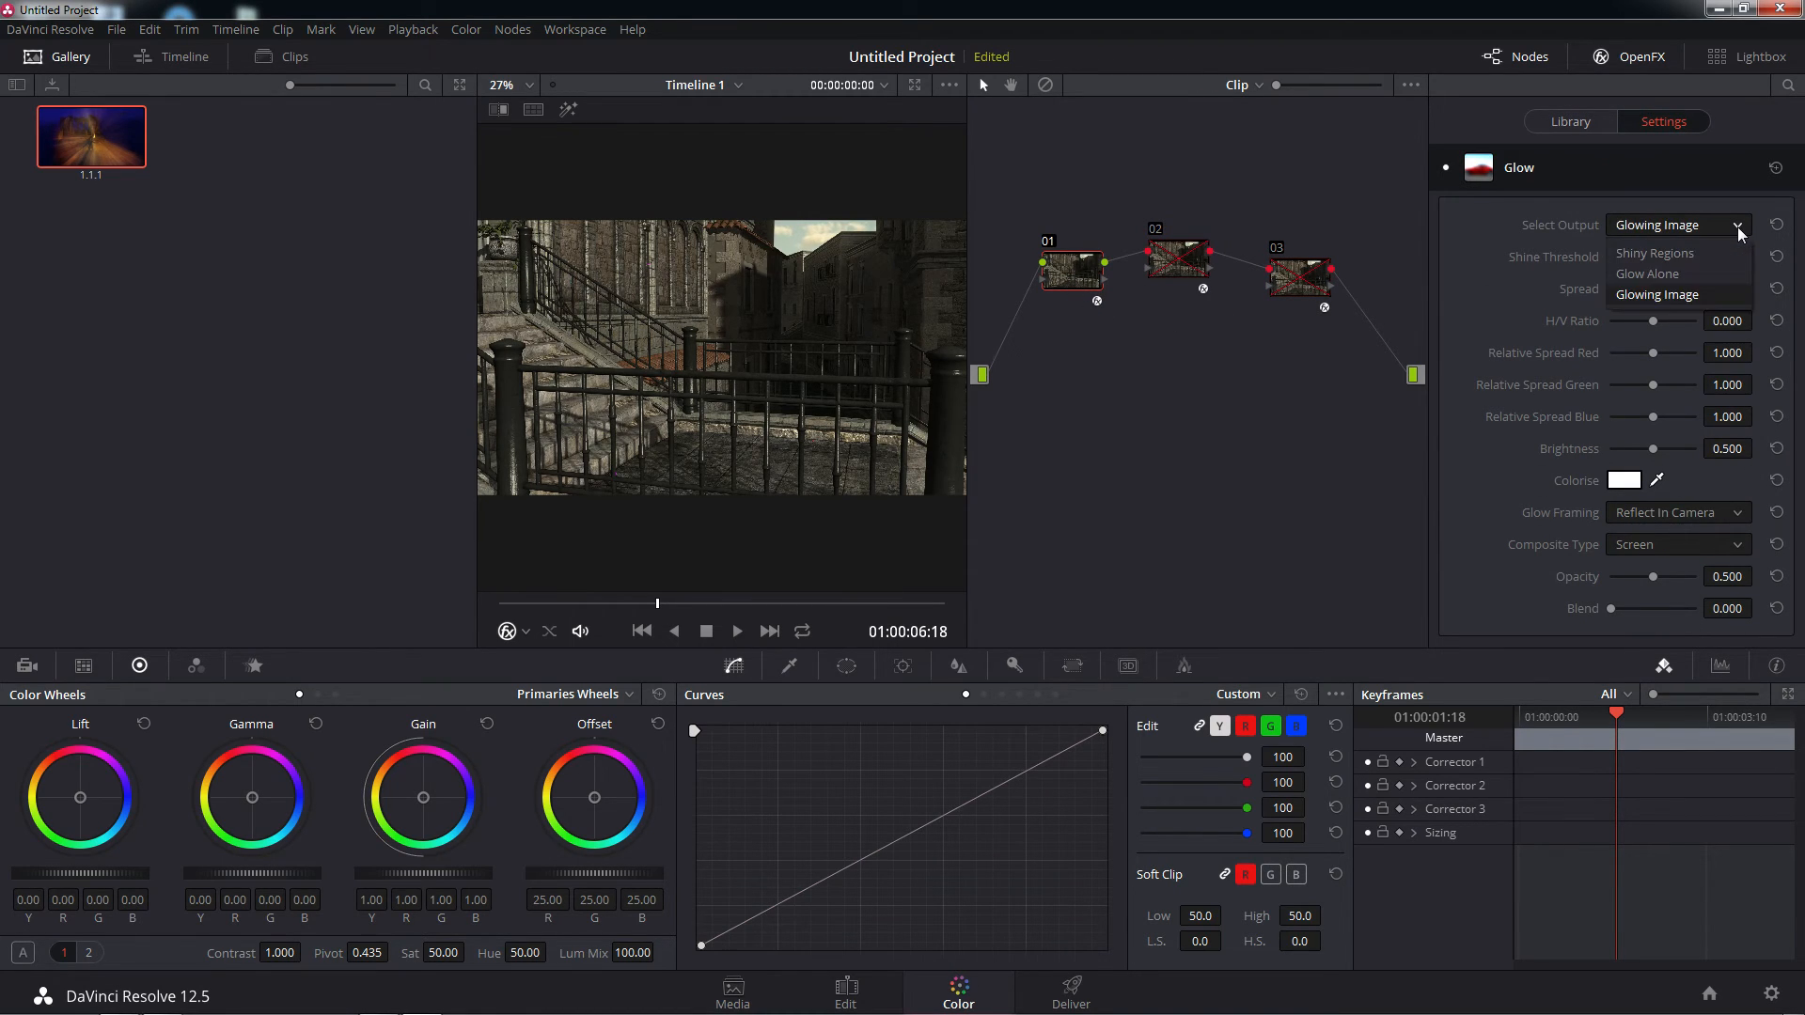
left_click(1677, 272)
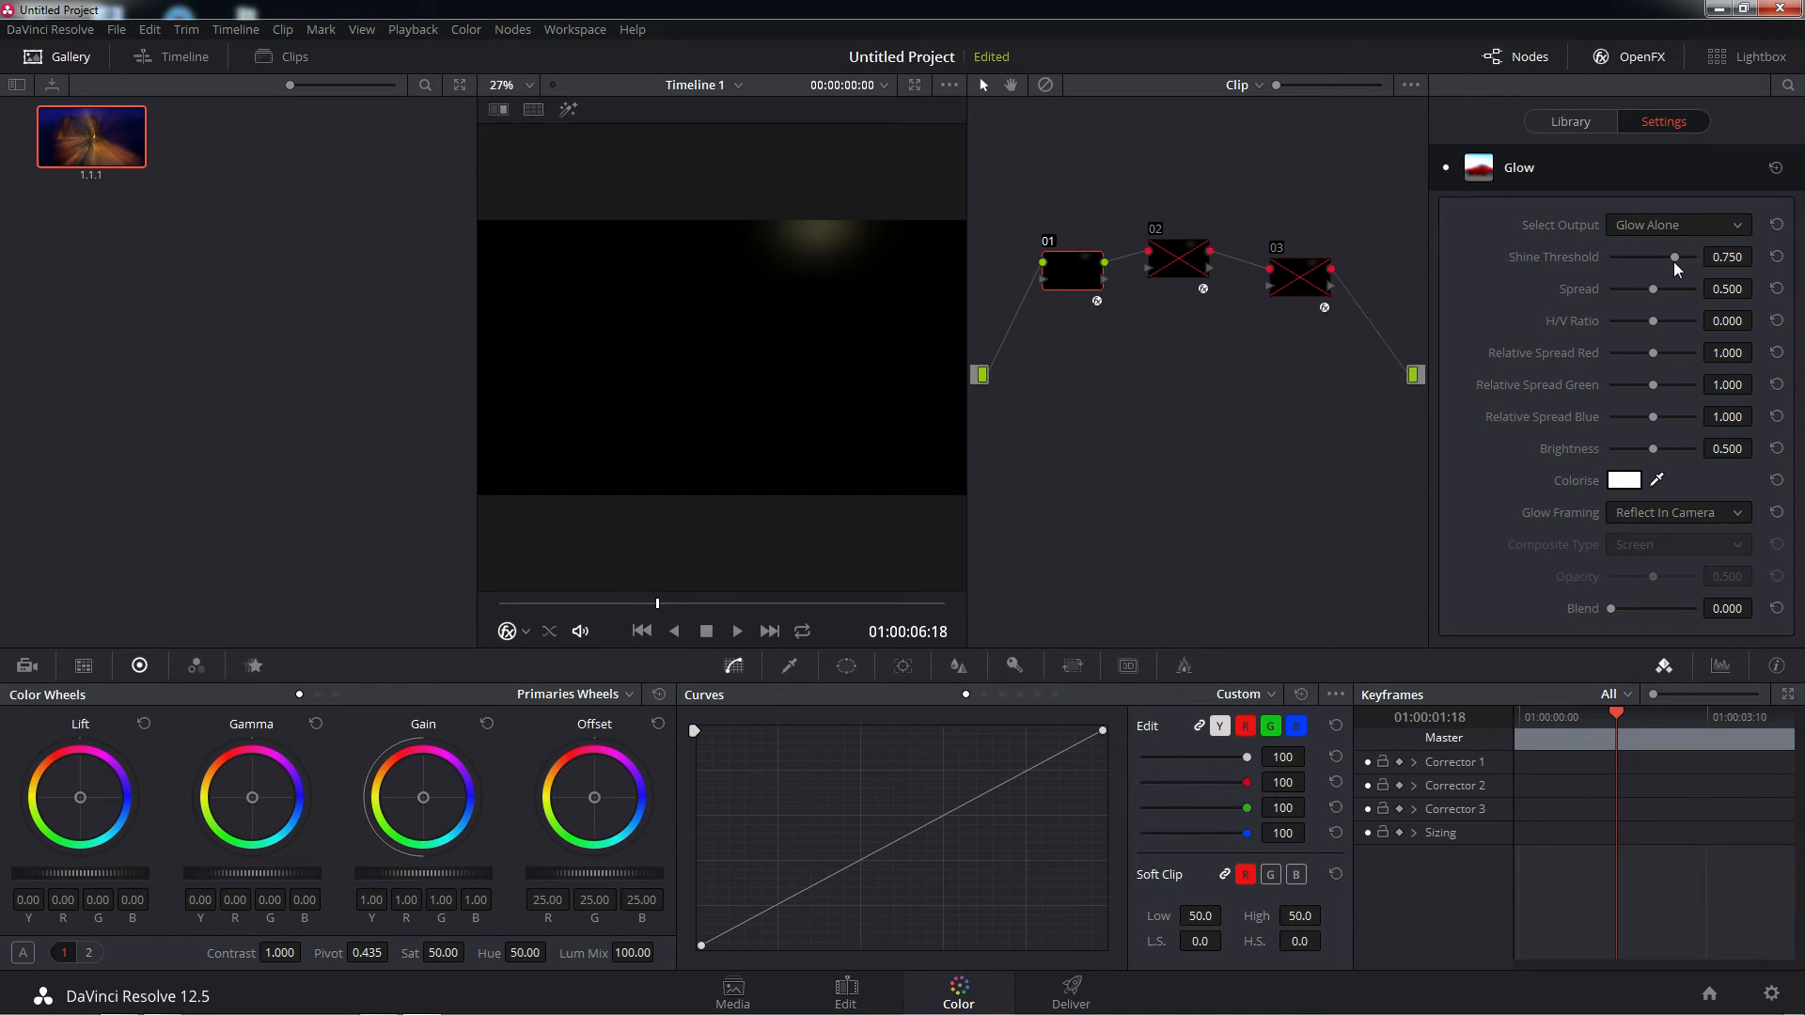
left_click_drag(1673, 261, 1668, 262)
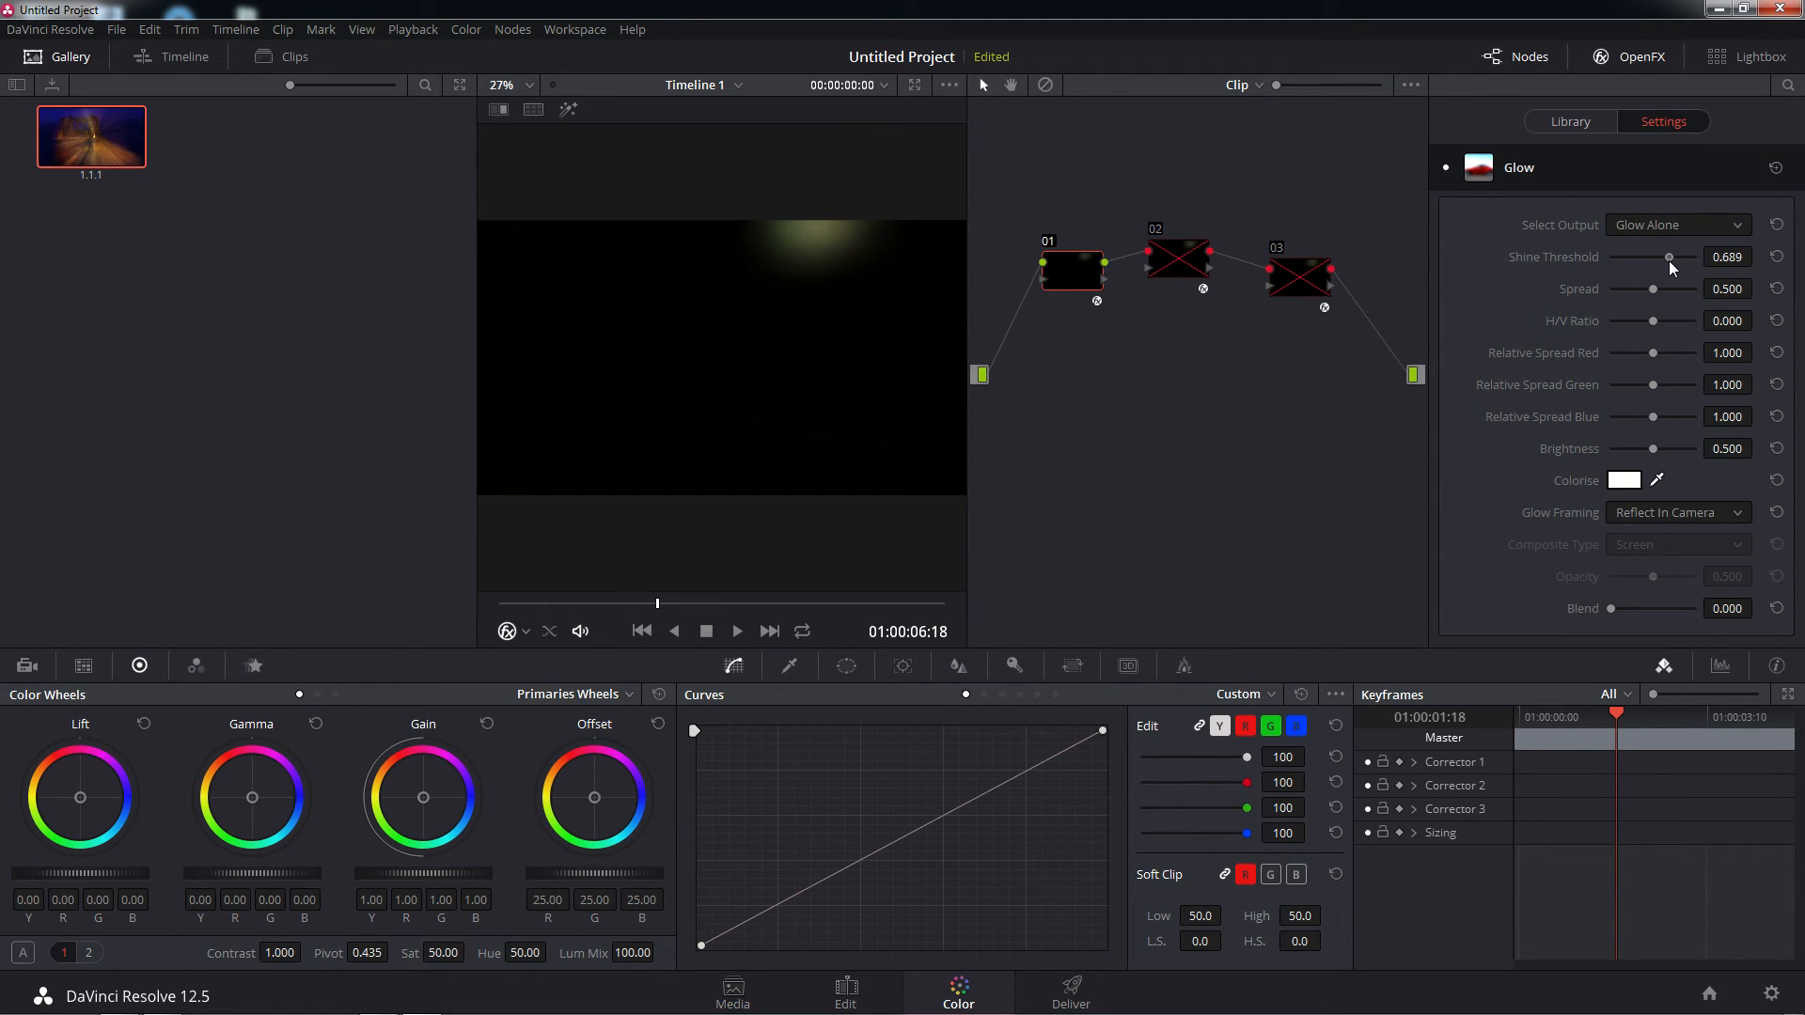
left_click_drag(1656, 289, 1652, 289)
left_click(1743, 225)
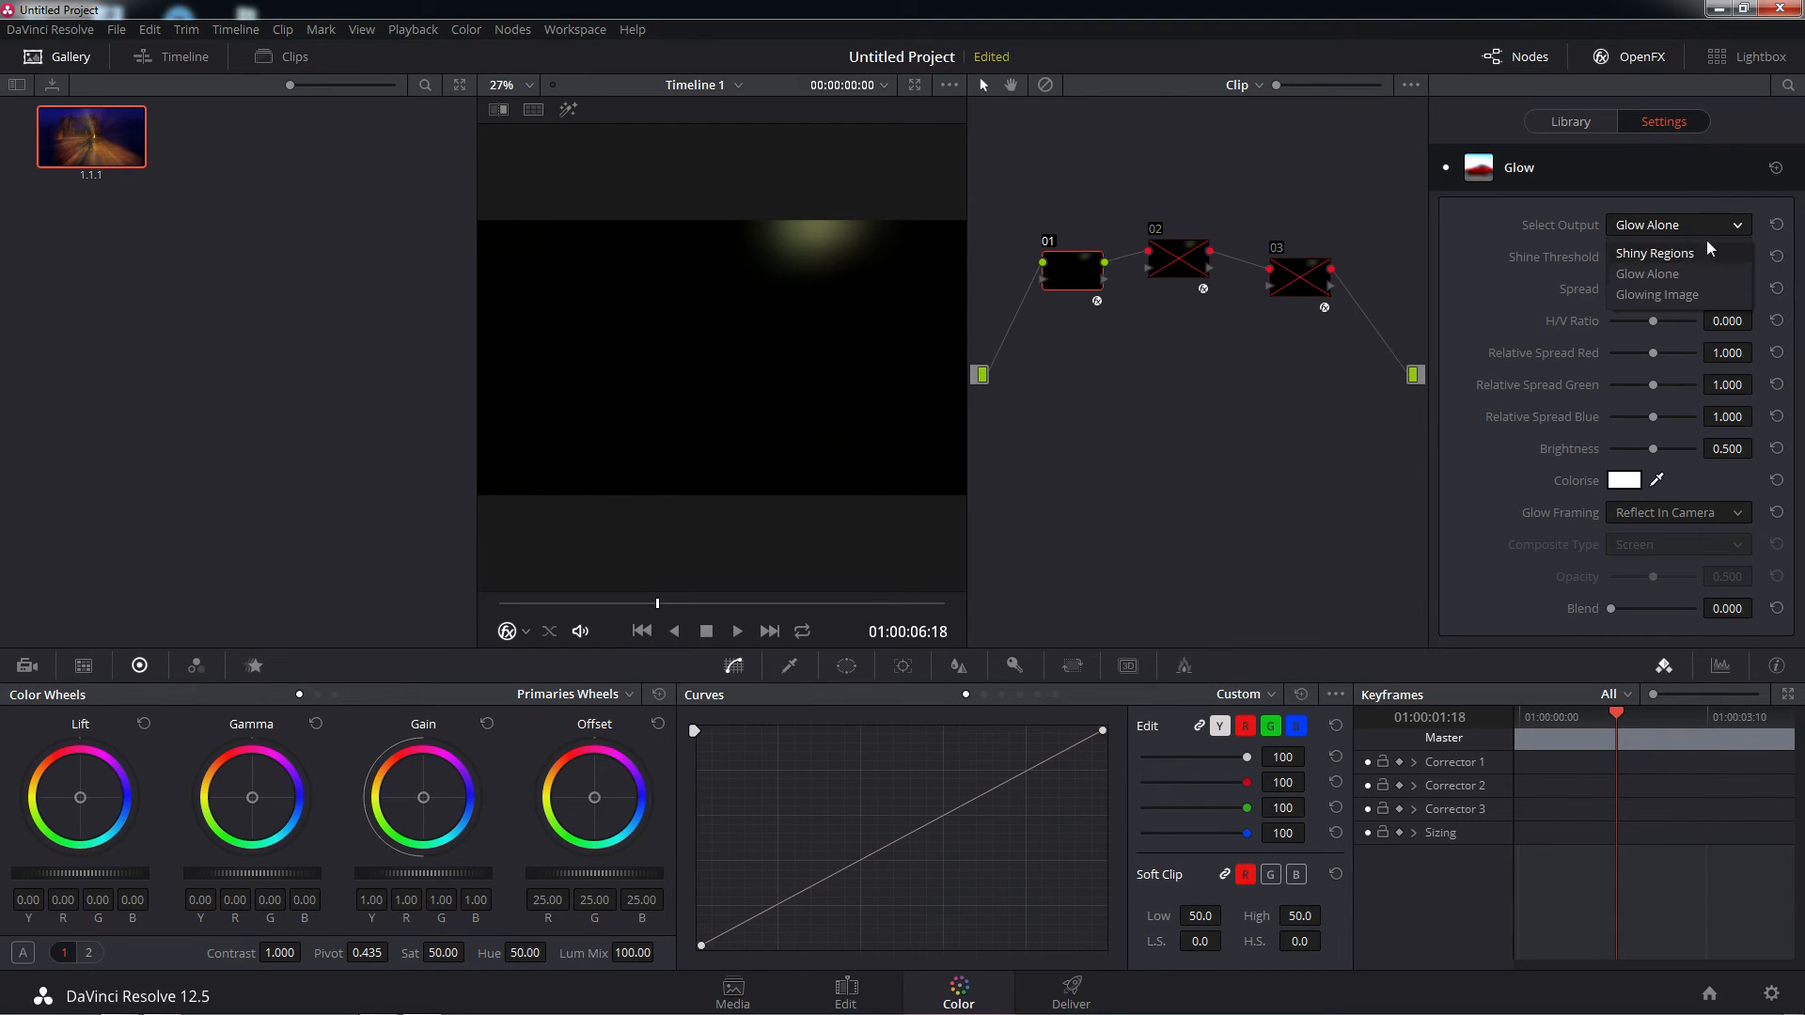
left_click(1660, 293)
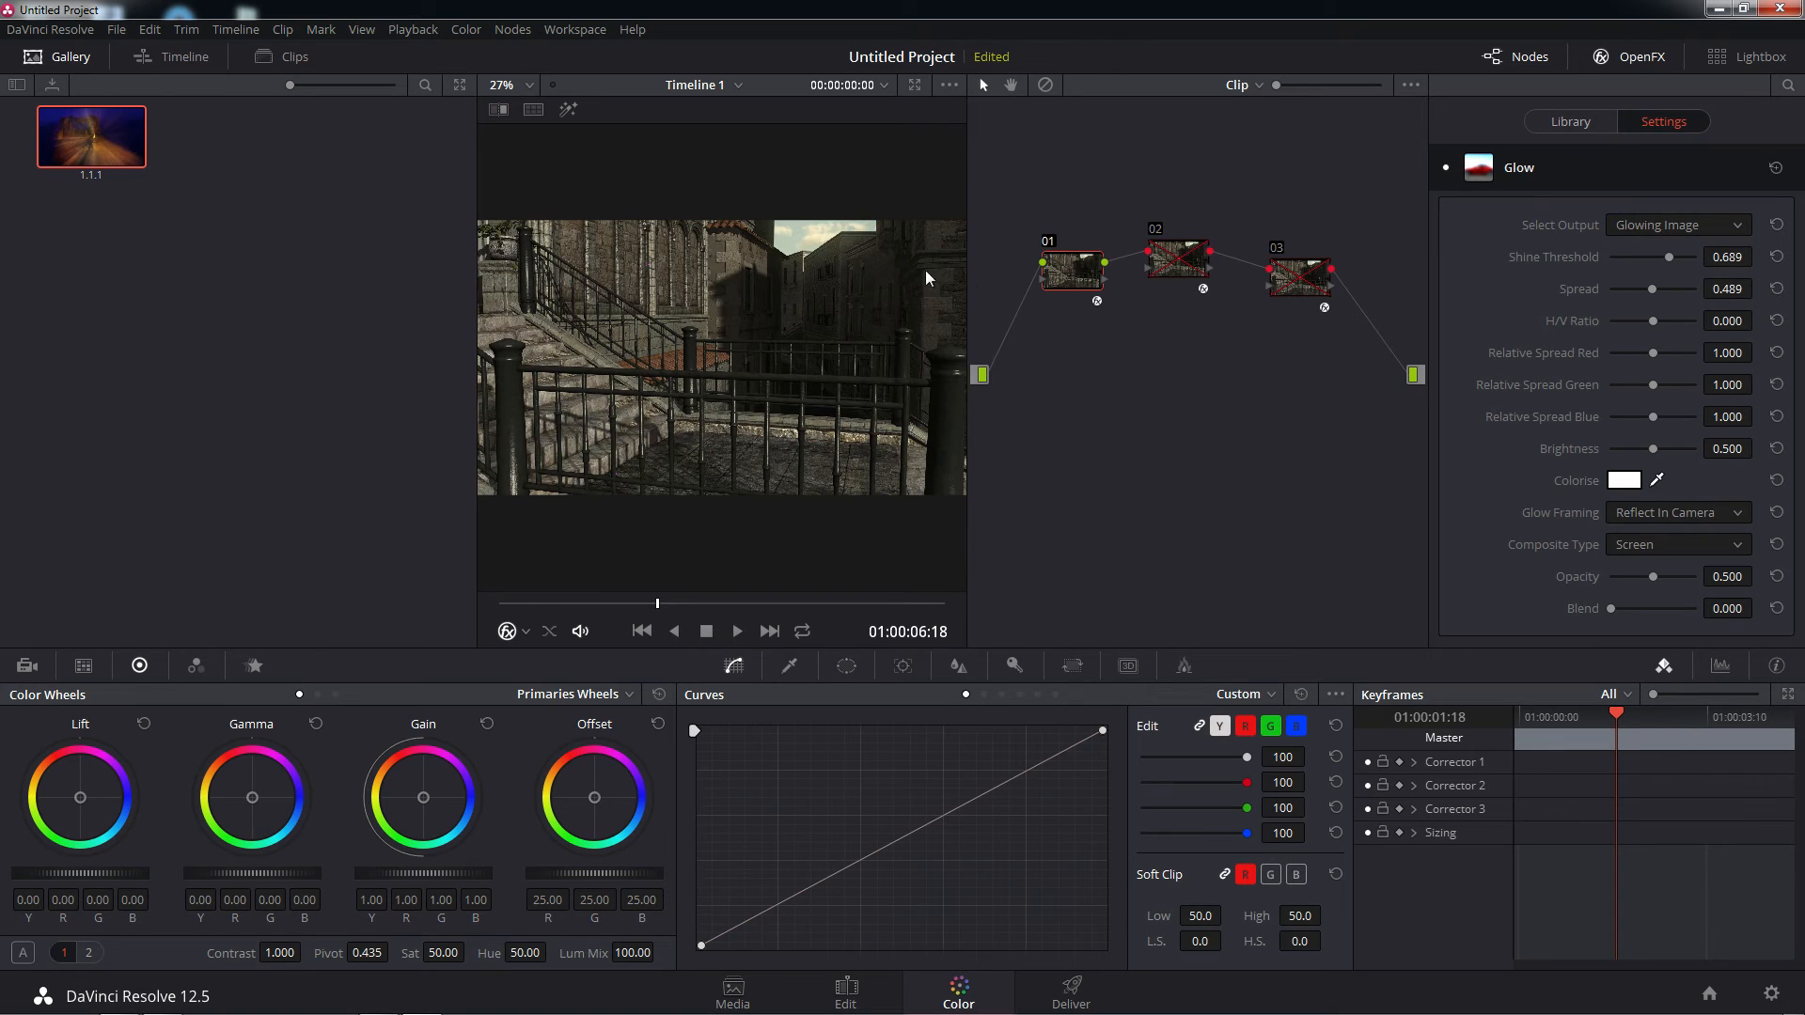
Disable and re-enable node 01 repeatedly to compare the image with and without the Glow
left_click(1049, 246)
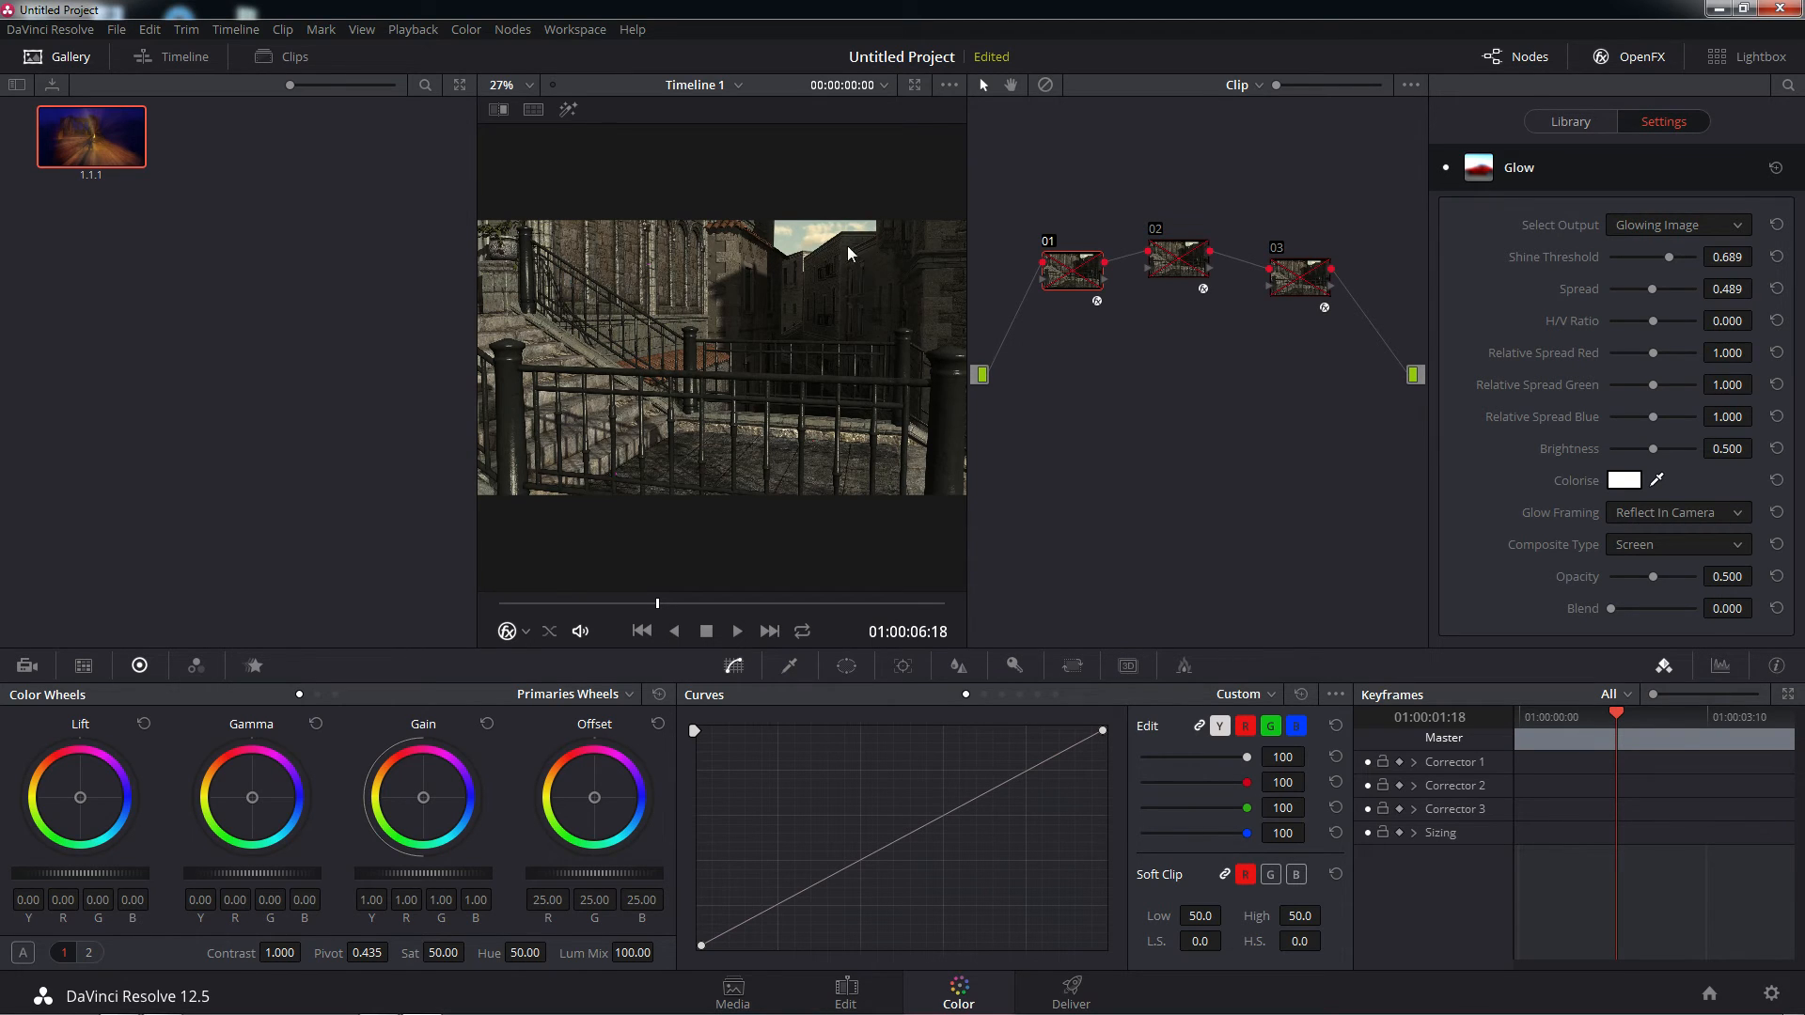
left_click(1049, 247)
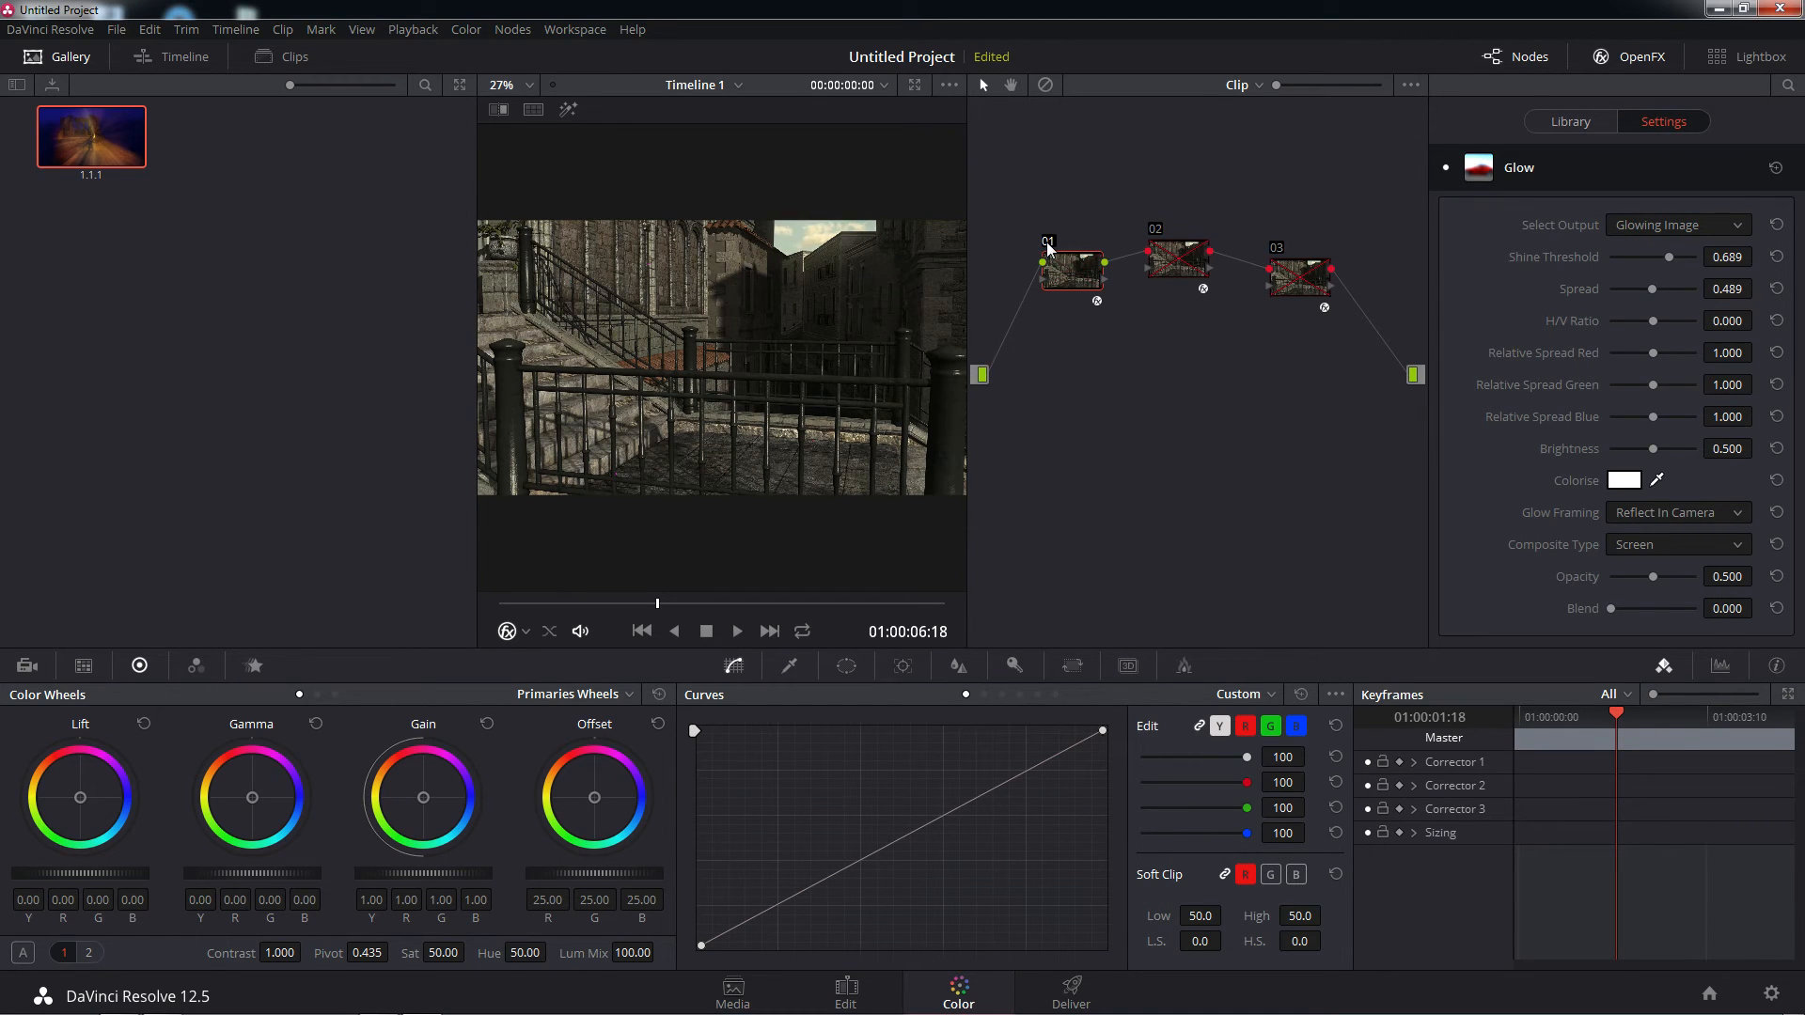
left_click(1049, 246)
left_click(1049, 246)
left_click(1049, 246)
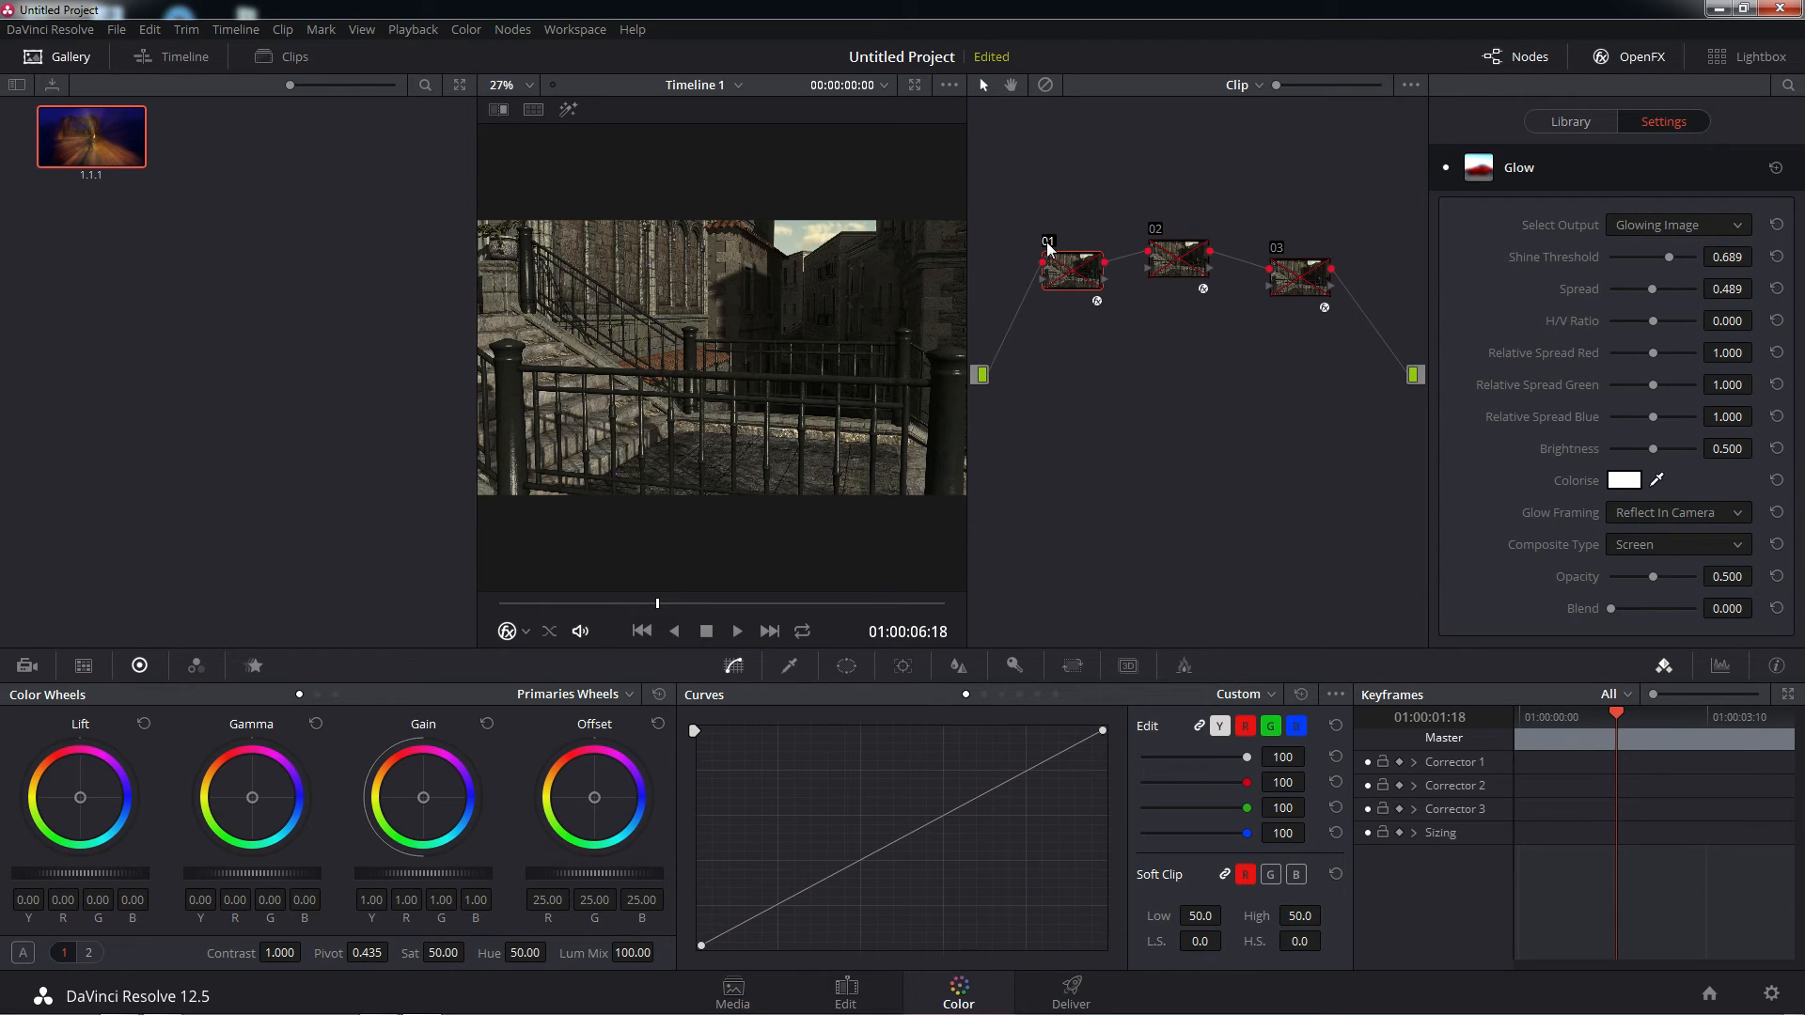
left_click(1049, 247)
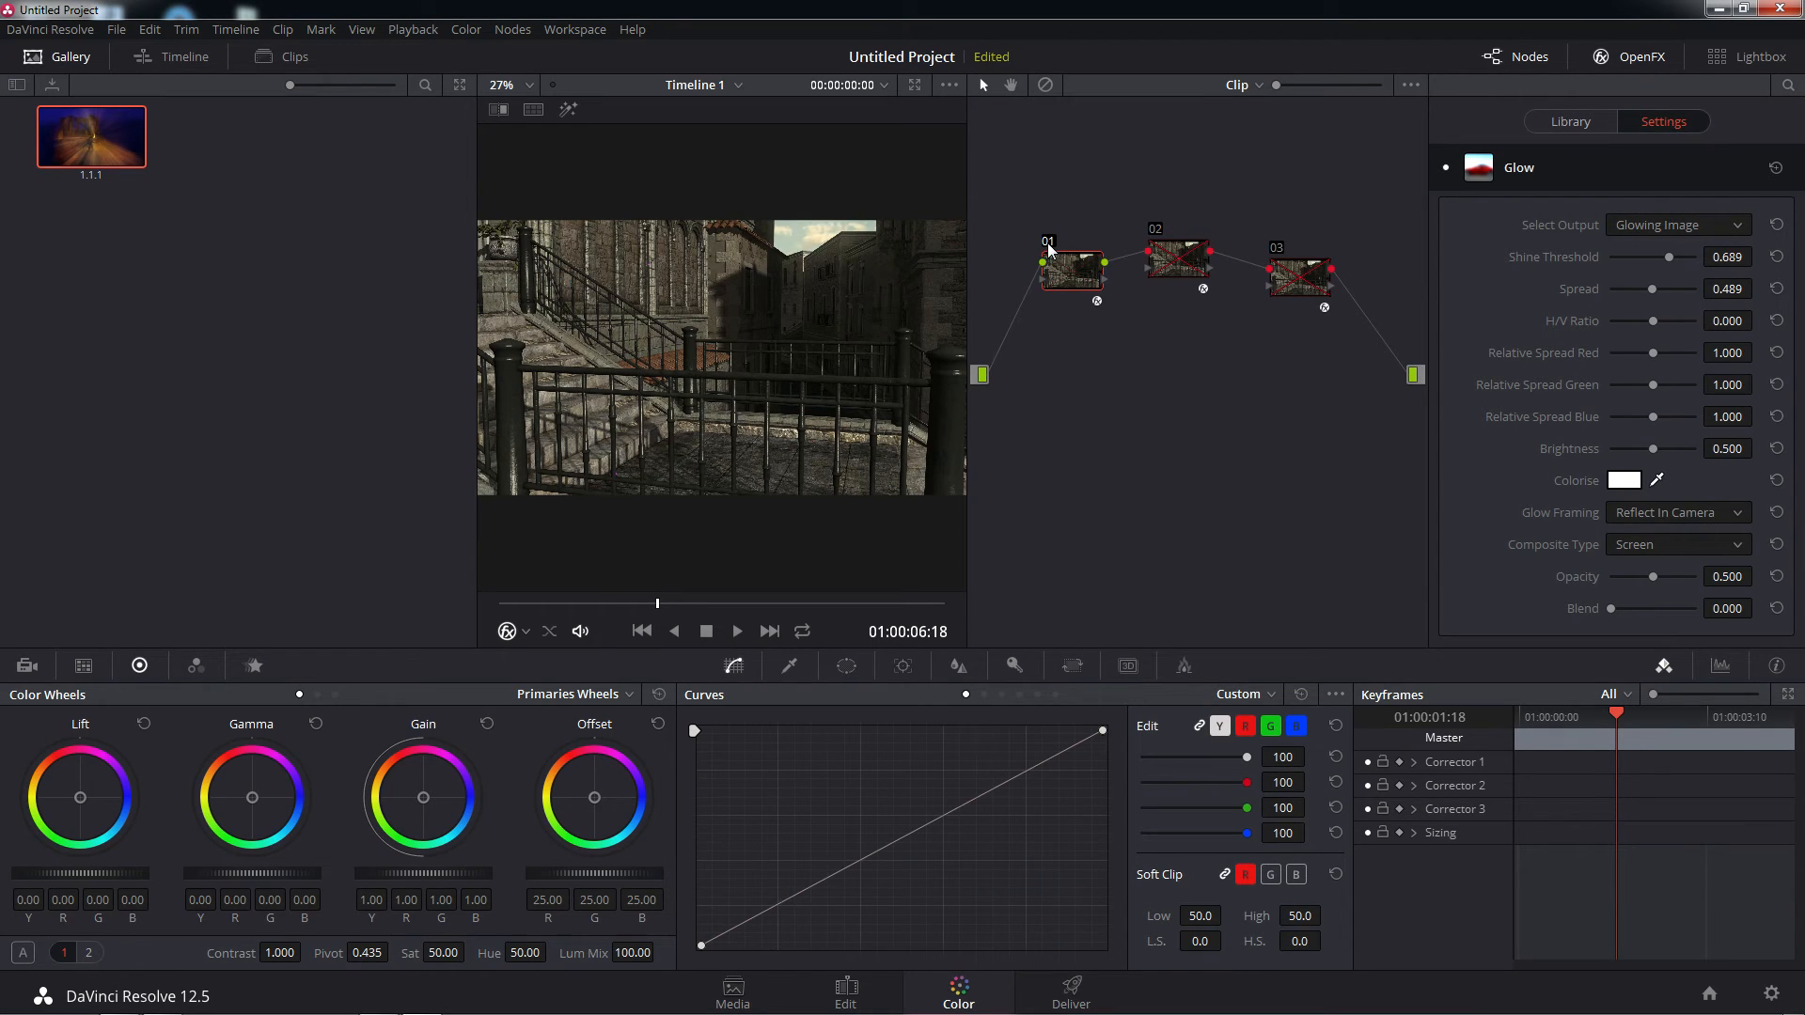
Enable node 02 and set its Light Rays output to Light Rays Alone
left_click(1159, 235)
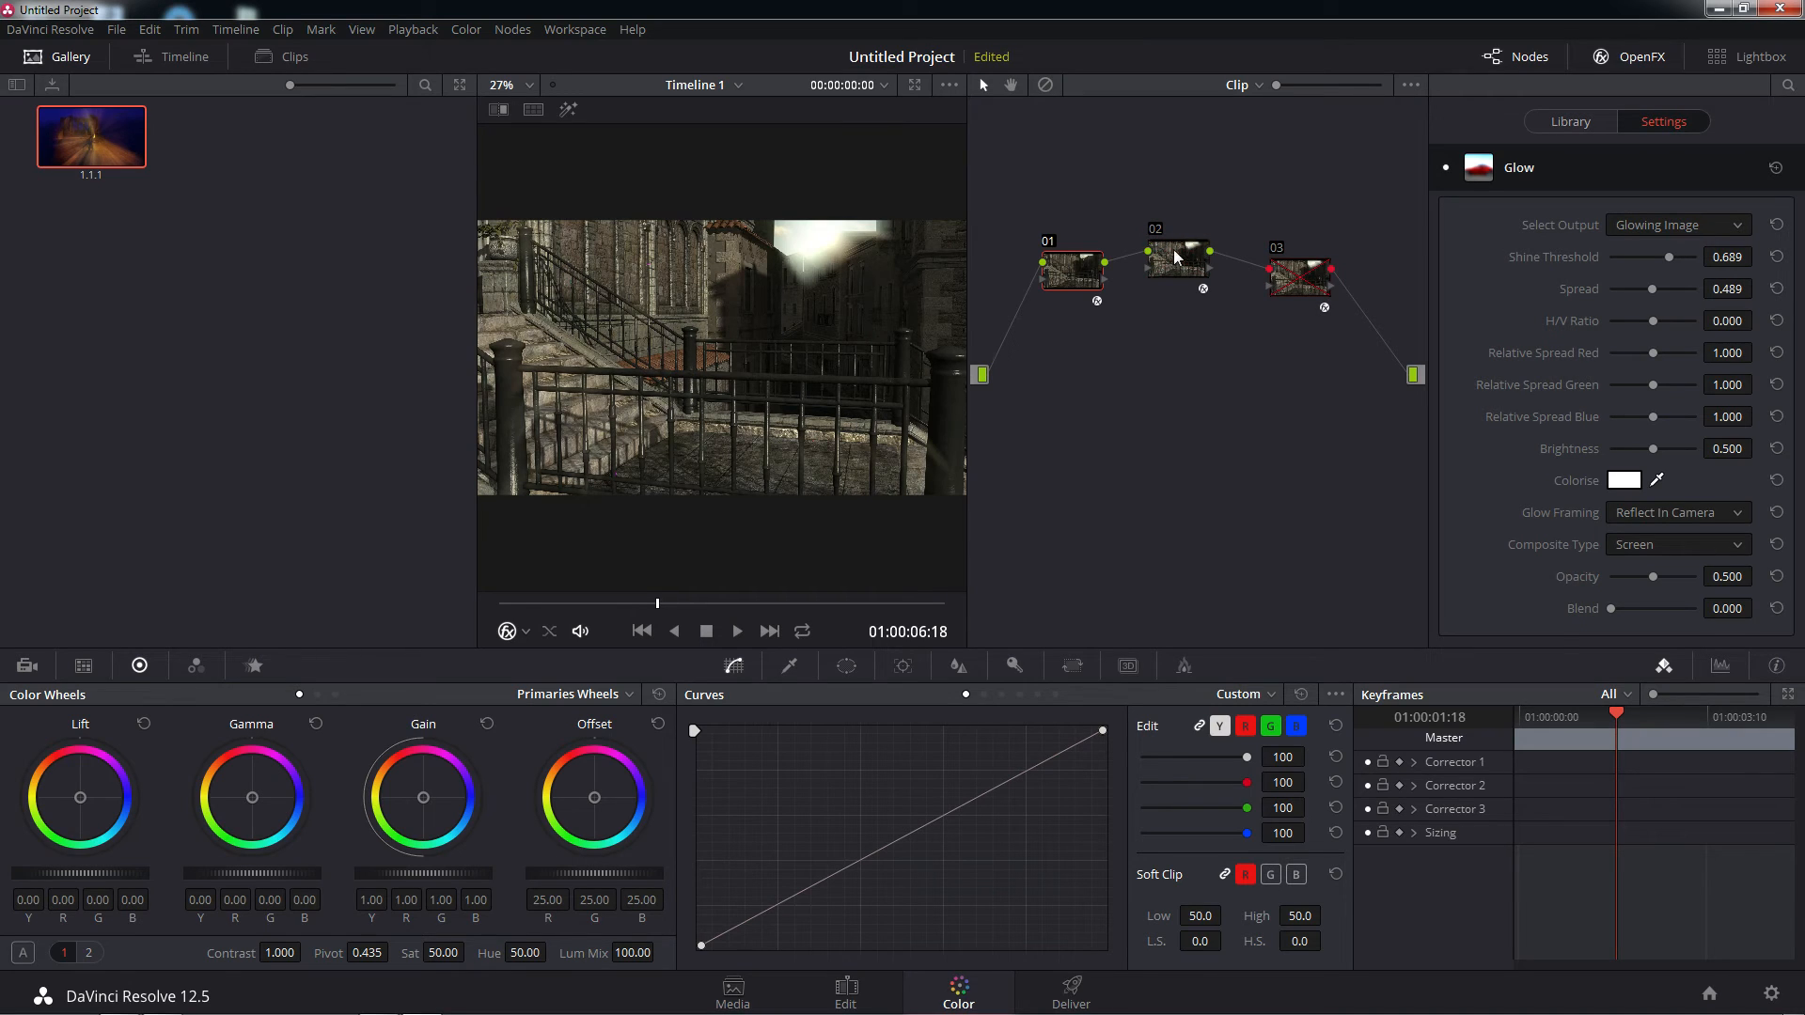
left_click(1186, 264)
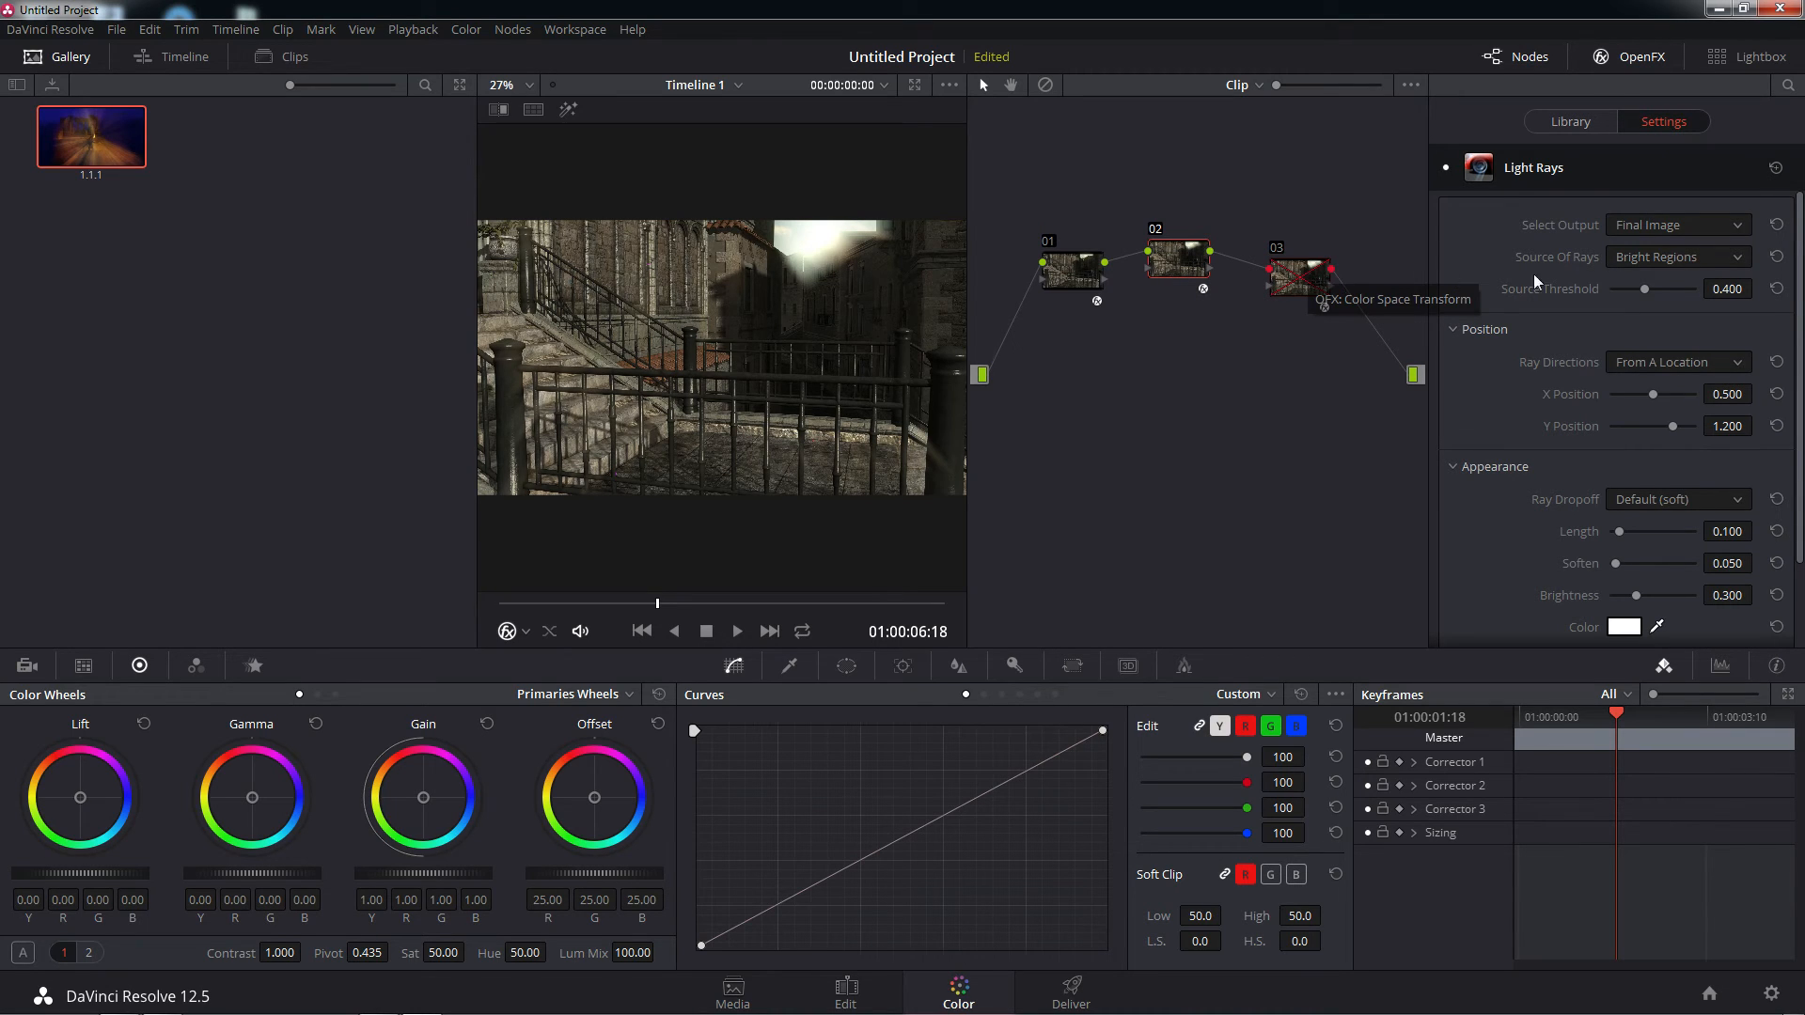
left_click(1740, 228)
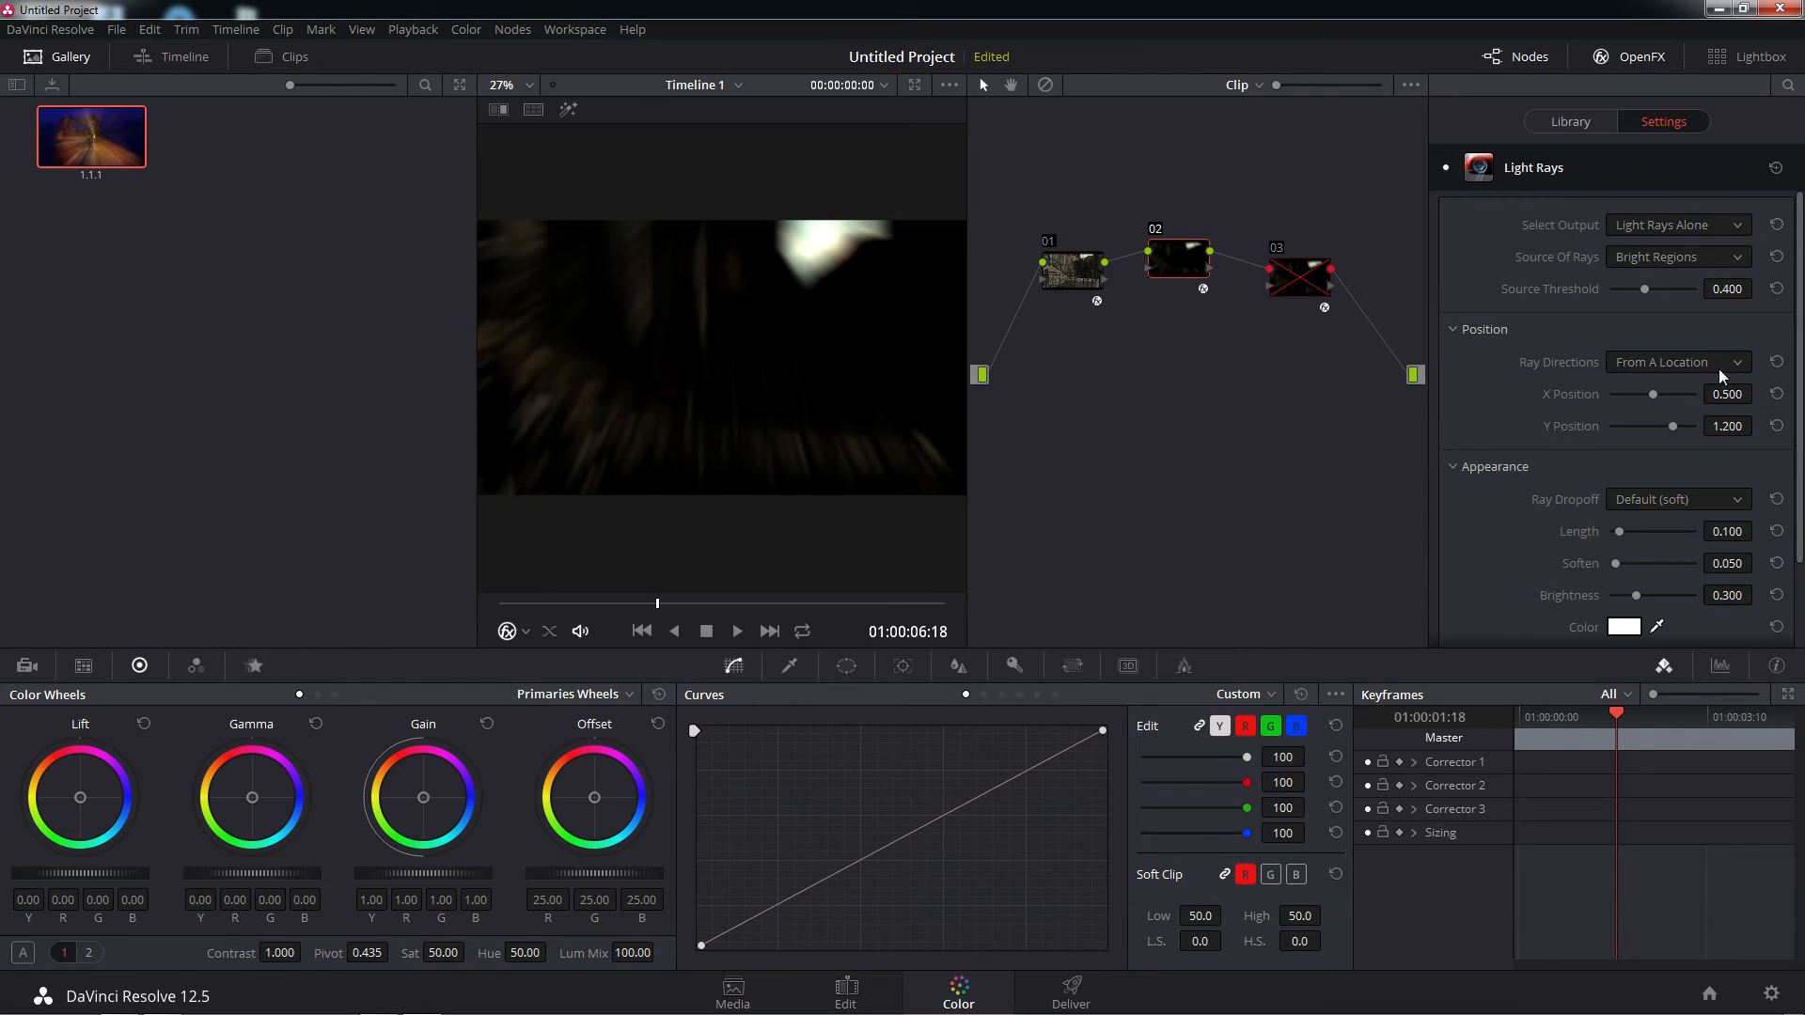
Toggle node 01 off and on repeatedly to compare the light rays with and without the Glow
left_click(1050, 243)
left_click(1050, 242)
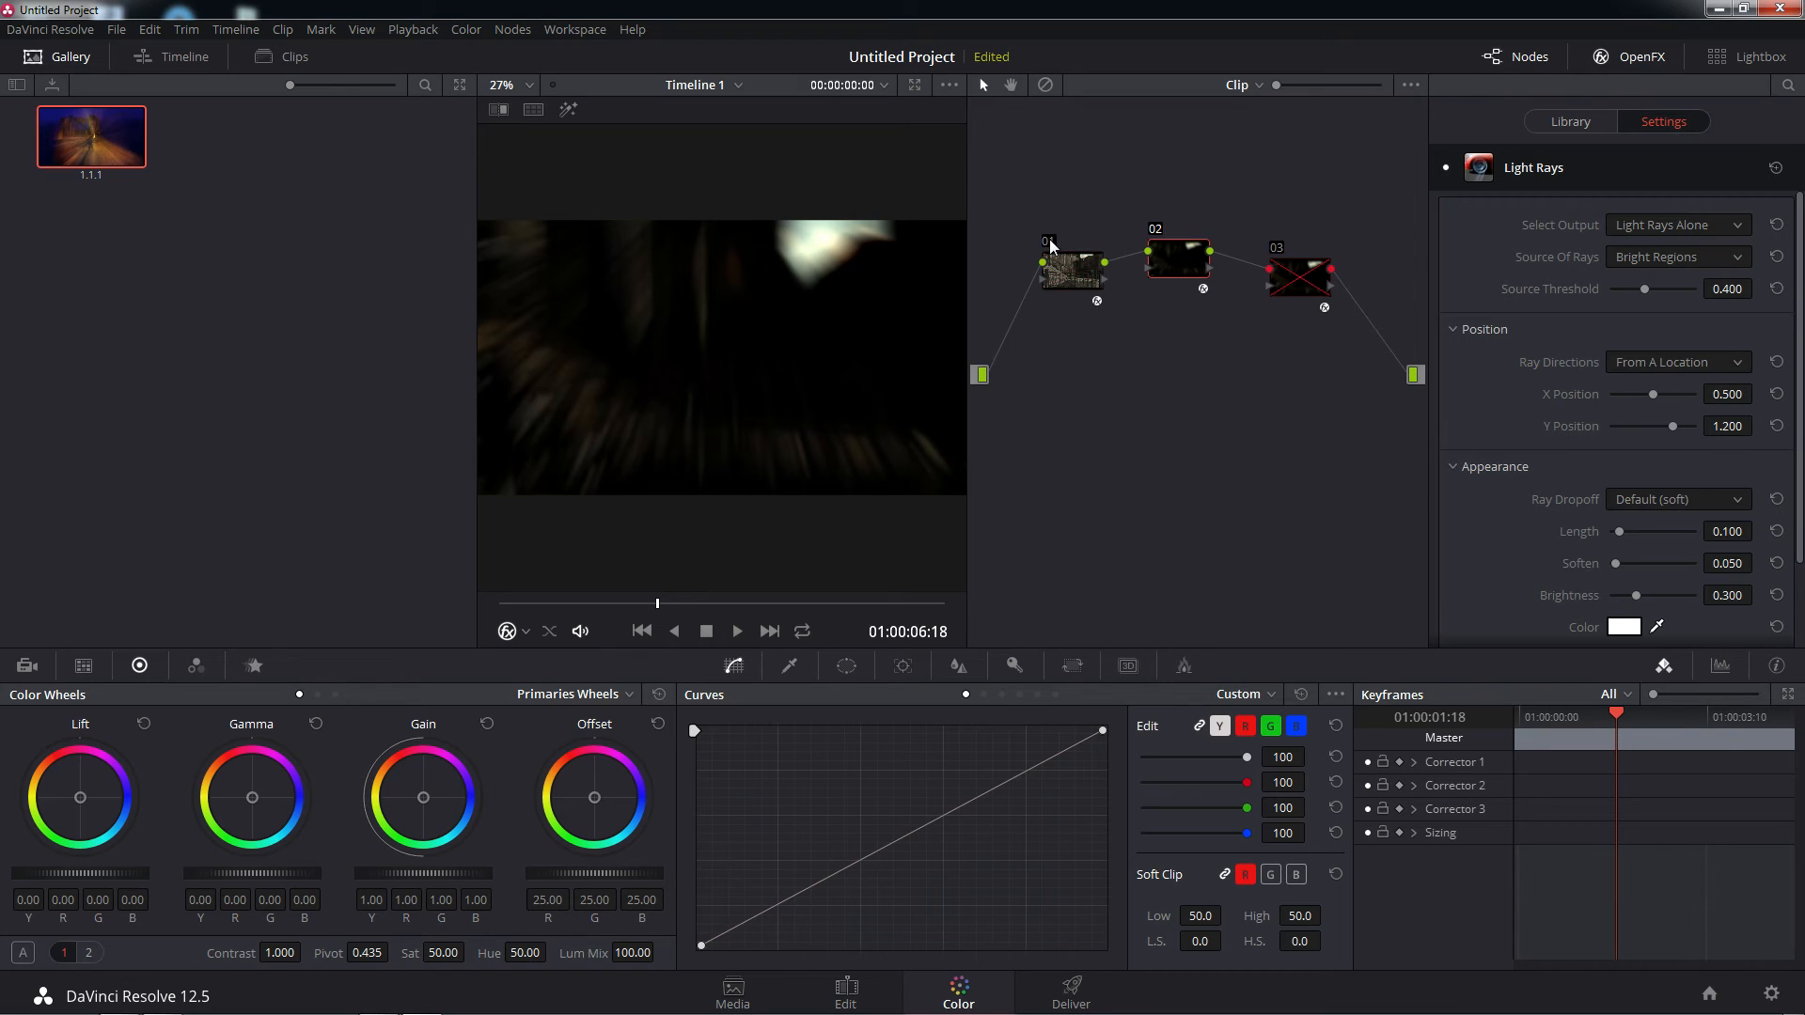
left_click(1050, 241)
left_click(1050, 242)
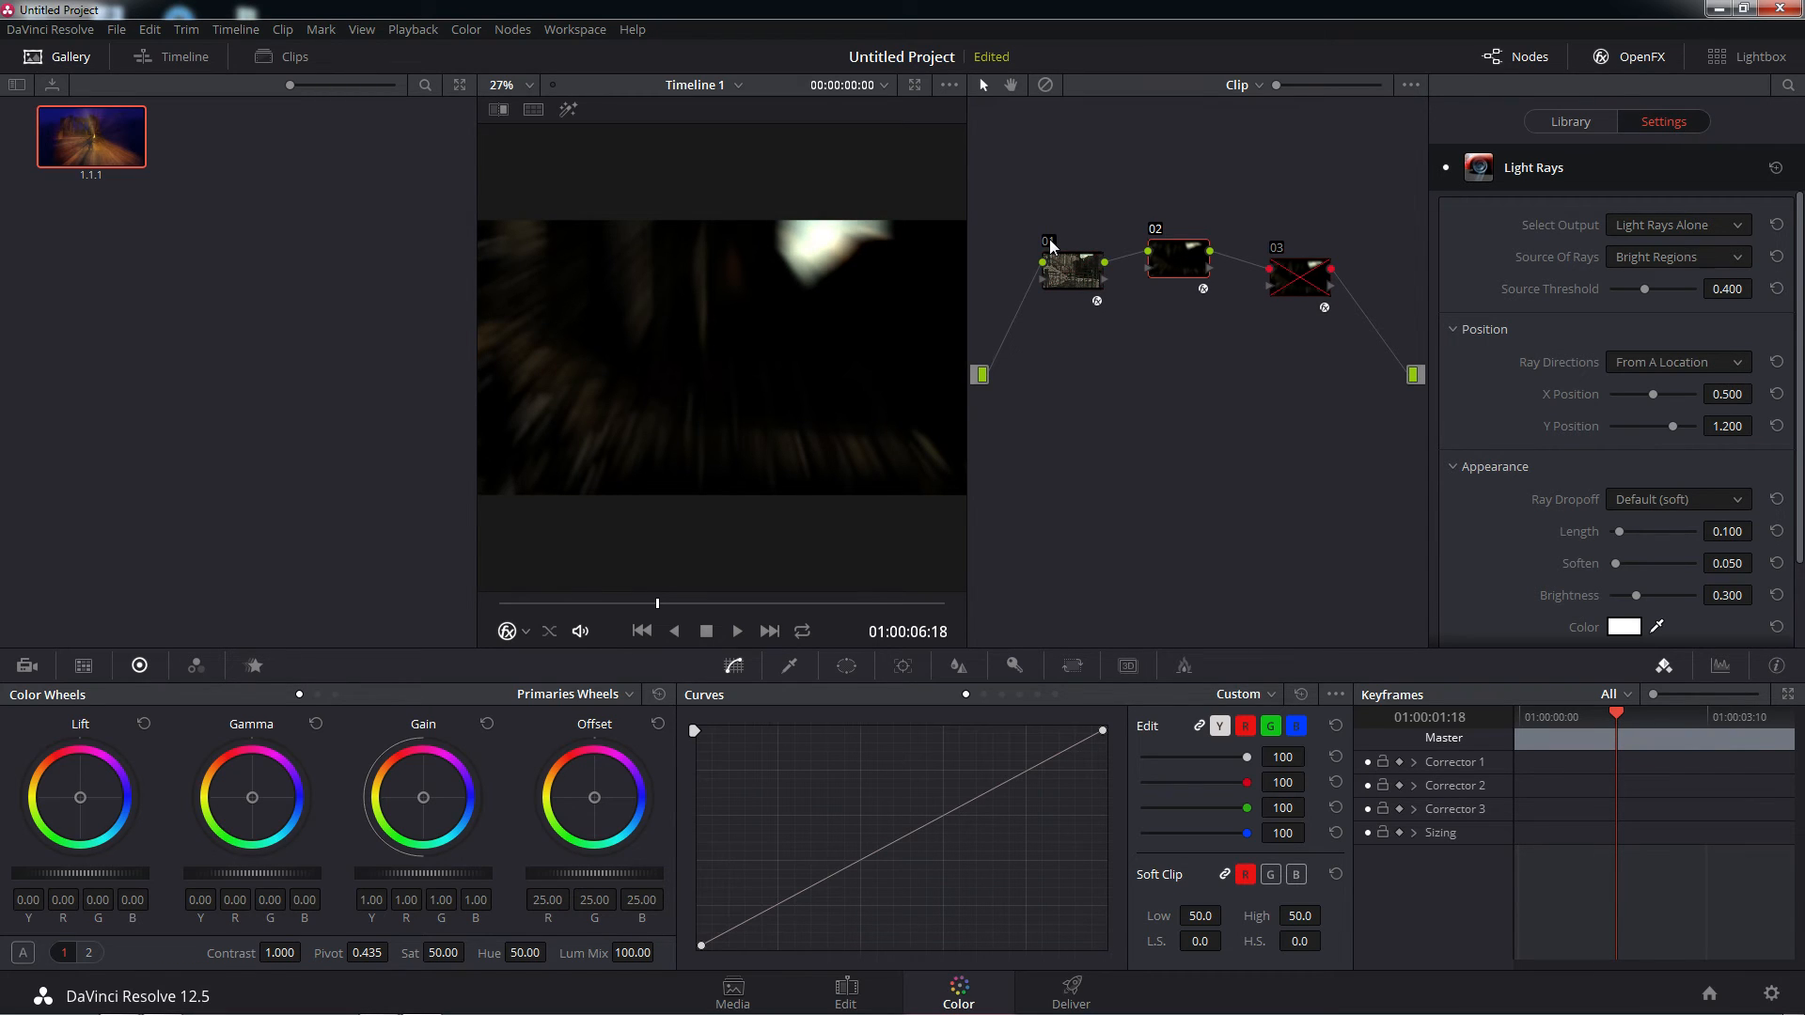
left_click(1050, 242)
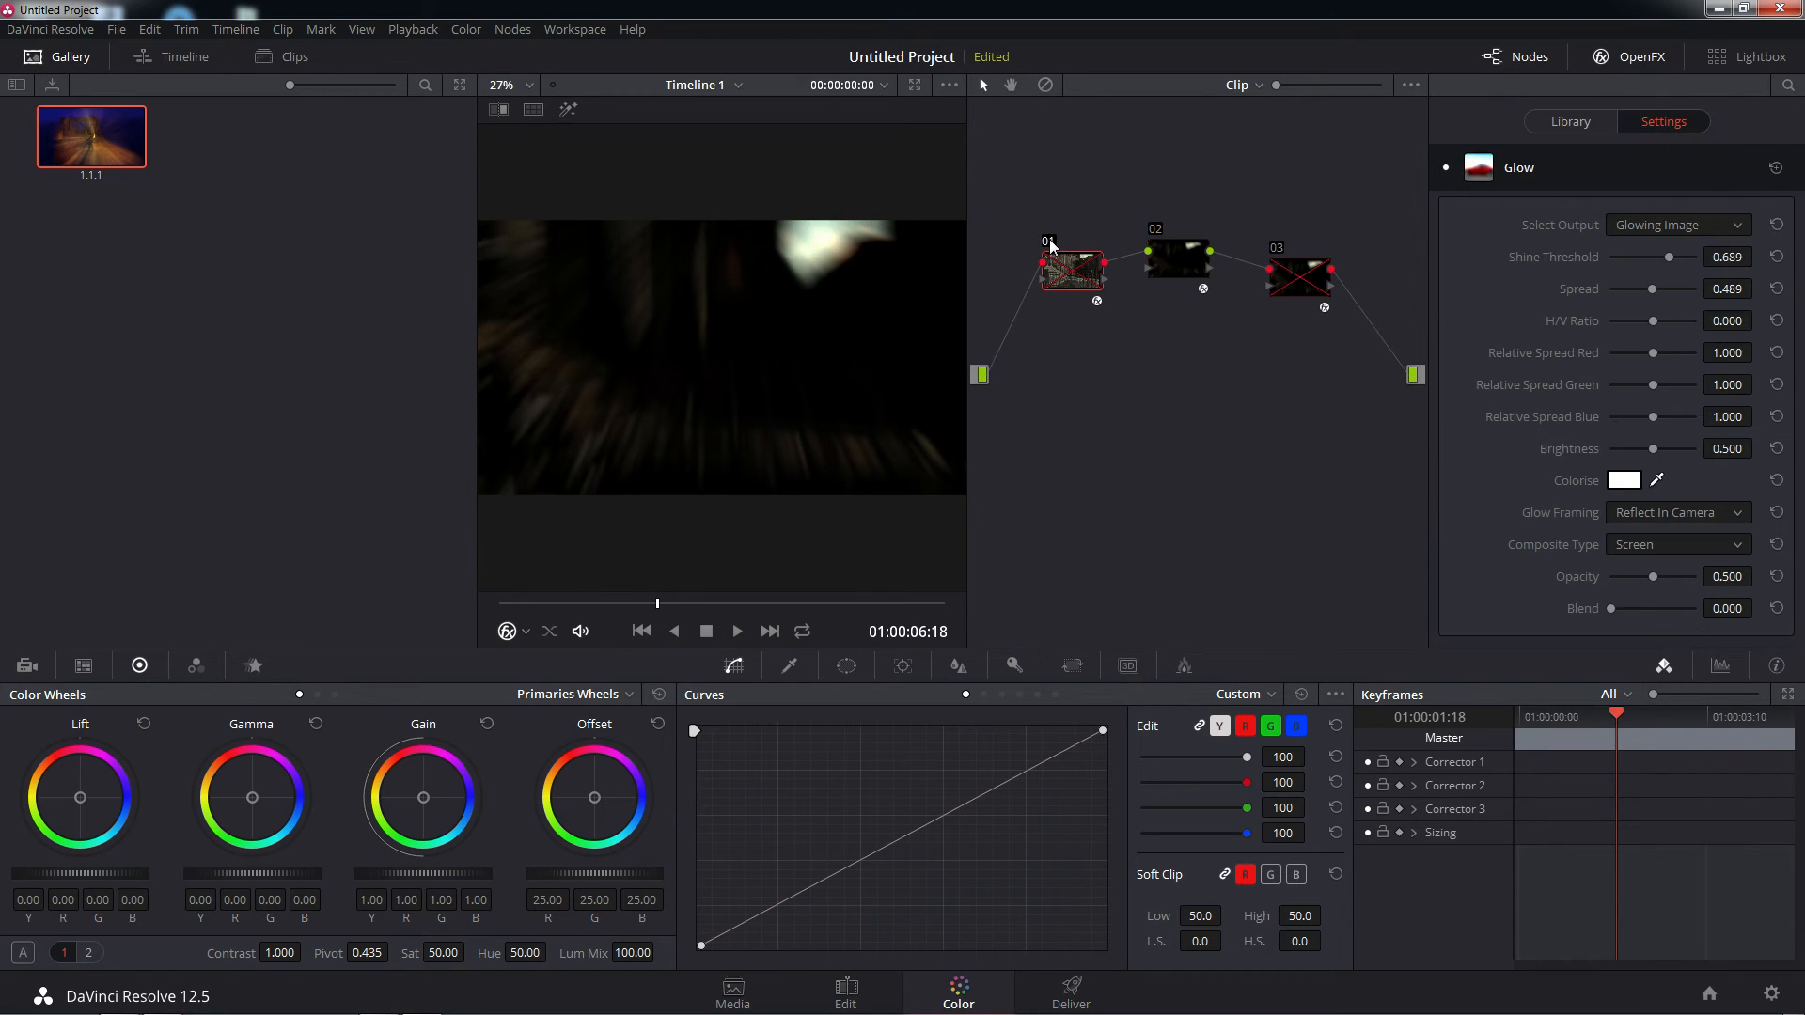
left_click(1050, 242)
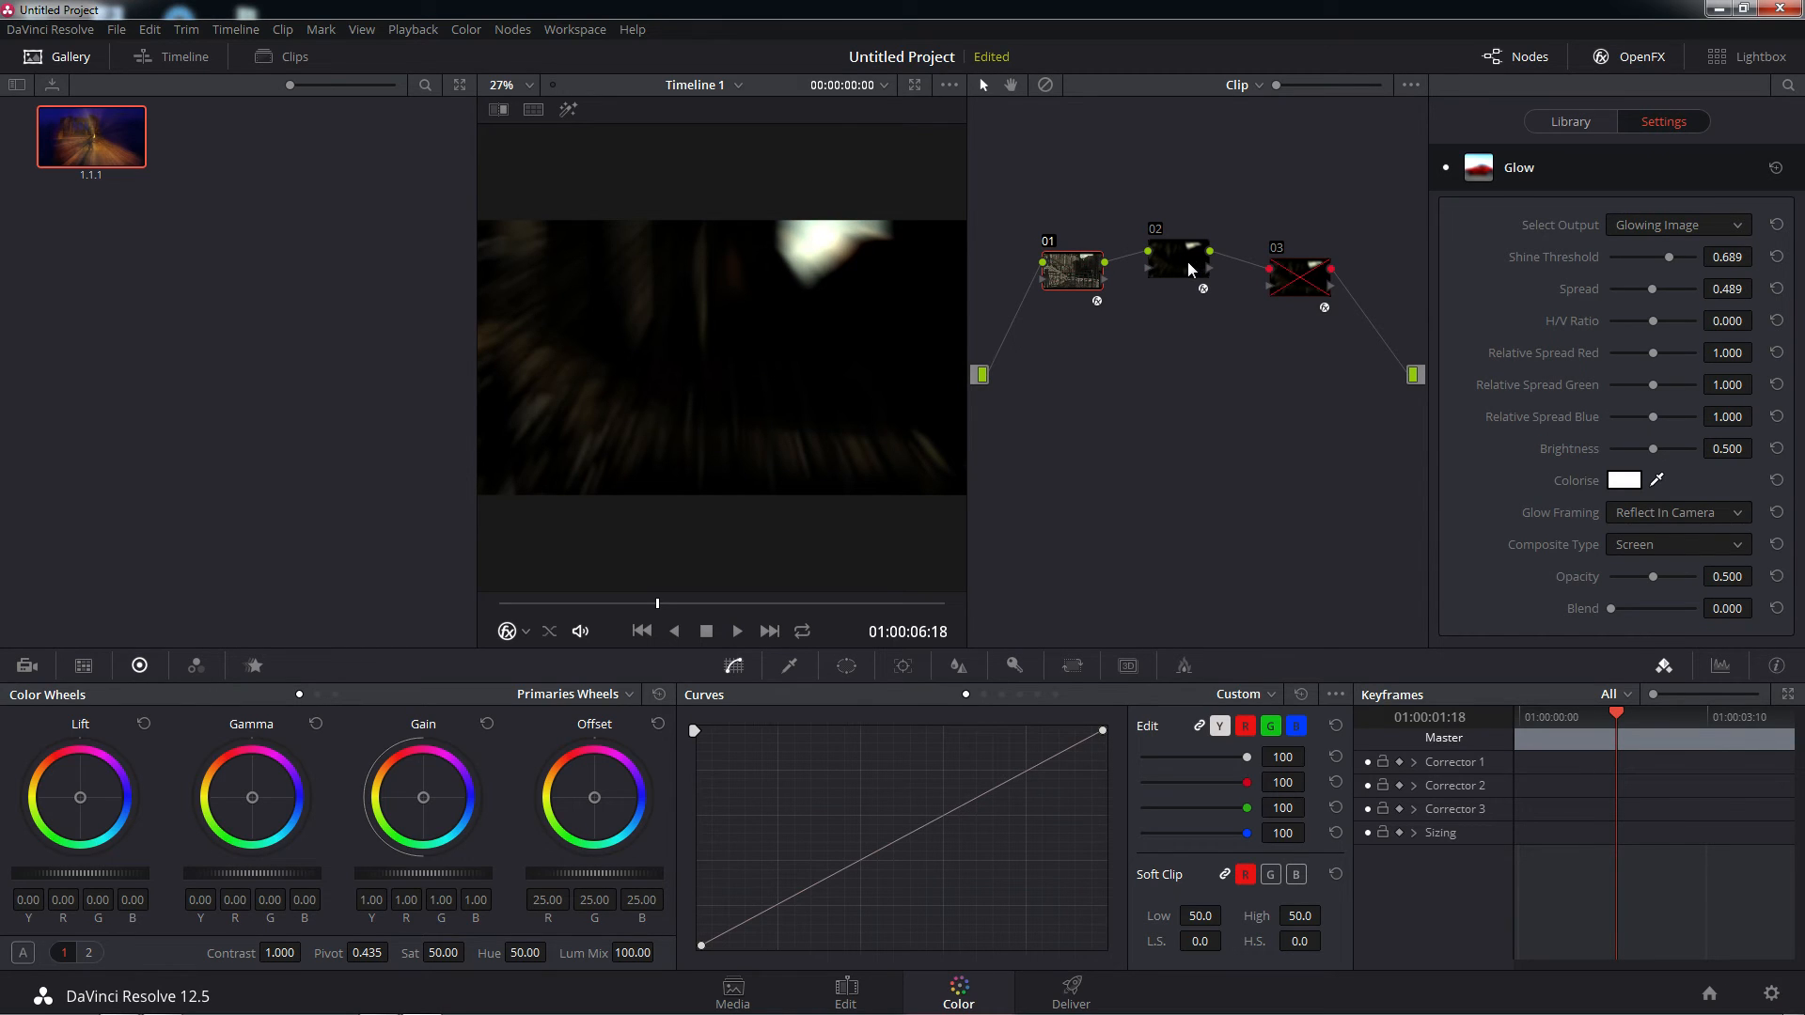
Set node 02's Light Rays output to Final Image and move the ray location to X Position 0.633 and Y Position 1.067
left_click(1187, 261)
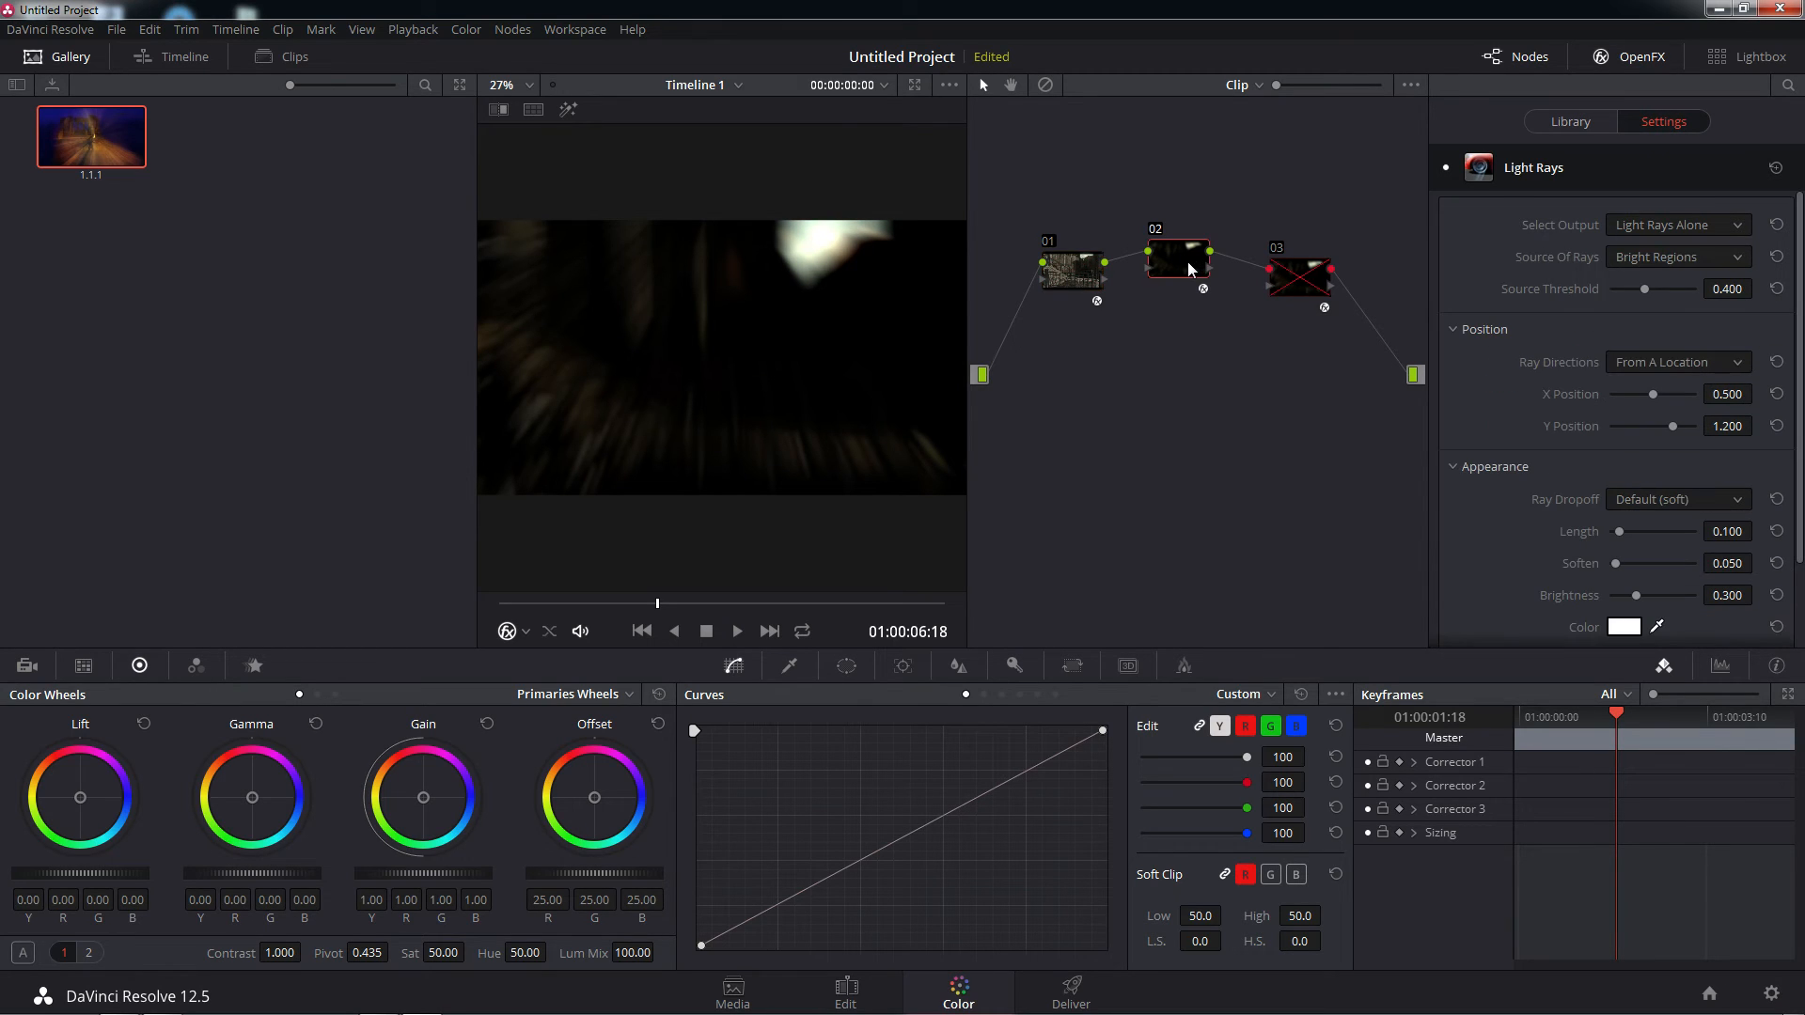
left_click(1739, 227)
left_click(1675, 295)
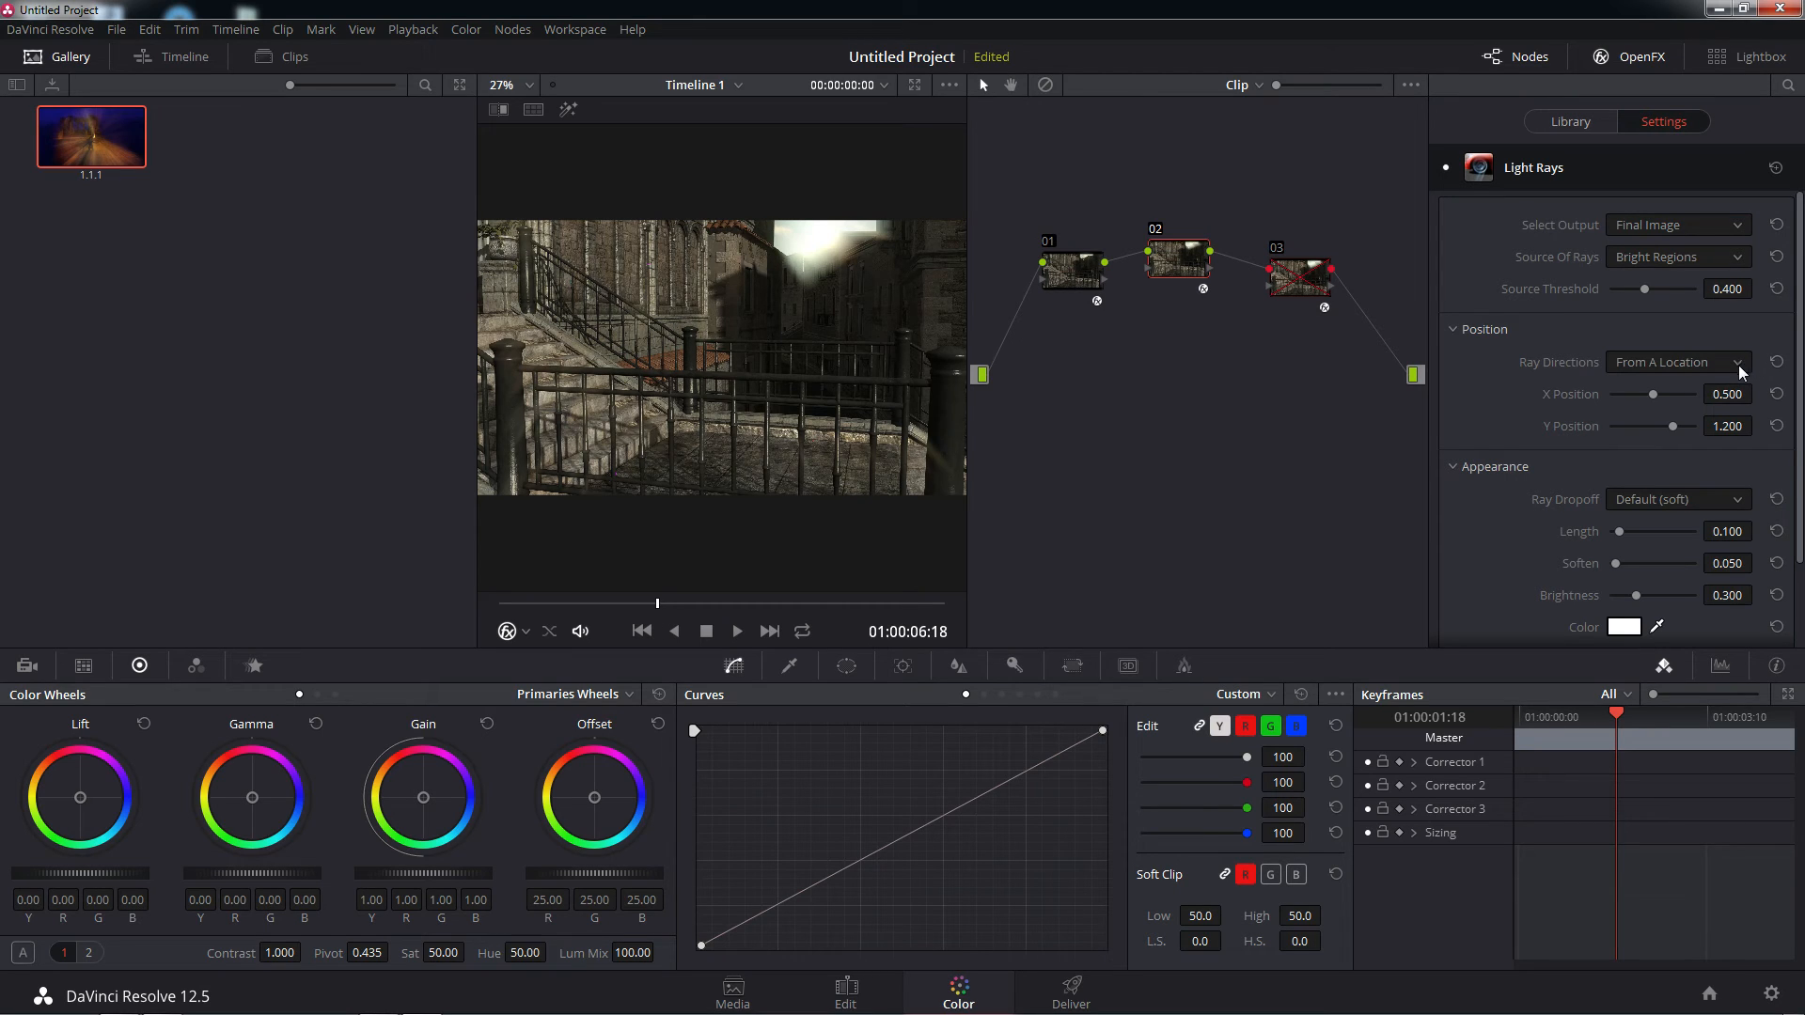
left_click_drag(1655, 396, 1667, 437)
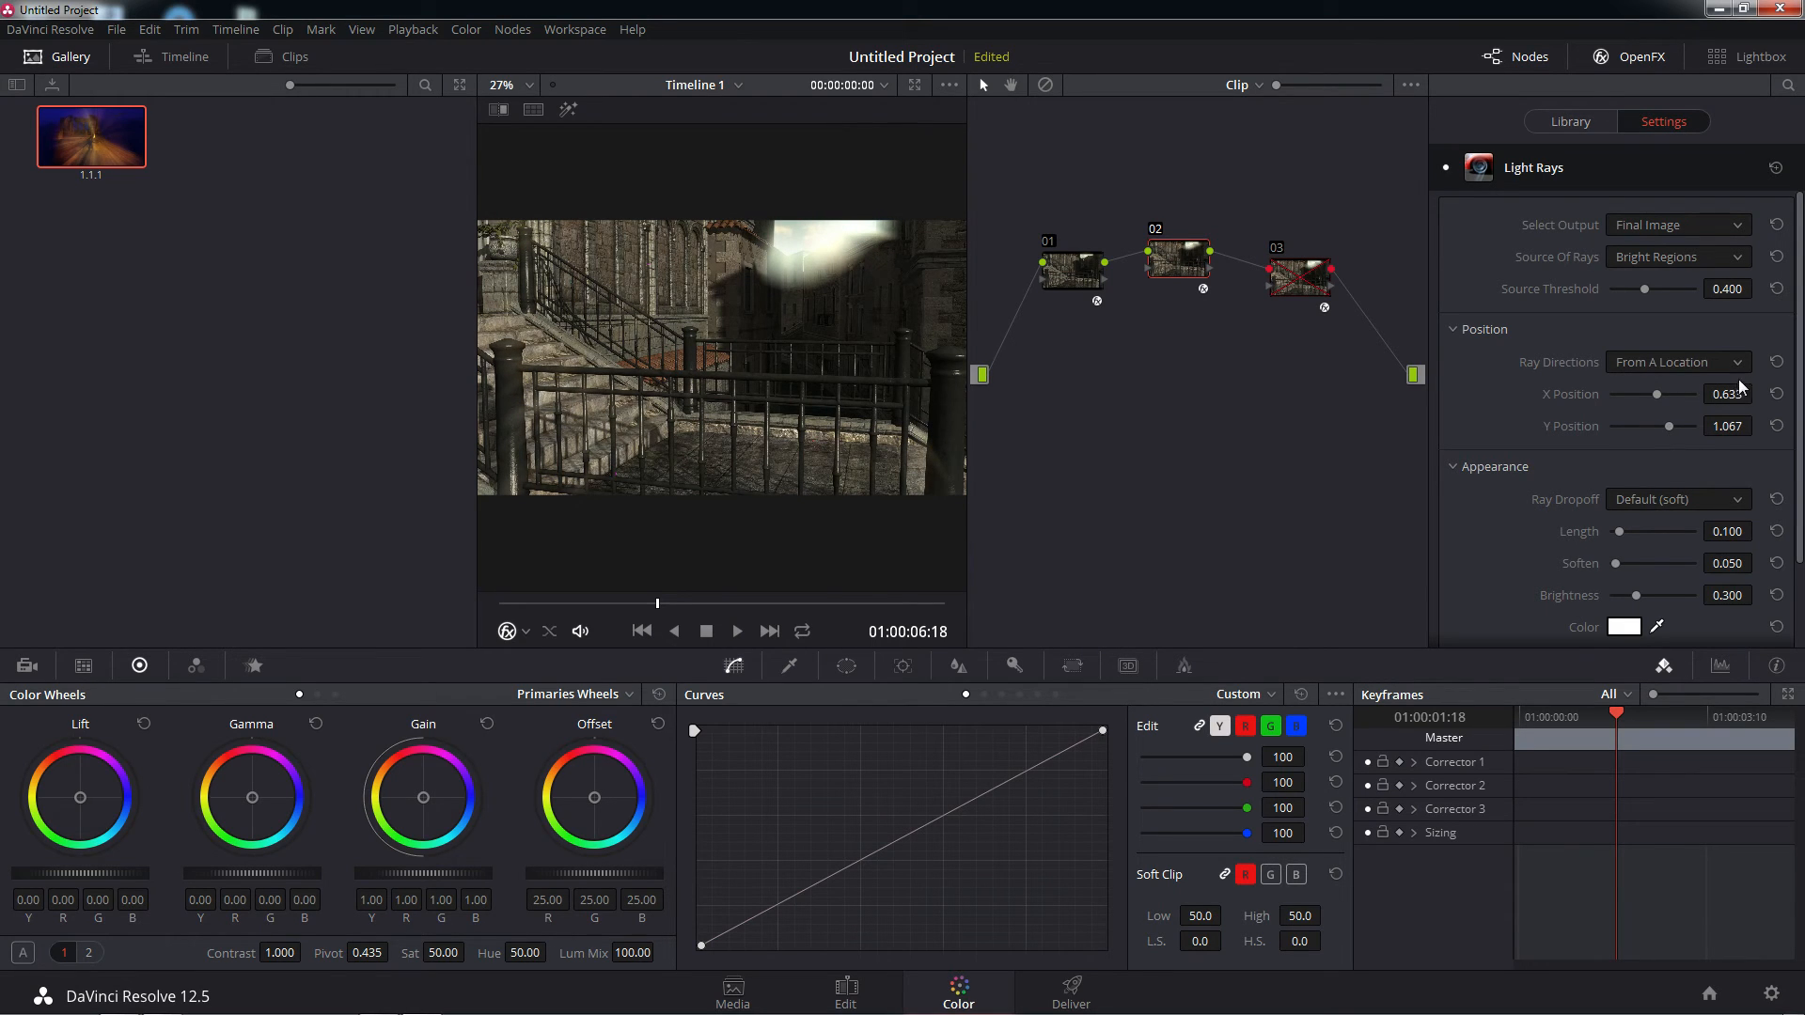
Switch node 02's Ray Directions to At An Angle with Angle 43.9, and set Length 0.500 and Soften 0.000
left_click(1738, 367)
left_click(1664, 394)
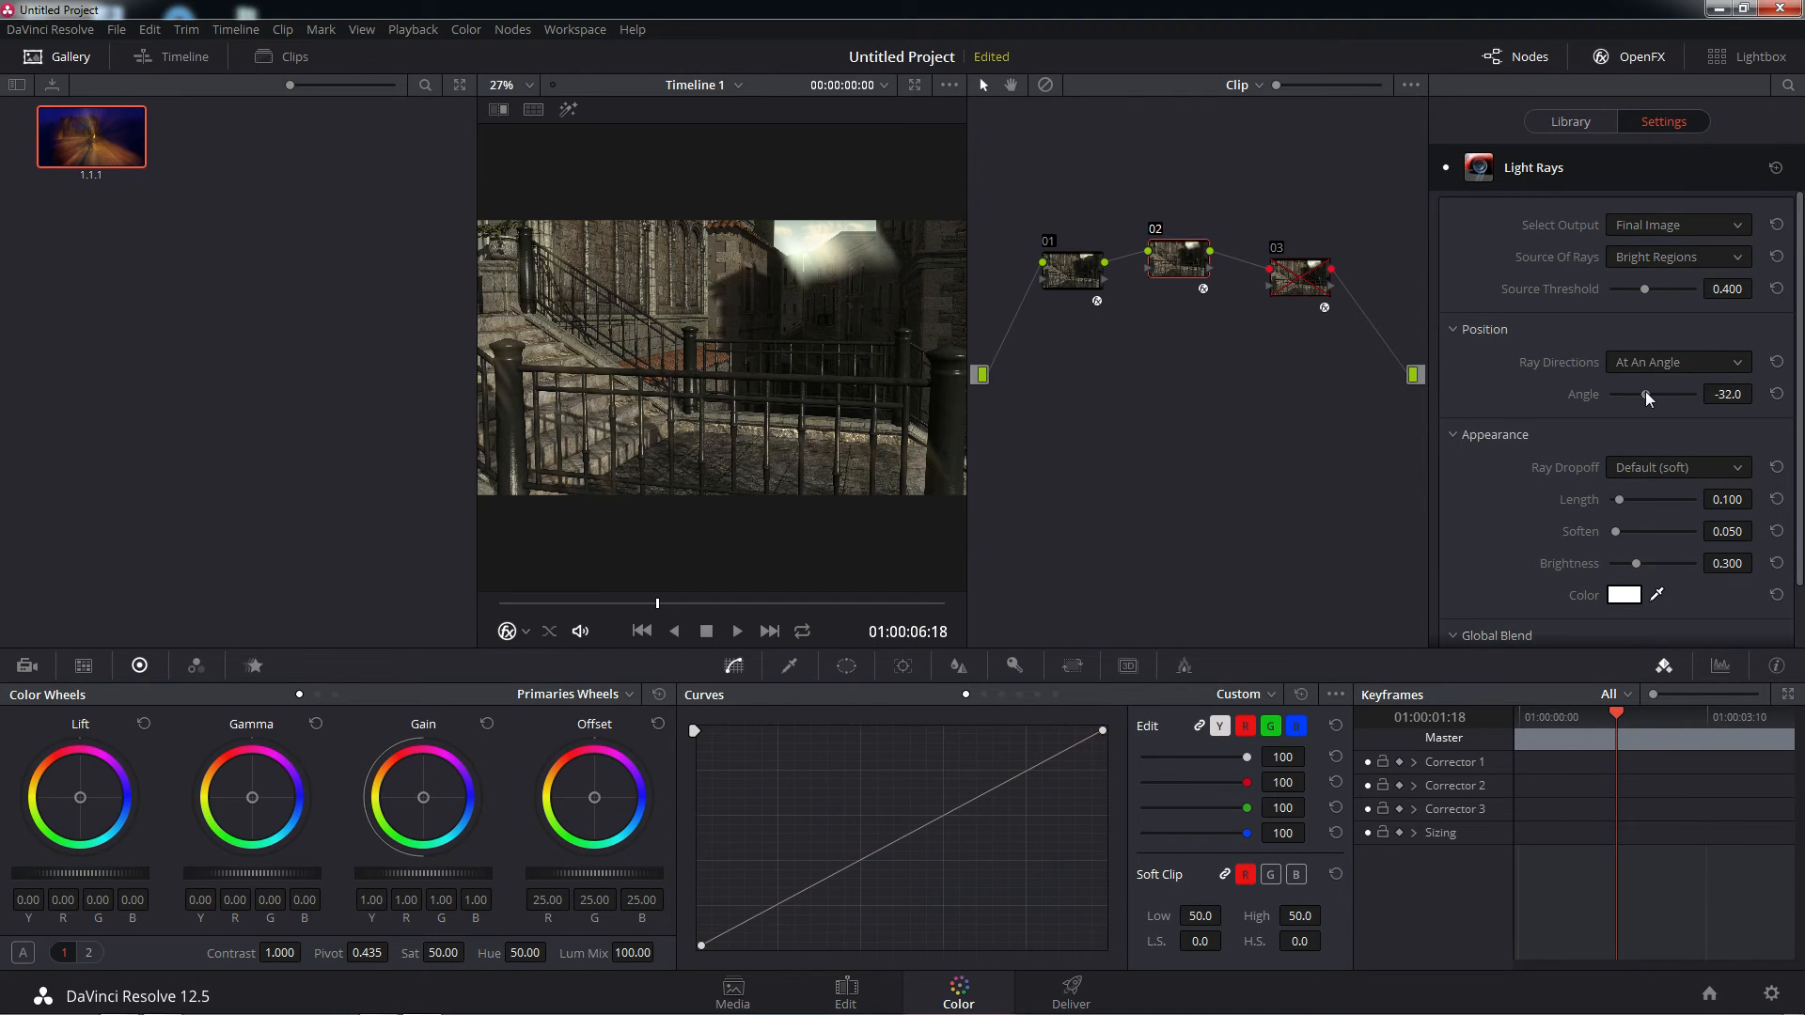
mouse_move(1645, 391)
left_mouse_down()
mouse_move(1627, 393)
mouse_move(1664, 391)
left_mouse_up()
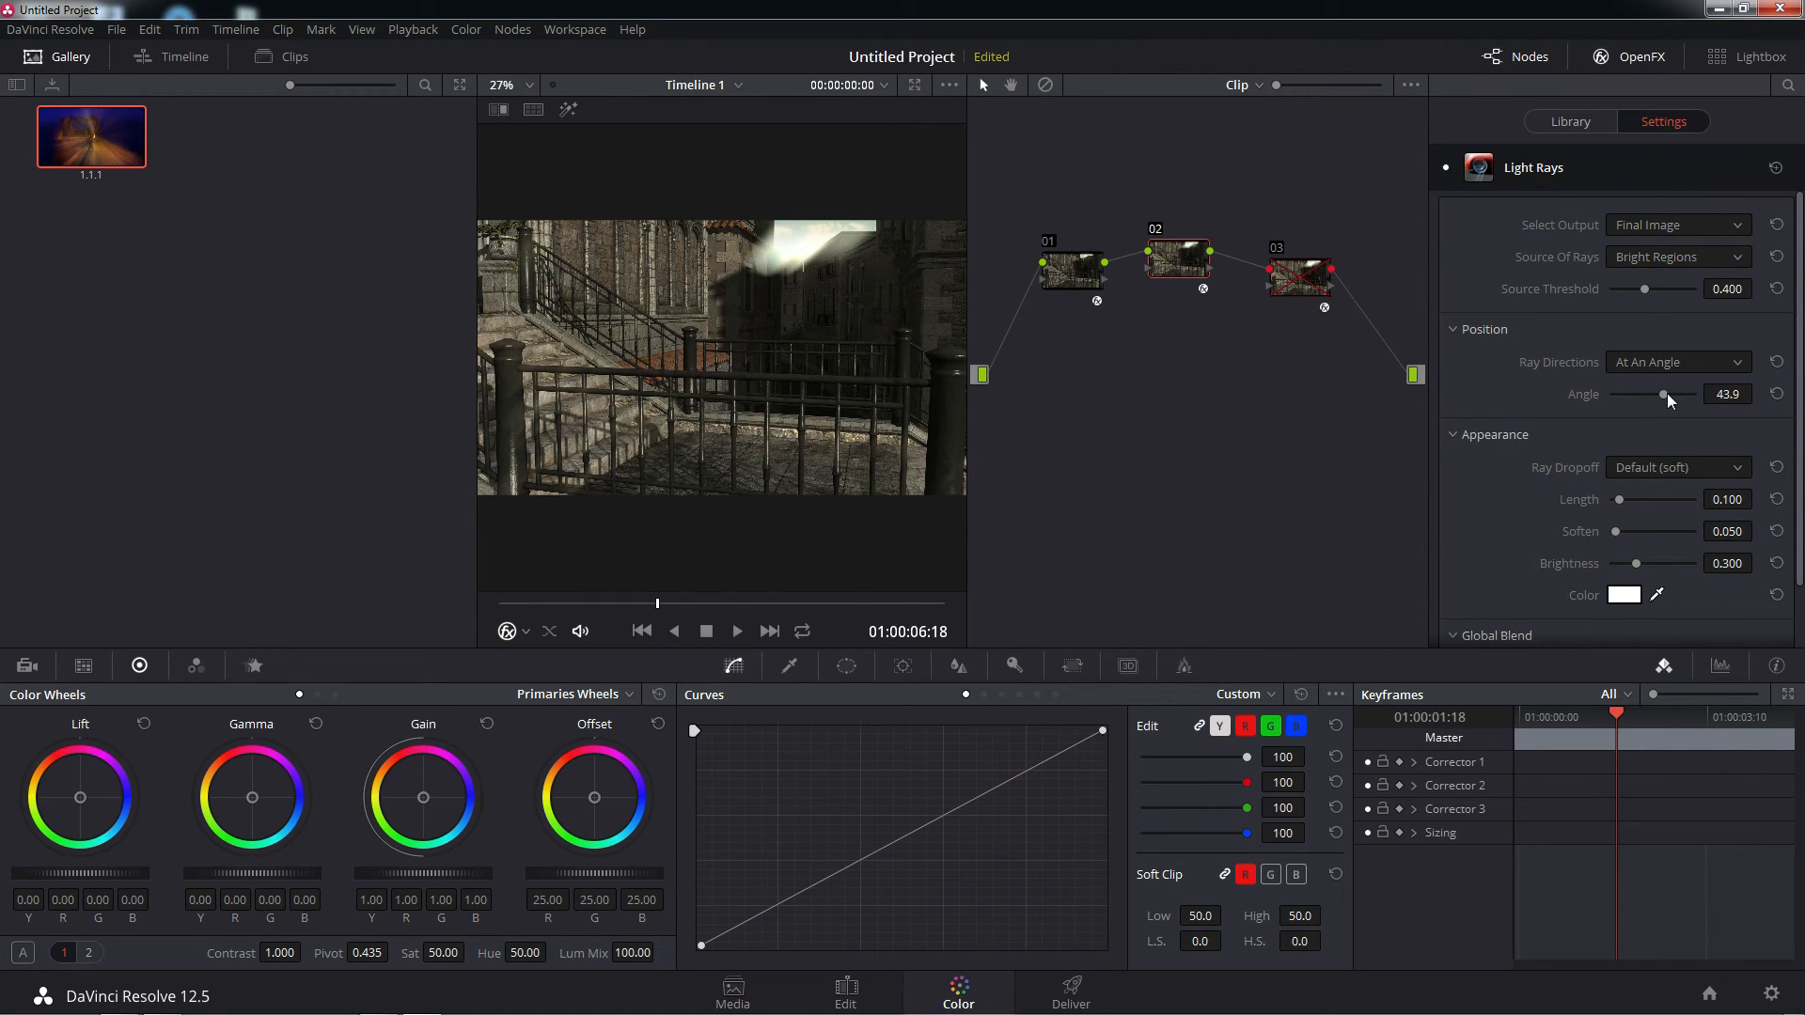
left_click_drag(1622, 498, 1564, 532)
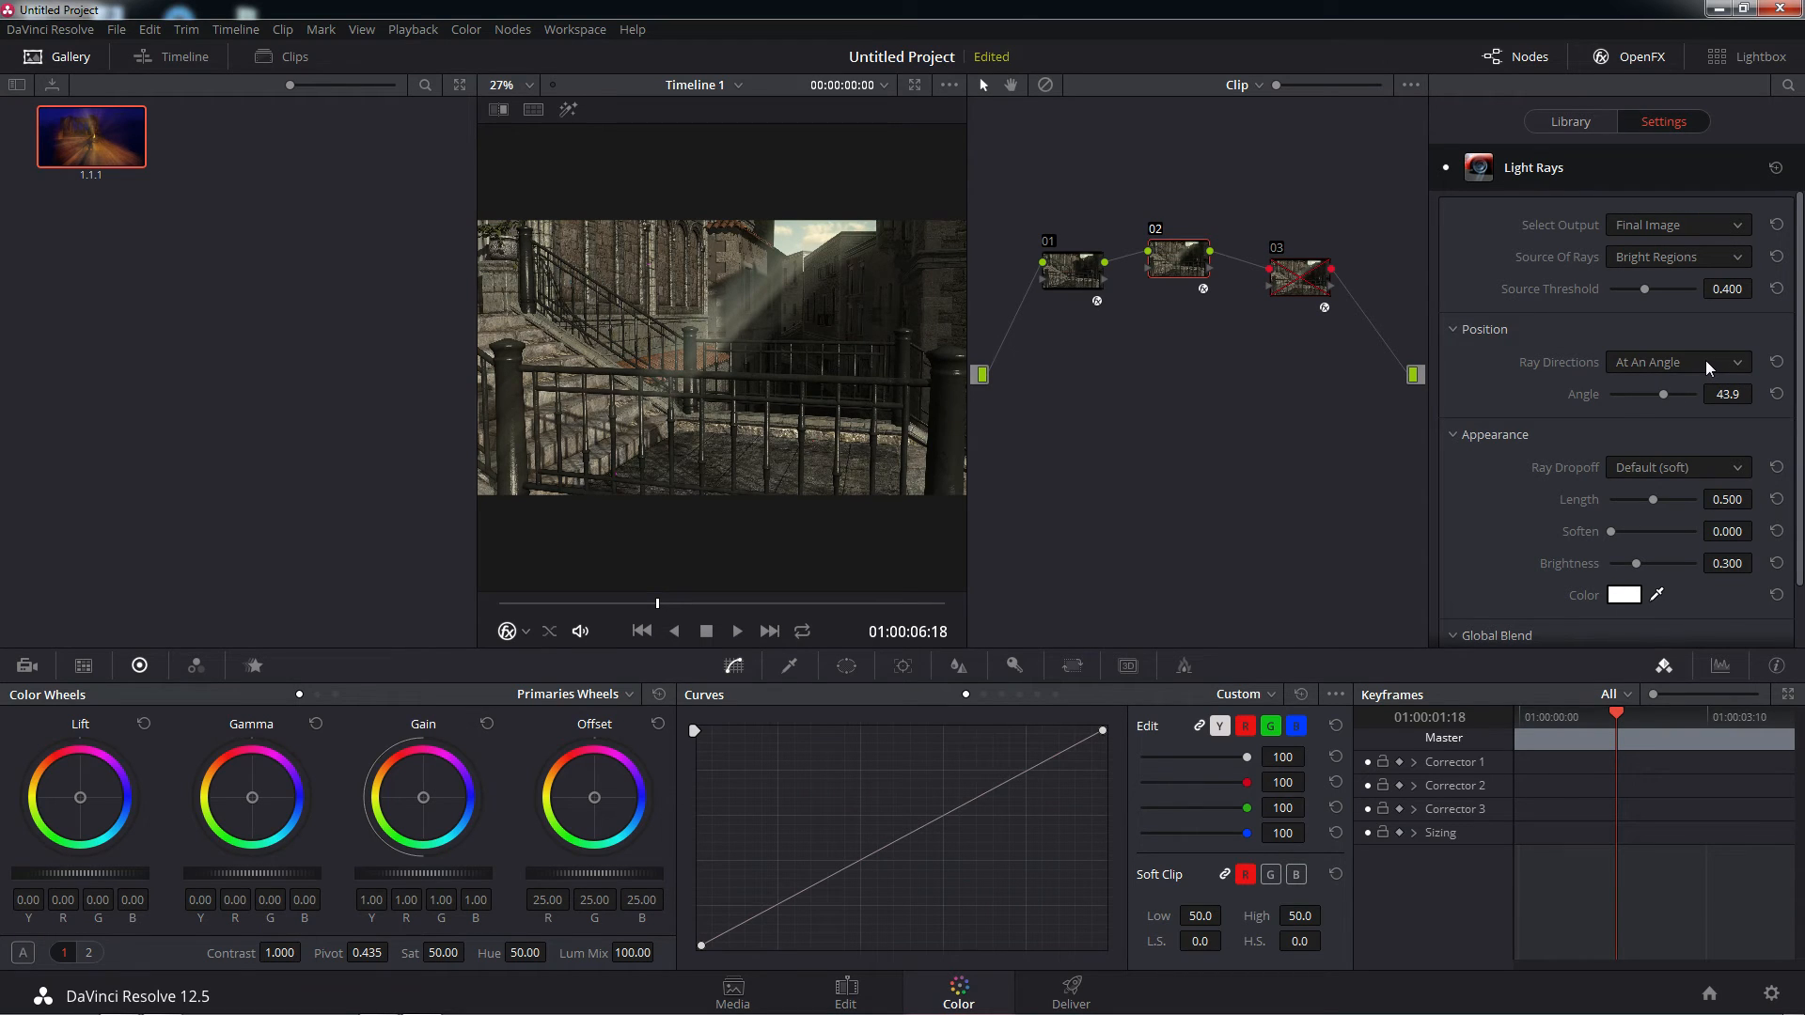
Set the source of rays to Edges and cast them From A Location with X Position 0.734
left_click(1729, 257)
left_click(1637, 307)
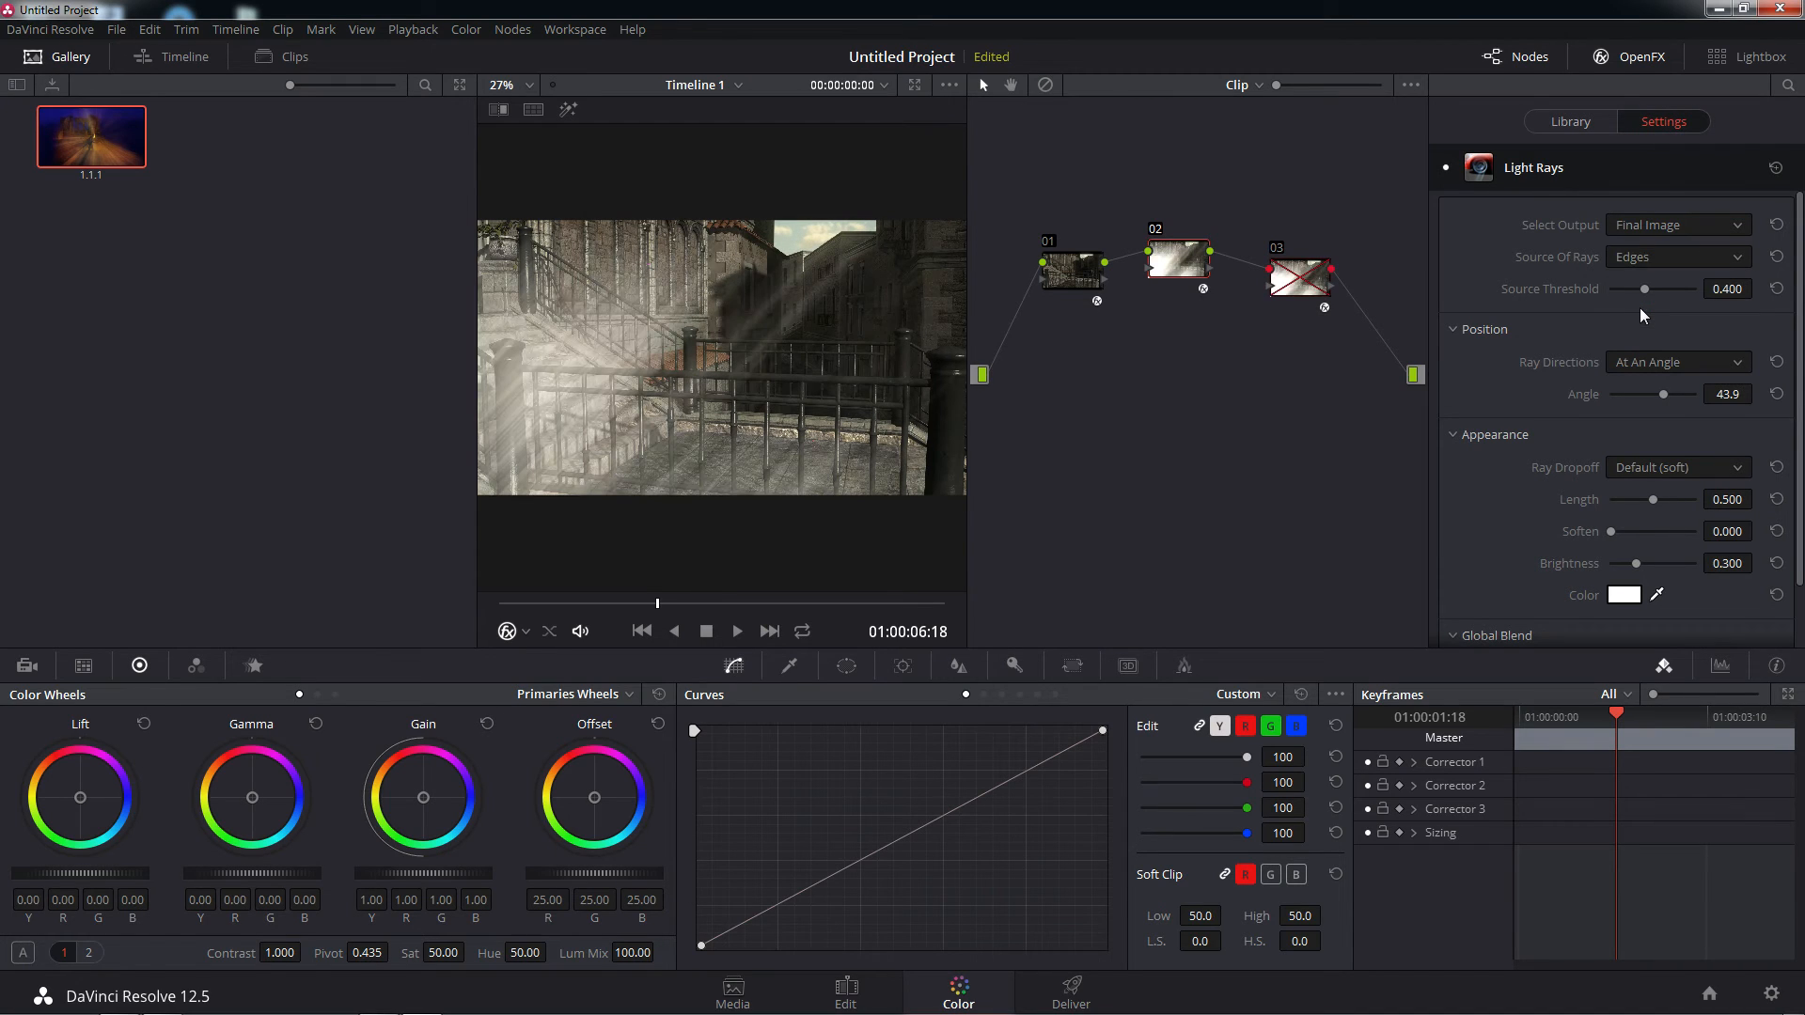
left_click(1719, 359)
left_click(1666, 410)
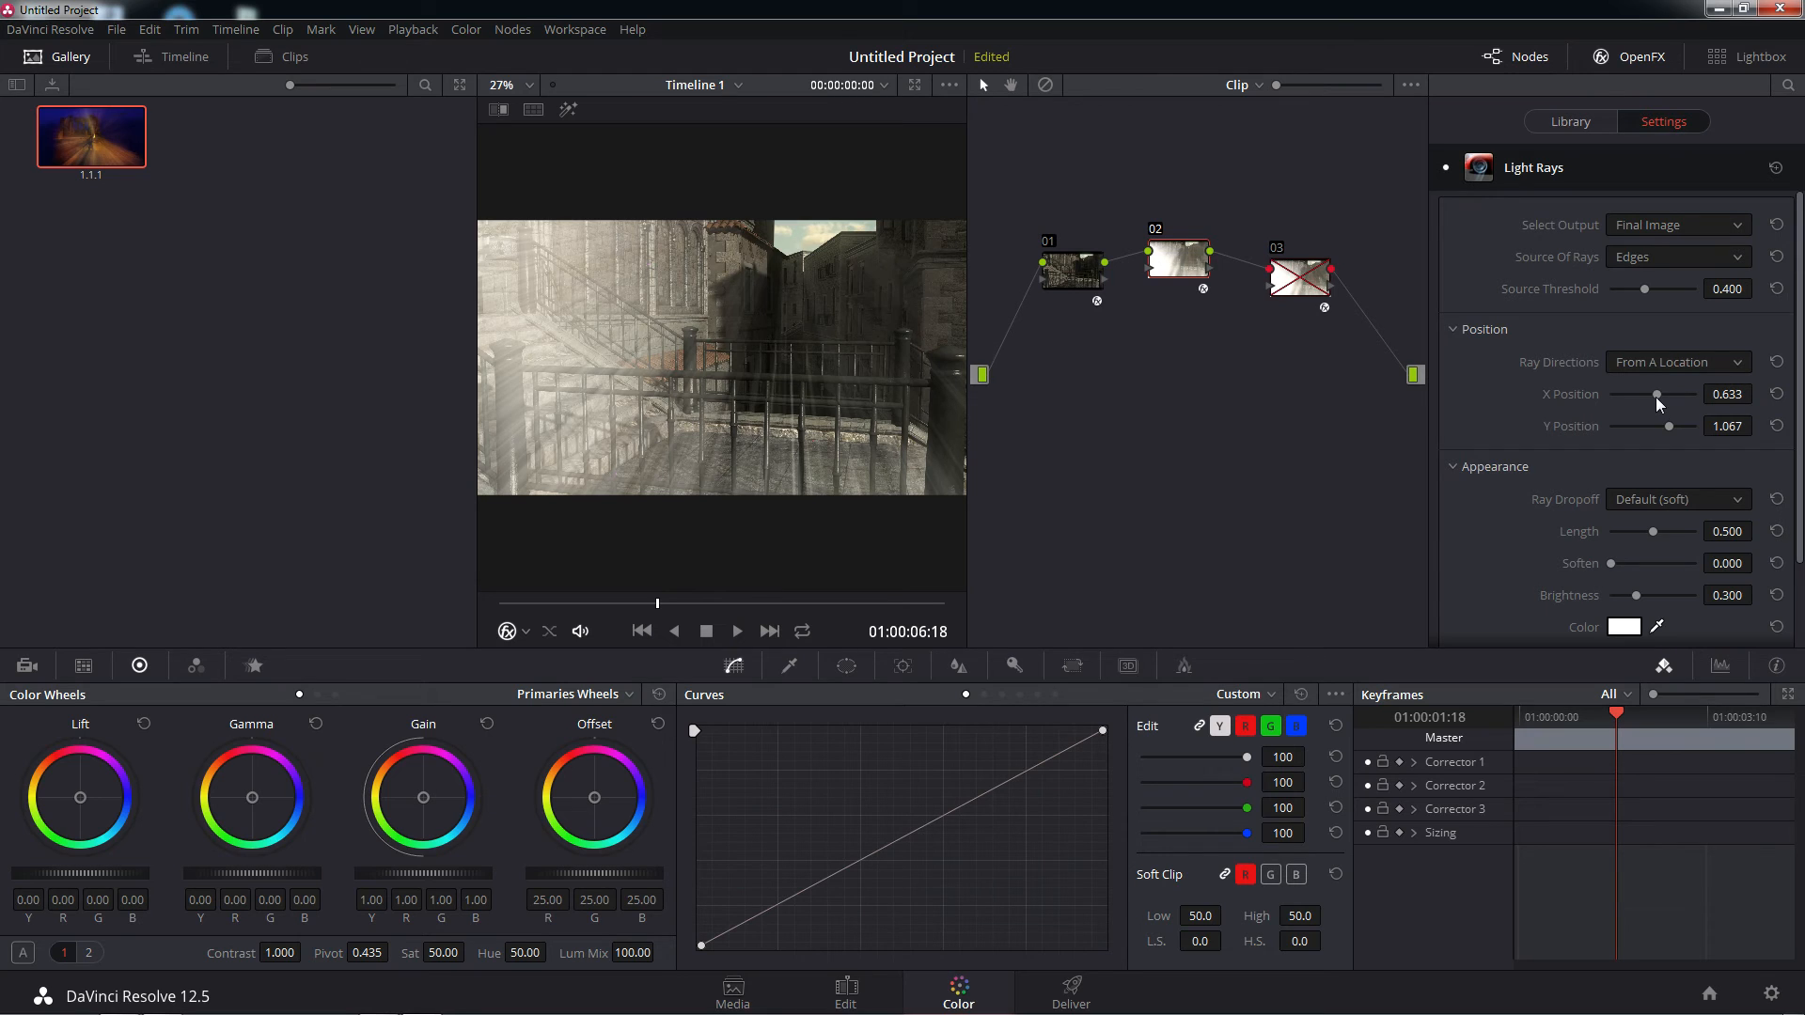
left_click_drag(1658, 404, 1660, 395)
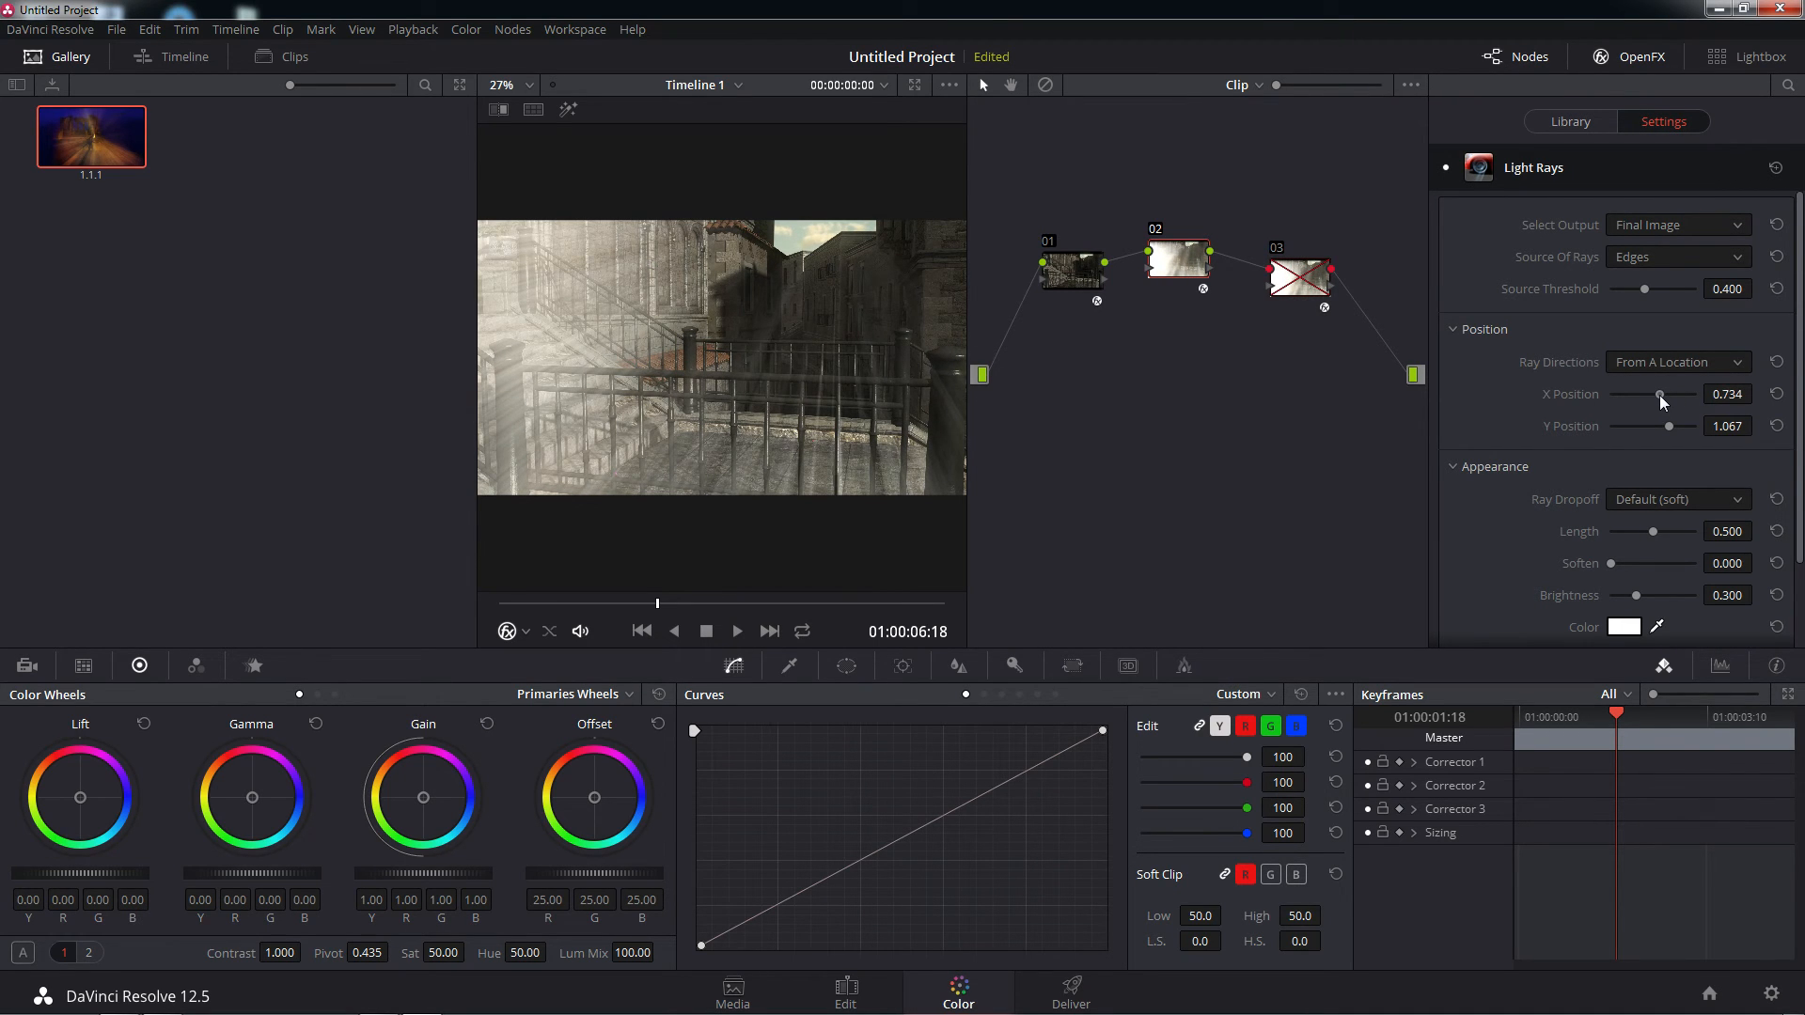
Return the source of rays to Bright Regions and tune the rays to Length 0.467 and Source Threshold 0.067
left_click(1711, 262)
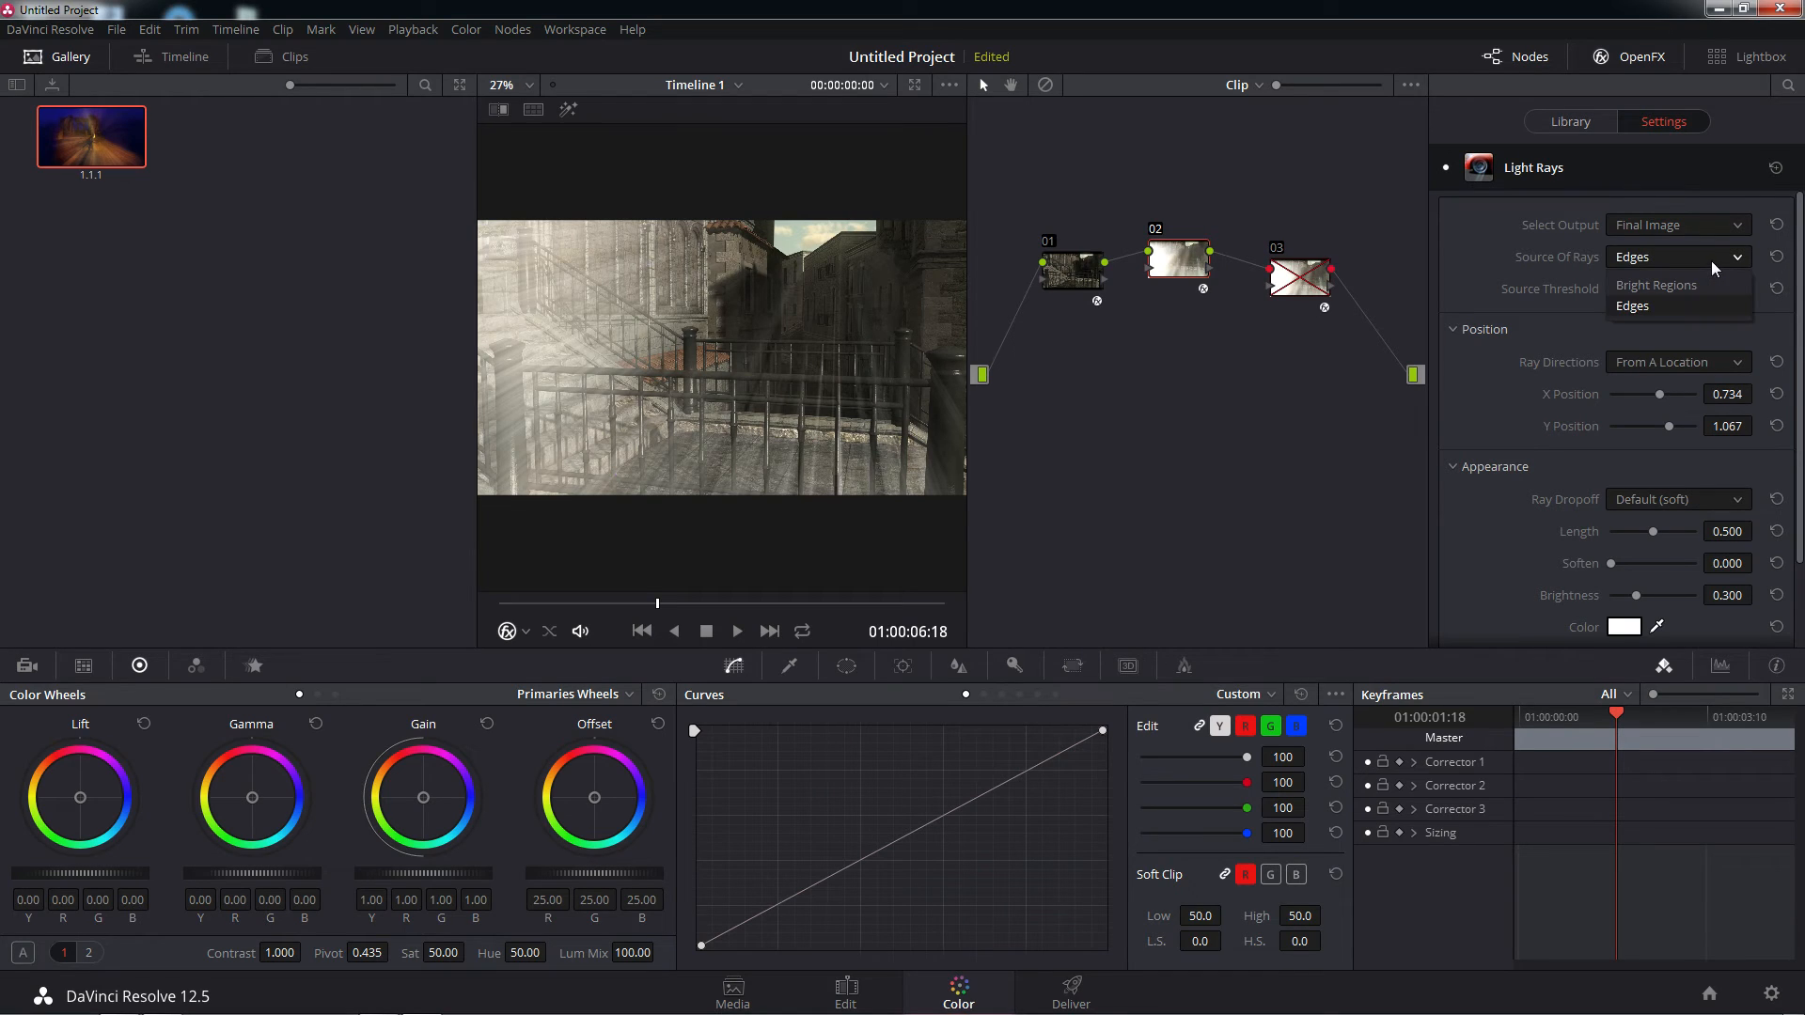
left_click(1685, 287)
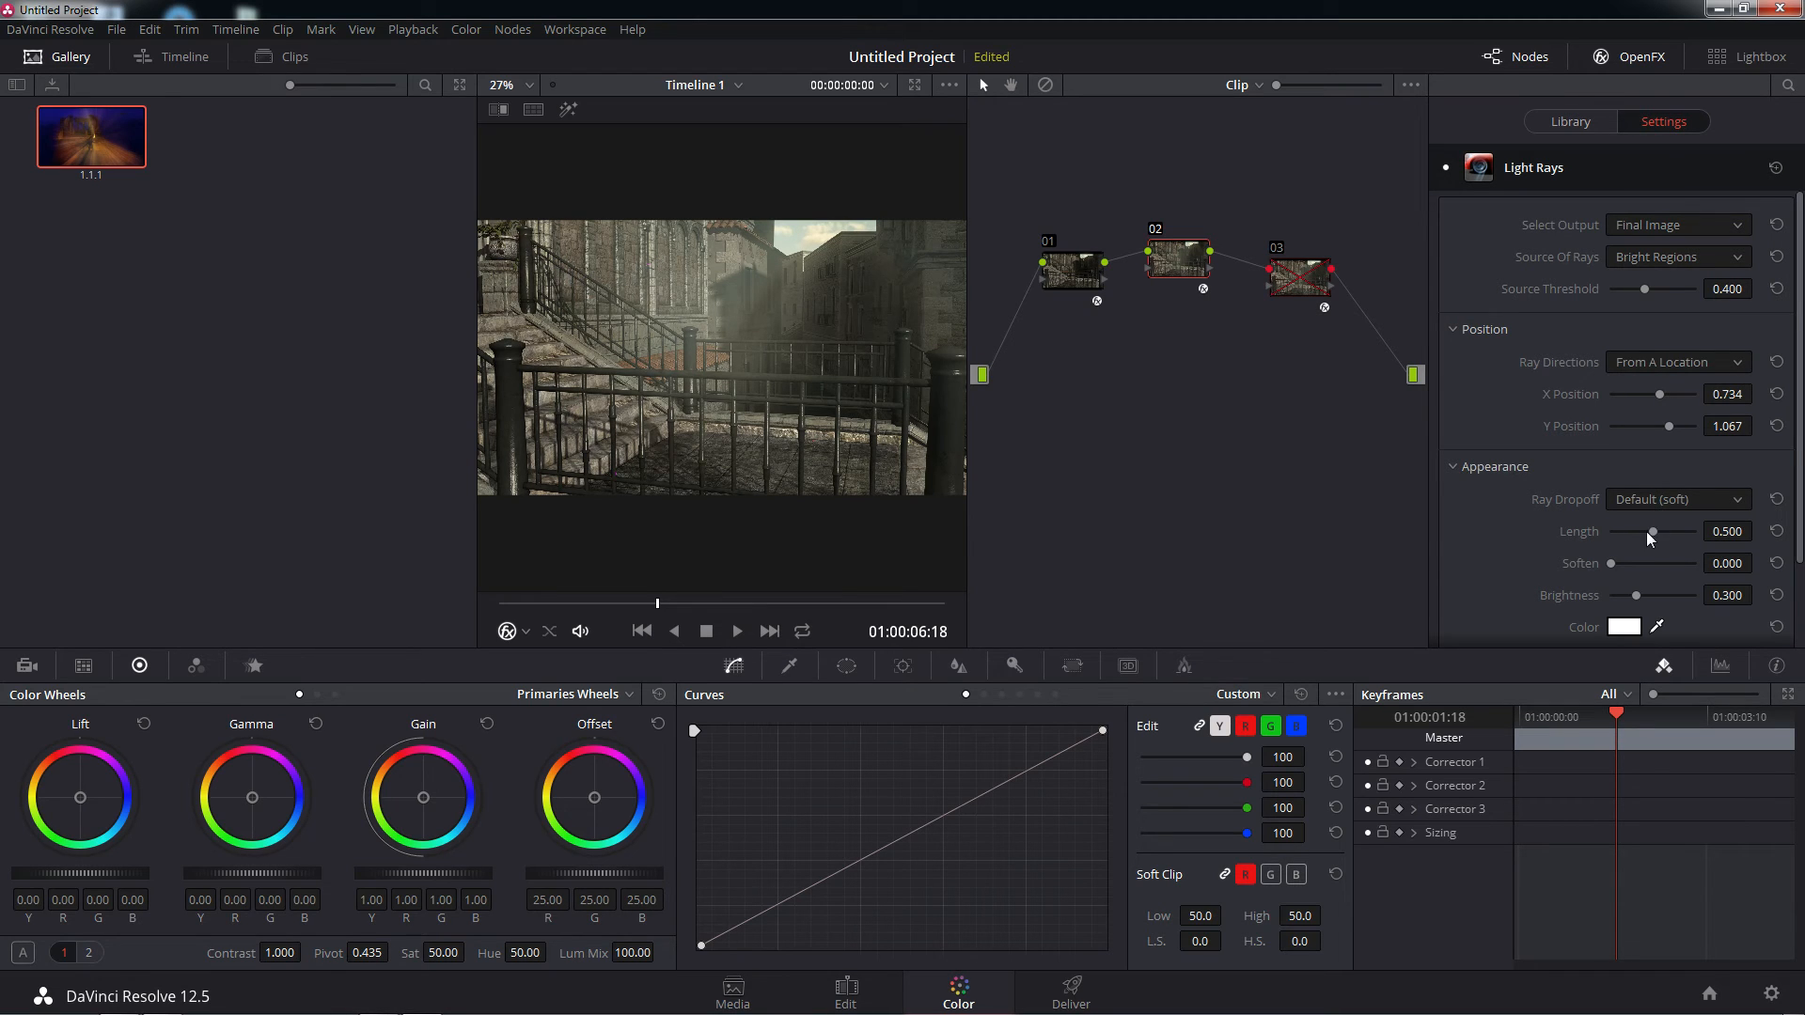
left_click_drag(1647, 532, 1672, 520)
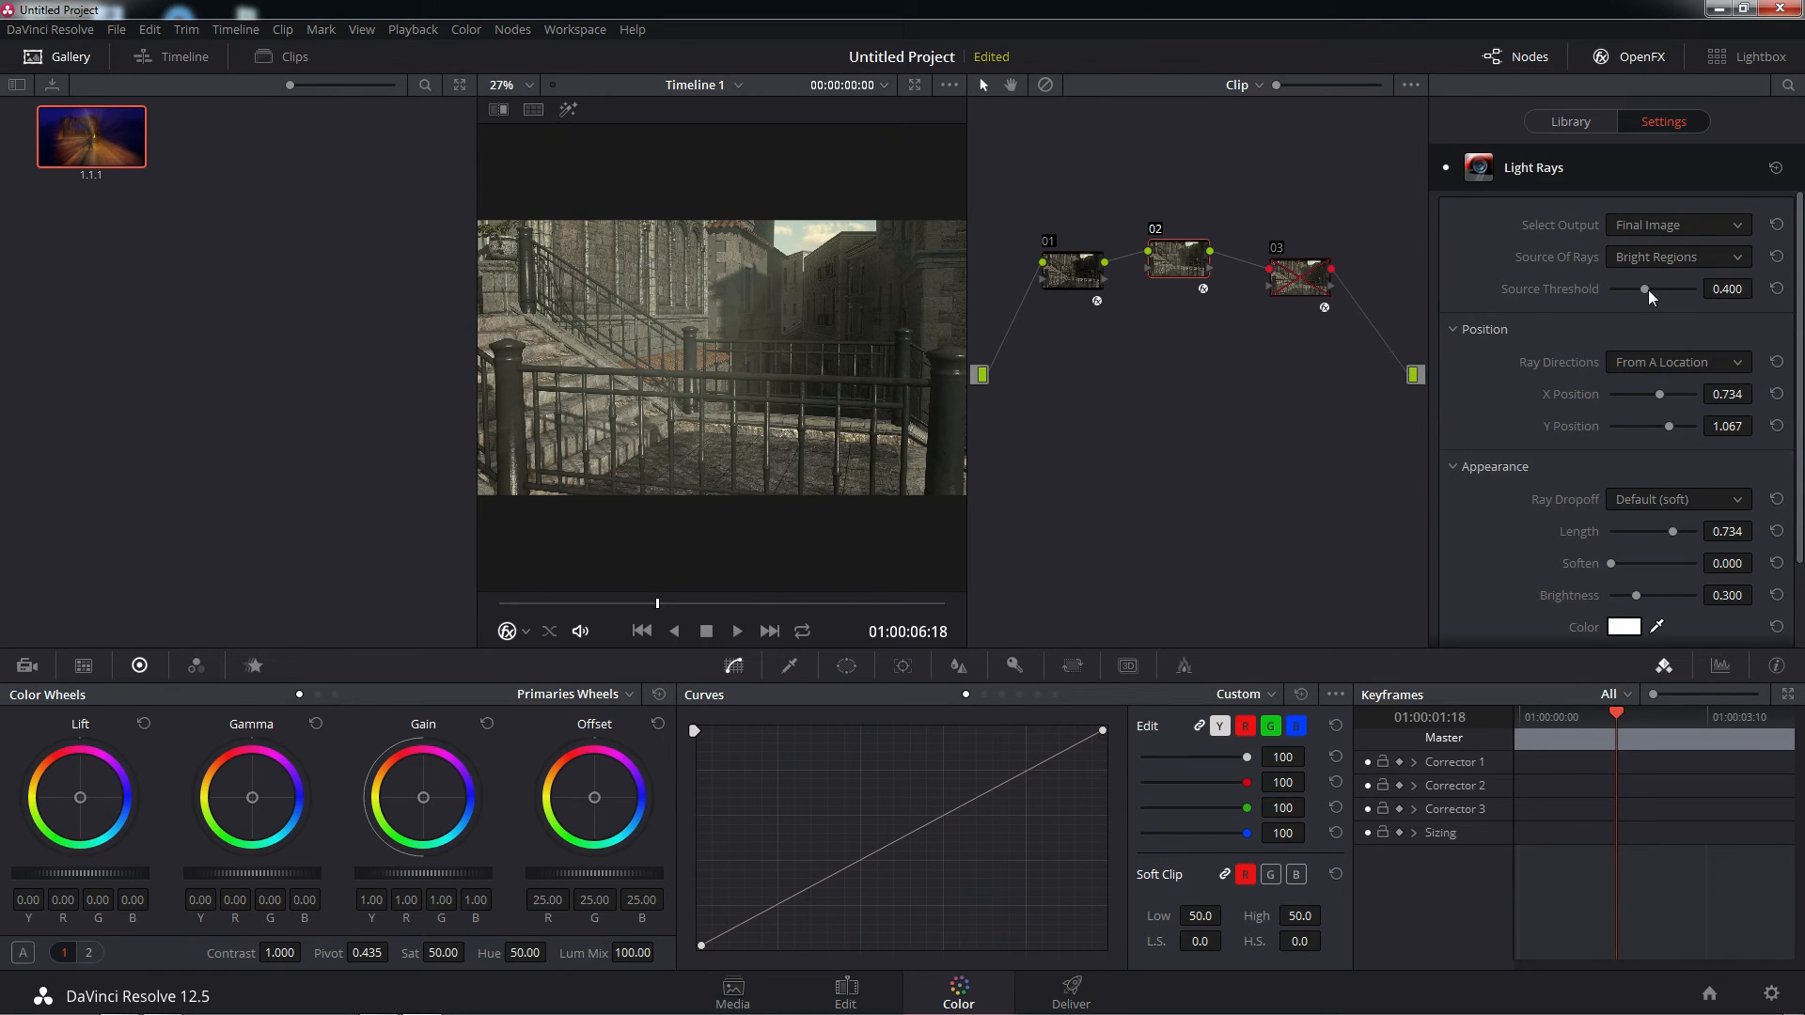
mouse_move(1649, 290)
left_mouse_down()
mouse_move(1681, 290)
mouse_move(1595, 302)
mouse_move(1641, 310)
left_mouse_up()
mouse_move(1671, 533)
left_mouse_down()
mouse_move(1631, 534)
mouse_move(1647, 534)
left_mouse_up()
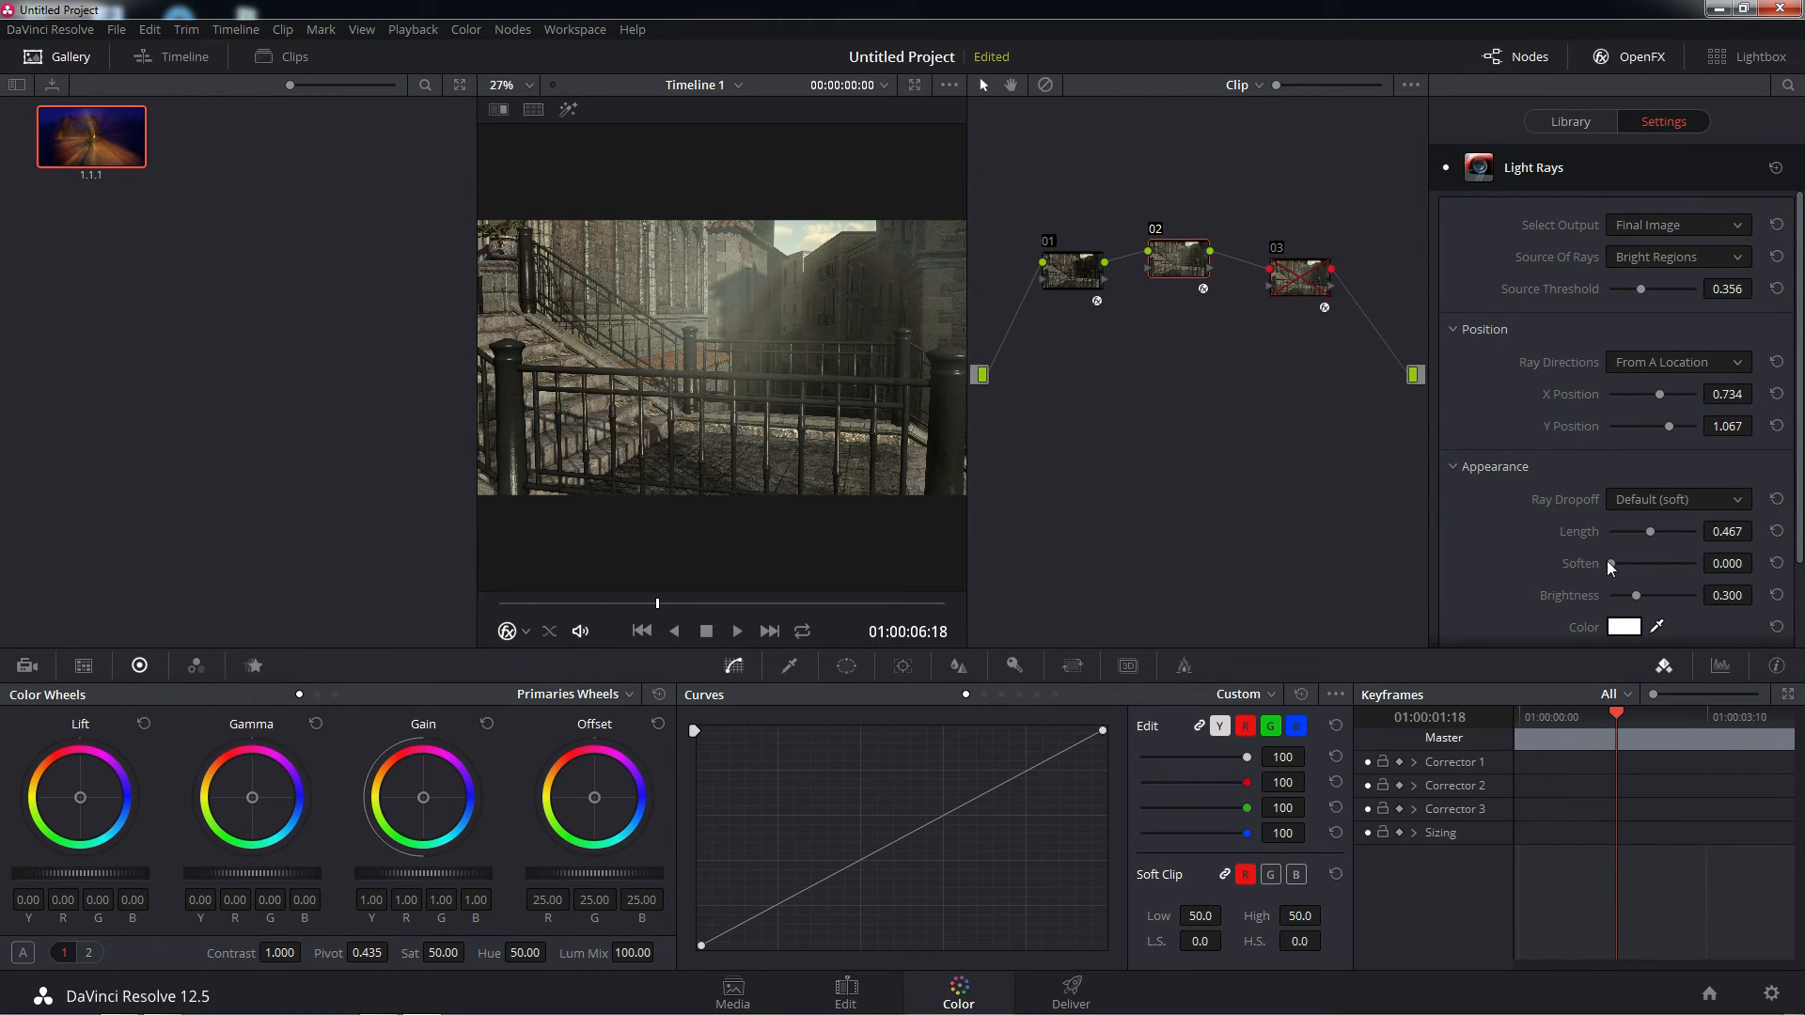
mouse_move(1570, 560)
left_mouse_down()
mouse_move(1626, 560)
mouse_move(1564, 566)
left_mouse_up()
left_click_drag(1640, 293, 1616, 291)
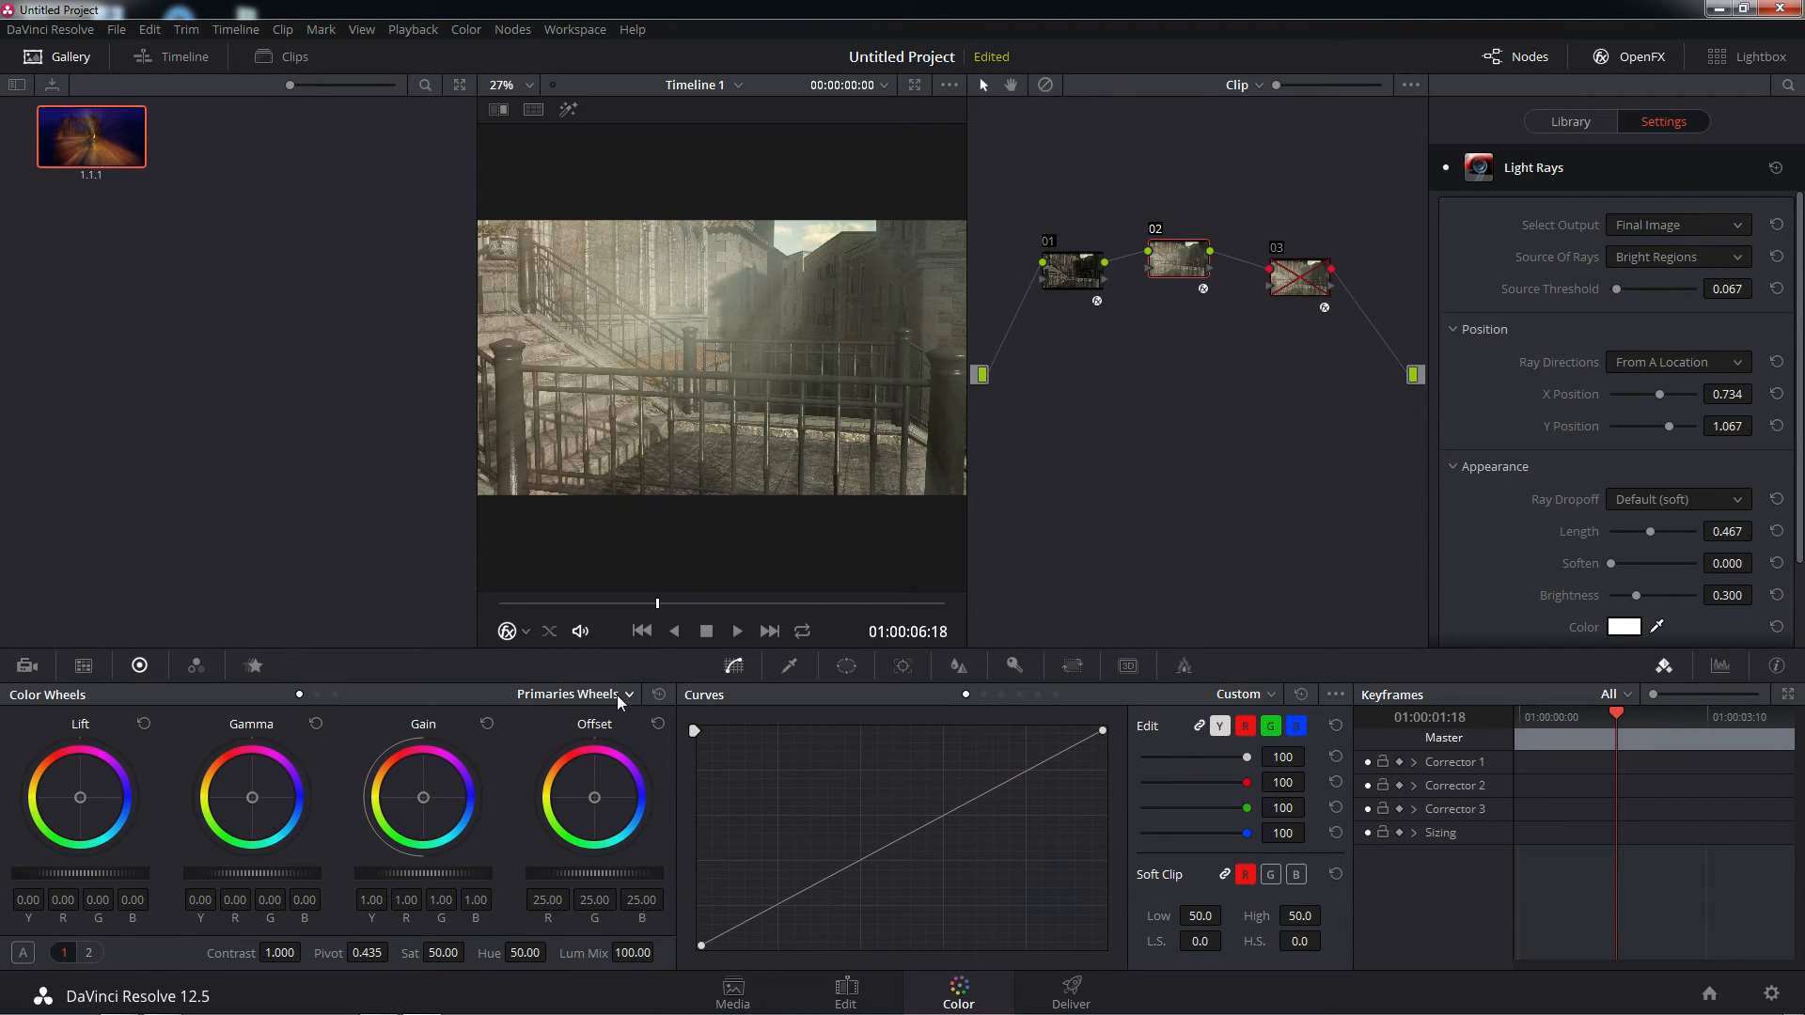
View the color controls as Primaries Bars and as Log, and return them to Primaries Wheels
left_click(615, 696)
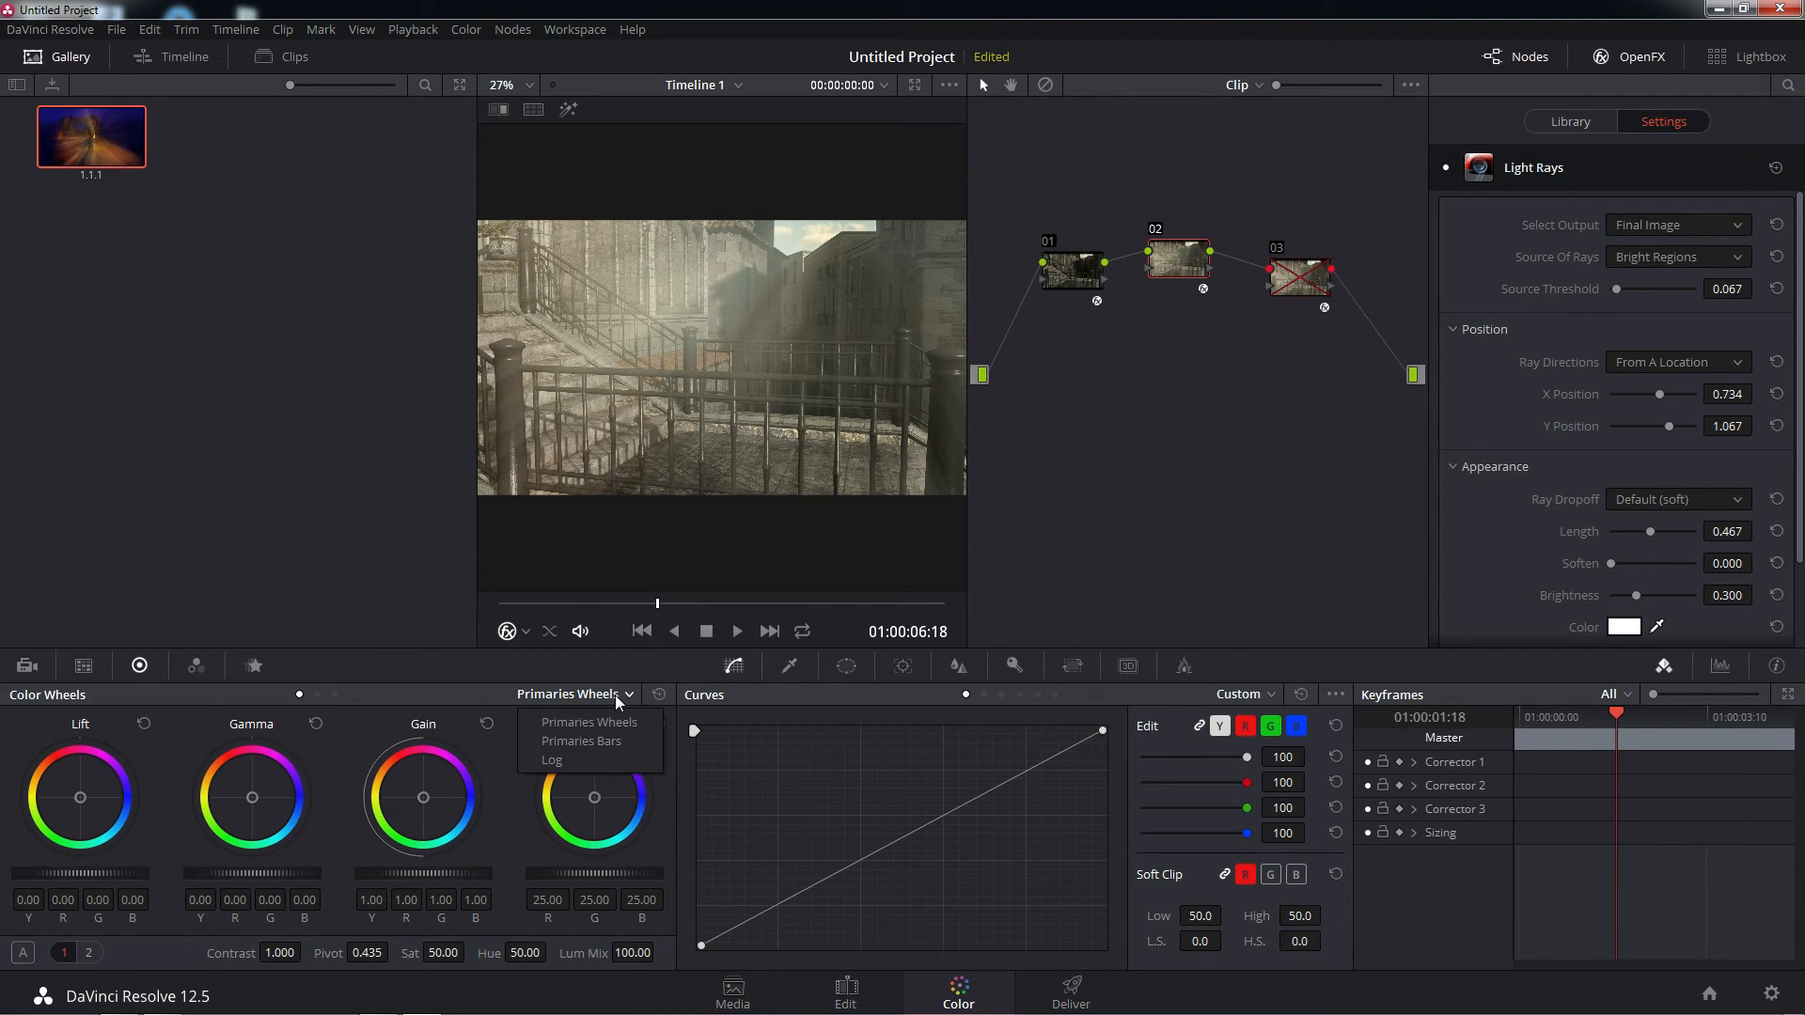
left_click(589, 742)
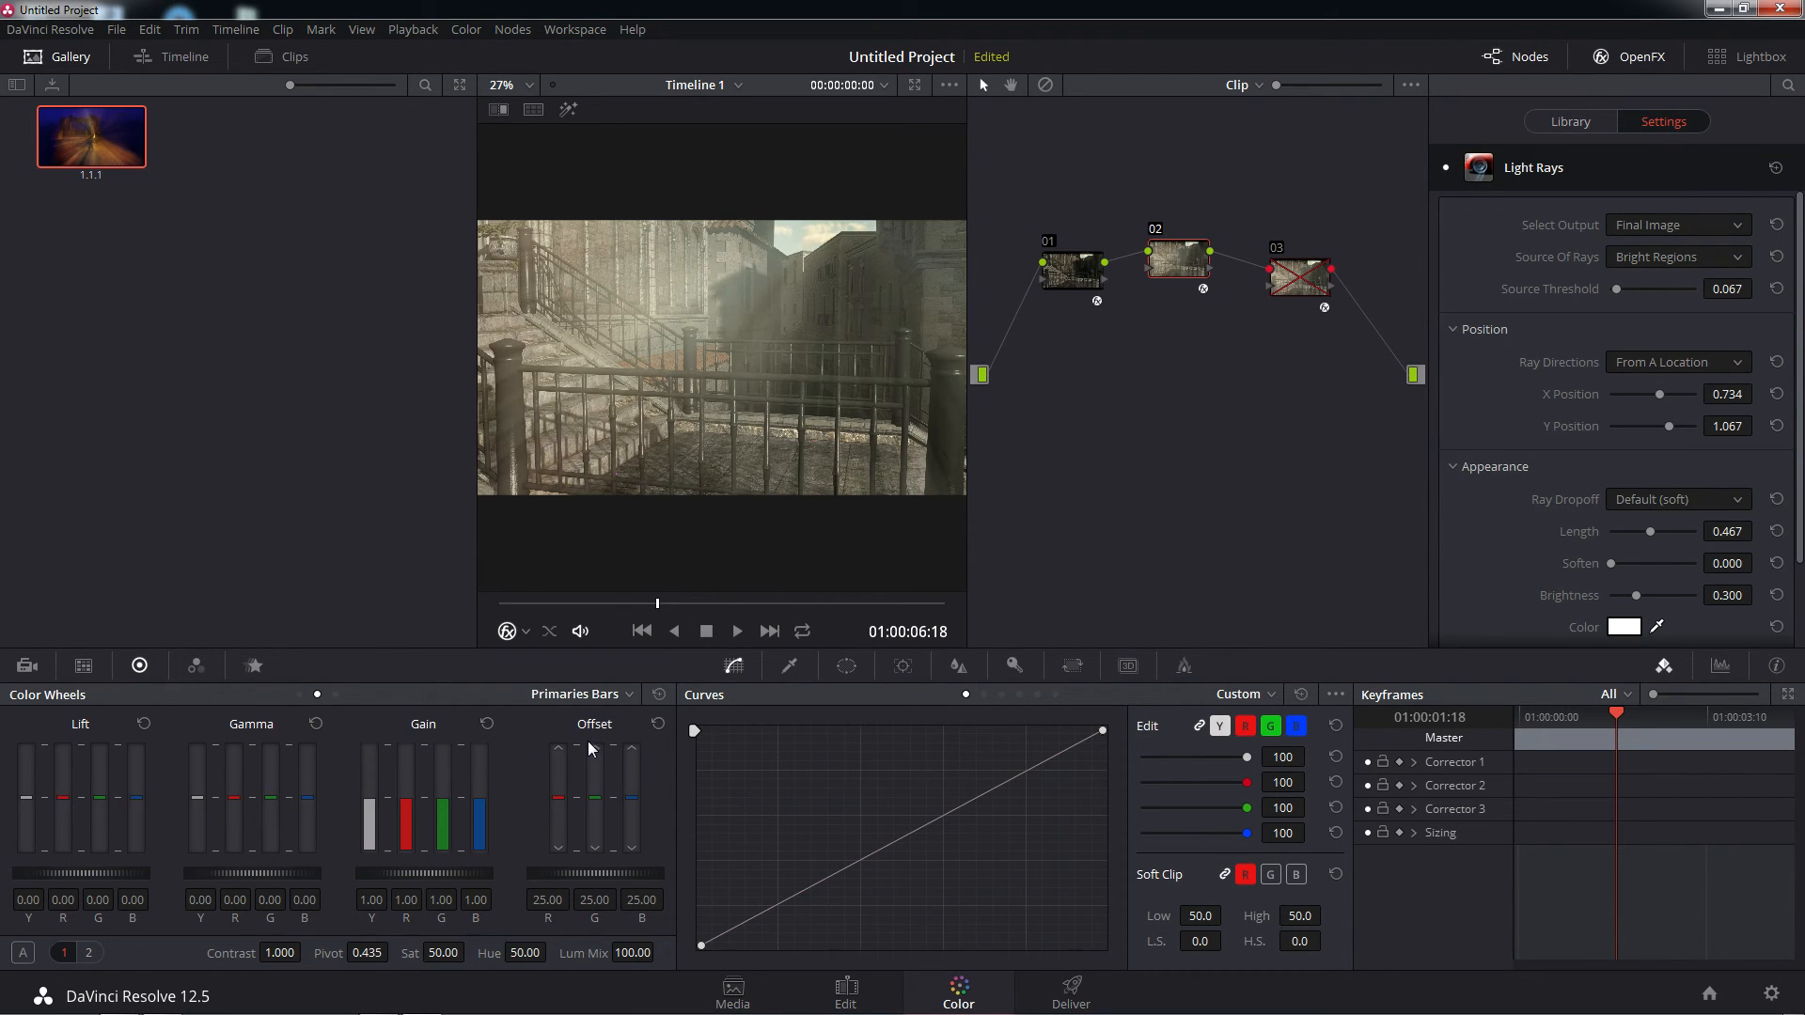
left_click(601, 697)
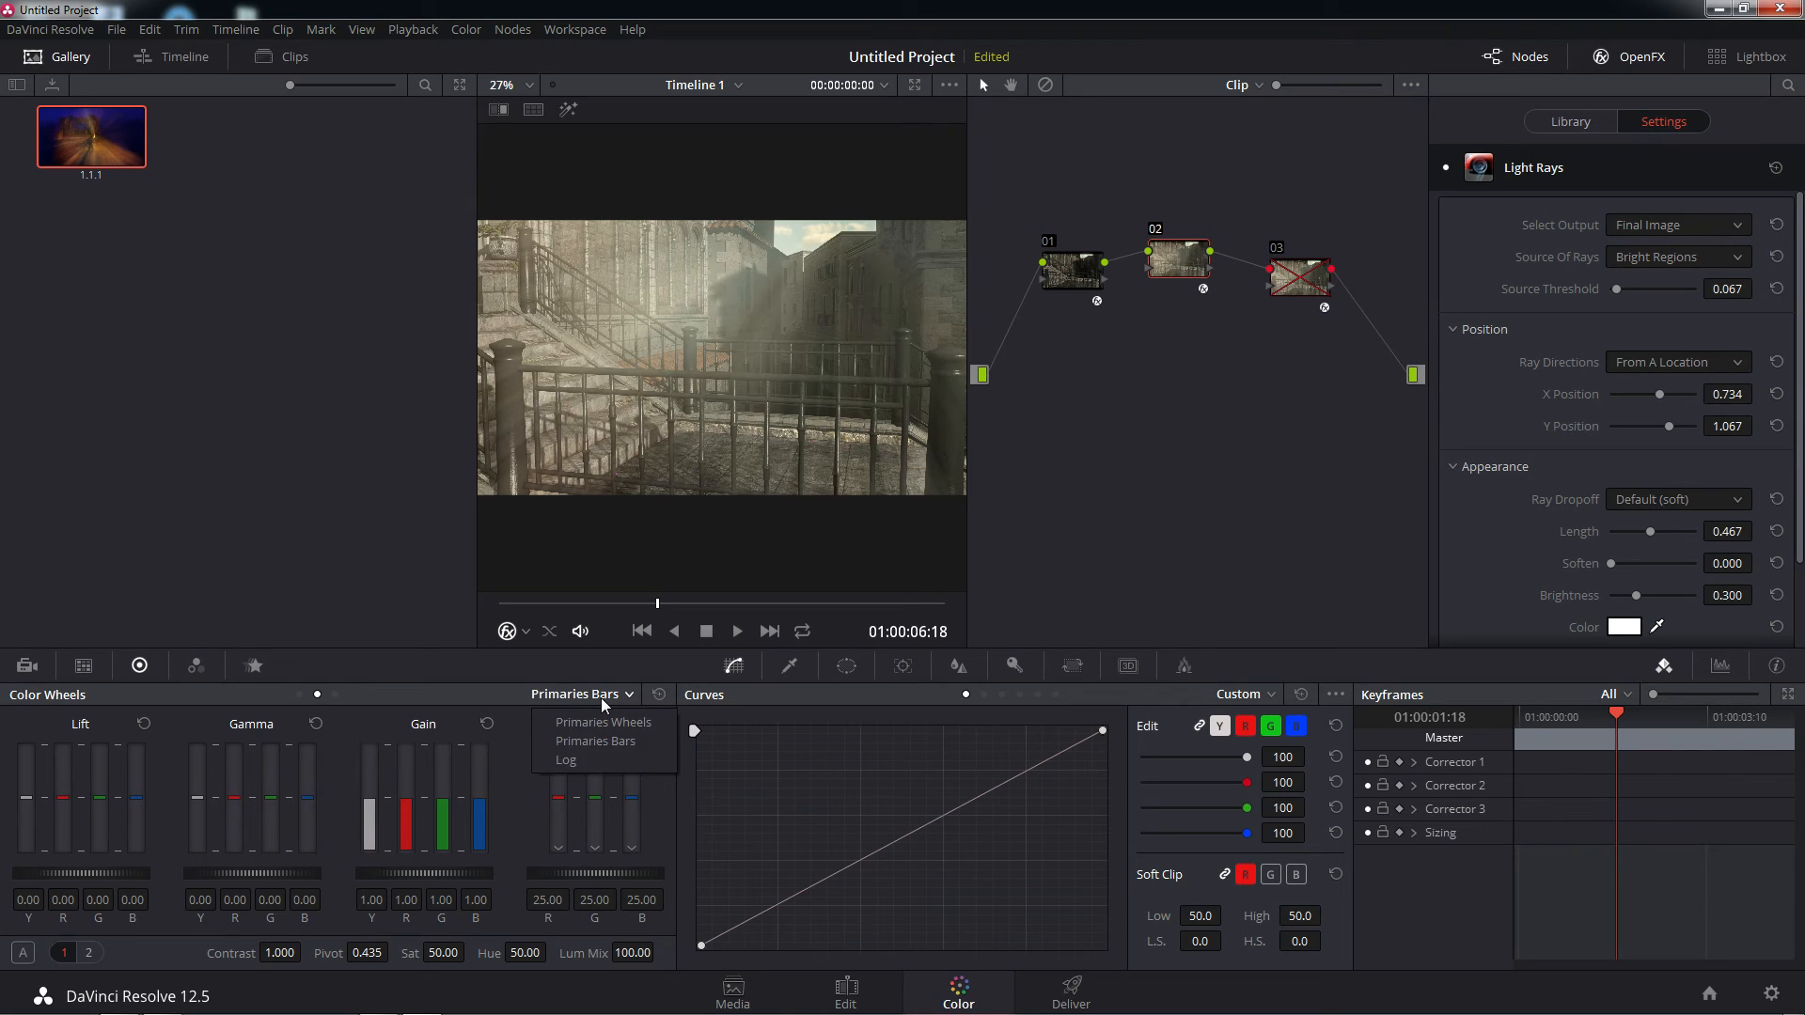
left_click(565, 761)
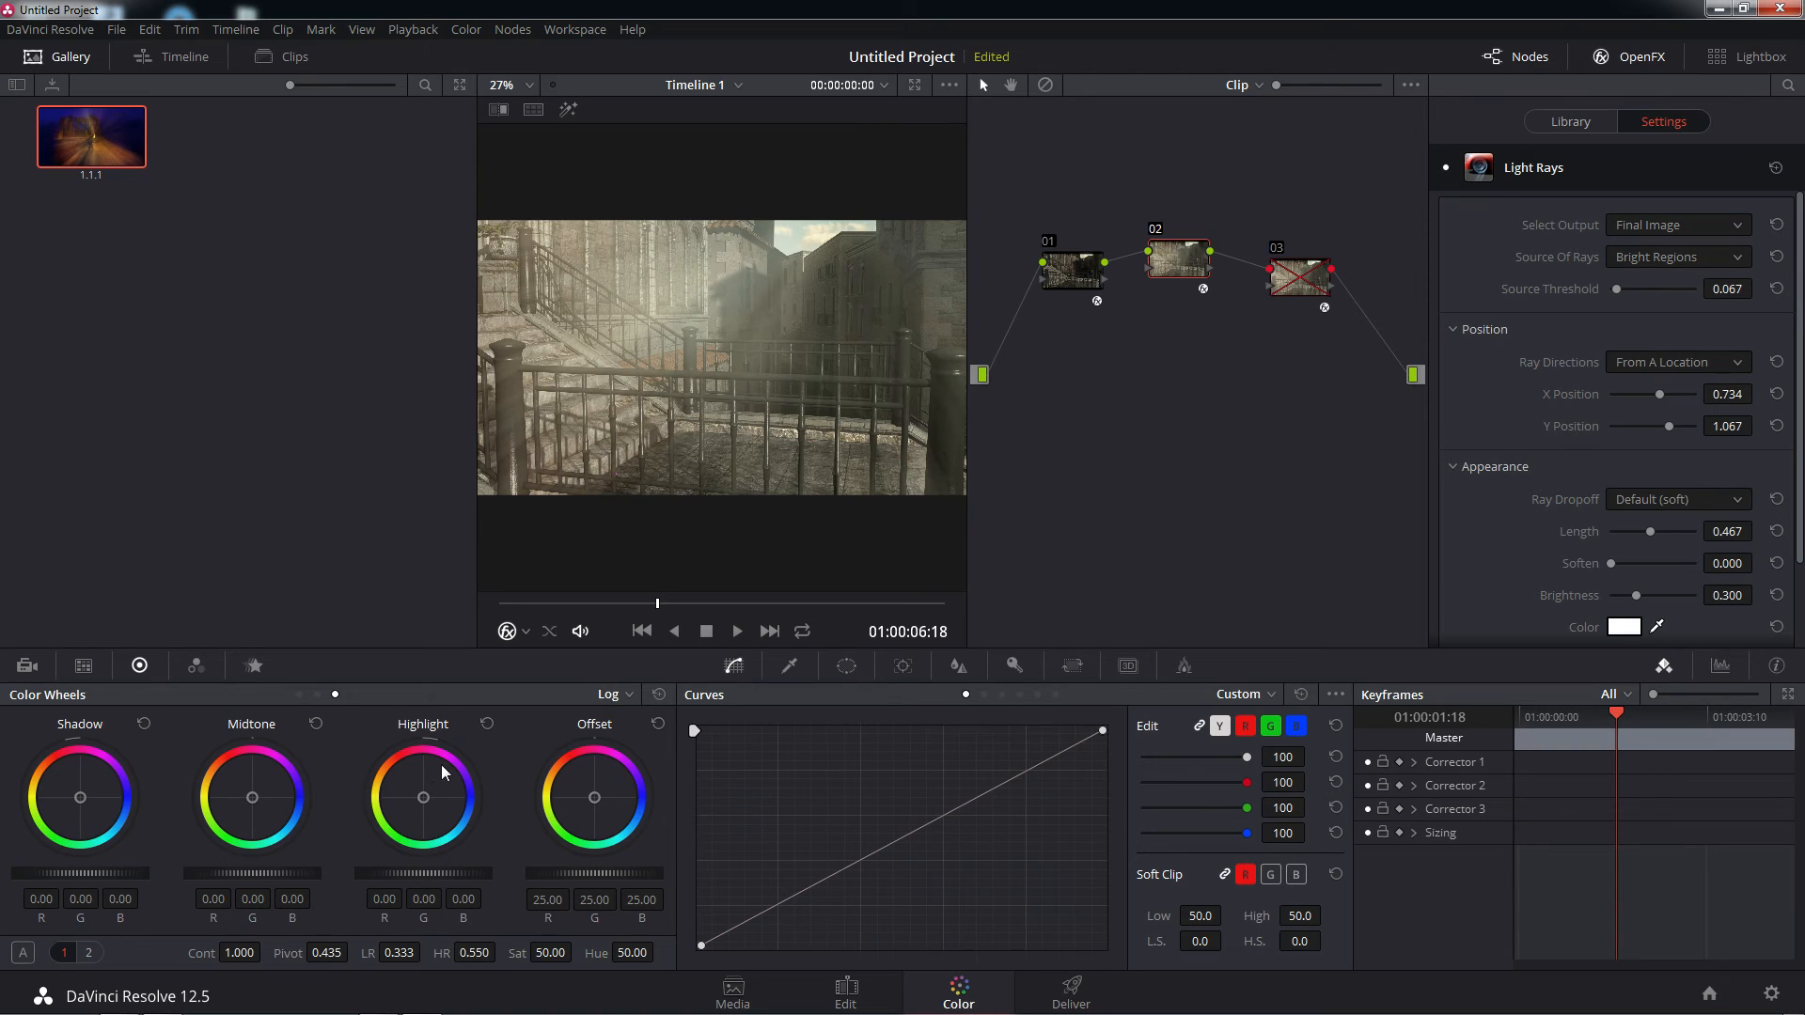
left_click(627, 696)
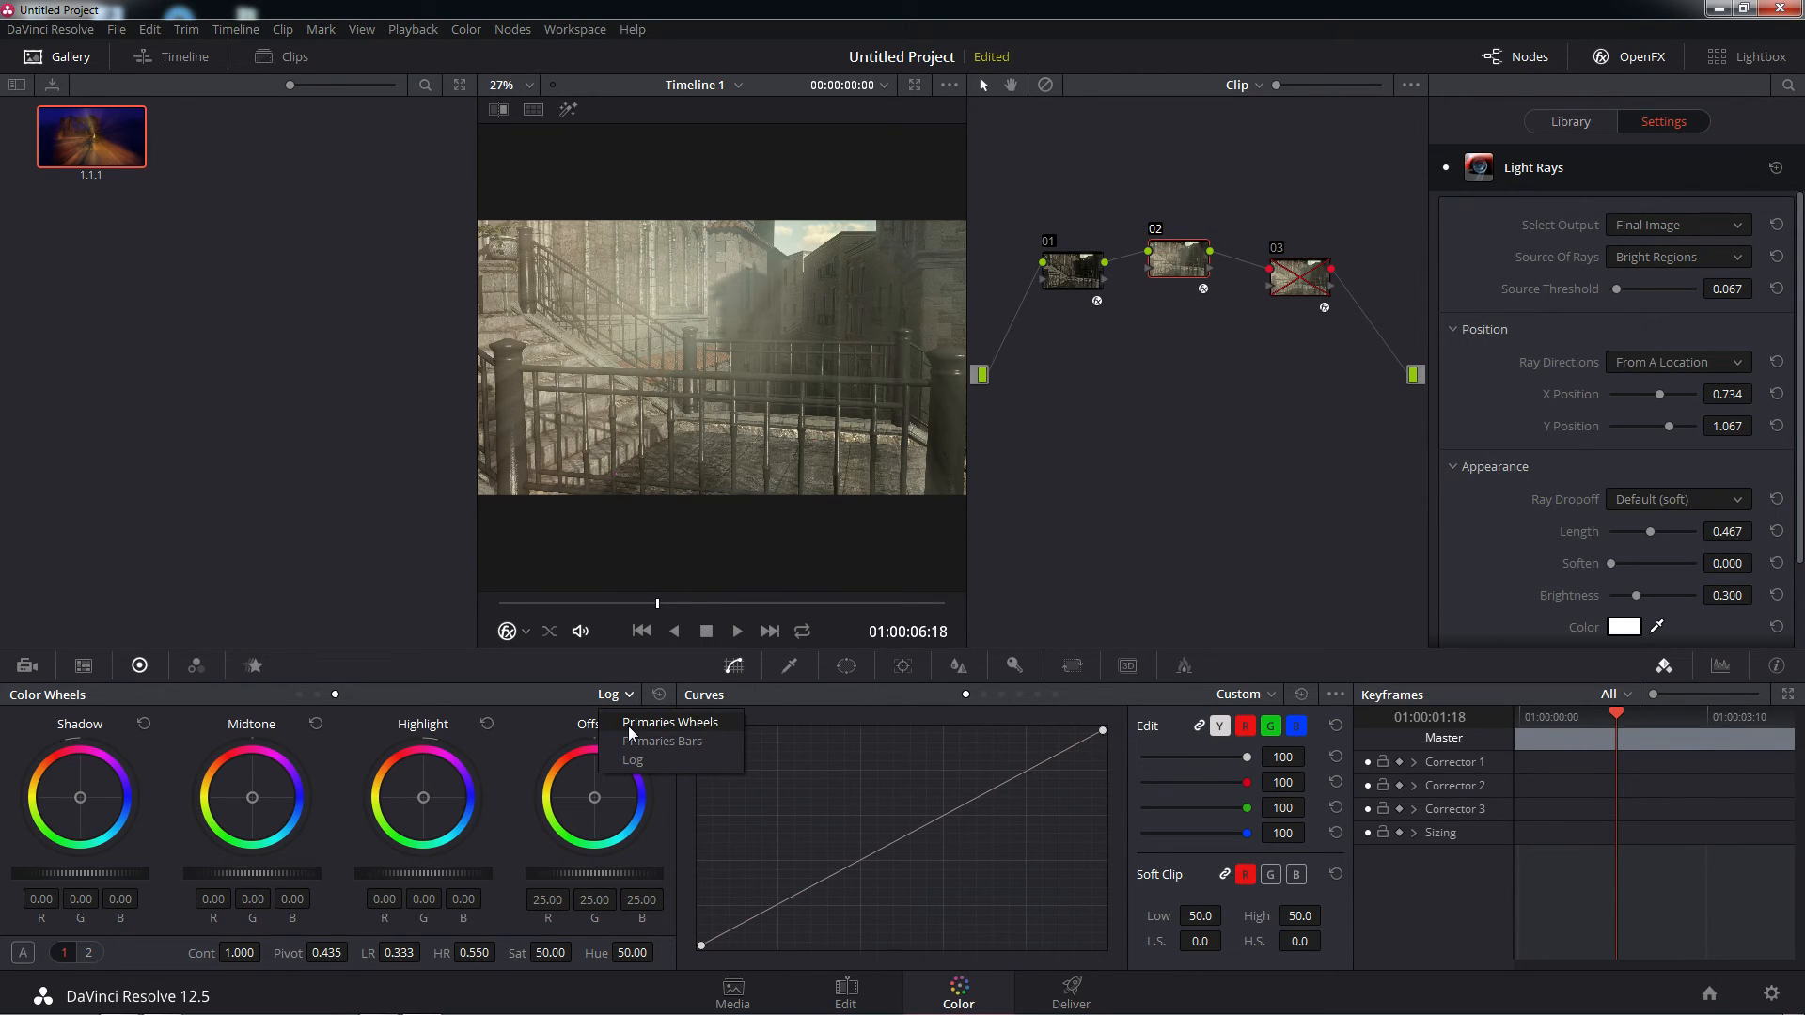
left_click(629, 724)
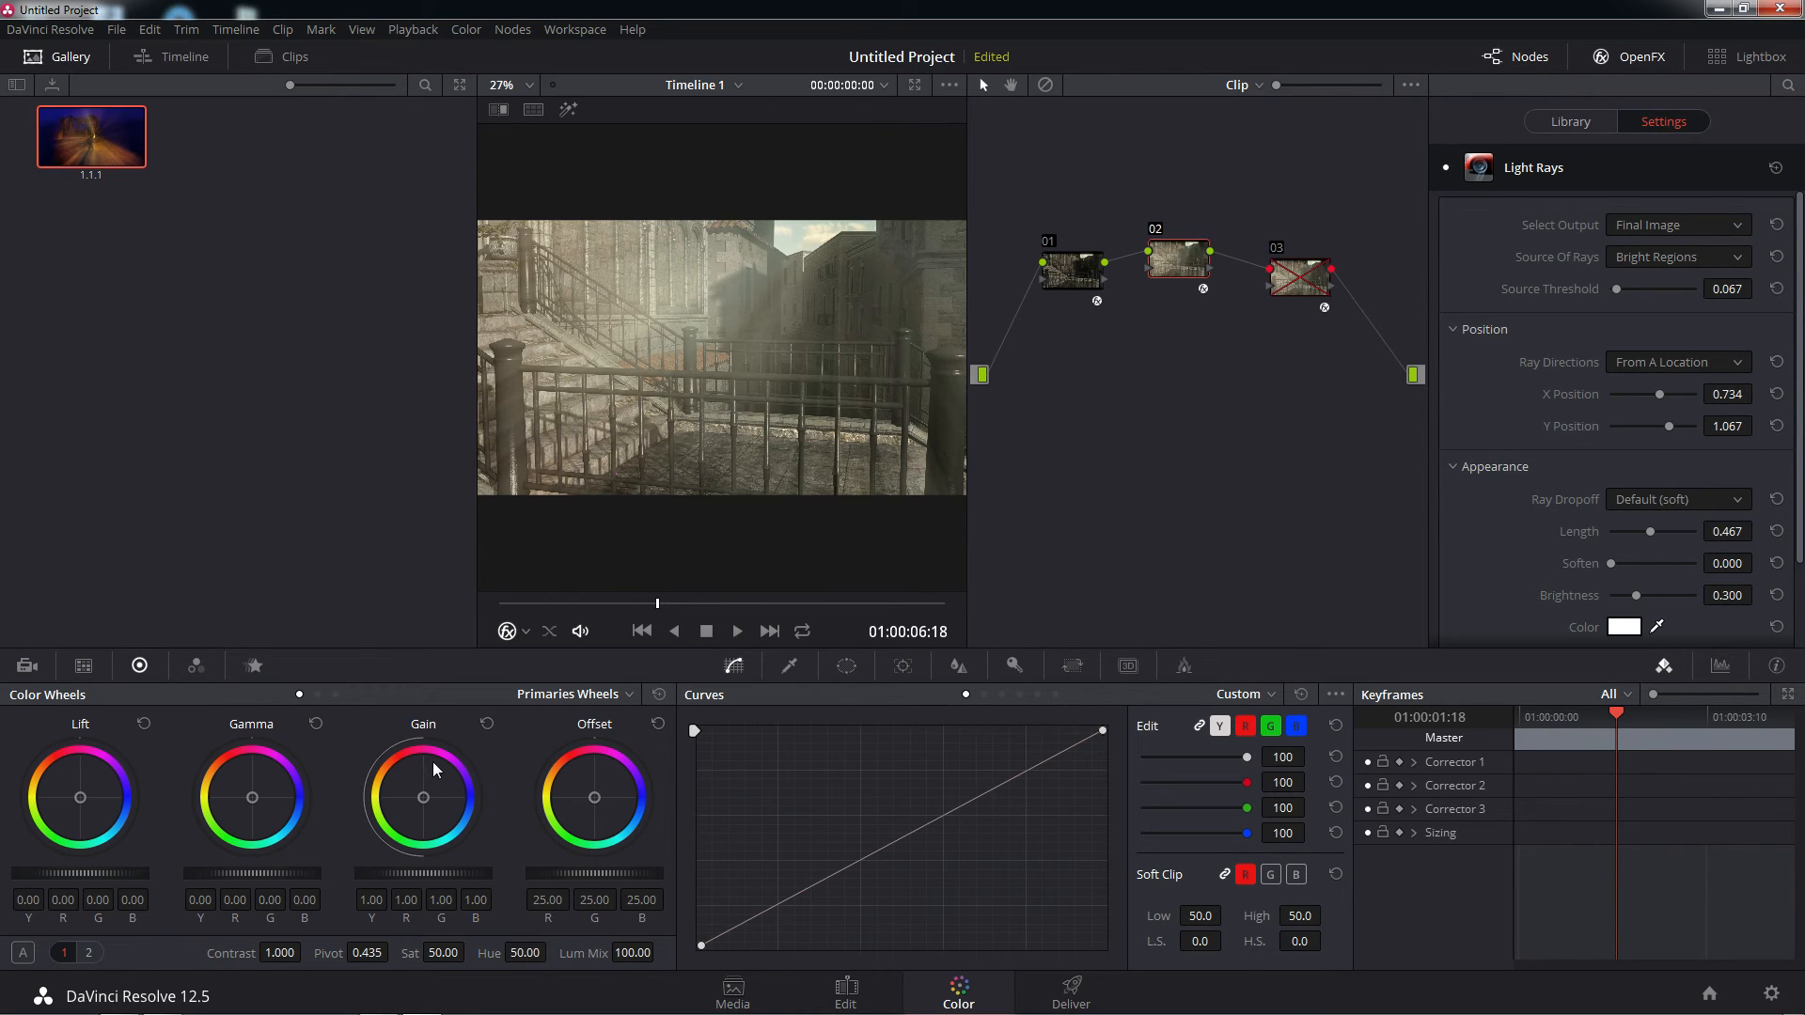
Show the video scopes and look through the Parade, Waveform and Vectorscope displays, ending on the Histogram
left_click(1721, 667)
left_click(1663, 667)
left_click(1721, 667)
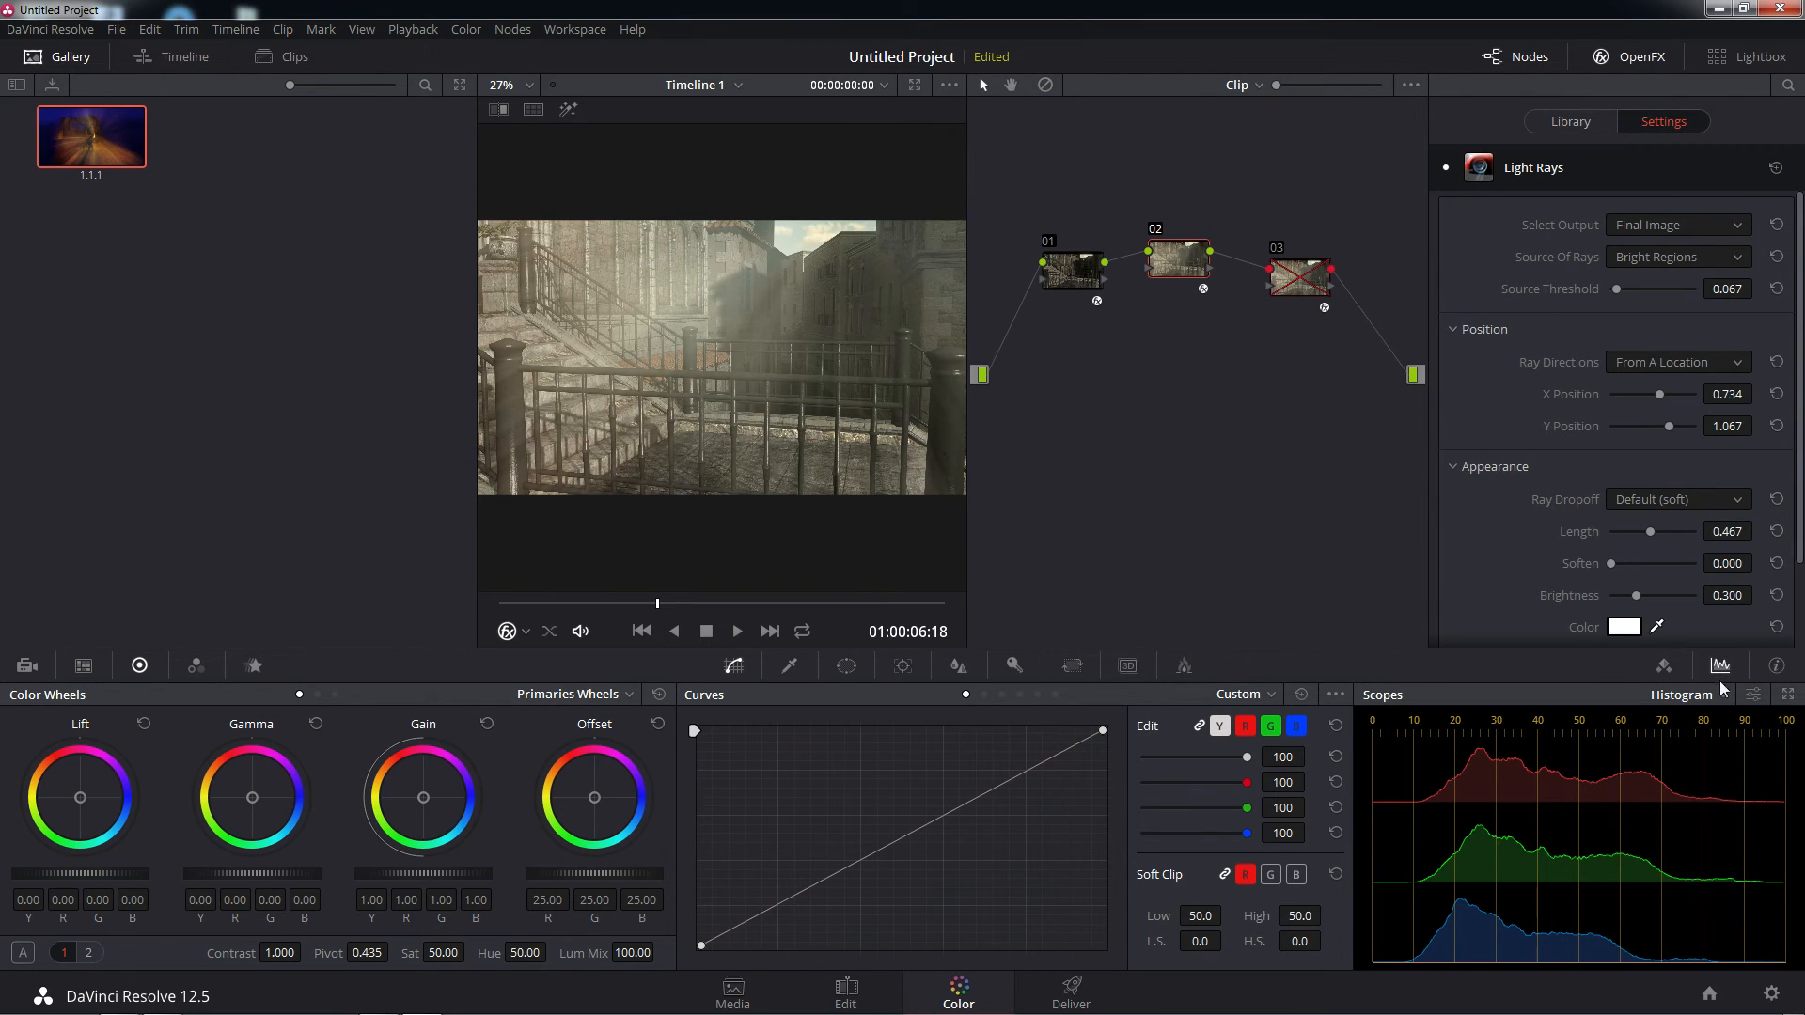
left_click(1718, 698)
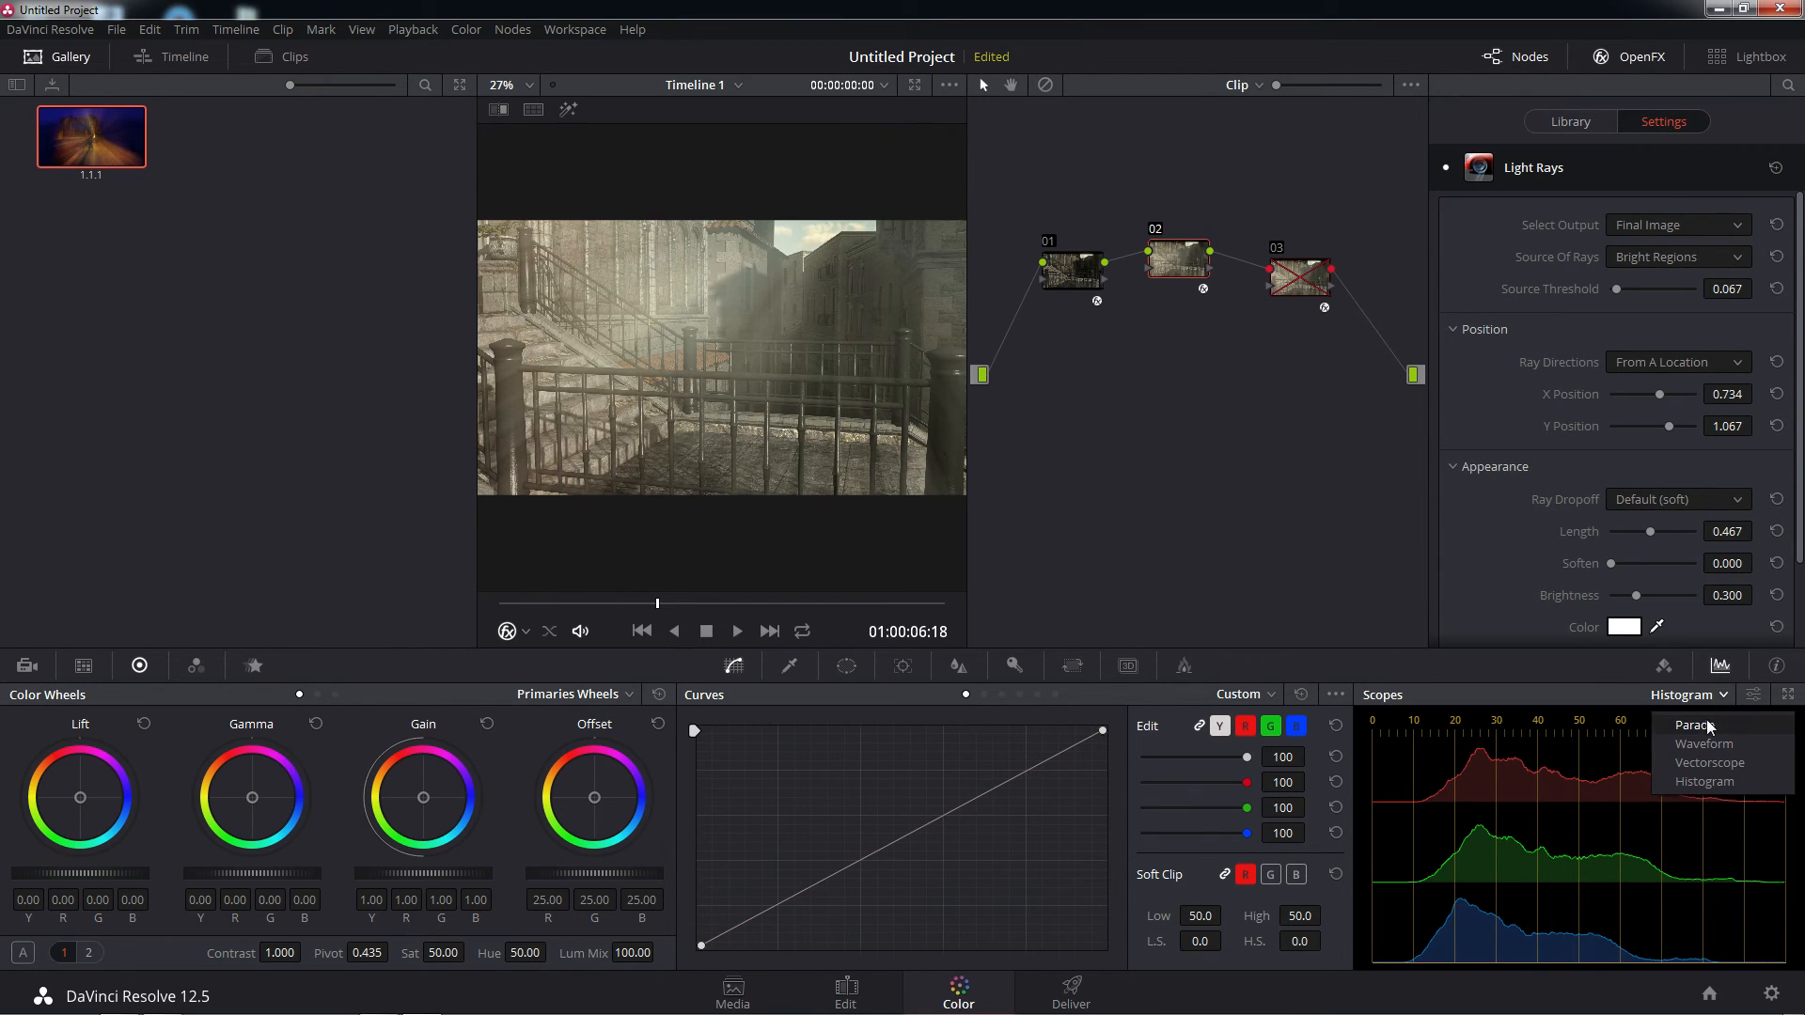
left_click(1707, 725)
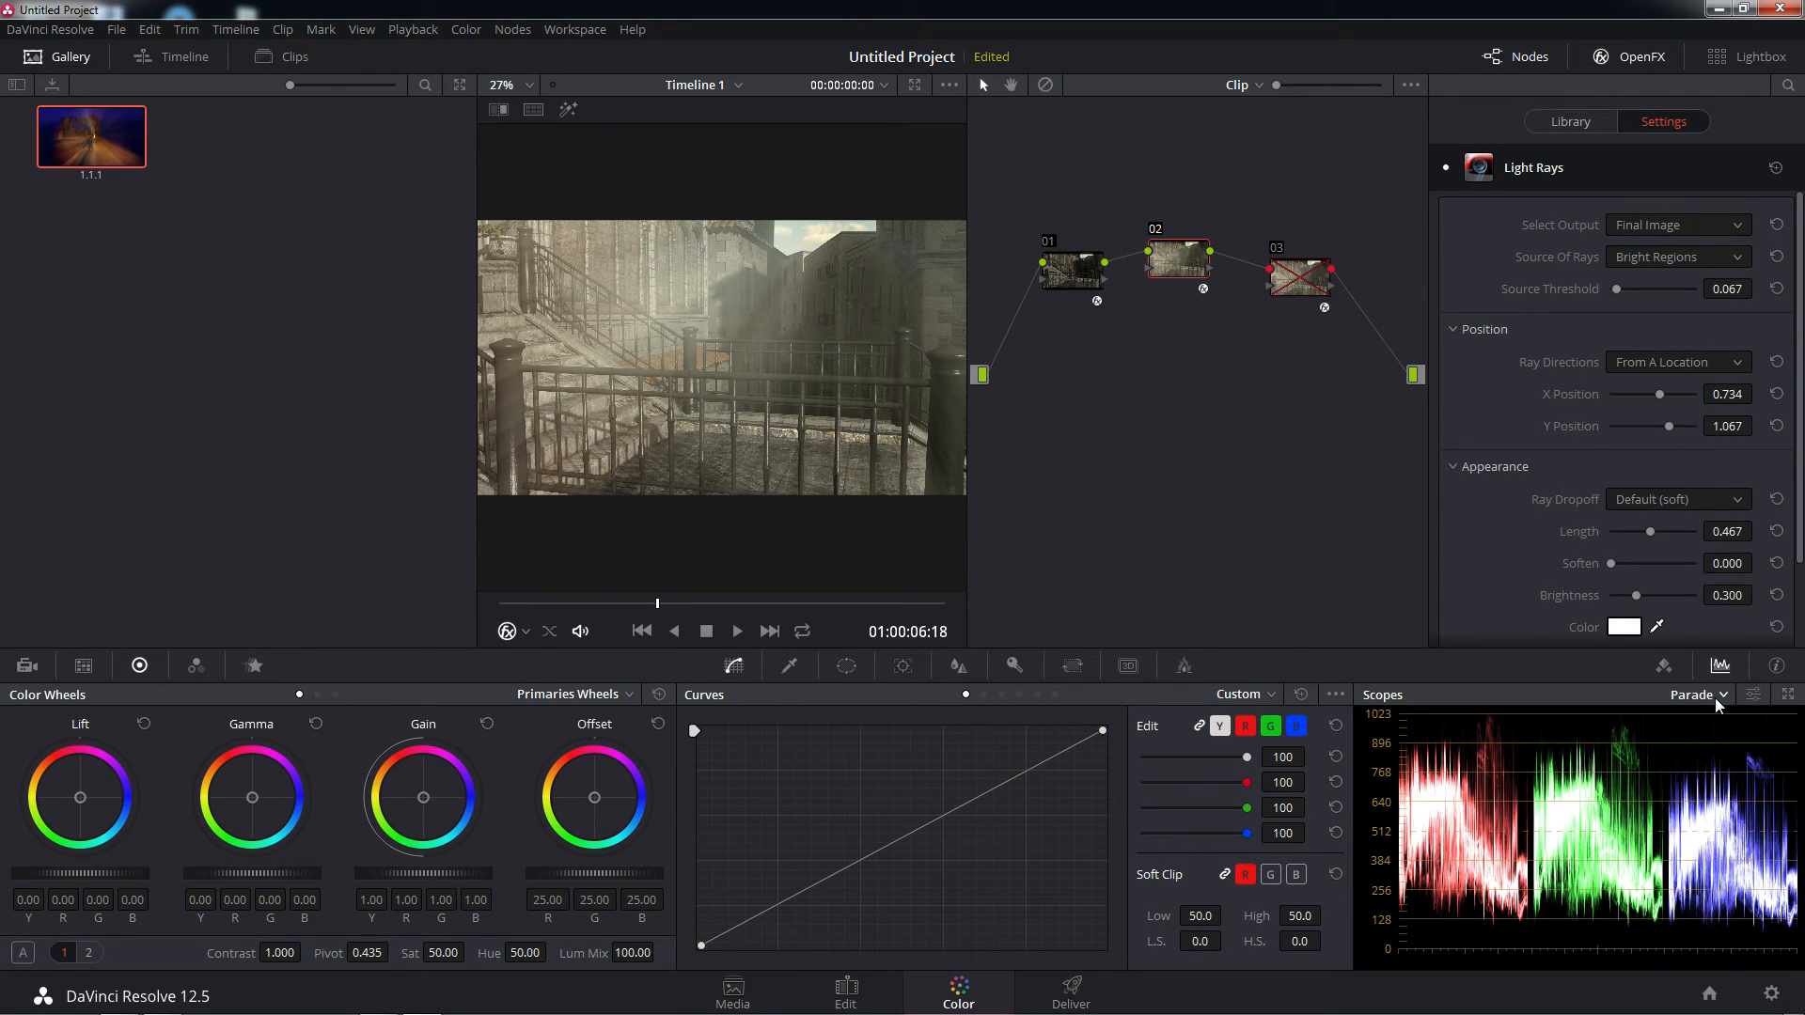
left_click(1716, 698)
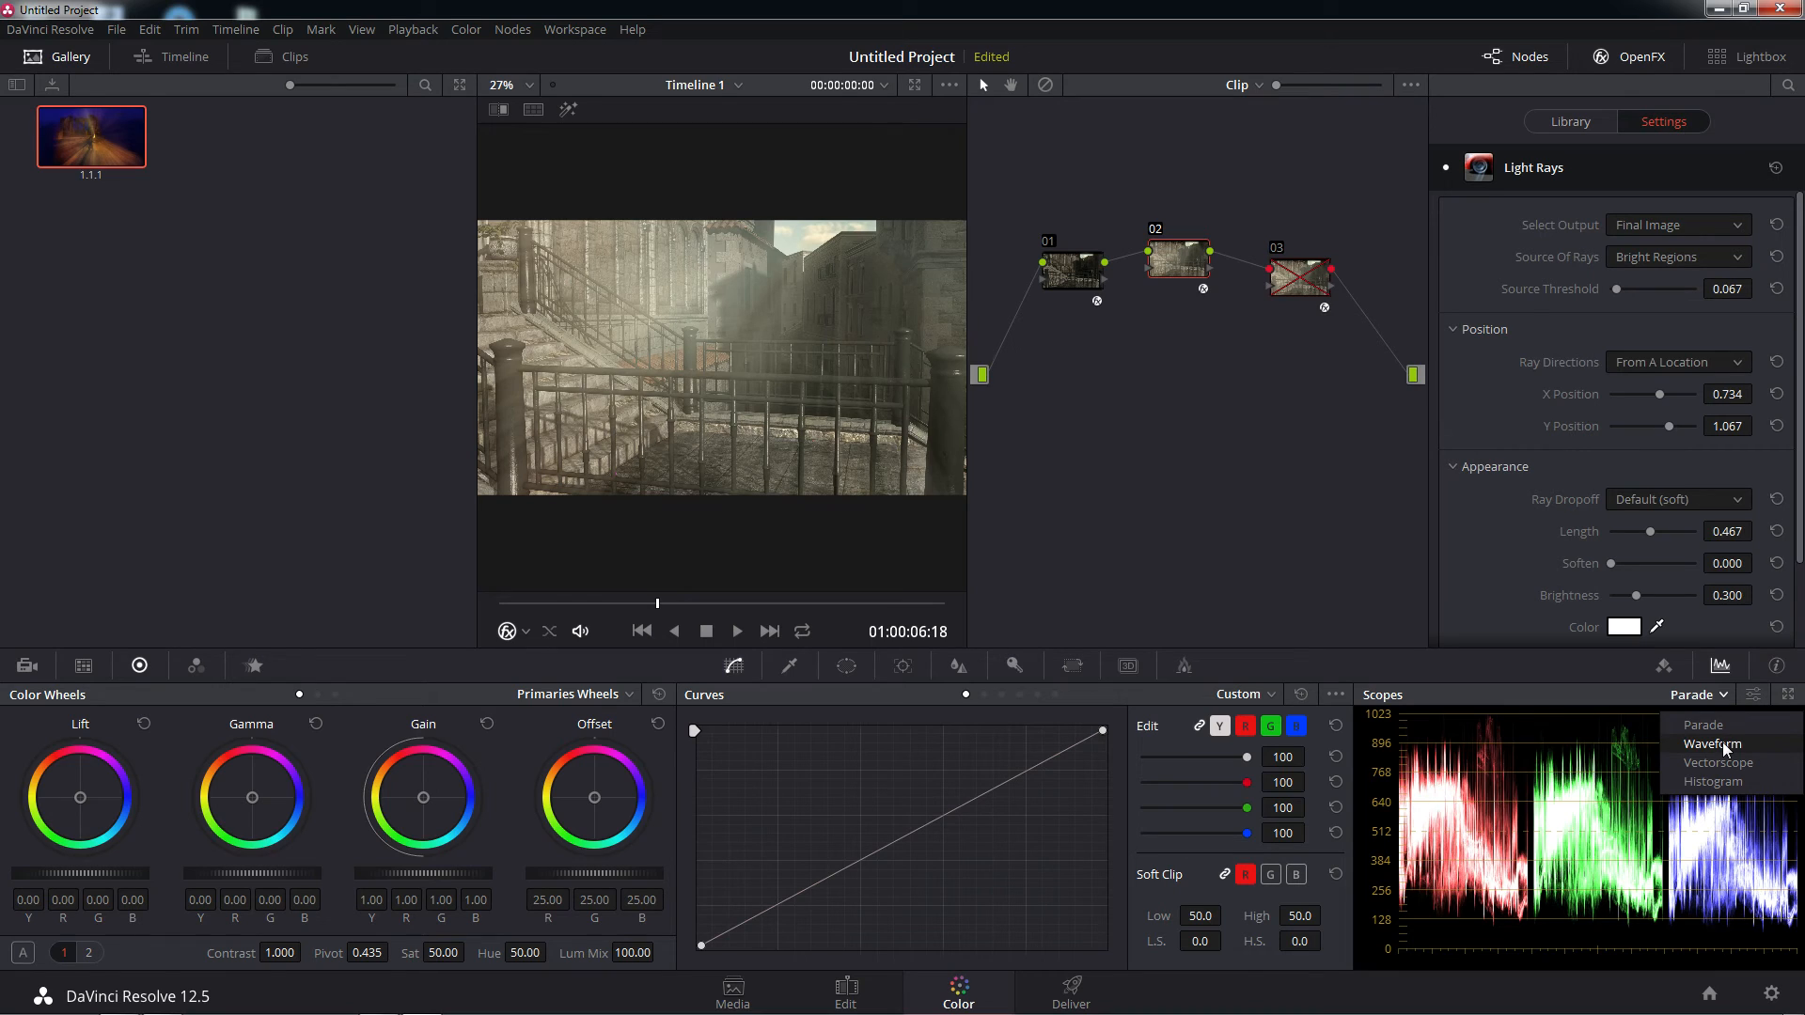
left_click(1722, 743)
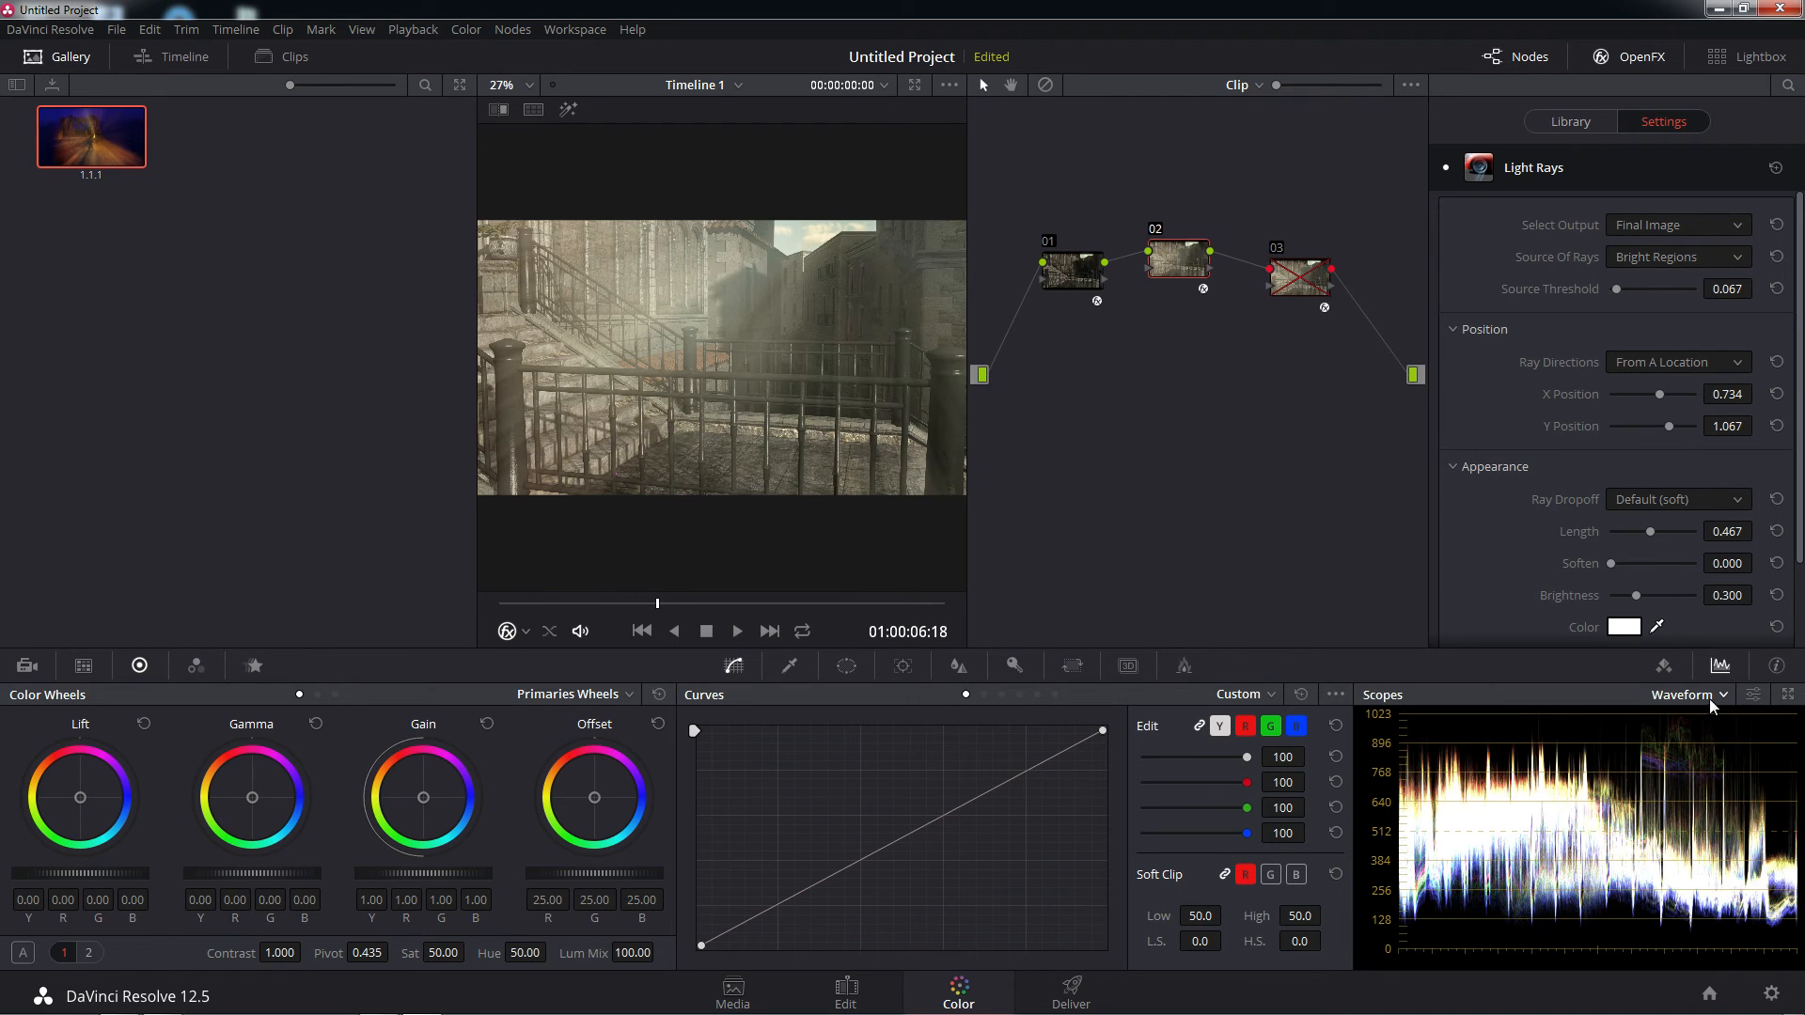
left_click(1709, 697)
left_click(1711, 760)
left_click(1703, 700)
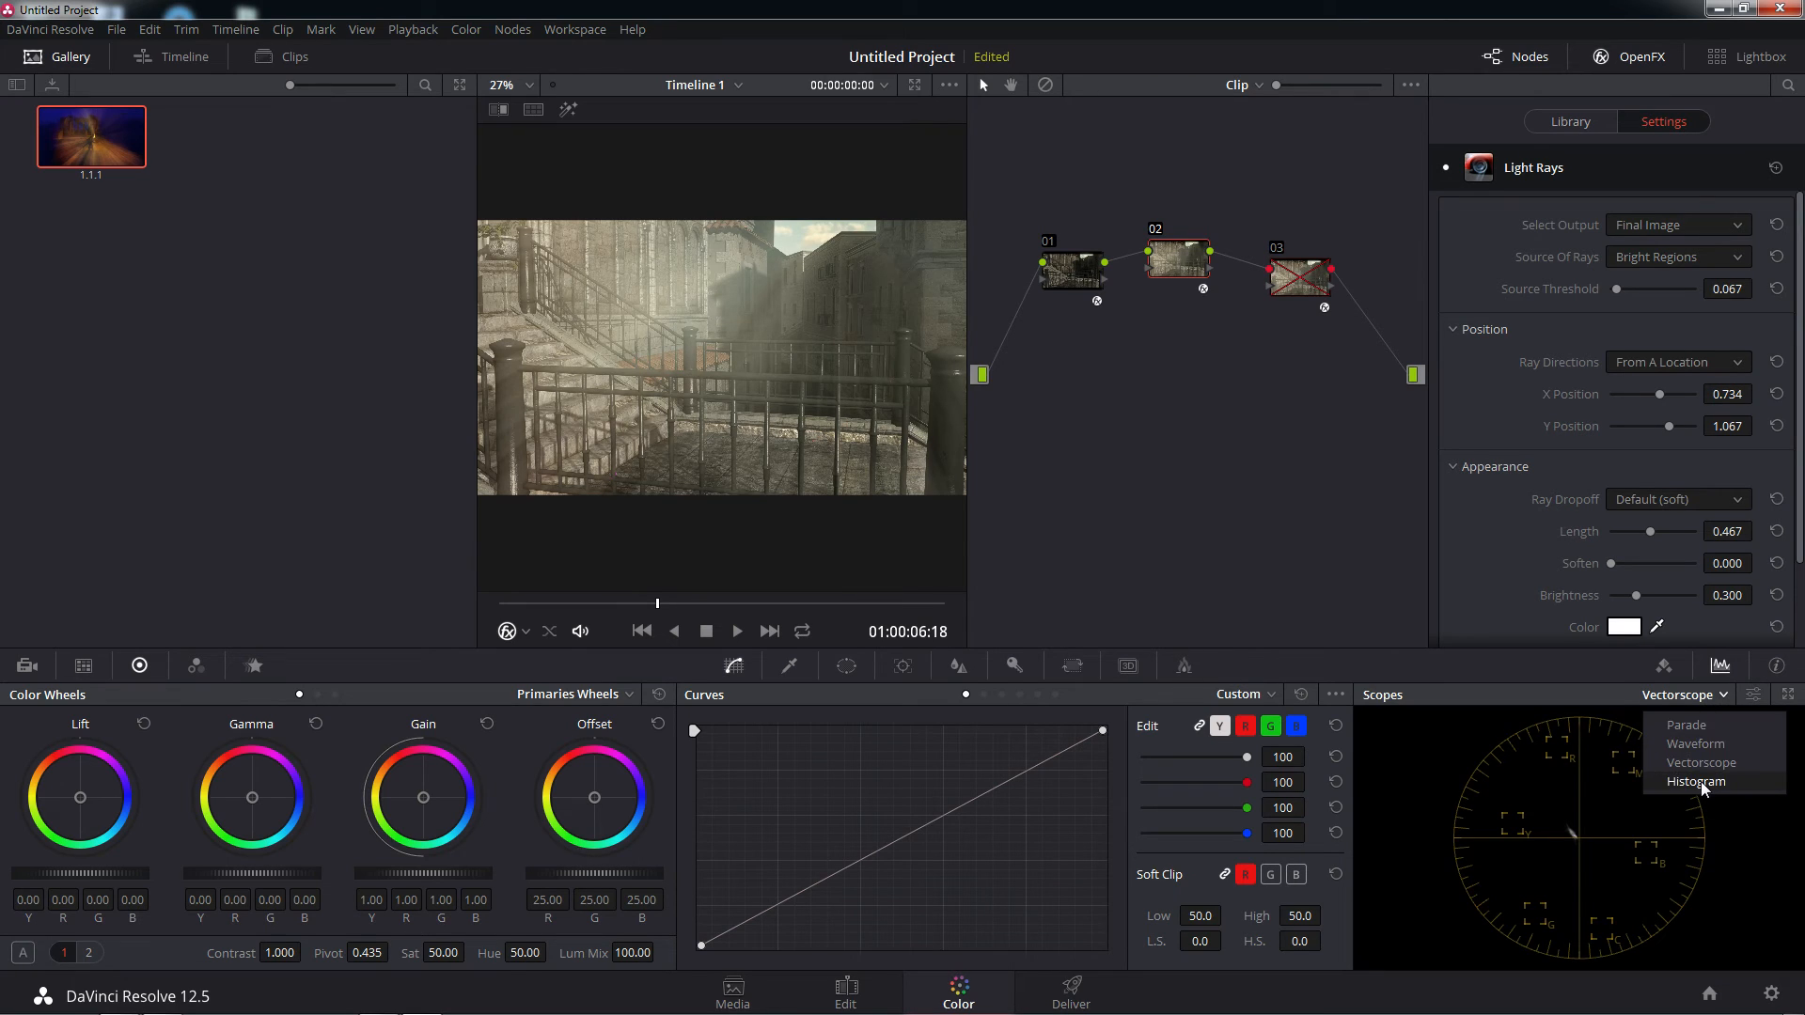
left_click(1701, 781)
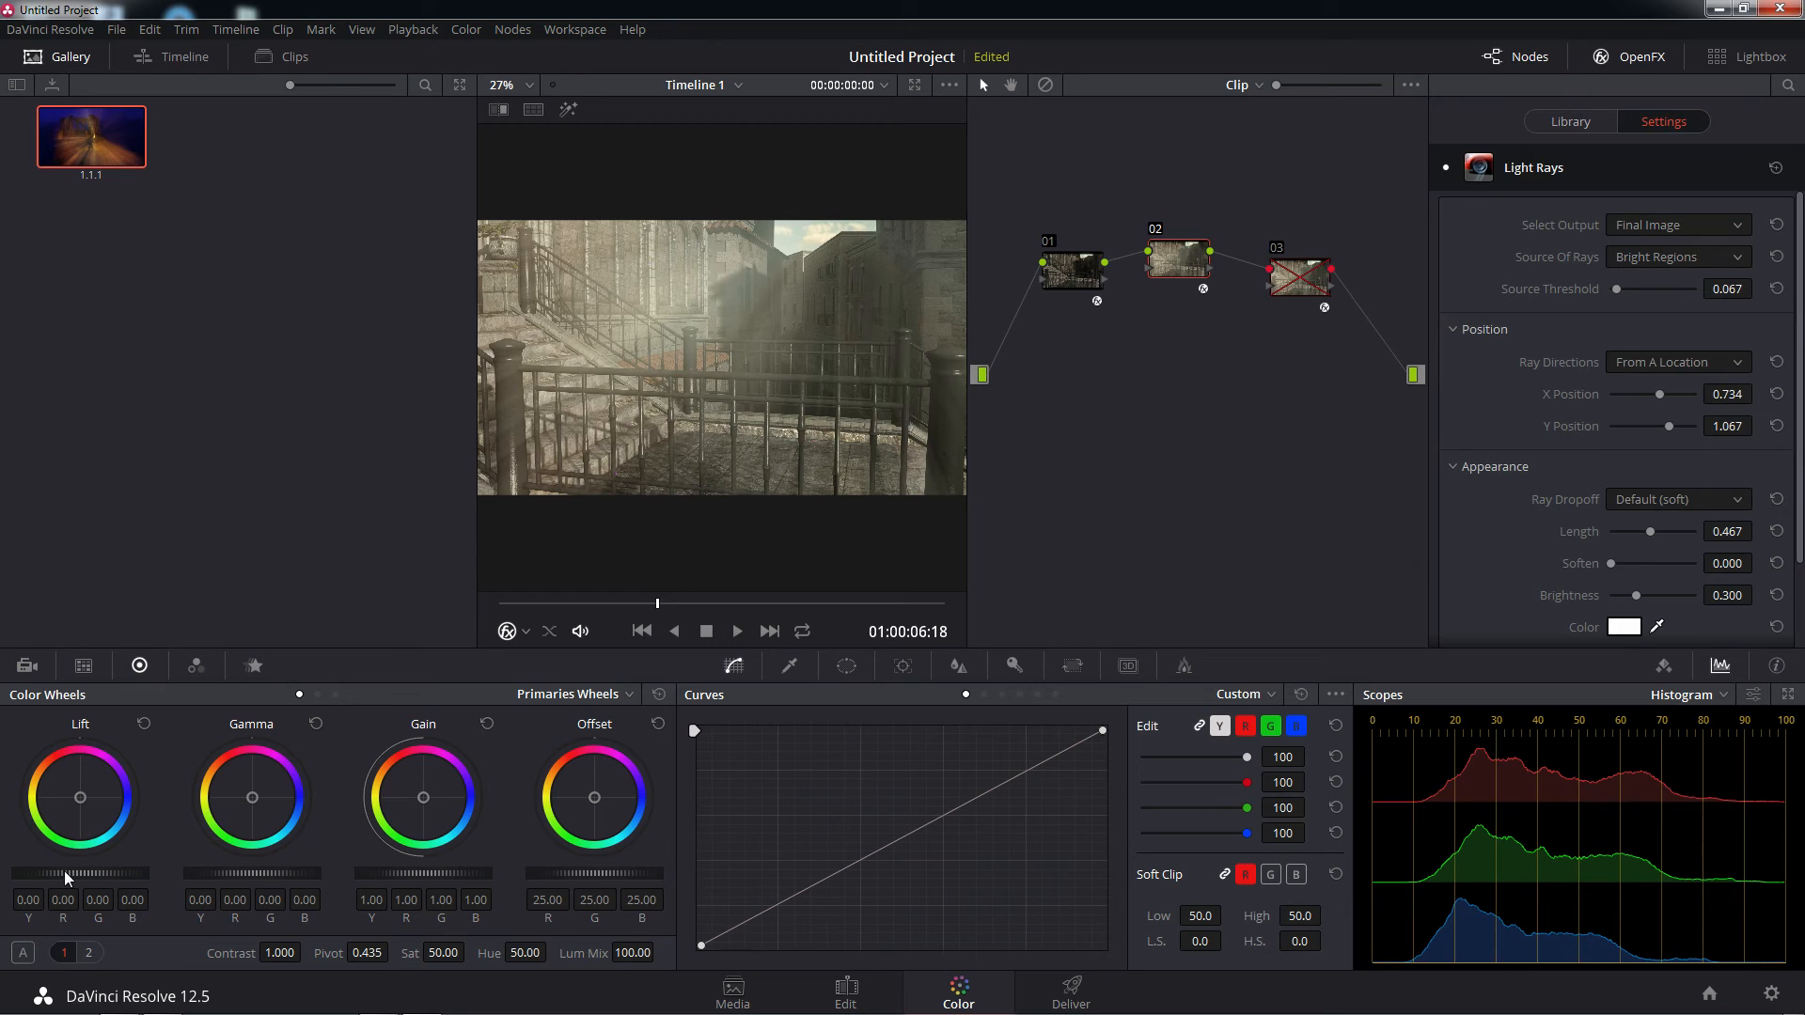
Set node 02's overall Lift to 0.01, Gain to 1.27 and Gamma to -0.01 on all channels
mouse_move(80, 873)
left_mouse_down()
mouse_move(132, 873)
mouse_move(76, 873)
mouse_move(94, 873)
left_mouse_up()
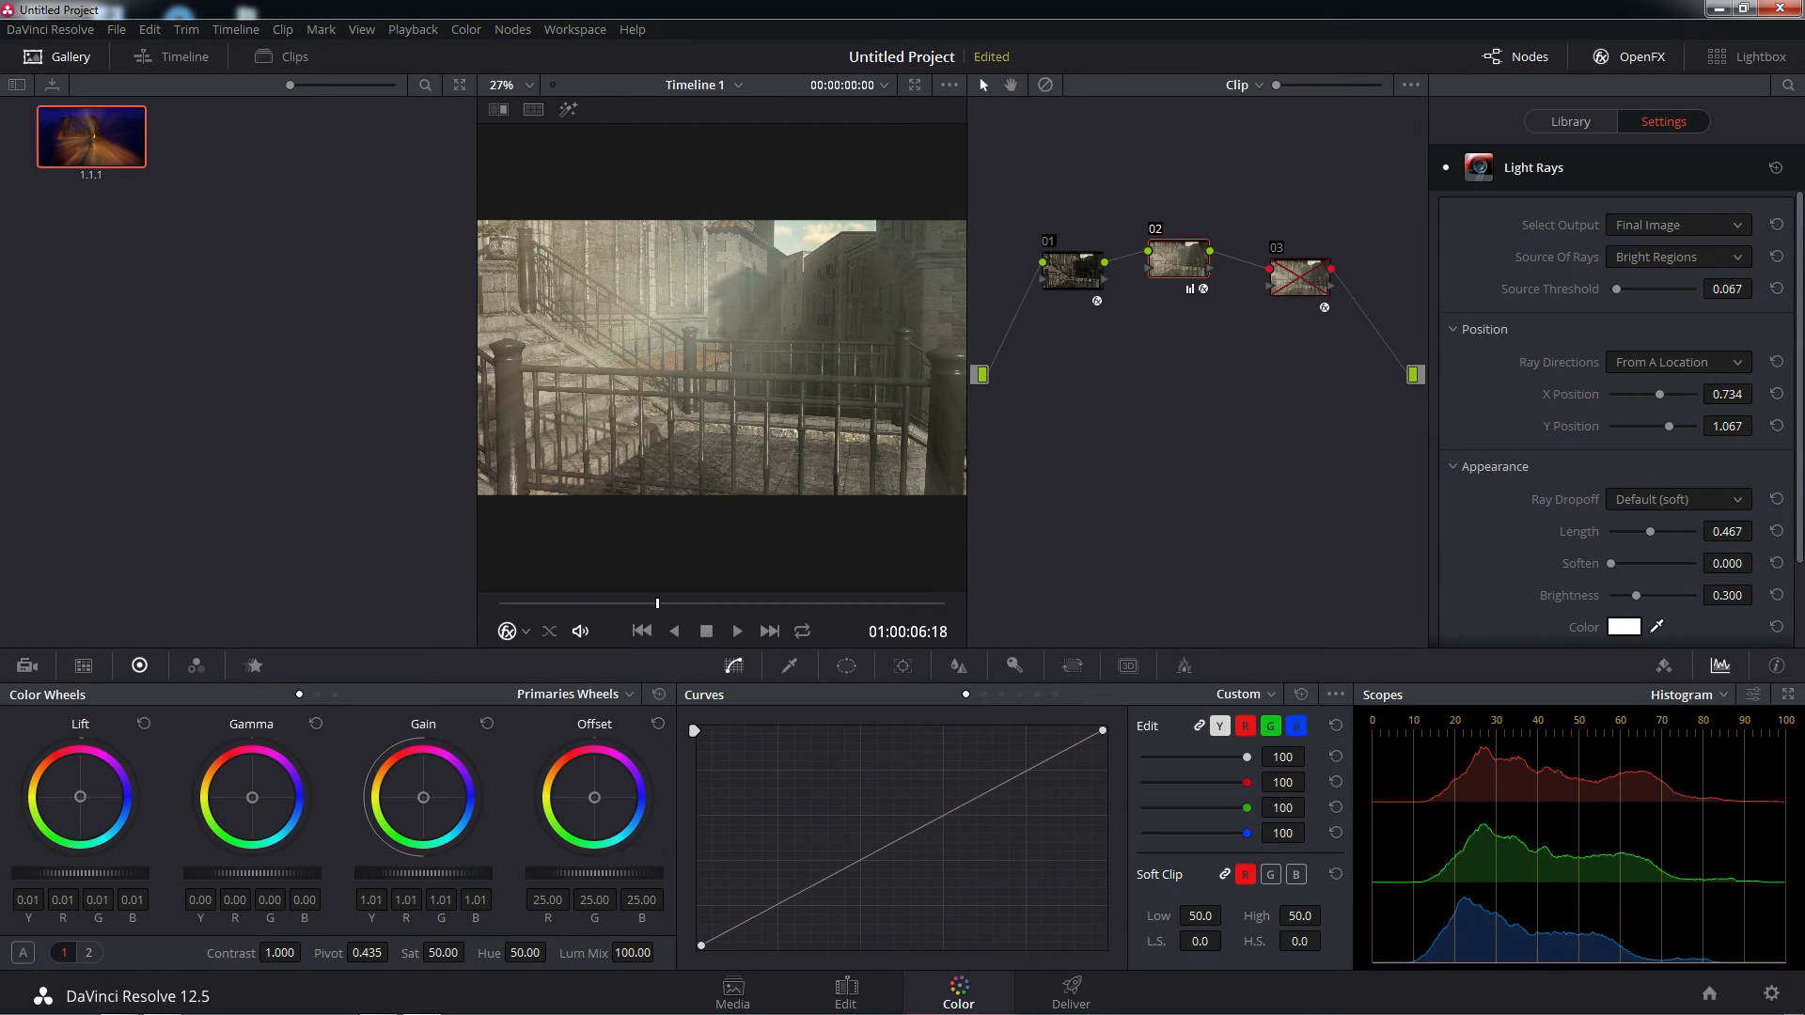
left_click_drag(423, 873, 457, 873)
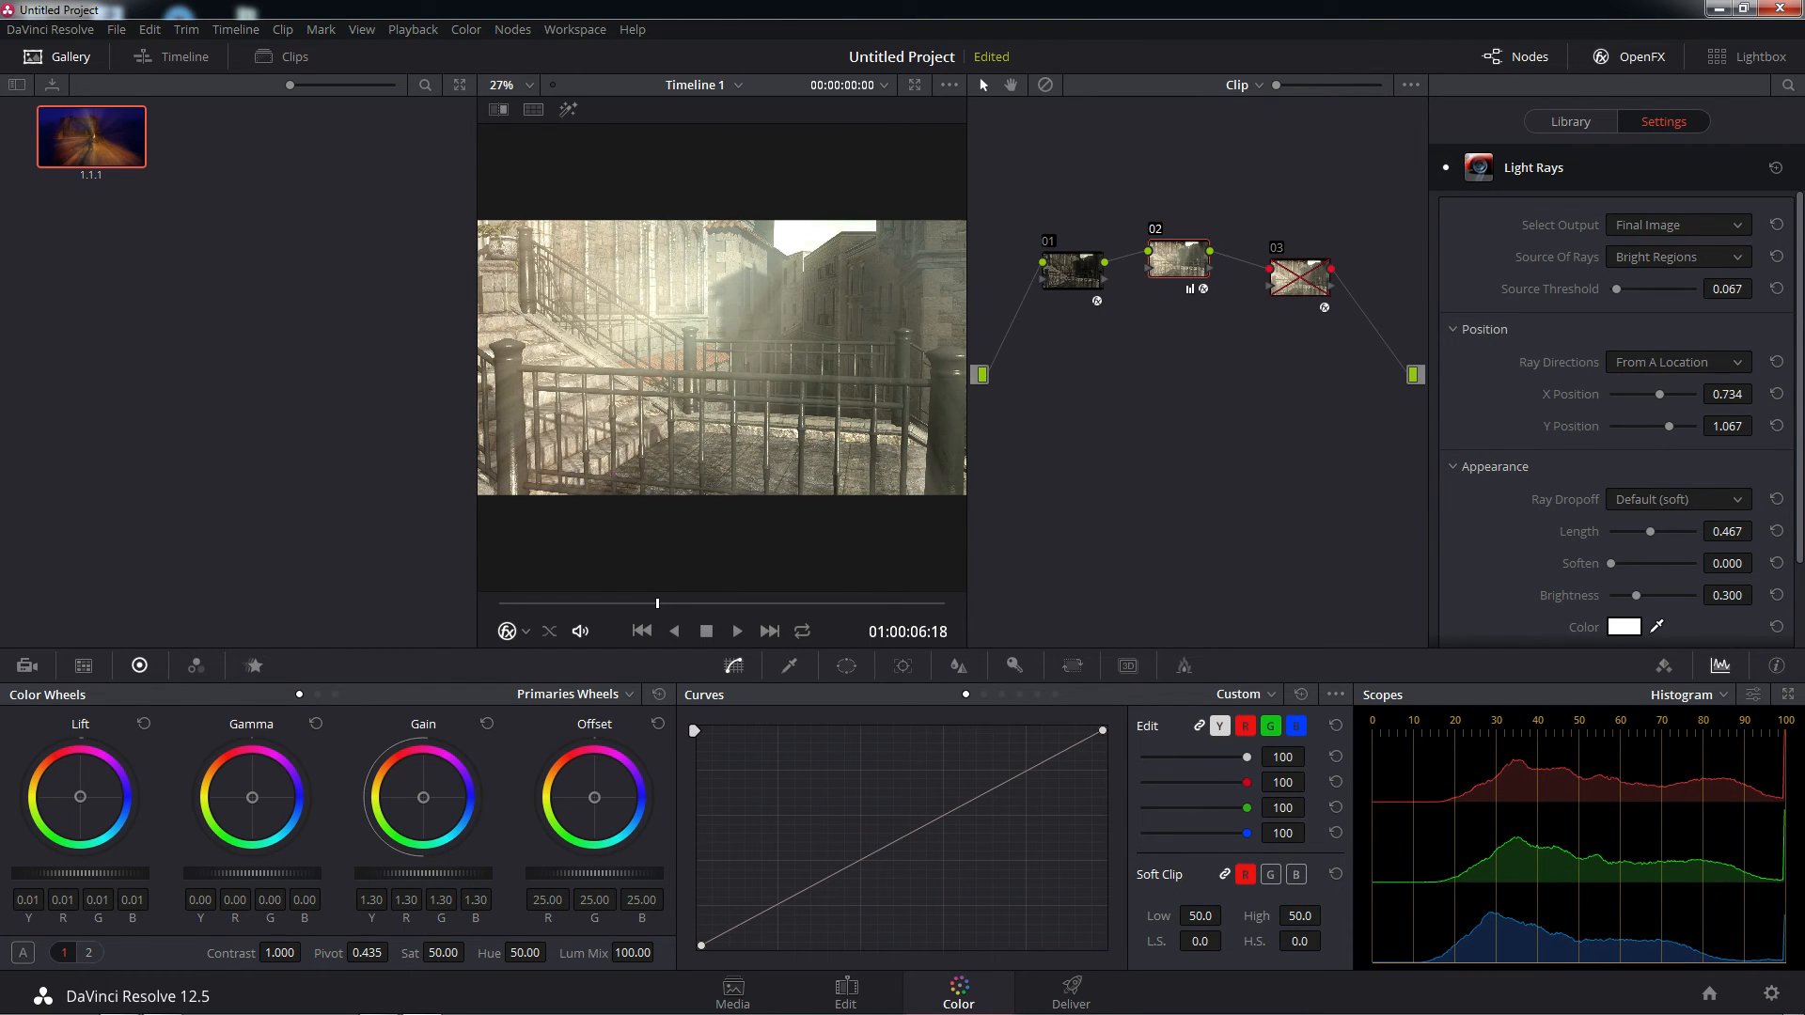
left_click_drag(457, 873, 453, 874)
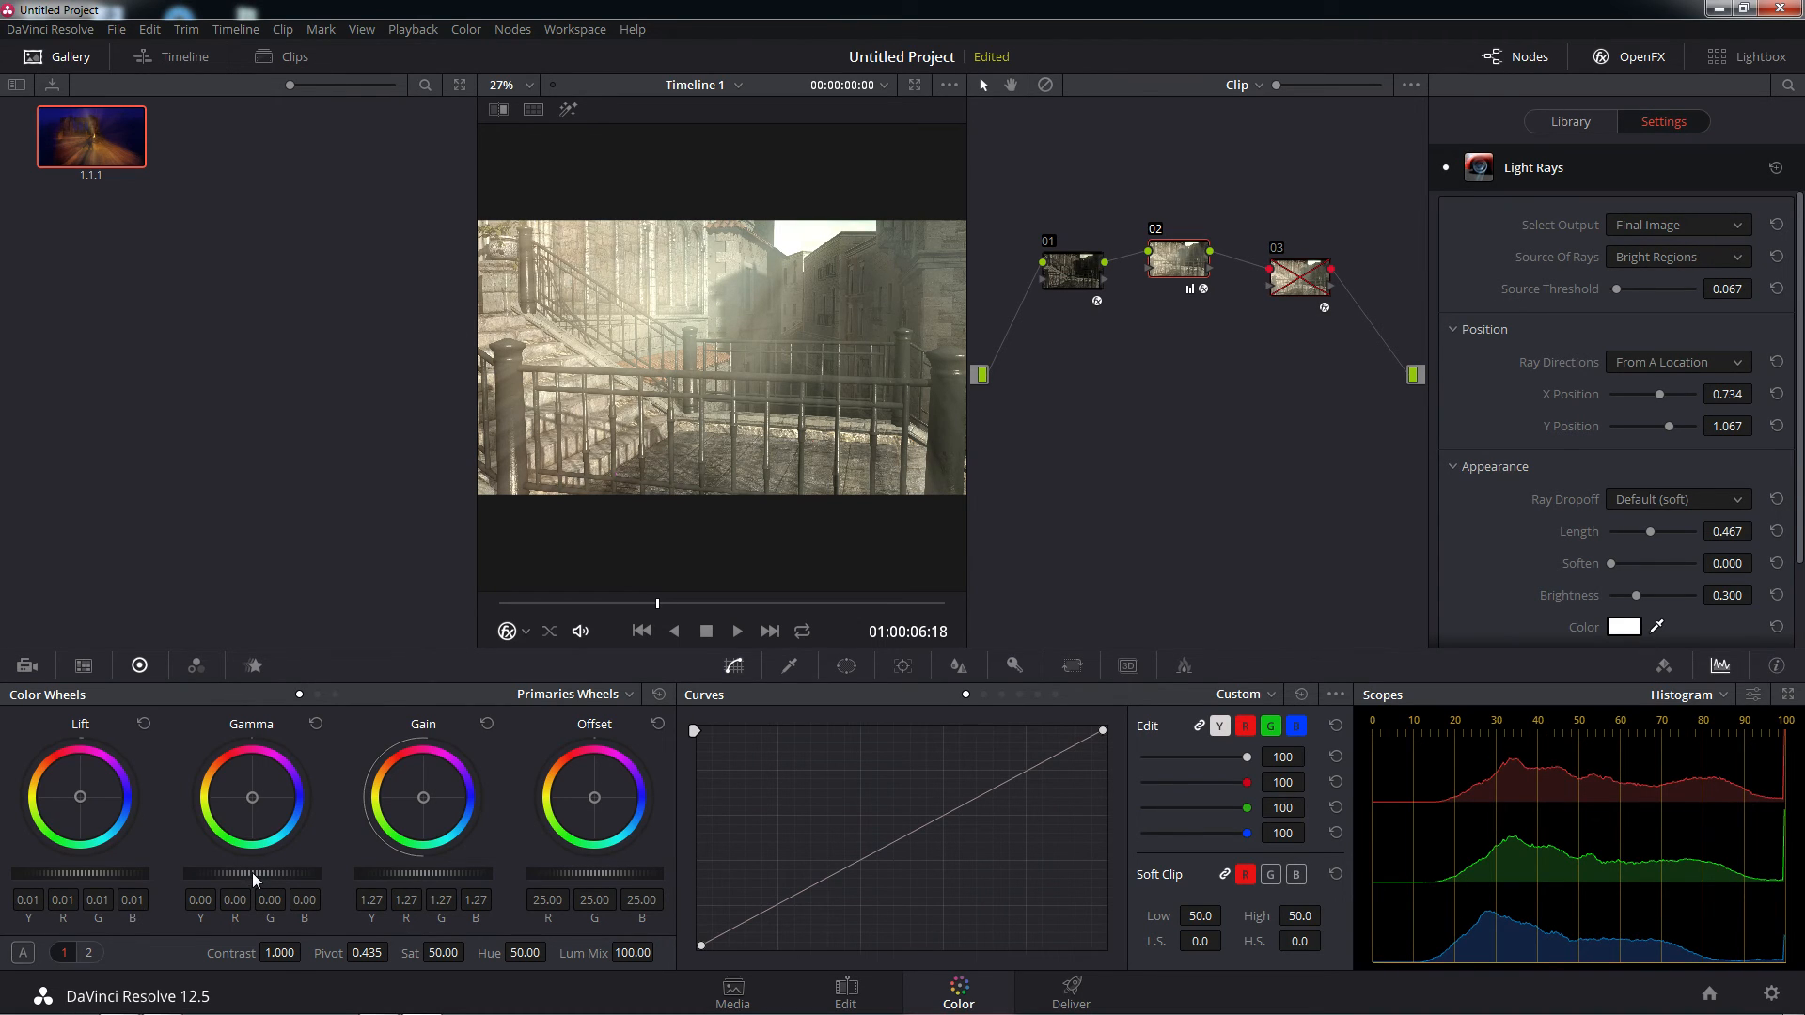
left_click_drag(252, 873, 248, 874)
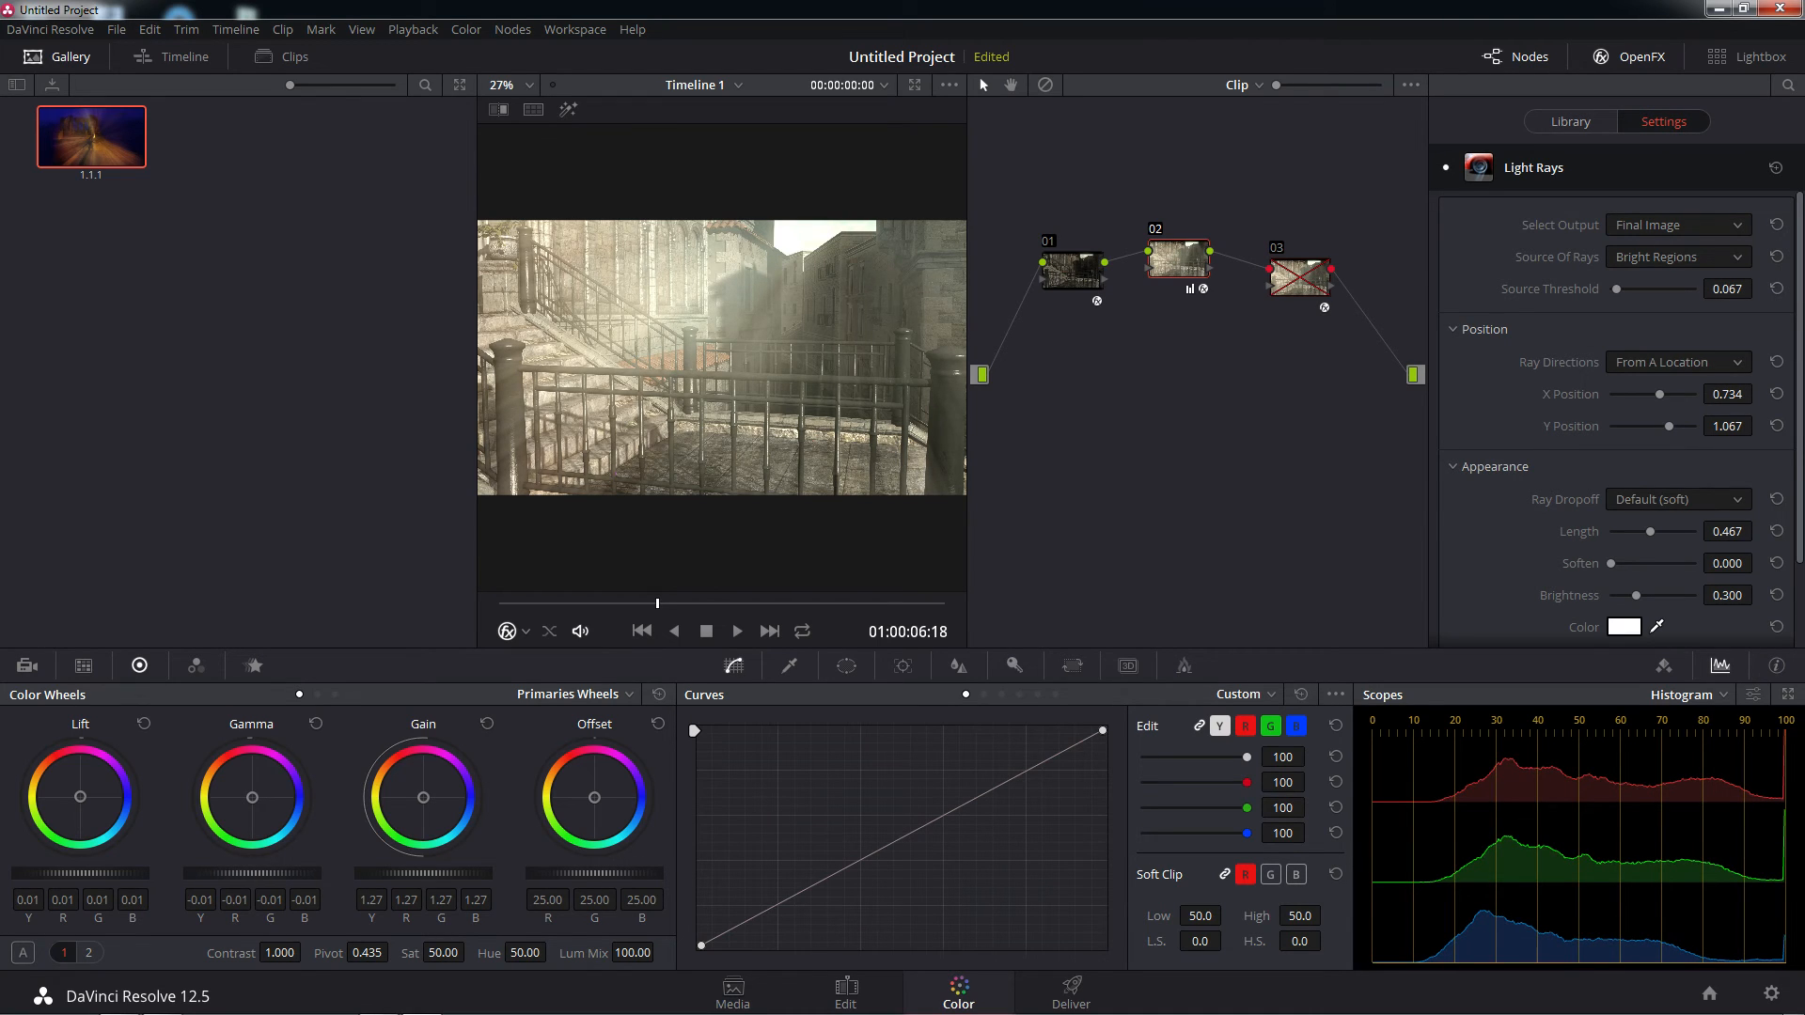
Switch the color wheels to Log and set the overall Shadow level to -0.06 and Highlight level to 0.01
left_click(624, 696)
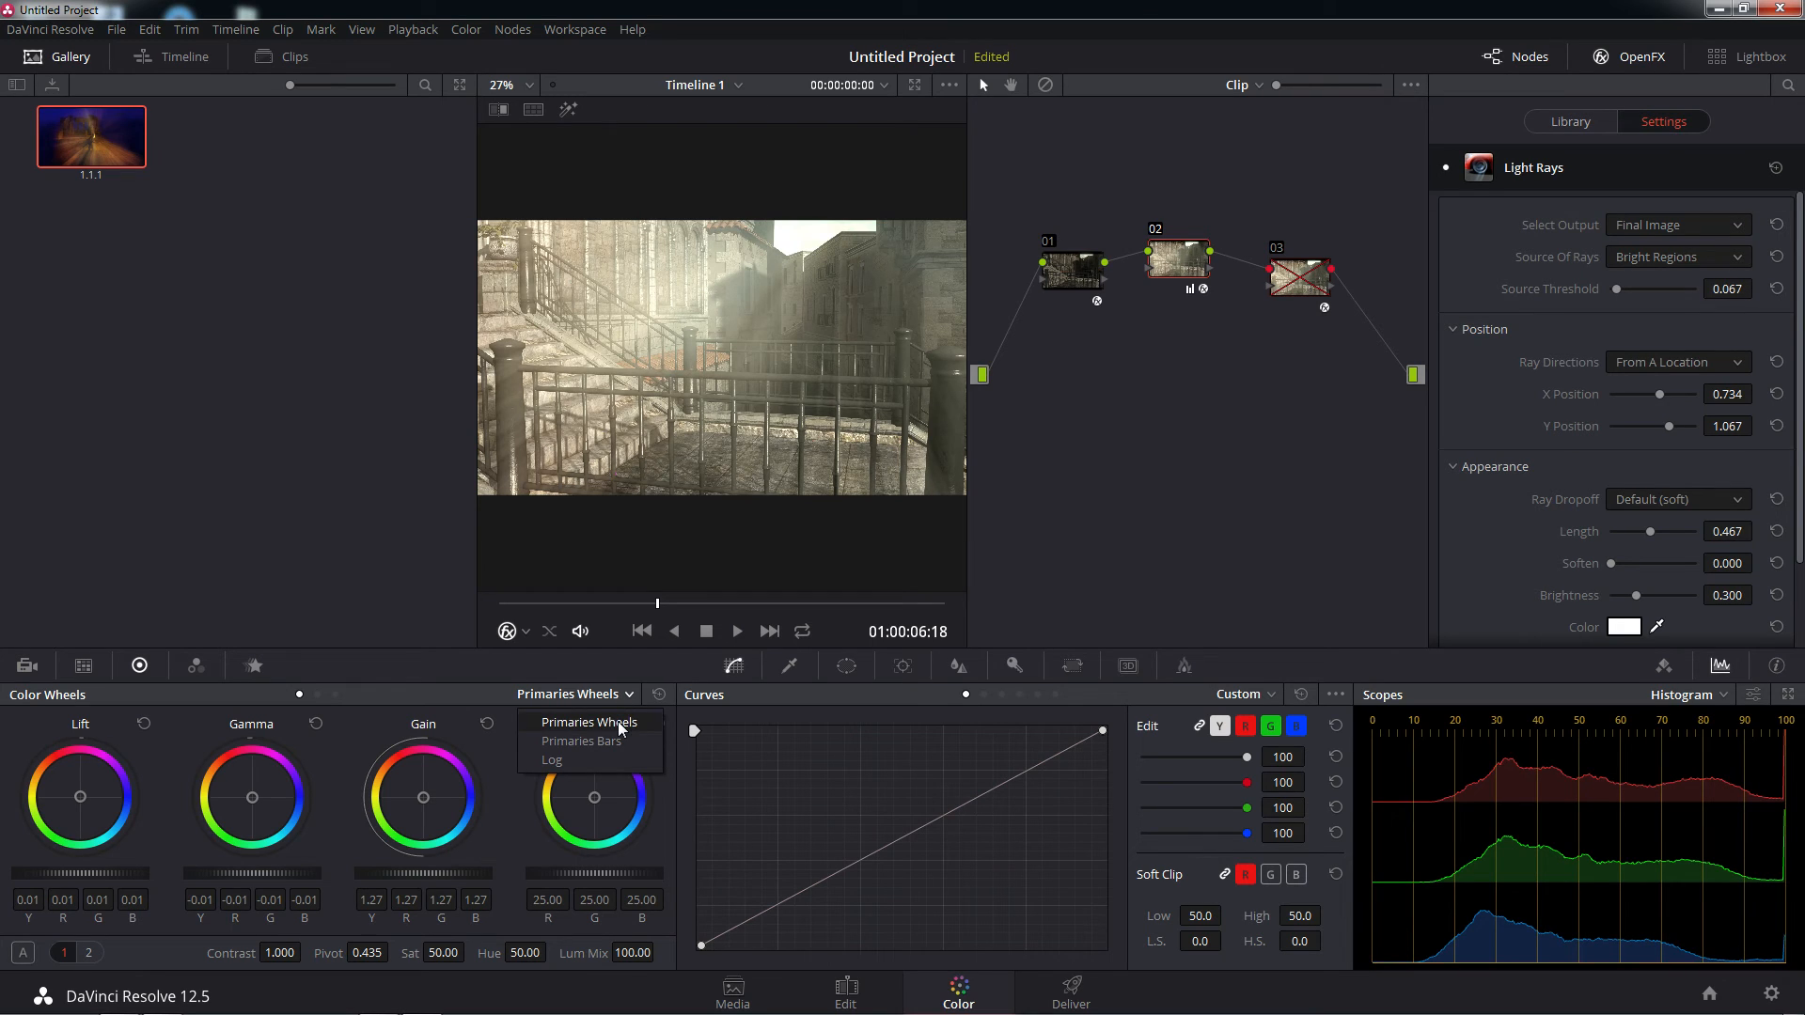
left_click(556, 761)
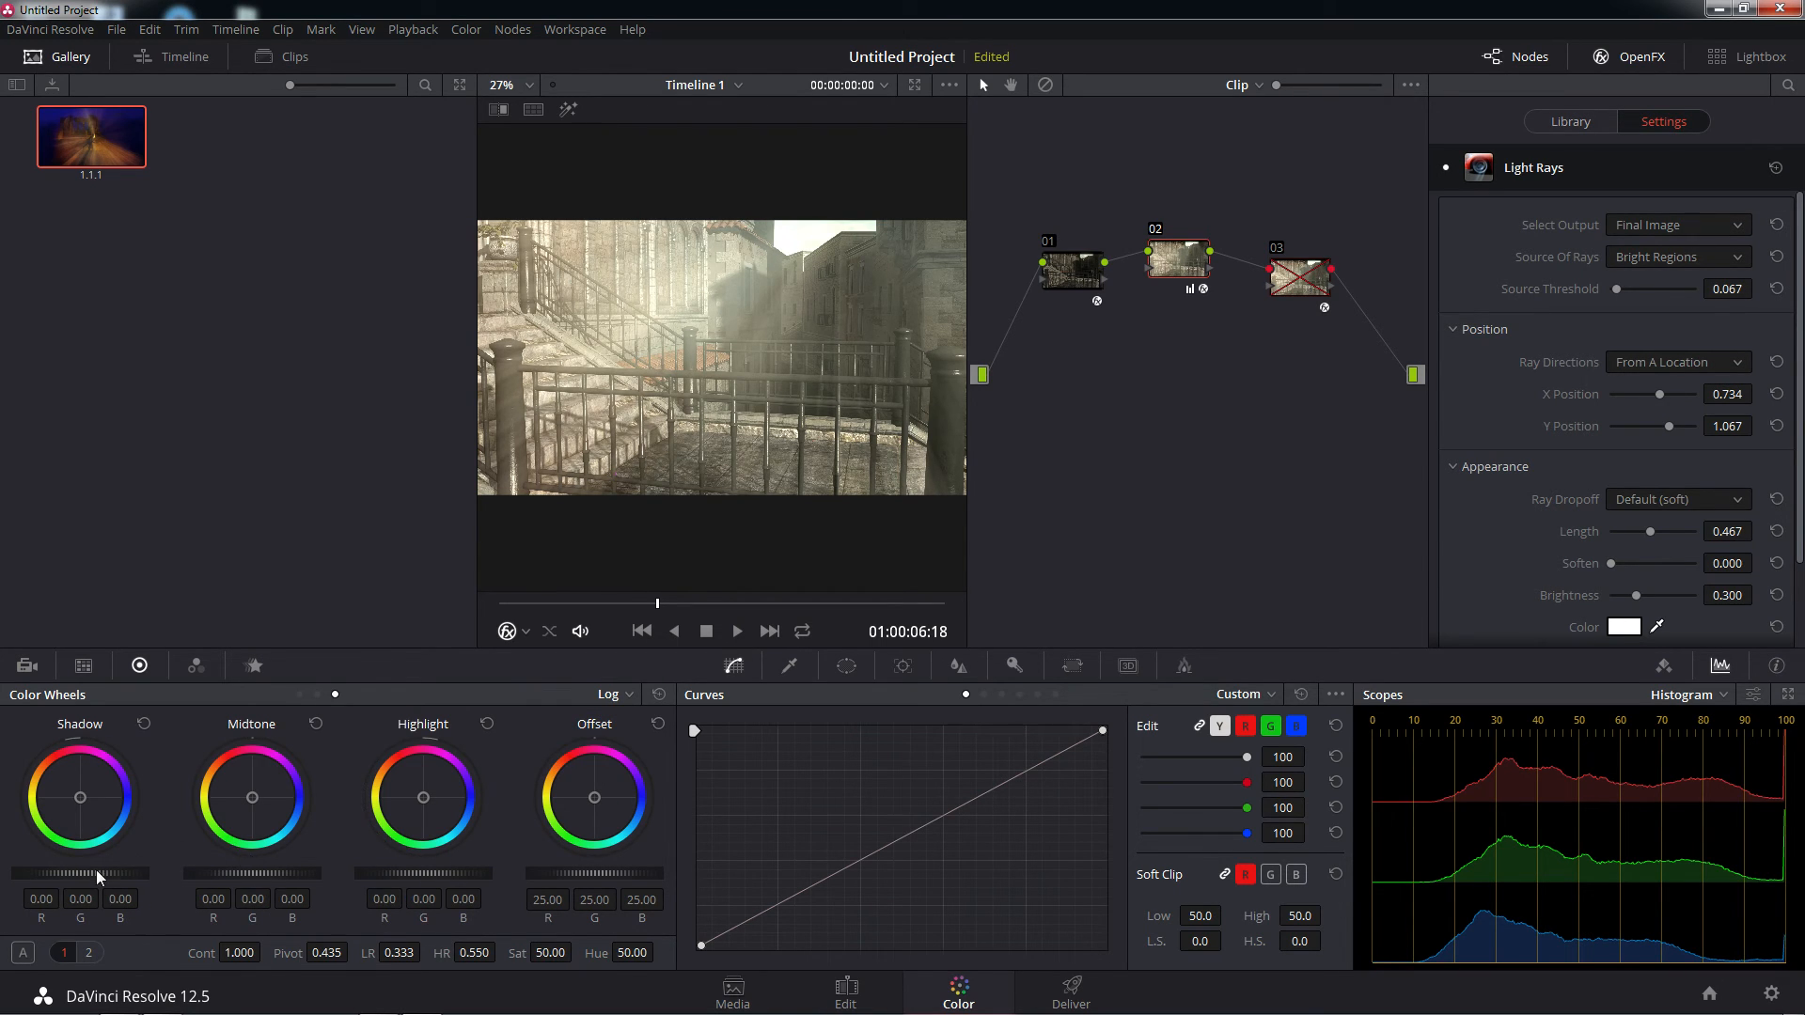
left_click_drag(81, 874, 60, 873)
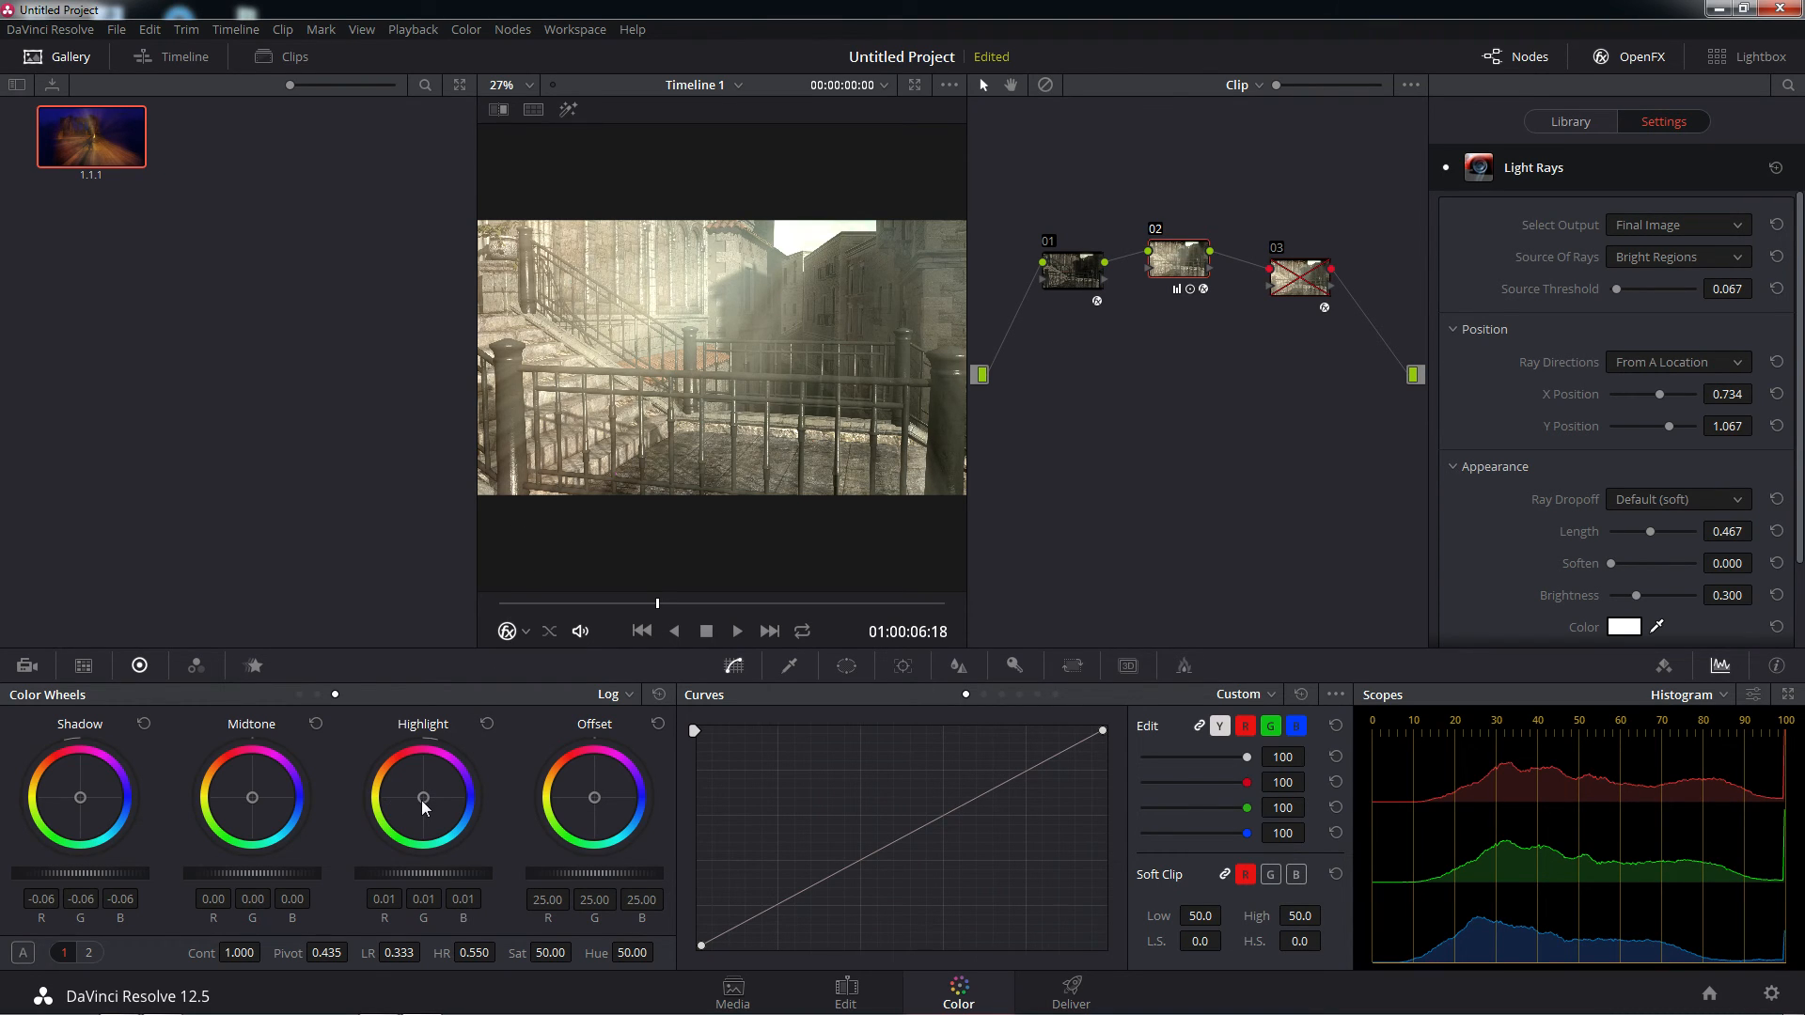
Tint the Log Highlight to RGB 0.02, 0.07, -0.69, Shadow to -0.09, -0.11, 0.46 and Midtone to 0.03, -0.01, -0.03
left_click_drag(425, 806, 395, 796)
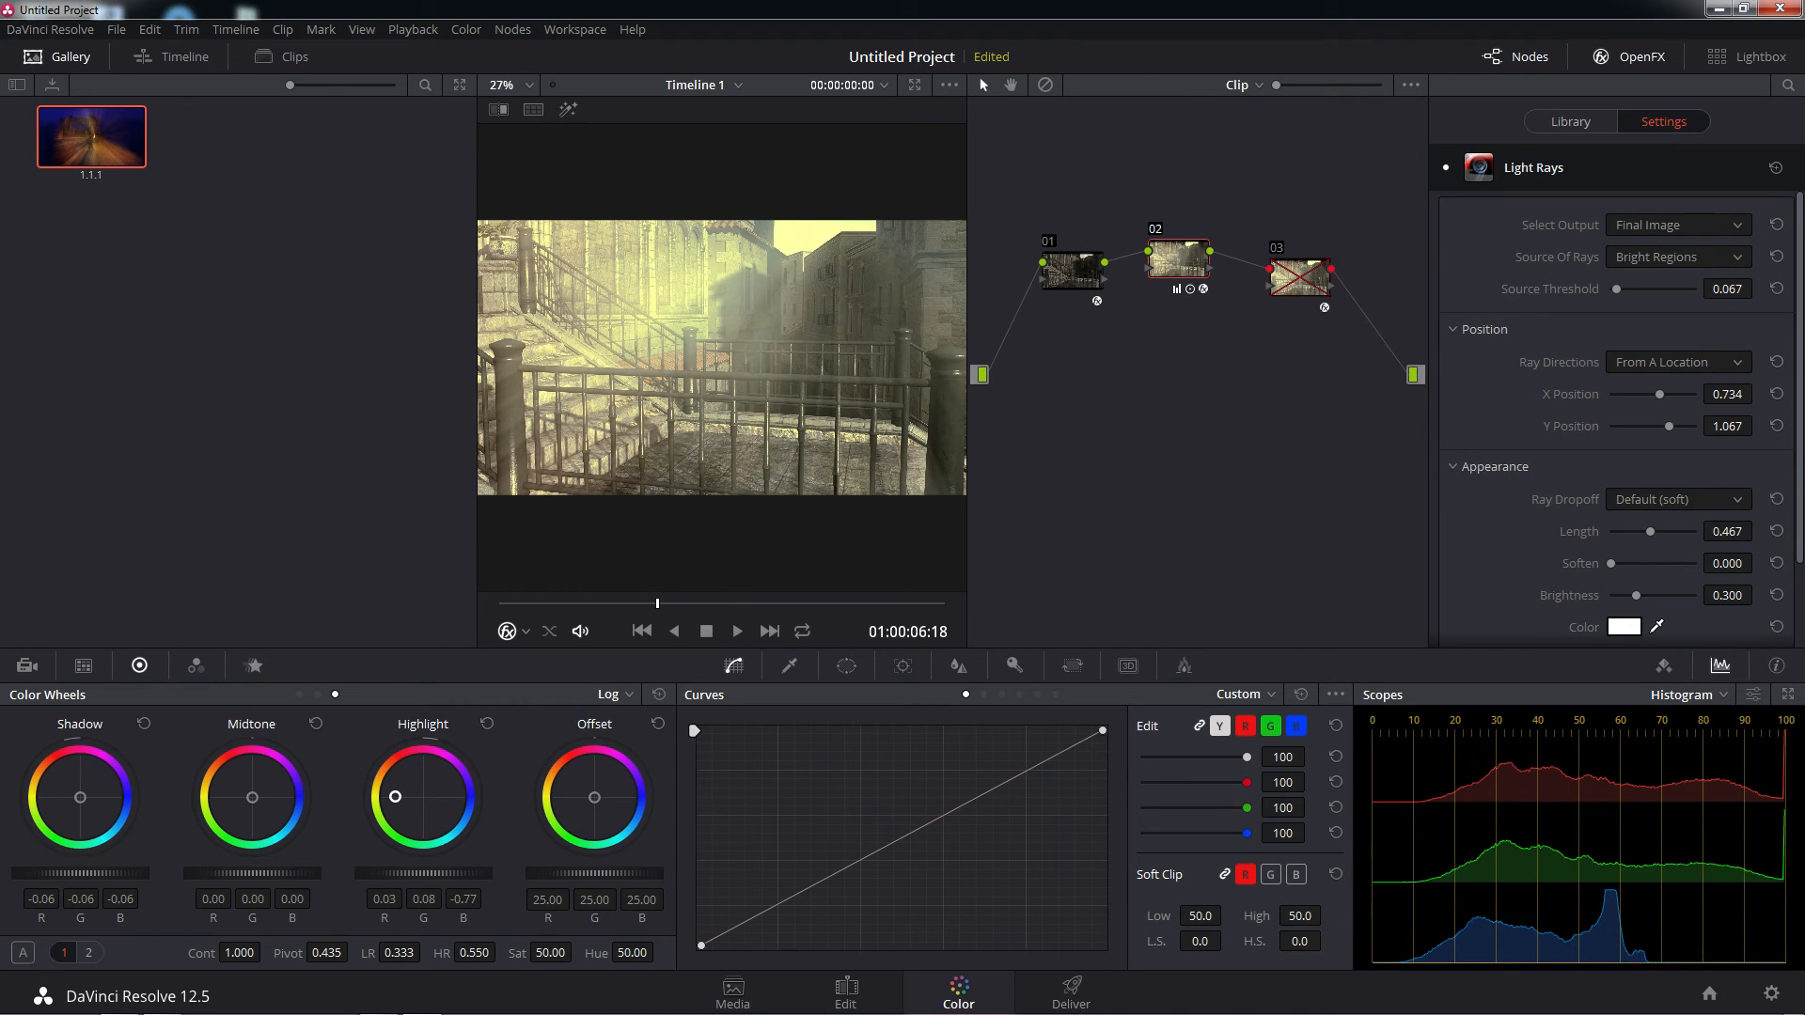
left_click_drag(395, 797, 398, 796)
mouse_move(82, 798)
left_mouse_down()
mouse_move(87, 813)
mouse_move(63, 807)
mouse_move(77, 779)
mouse_move(98, 798)
left_mouse_up()
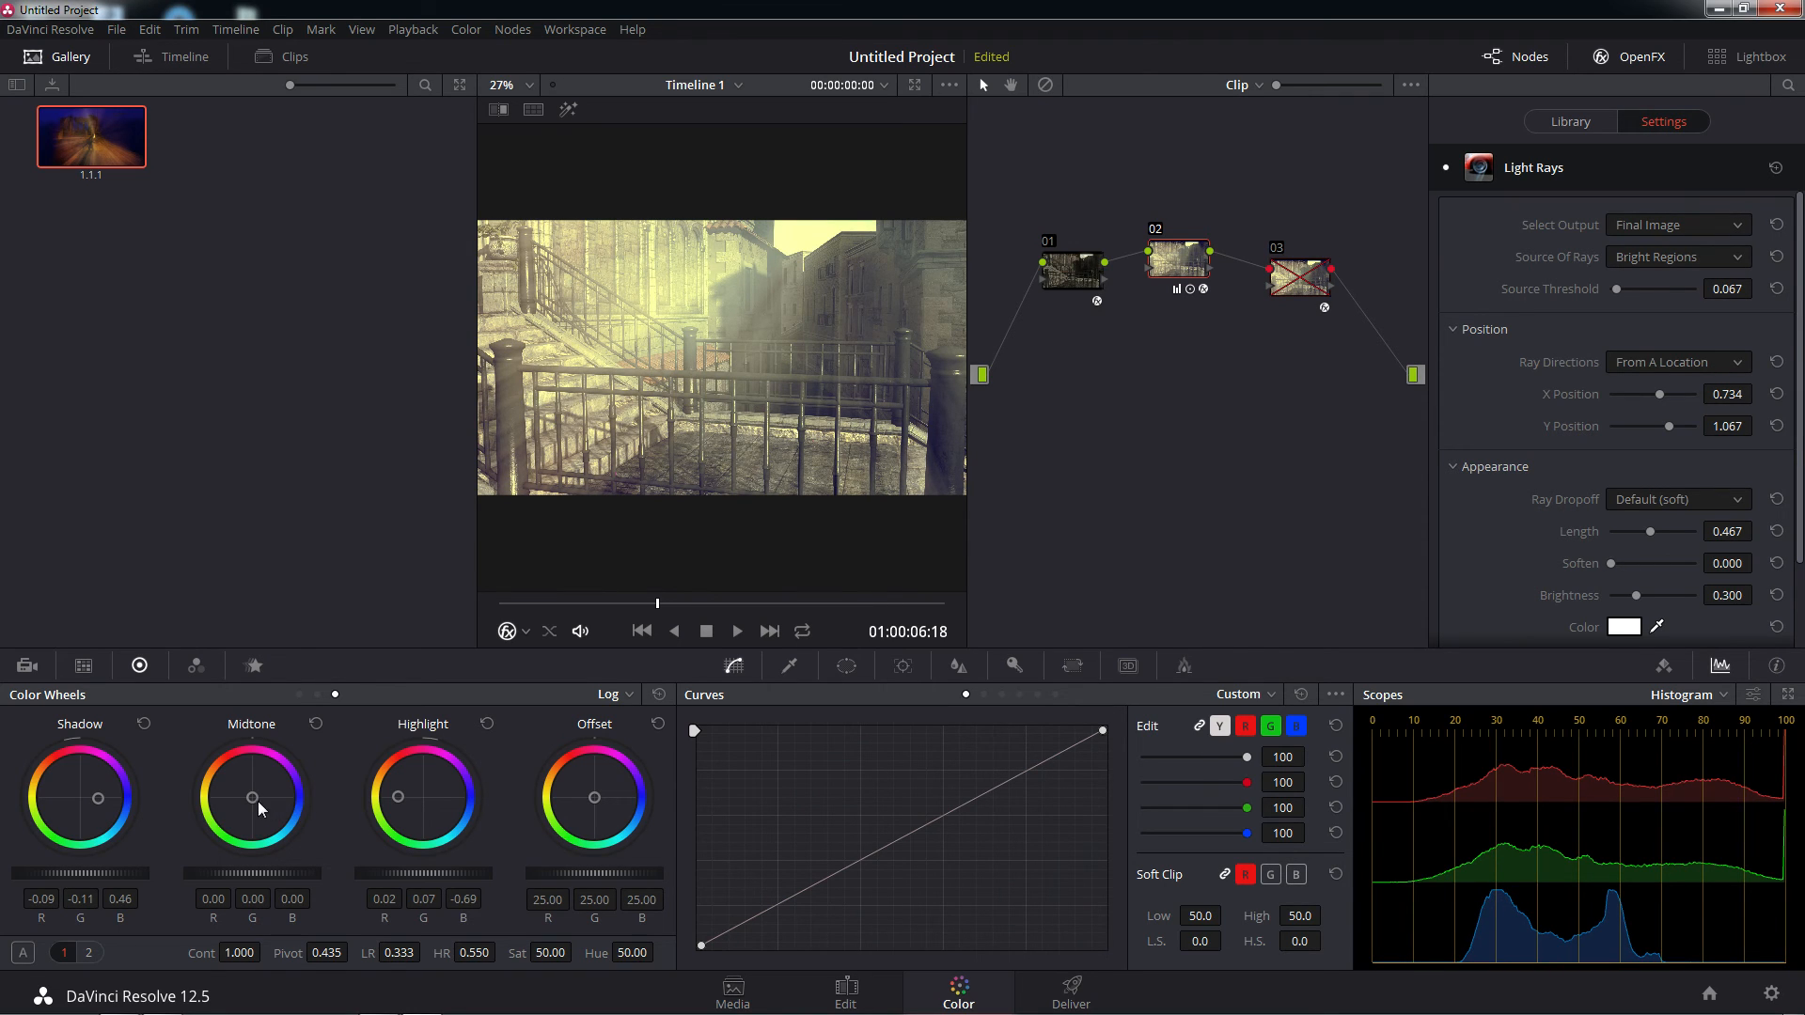
left_click_drag(251, 798, 246, 791)
In Primaries Wheels, tint Lift to RGB -0.01, 0.00, 0.09, Gamma to 0.01, -0.01, -0.02 and Gain to 1.30, 1.30, 0.87
left_click(629, 696)
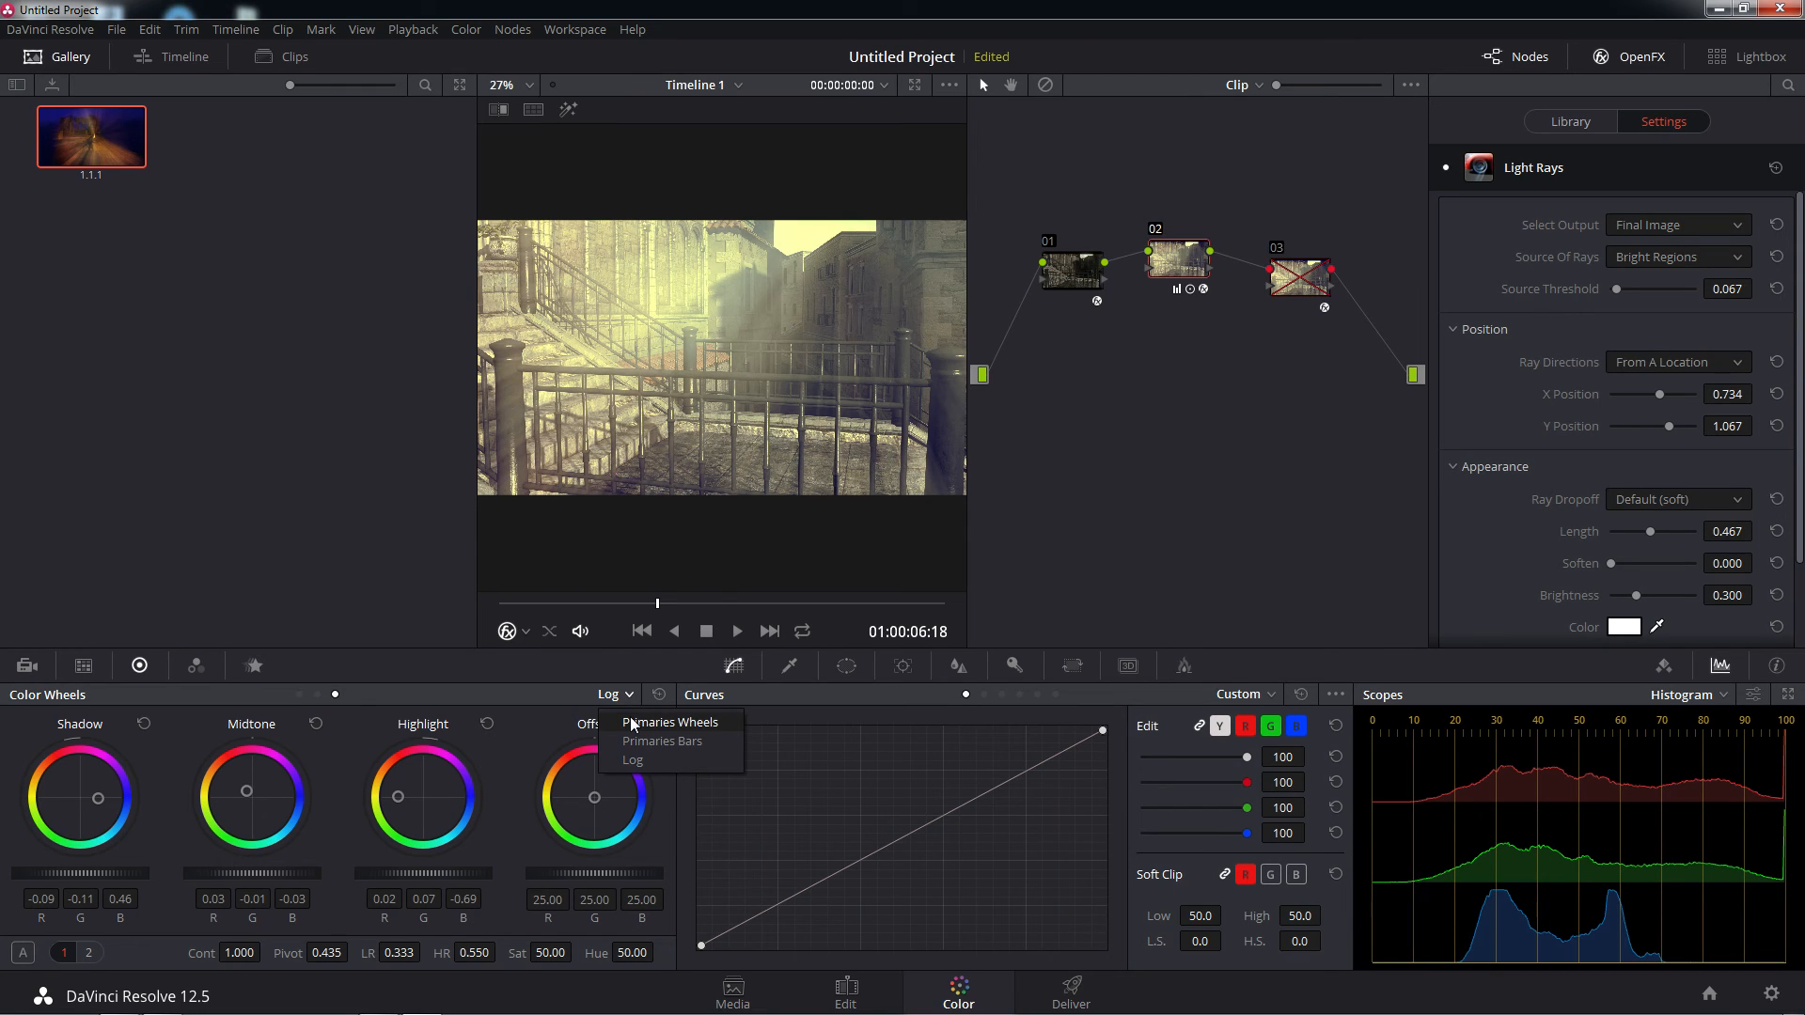
left_click(632, 724)
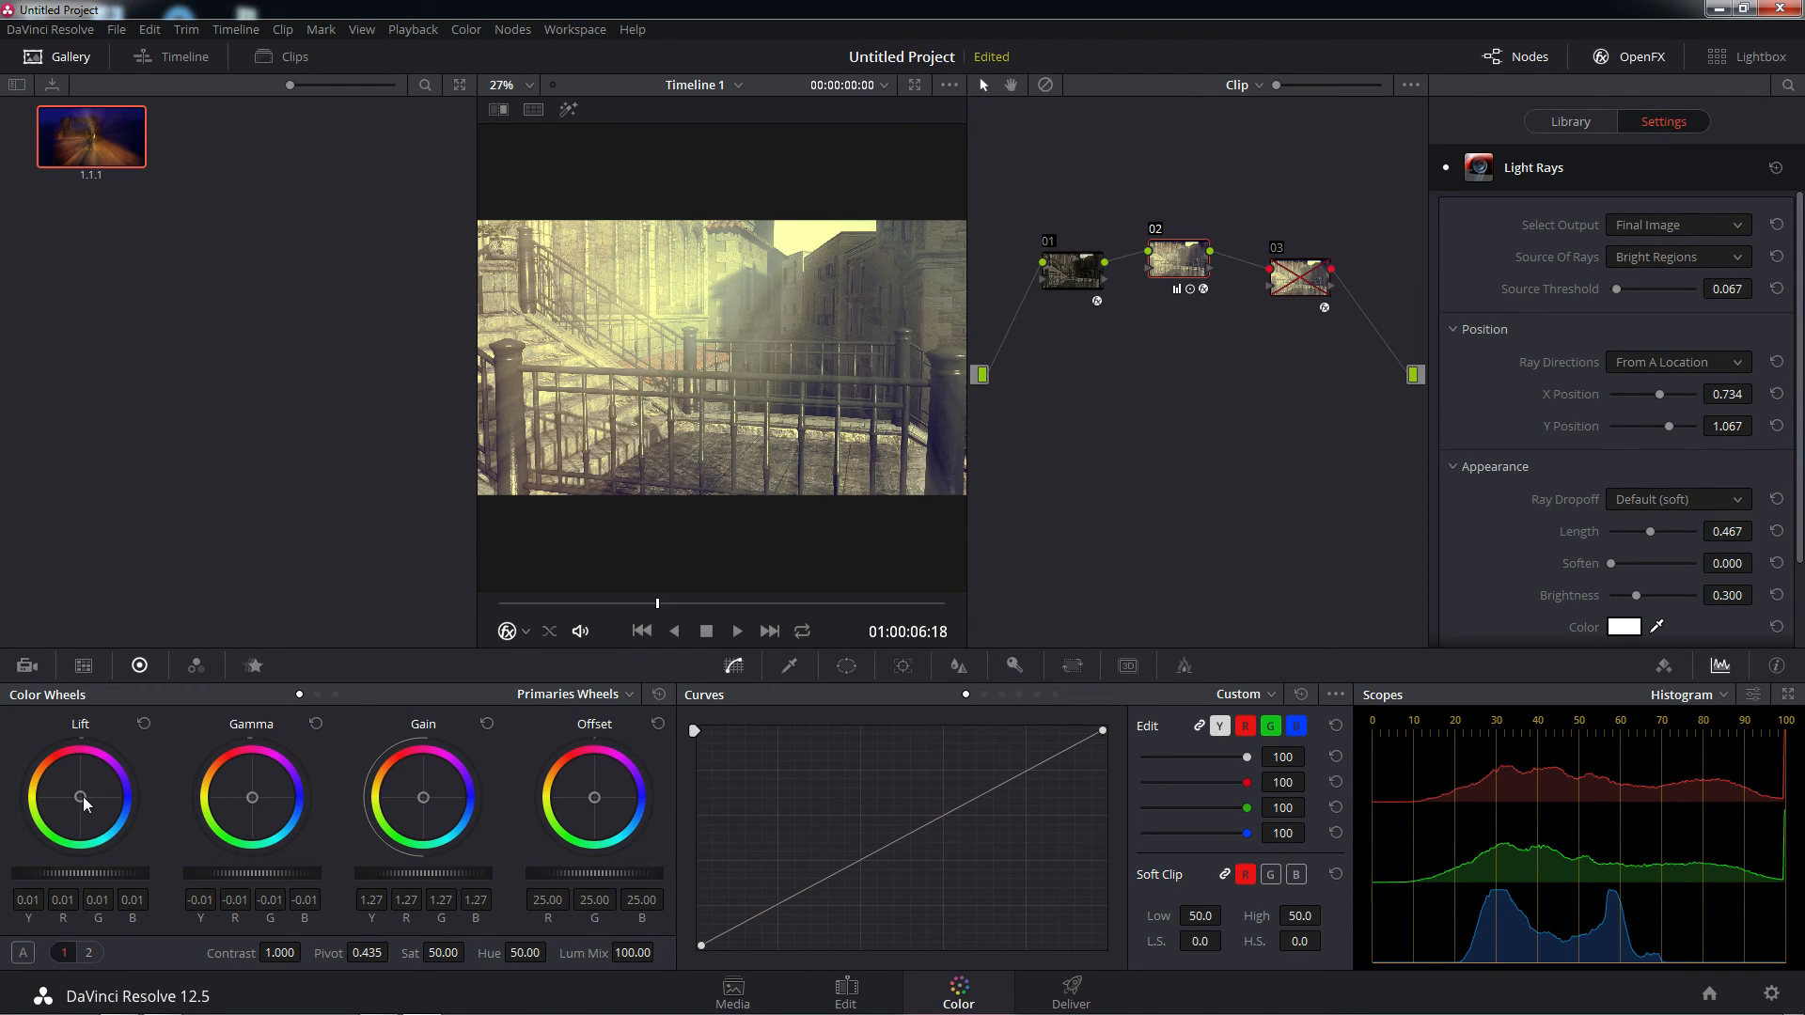
left_click_drag(80, 798, 86, 798)
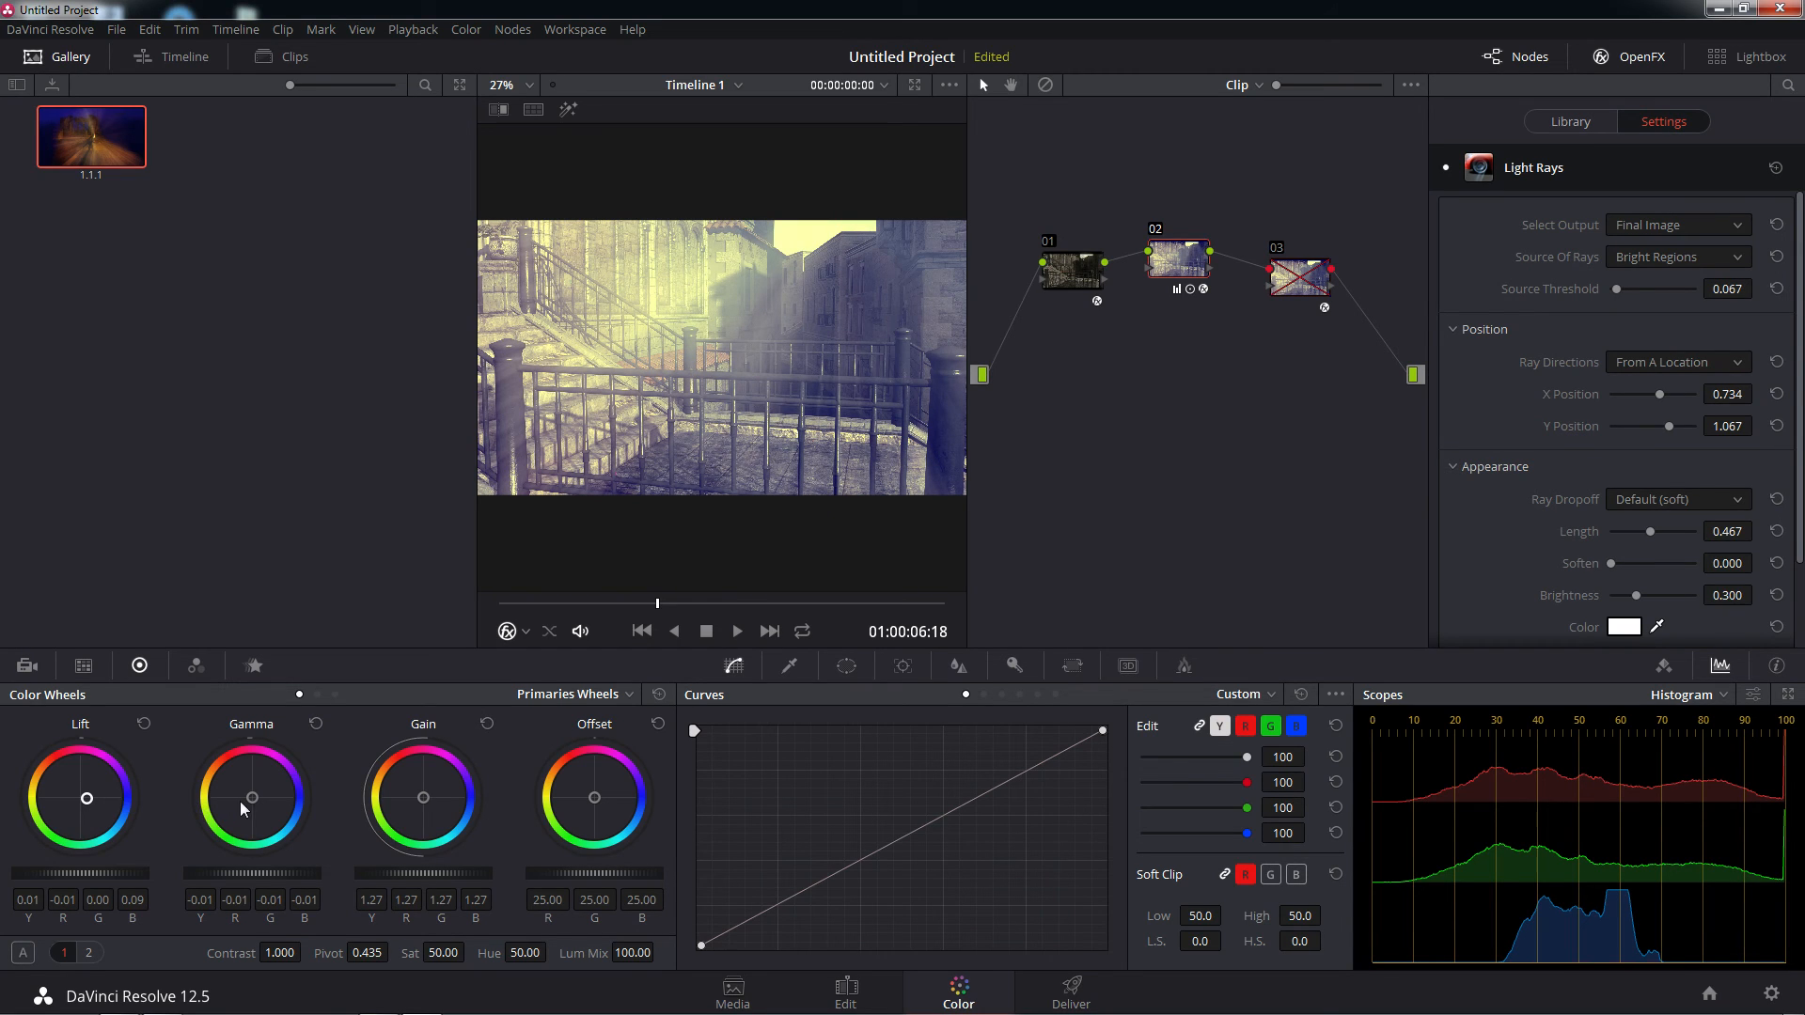
left_click_drag(250, 801, 249, 792)
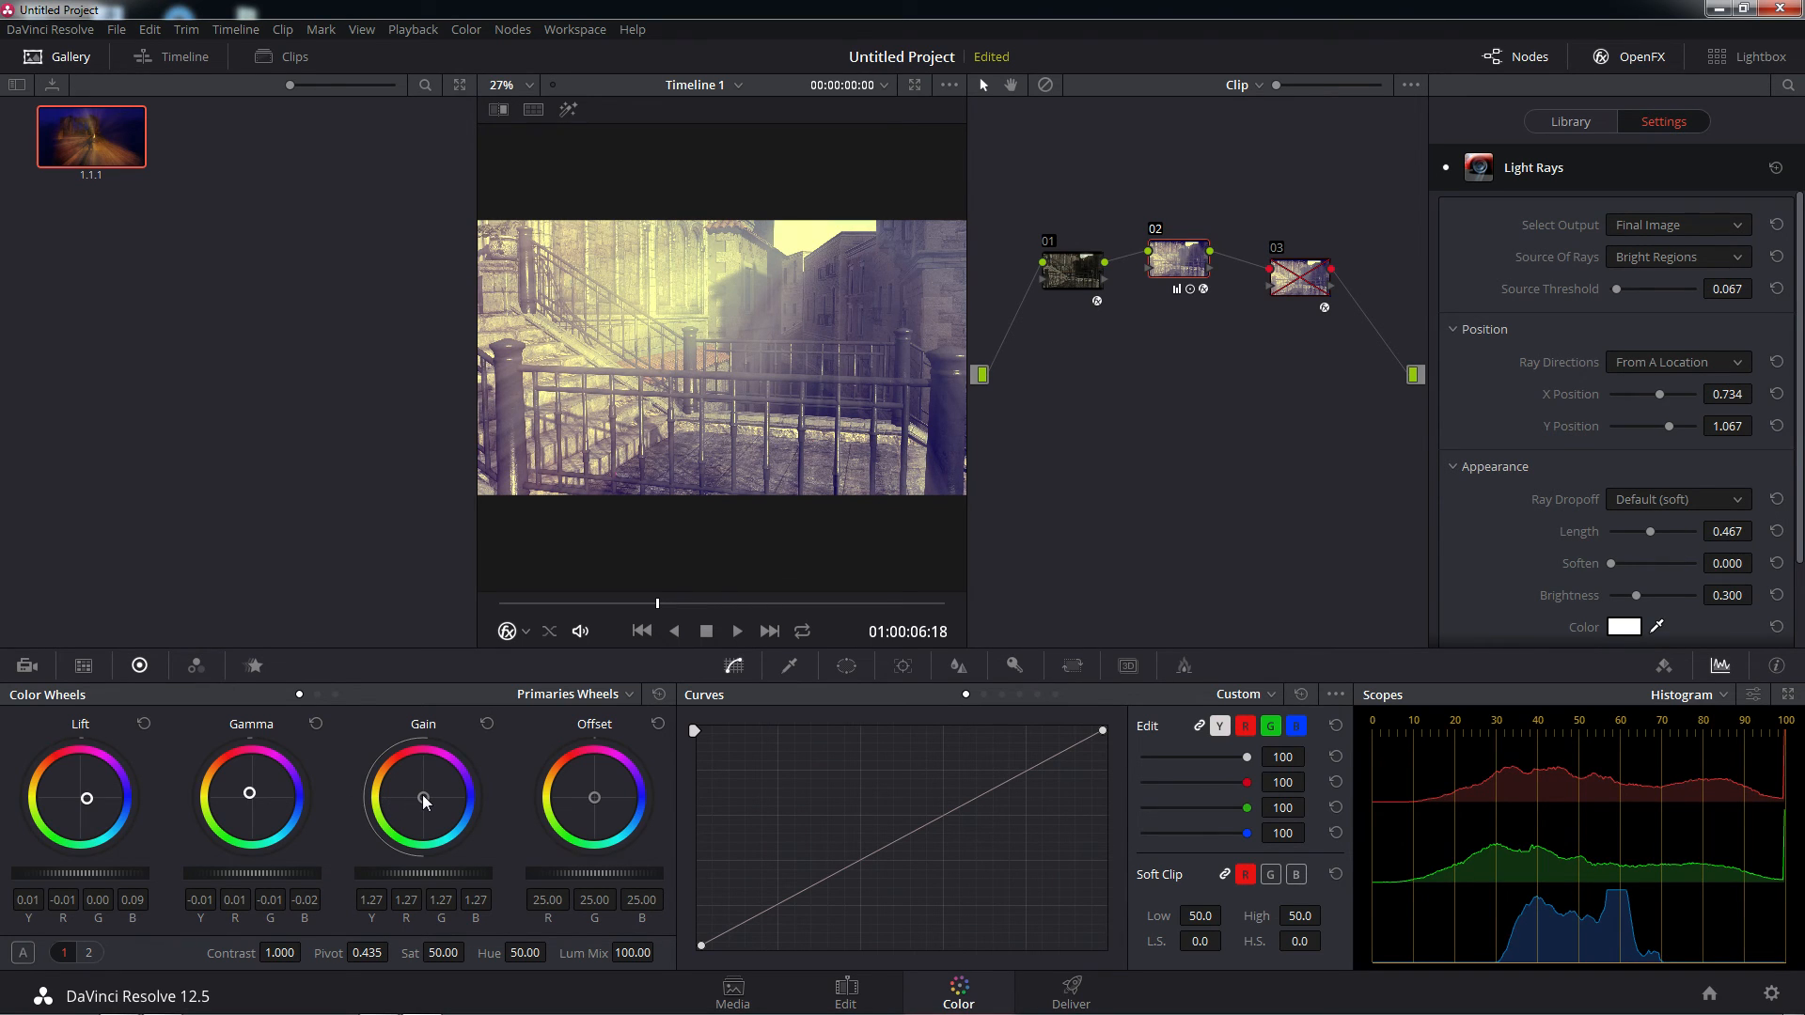
left_click_drag(423, 797, 412, 796)
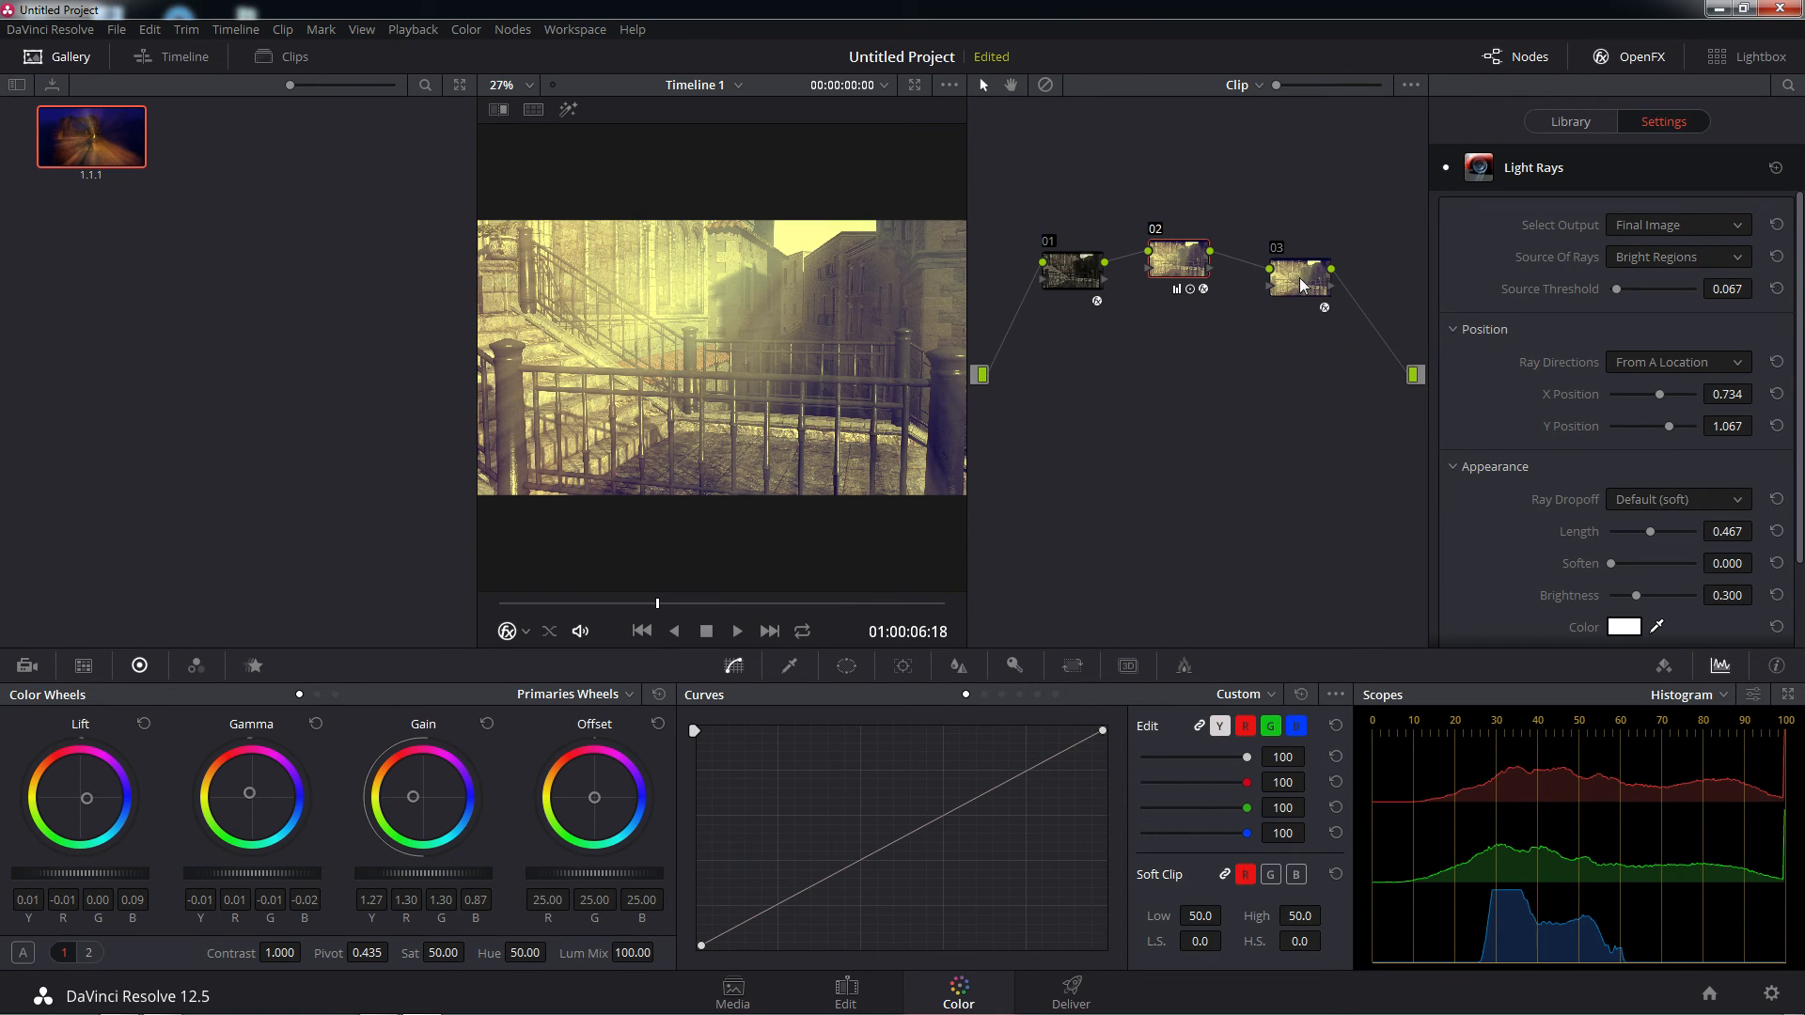
Select node 03 and set its Color Space Transform's Input Color Space to sRGB
left_click(1301, 282)
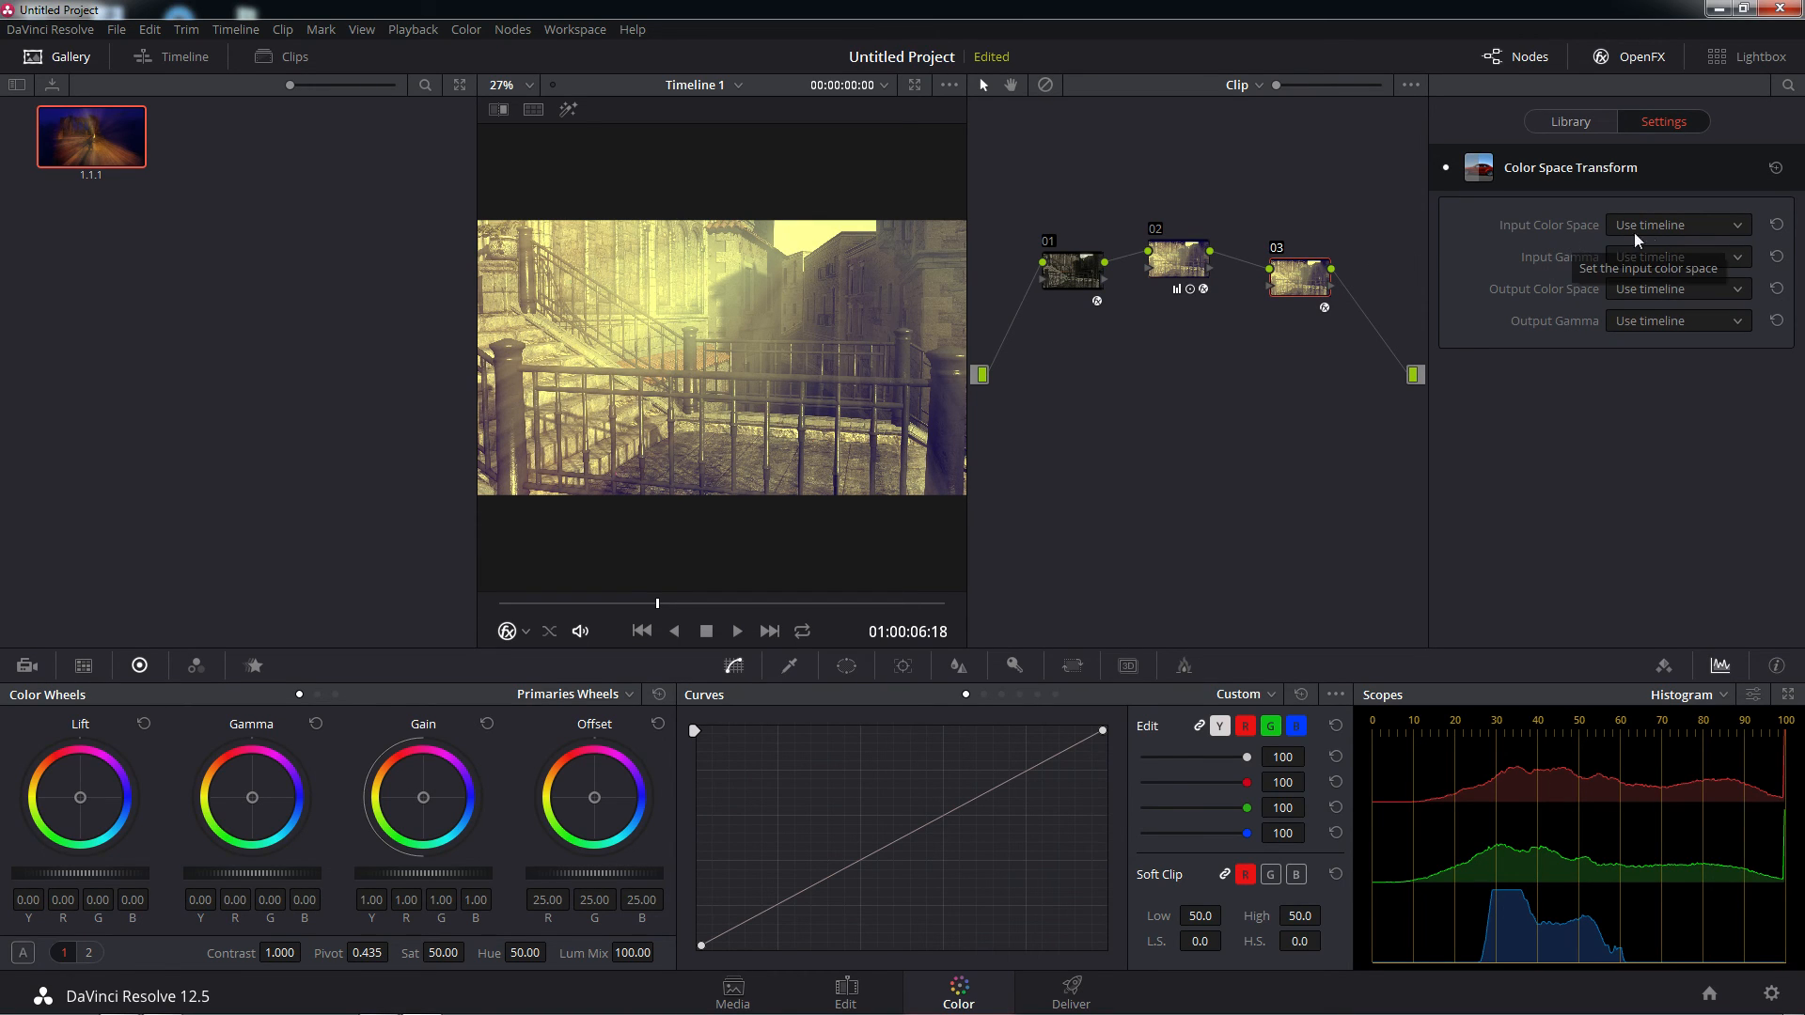
left_click(1740, 228)
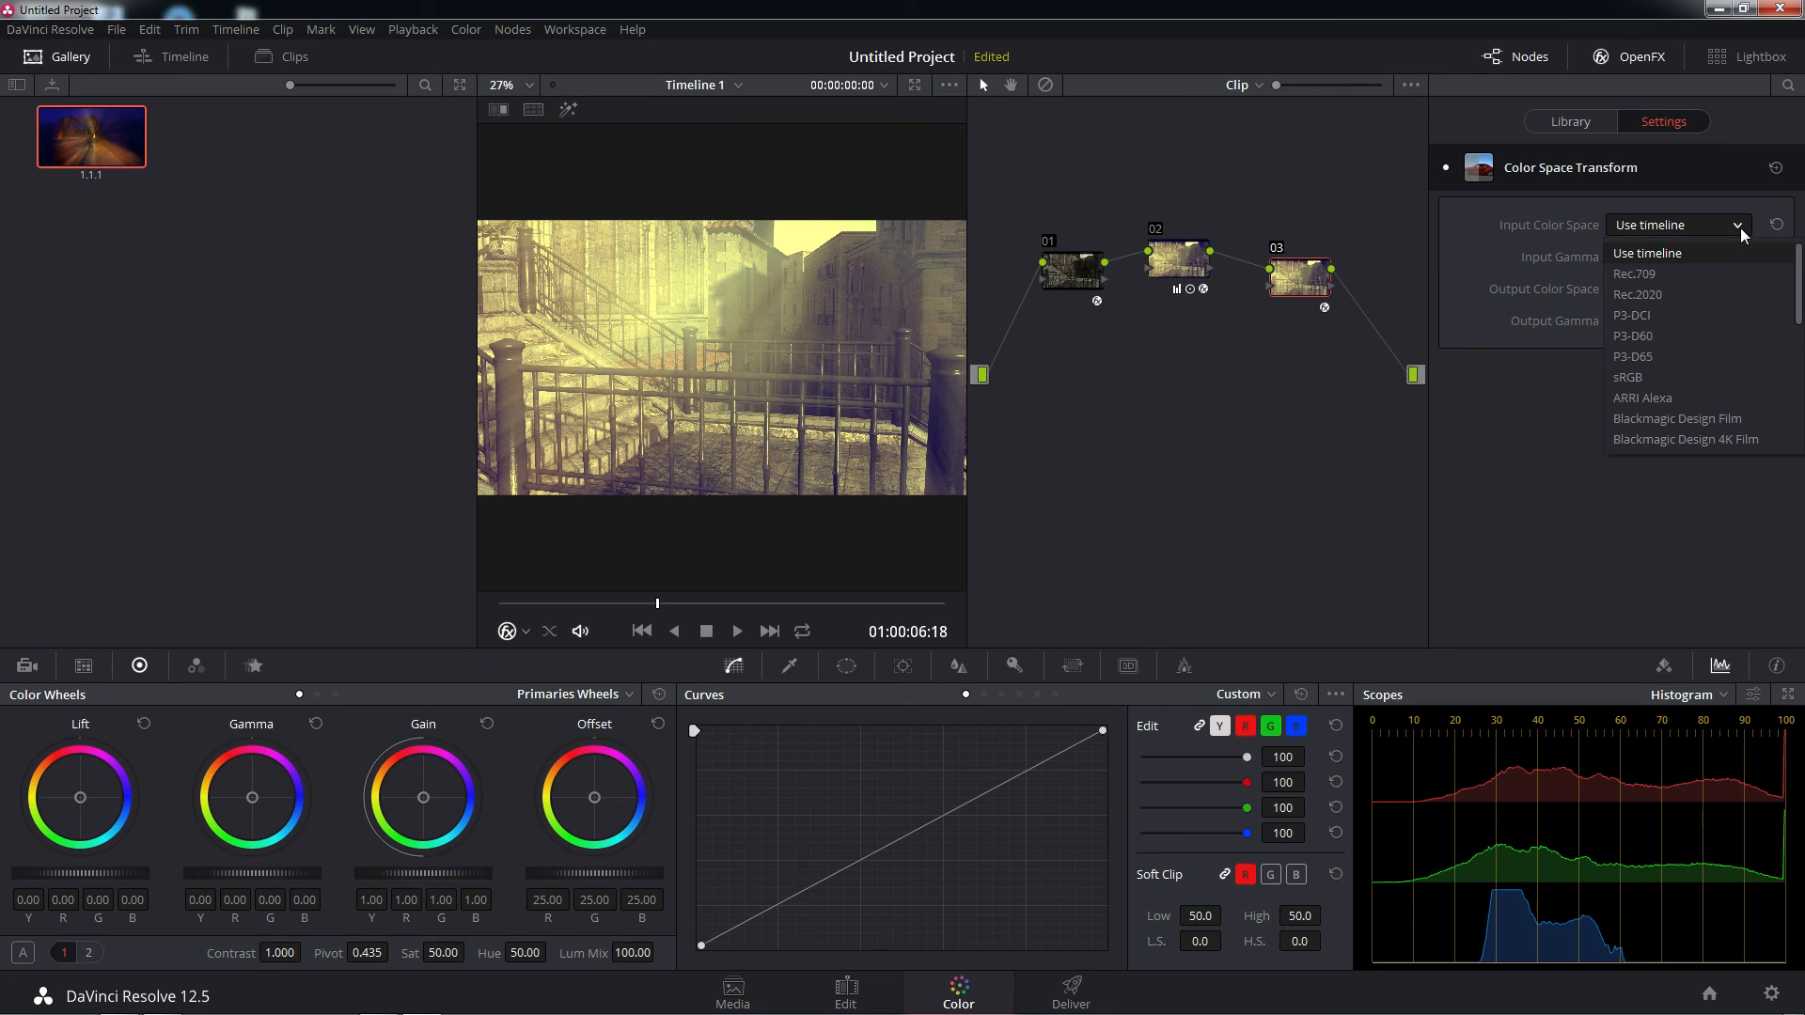
left_click(1636, 378)
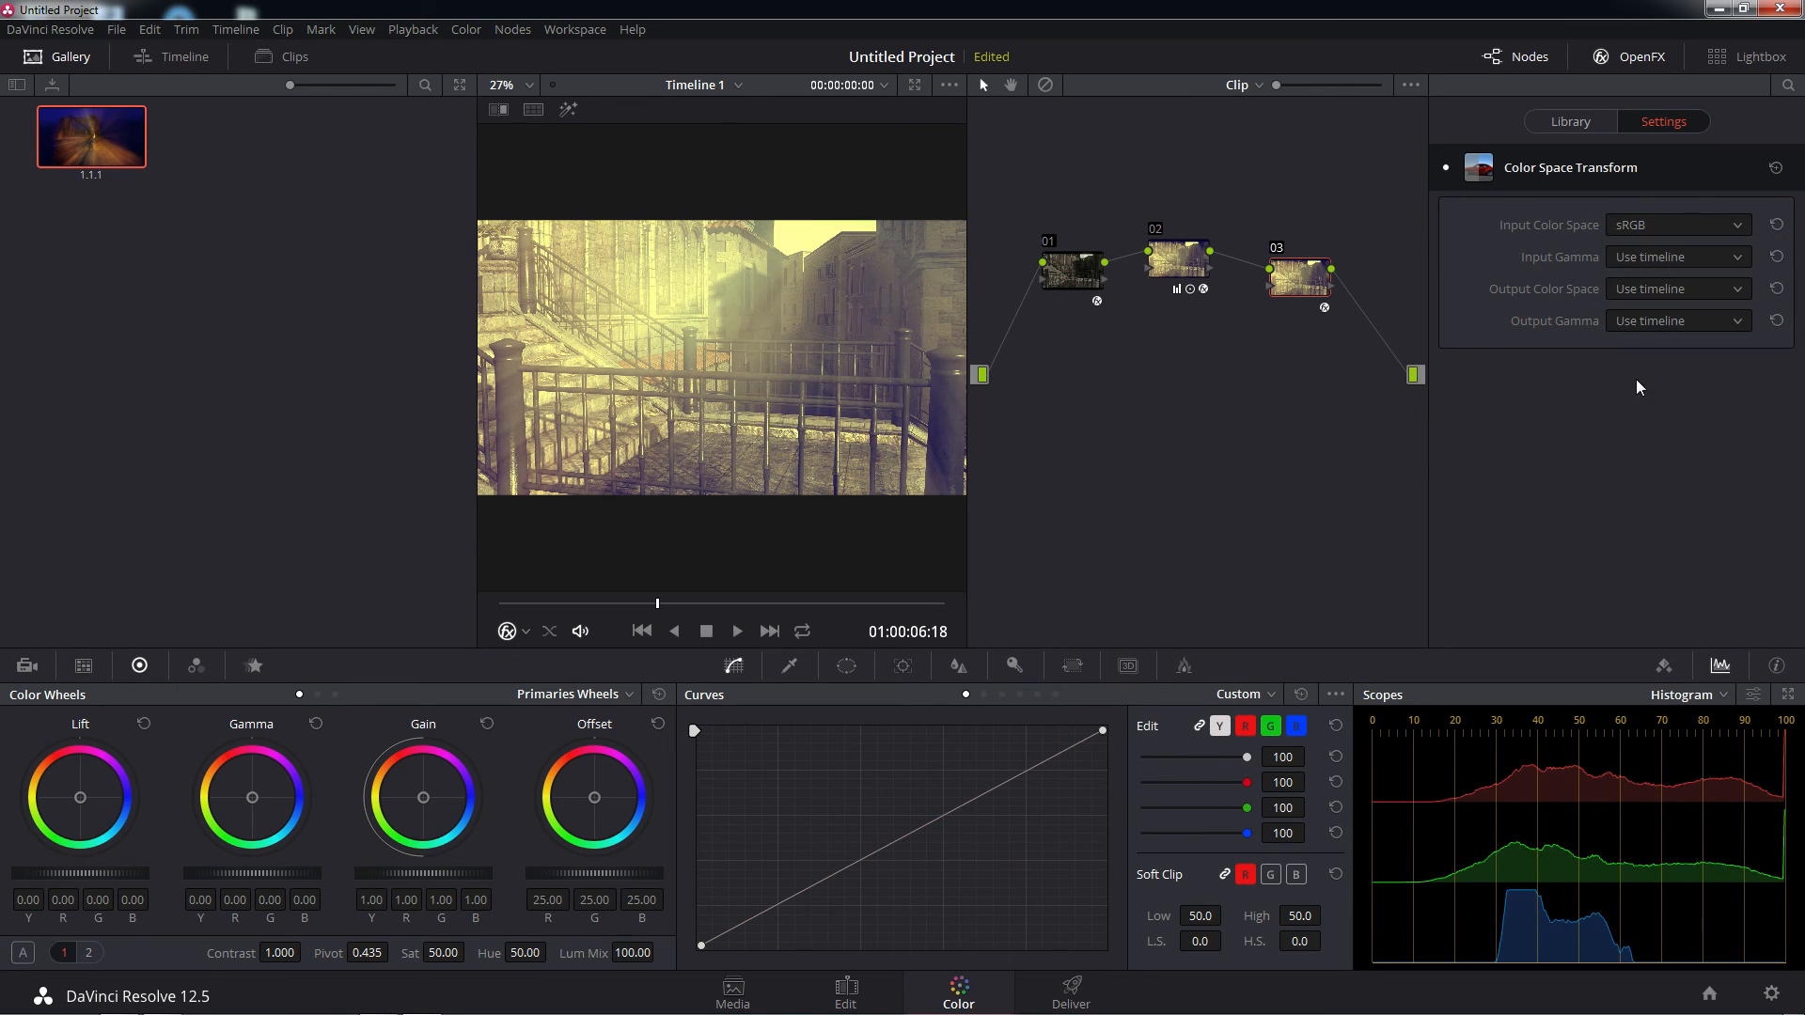
Change node 03's Input Color Space to Blackmagic Design Film
left_click(1739, 228)
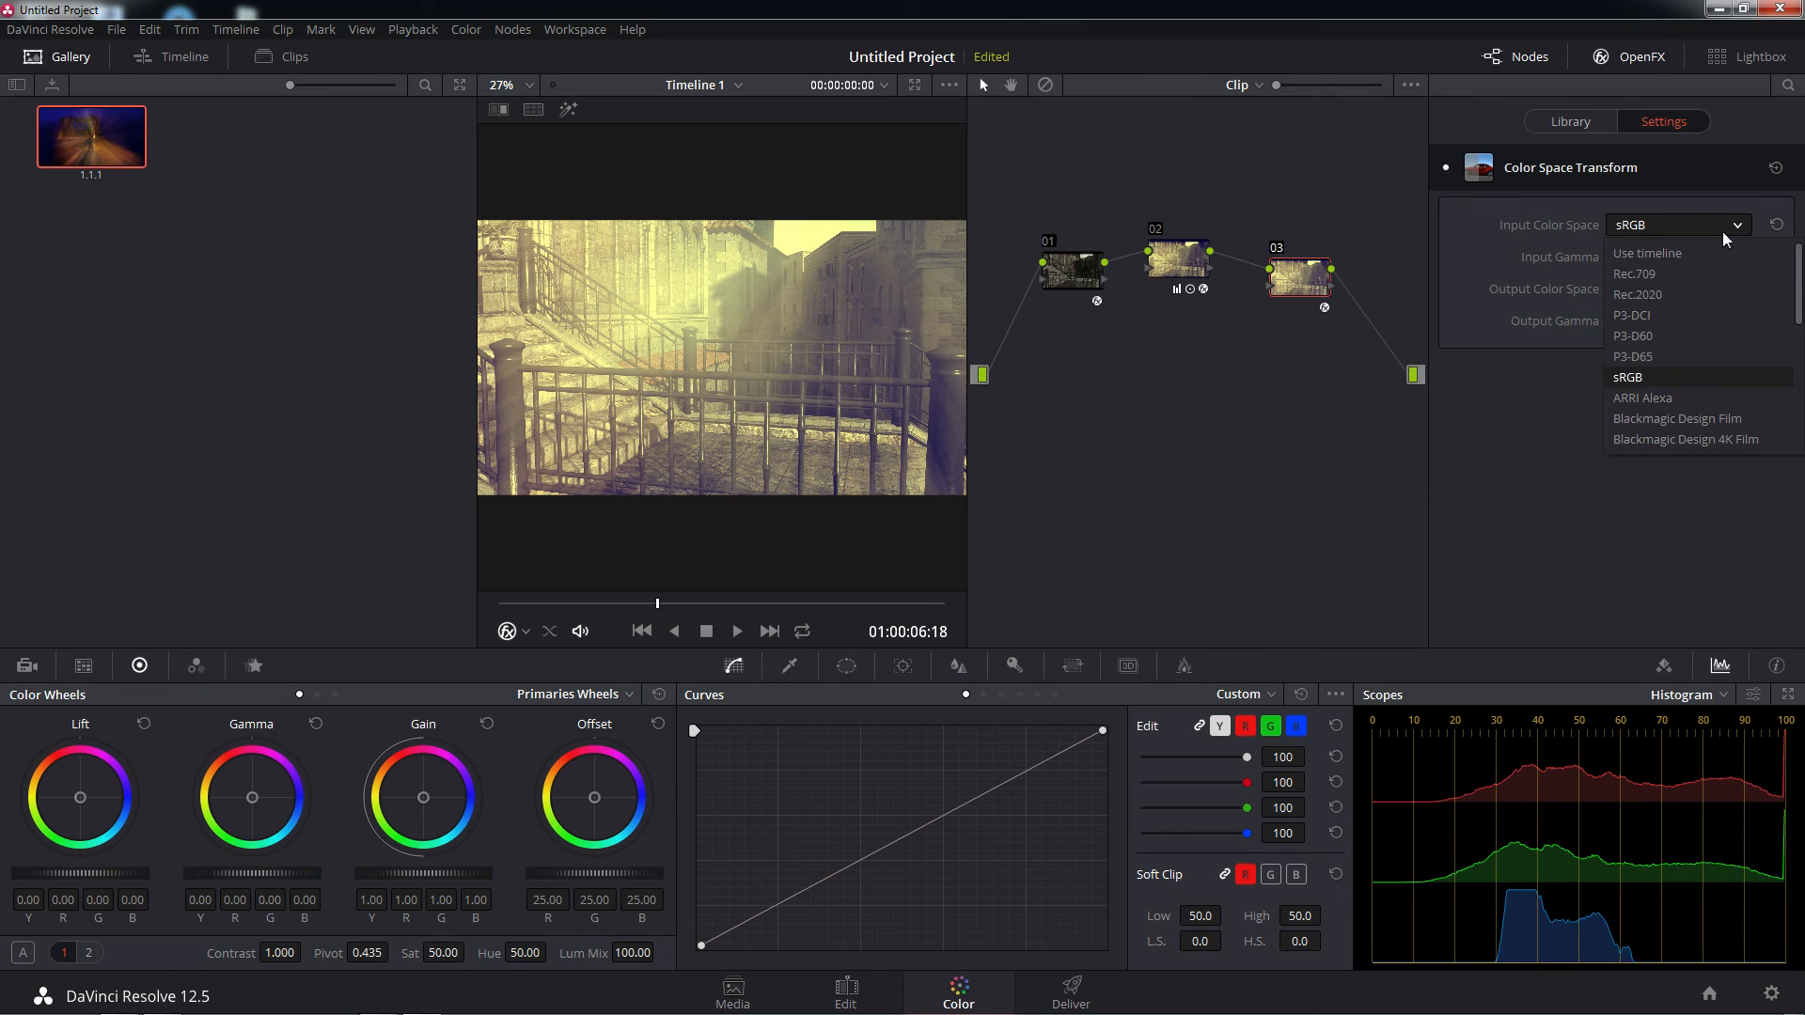
scroll(1710, 301, "down", 5)
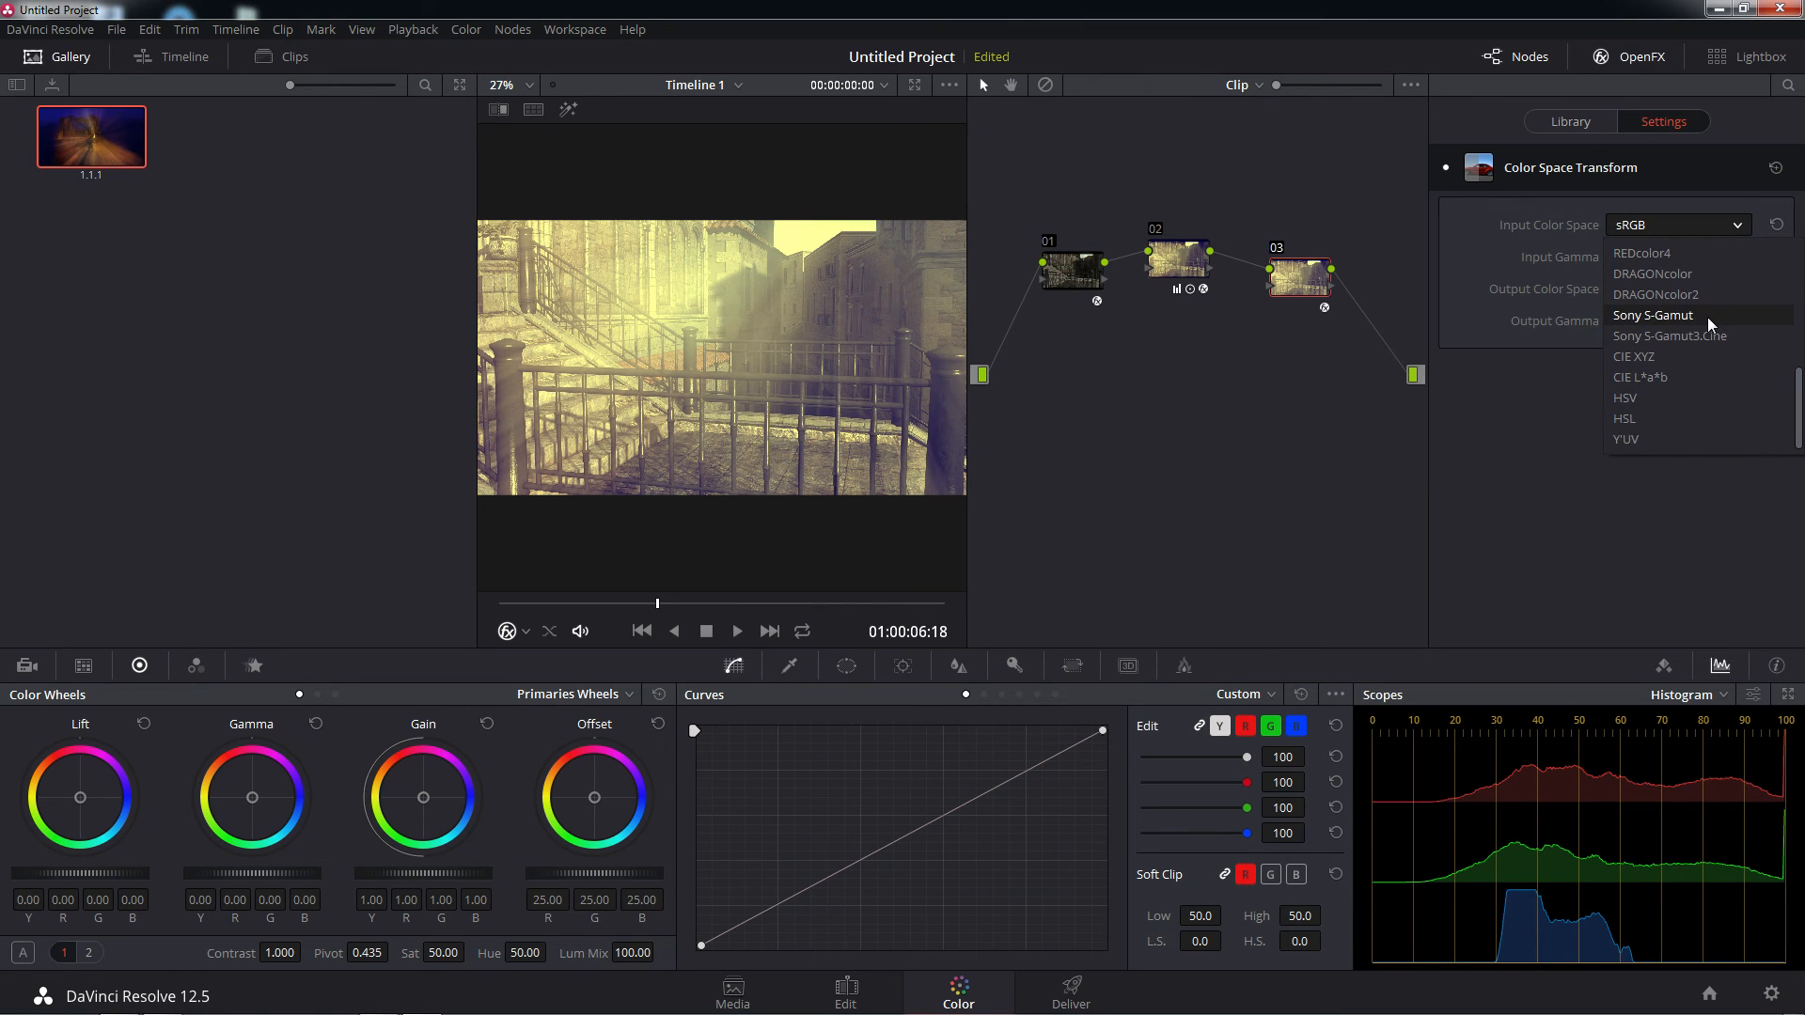
scroll(1707, 318, "up", 5)
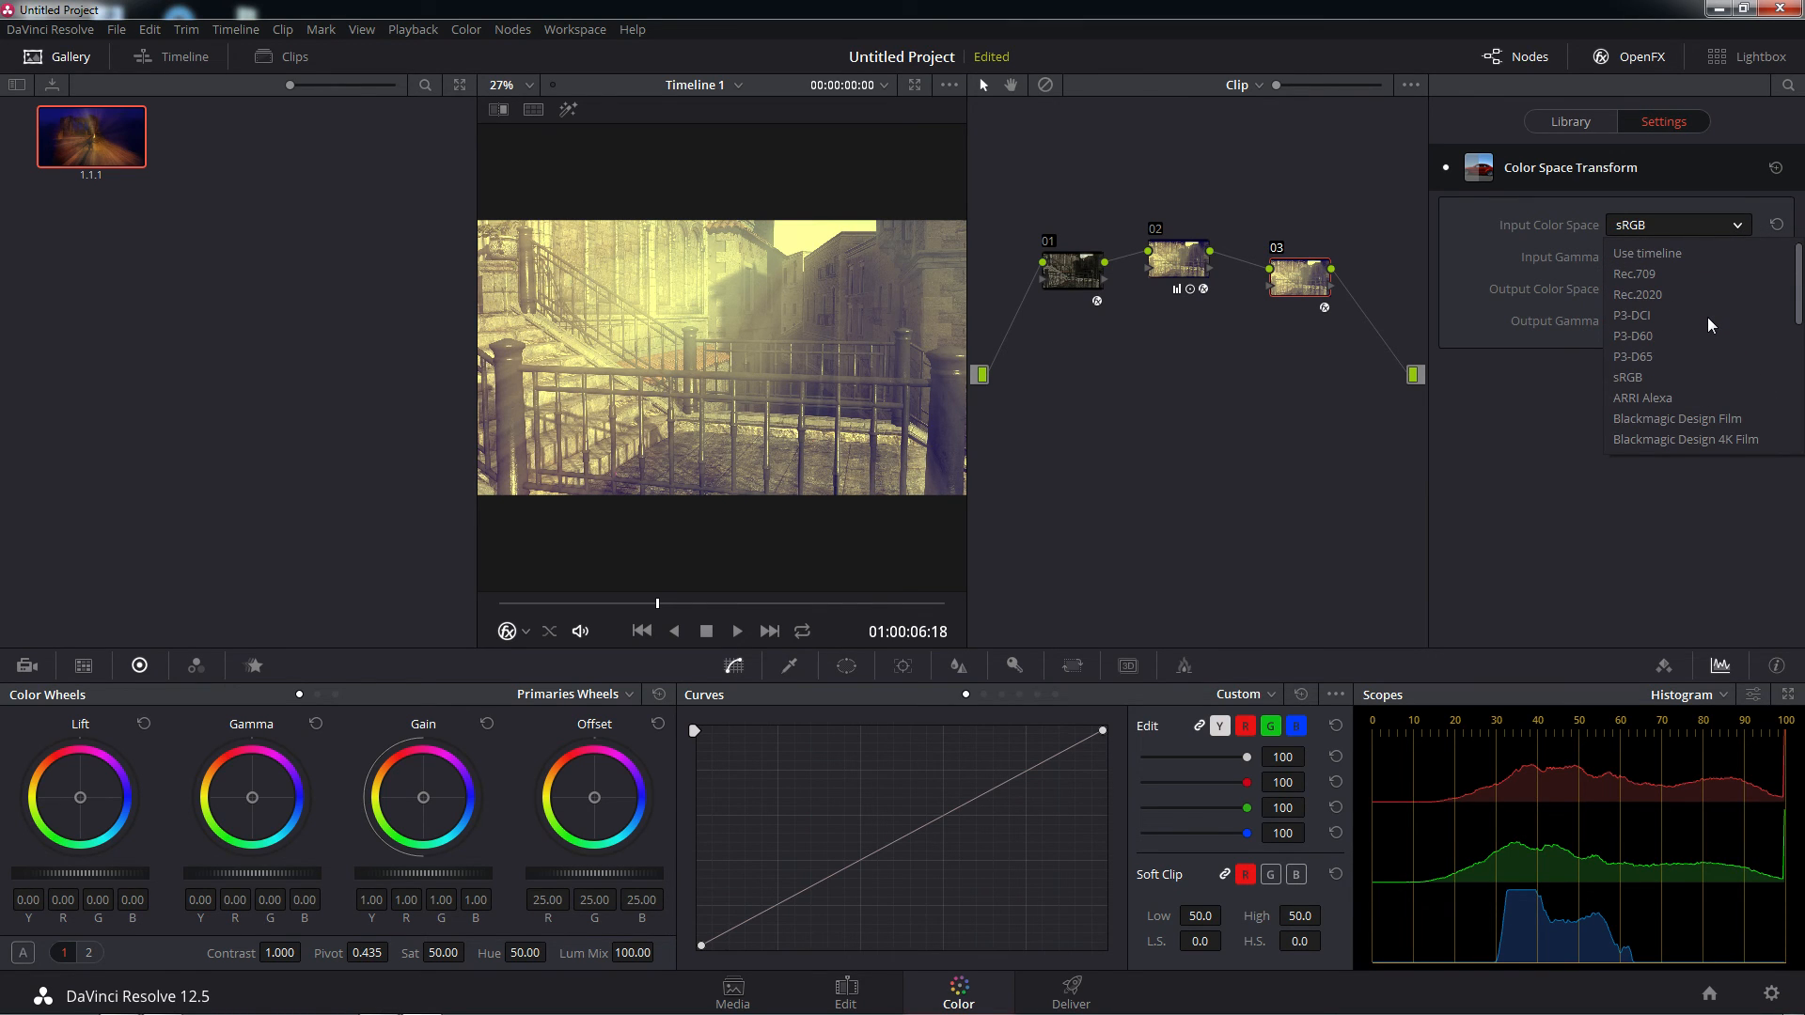
scroll(1707, 323, "down", 1)
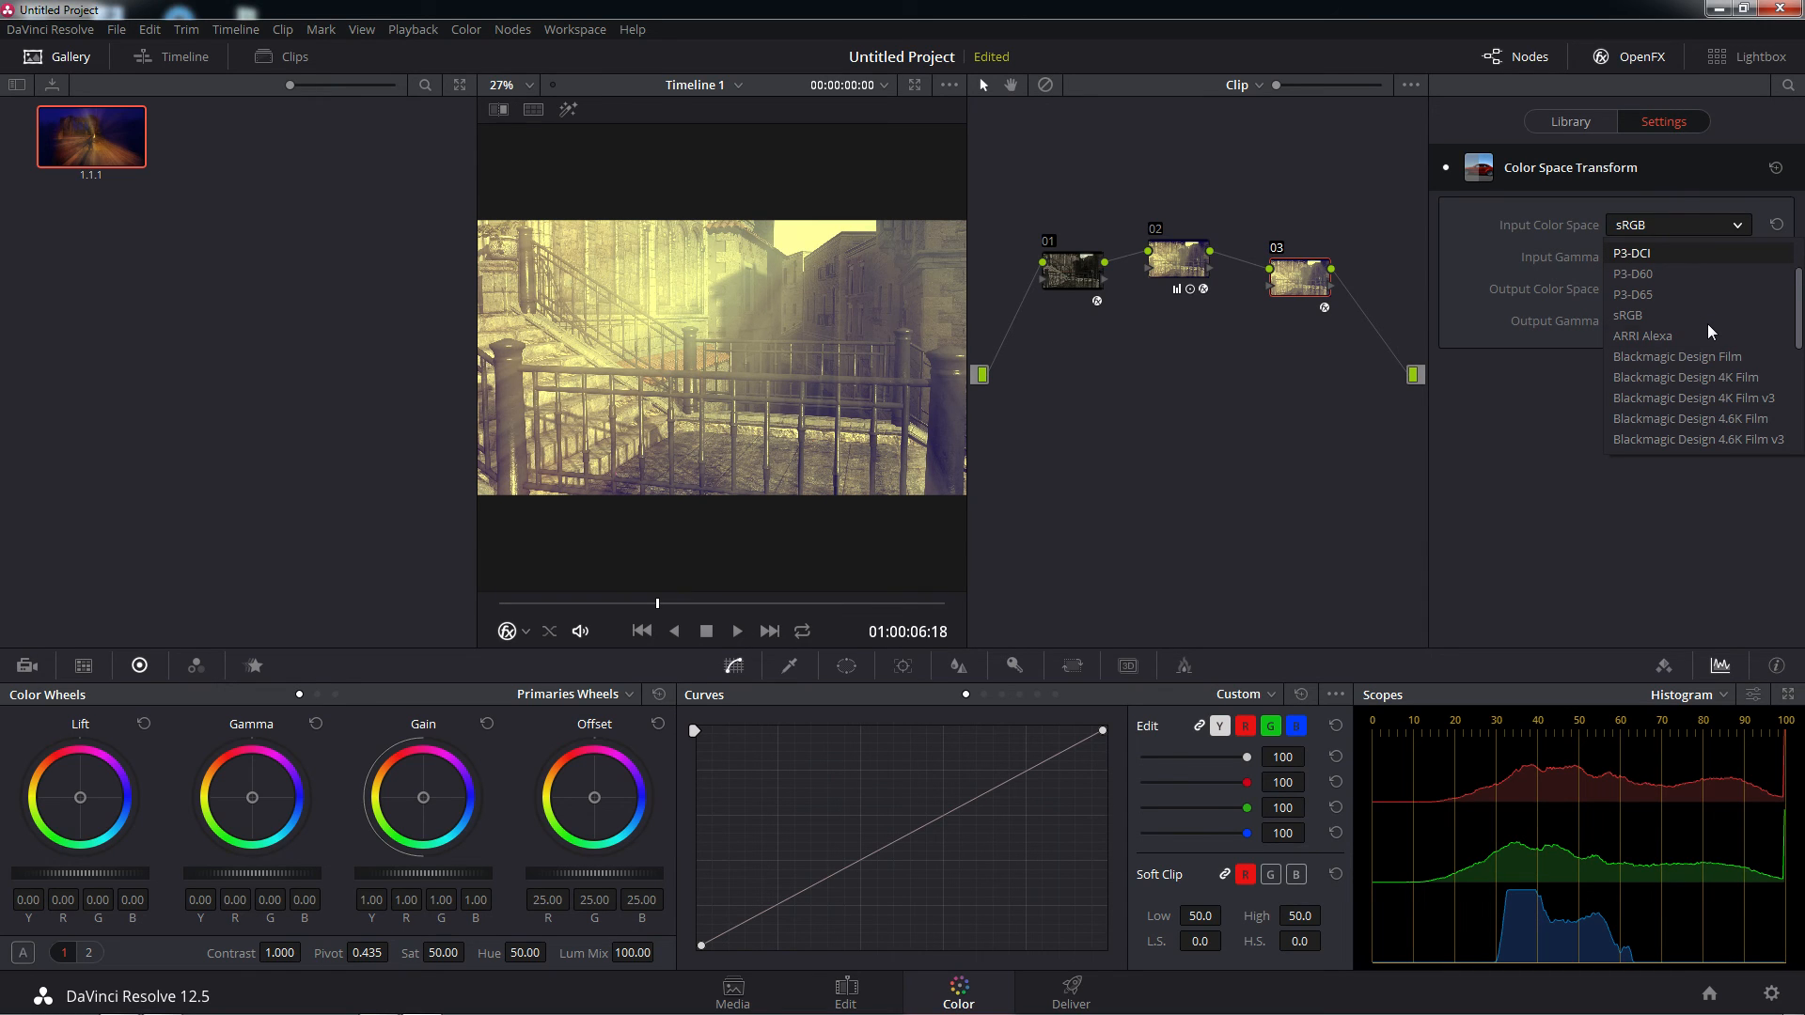
left_click(1699, 359)
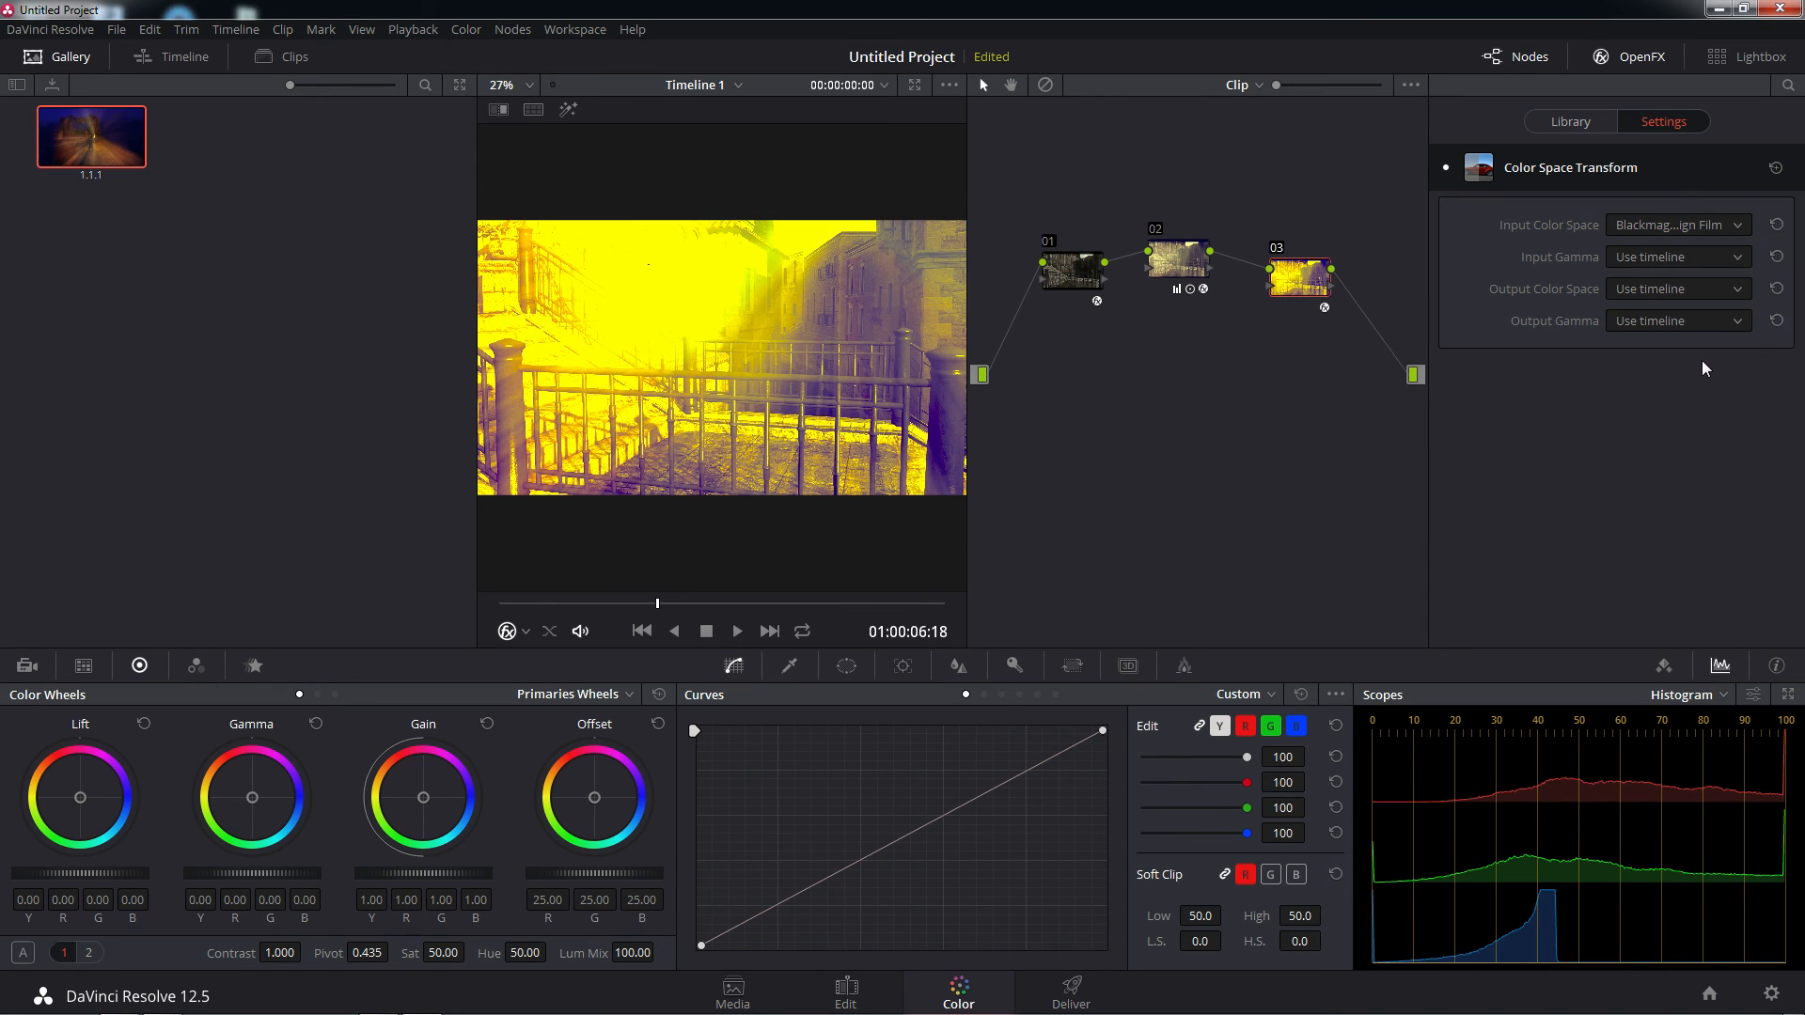
Try Blackmagic Design 4.6K Film and CIE L*a*b as the Input Color Space of node 03's Color Space Transform
left_click(1737, 225)
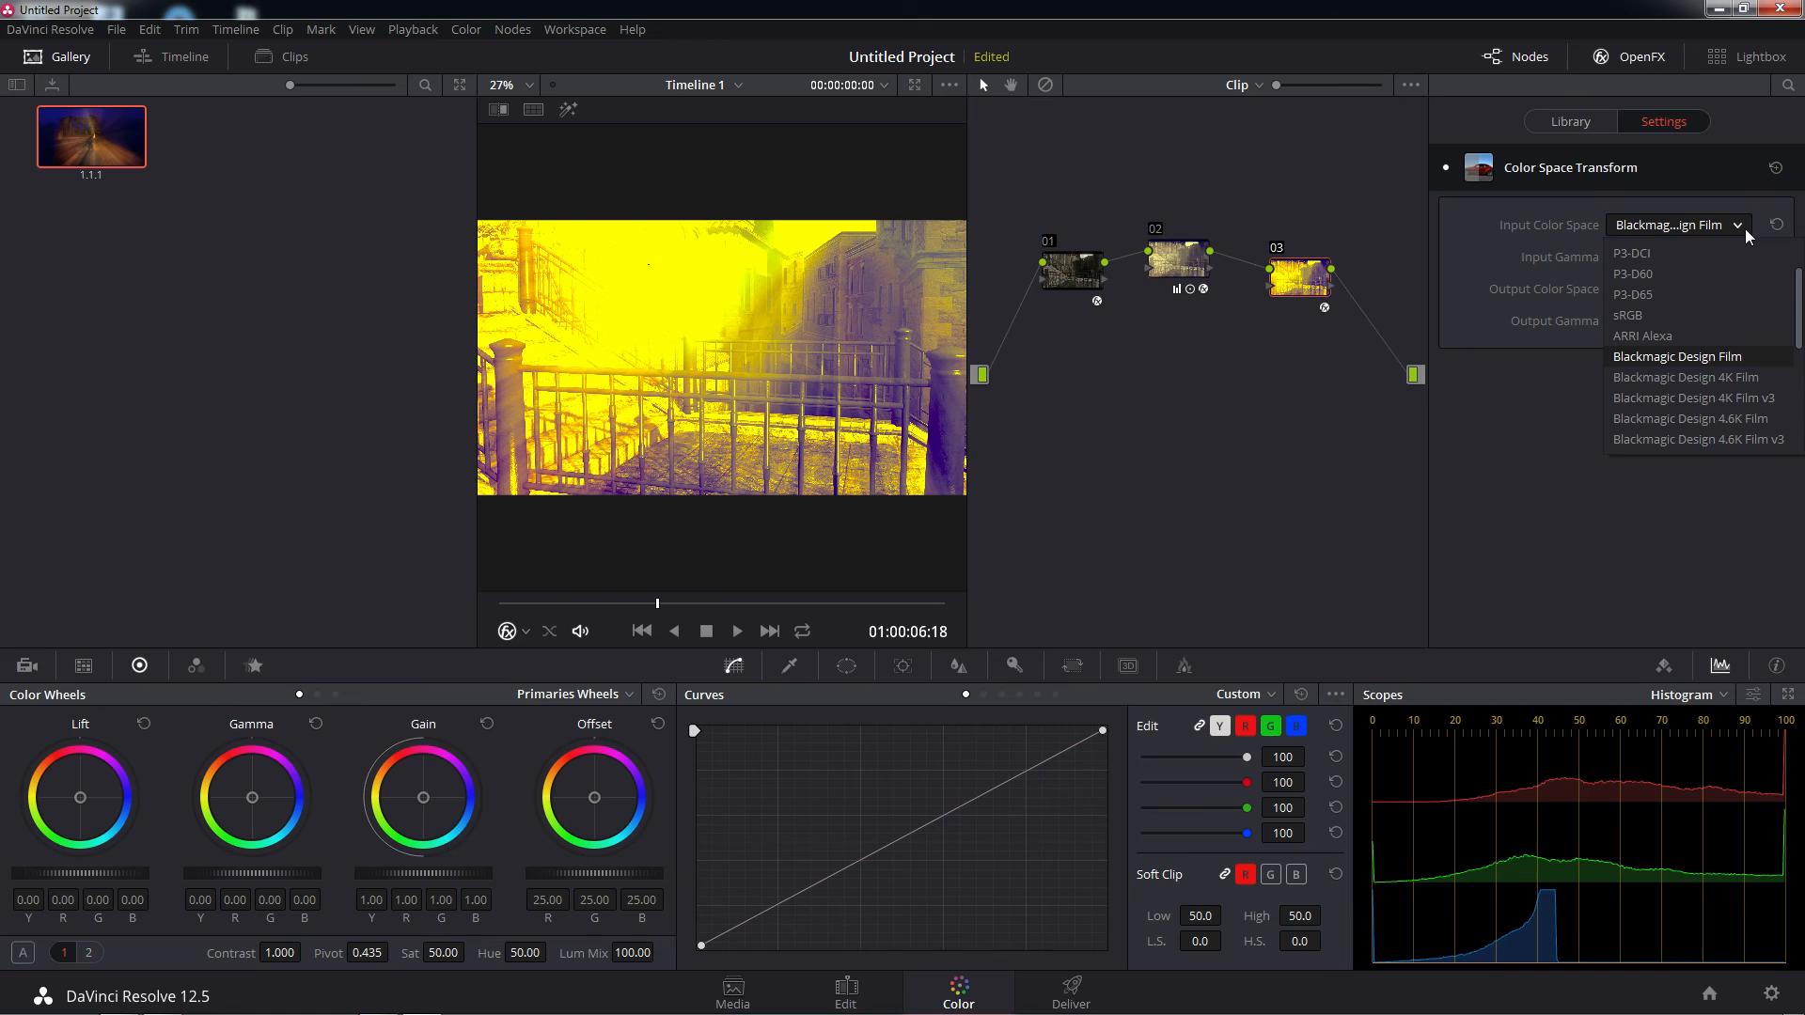
left_click(1705, 350)
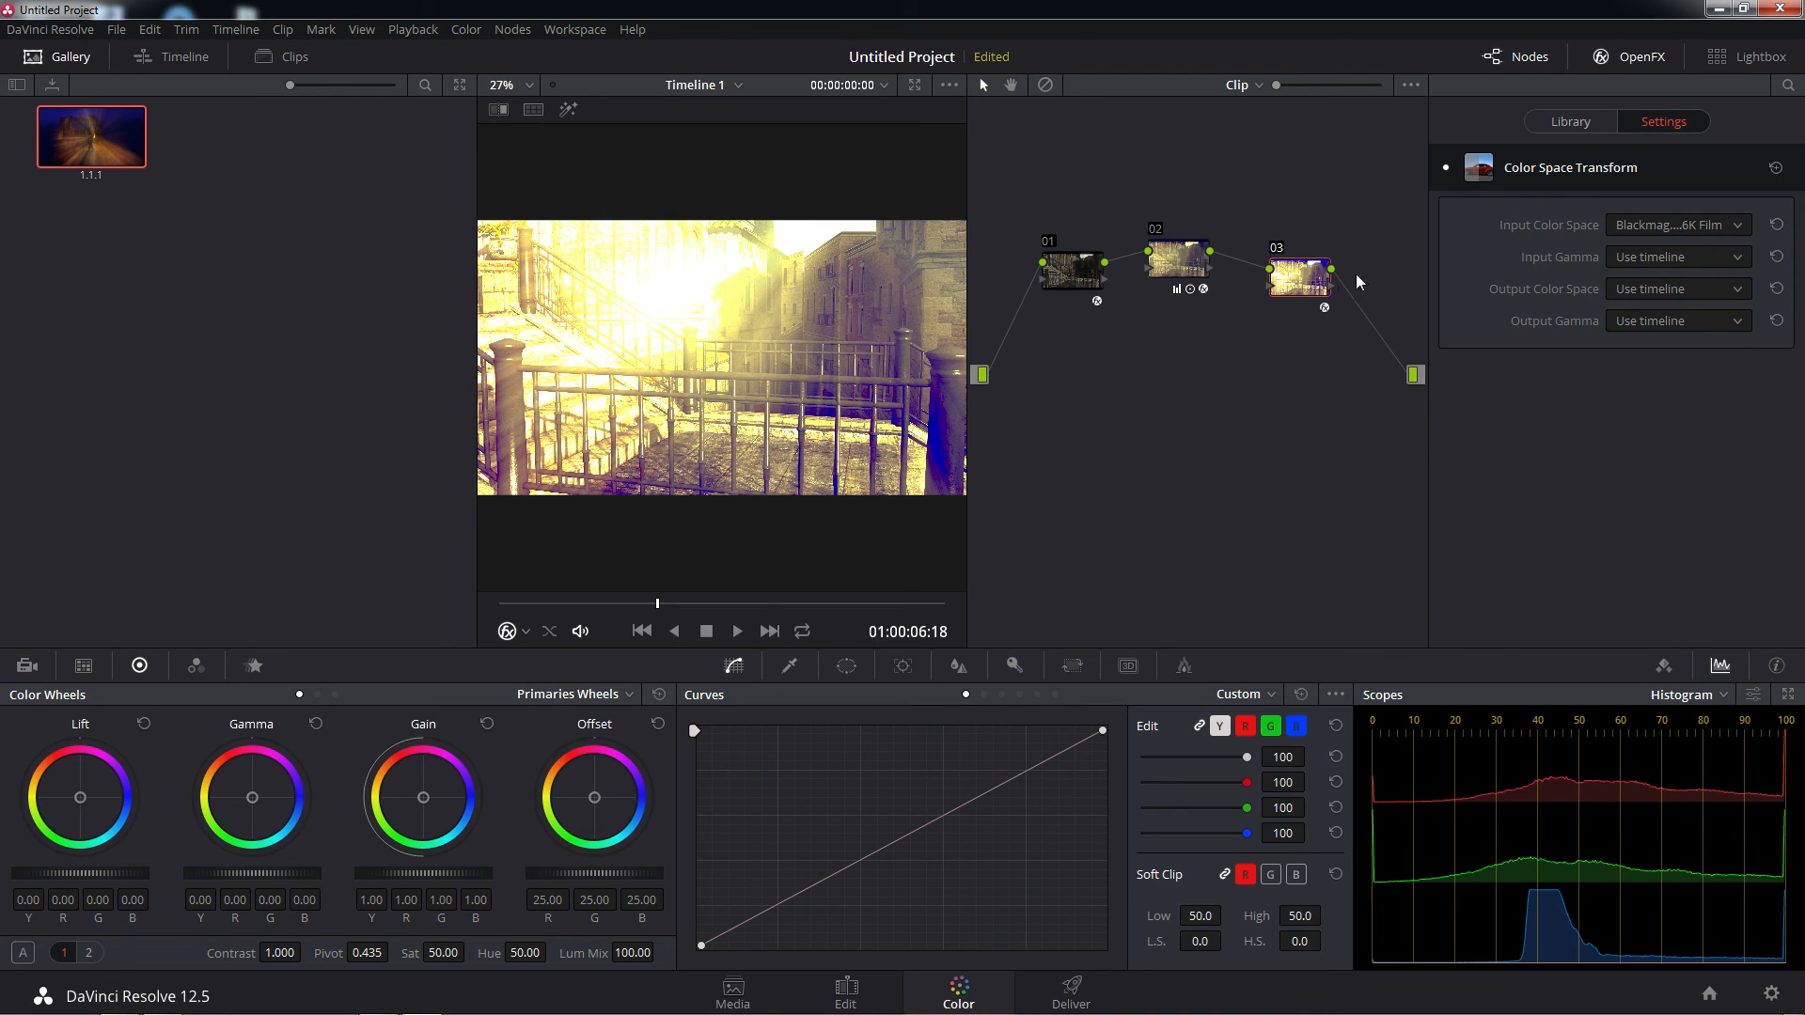
left_click(1745, 225)
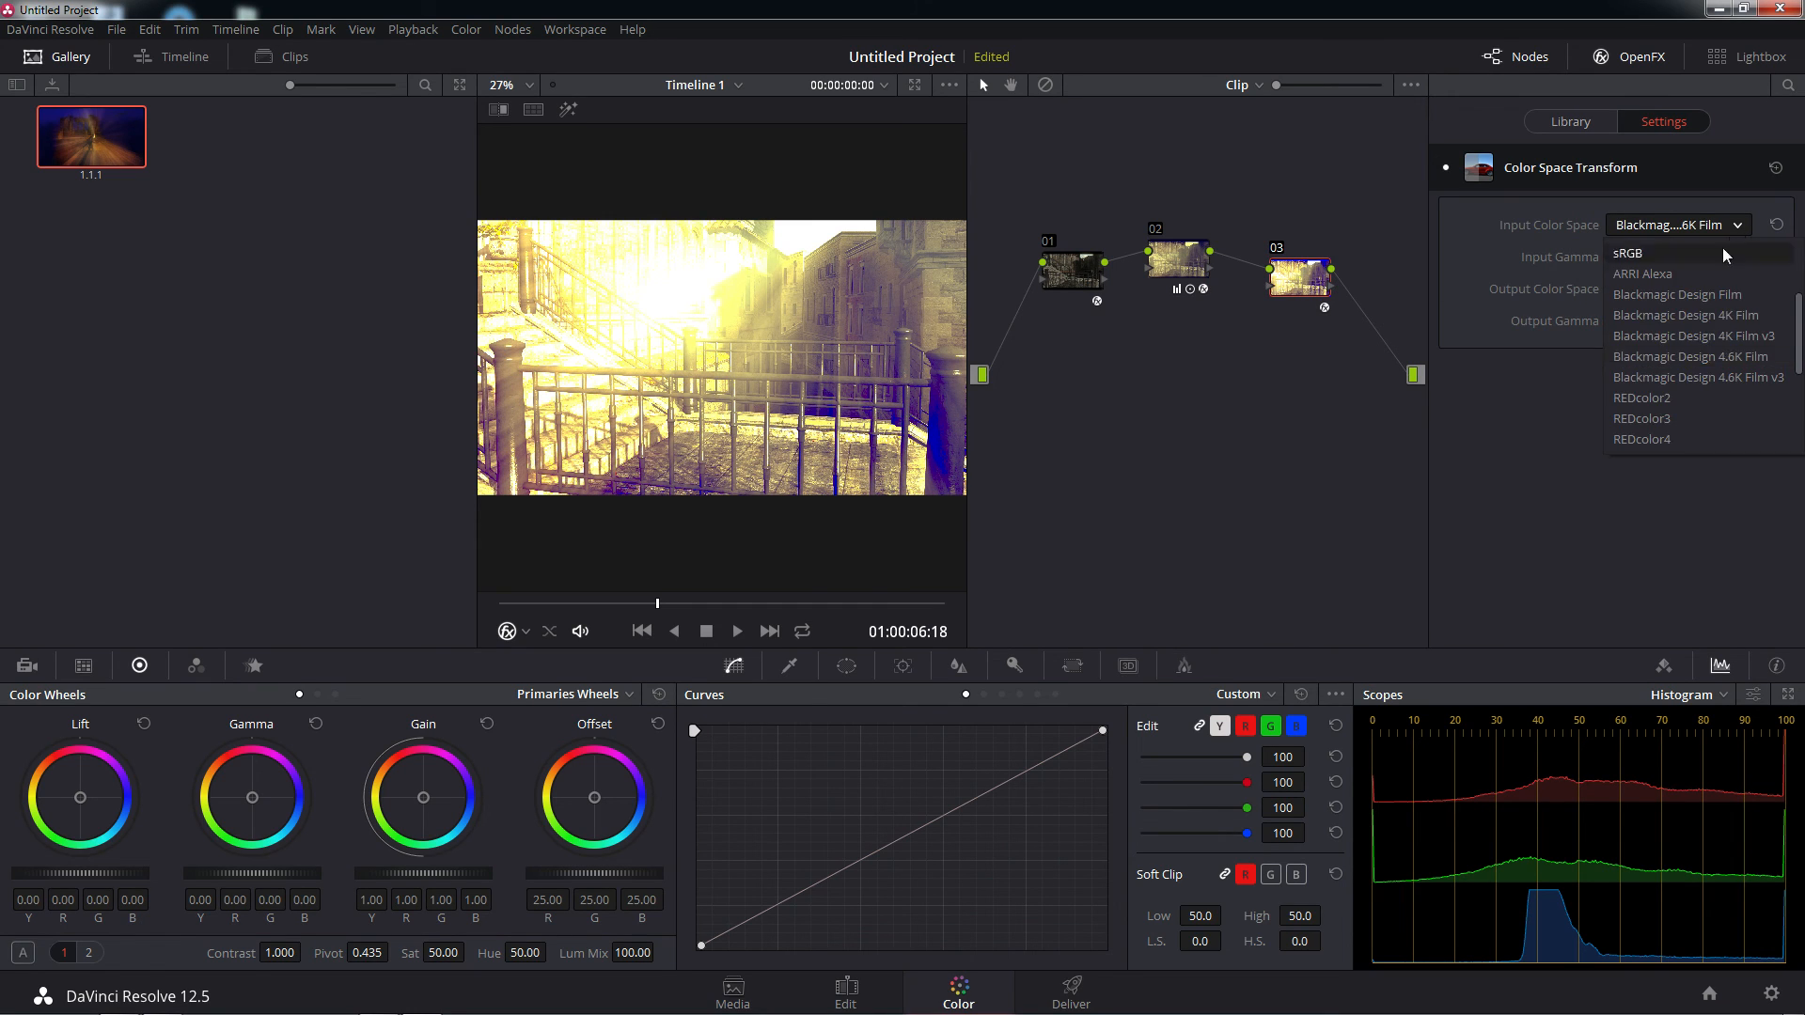
scroll(1722, 358, "down", 6)
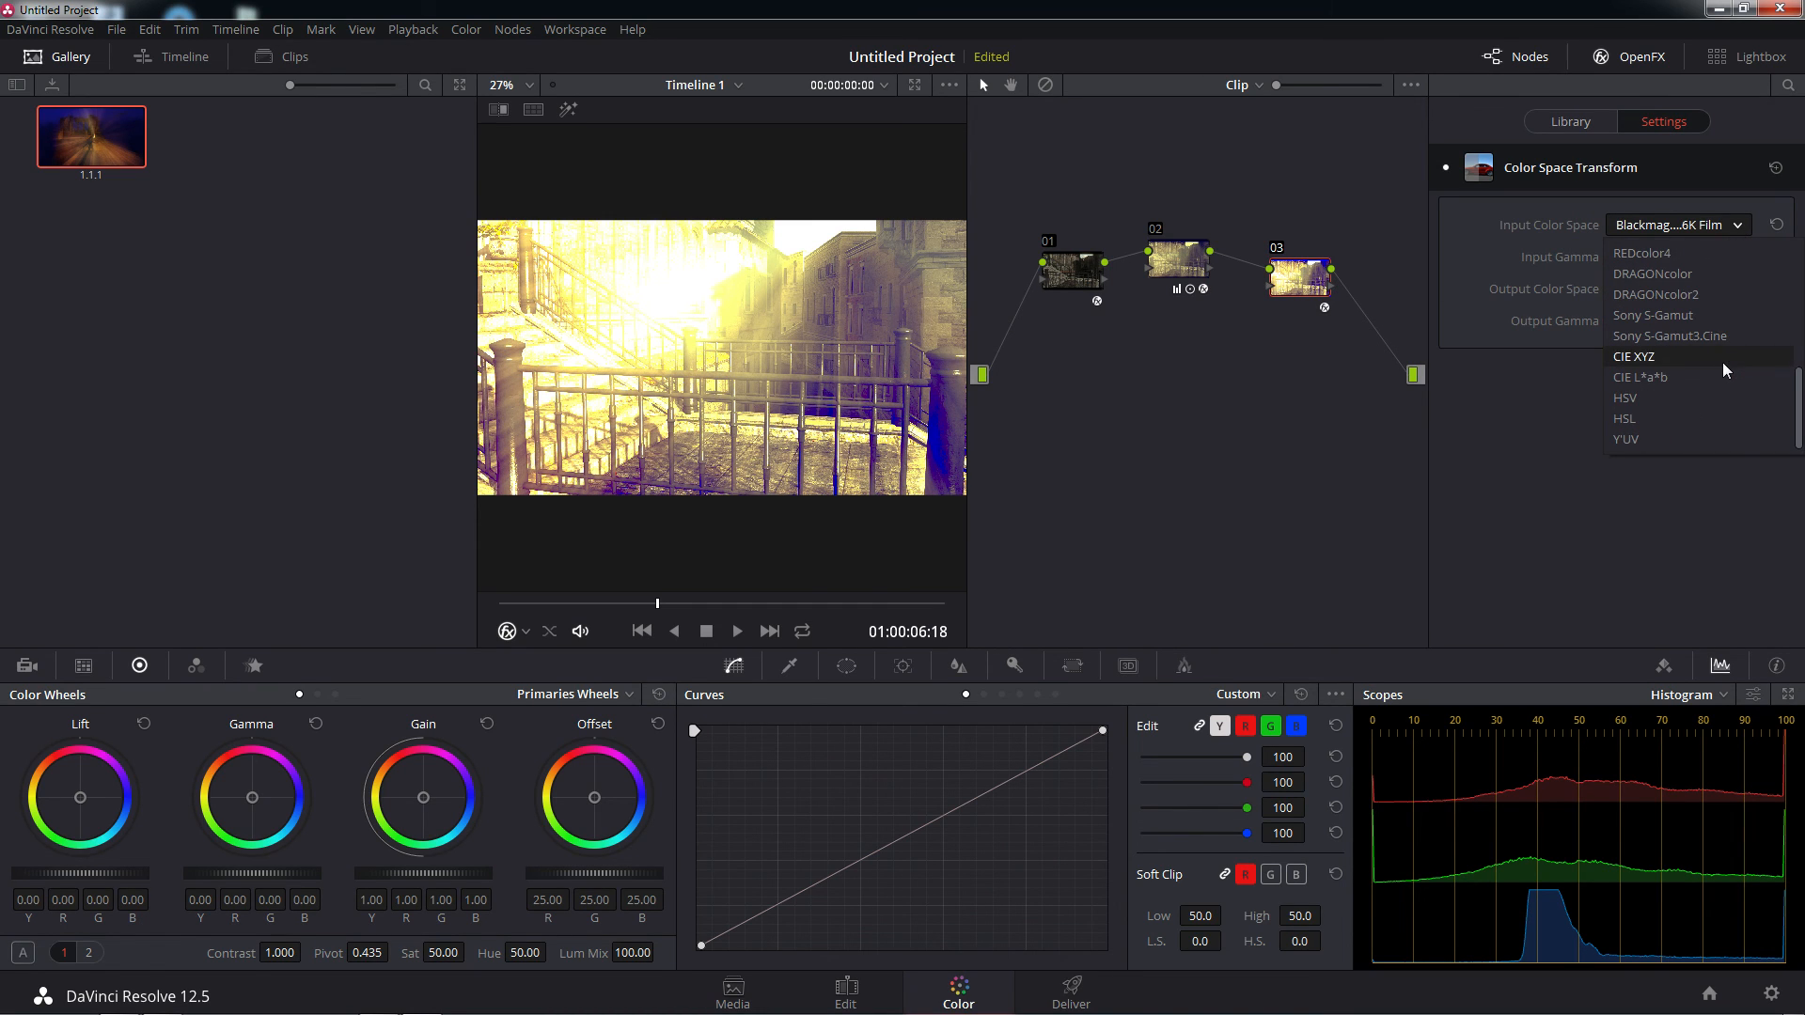
left_click(1661, 378)
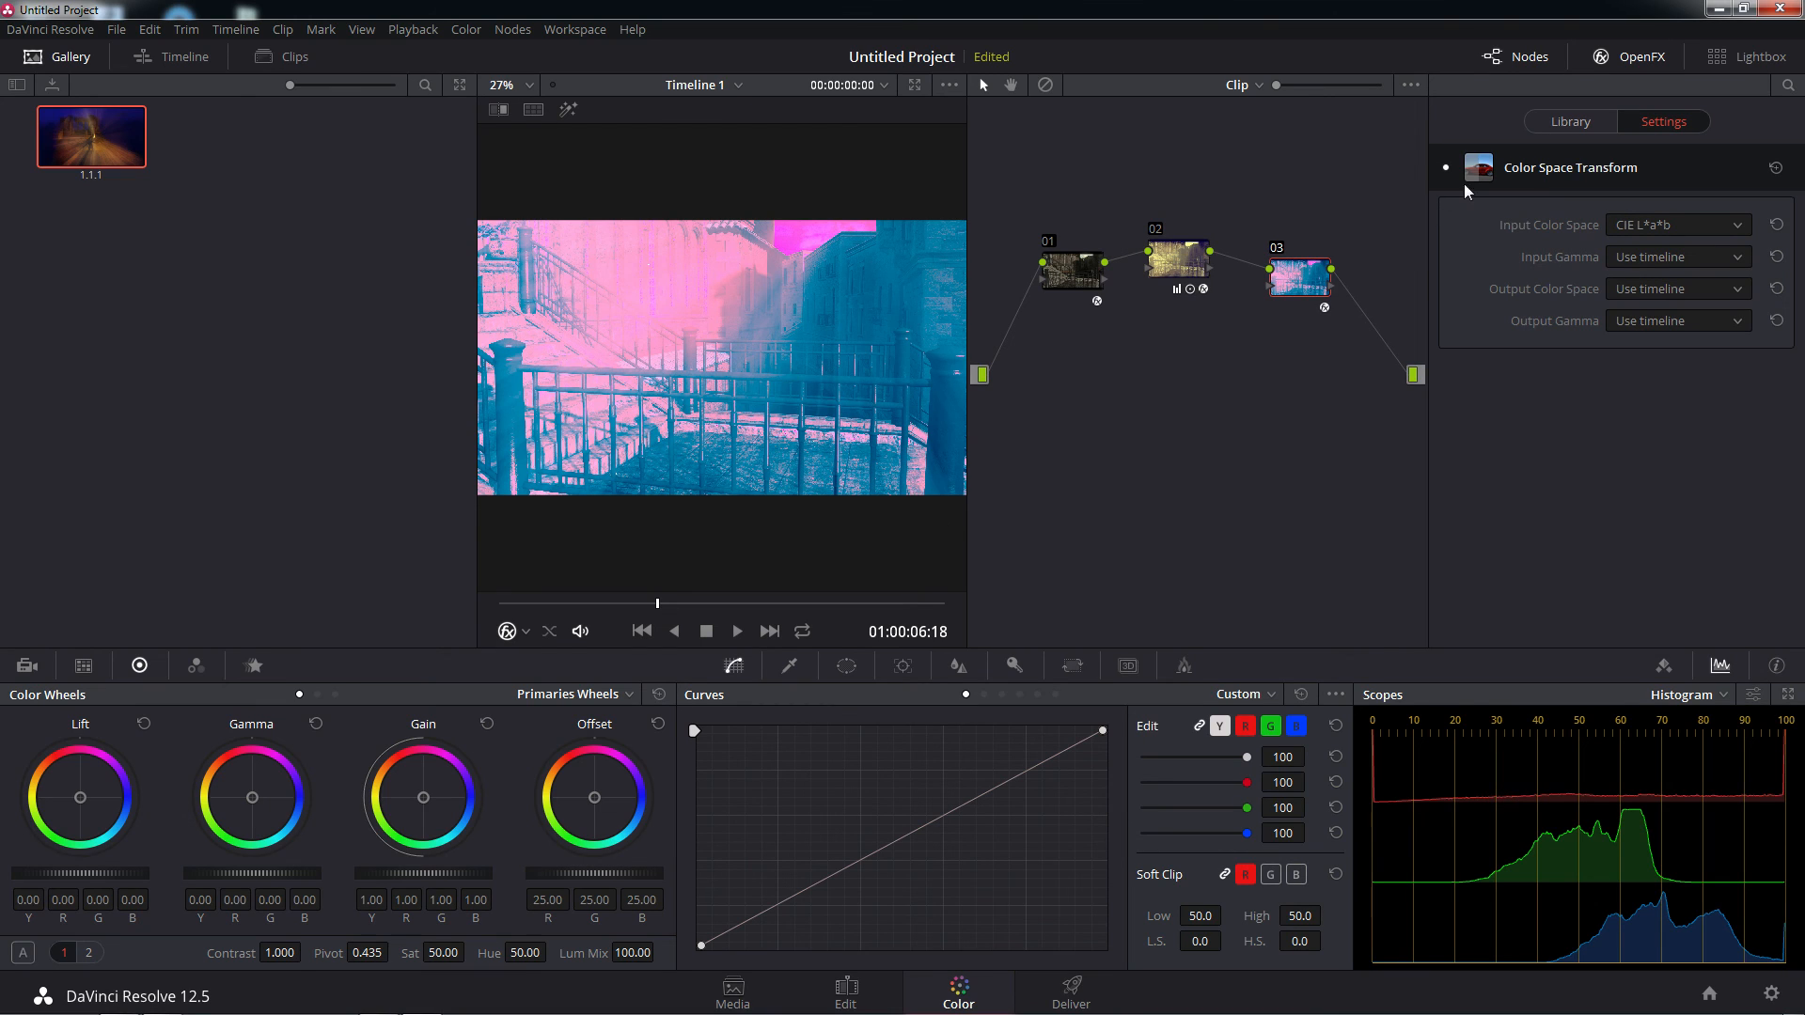
Set node 03's Input Color Space to REDcolor4 and its Input Gamma to Gamma 2.2
left_click(1740, 222)
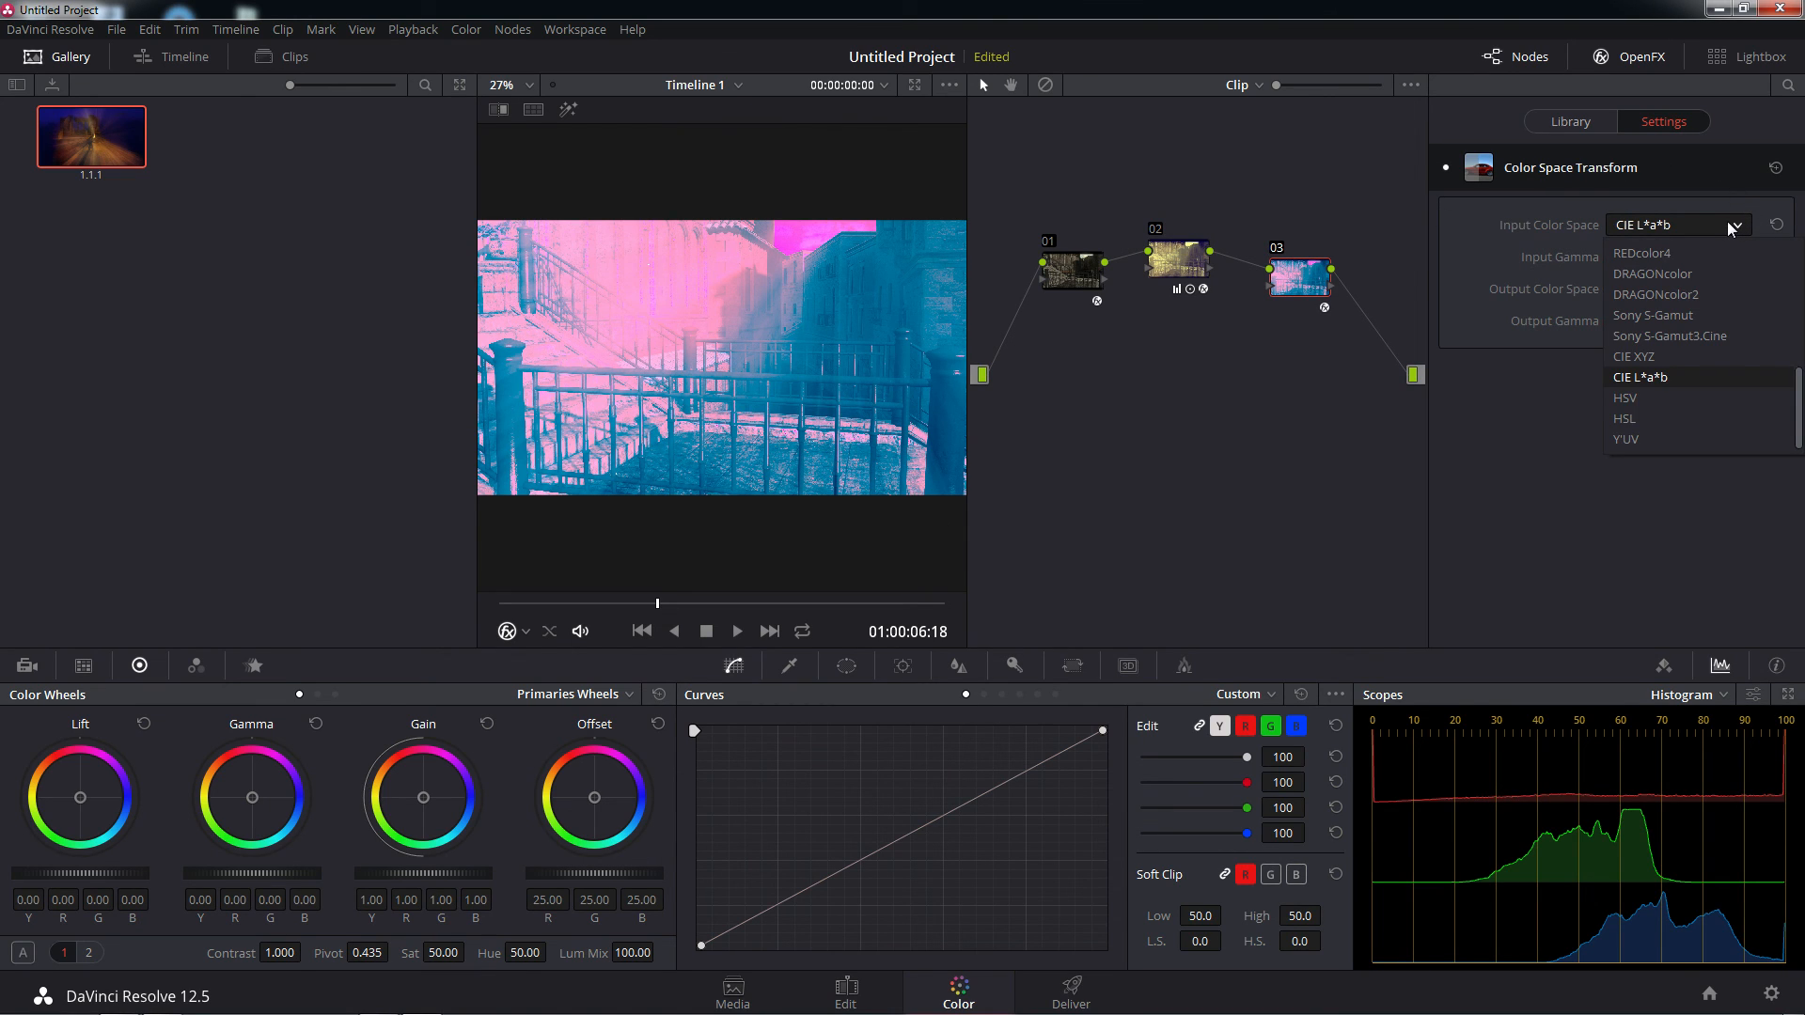
left_click(1713, 255)
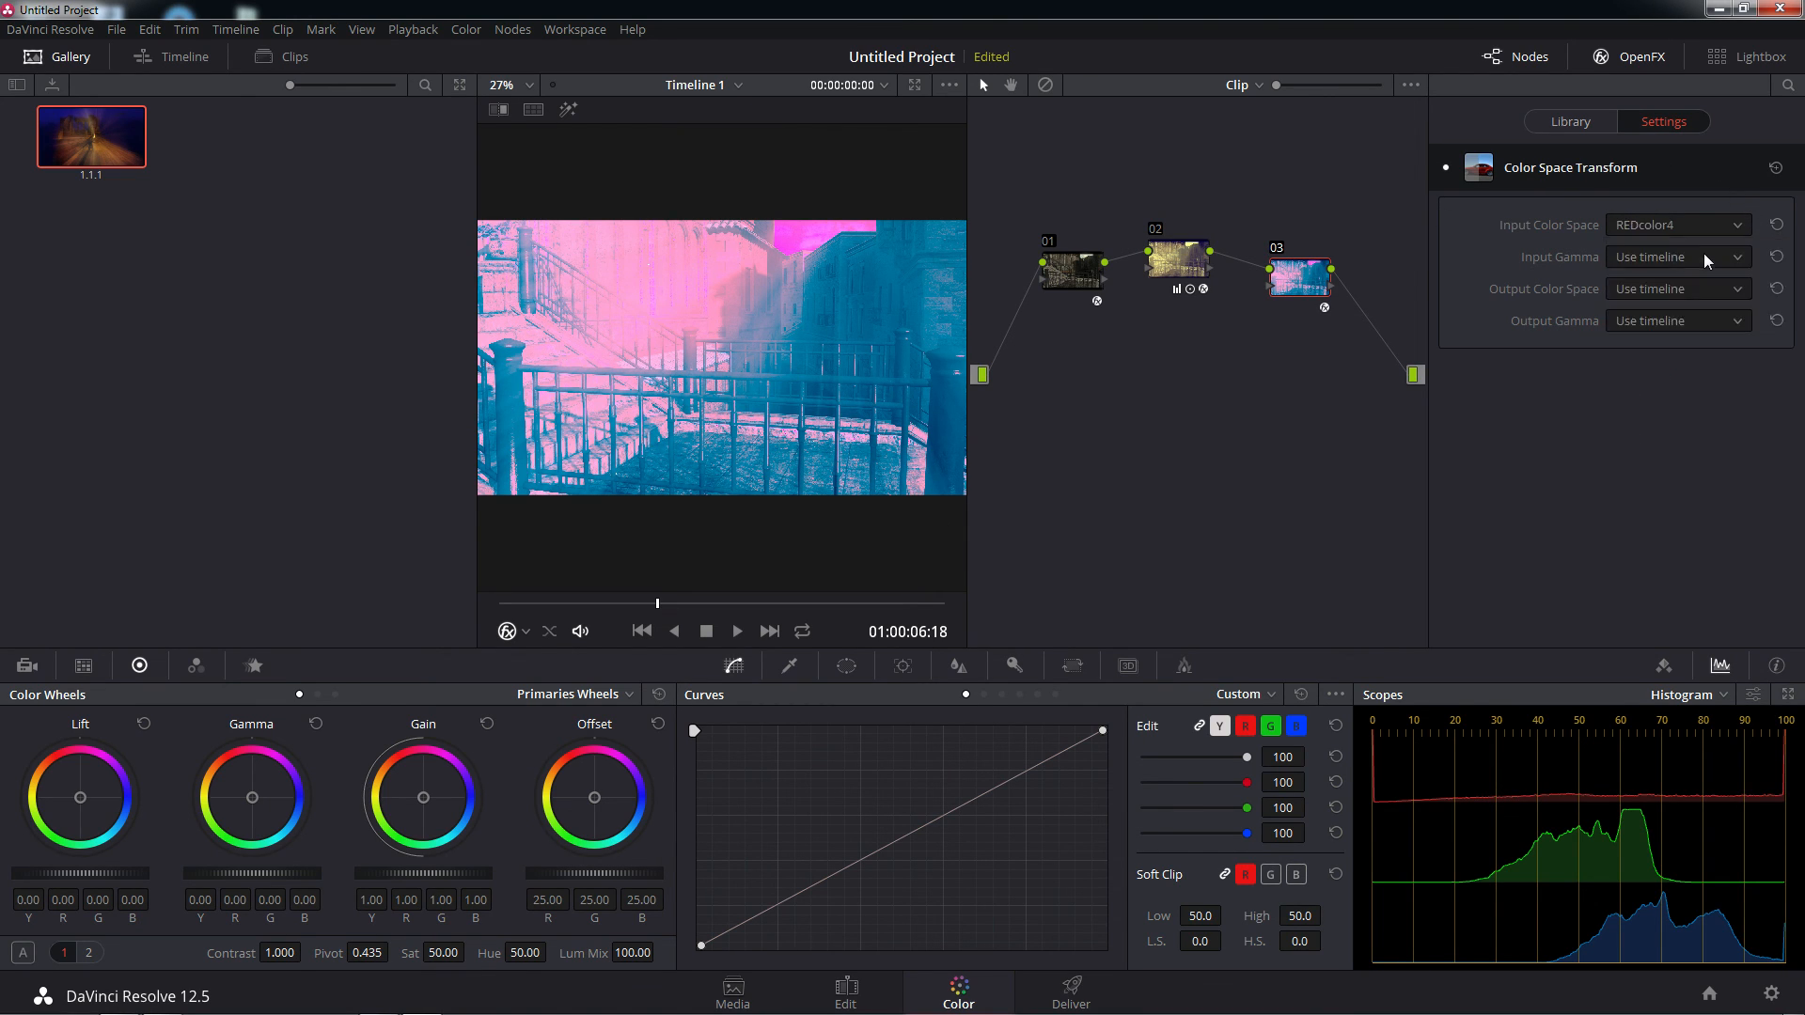
left_click(1731, 258)
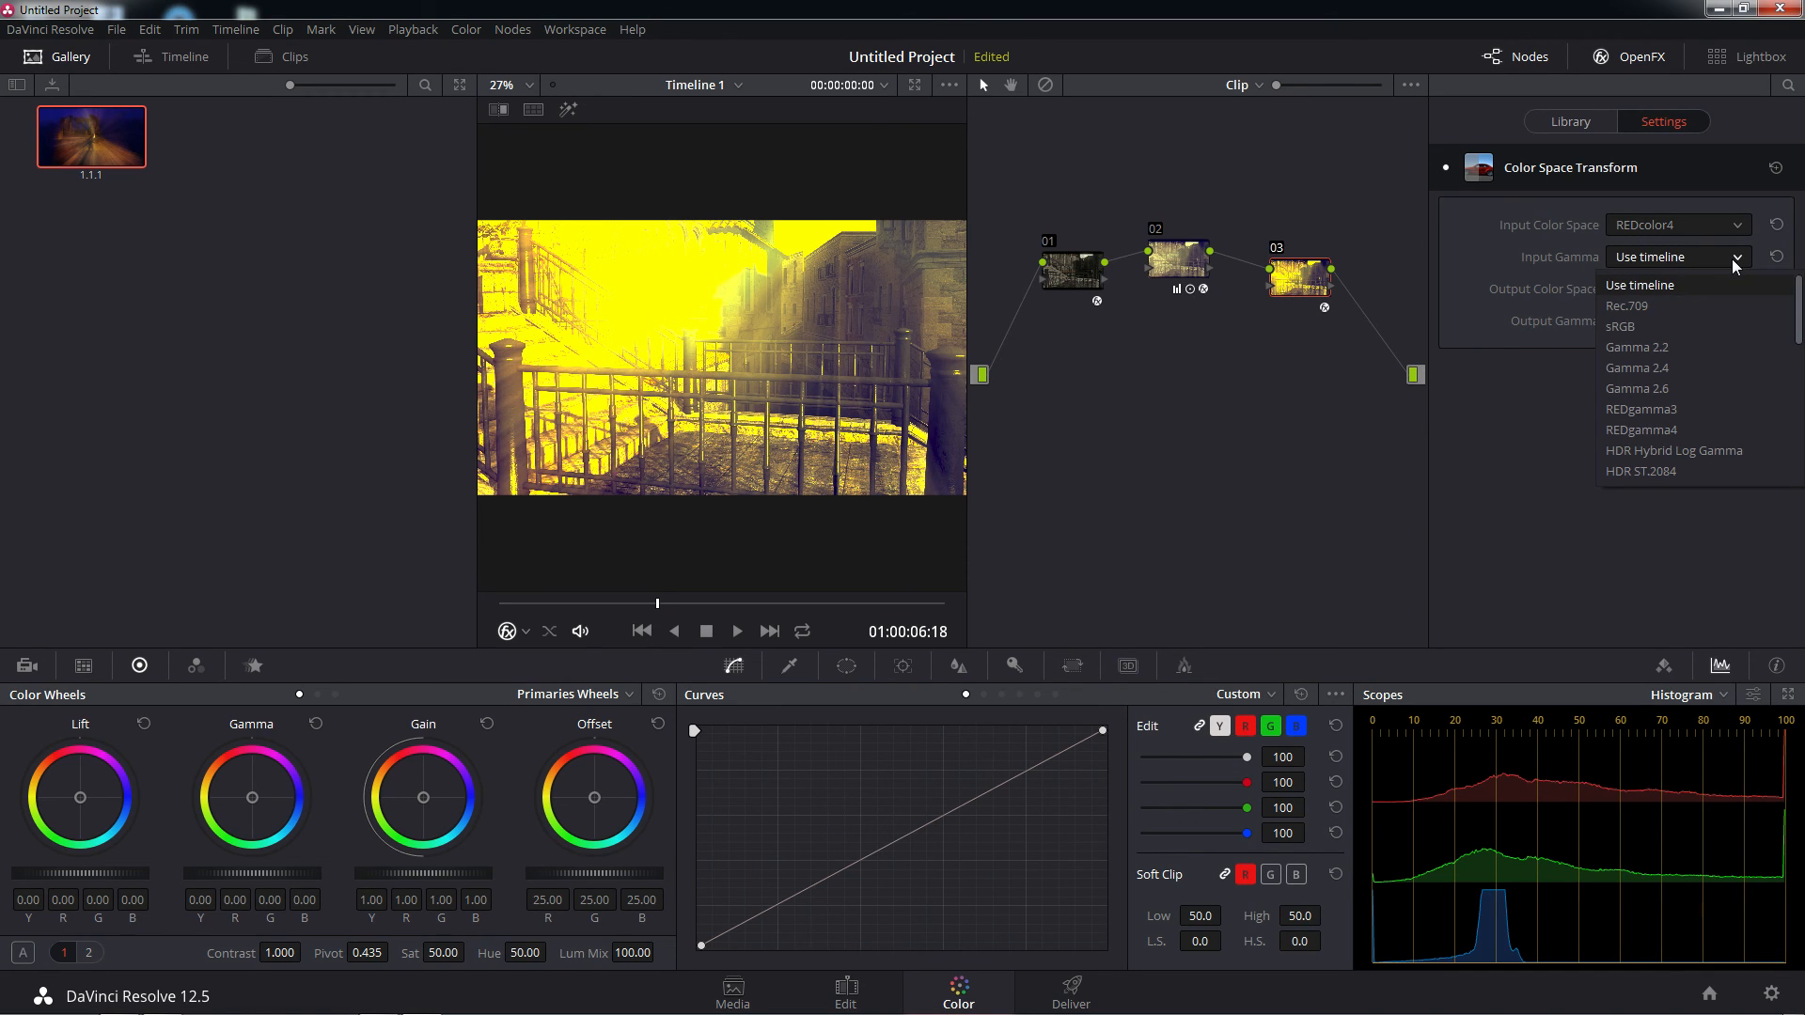
left_click(1668, 347)
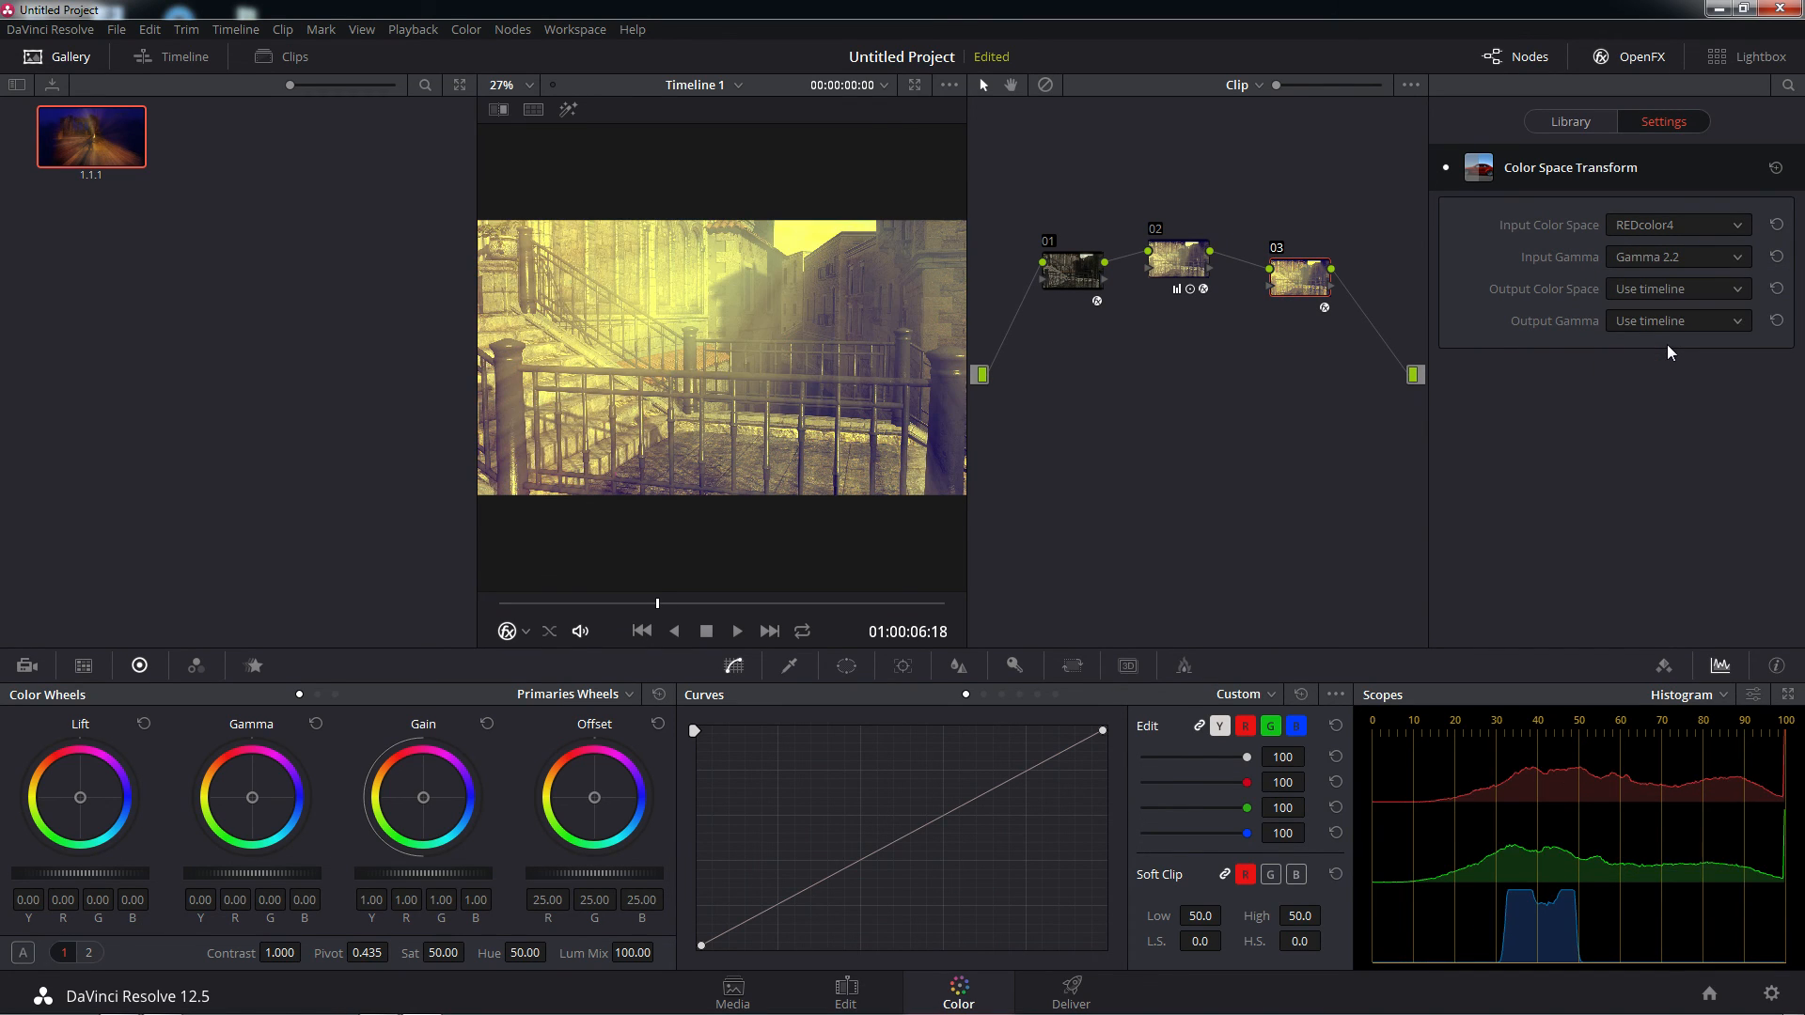
Set the Output Color Space of node 03's Color Space Transform to P3-D60
left_click(1739, 291)
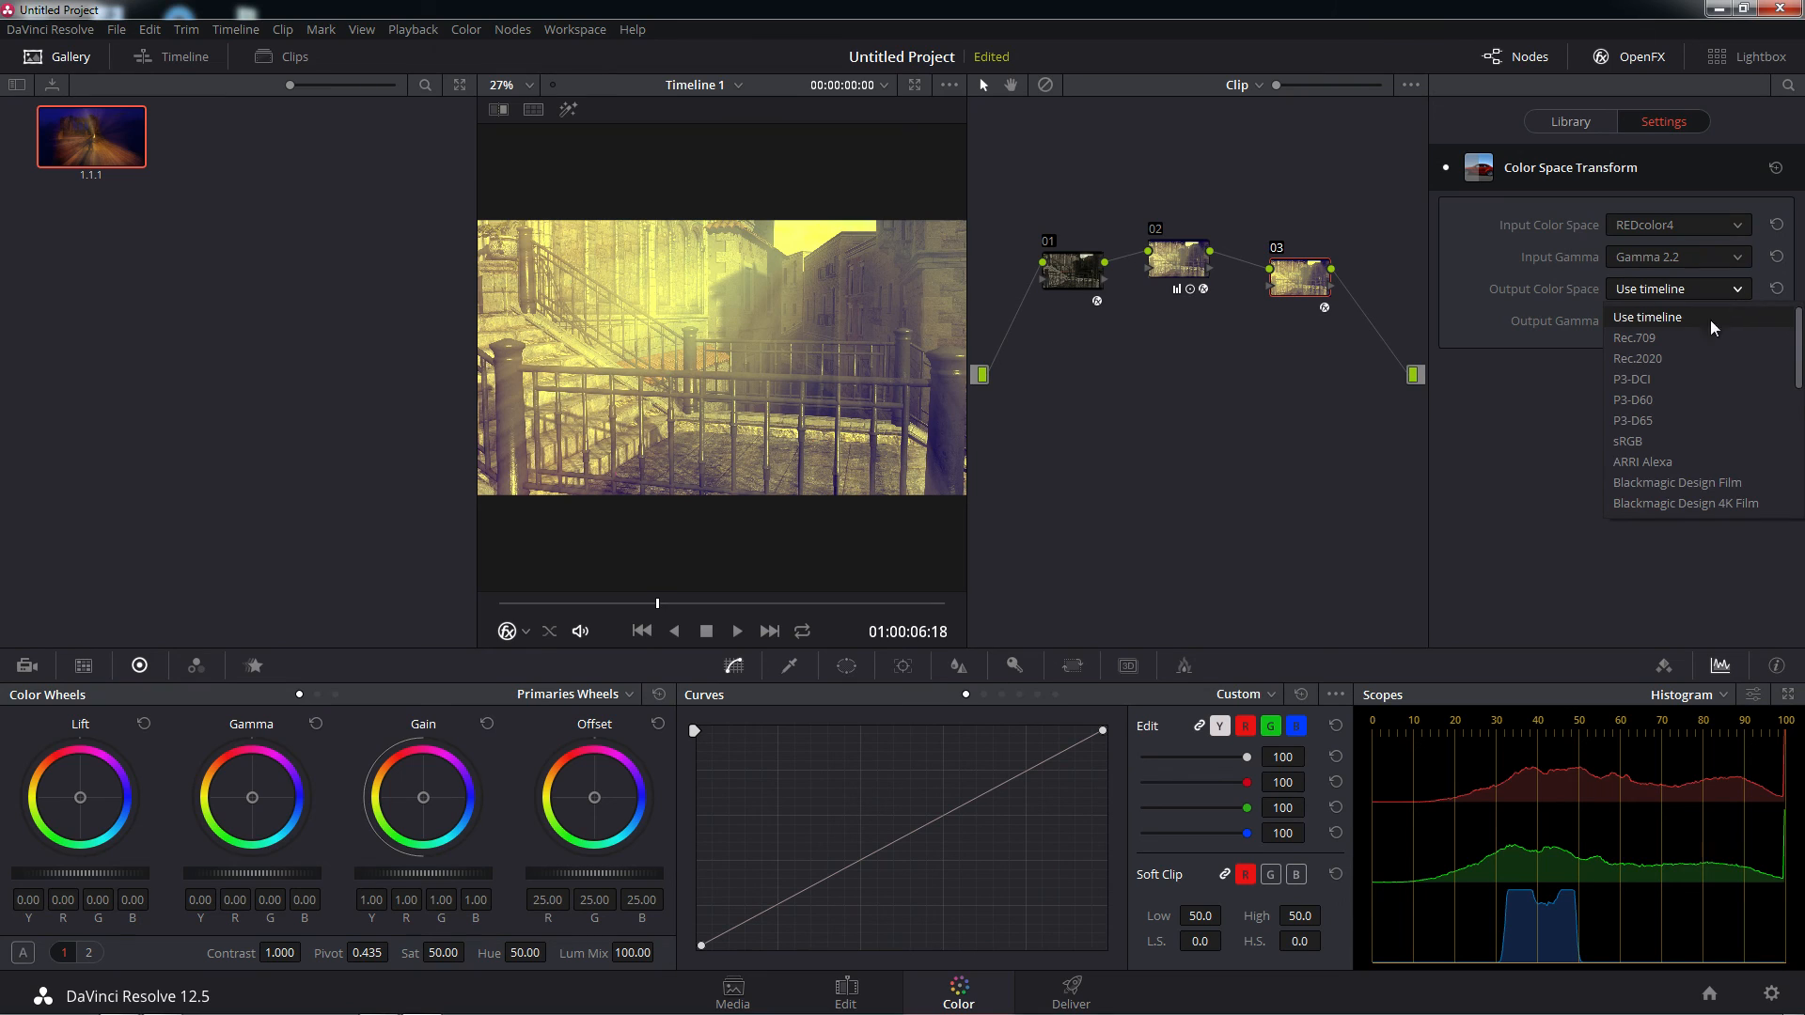
scroll(1708, 392, "down", 2)
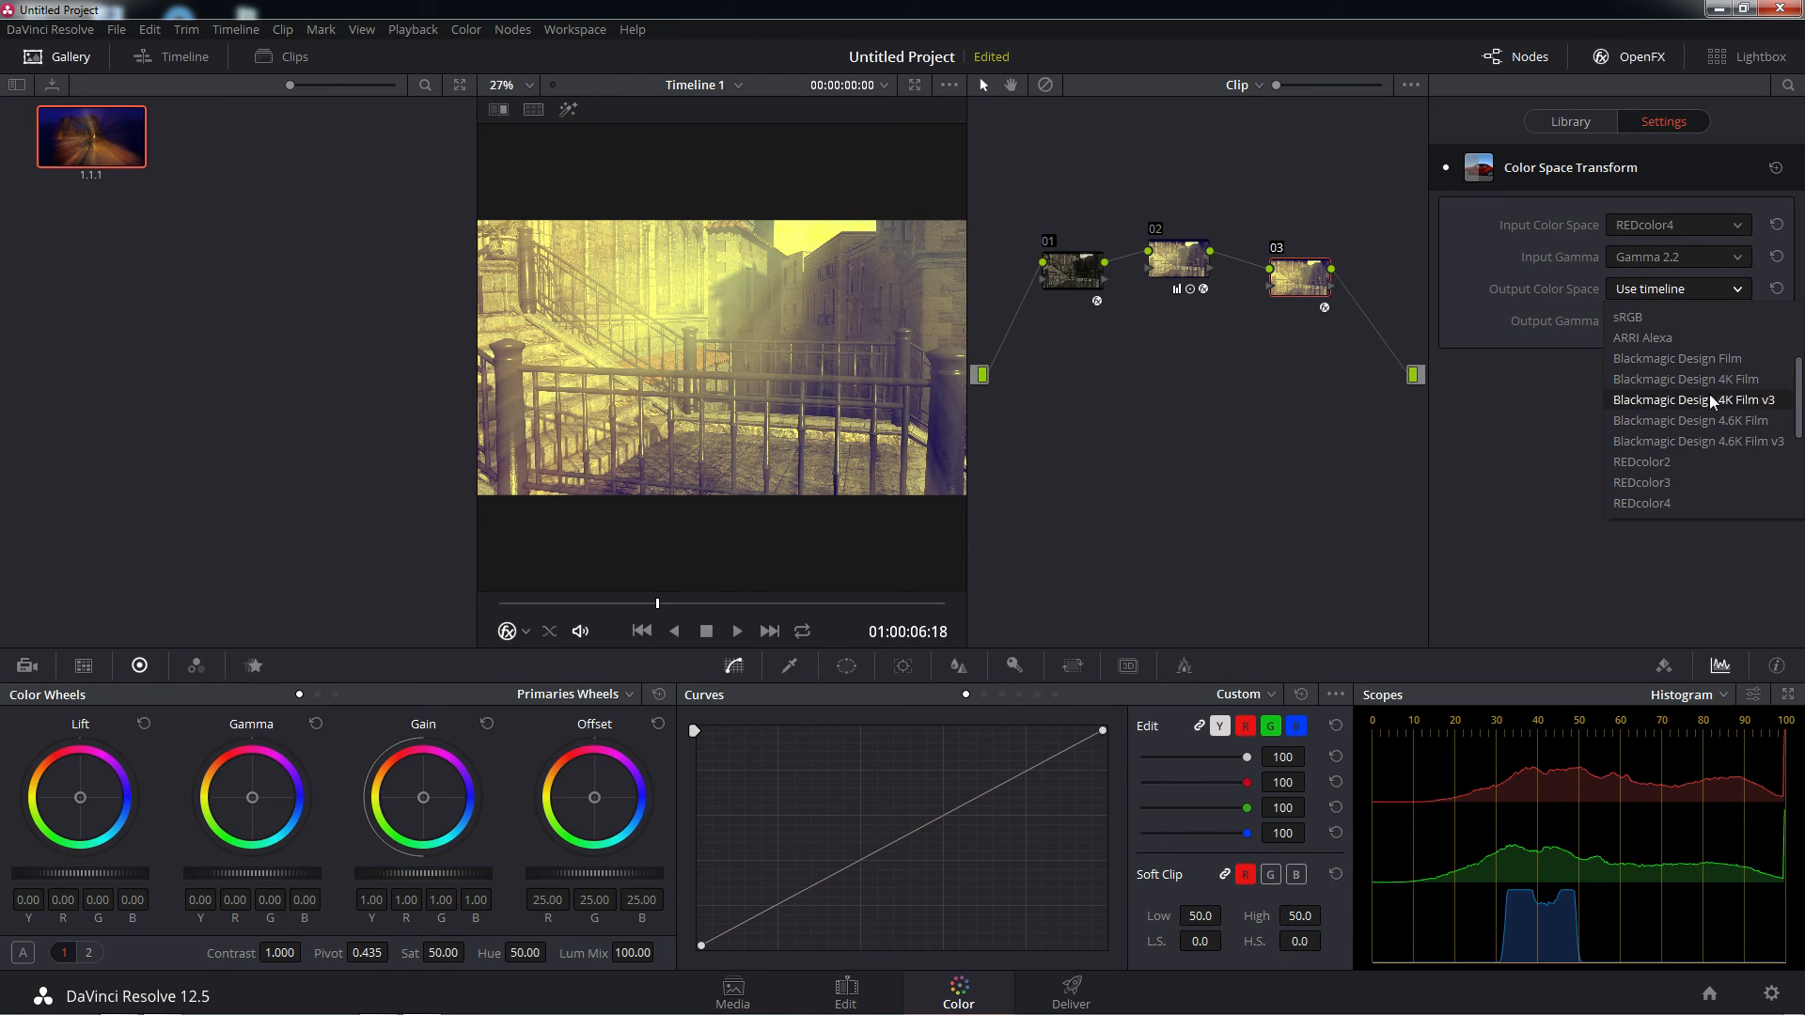
scroll(1683, 423, "up", 1)
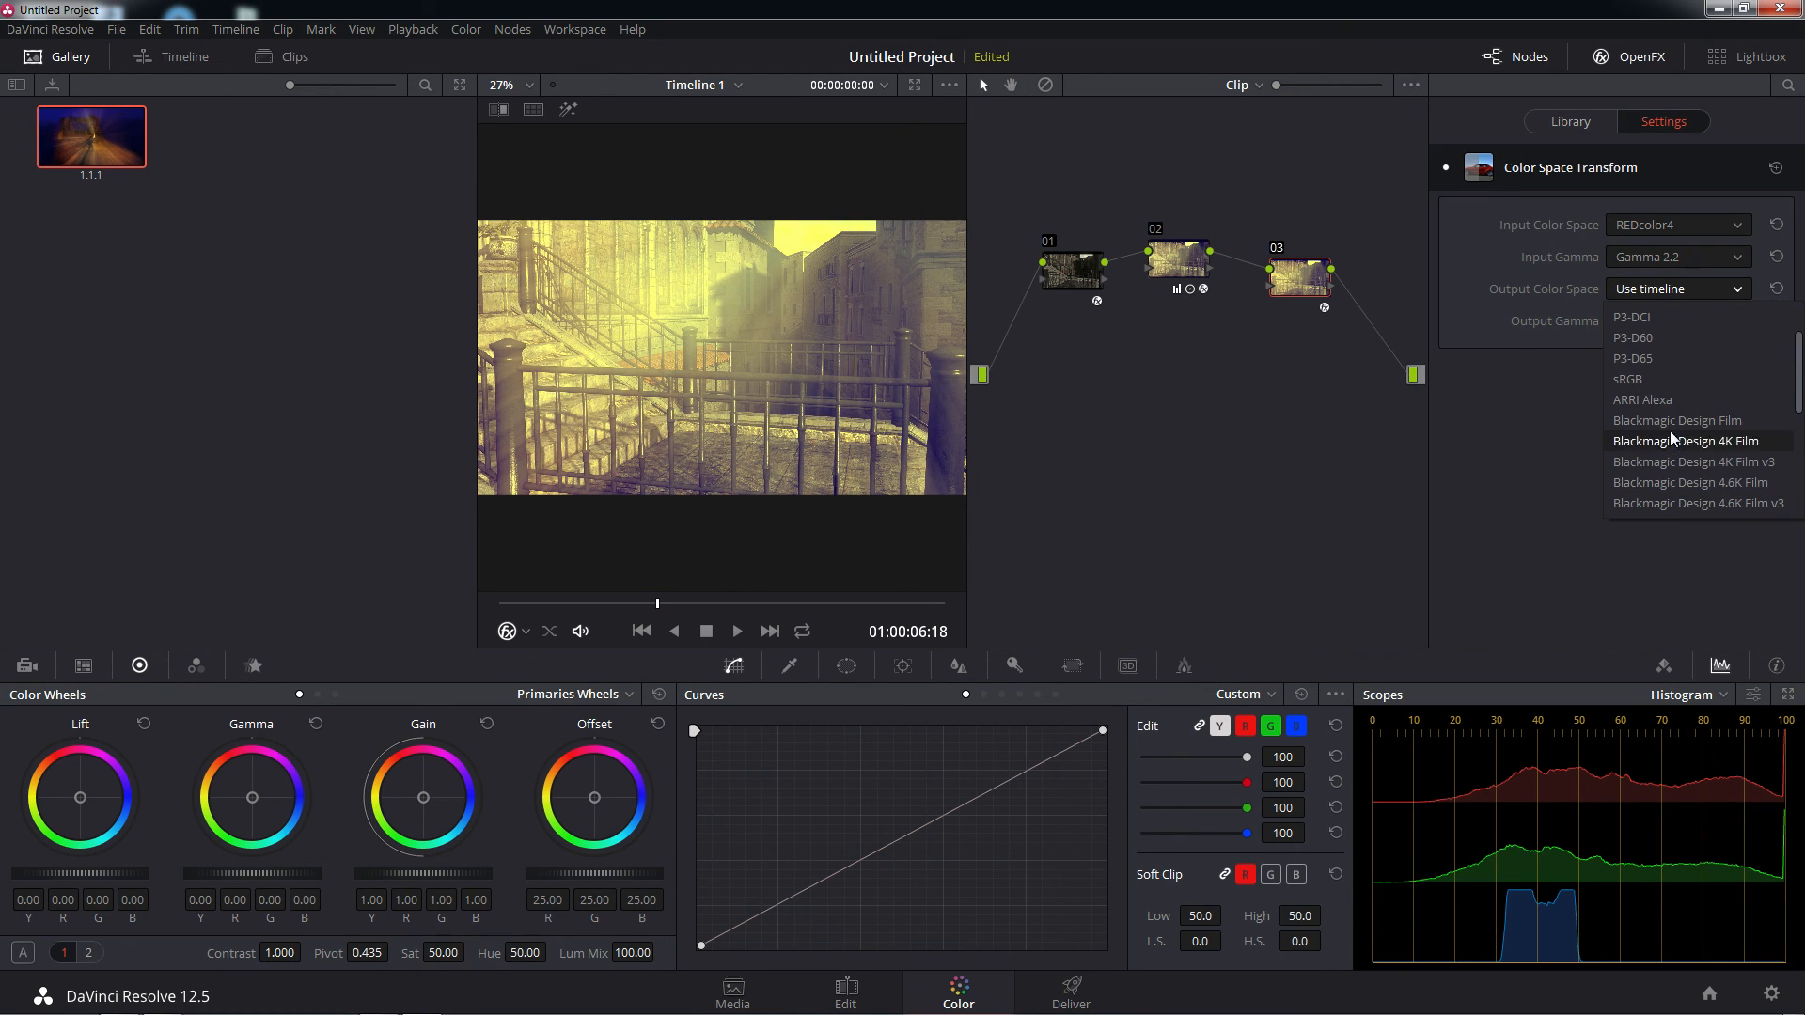
left_click(1633, 337)
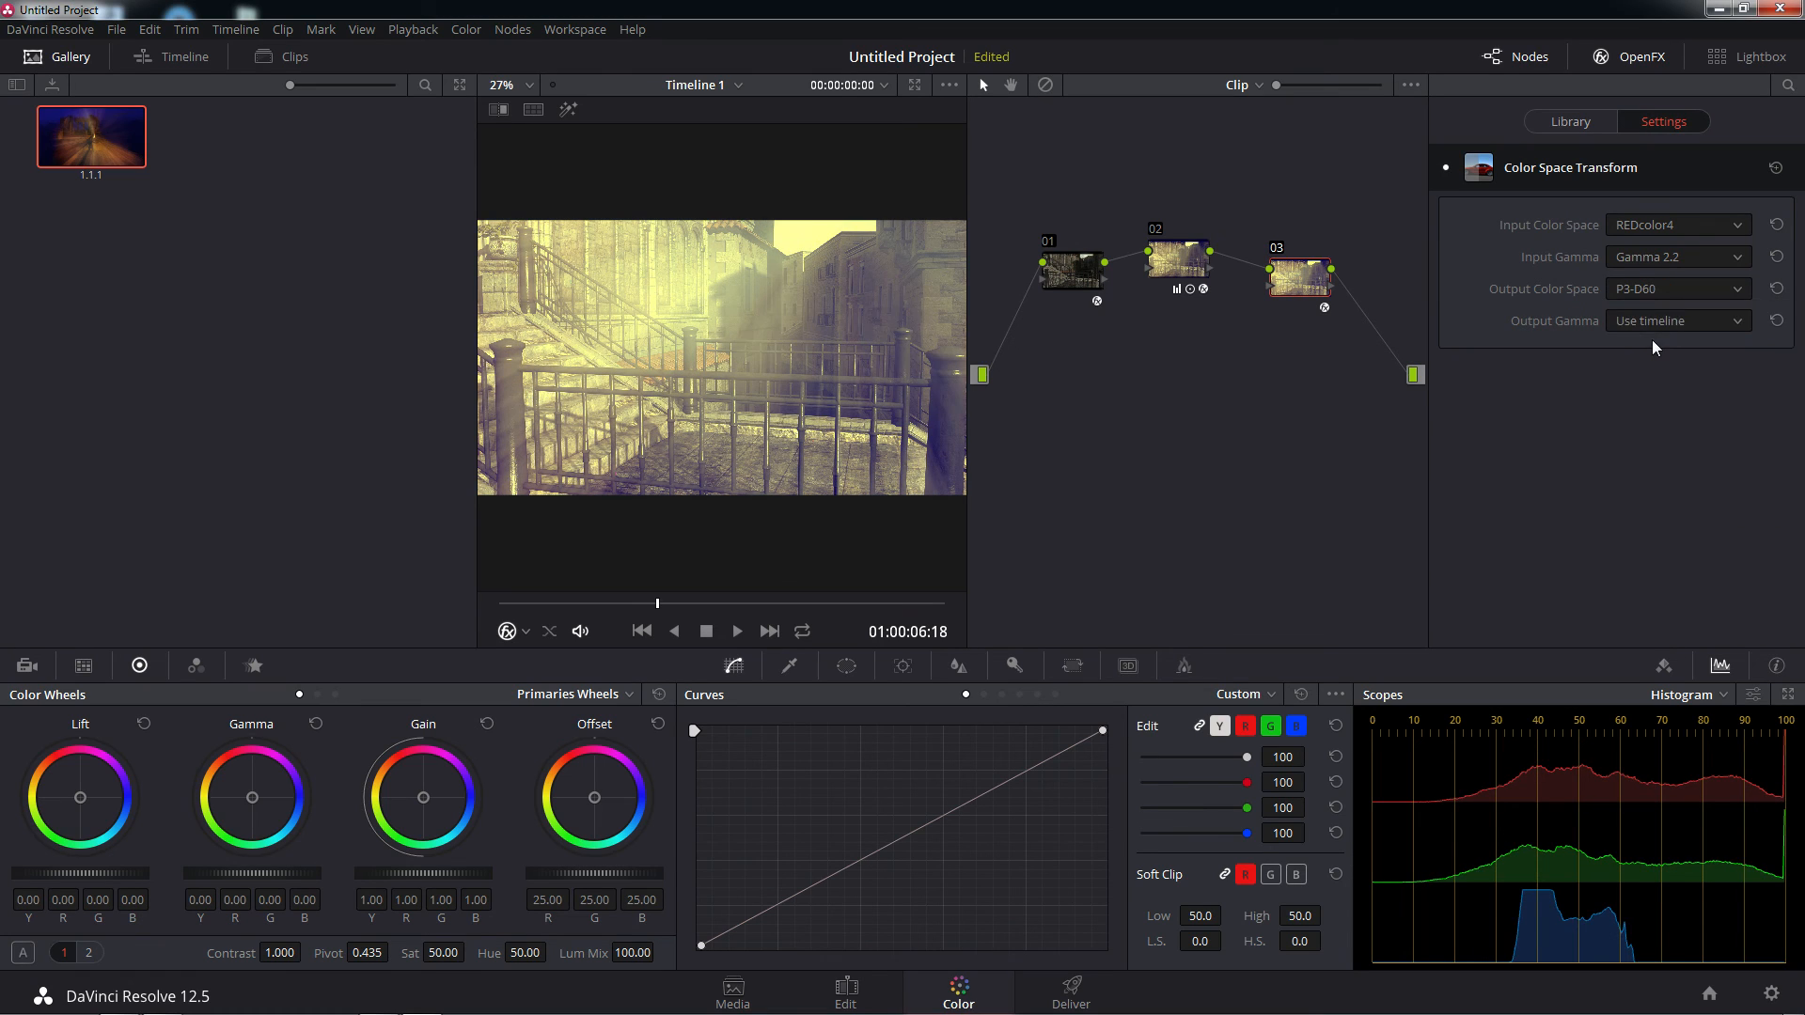
Try Gamma 2.6, HDR ST.2084 and HDR ST.2084 500 nit as node 03's Output Gamma
left_click(1739, 319)
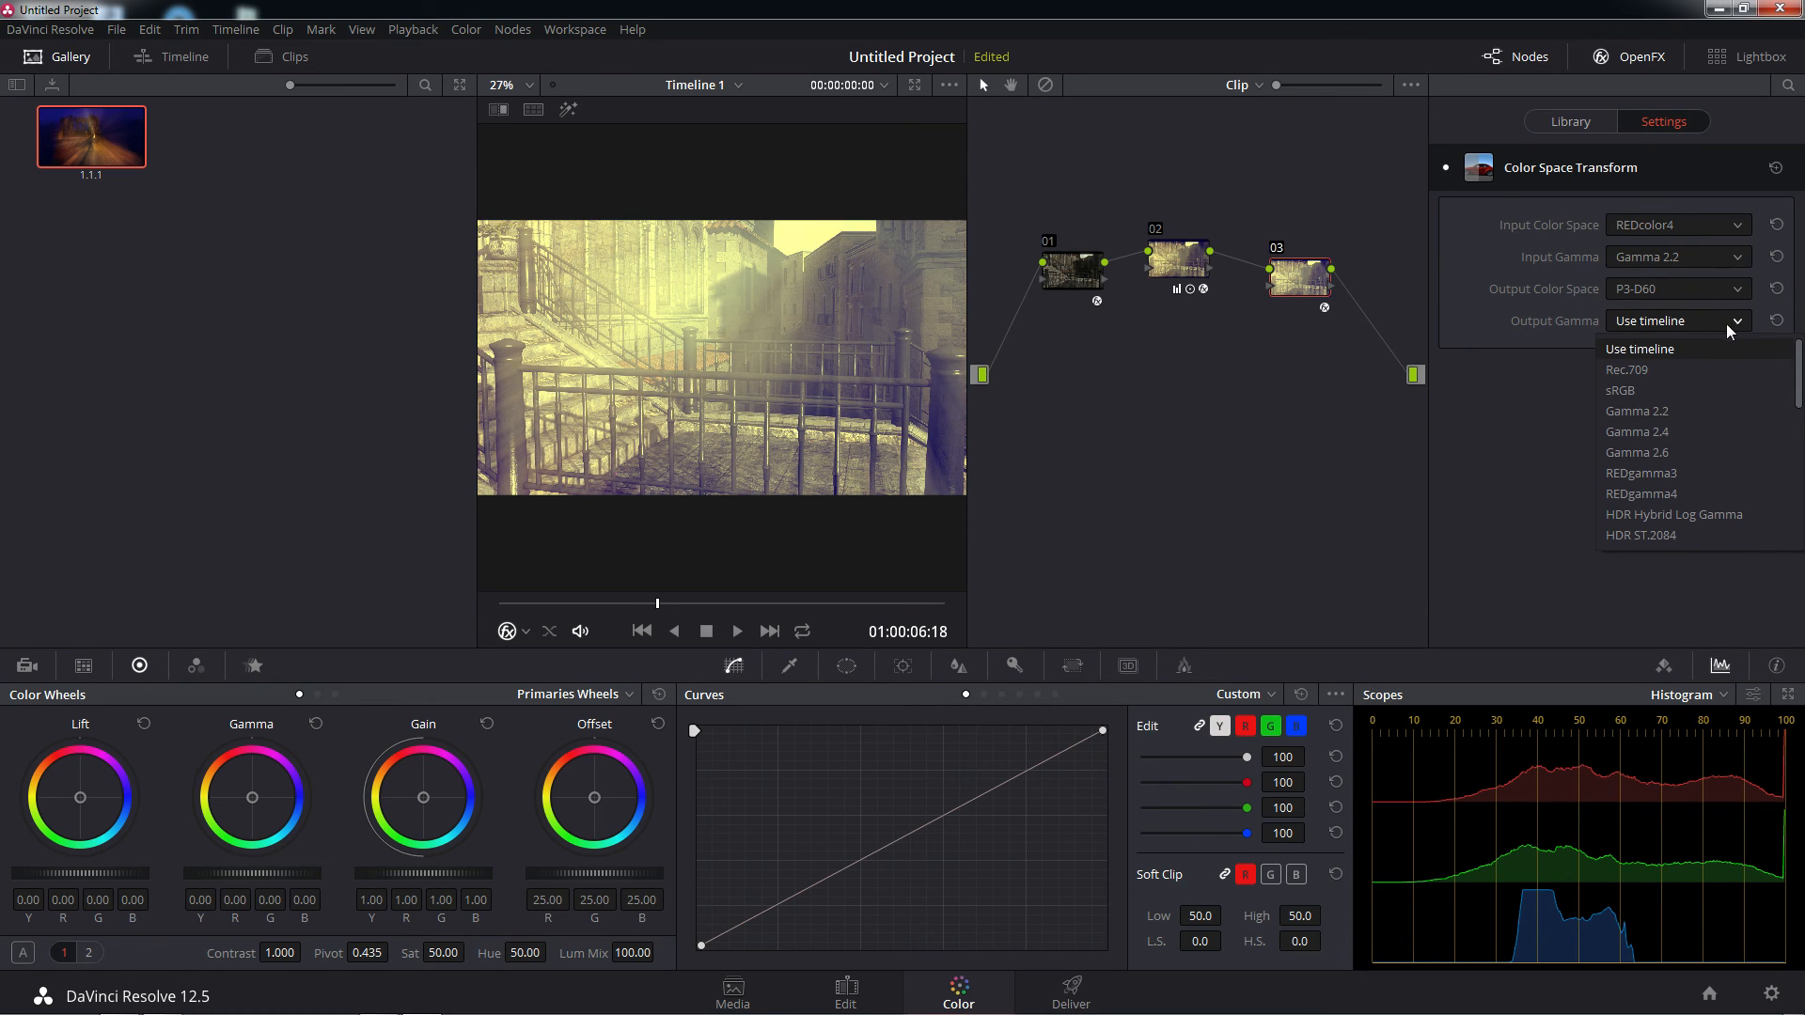
left_click(1655, 449)
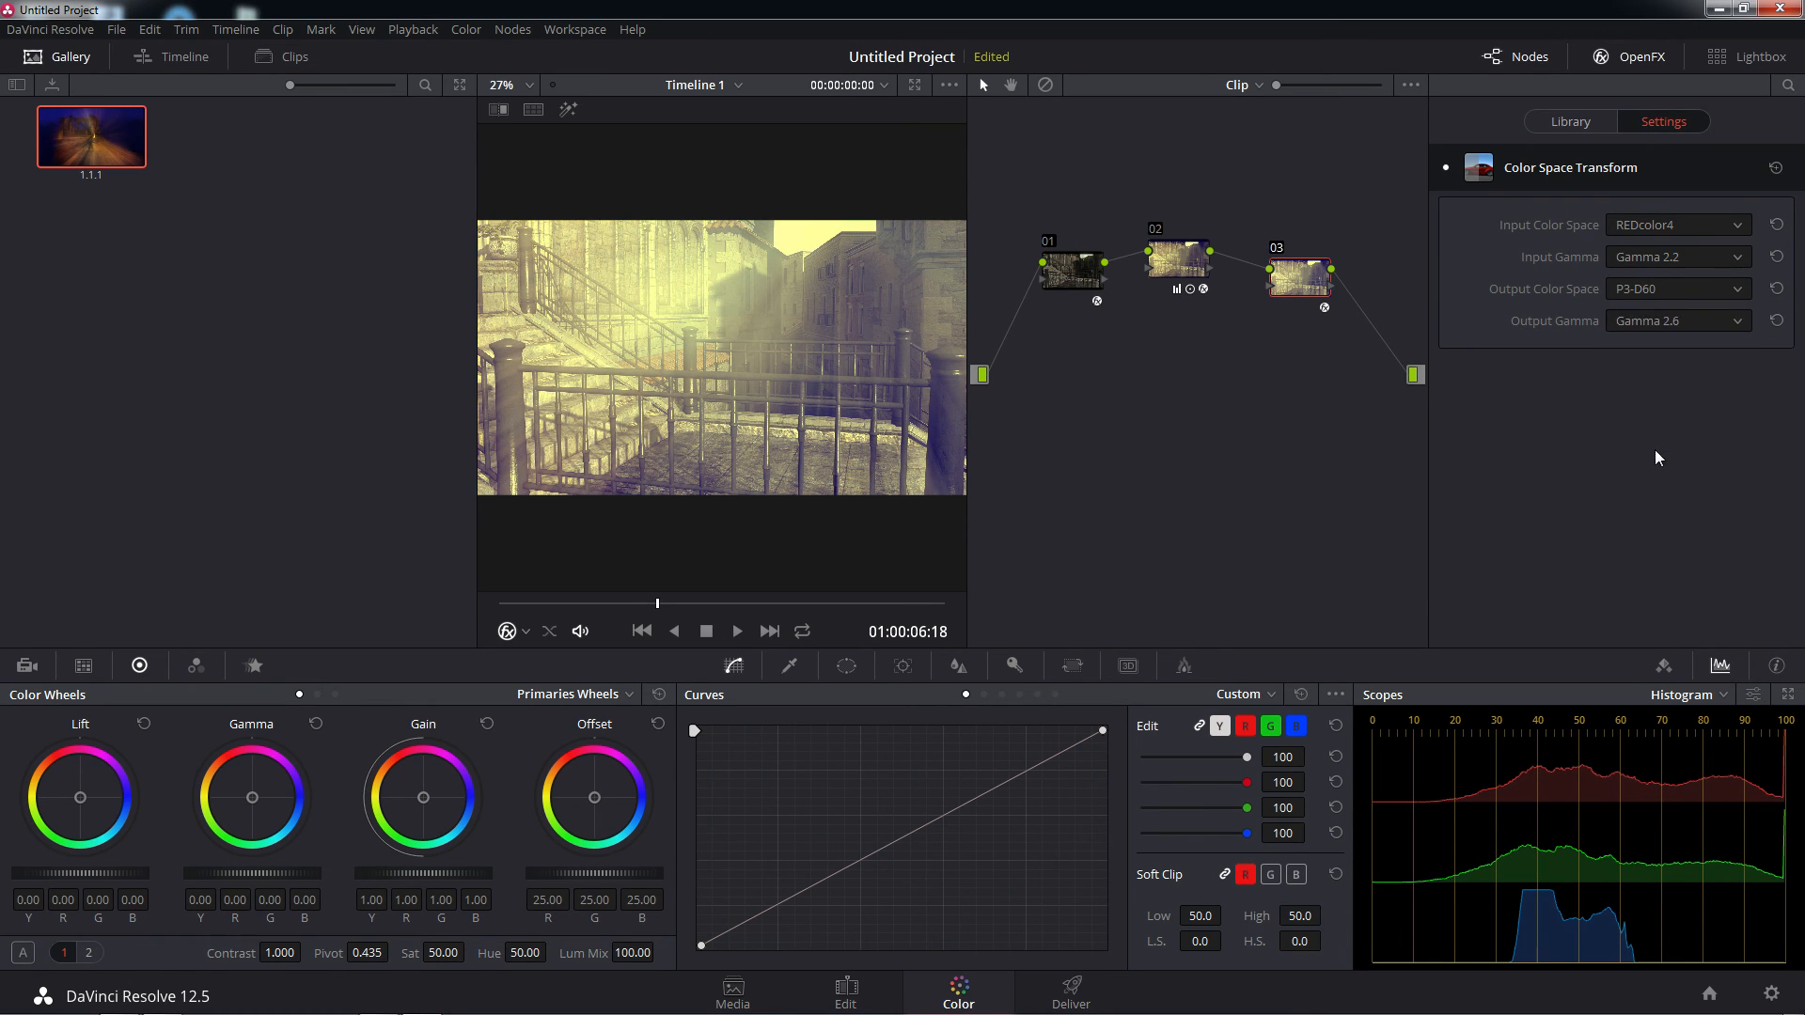
left_click(1734, 323)
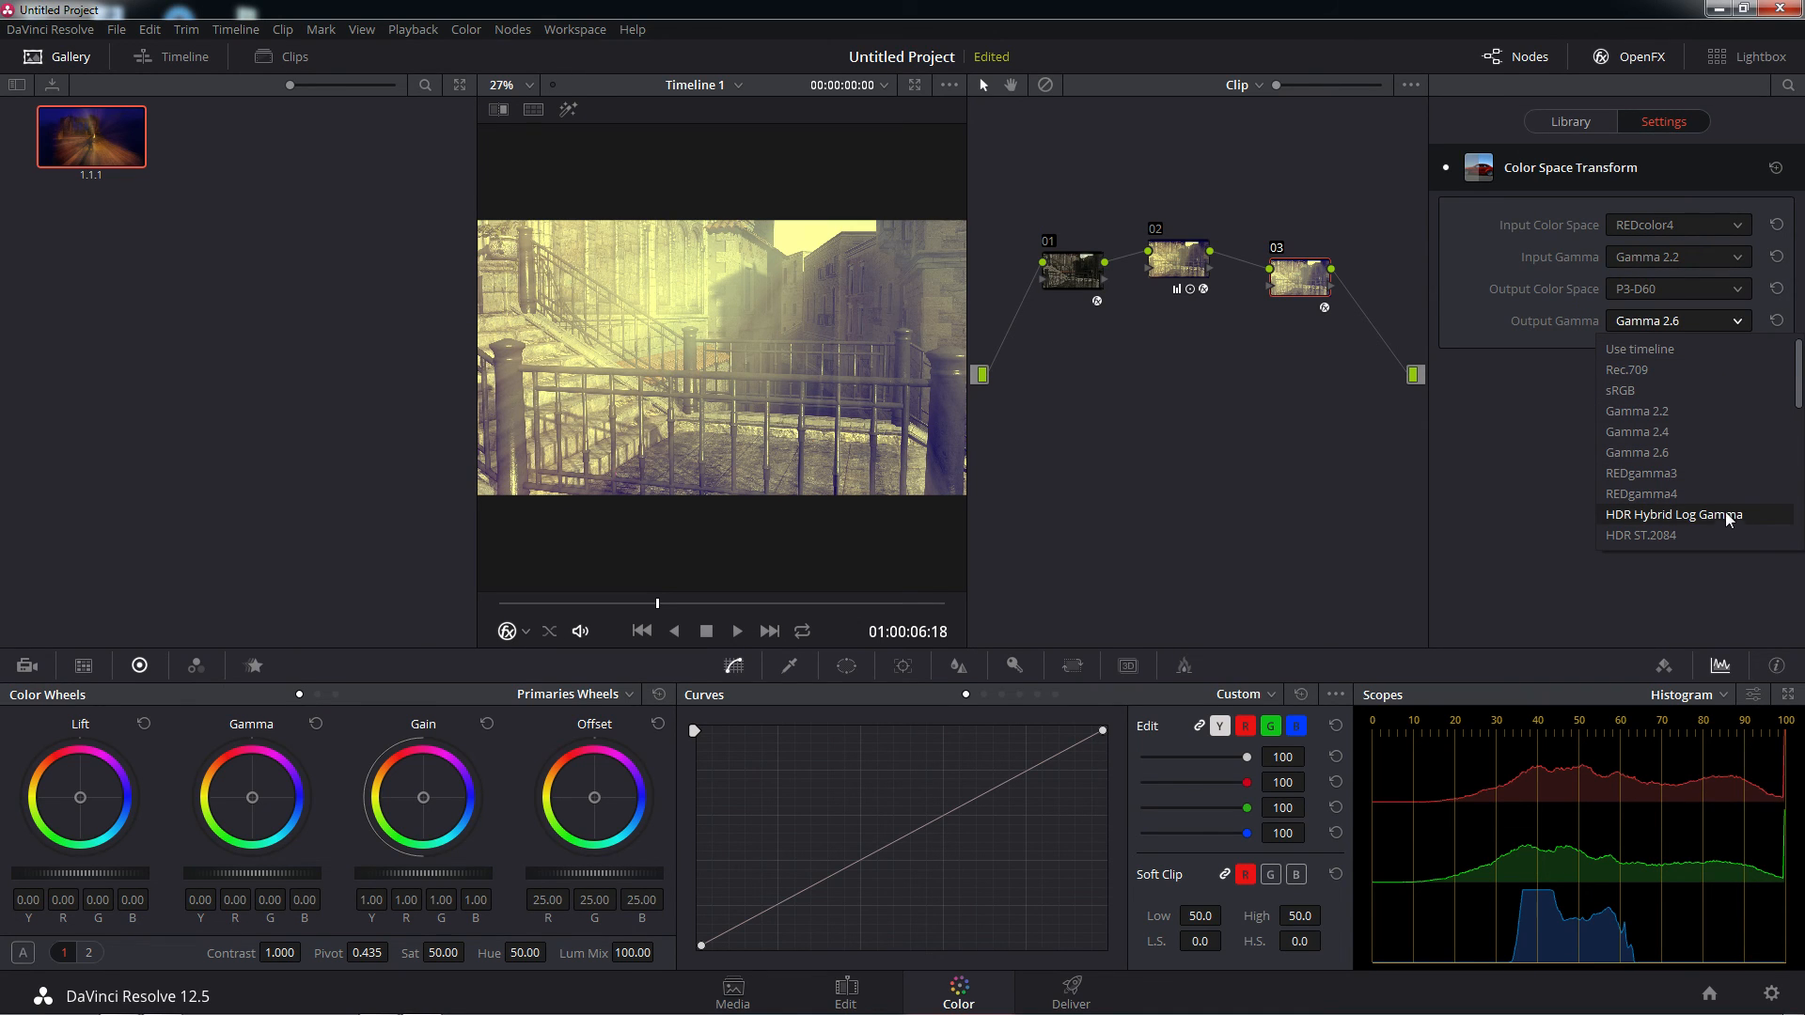
scroll(1723, 515, "down", 3)
left_click(1644, 474)
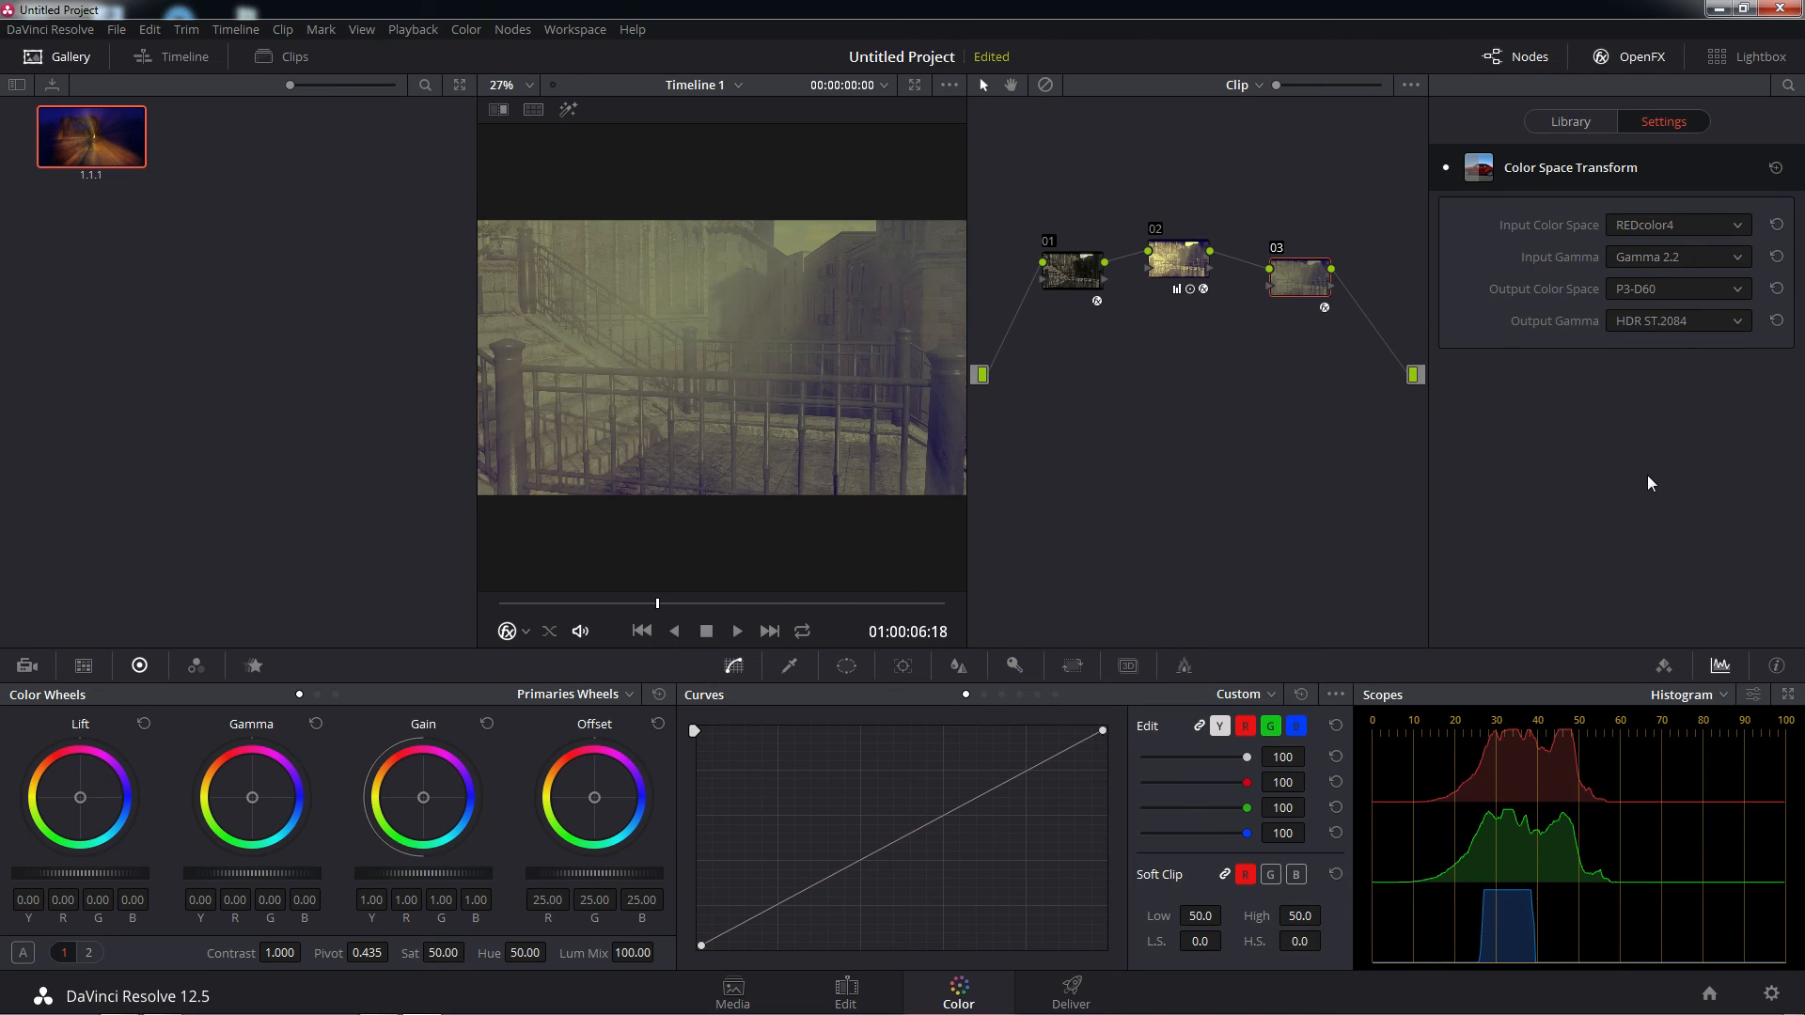
left_click(1745, 319)
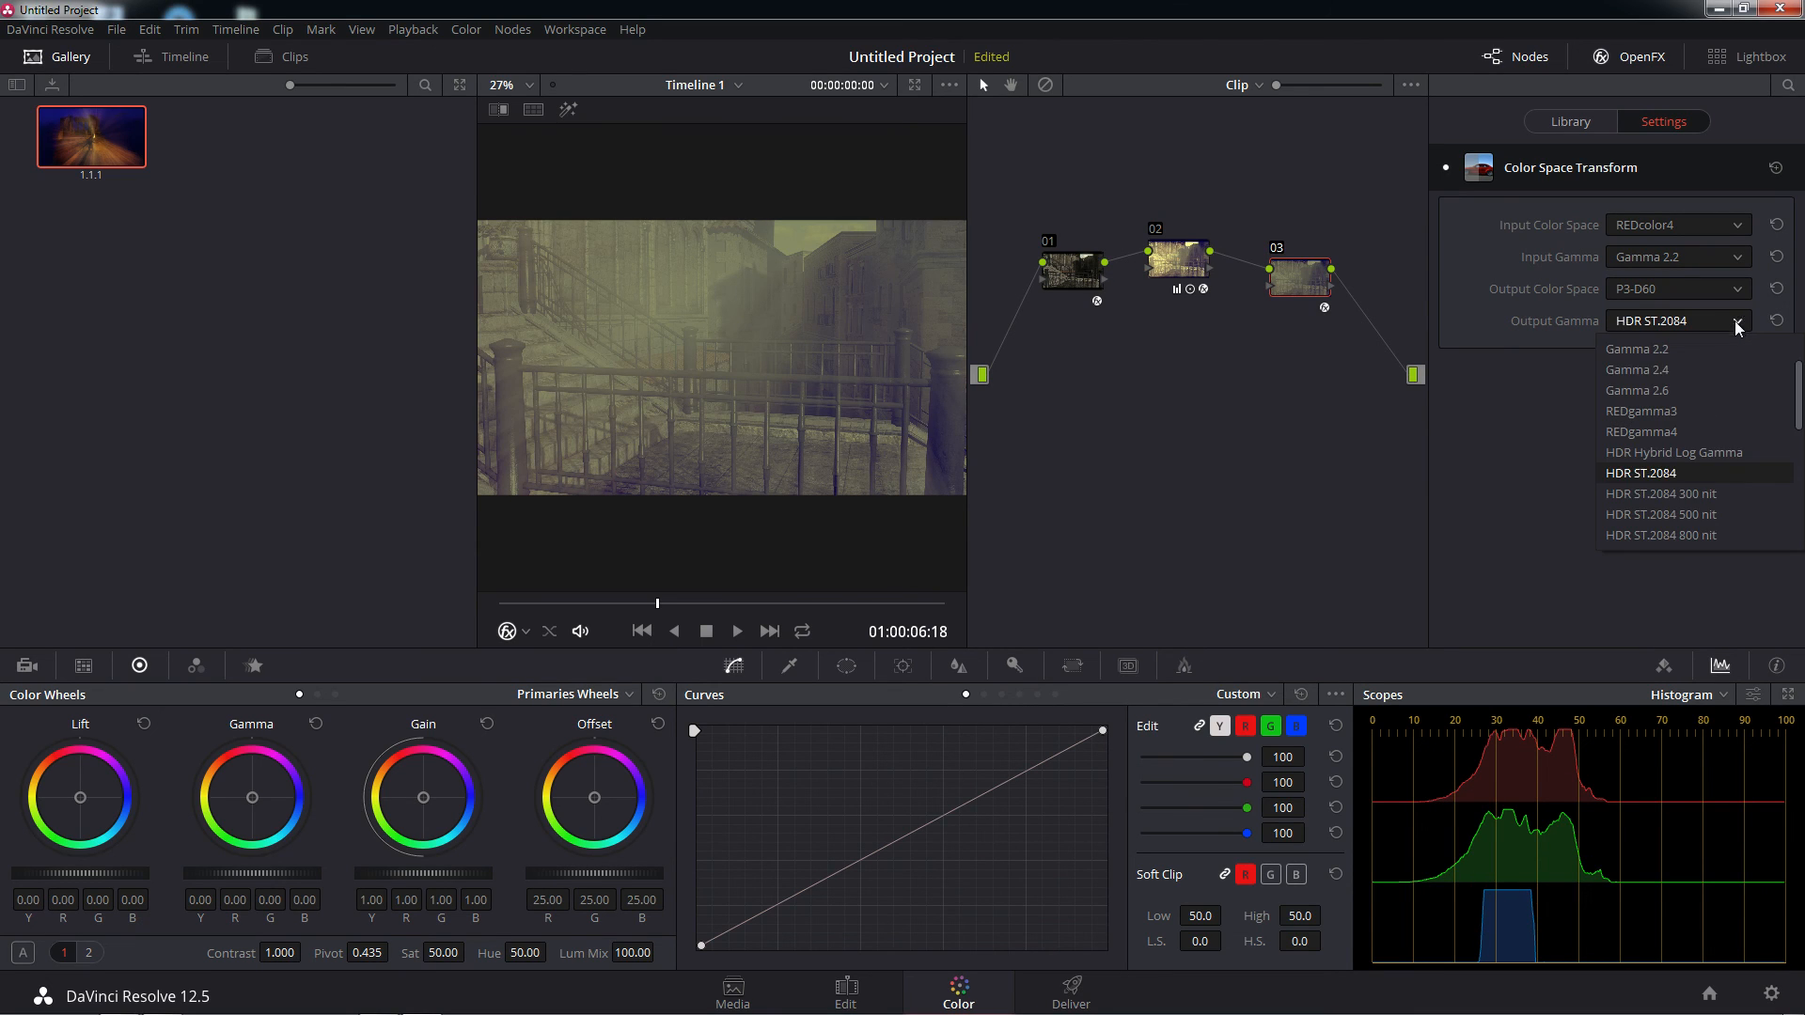
left_click(1705, 522)
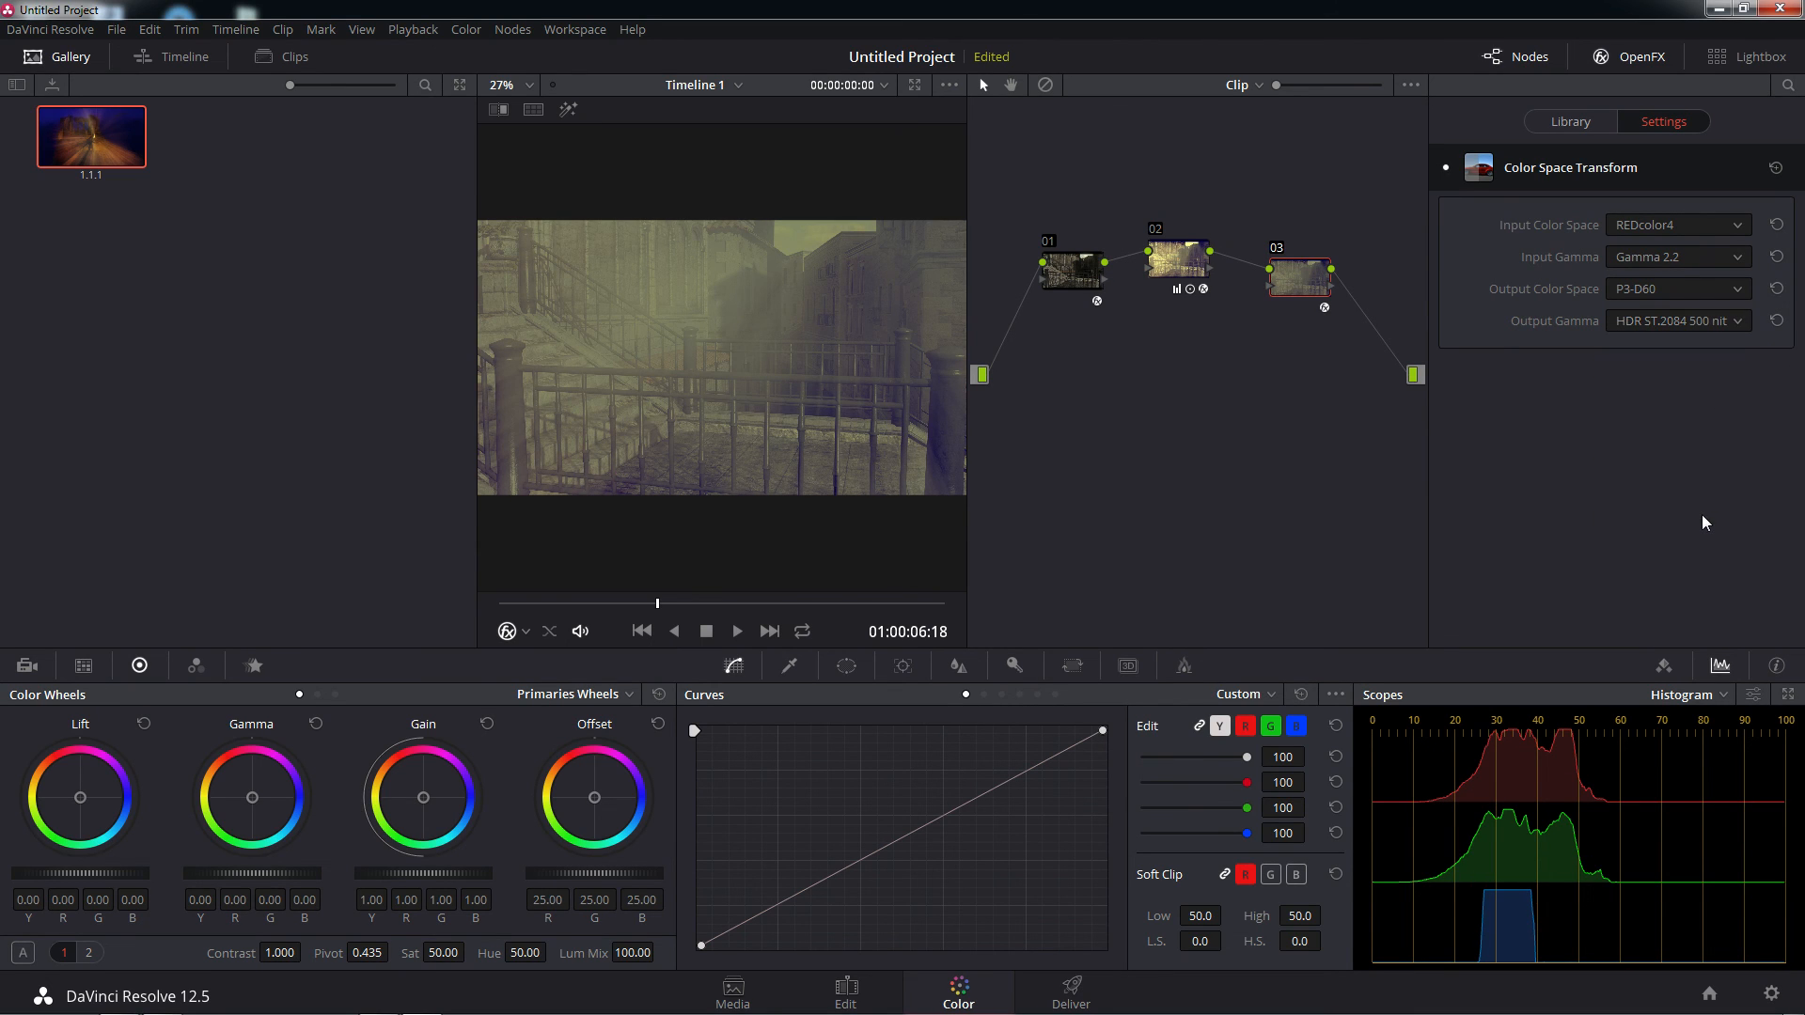
Try HDR Hybrid Log Gamma, Gamma 2.6 and Gamma 2.2 as node 03's Output Gamma
left_click(1739, 323)
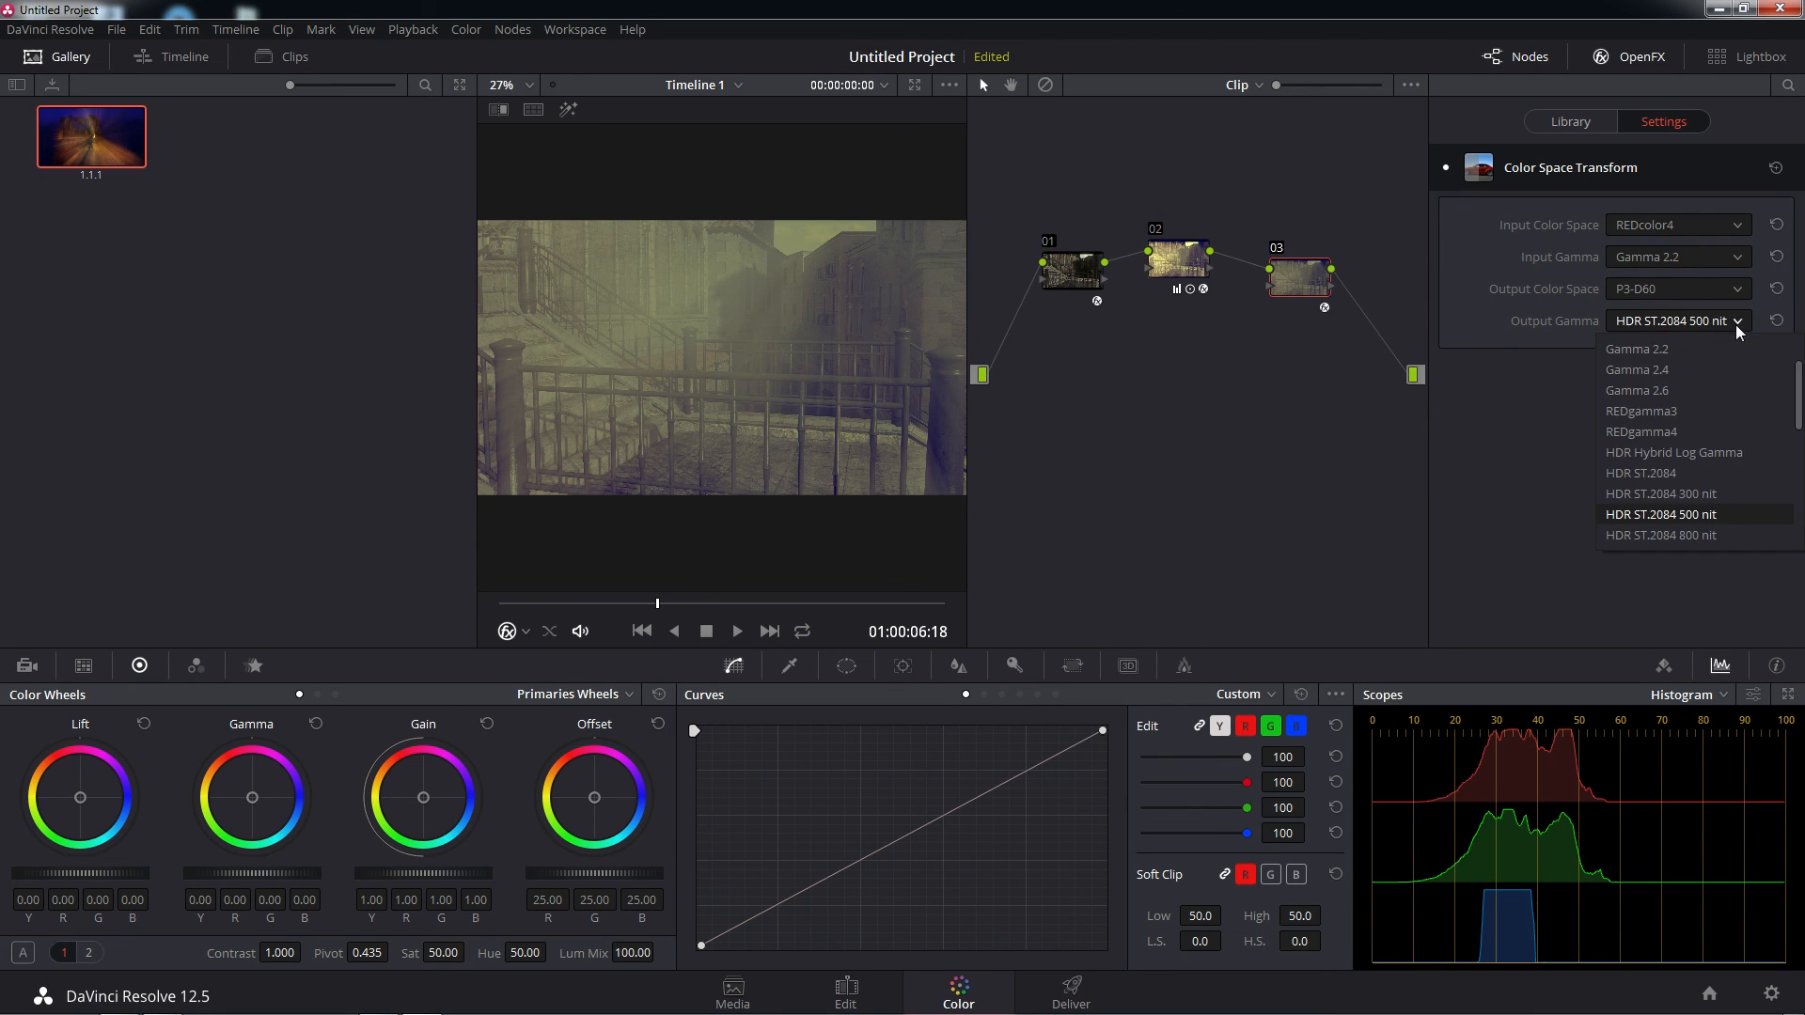
left_click(1662, 451)
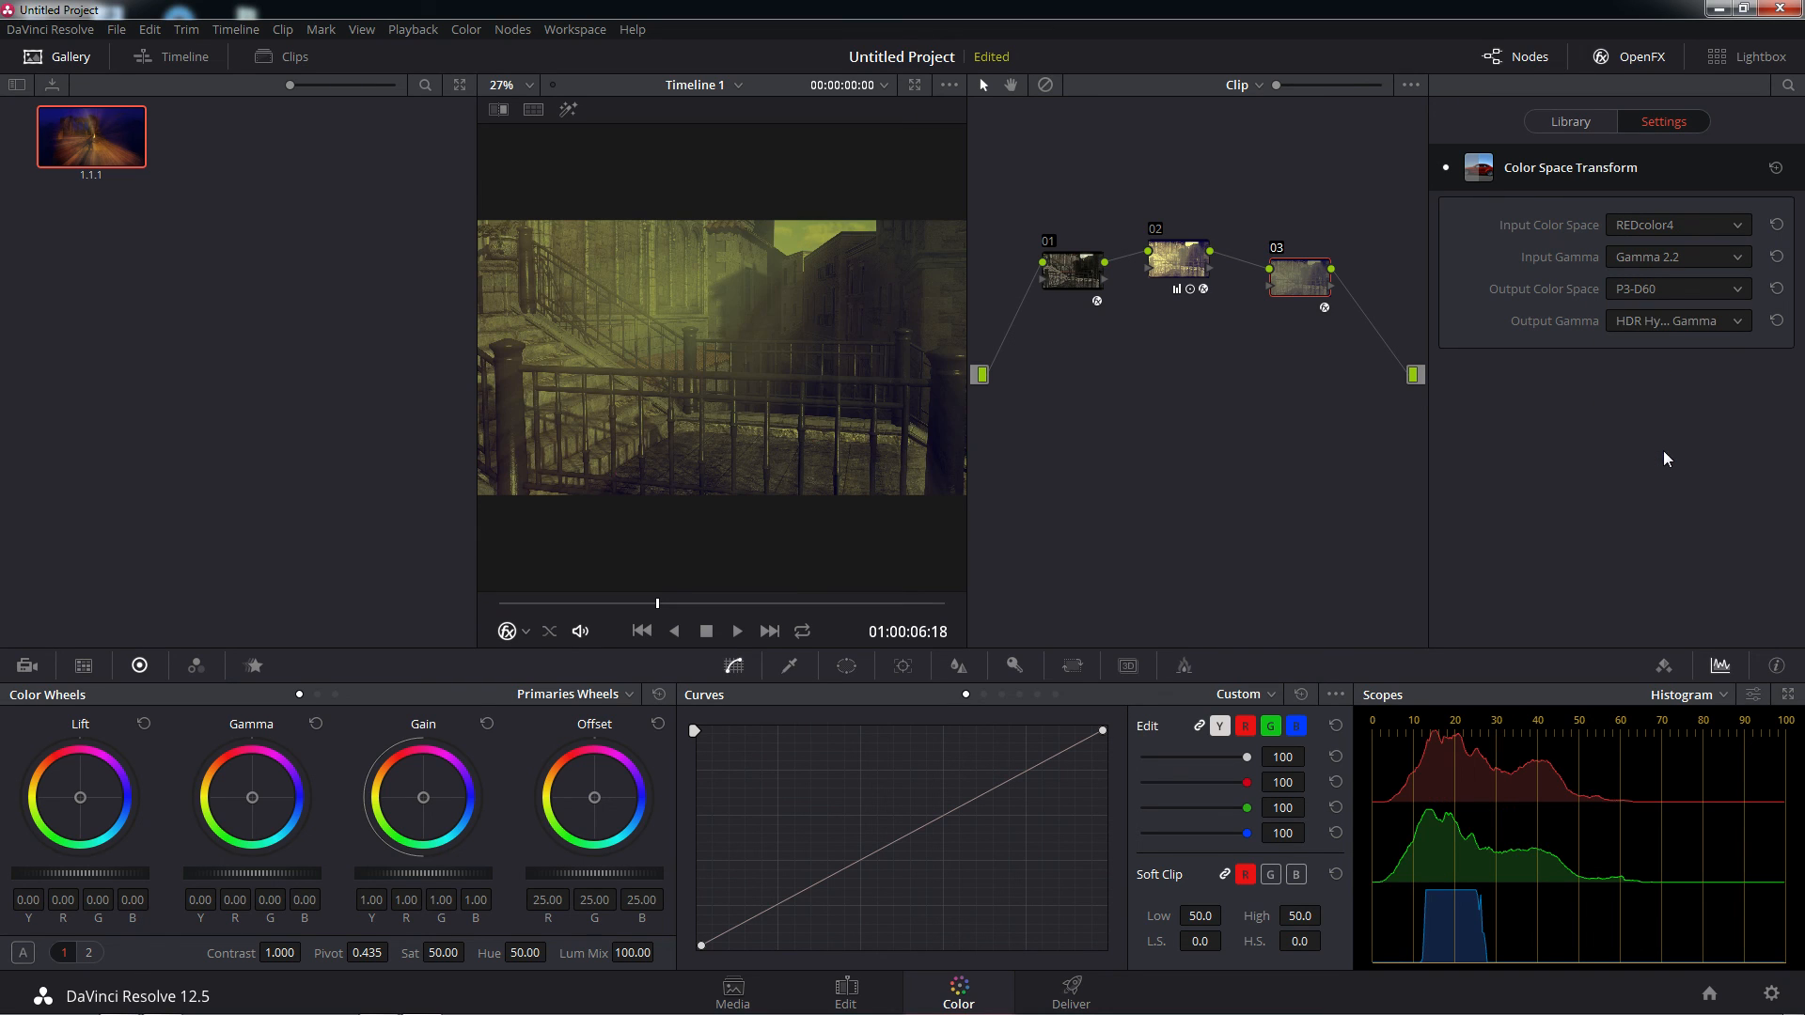
left_click(1726, 321)
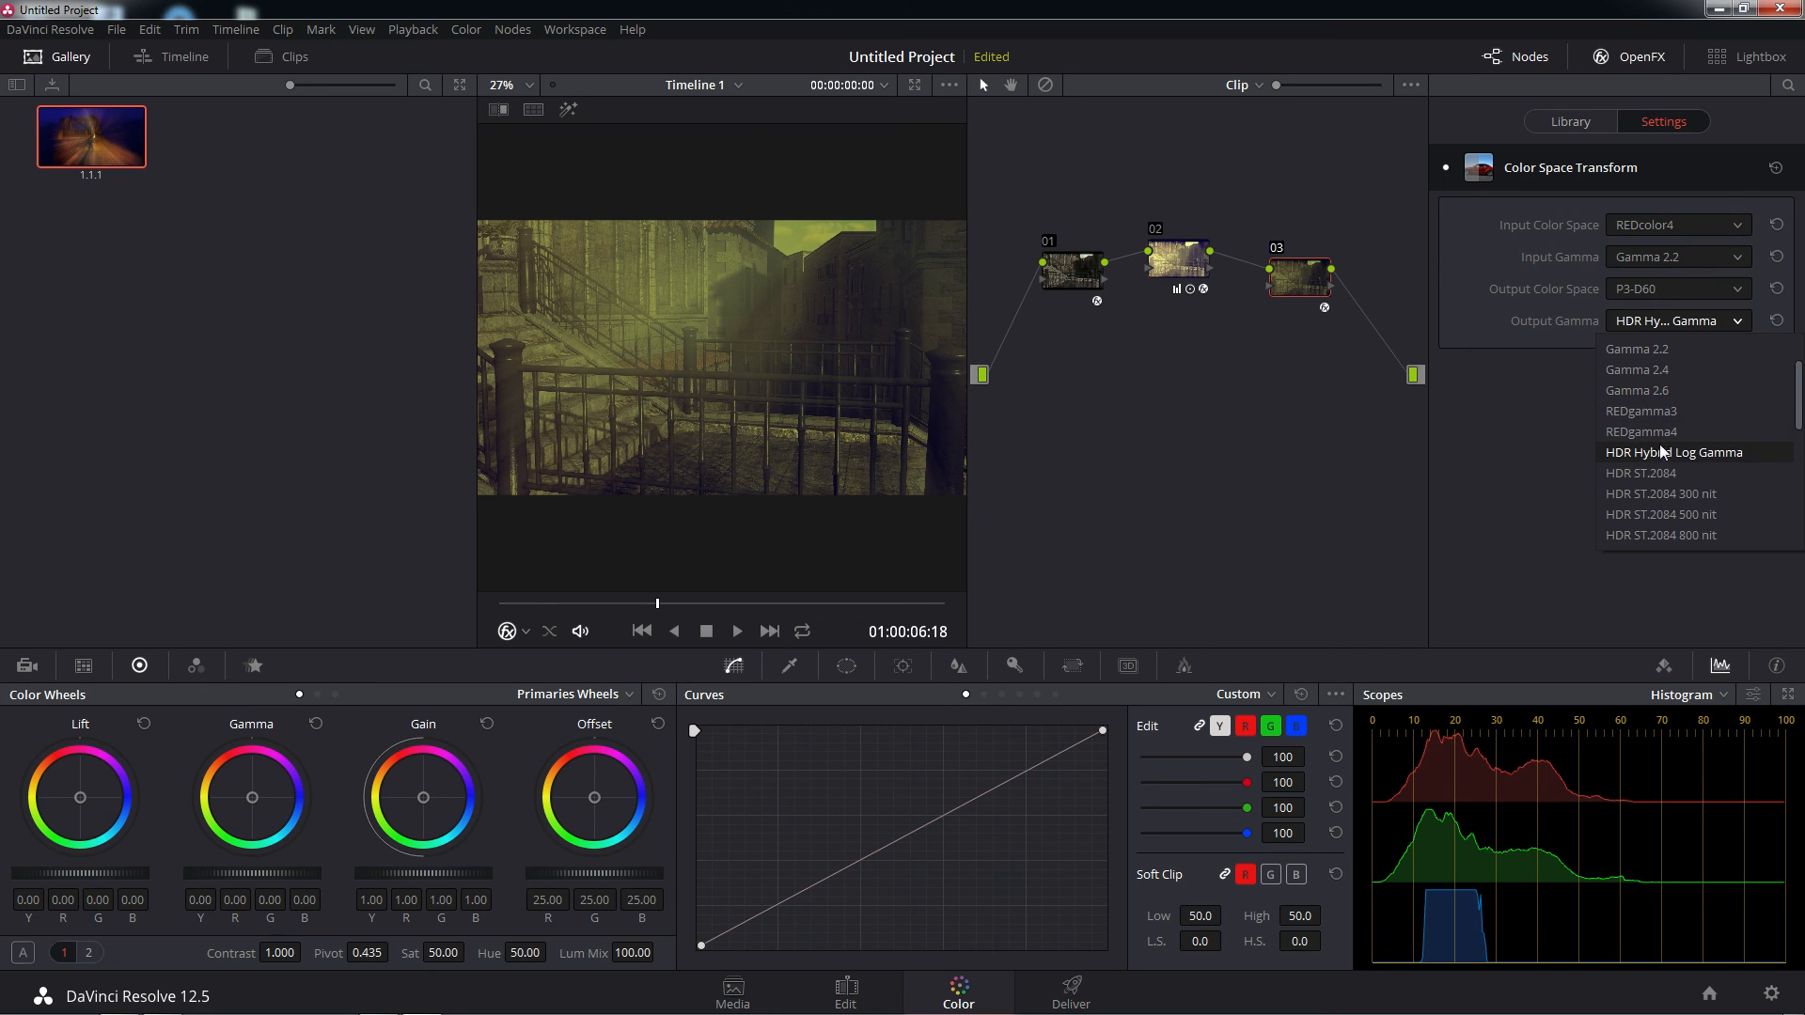
left_click(1655, 392)
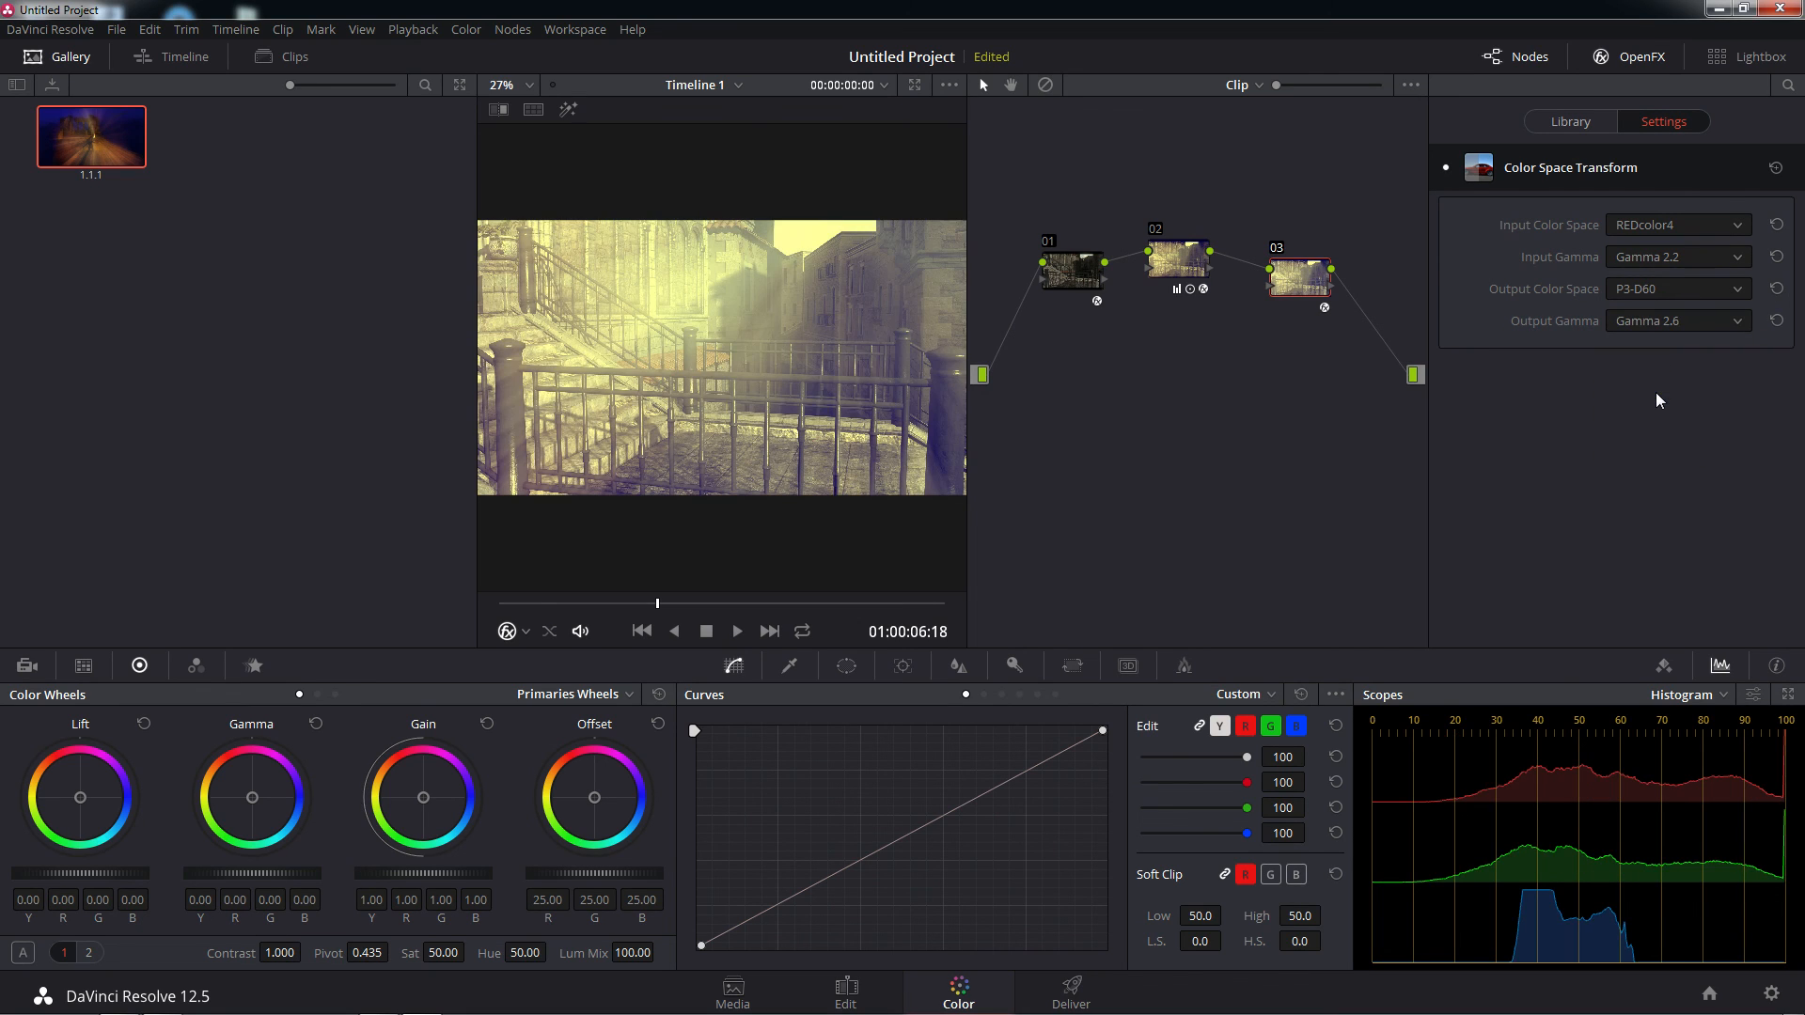
left_click(1741, 324)
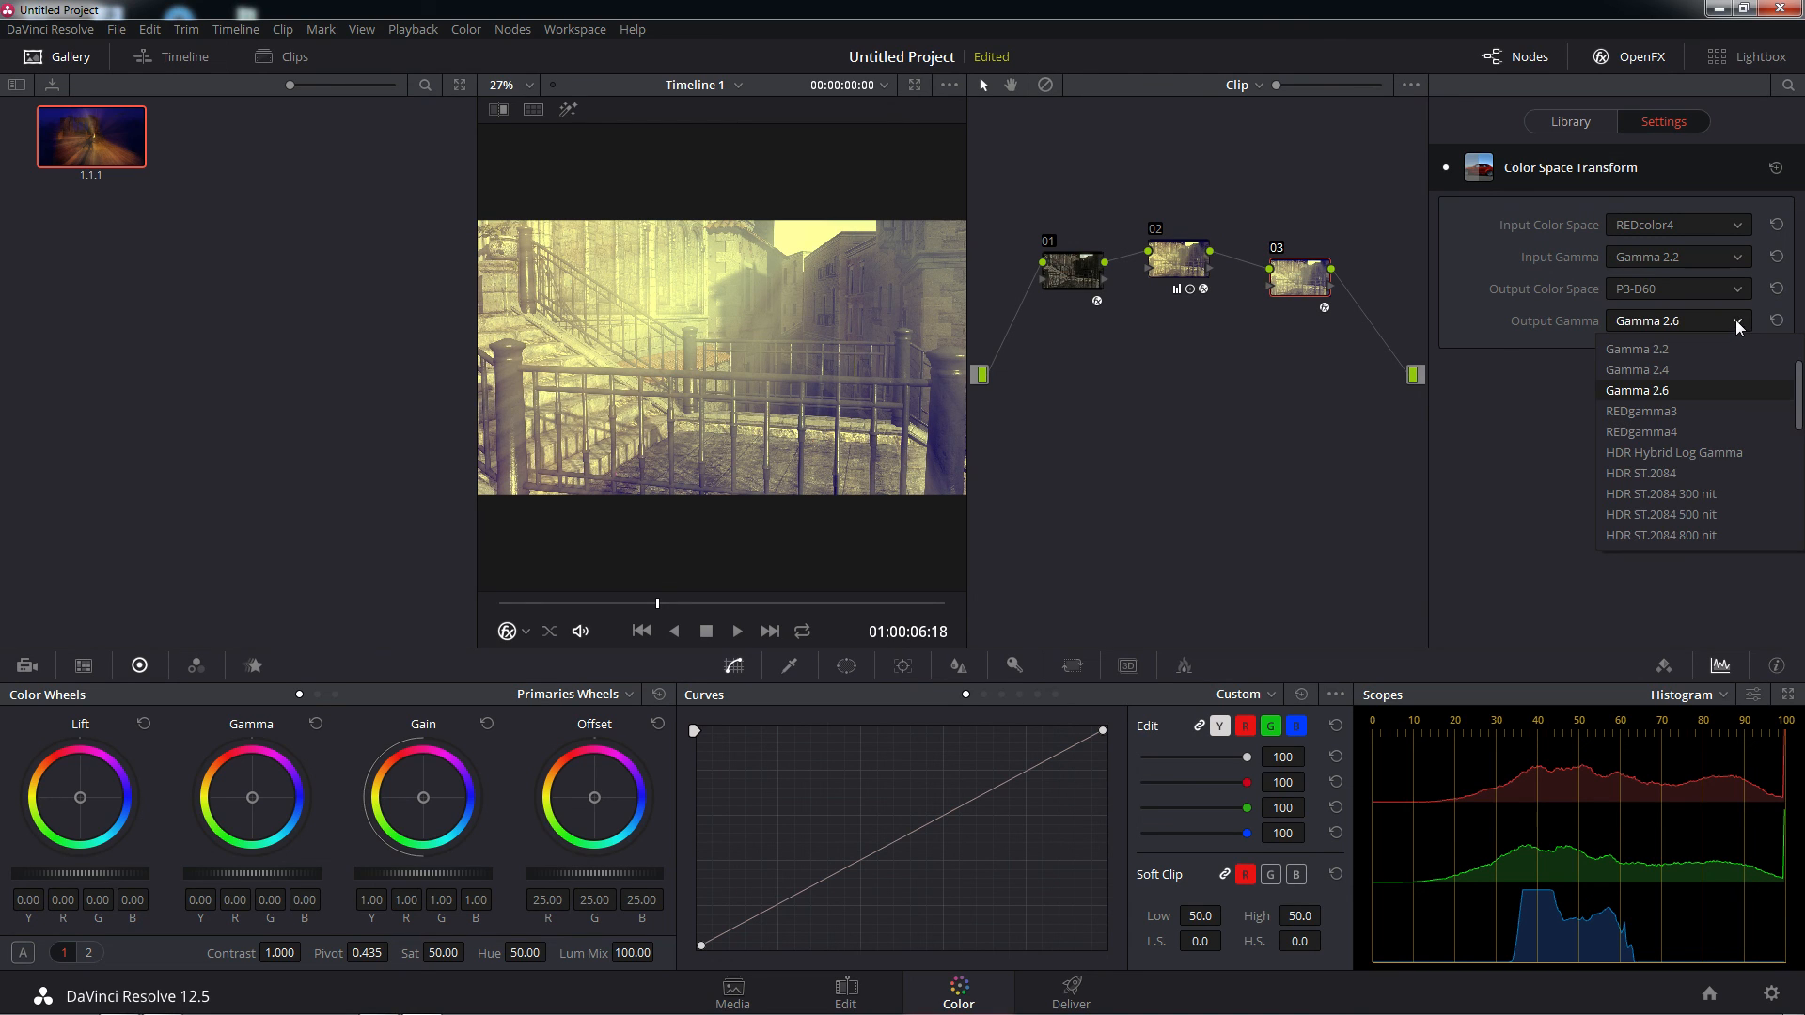
left_click(1668, 349)
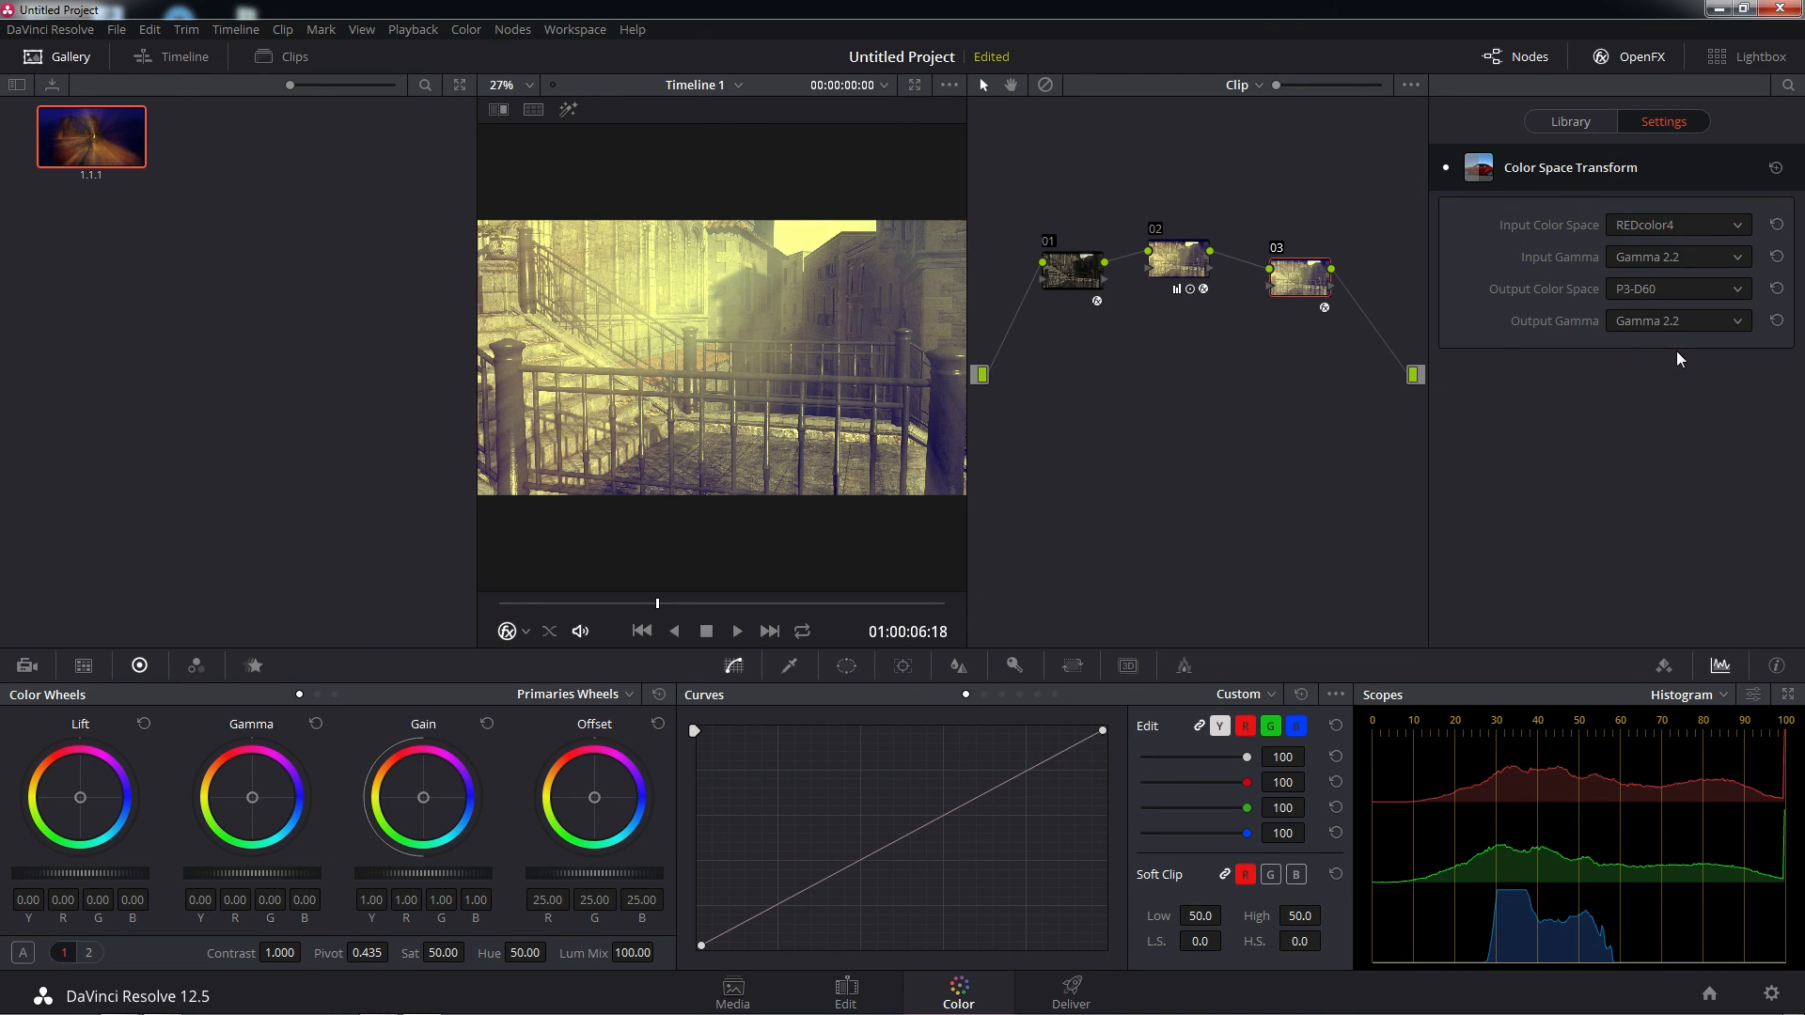
Set node 03's Output Gamma to Rec.709 and its Input Color Space to DRAGONcolor
left_click(1741, 326)
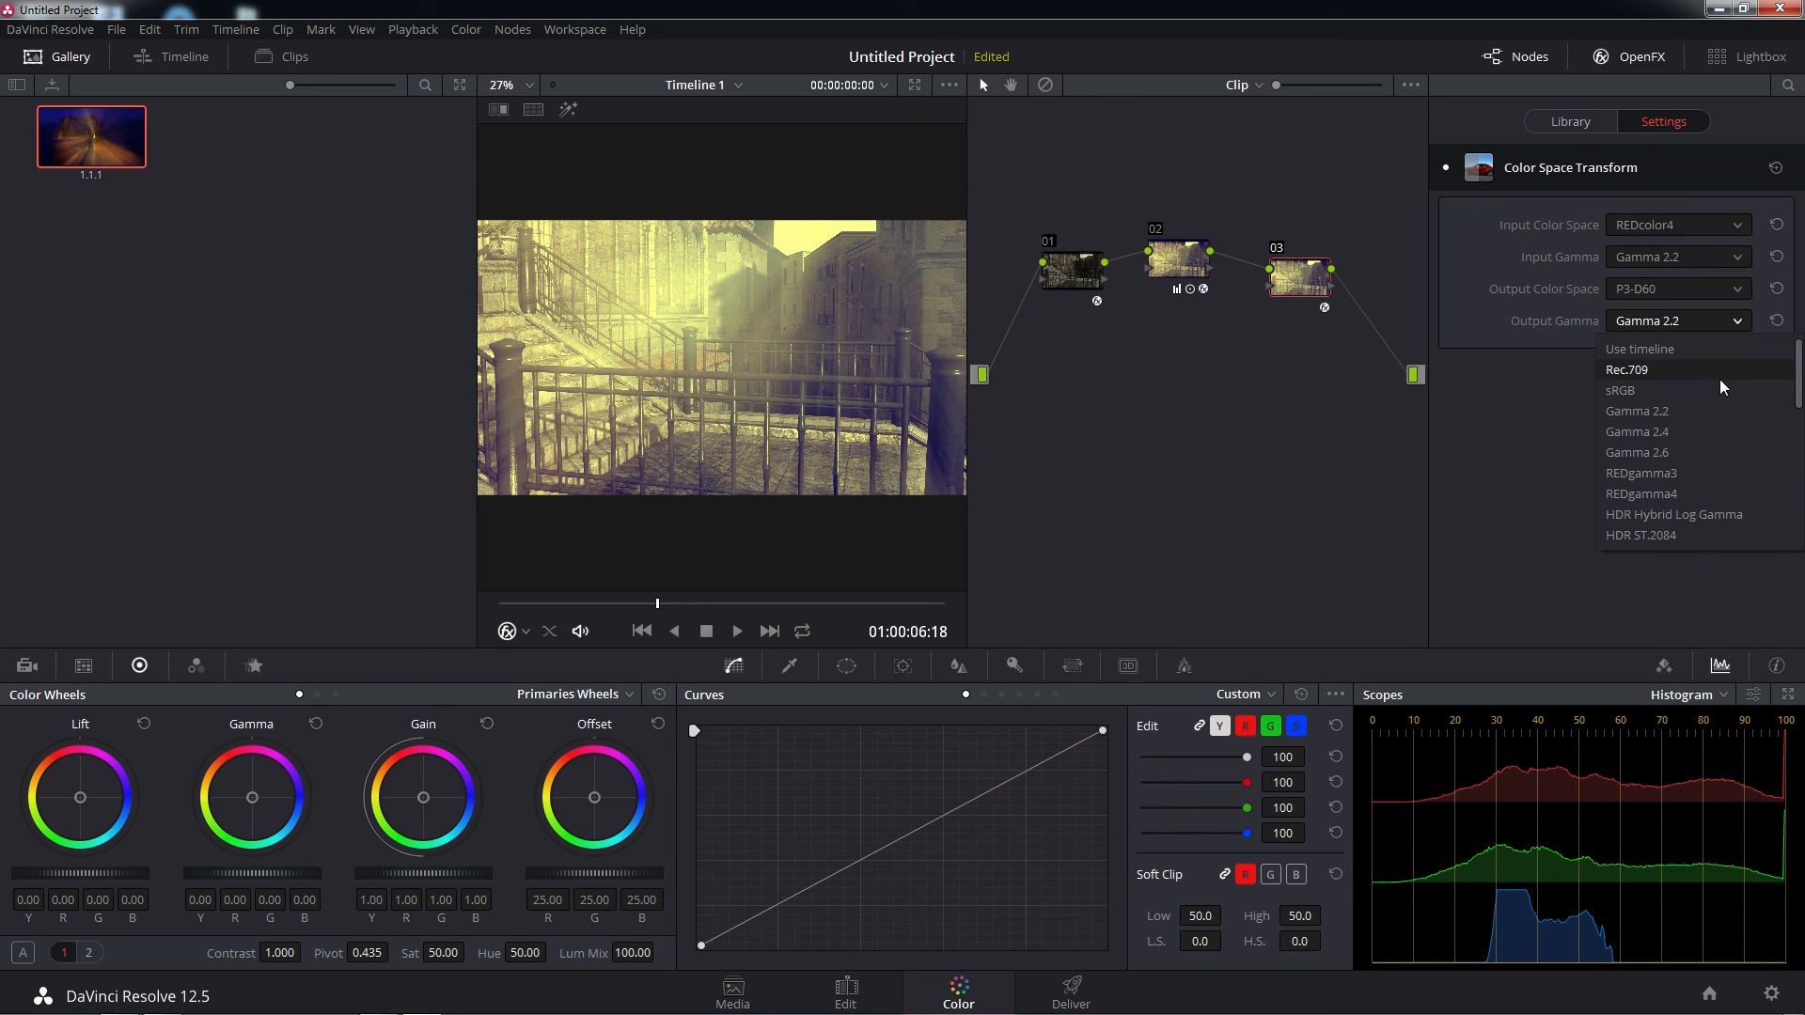
left_click(1639, 370)
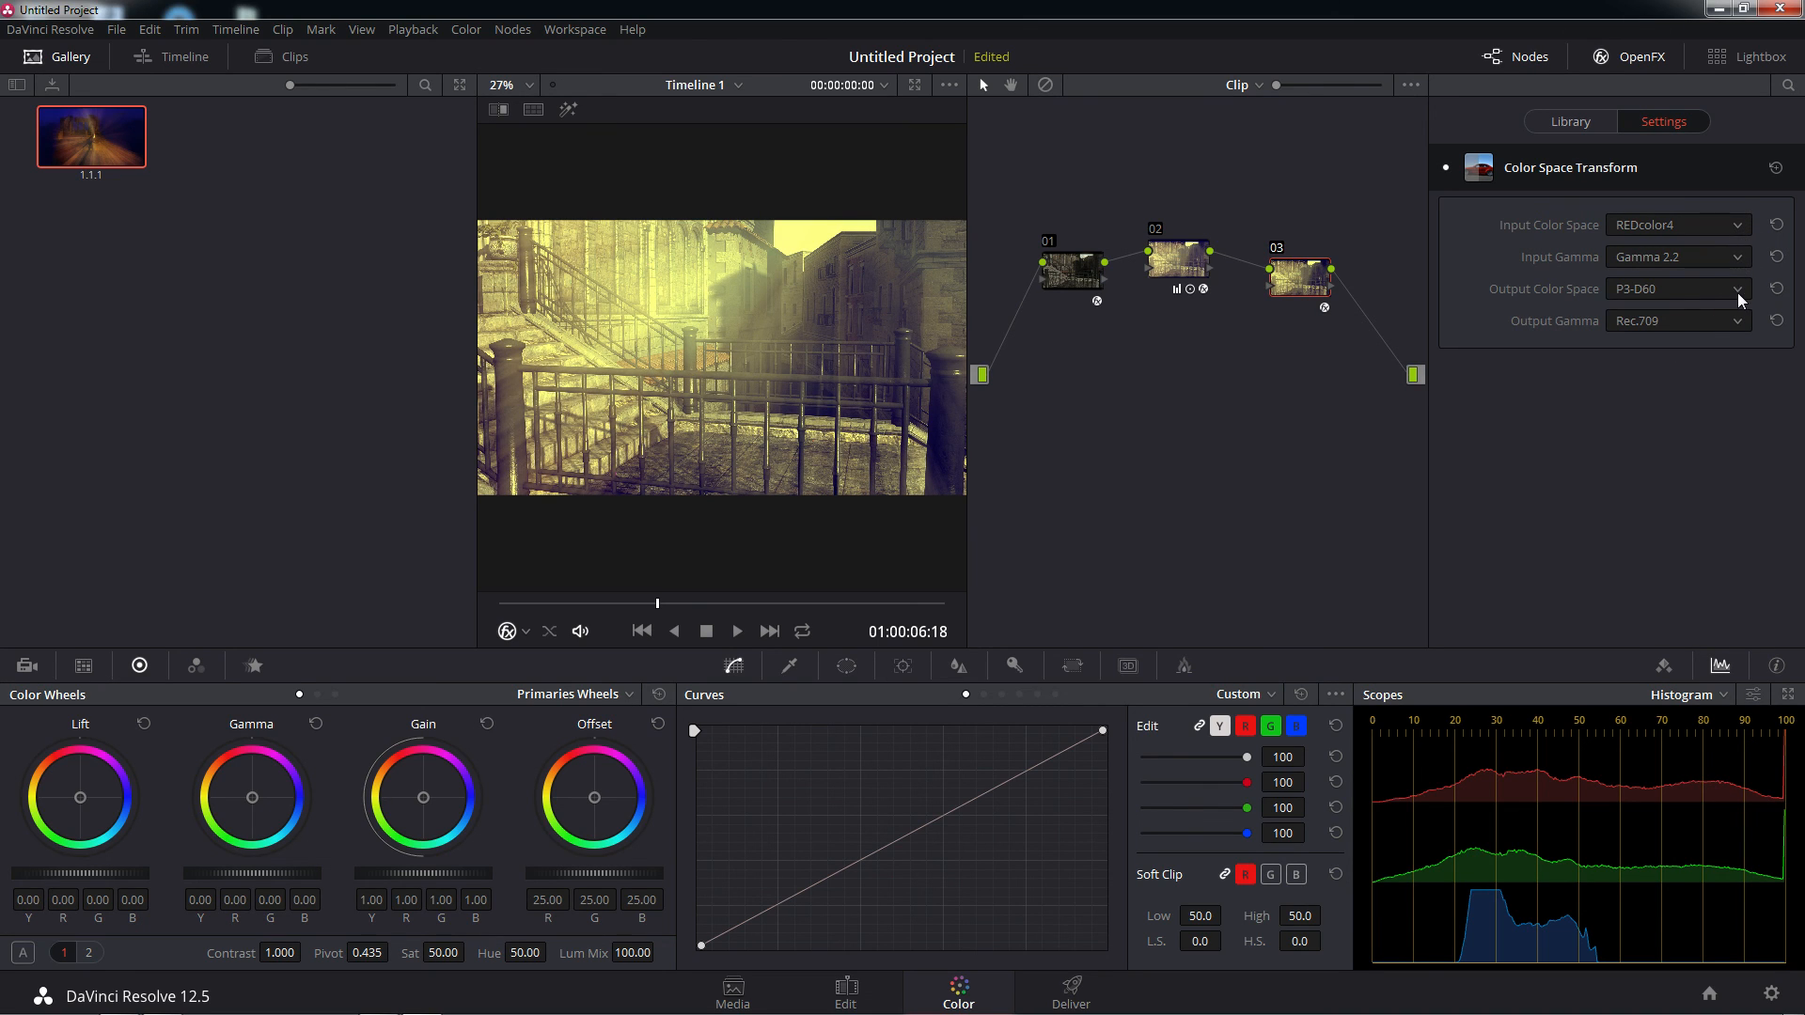
left_click(1737, 227)
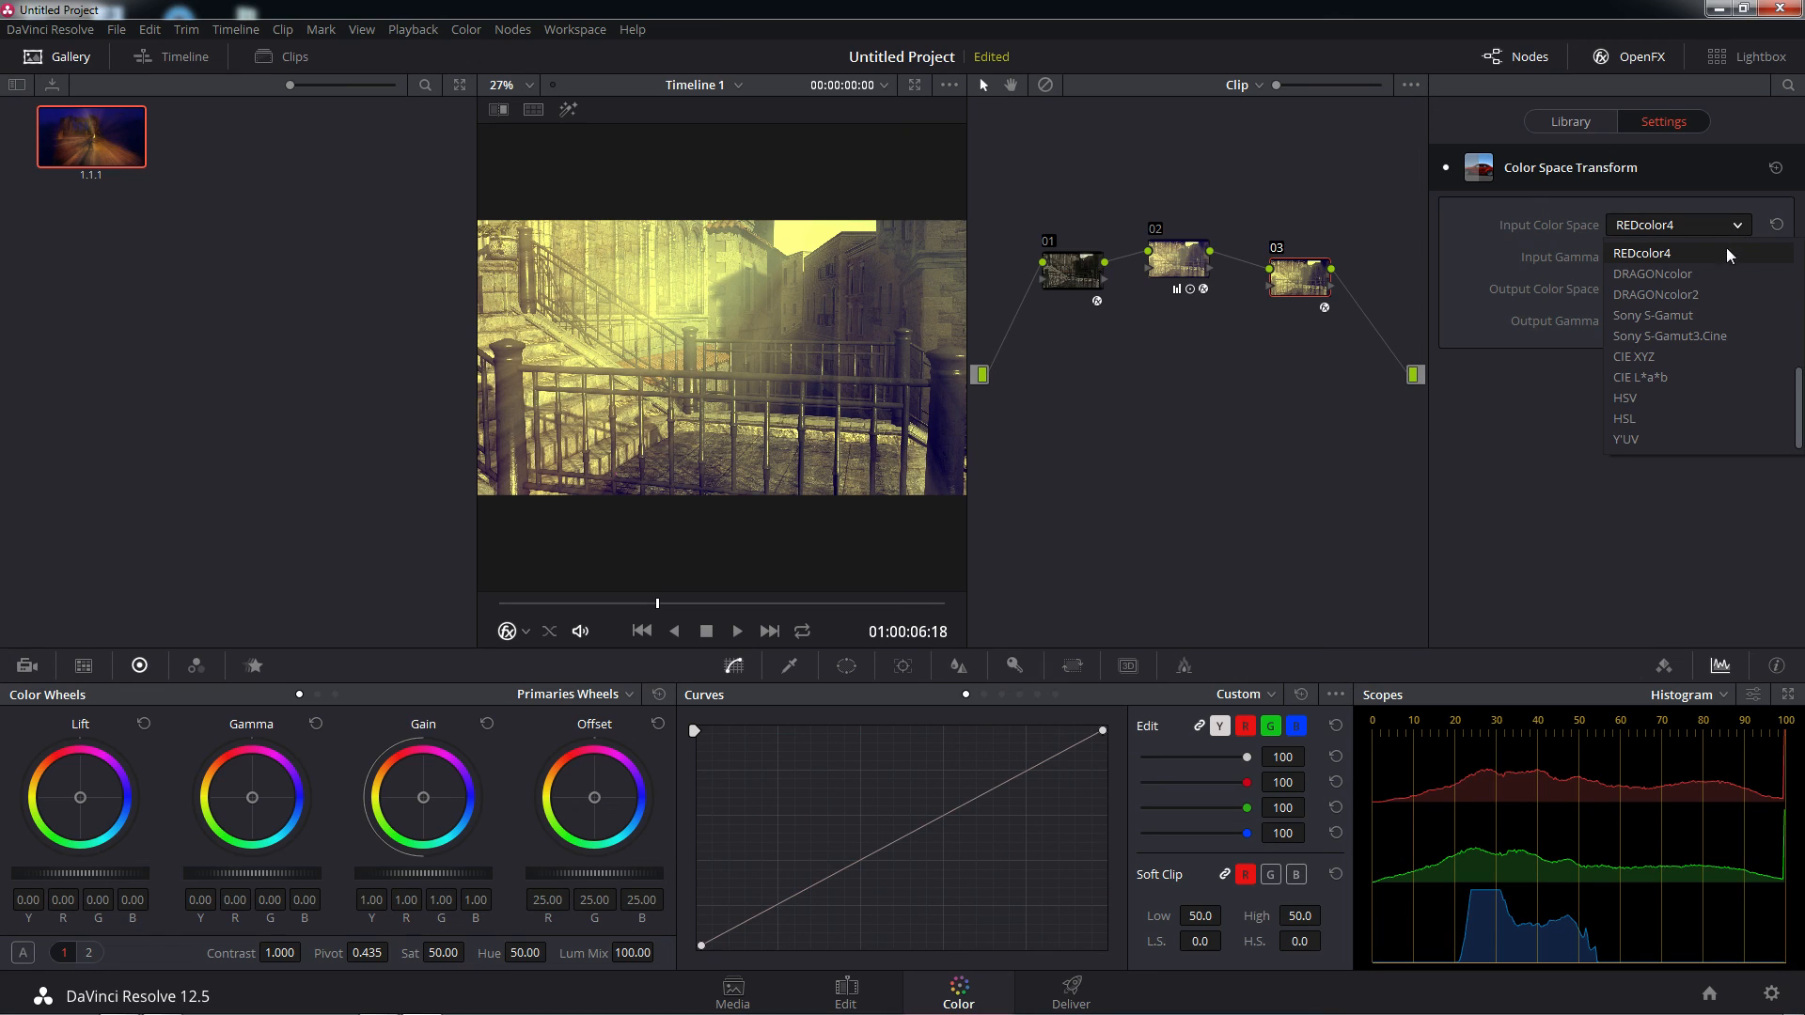
left_click(1689, 274)
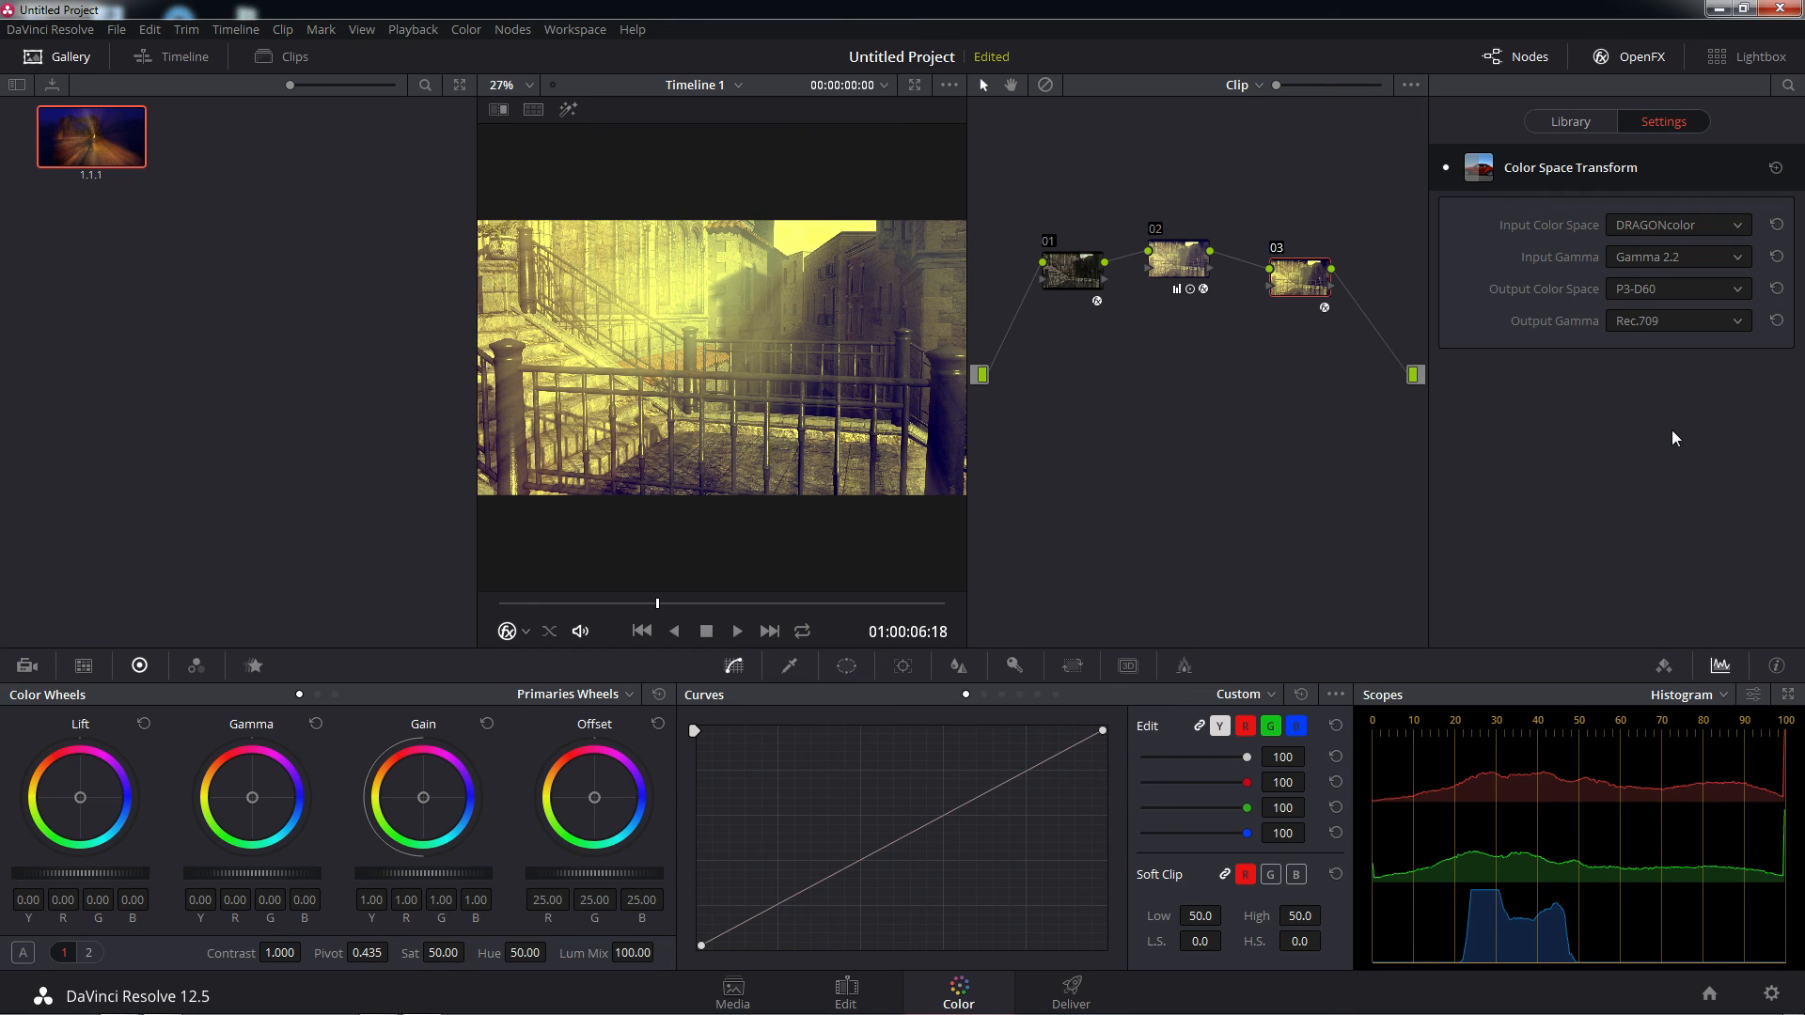
left_click(1568, 126)
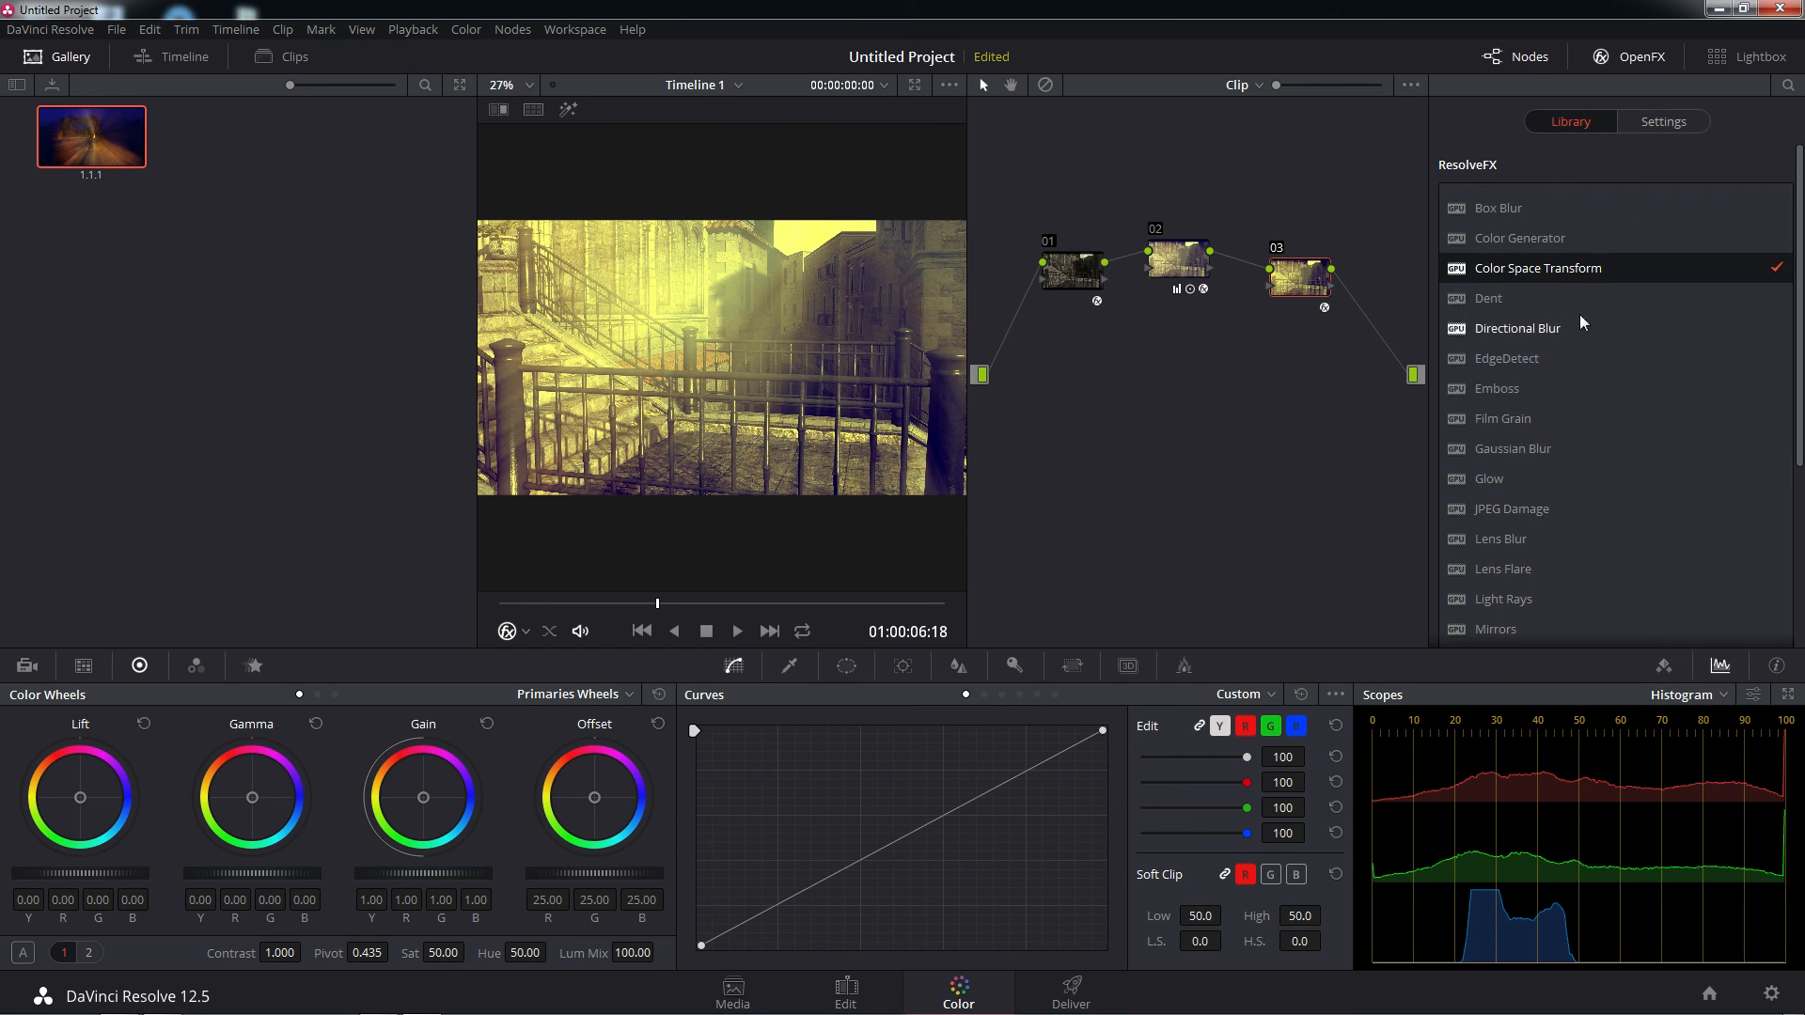
scroll(1559, 313, "down", 3)
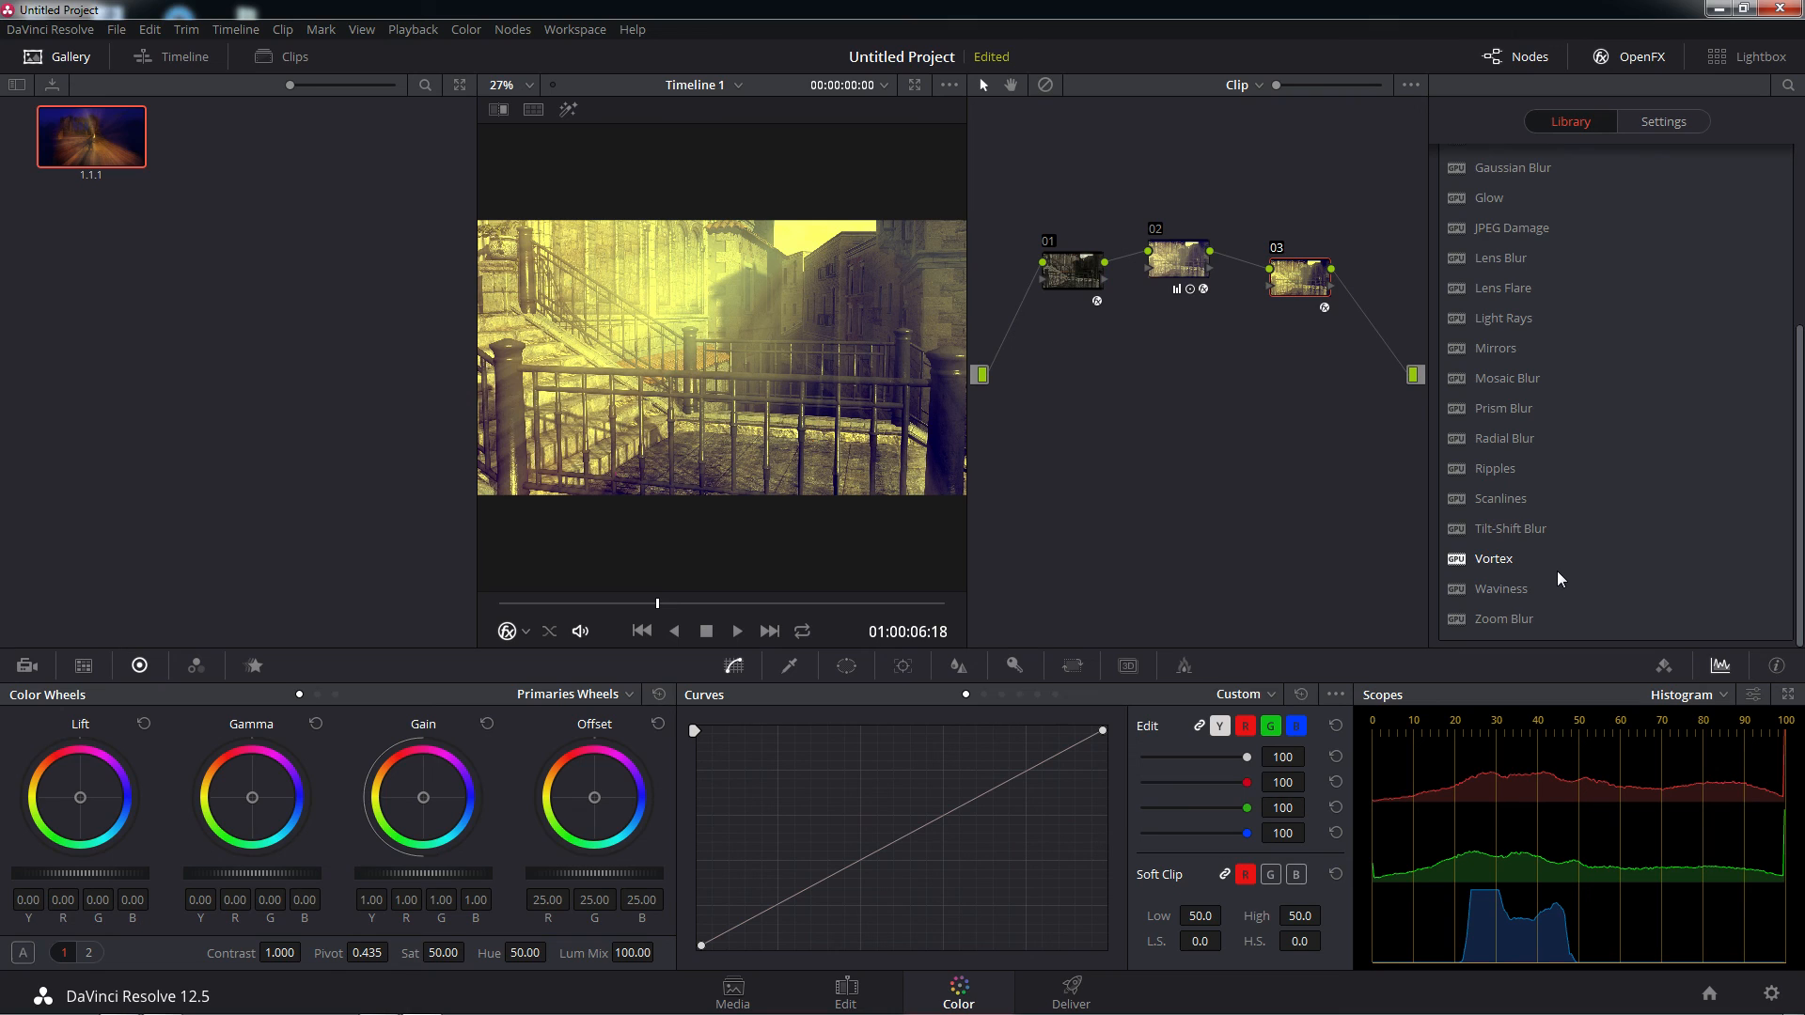
scroll(1557, 572, "up", 3)
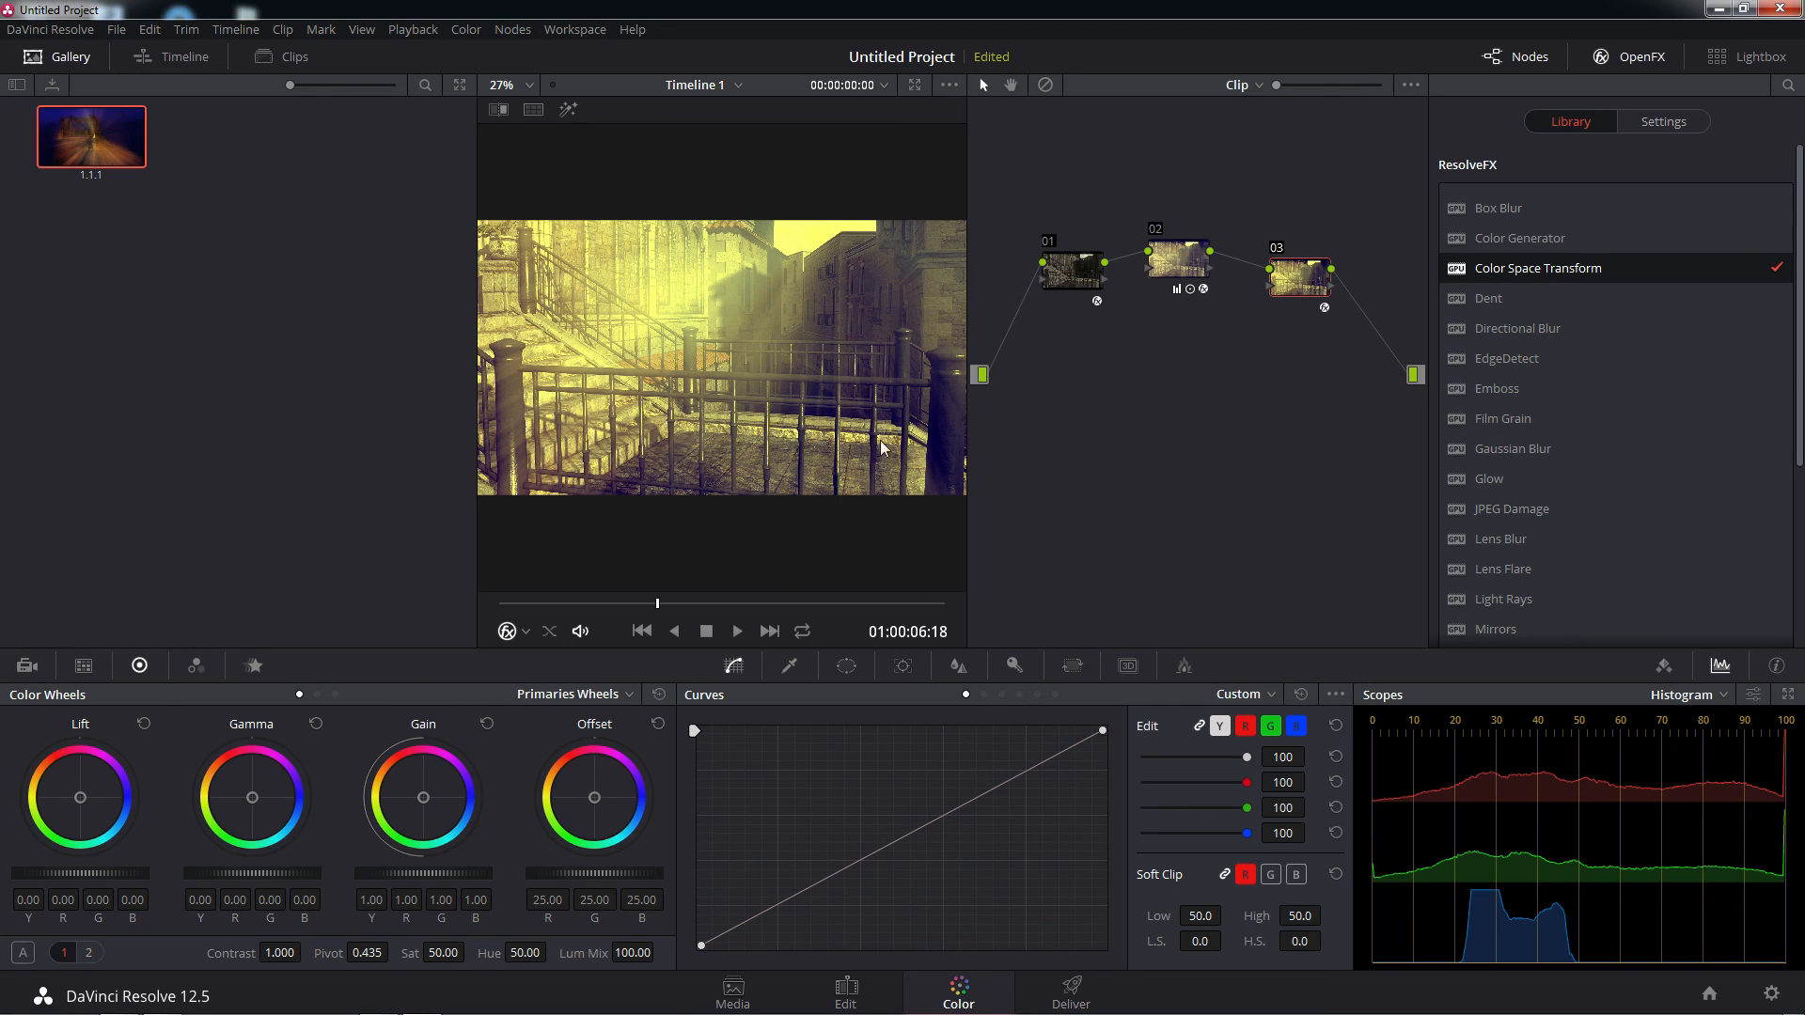
Grab a still of the graded MedStreet frame and start its export to the desktop's ! Active Project folder
right_click(770, 372)
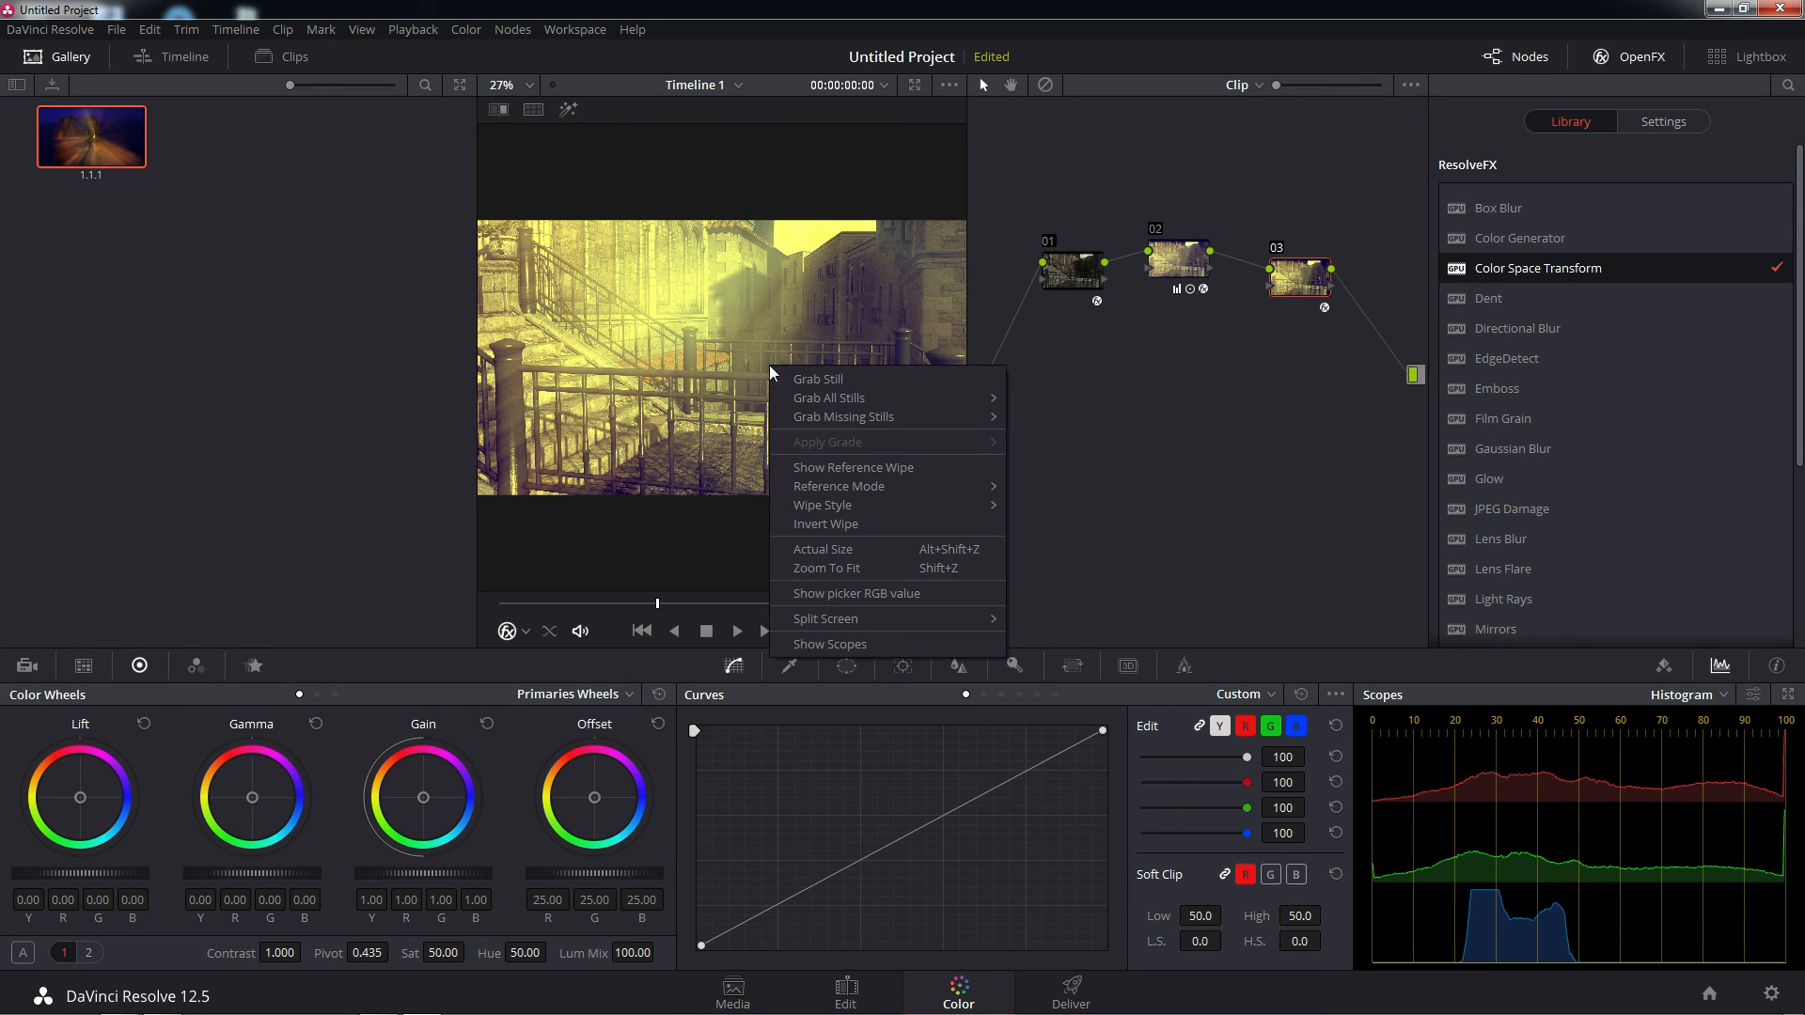
left_click(805, 378)
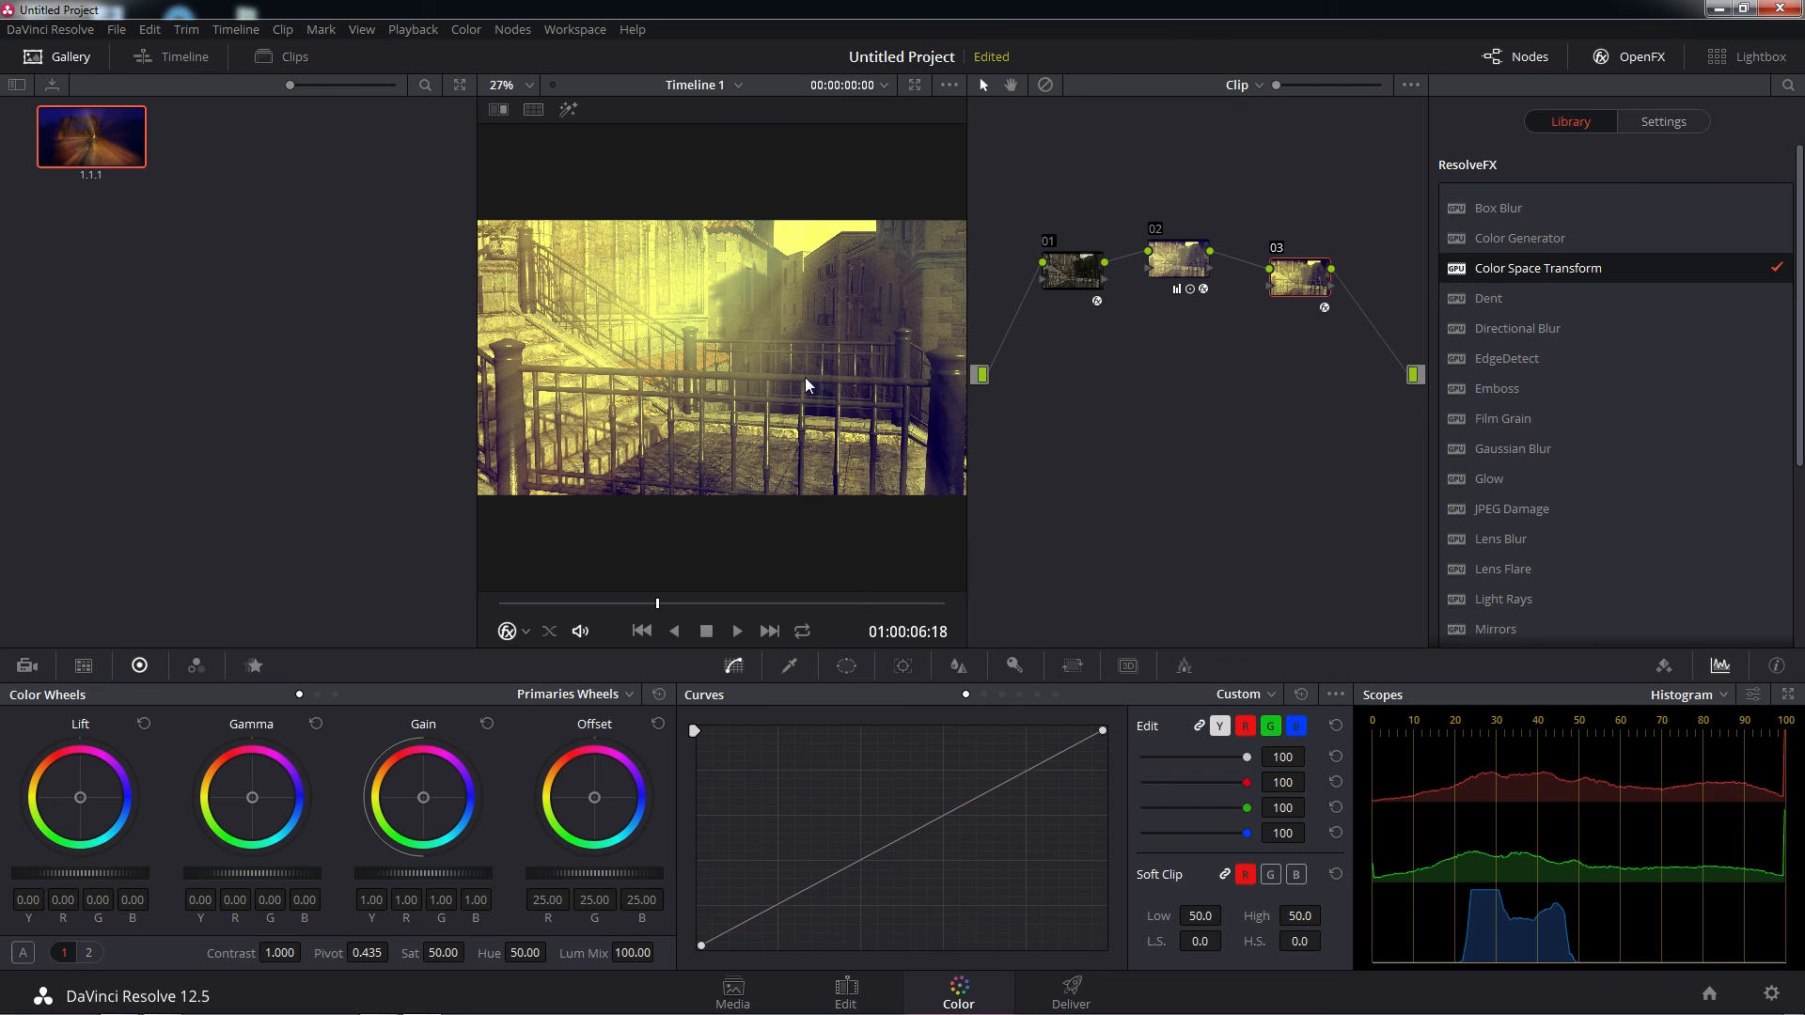
right_click(251, 154)
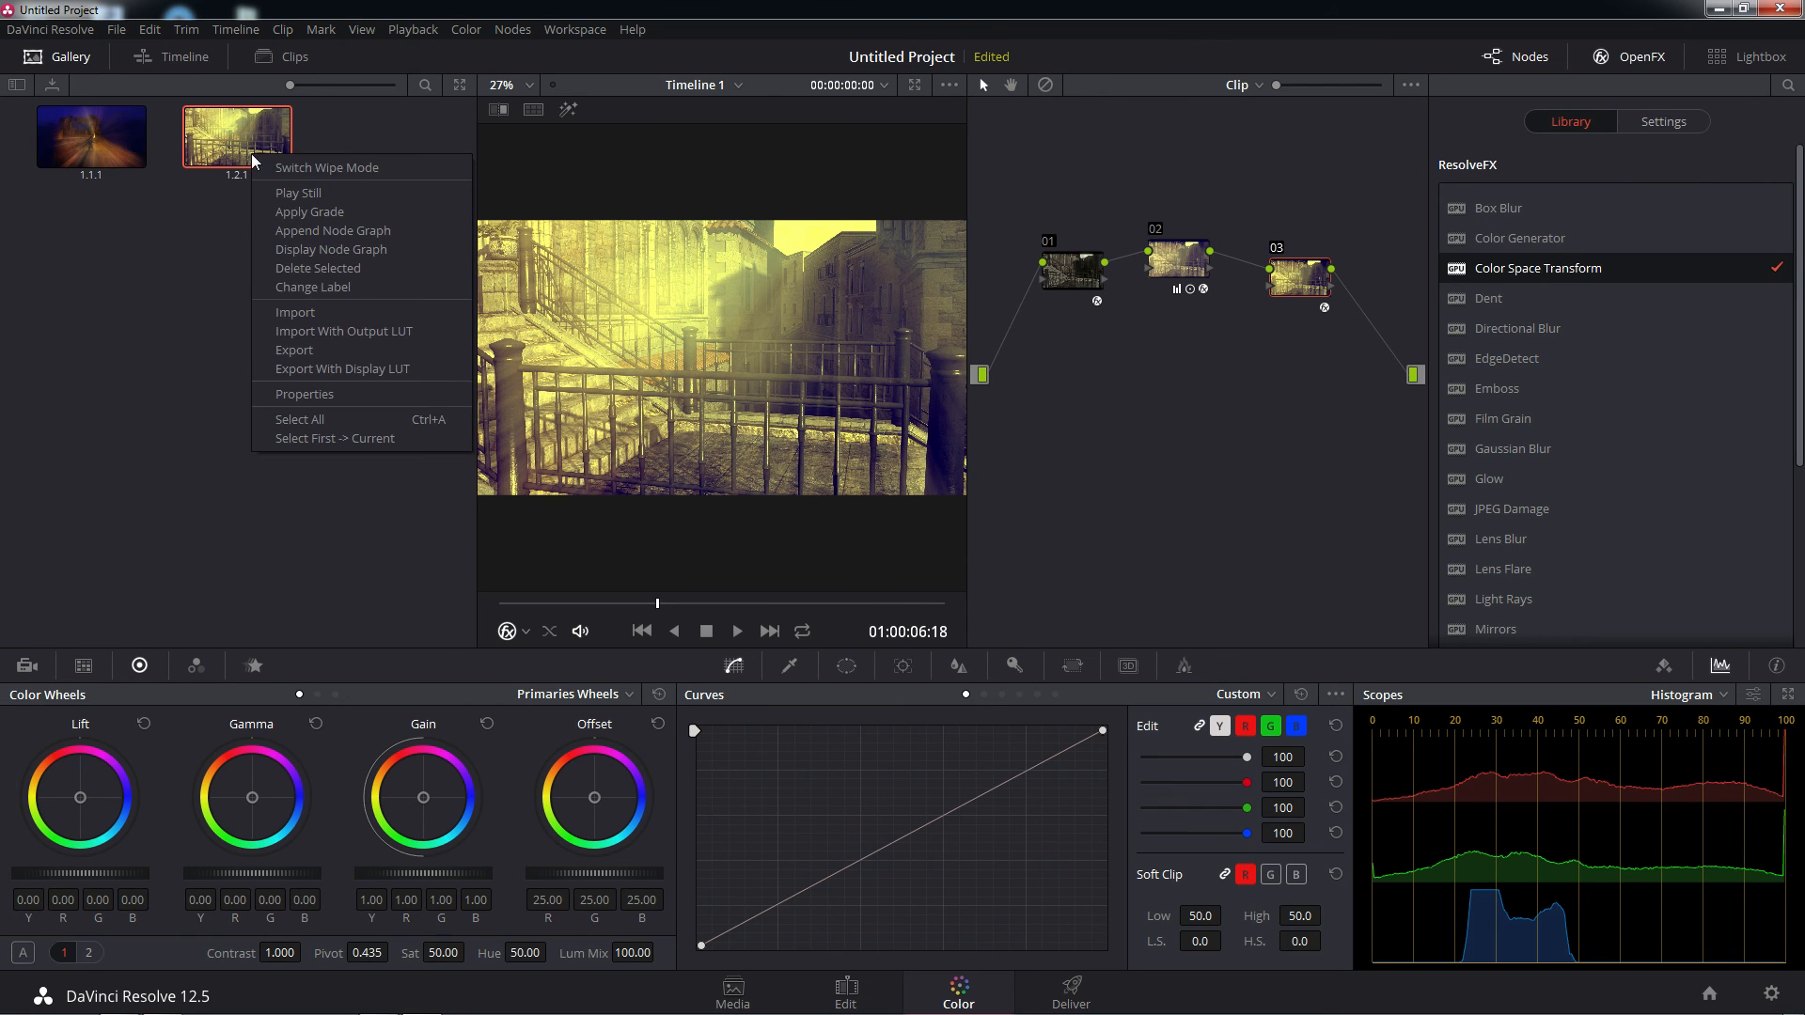
left_click(309, 348)
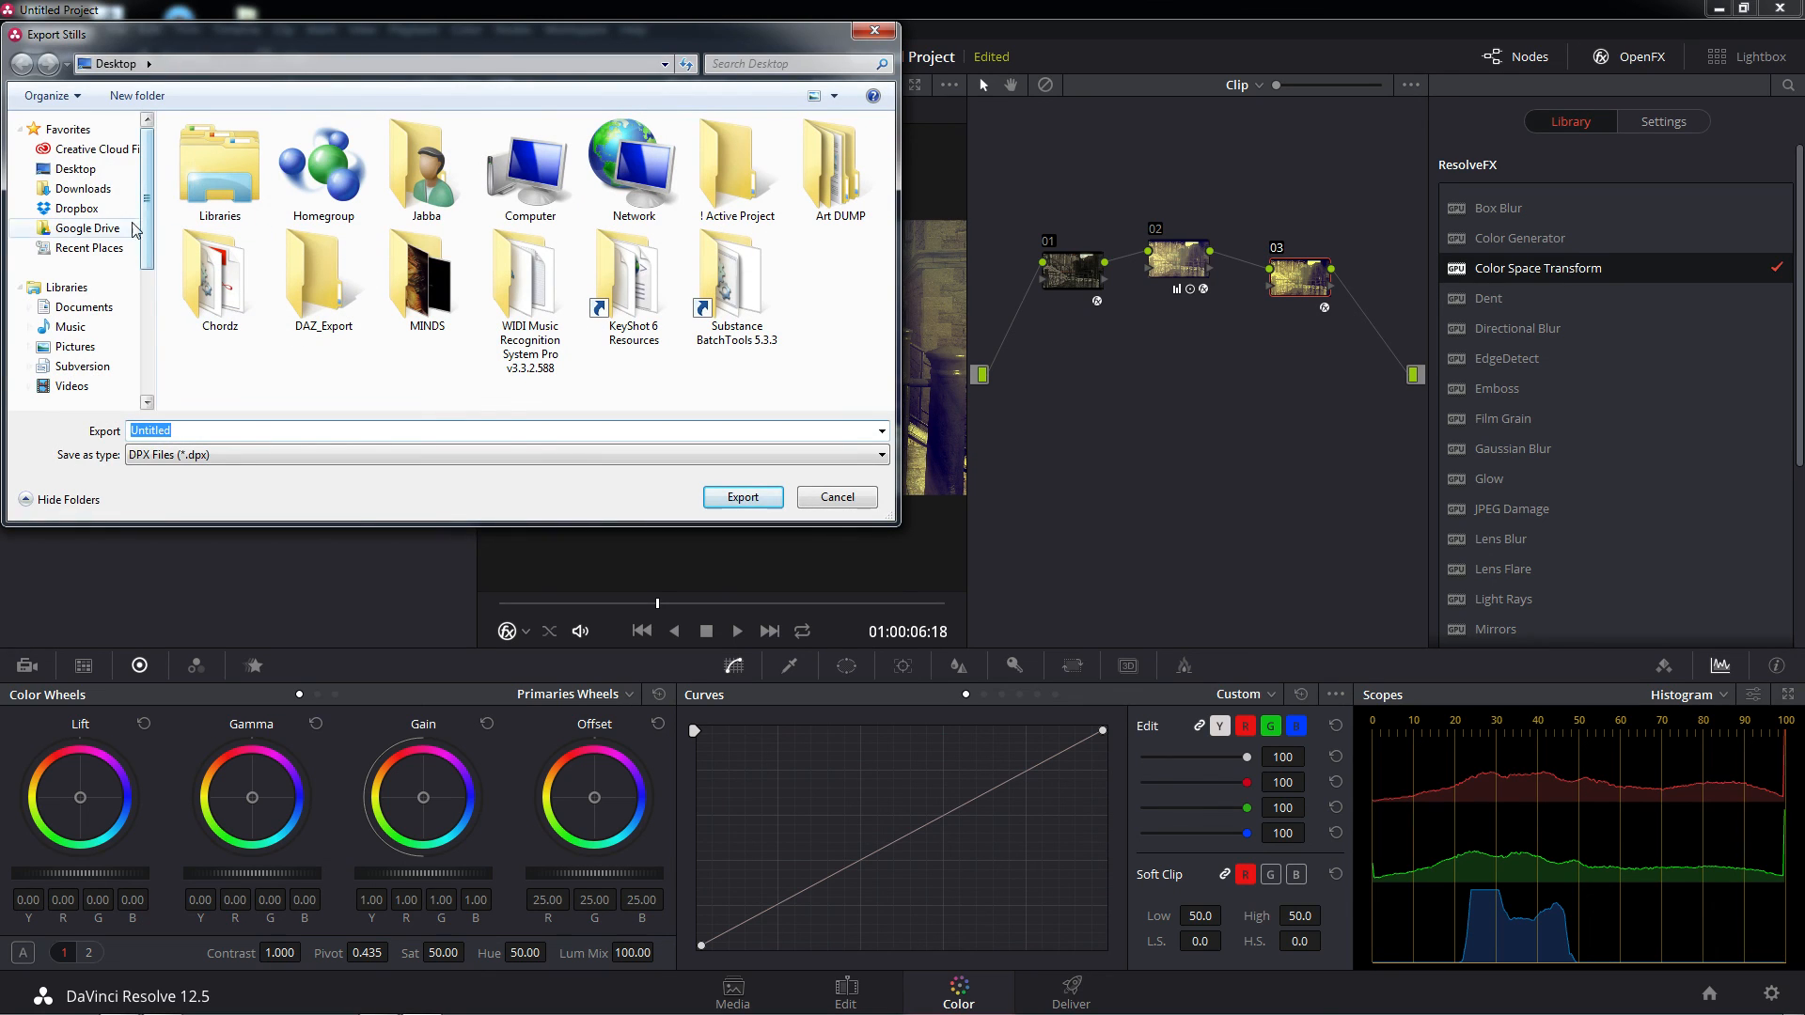
left_click(87, 170)
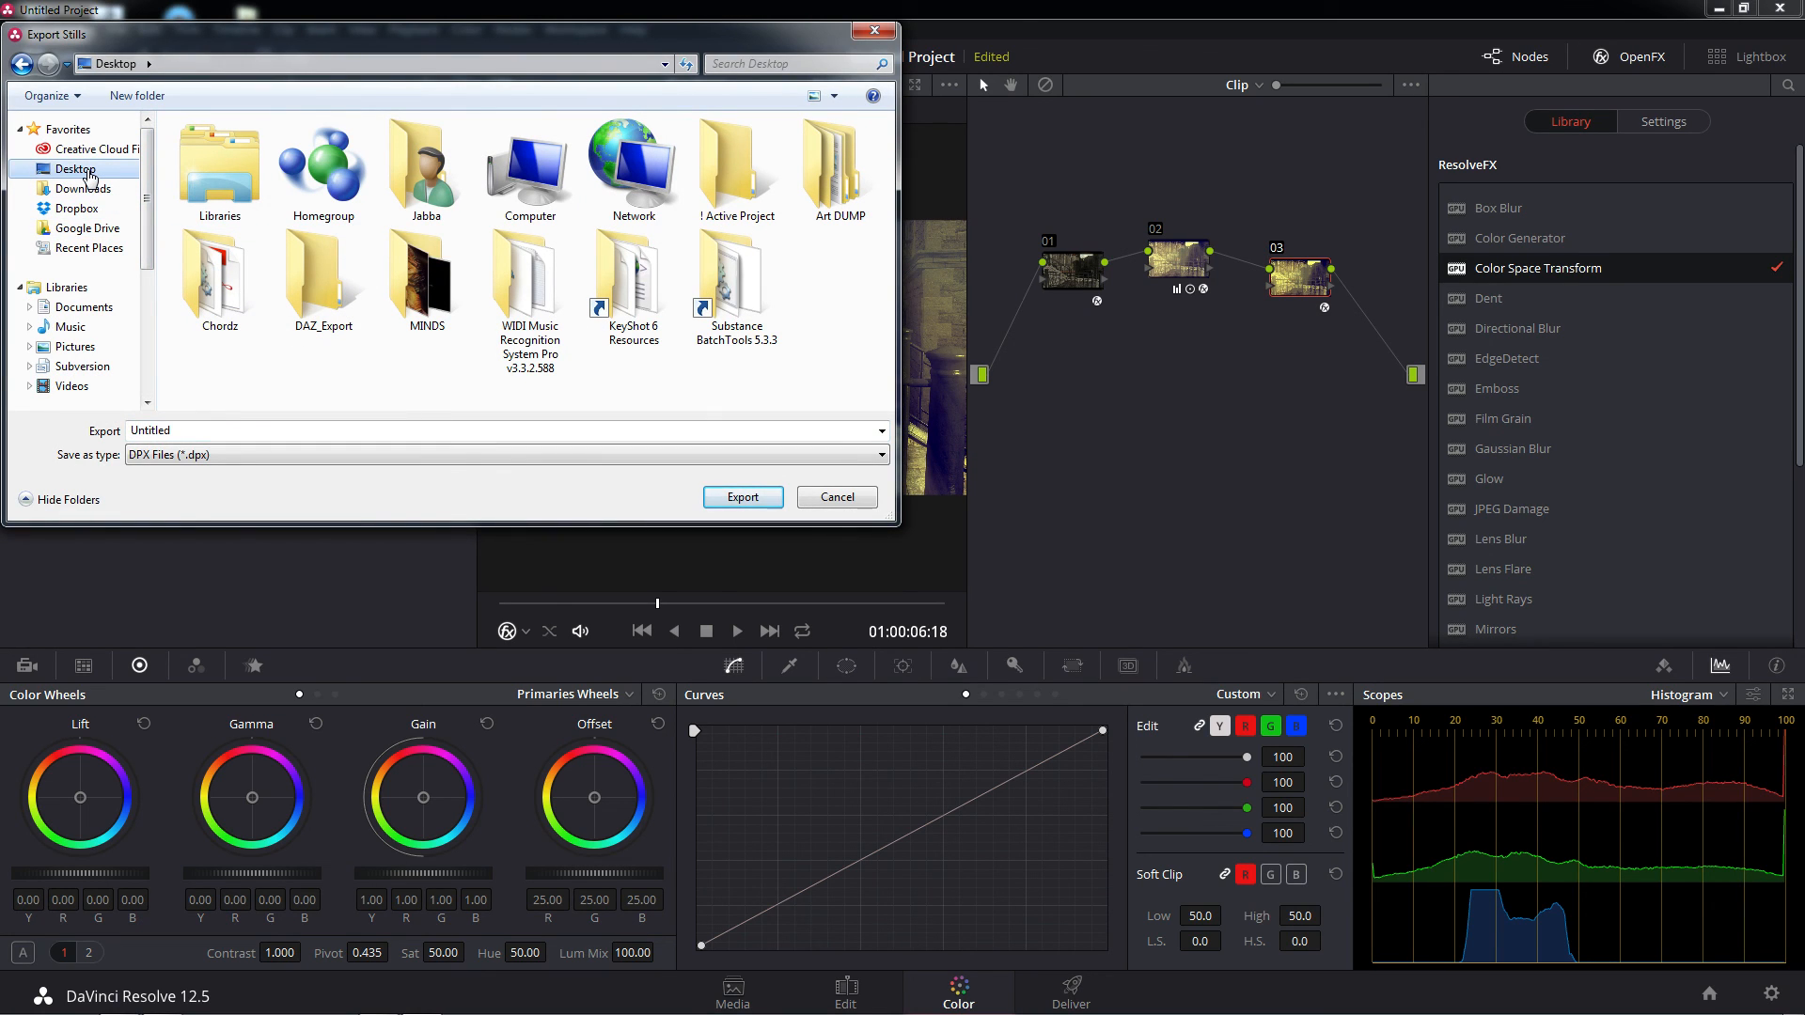
double_click(718, 171)
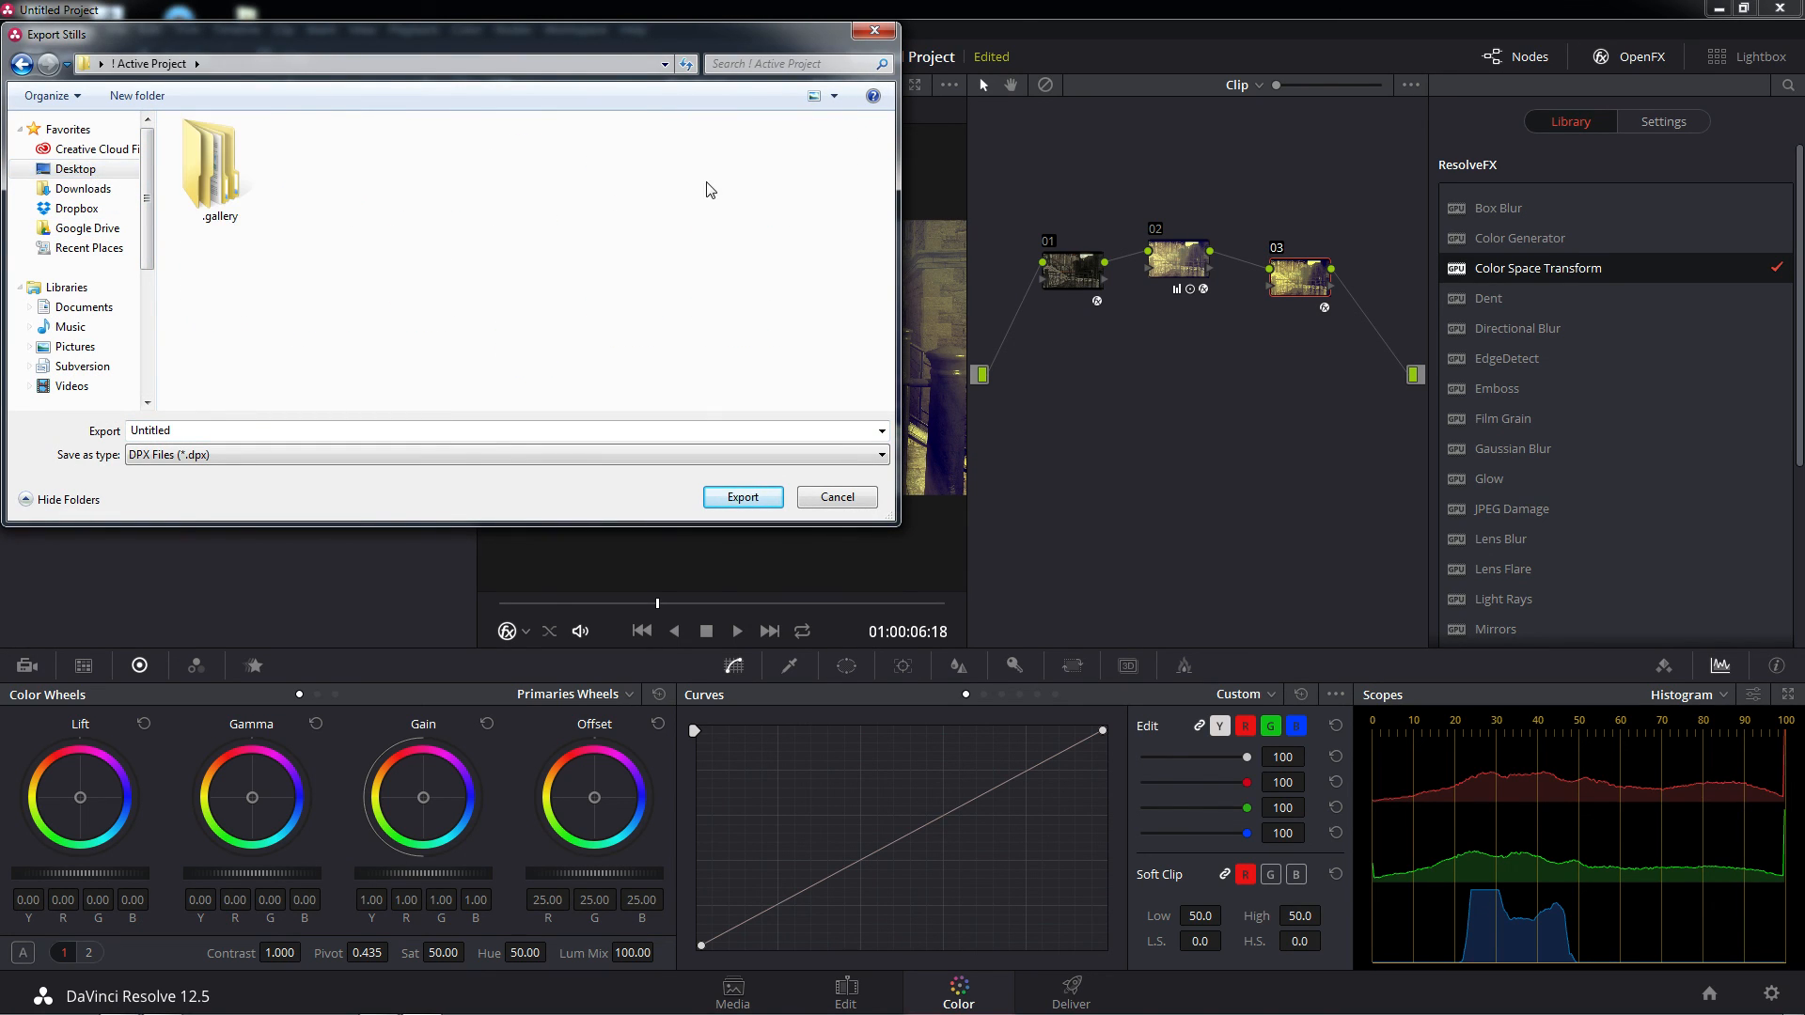
Export the grabbed still in PNG format under the name MedStreet2
left_click(384, 455)
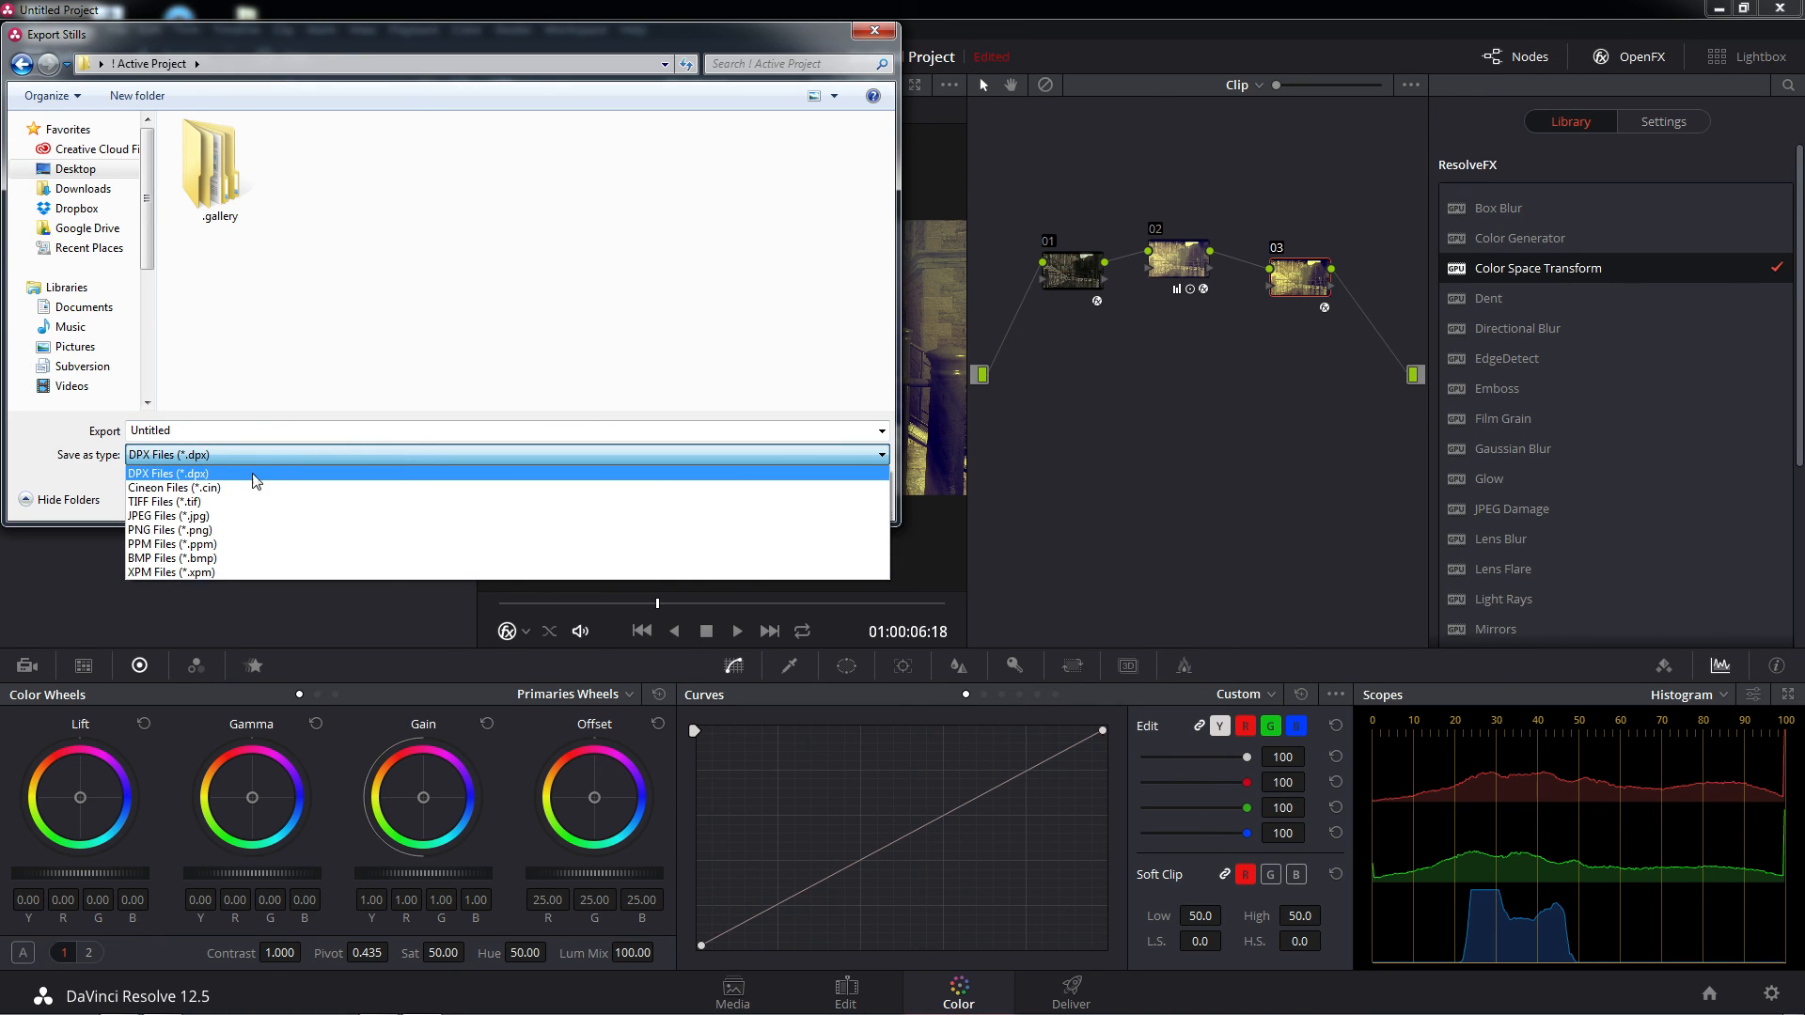
left_click(182, 530)
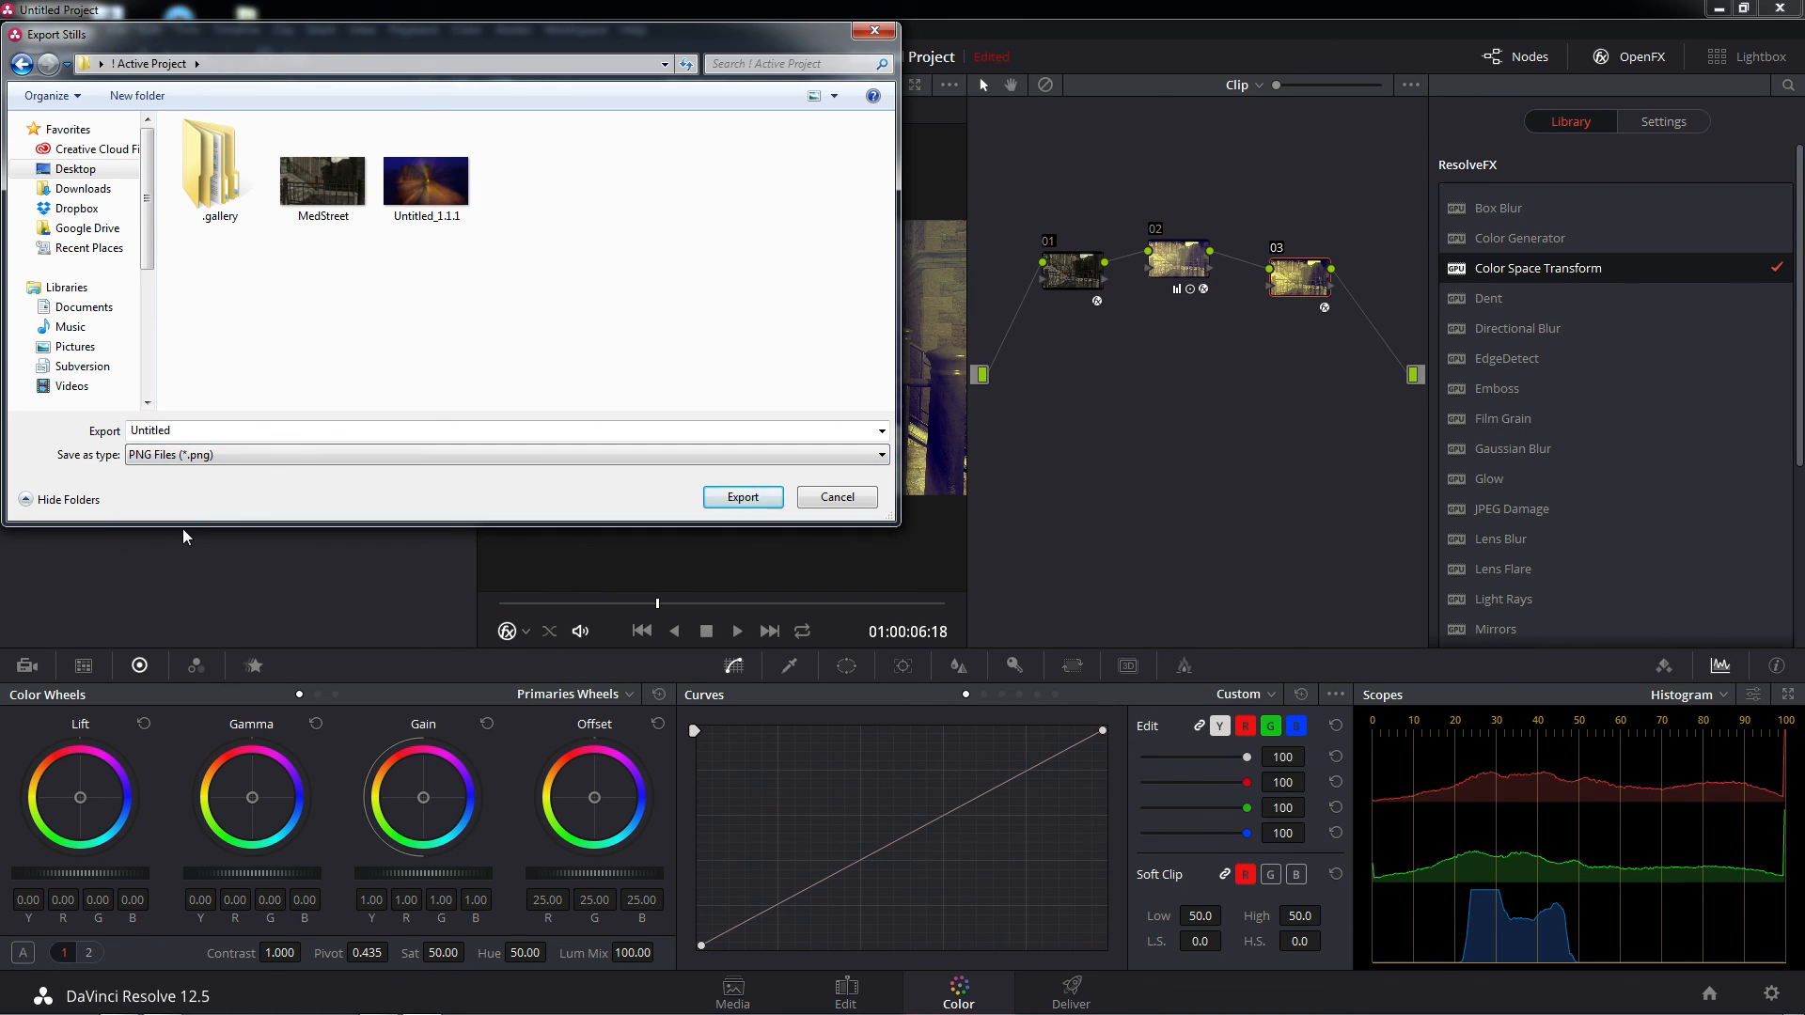
left_click(324, 173)
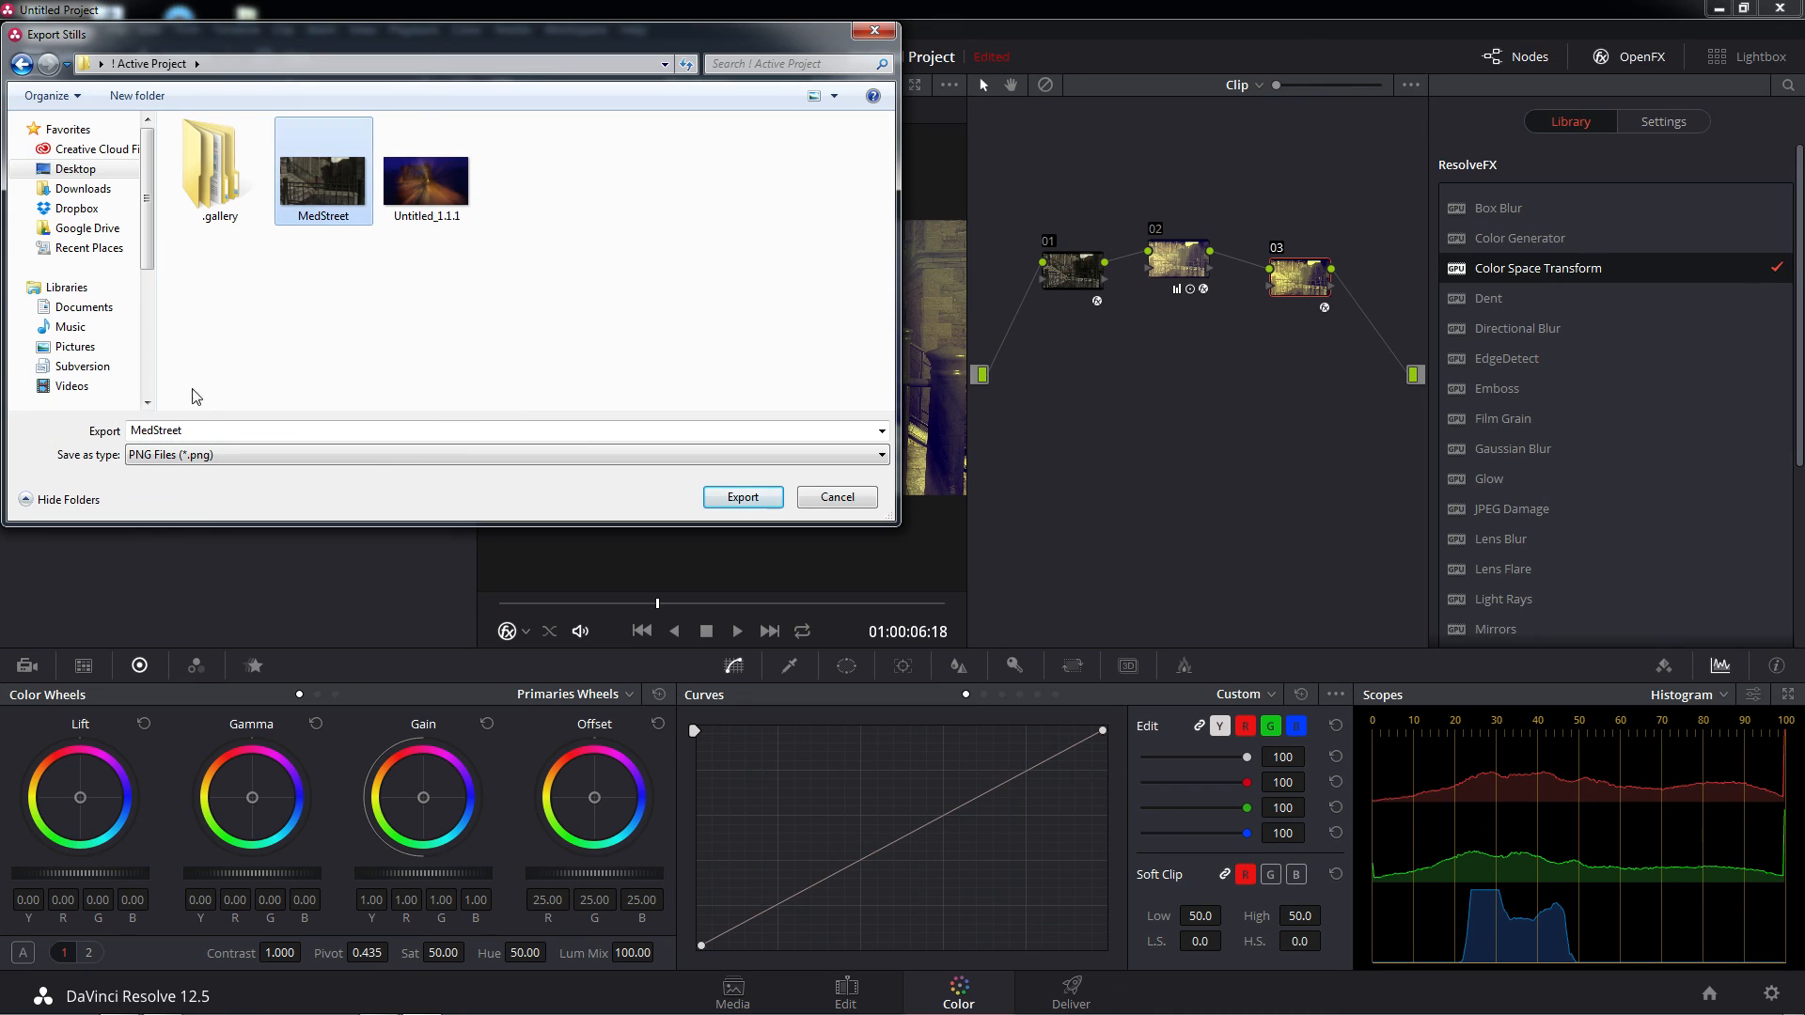
left_click(208, 430)
left_click(217, 432)
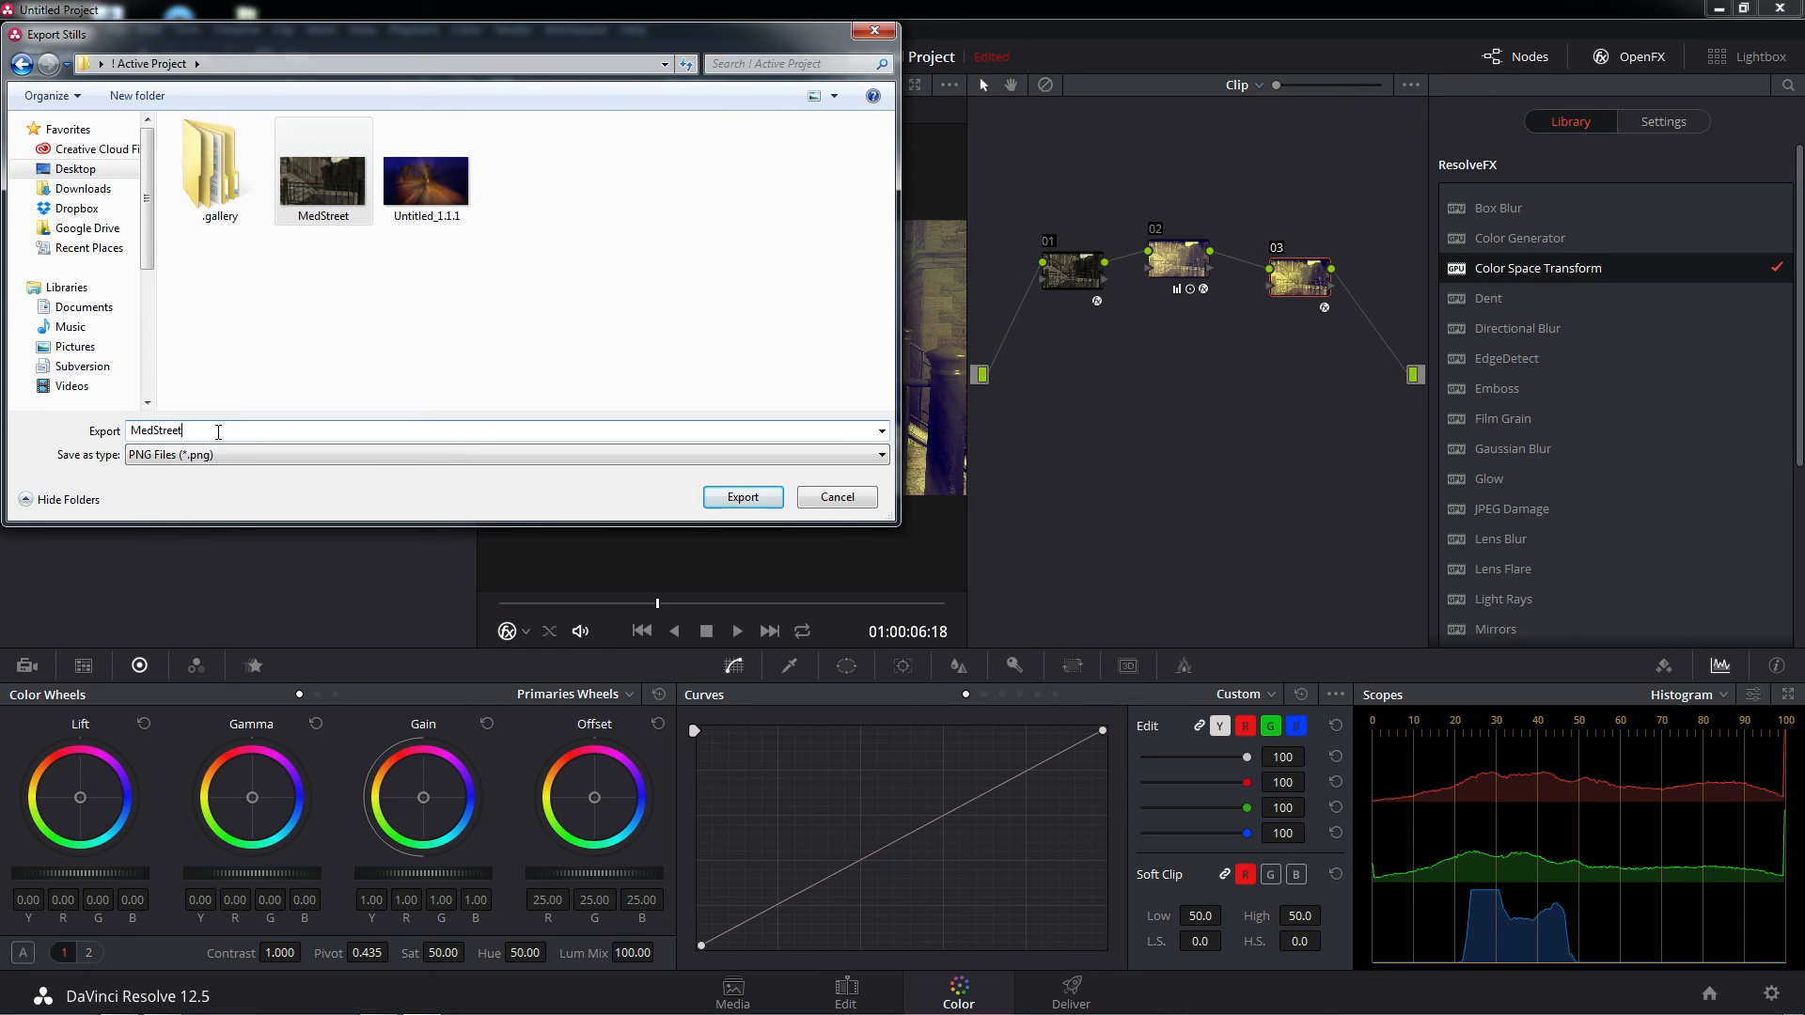
type("2")
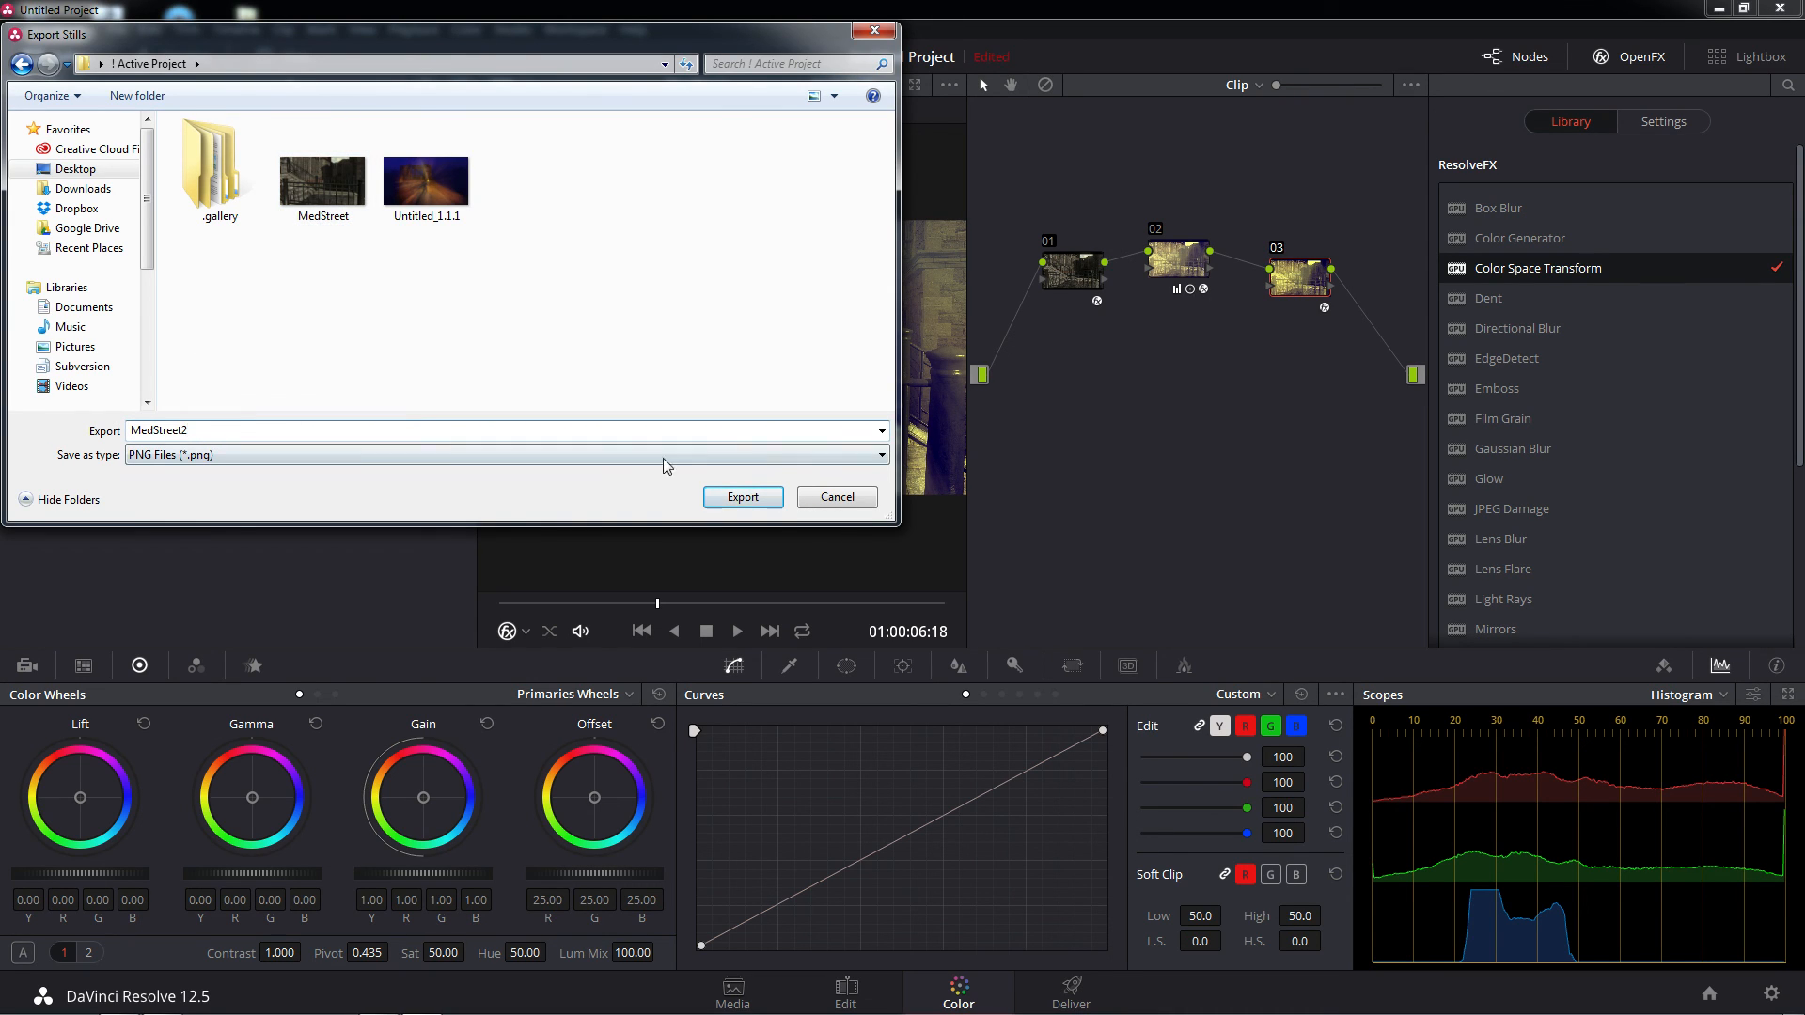
left_click(726, 498)
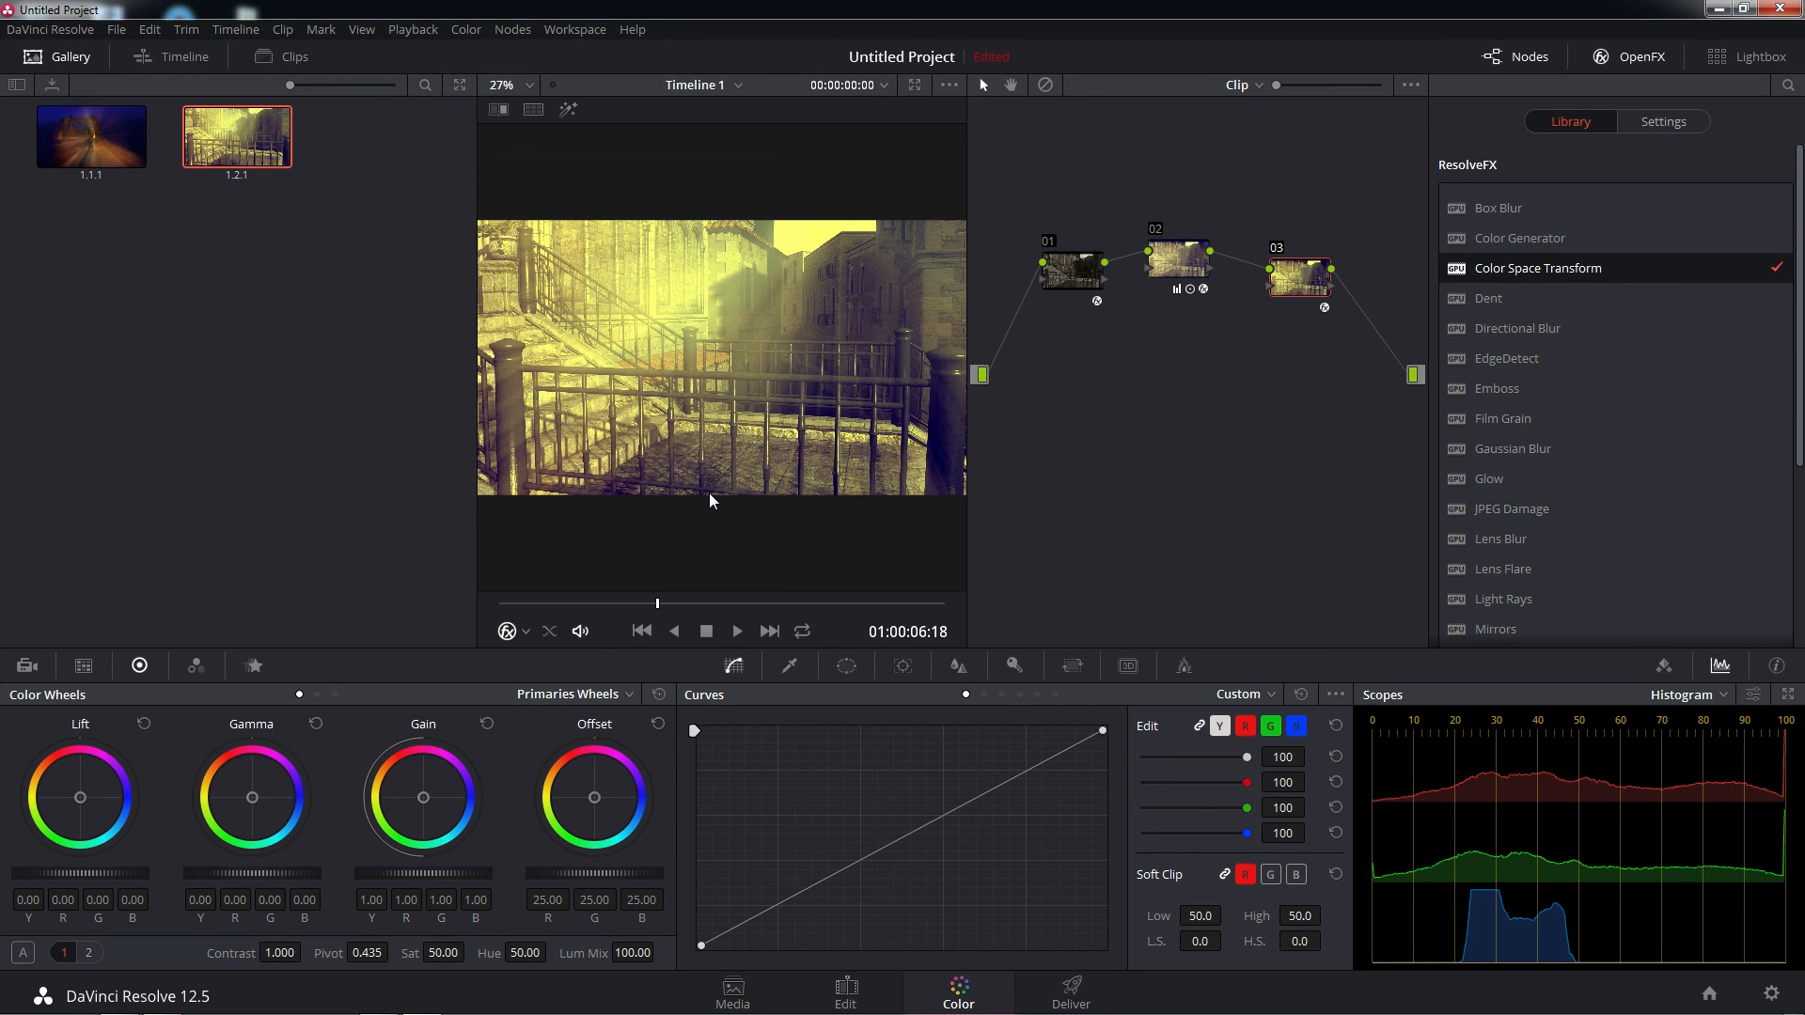
Open the original MedStreet image from the ! Active Project folder in Windows Photo Viewer and compare it repeatedly with MedStreet2_1.2.1
left_click(1715, 19)
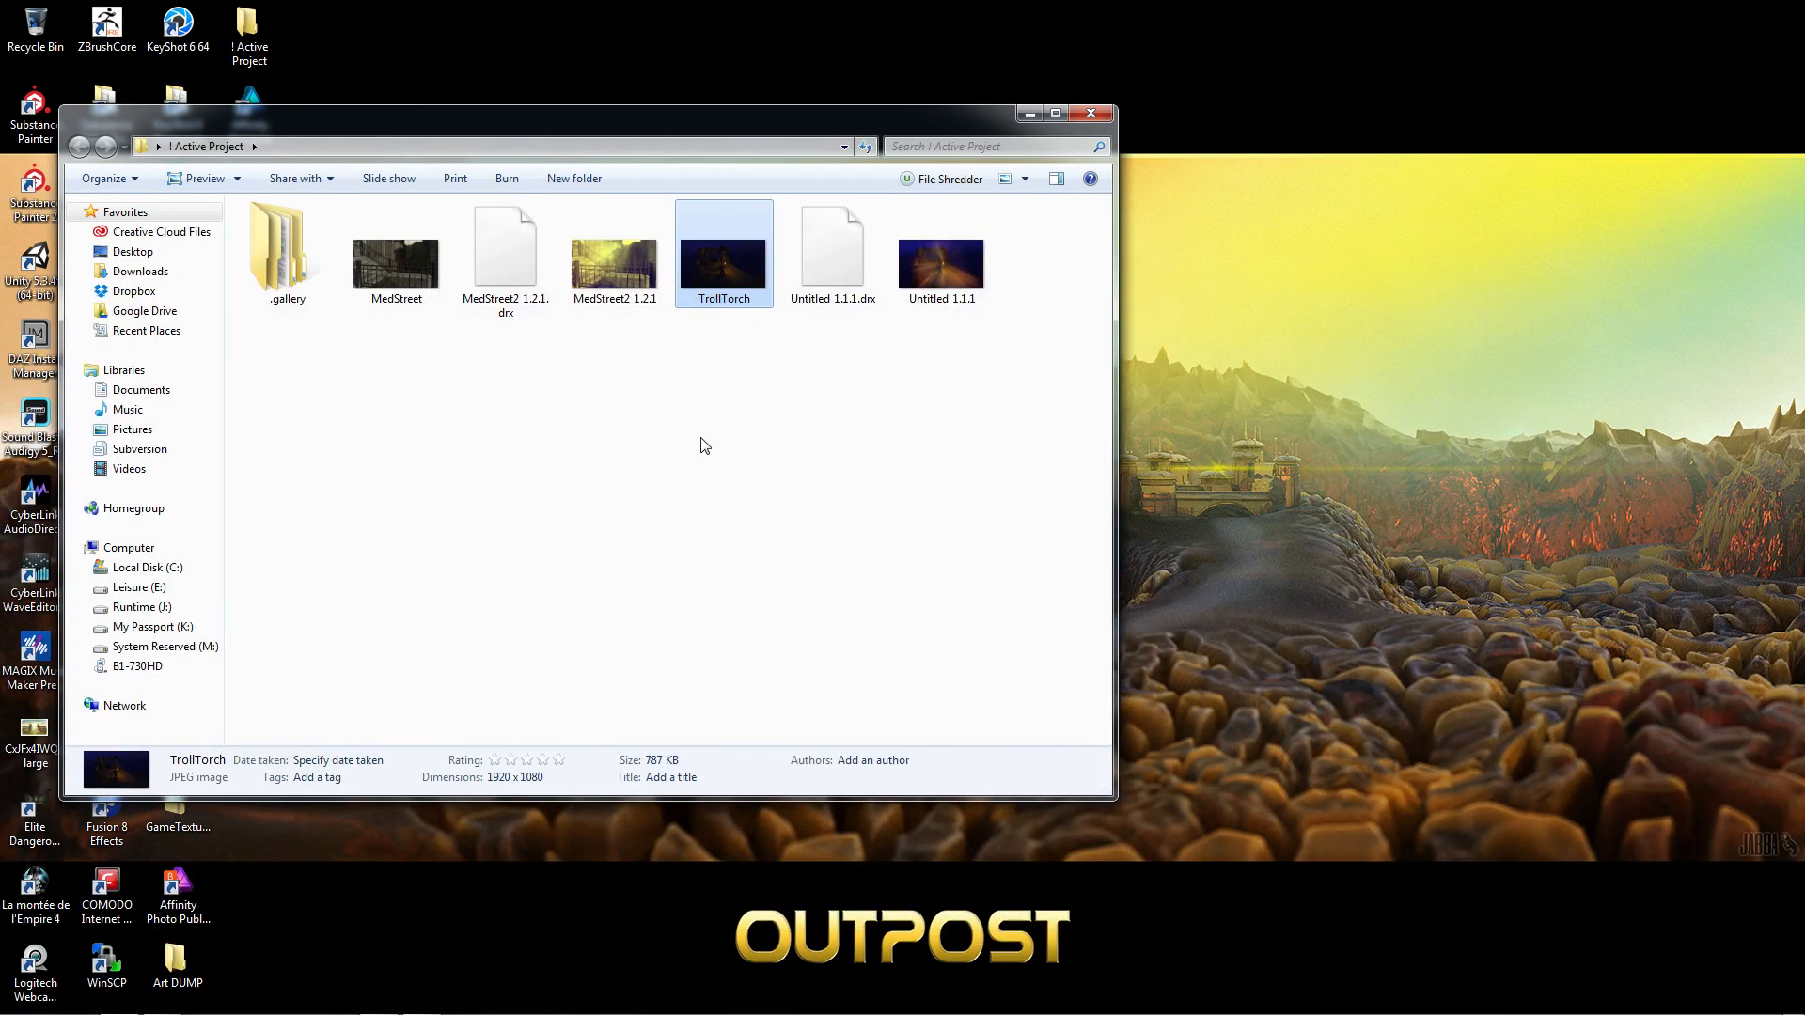
double_click(419, 289)
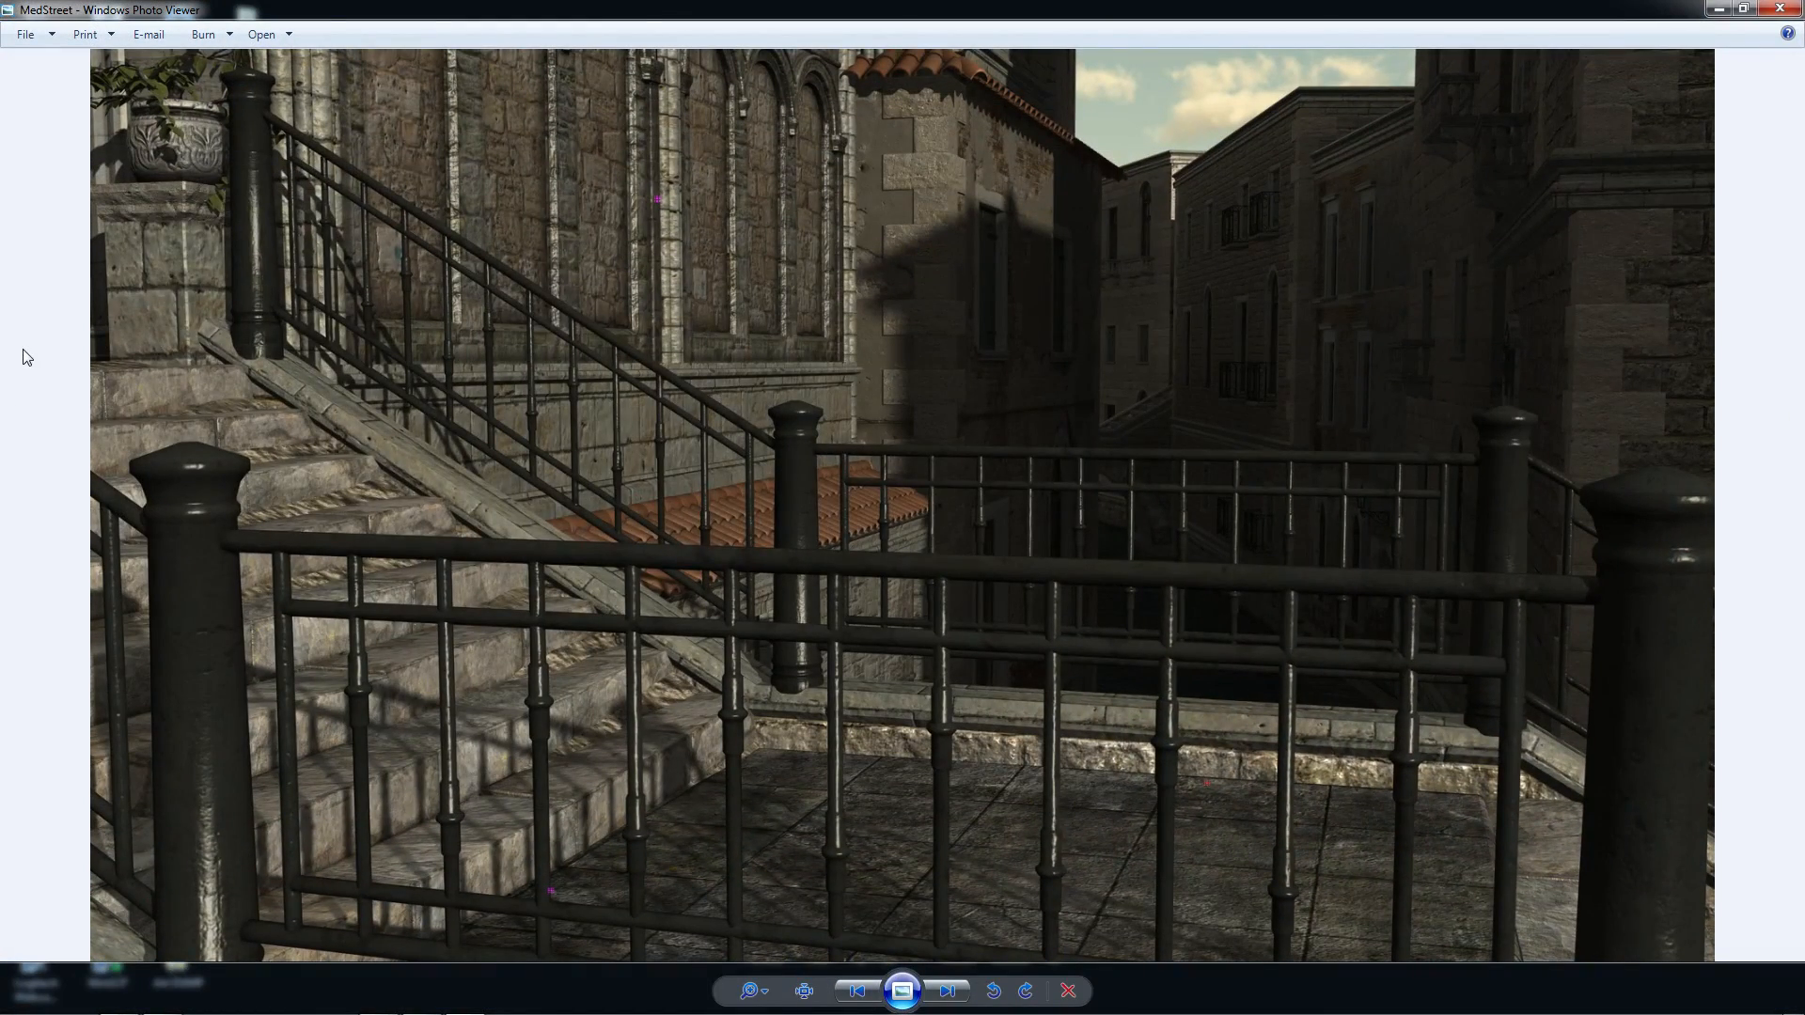
key("Right")
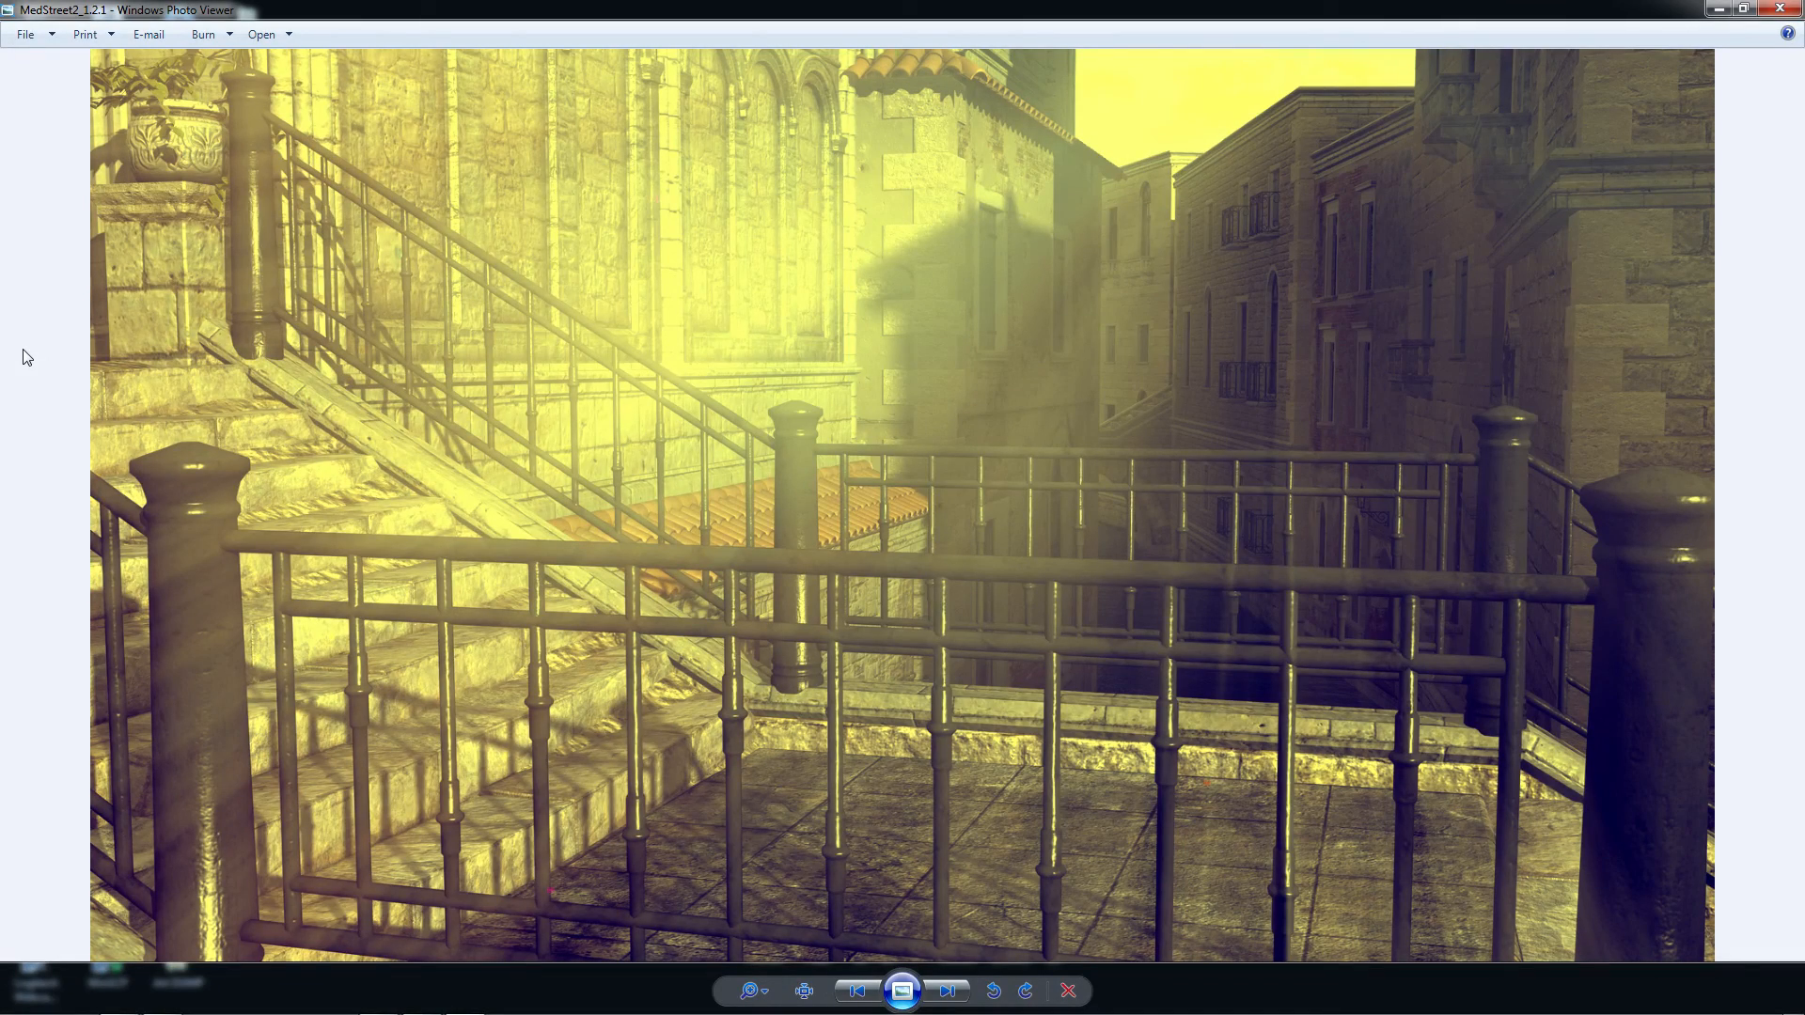
key("Left")
key("Right")
key("Left")
key("Right")
key("Left")
key("Right")
key("Left")
key("Right")
key("Left")
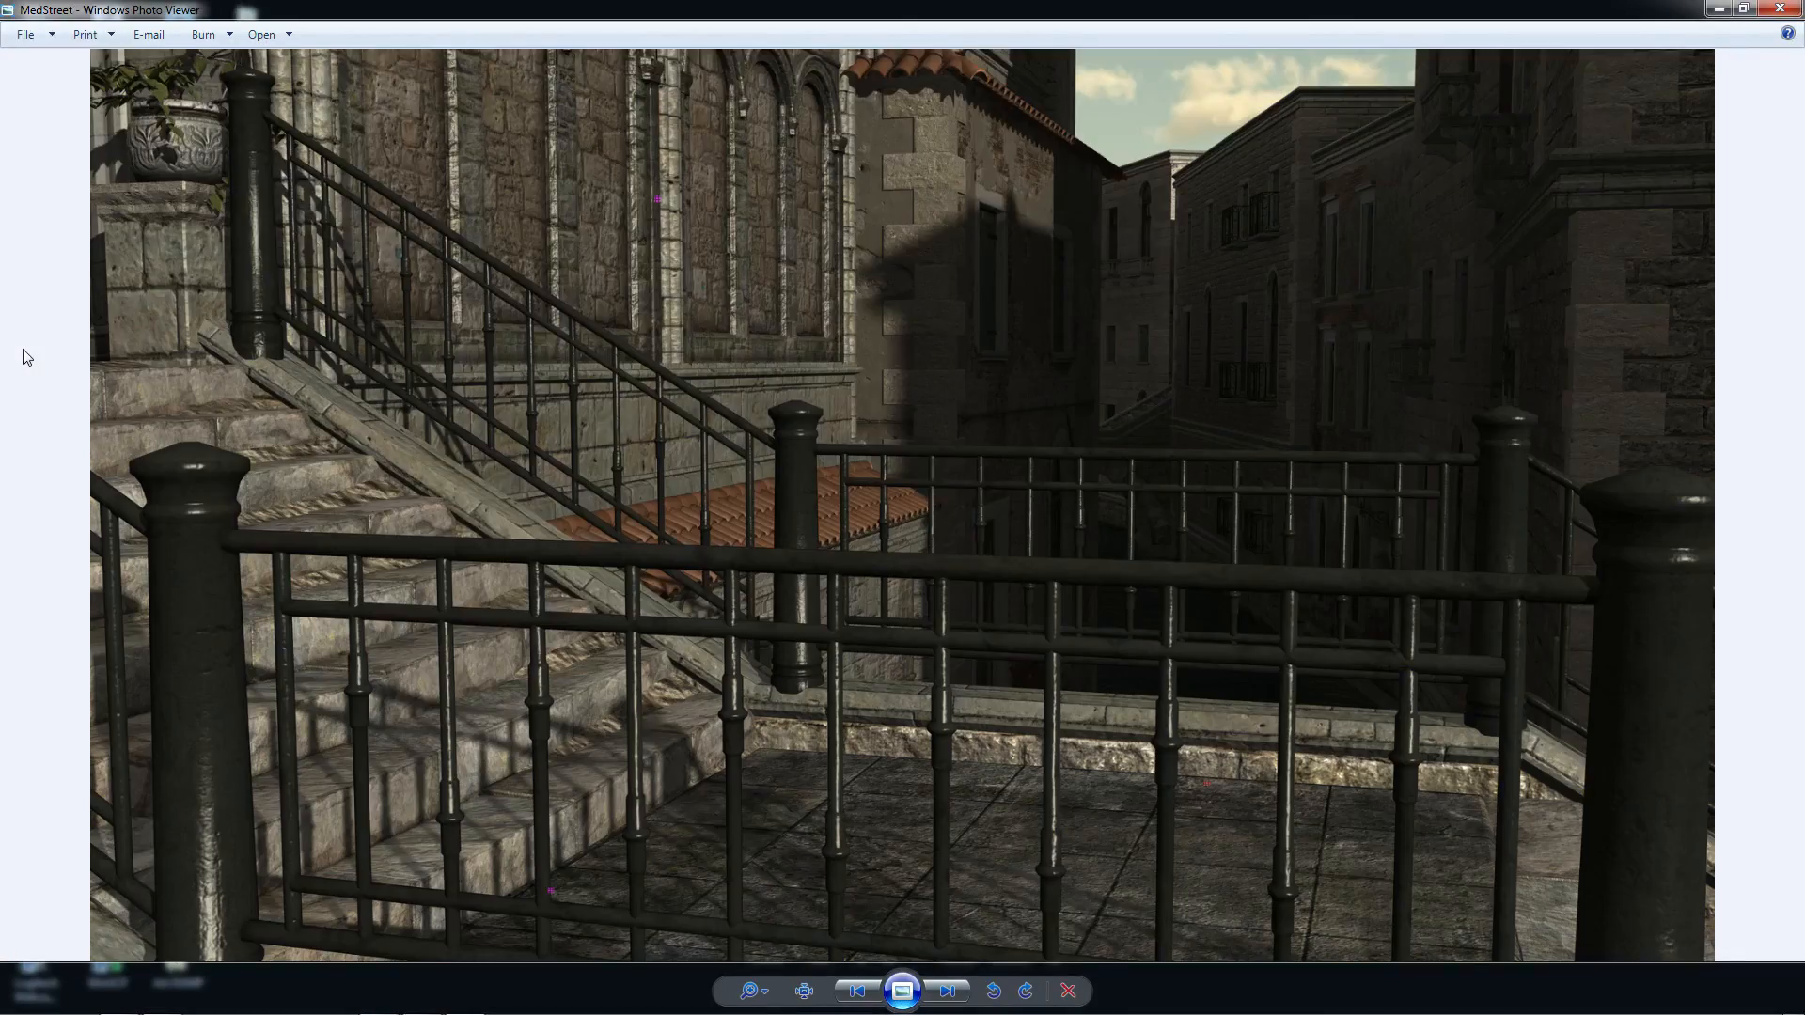
key("Right")
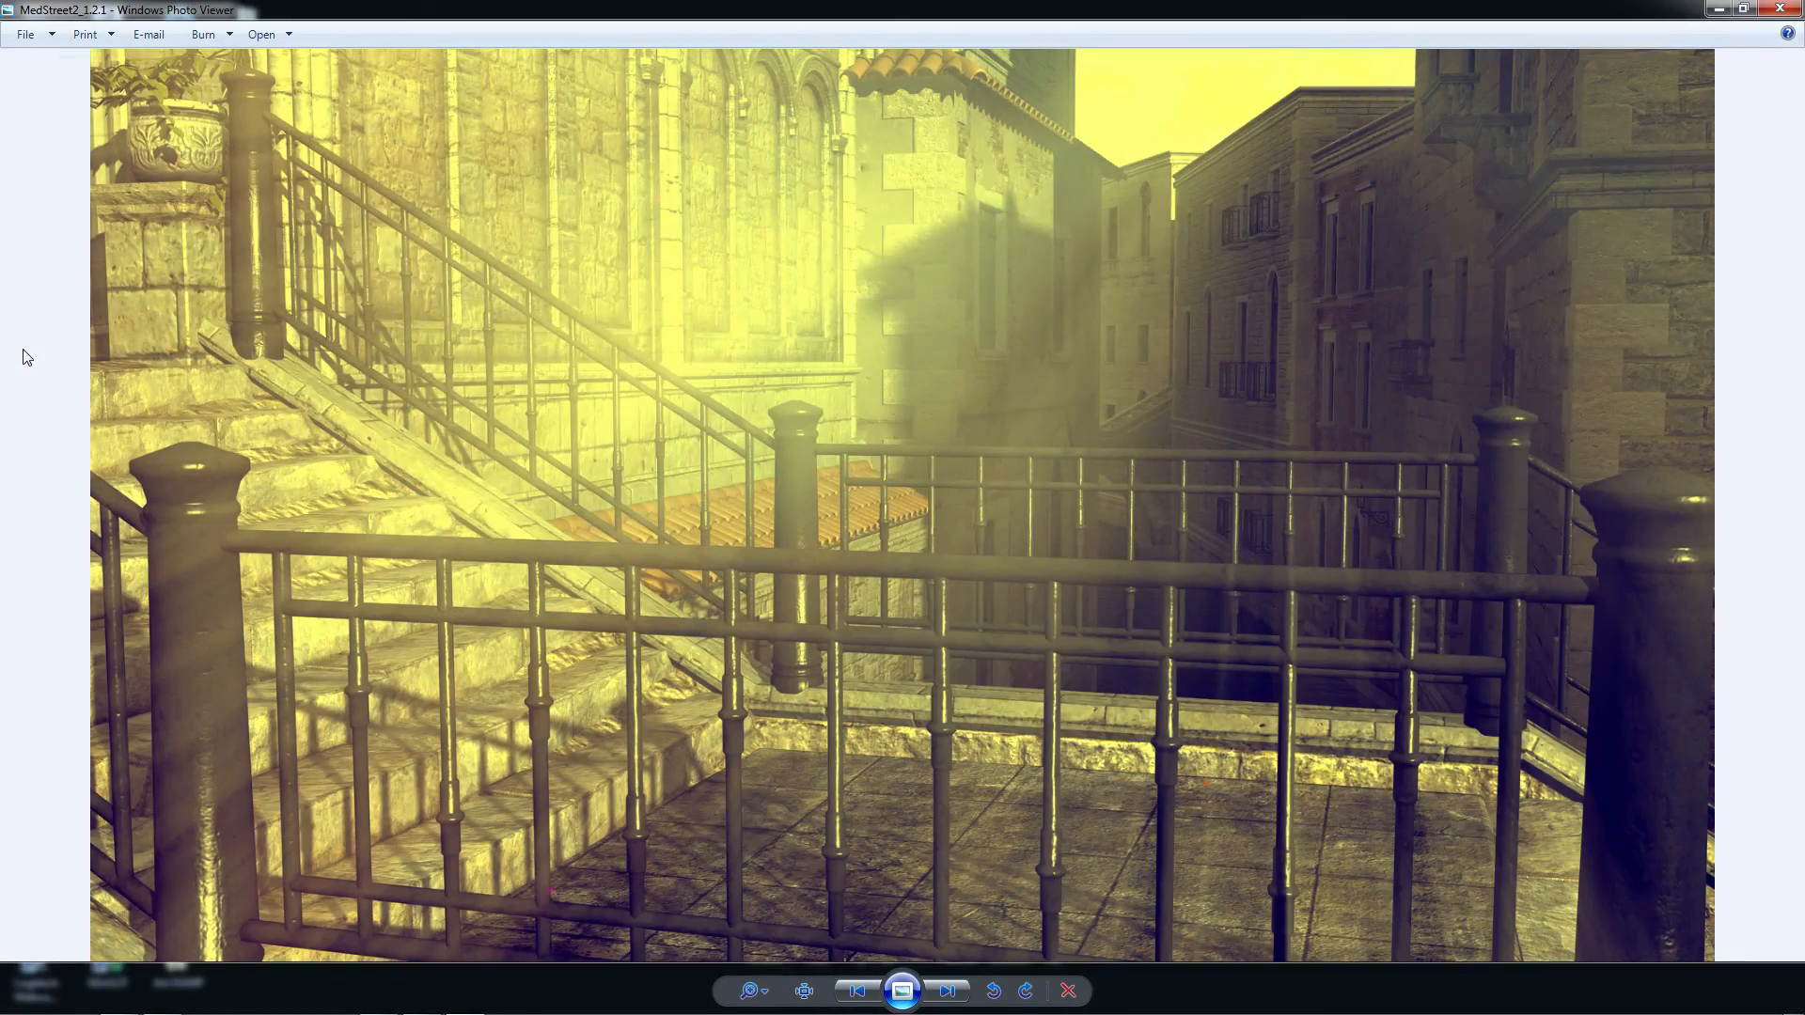
key("Left")
key("Right")
left_click(1780, 8)
Return to DaVinci Resolve and disable node 03, toggling it to compare the picture with and without its Color Space Transform
left_click(422, 1001)
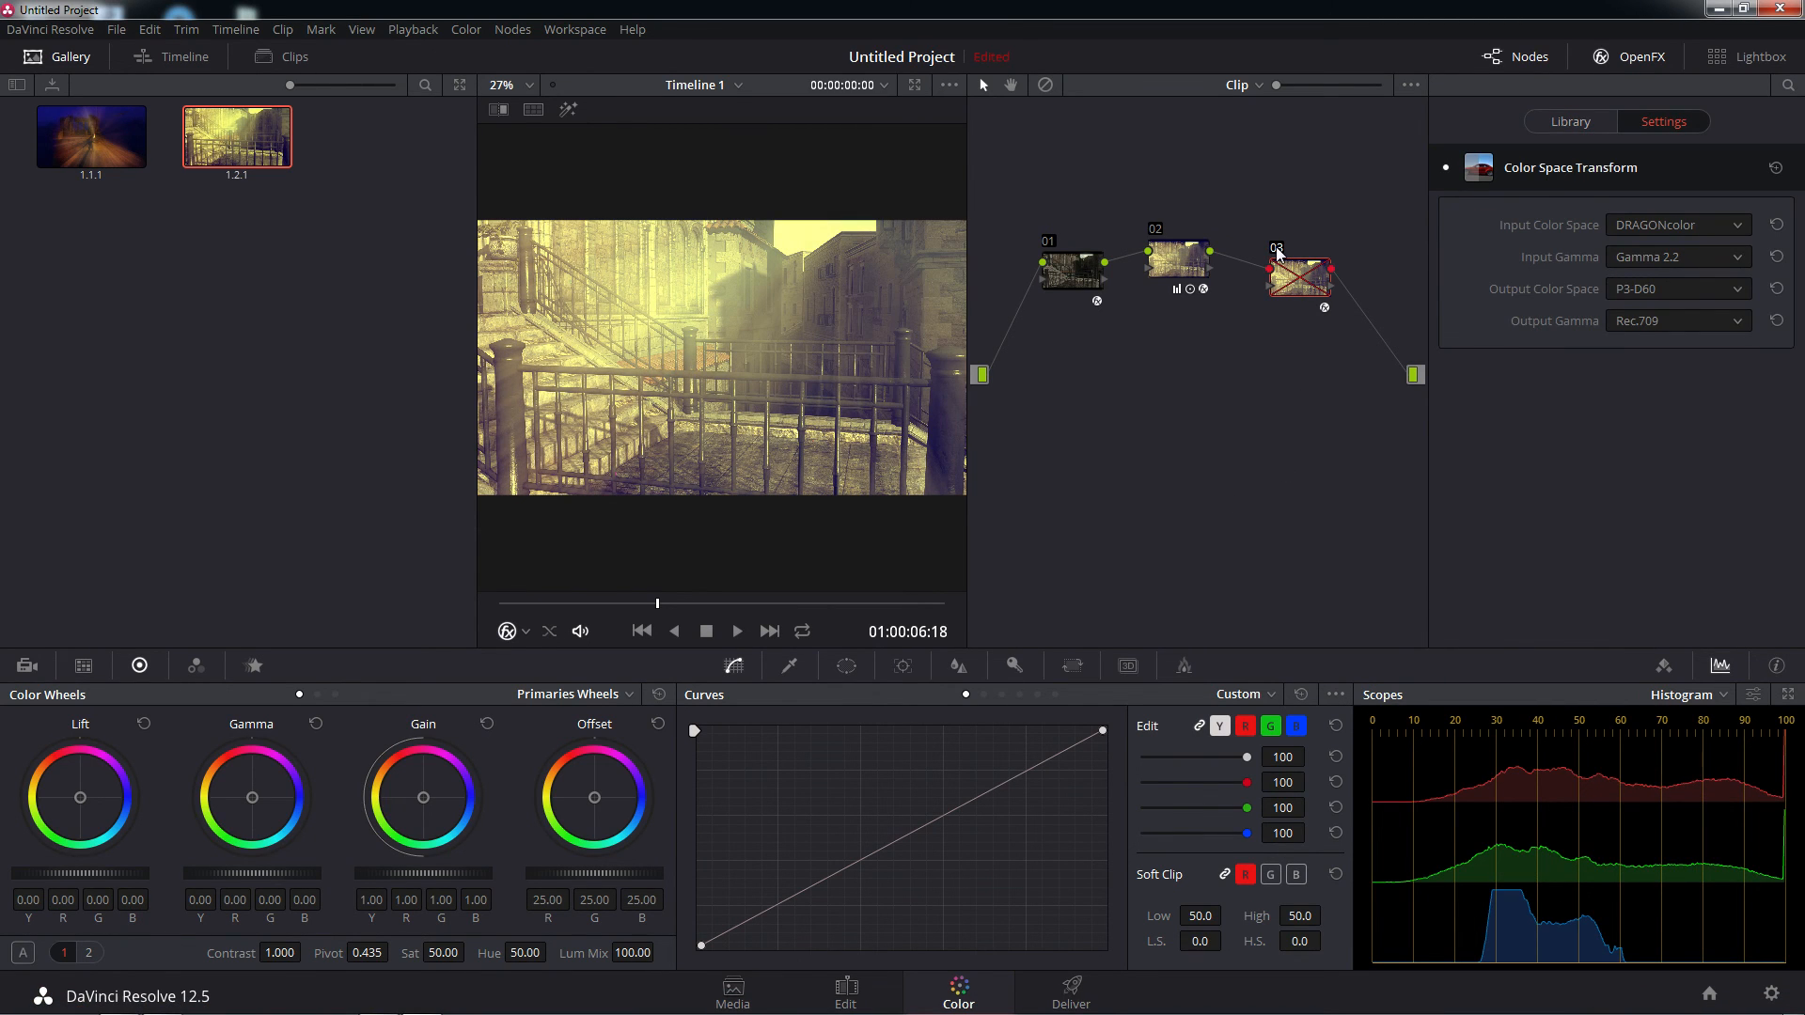
left_click(1276, 247)
left_click(1277, 247)
Bypass and re-enable node 02 and node 01 in turn to examine each one's contribution to the grade
left_click(1159, 232)
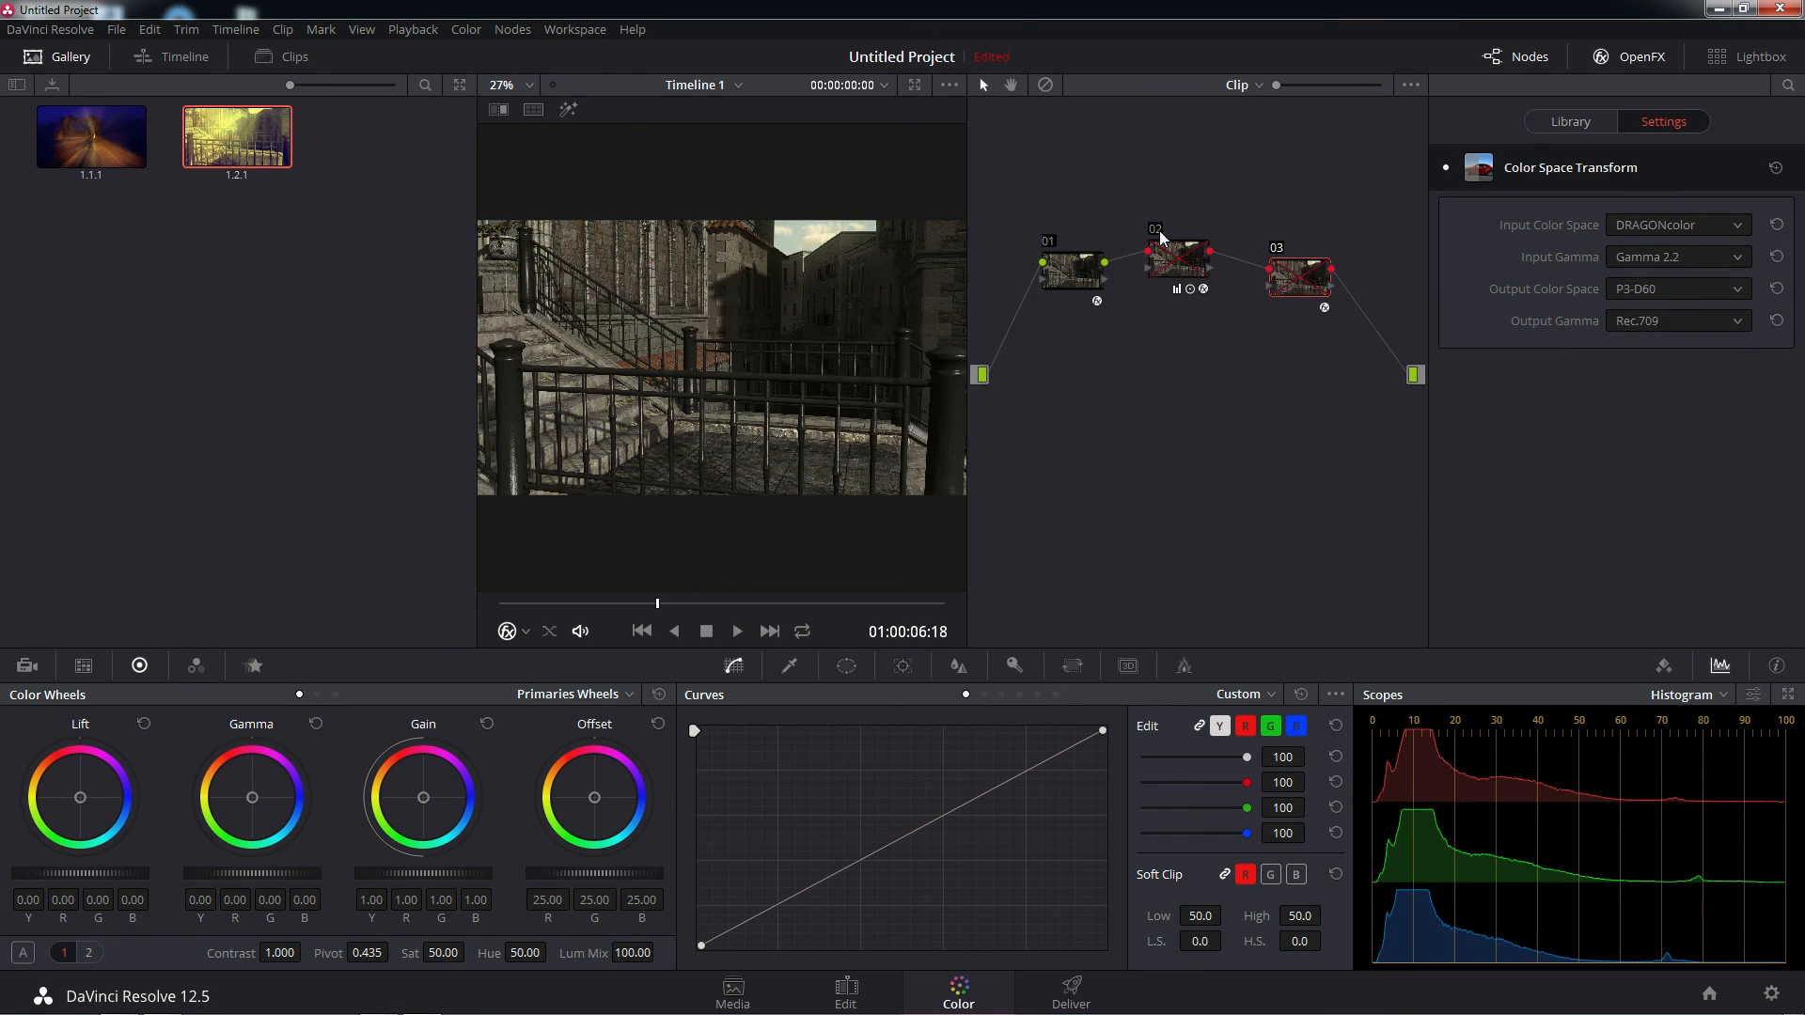
left_click(1160, 235)
left_click(1050, 248)
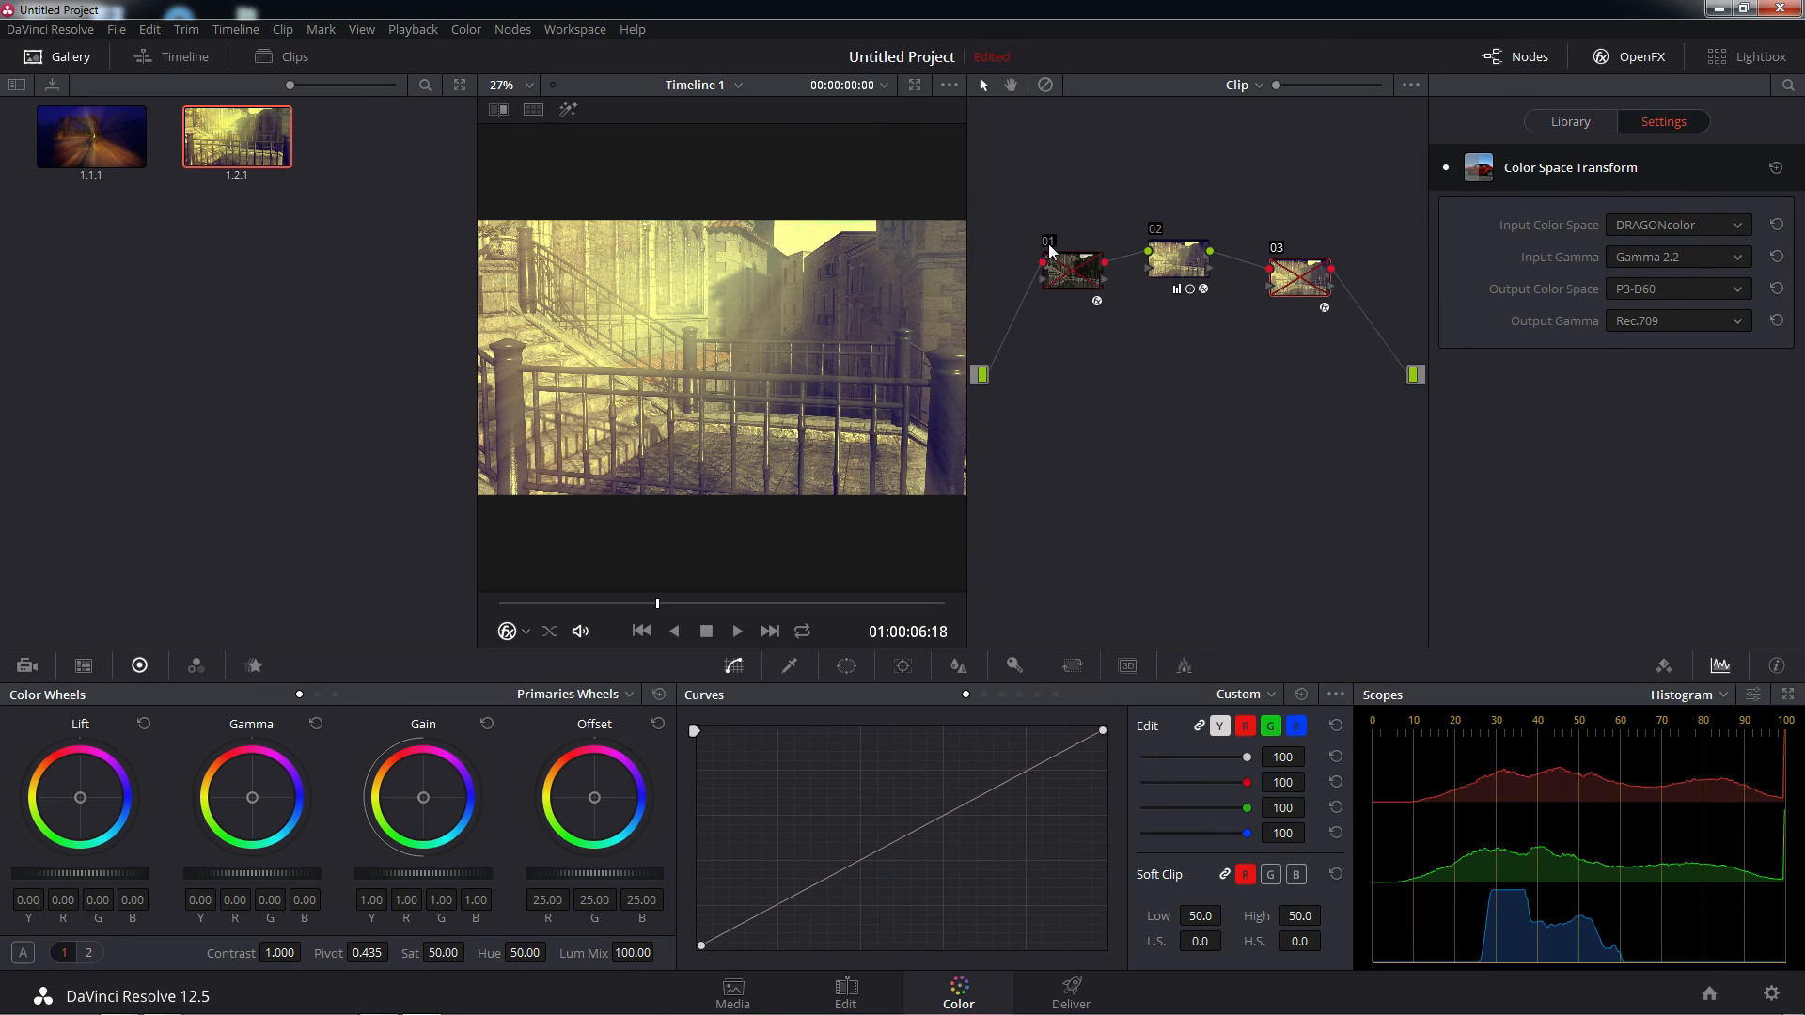
left_click(1050, 247)
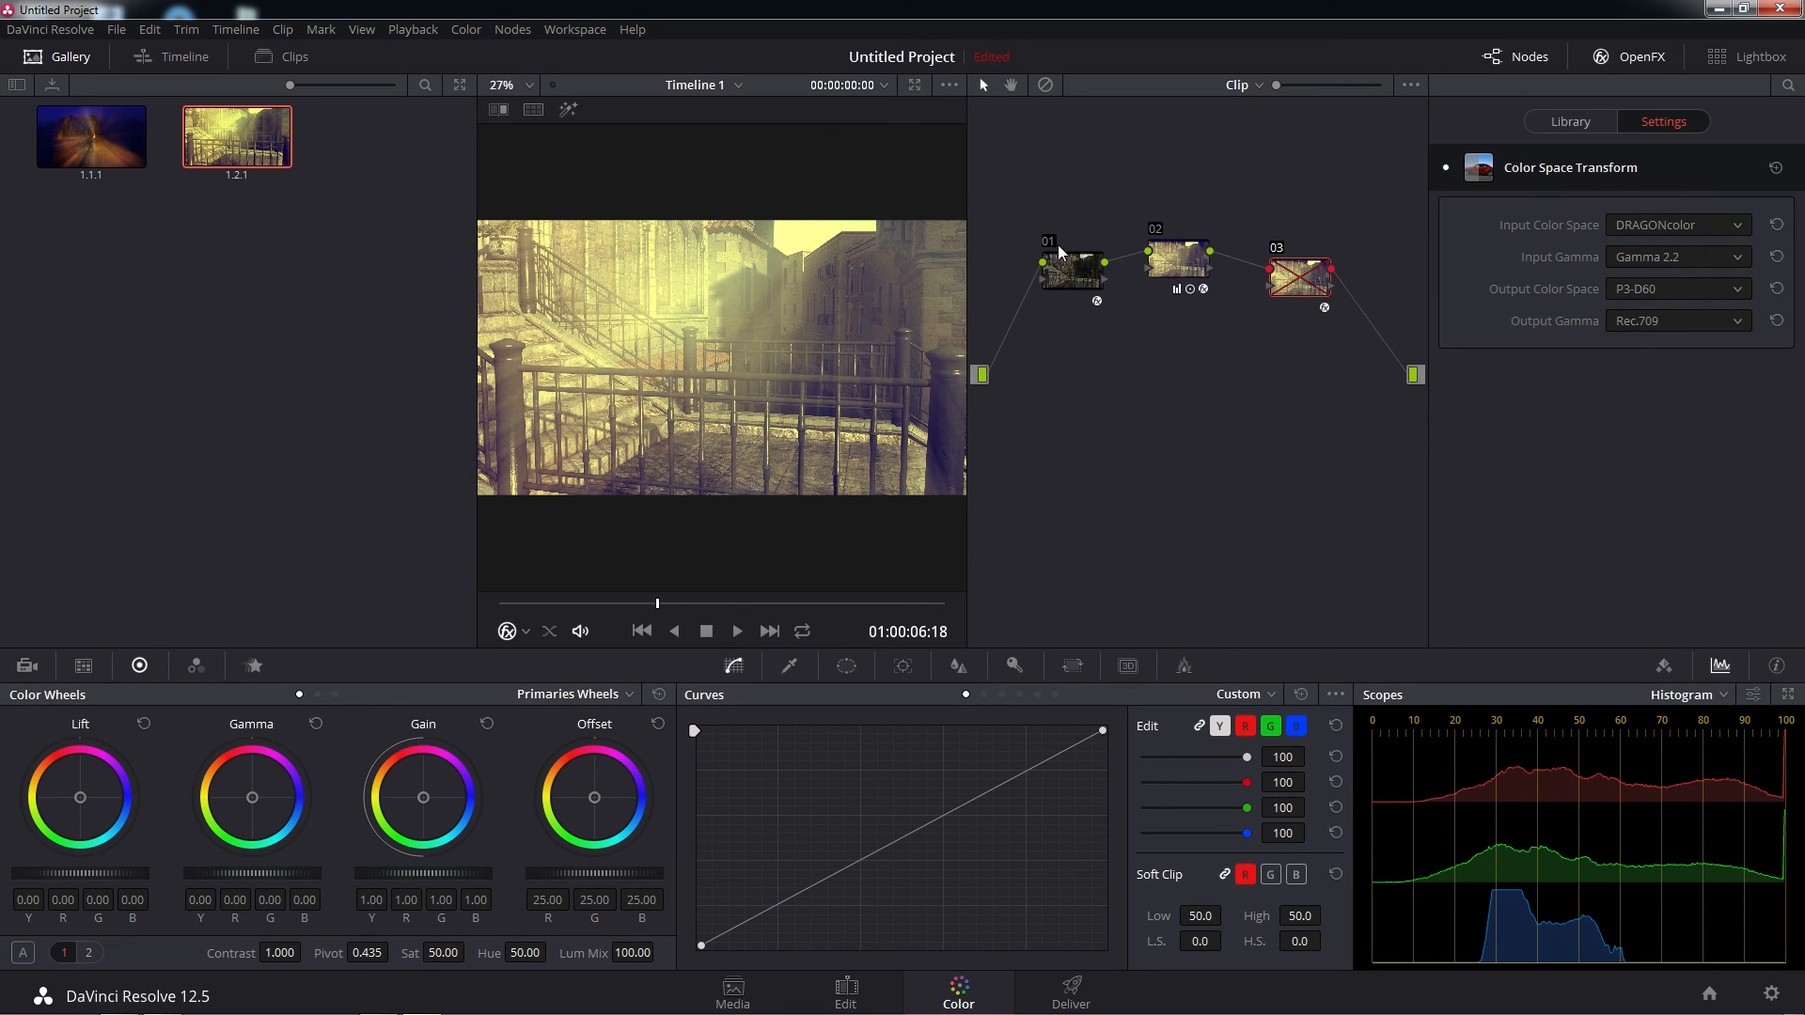
Grab a second MedStreet still with node 03 disabled and start its export to the ! Active Project folder
right_click(760, 351)
left_click(798, 367)
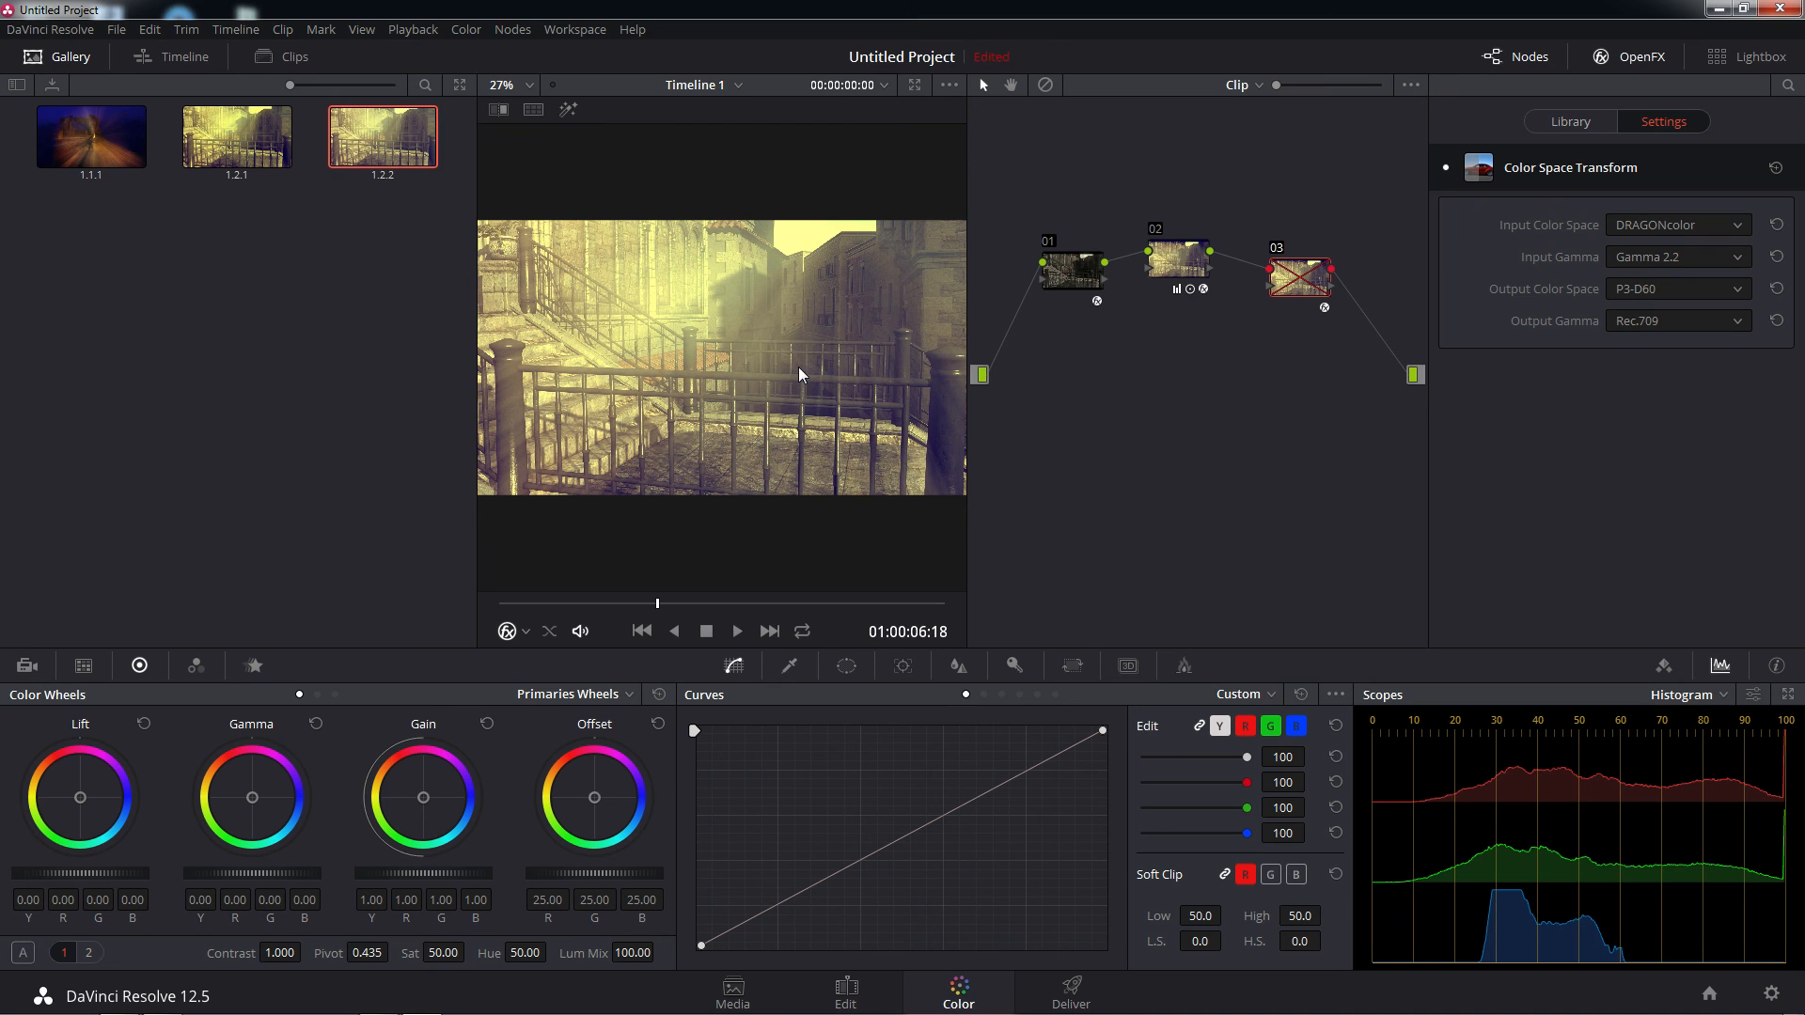
right_click(382, 161)
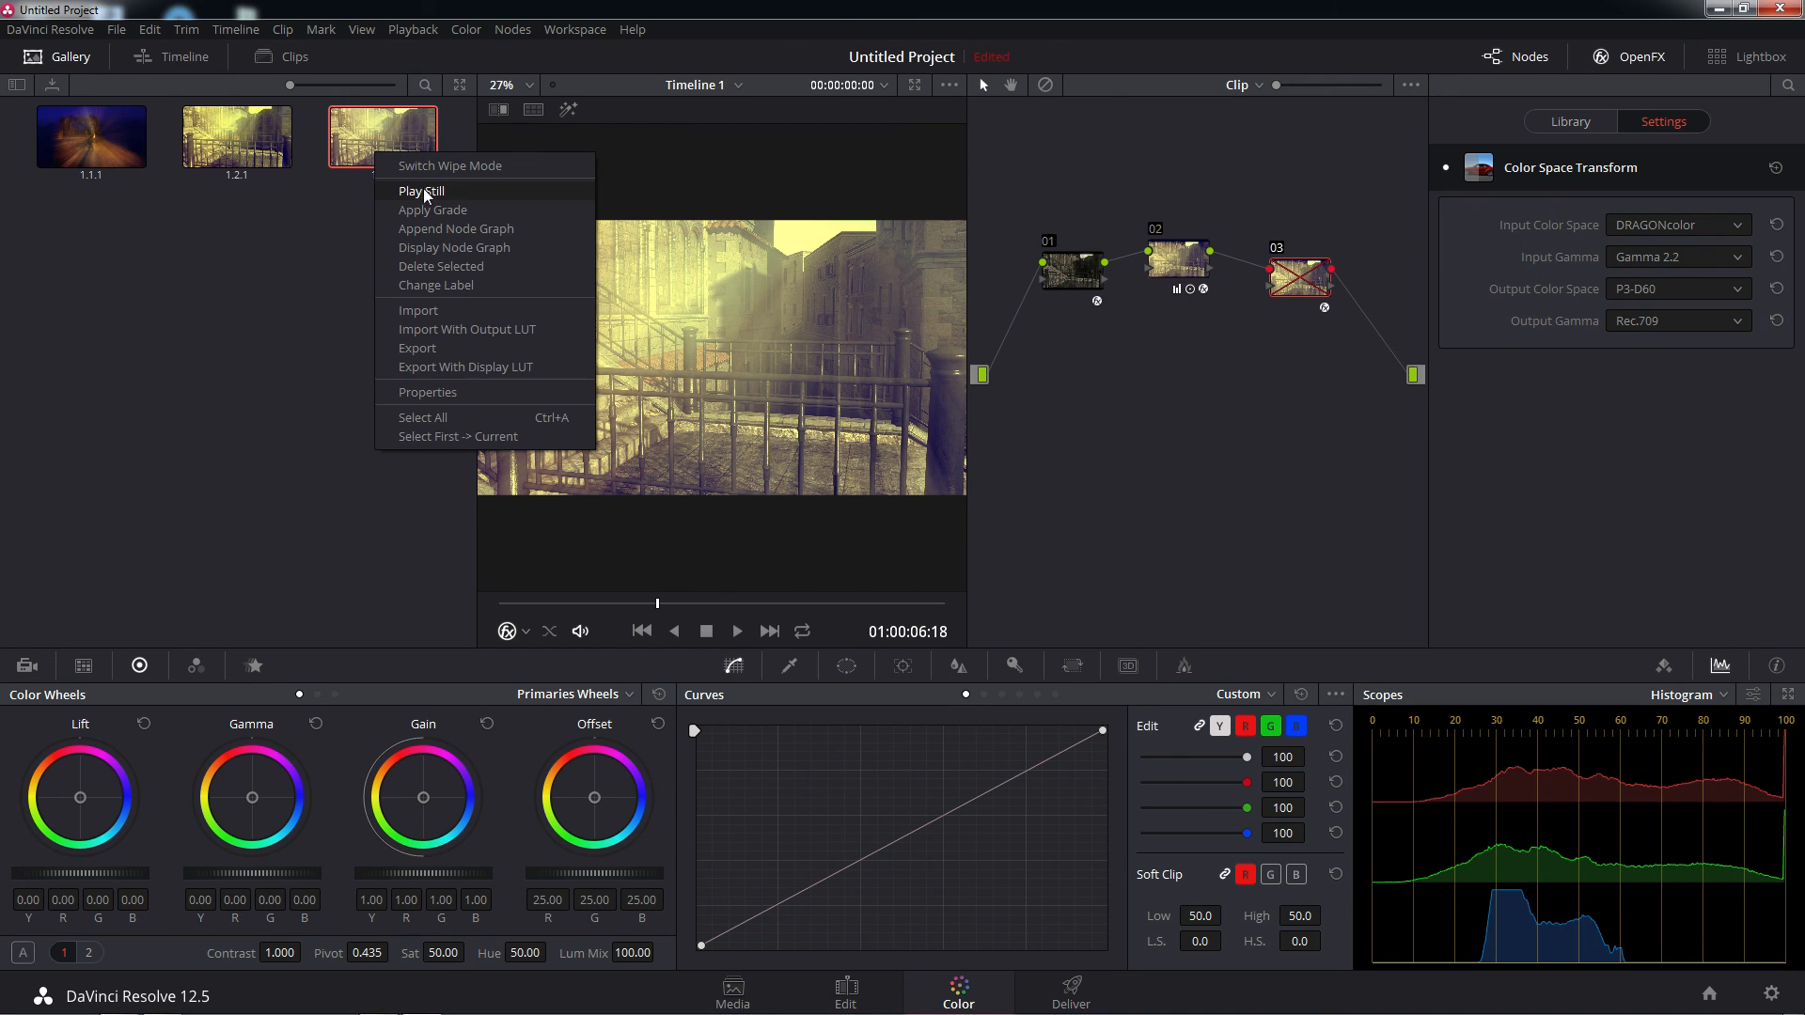
left_click(419, 349)
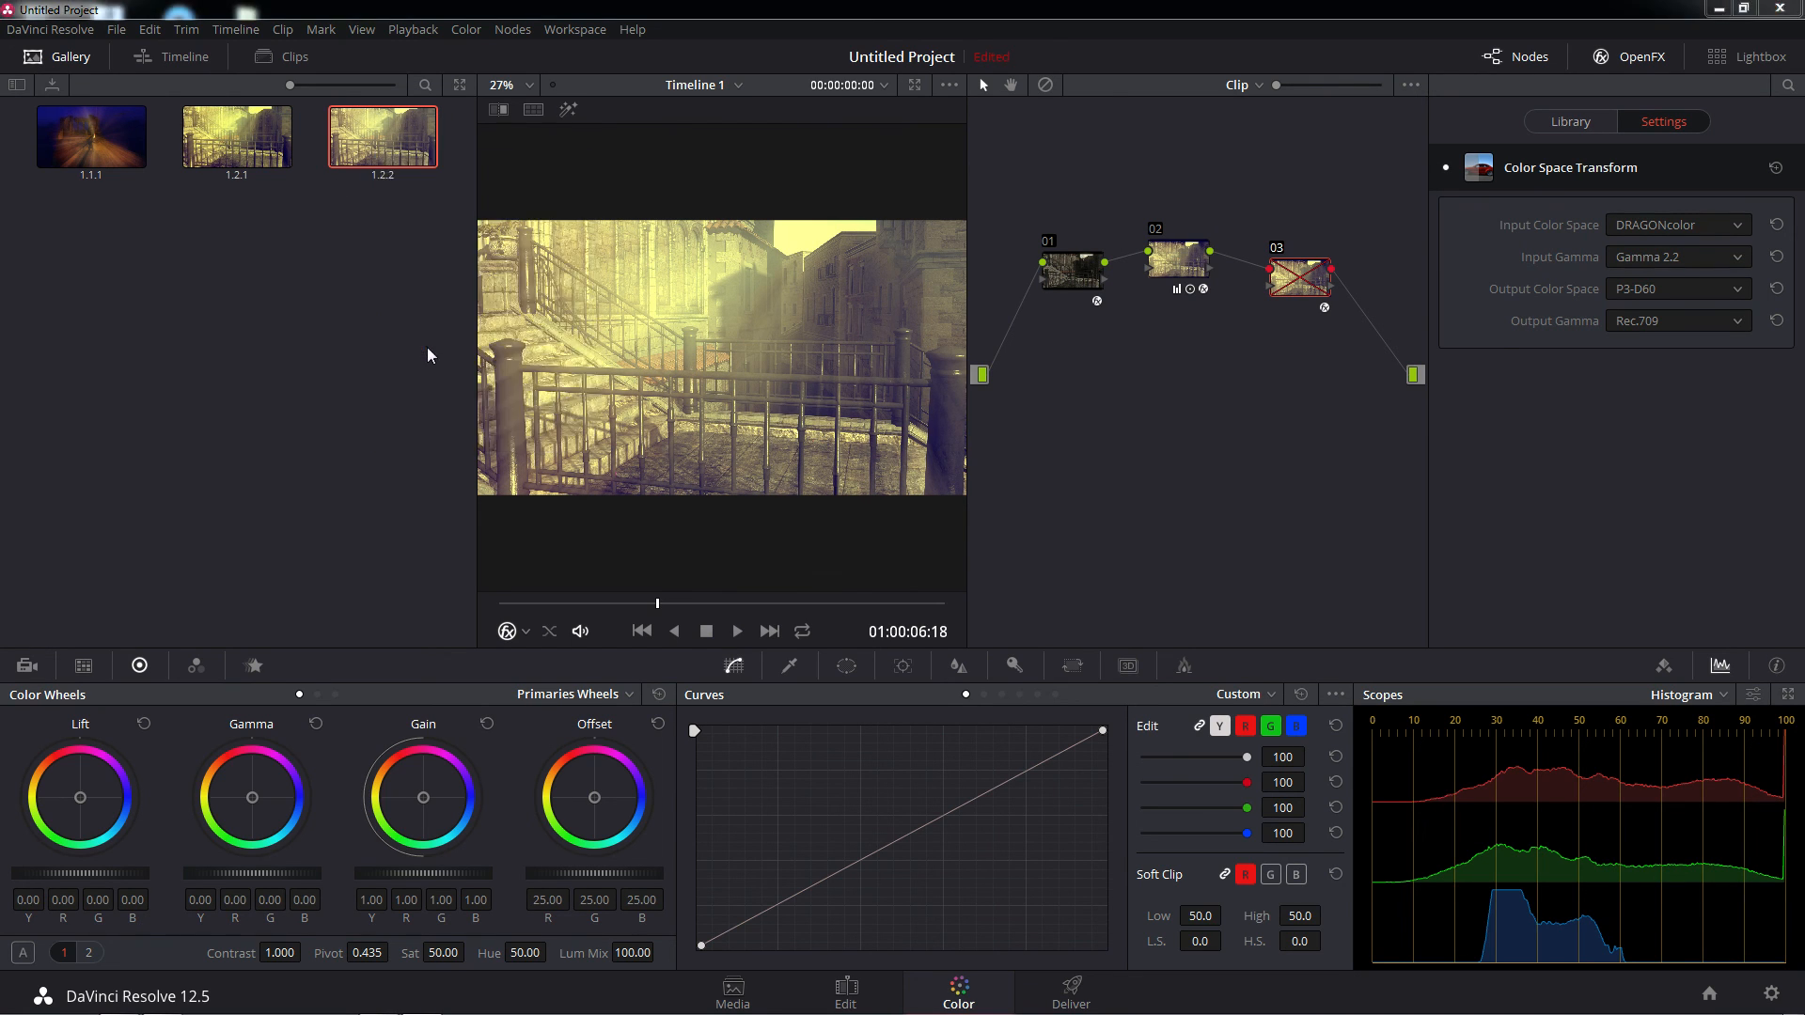
left_click(90, 175)
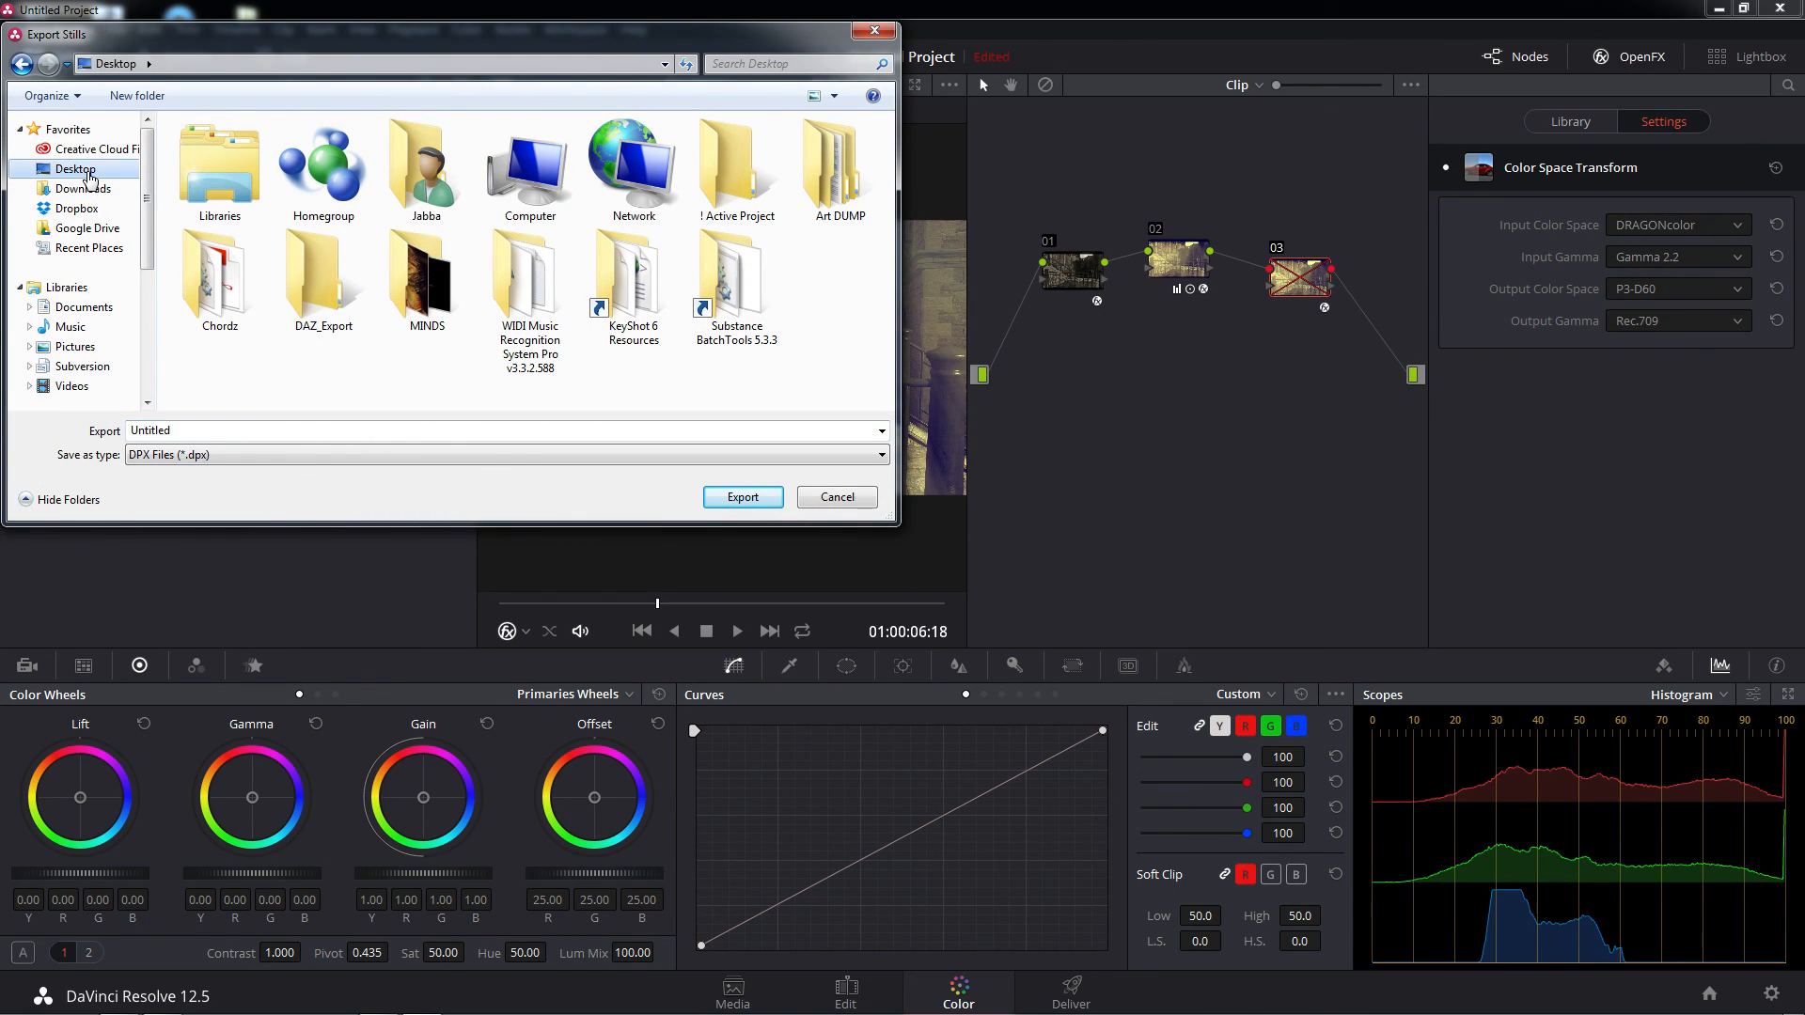
double_click(736, 191)
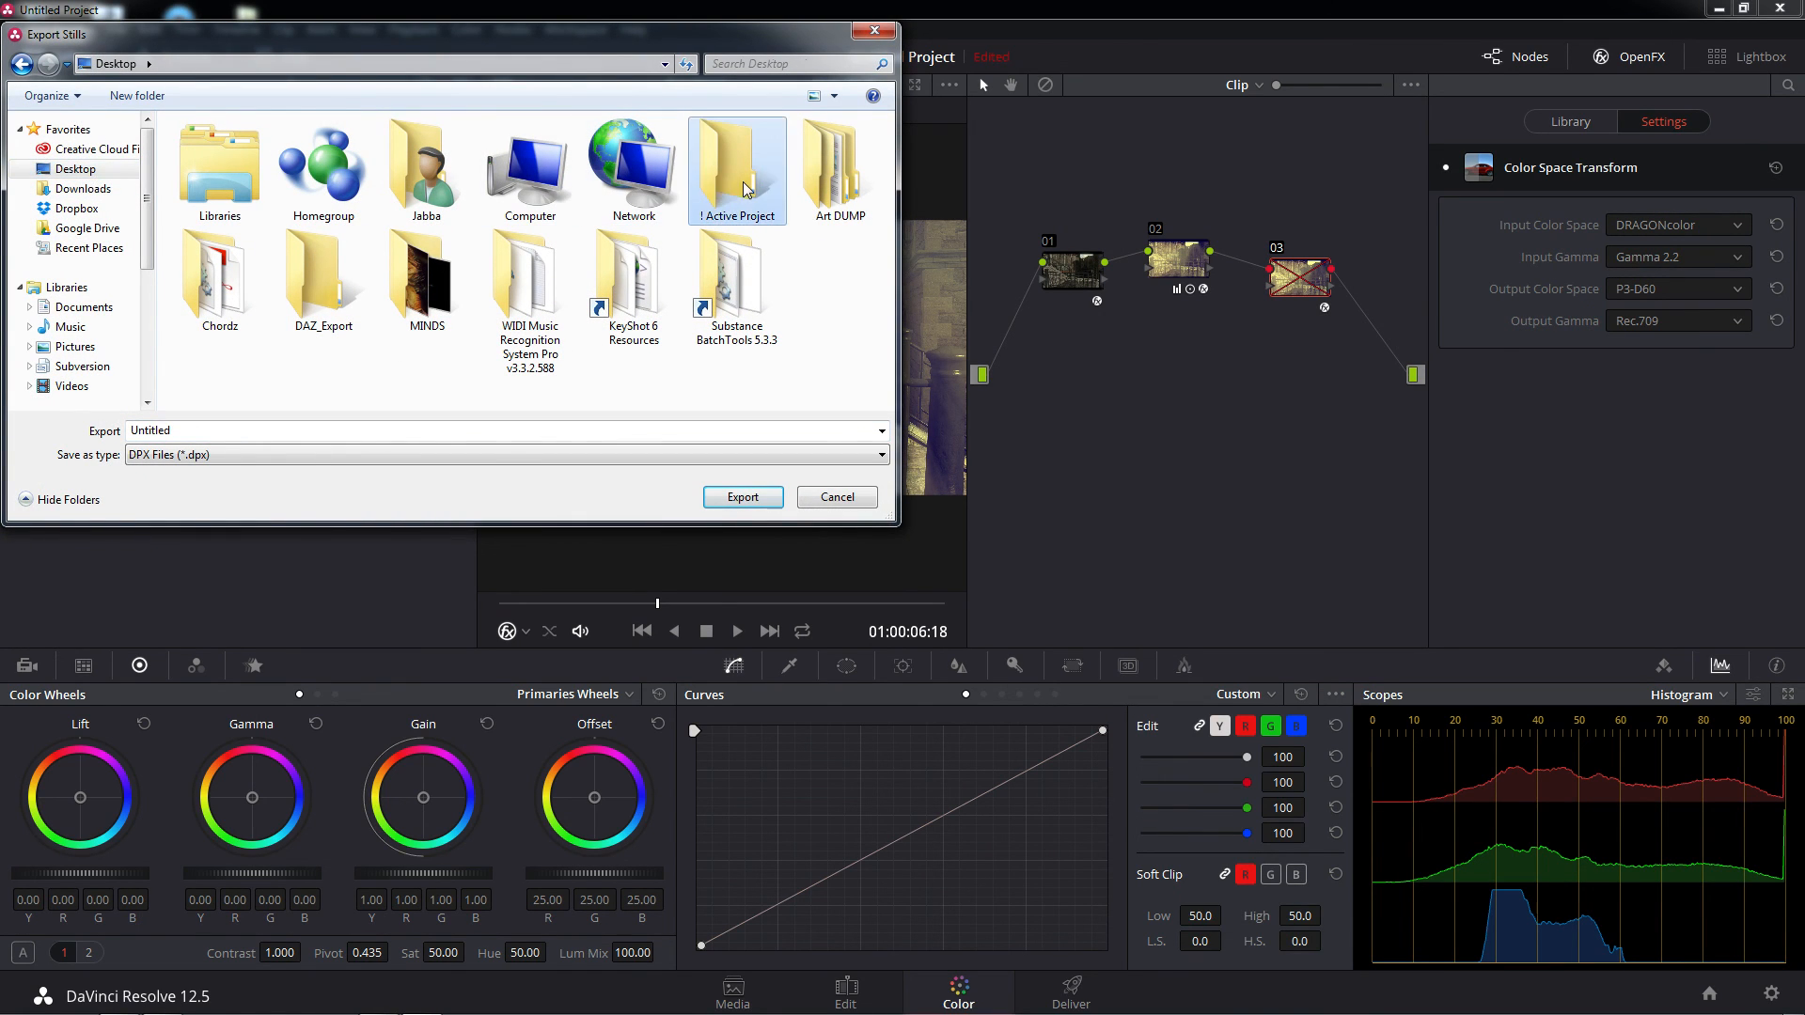
Export the second still in PNG format under the name MedStreet3
left_click(242, 461)
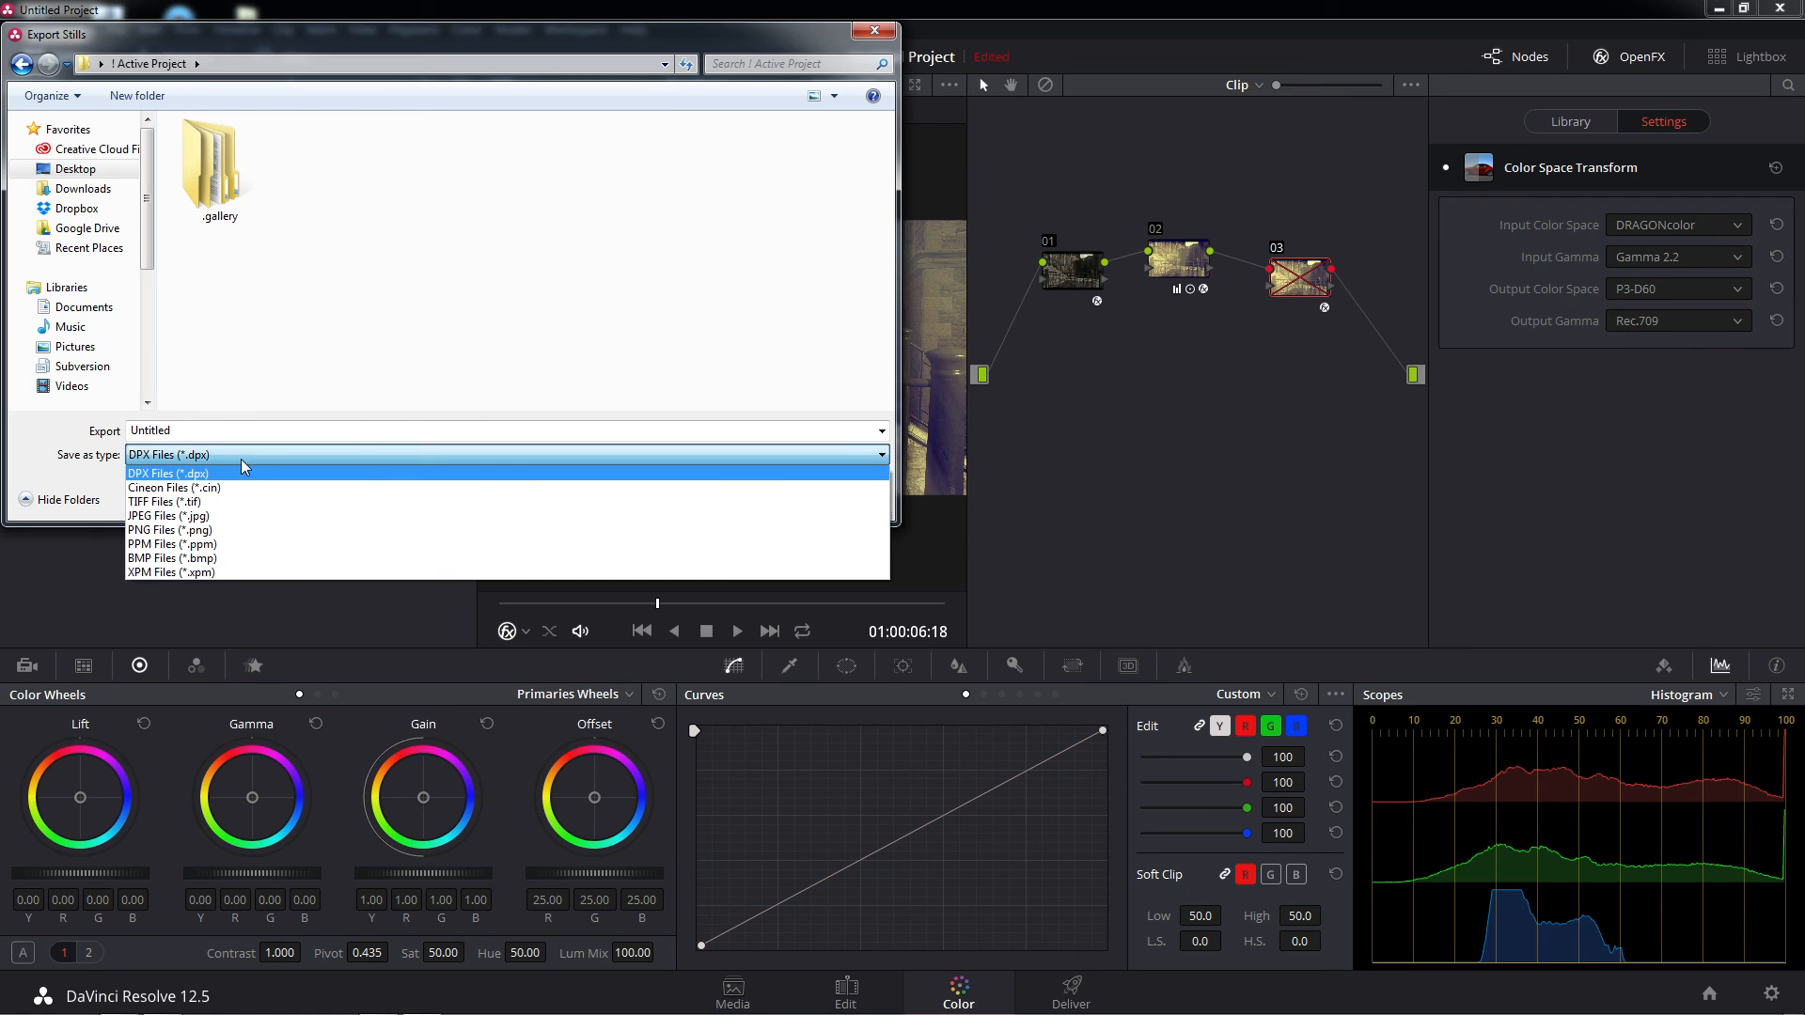
left_click(186, 530)
left_click(432, 197)
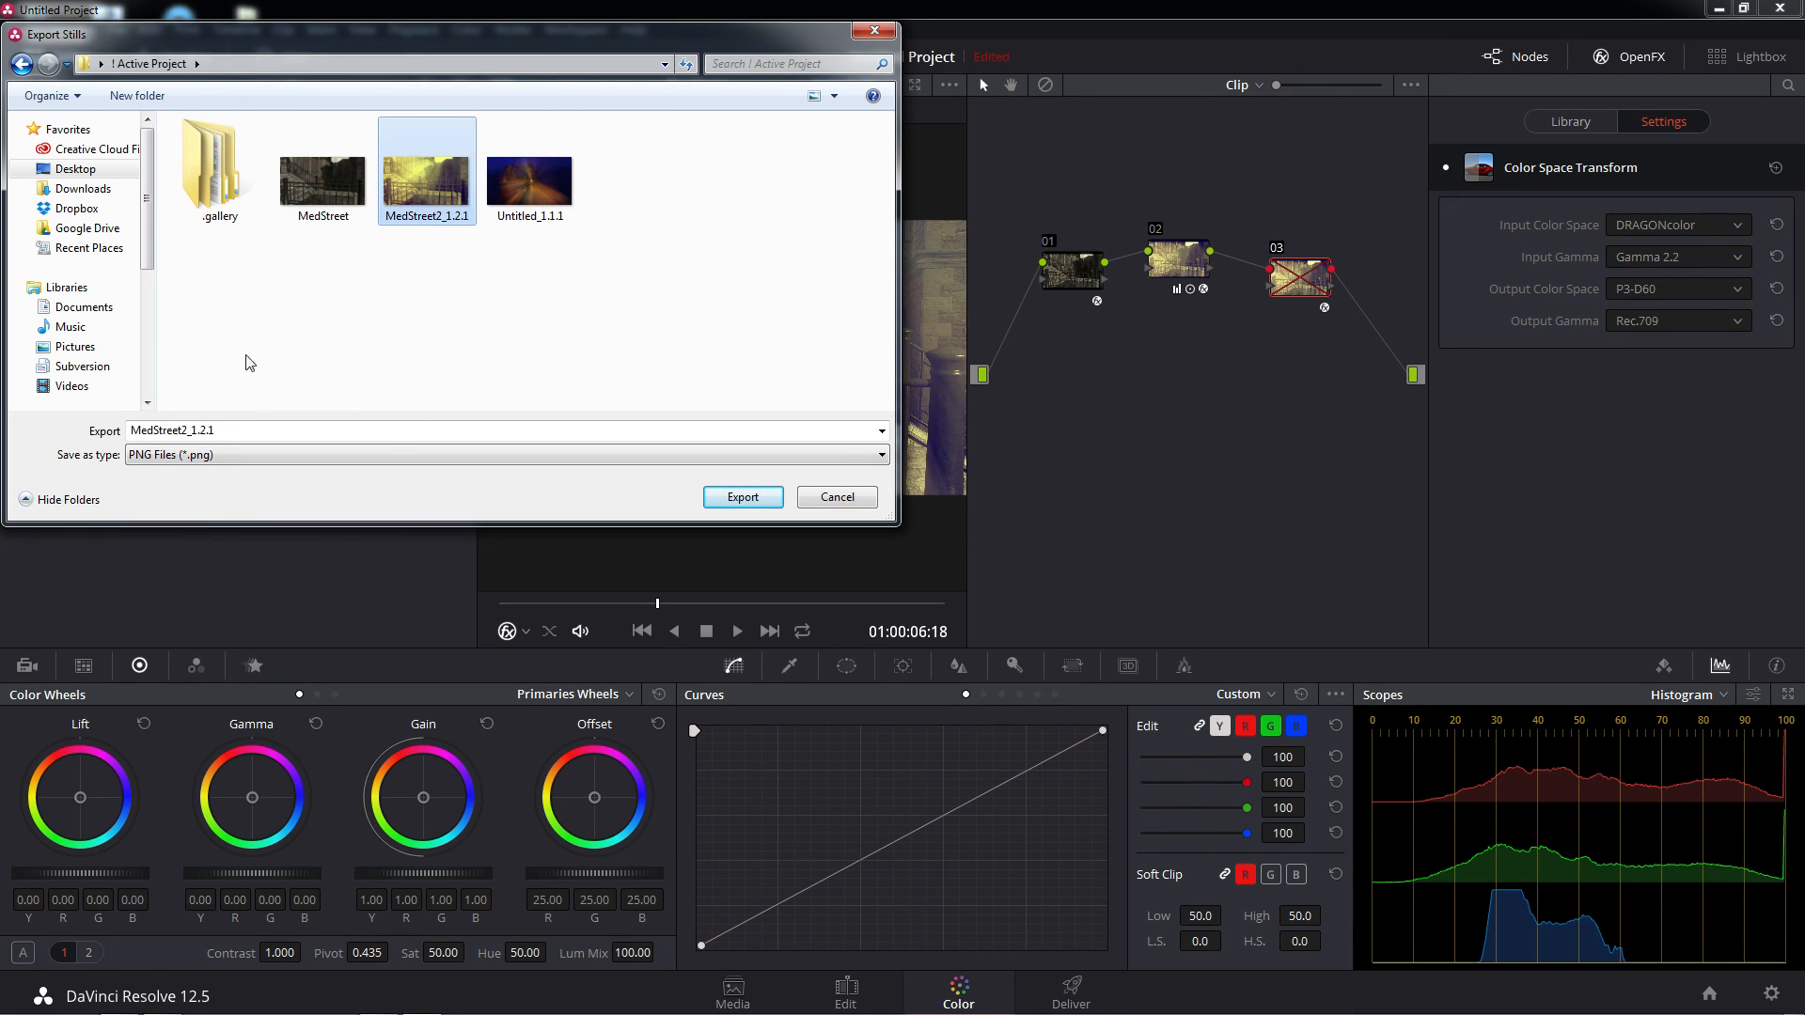
left_click(235, 431)
left_click(235, 431)
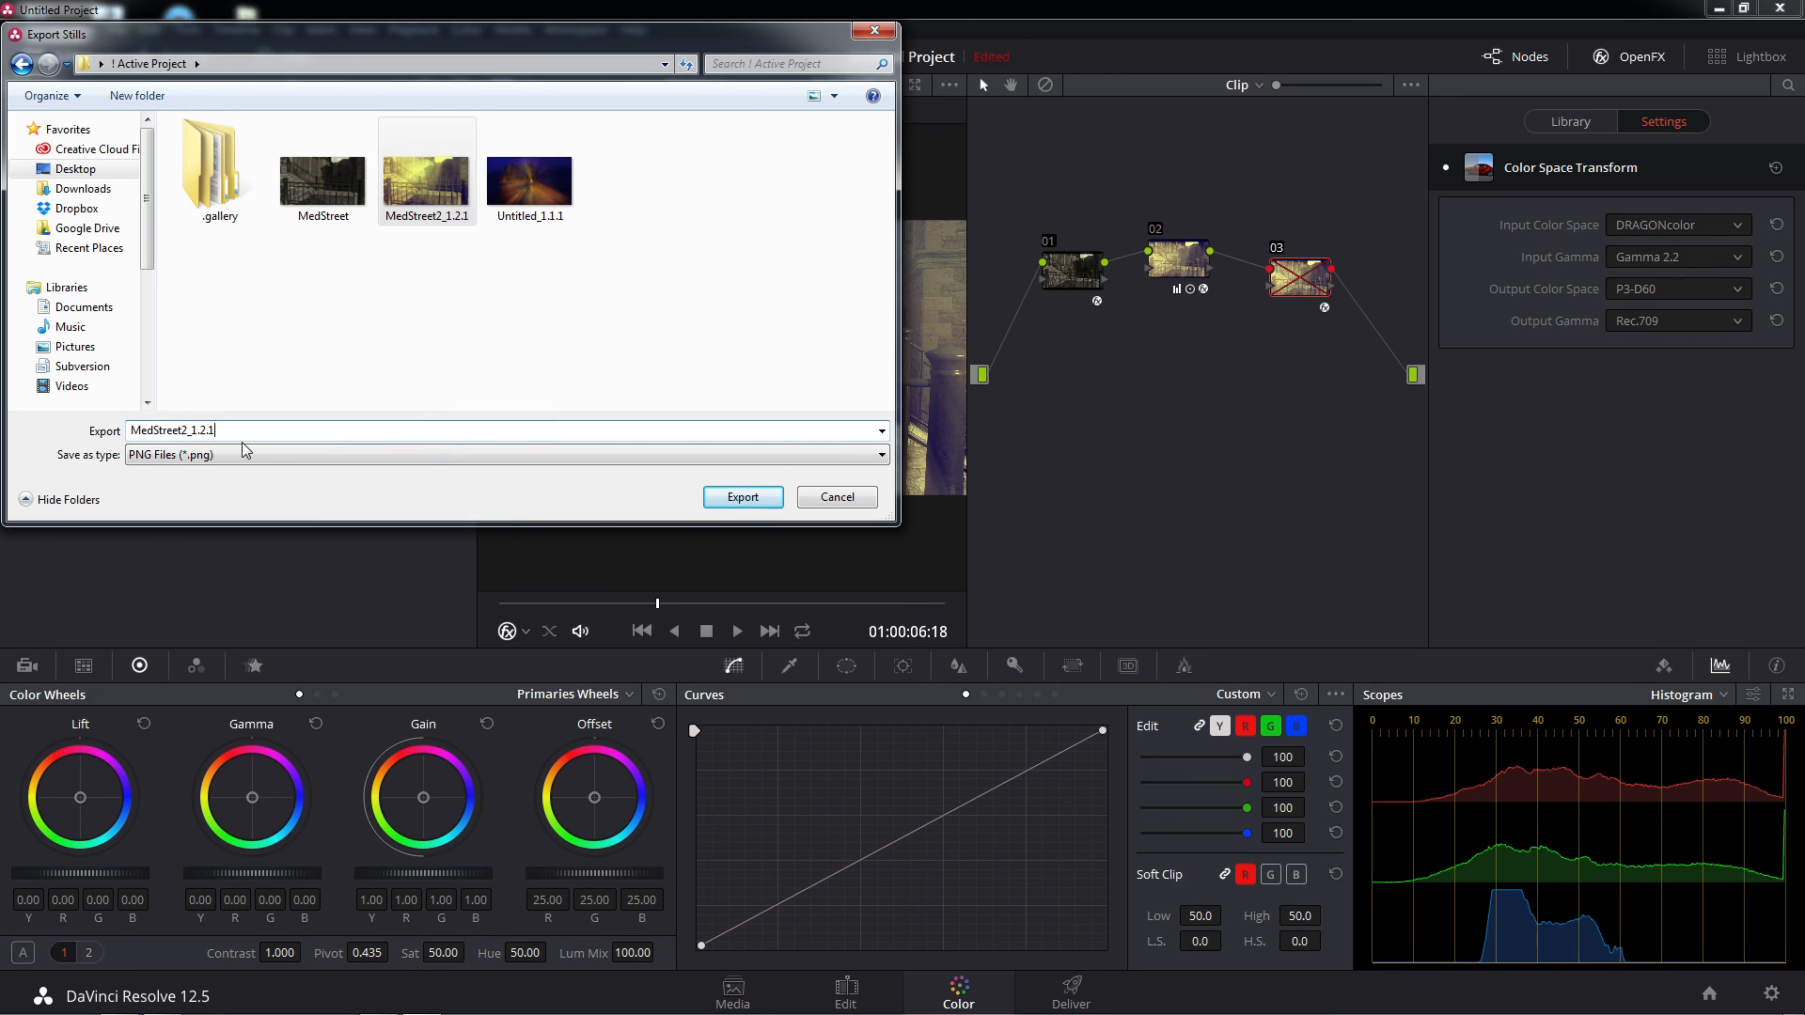
key("BackSpace")
key("BackSpace")
key("BackSpace")
key("BackSpace")
key("BackSpace")
key("BackSpace")
key("BackSpace")
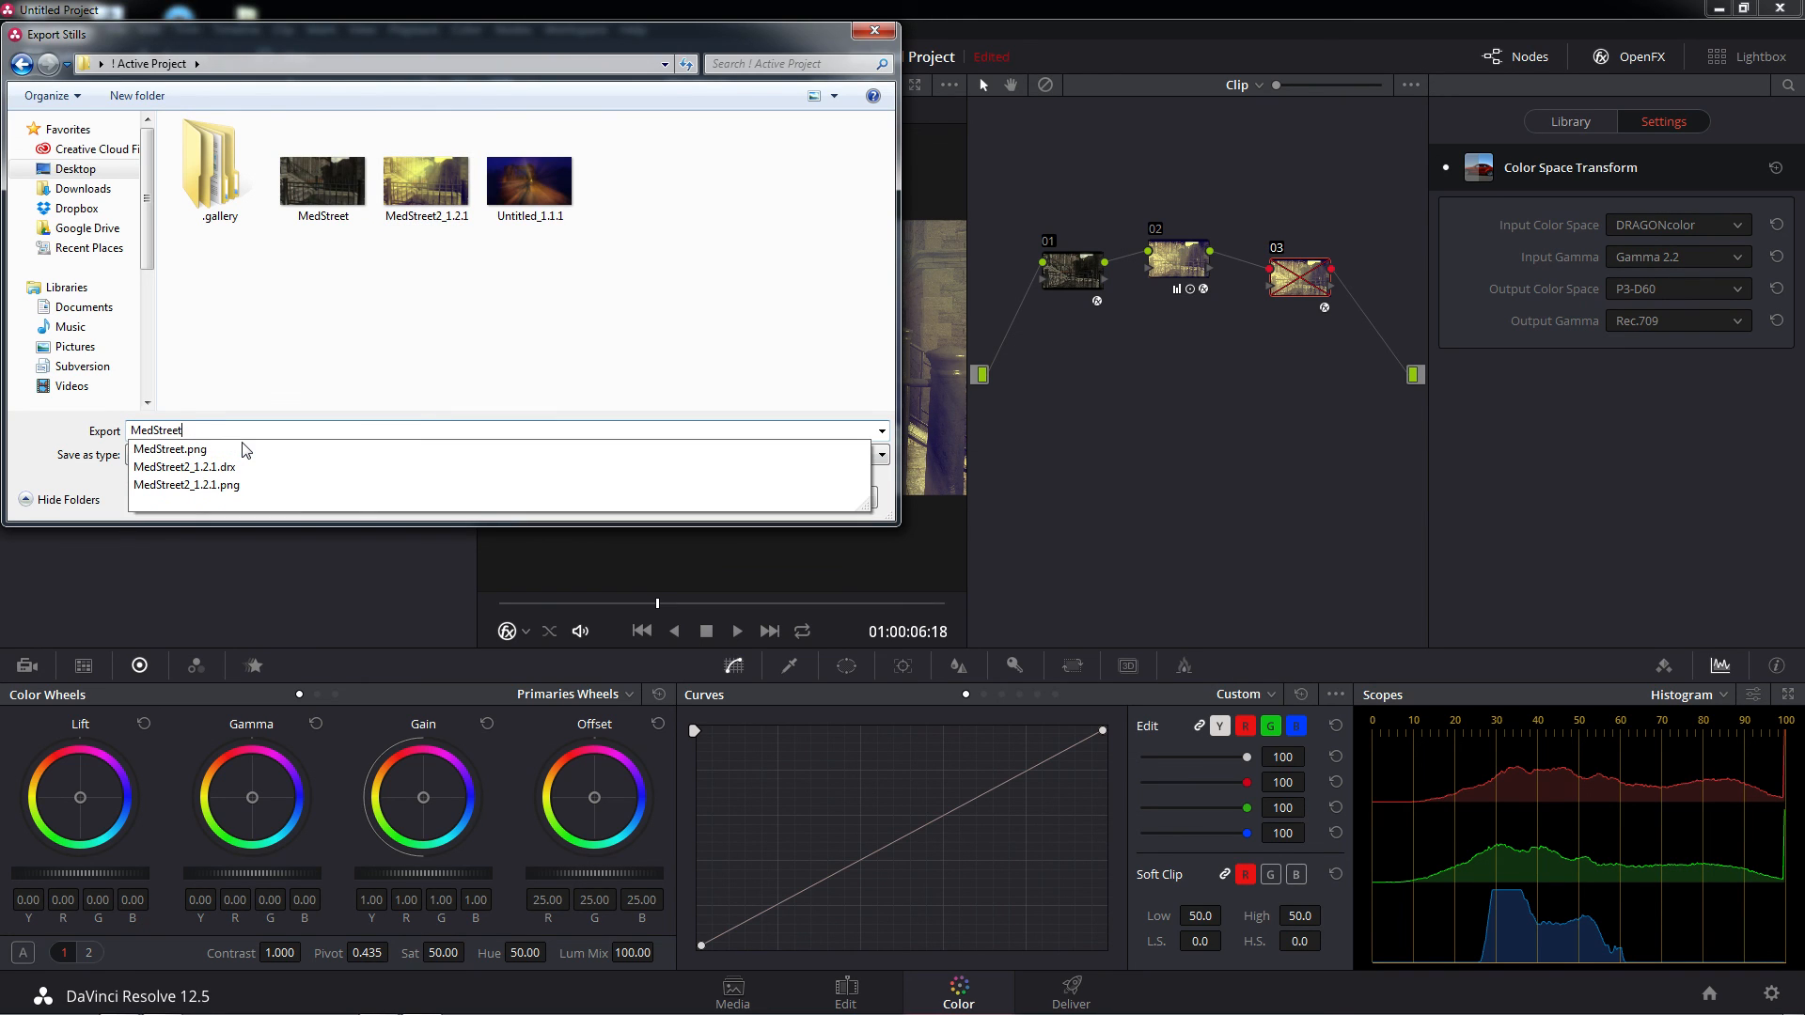
type("3")
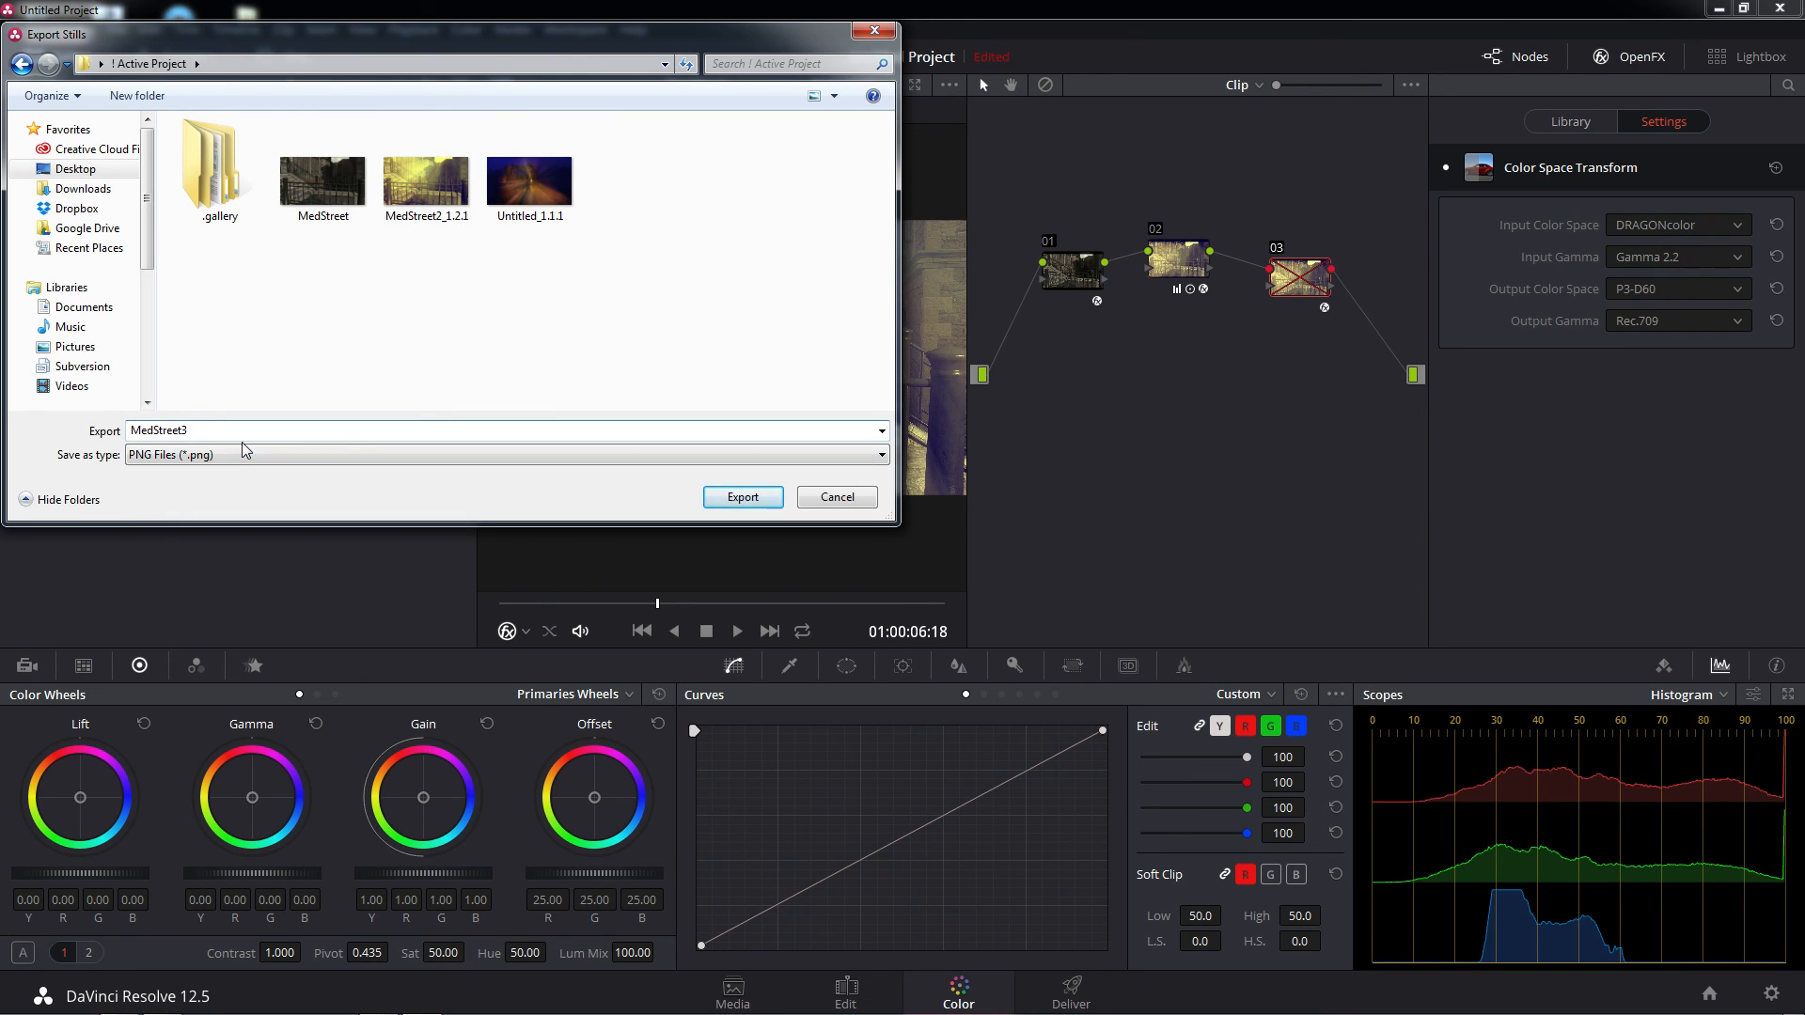
left_click(722, 496)
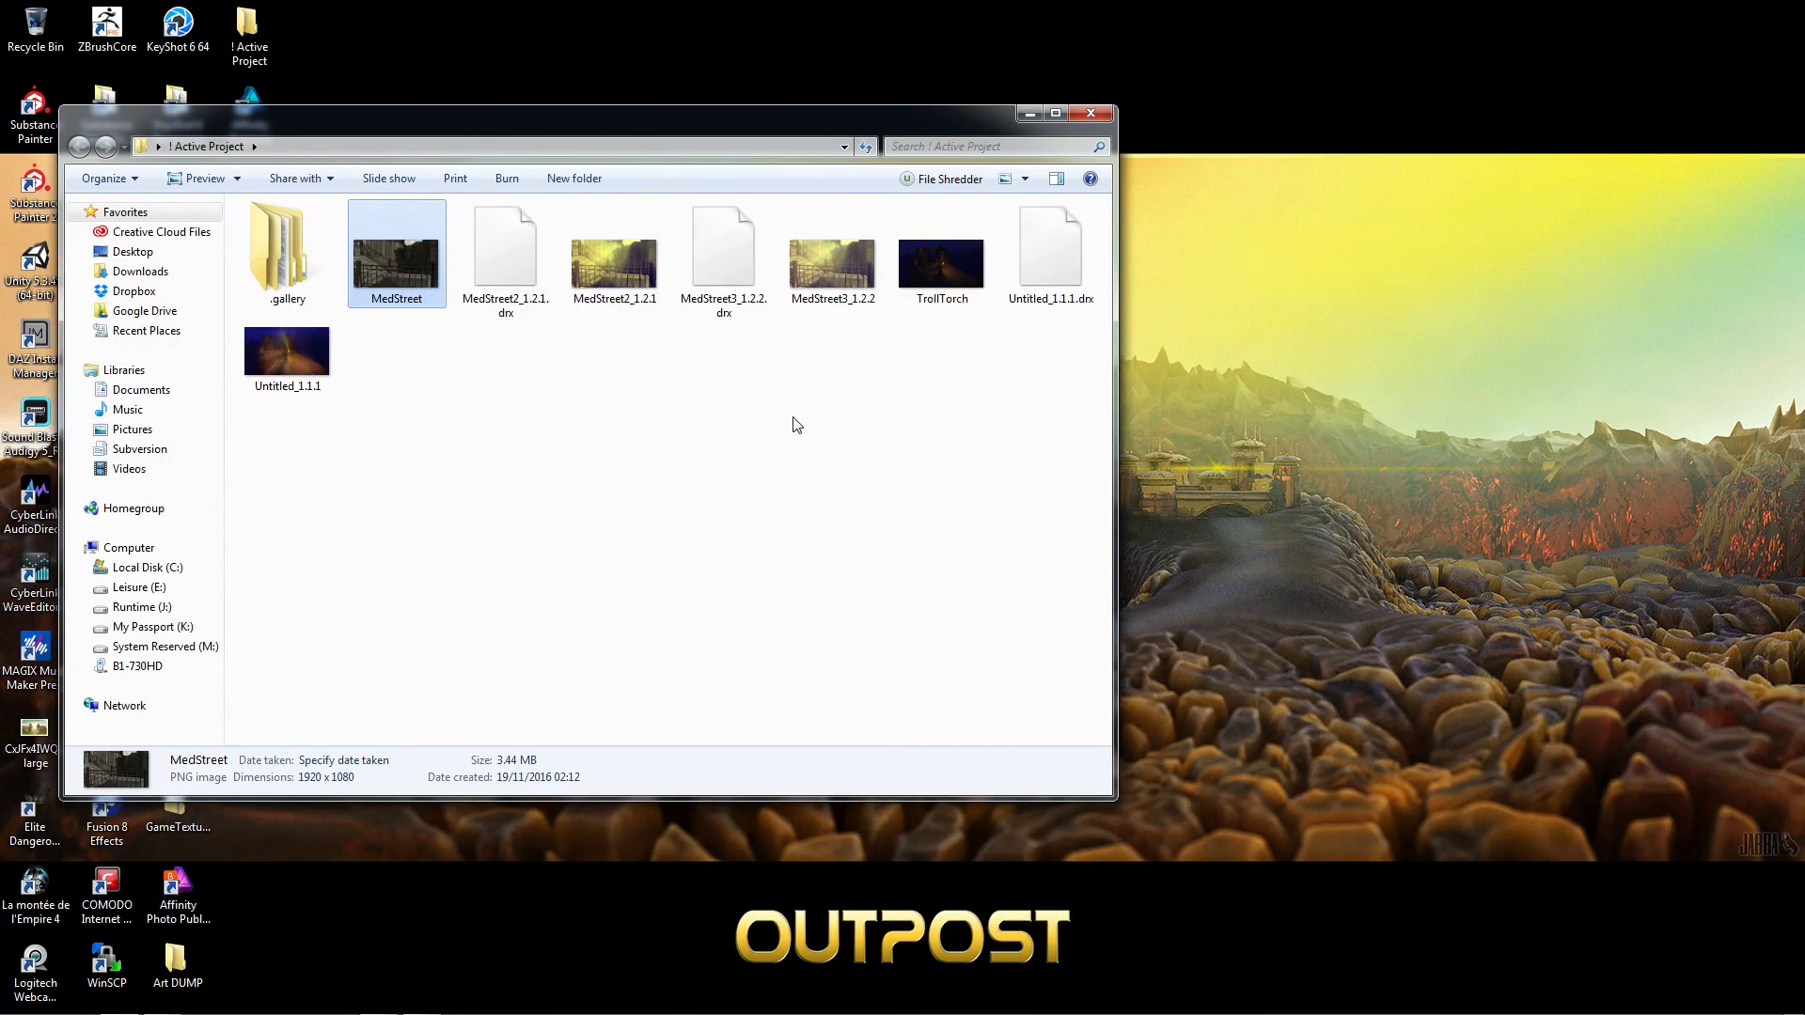
Open MedStreet2_1.2.1 in Windows Photo Viewer and compare it with MedStreet3_1.2.2
left_click(638, 294)
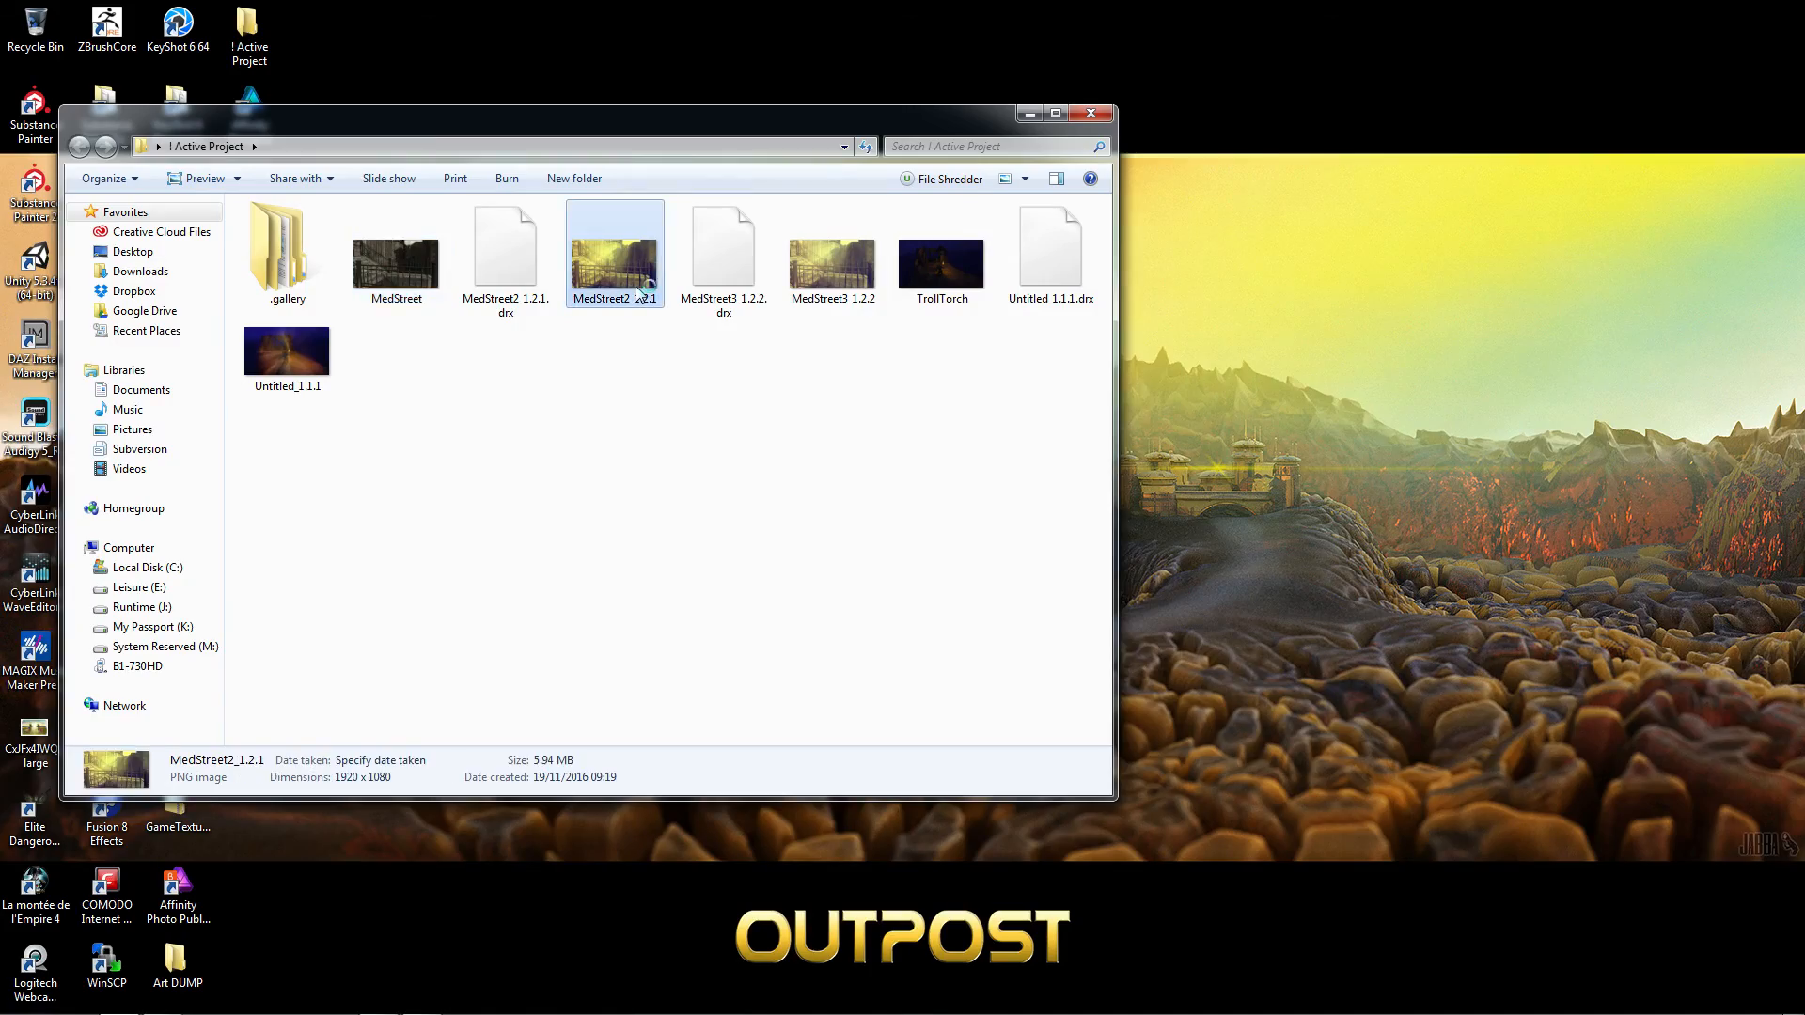
key("Right")
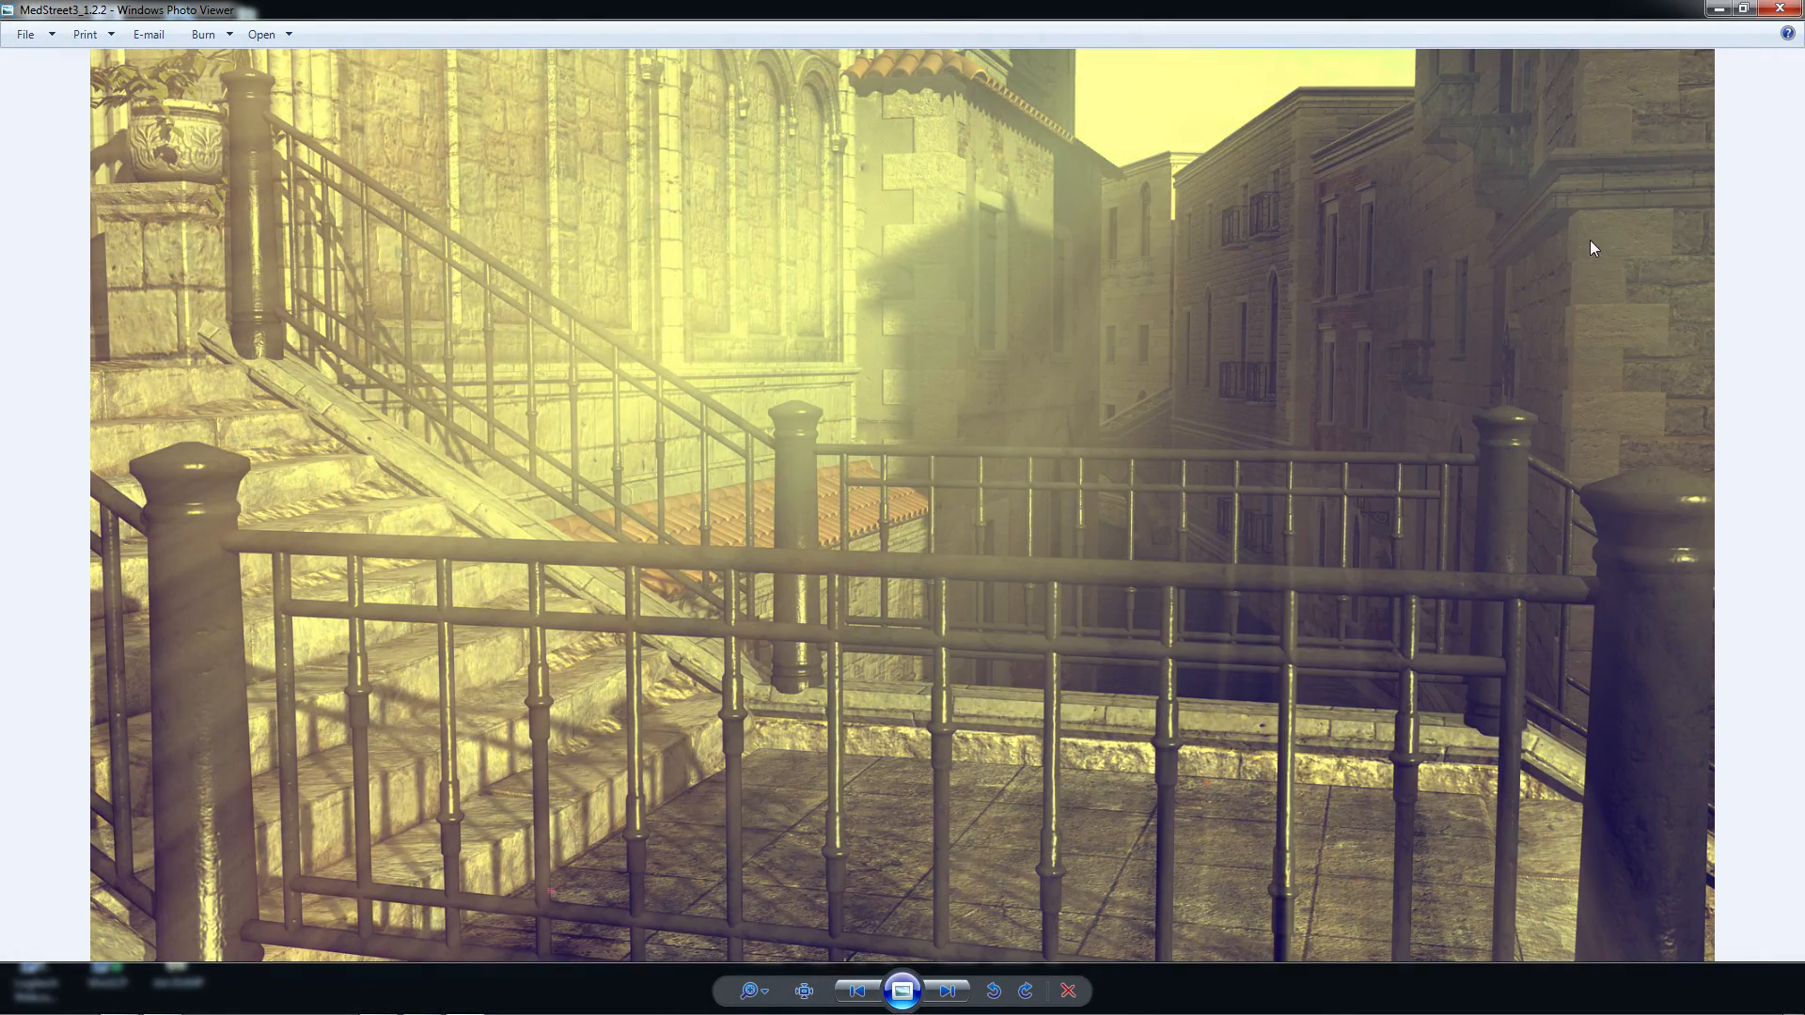
key("Left")
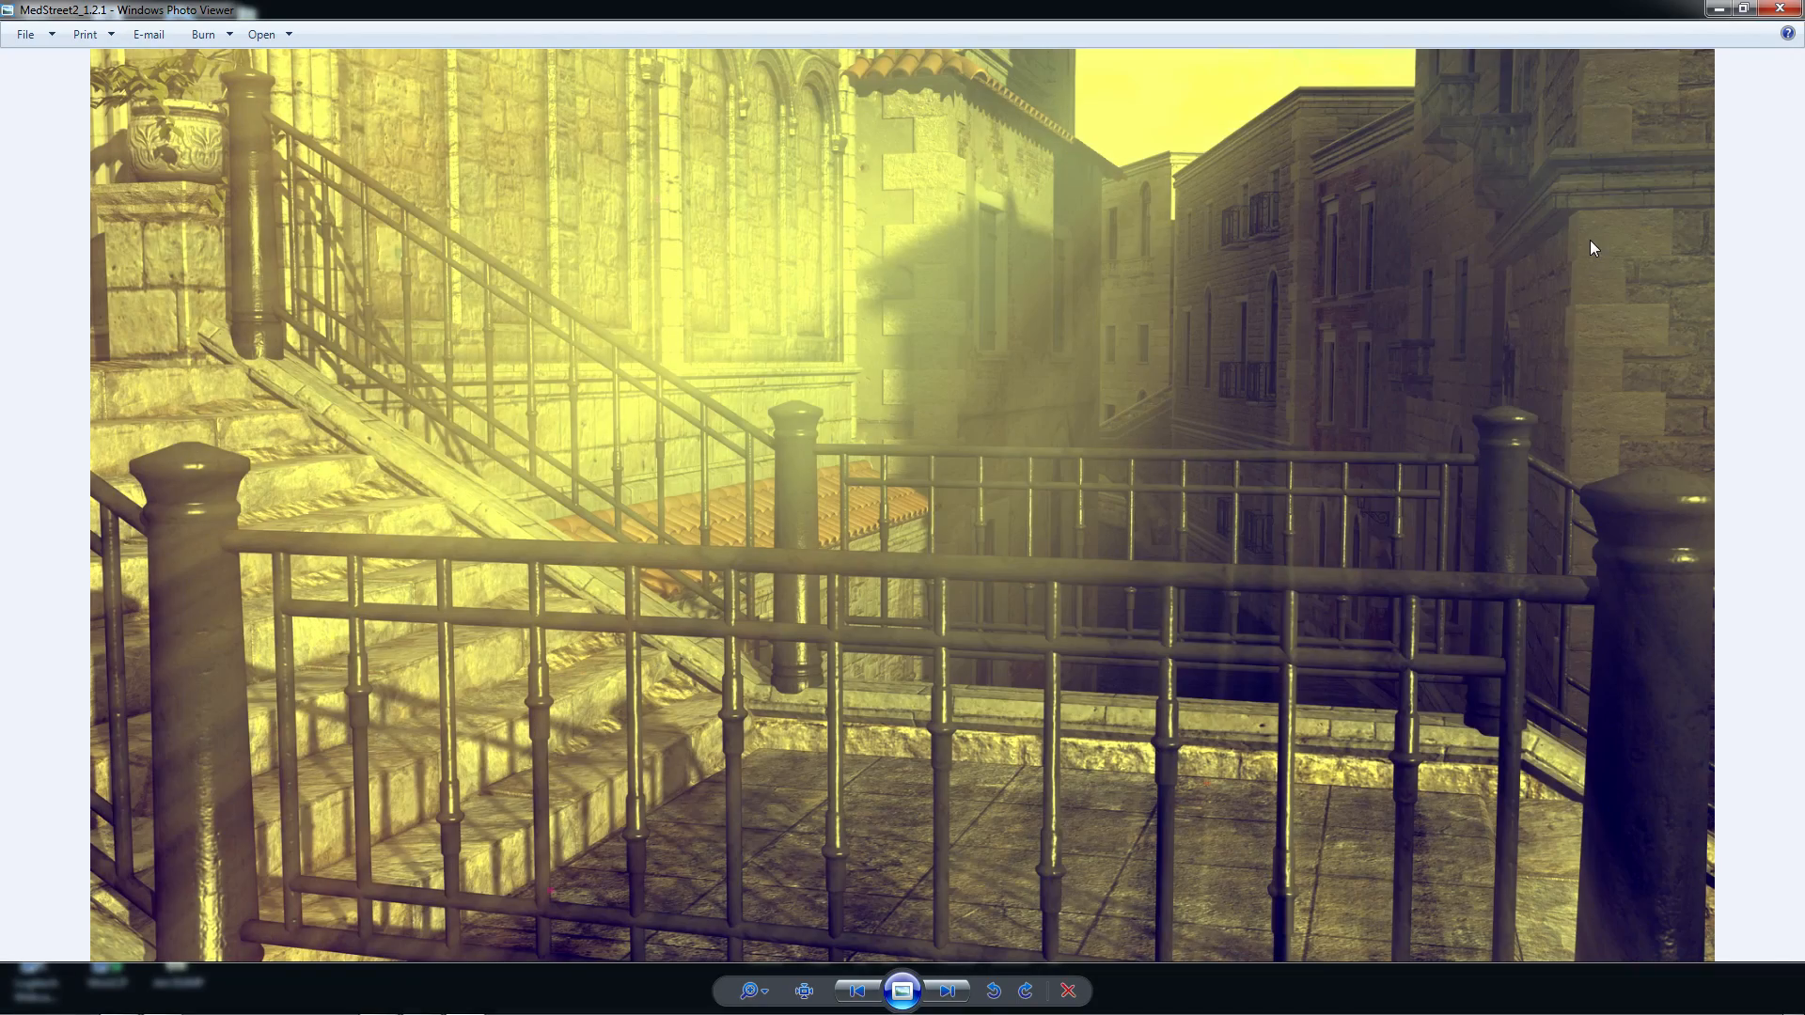
Alternate between MedStreet2_1.2.1 and MedStreet3_1.2.2 and compare the graded versions with the original MedStreet image
key("Right")
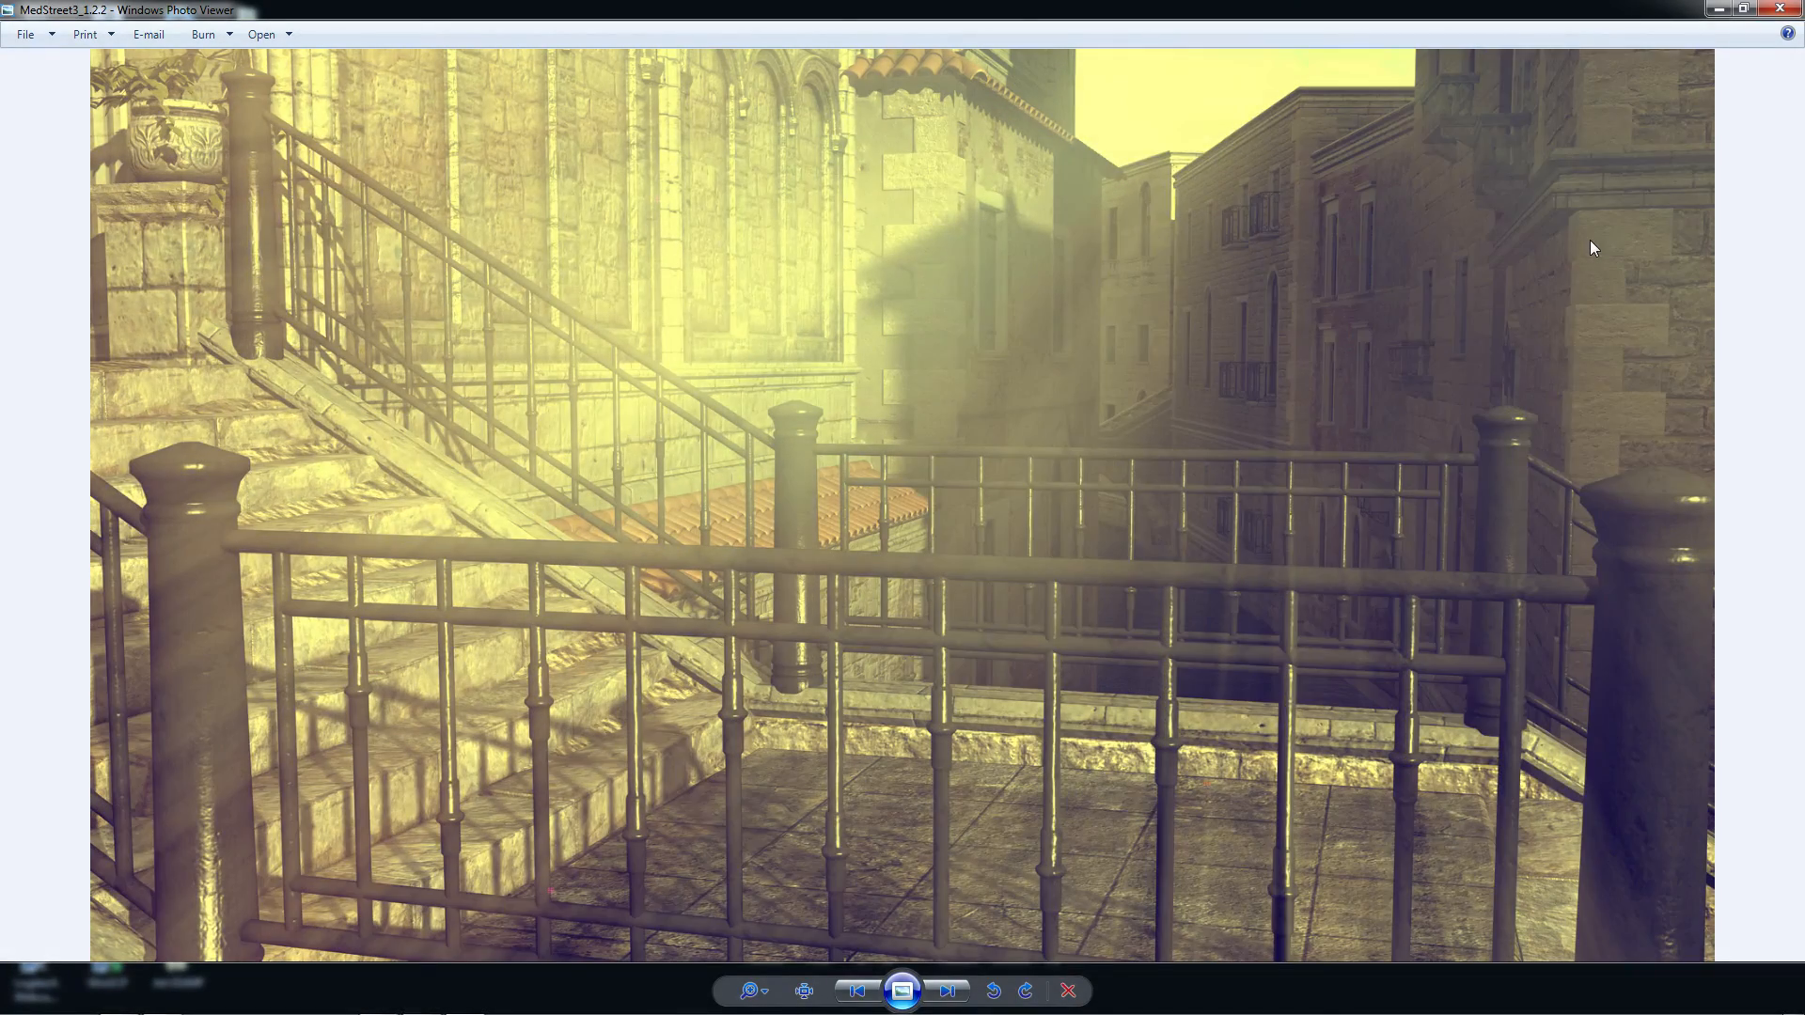
key("Right")
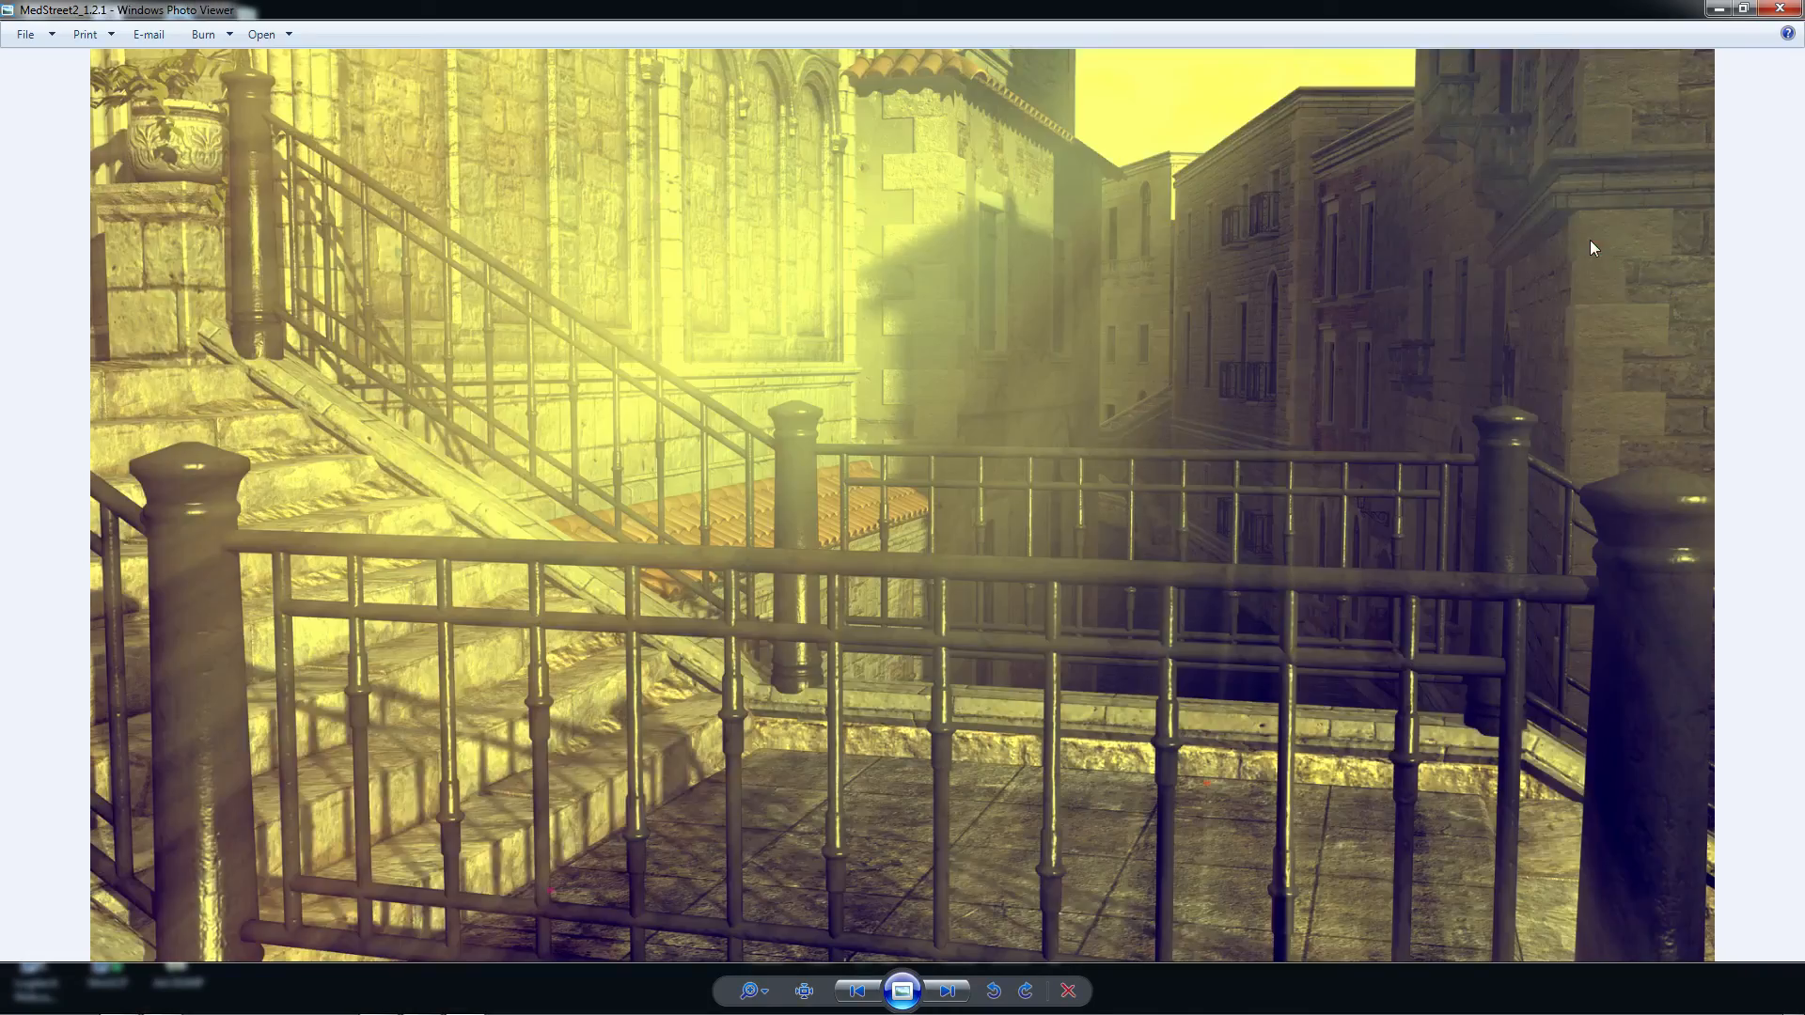
key("Right")
key("Right")
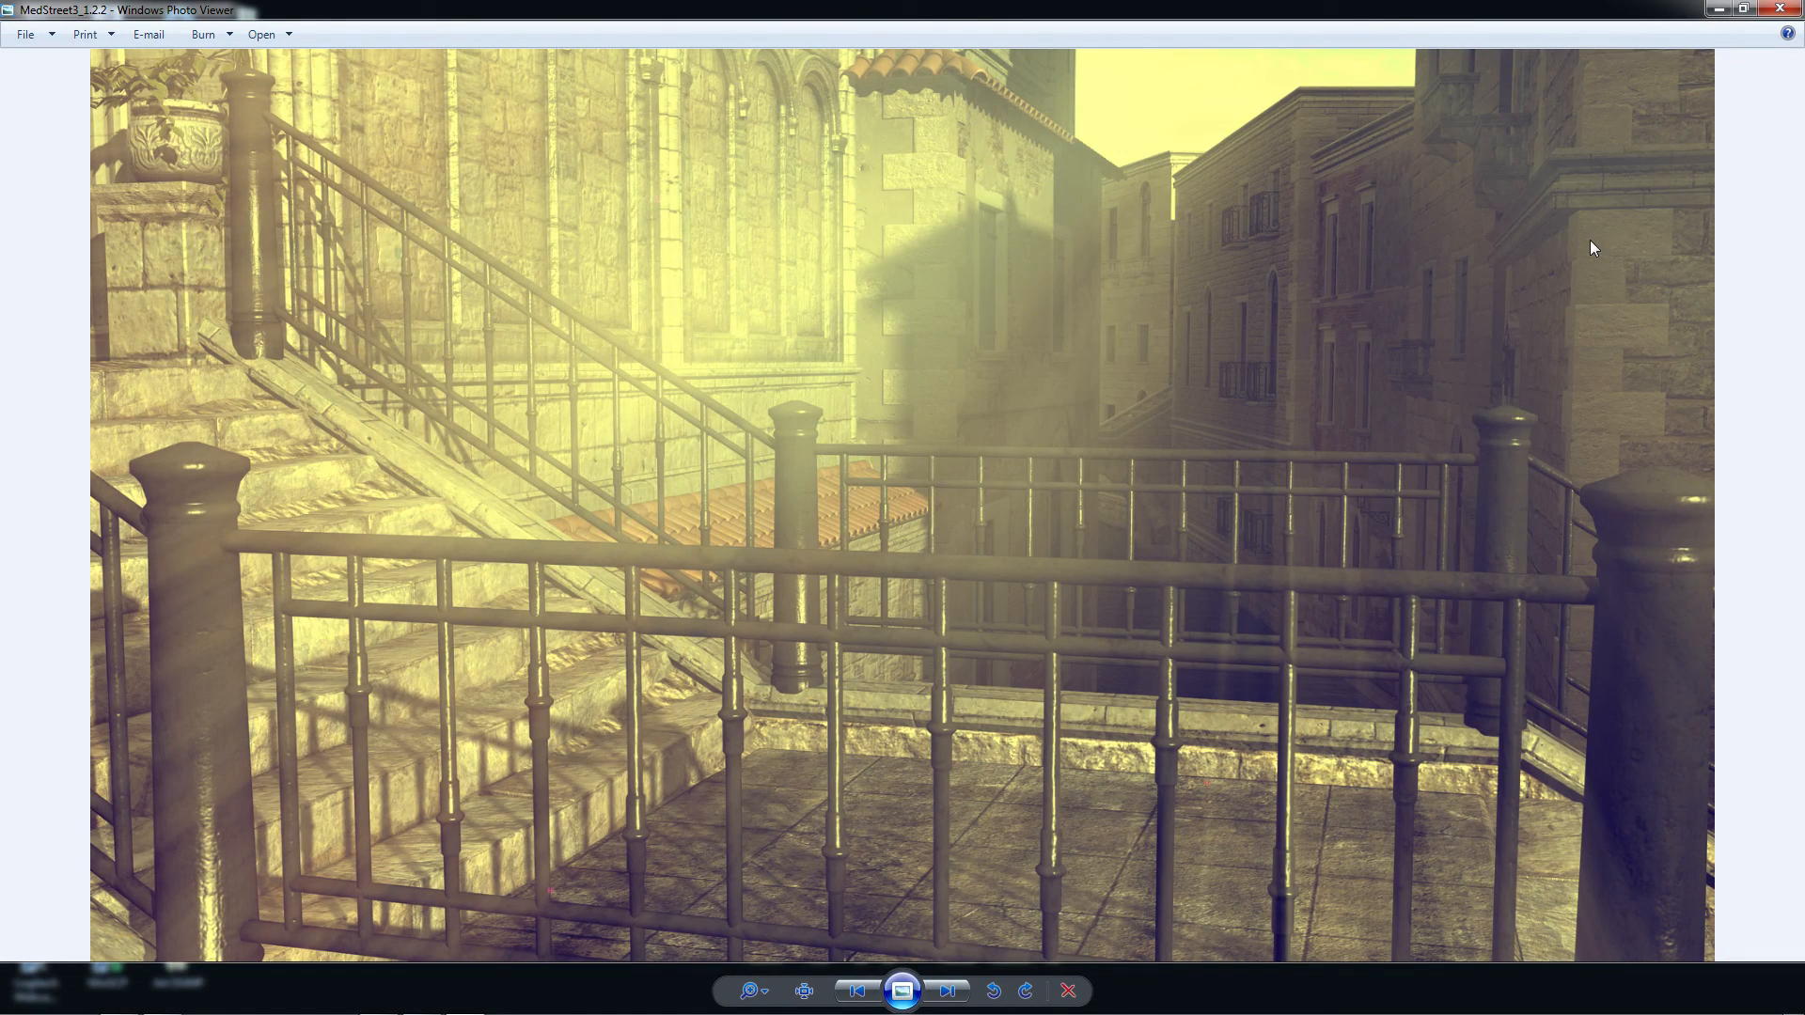
key("Right")
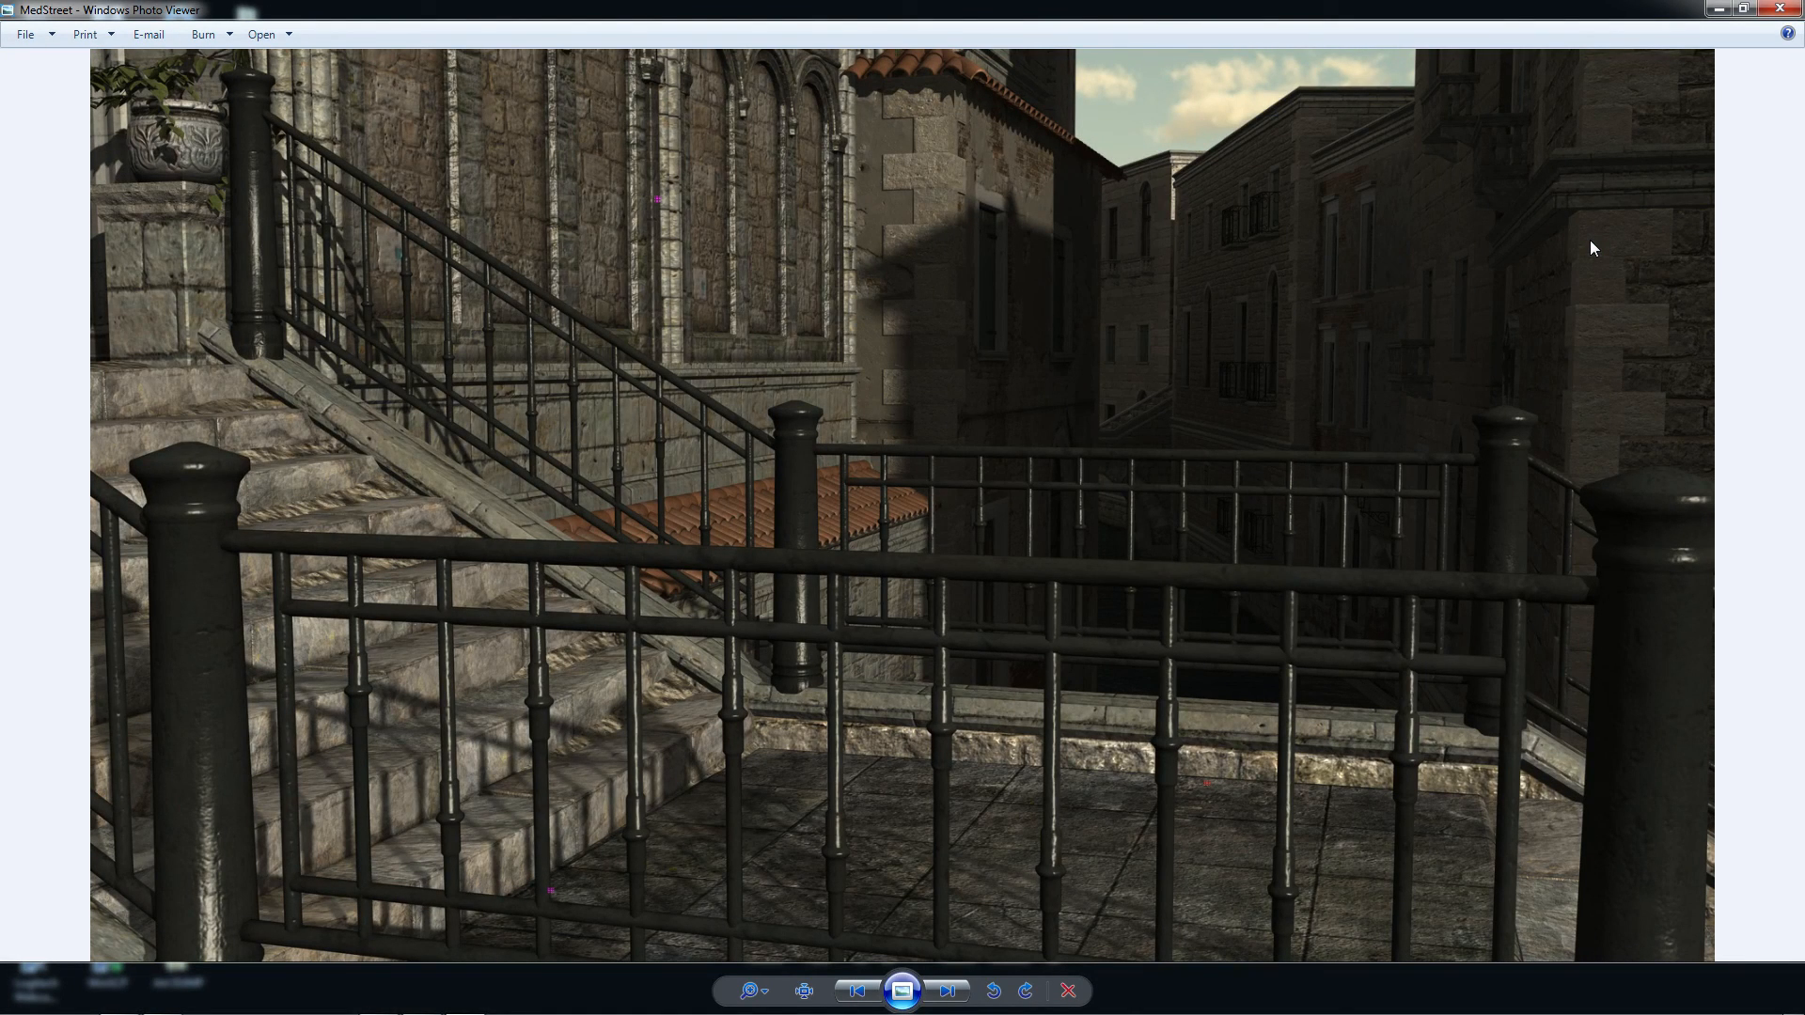
key("Right")
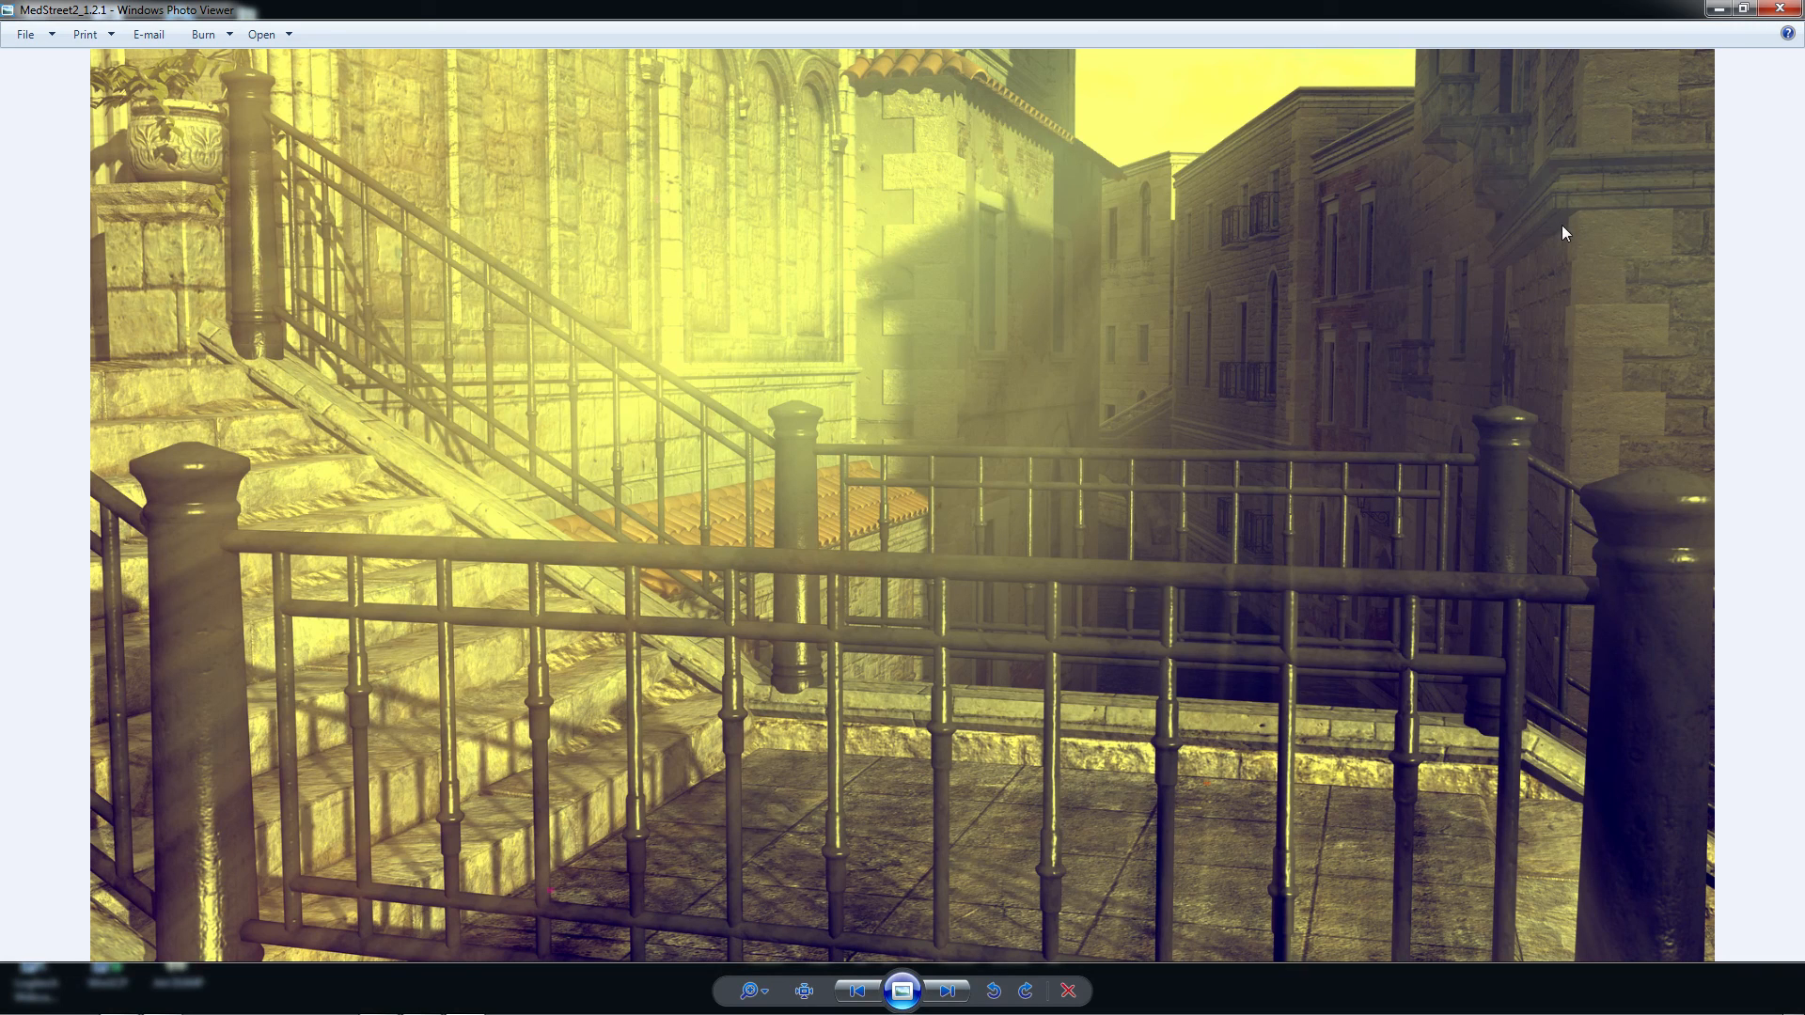
Compare the original TrollTorch image with its graded export Untitled_1.1.1
key("Right")
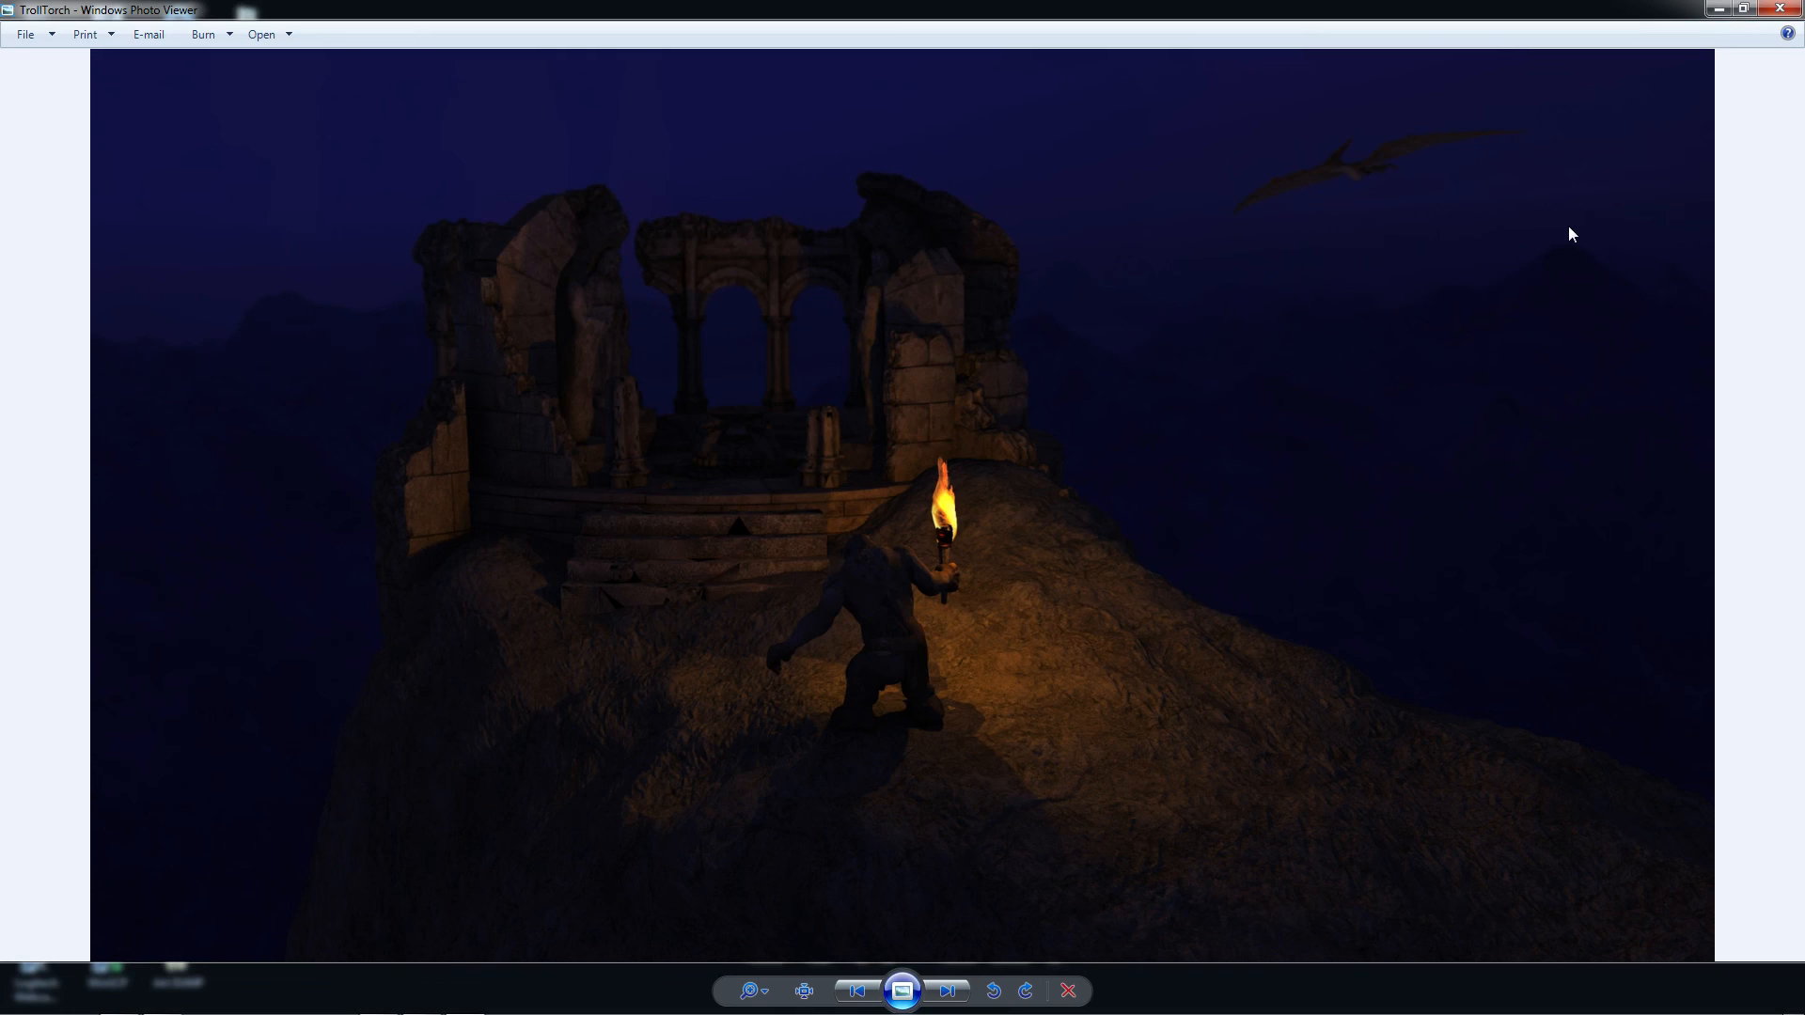
key("Right")
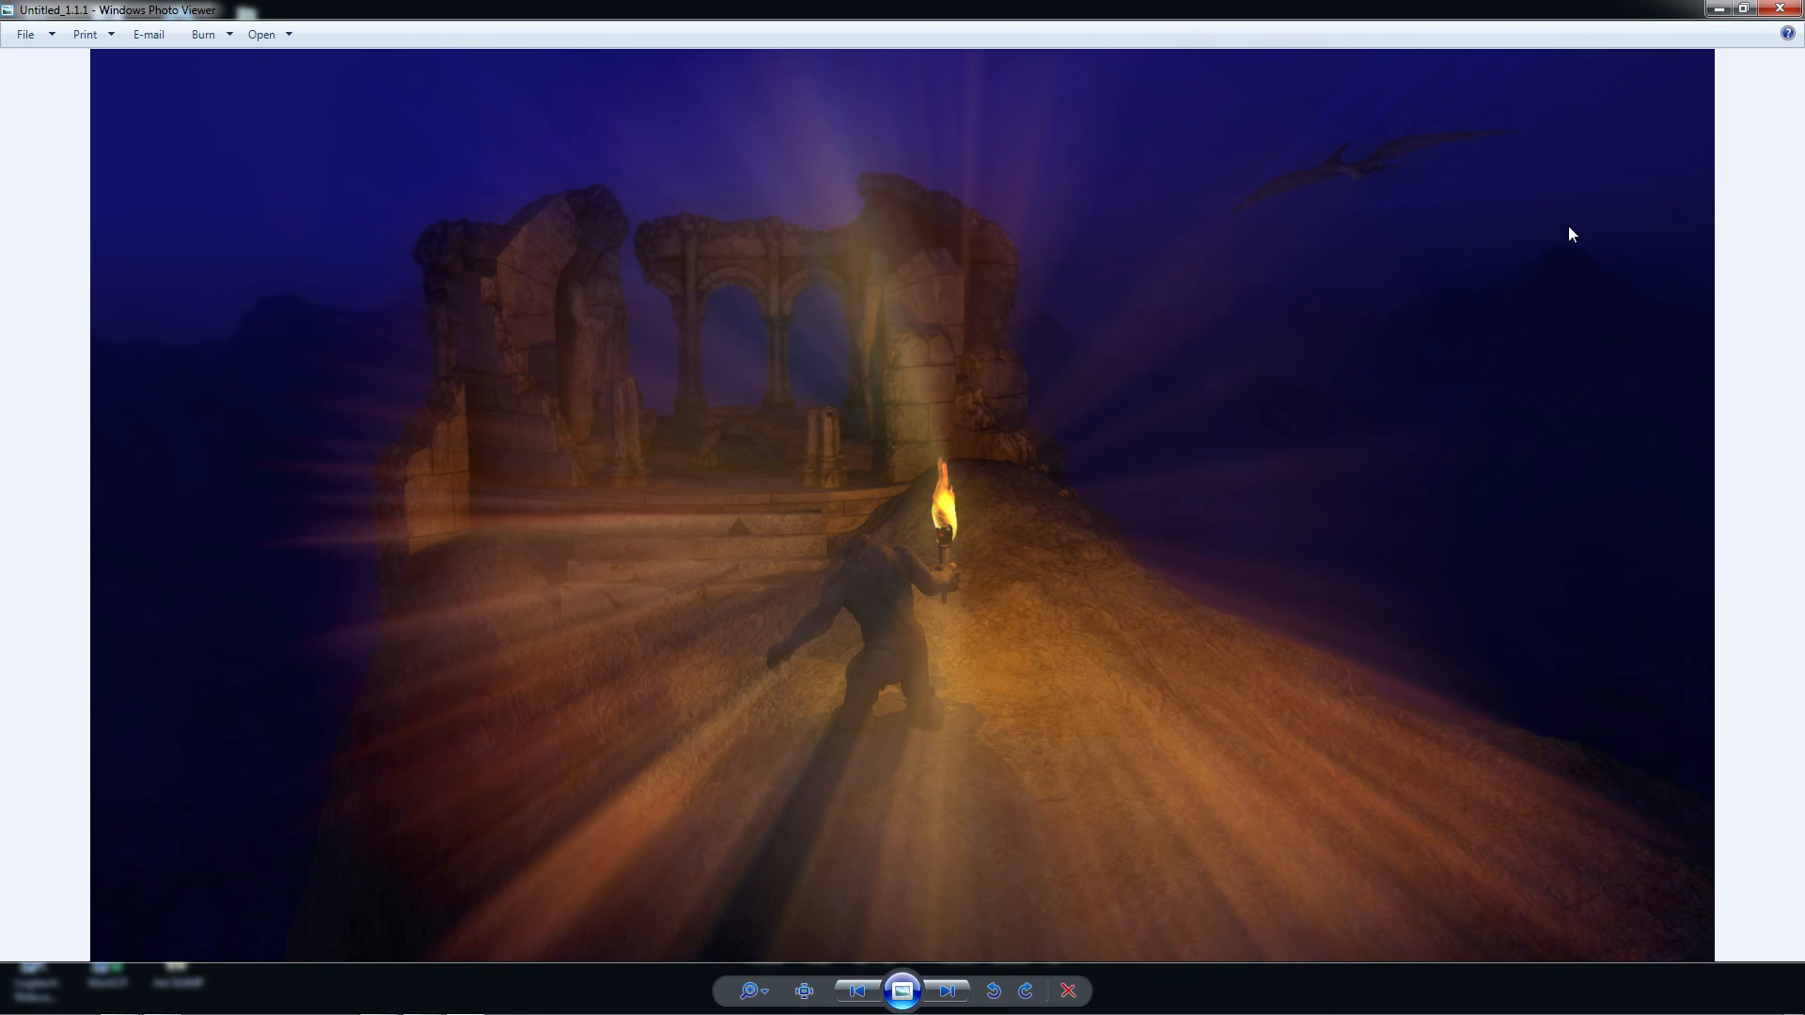
key("Left")
key("Right")
Switch to DaVinci Resolve and from there to Firefox, and view the beginning of Blackmagic Design's DaVinci Resolve product page
mouse_move(538, 1006)
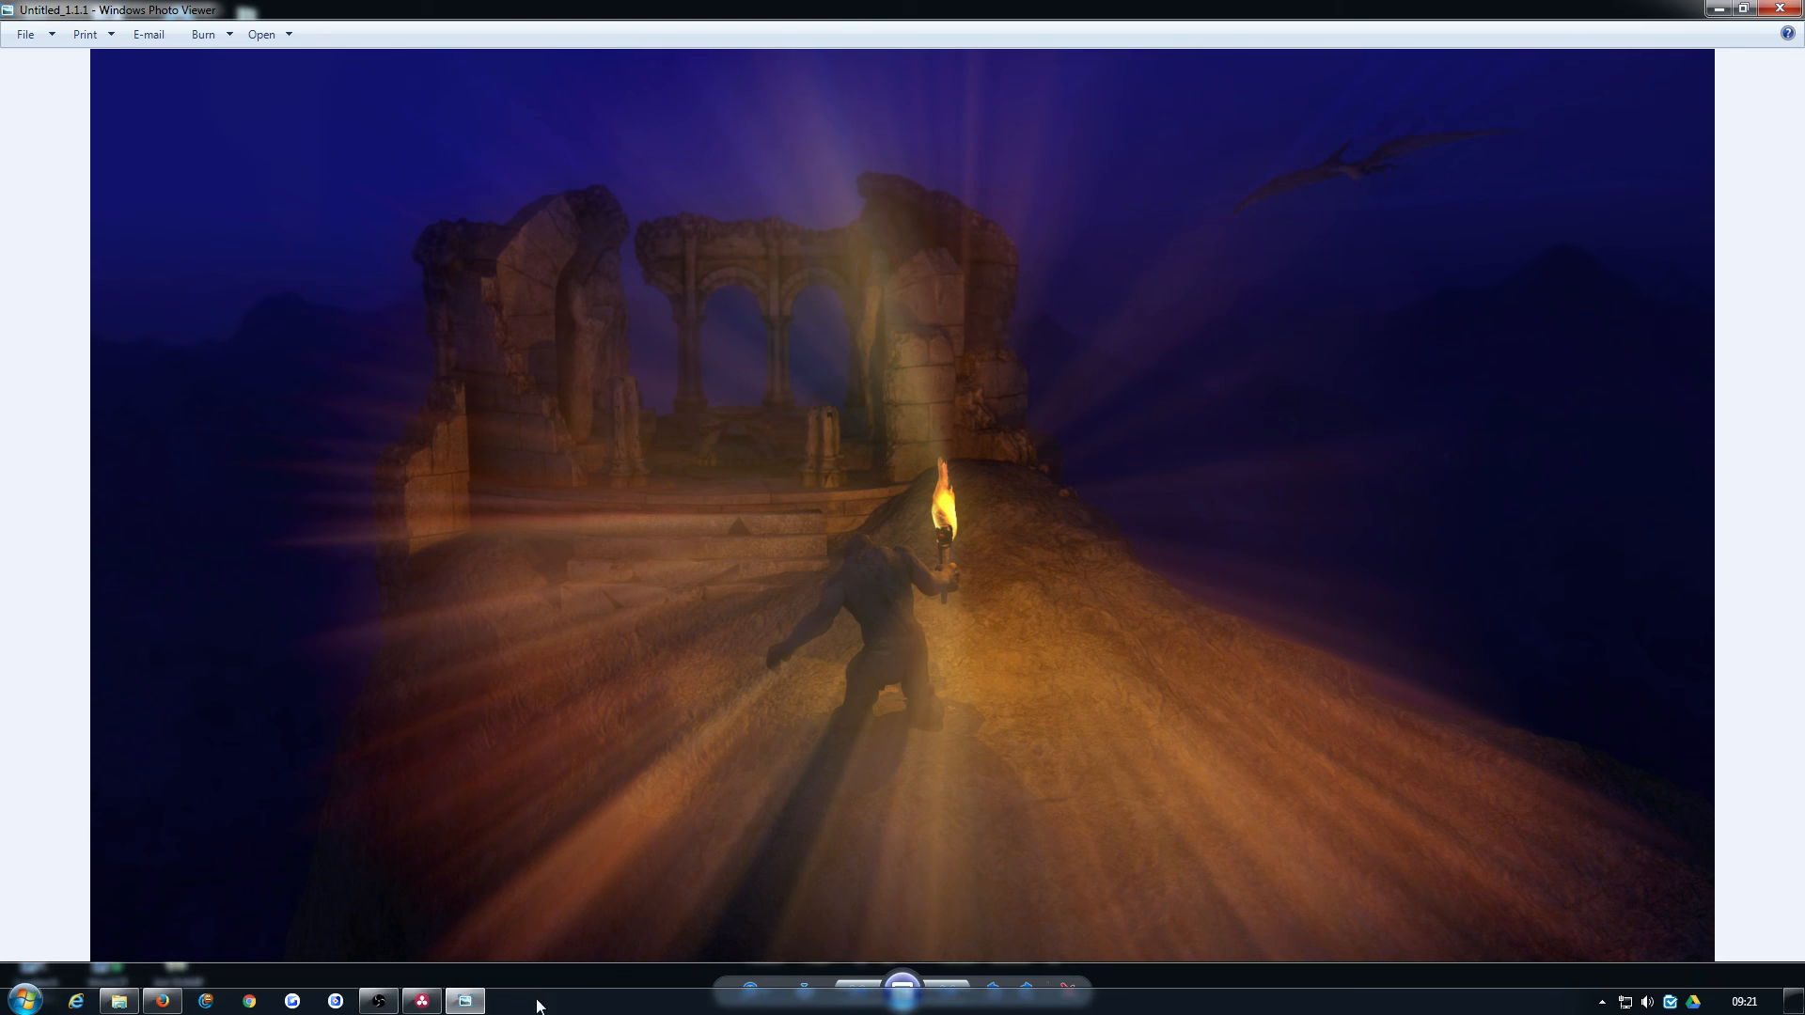
left_click(425, 1003)
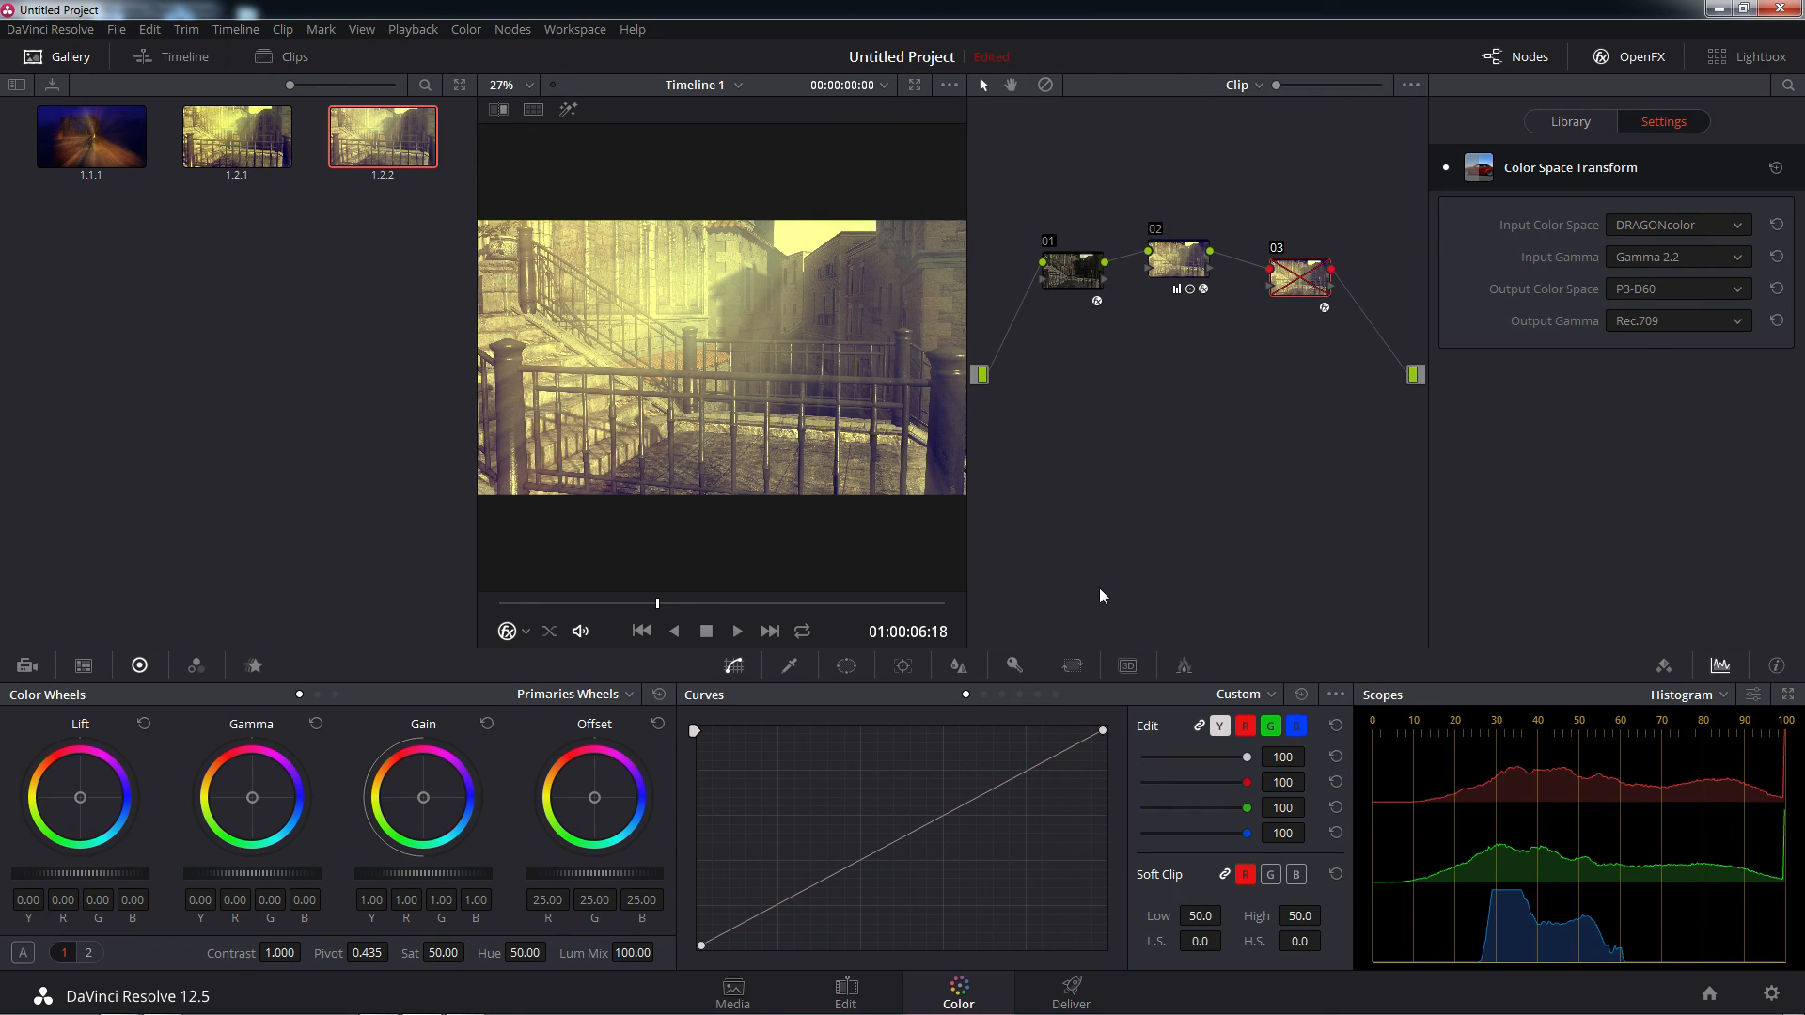
mouse_move(201, 1012)
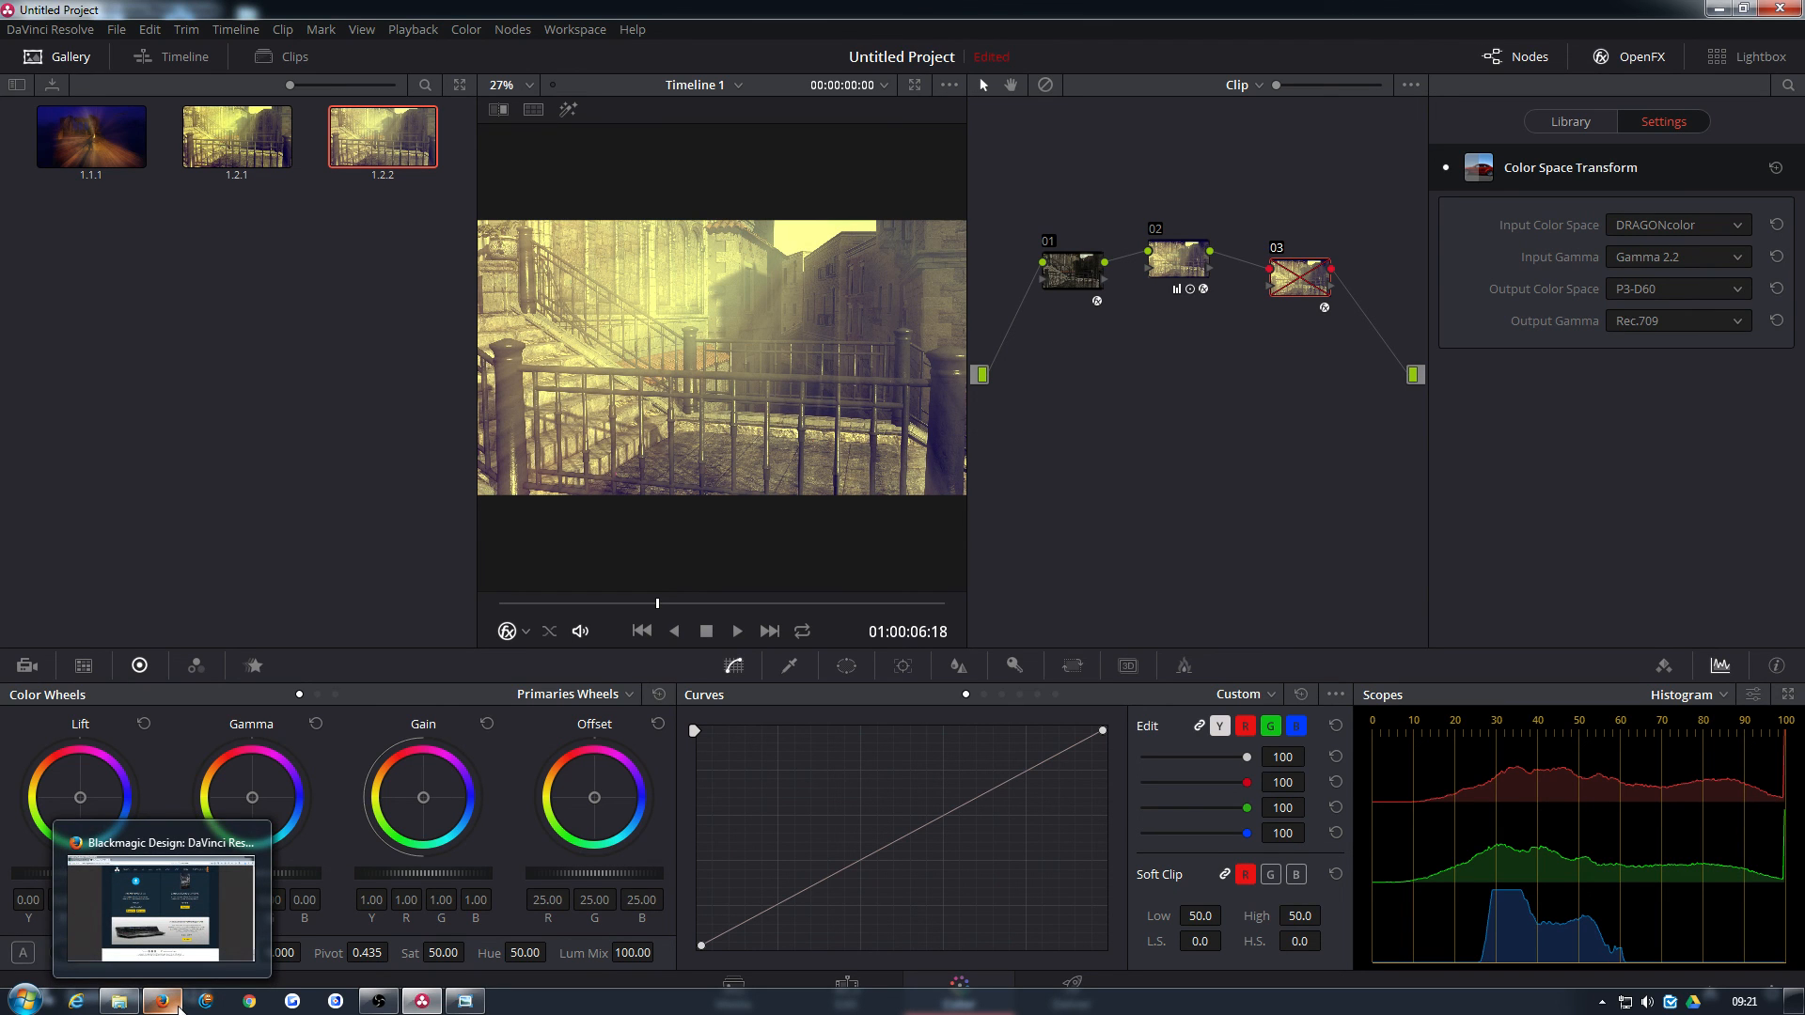
left_click(178, 1008)
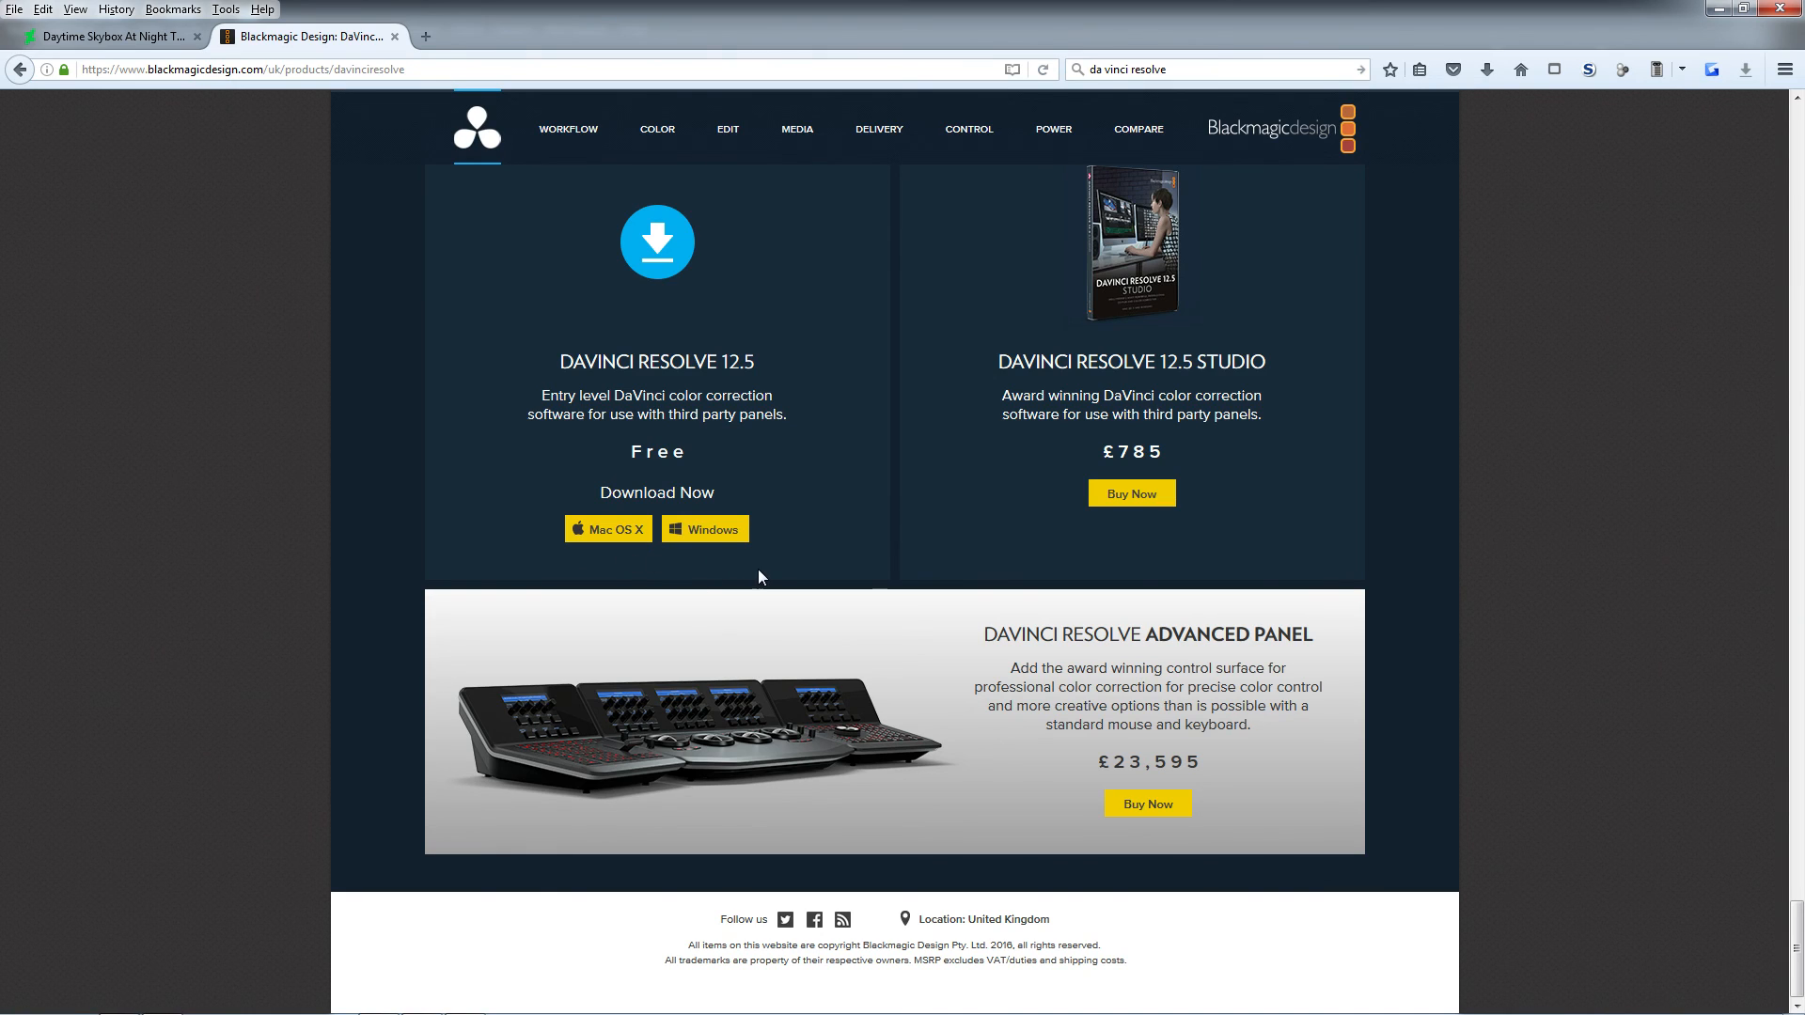
left_click(1799, 817)
left_click_drag(1799, 817, 1799, 141)
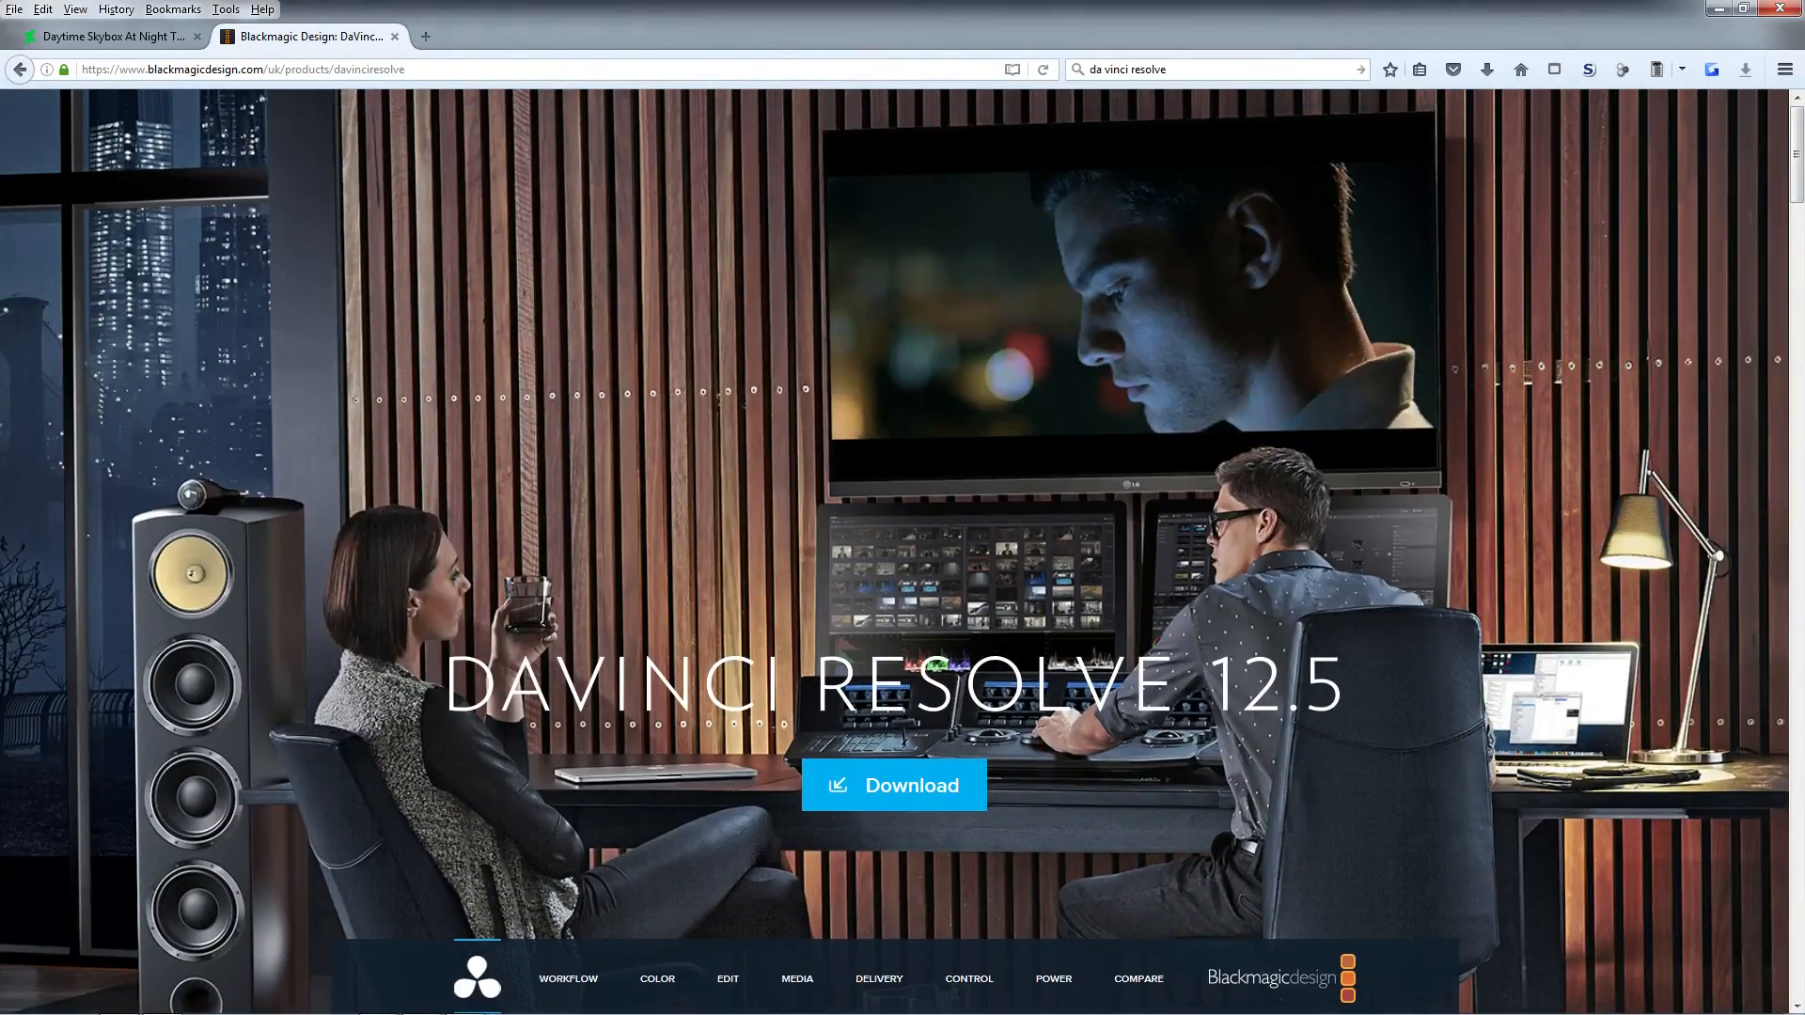